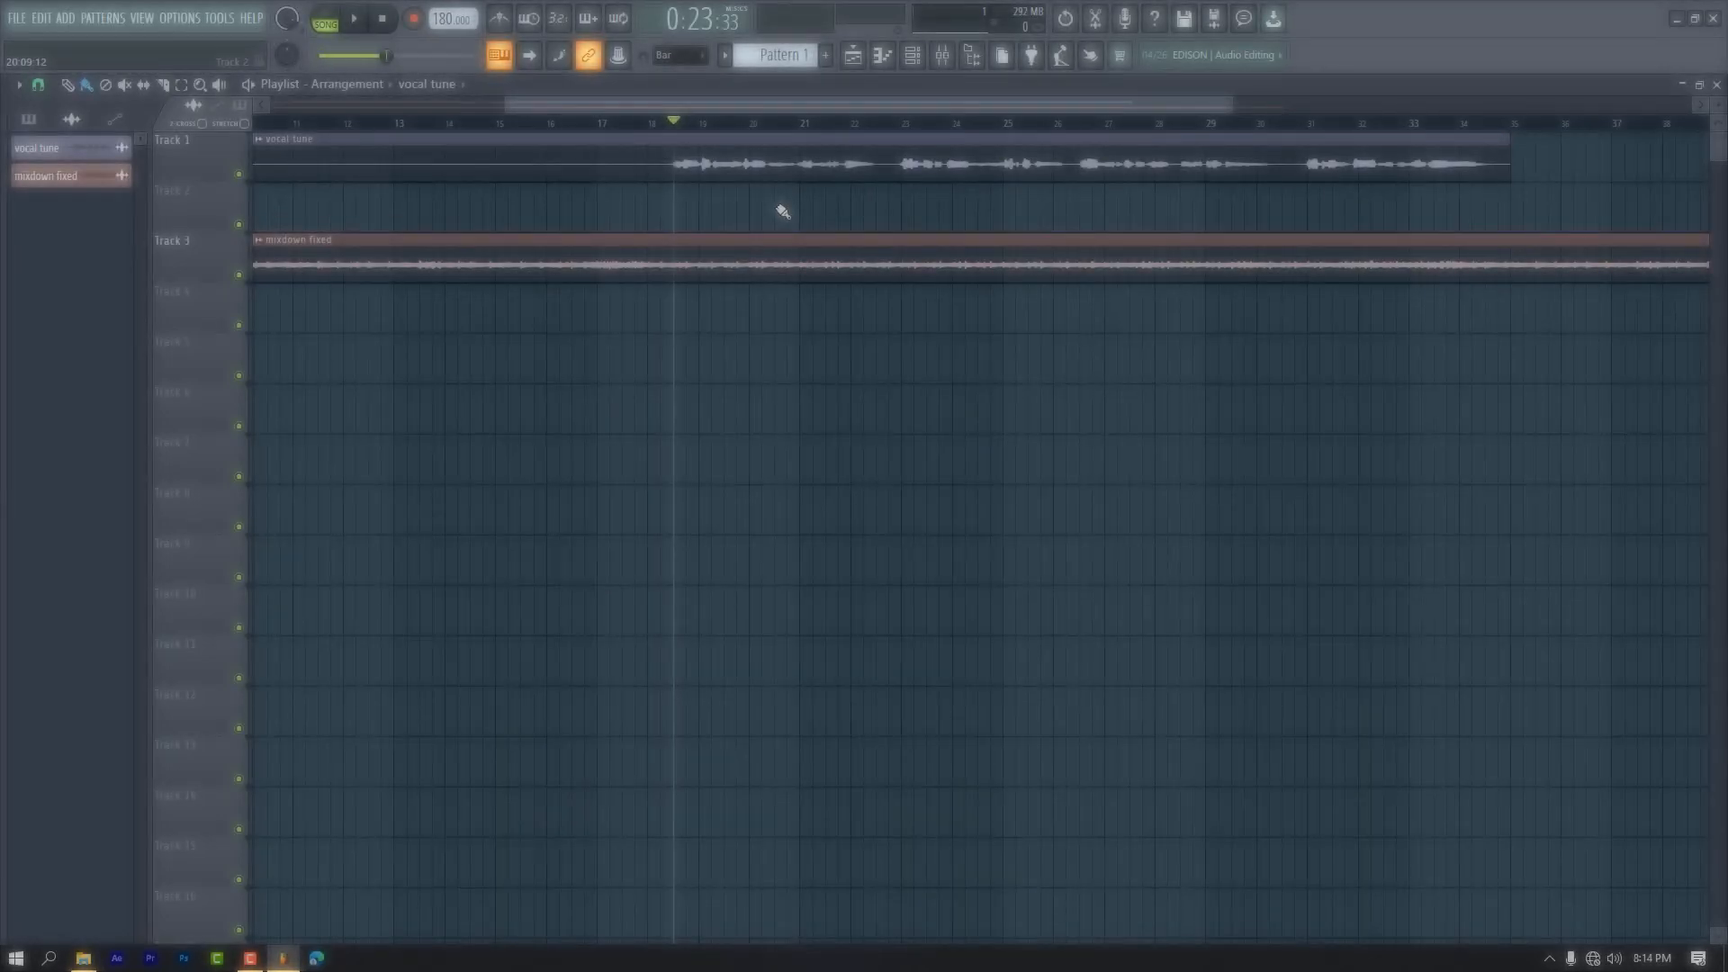
Play the vocal with the mixdown and set the playback start to the vocal's entry just after bar 18.
key(space)
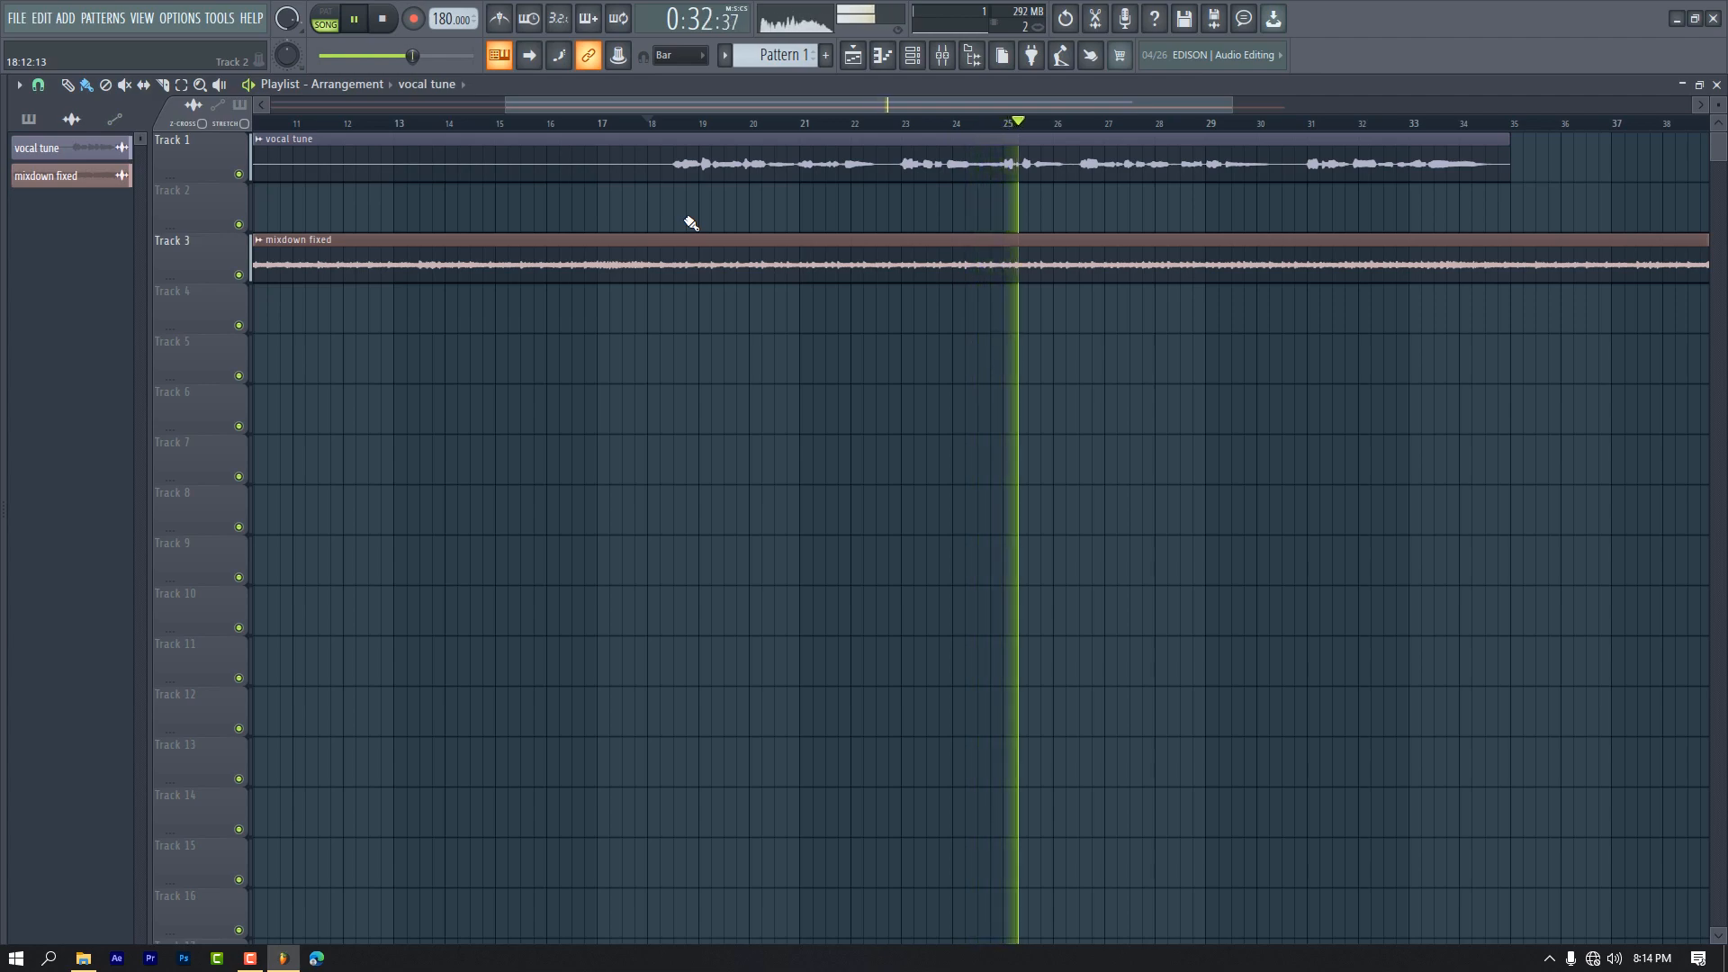
key(space)
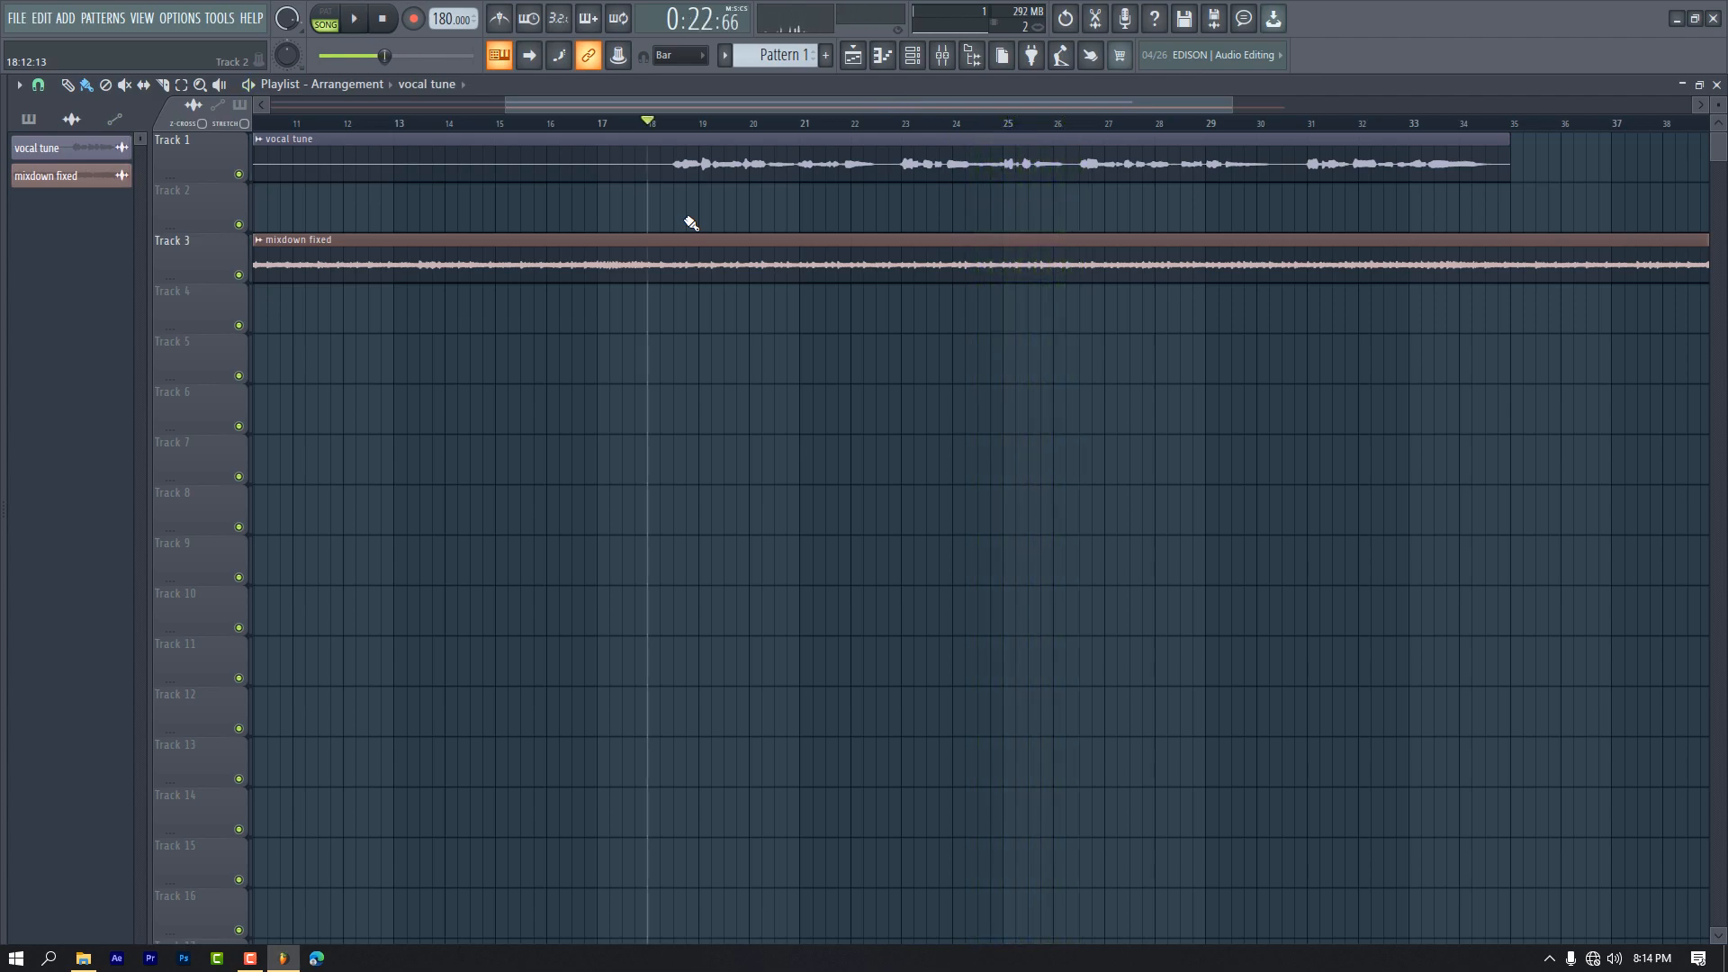
click(582, 127)
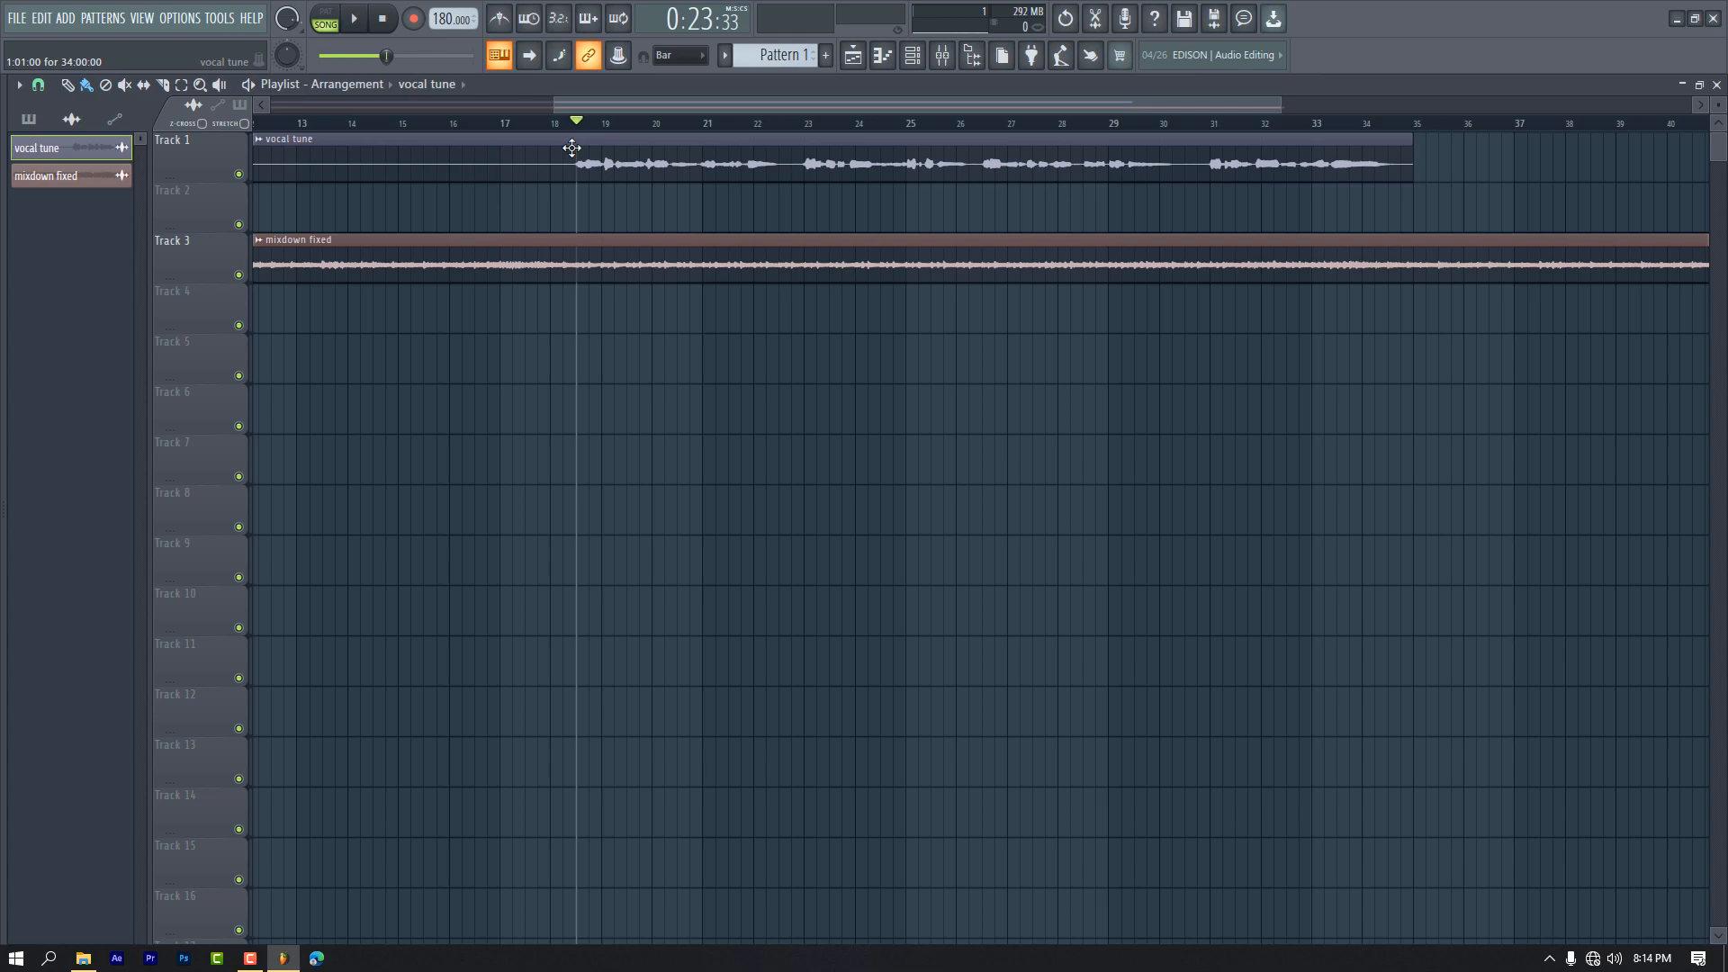
Open the vocal tune clip's sample in the Newtone pitch corrector.
double_click(572, 147)
right_click(544, 662)
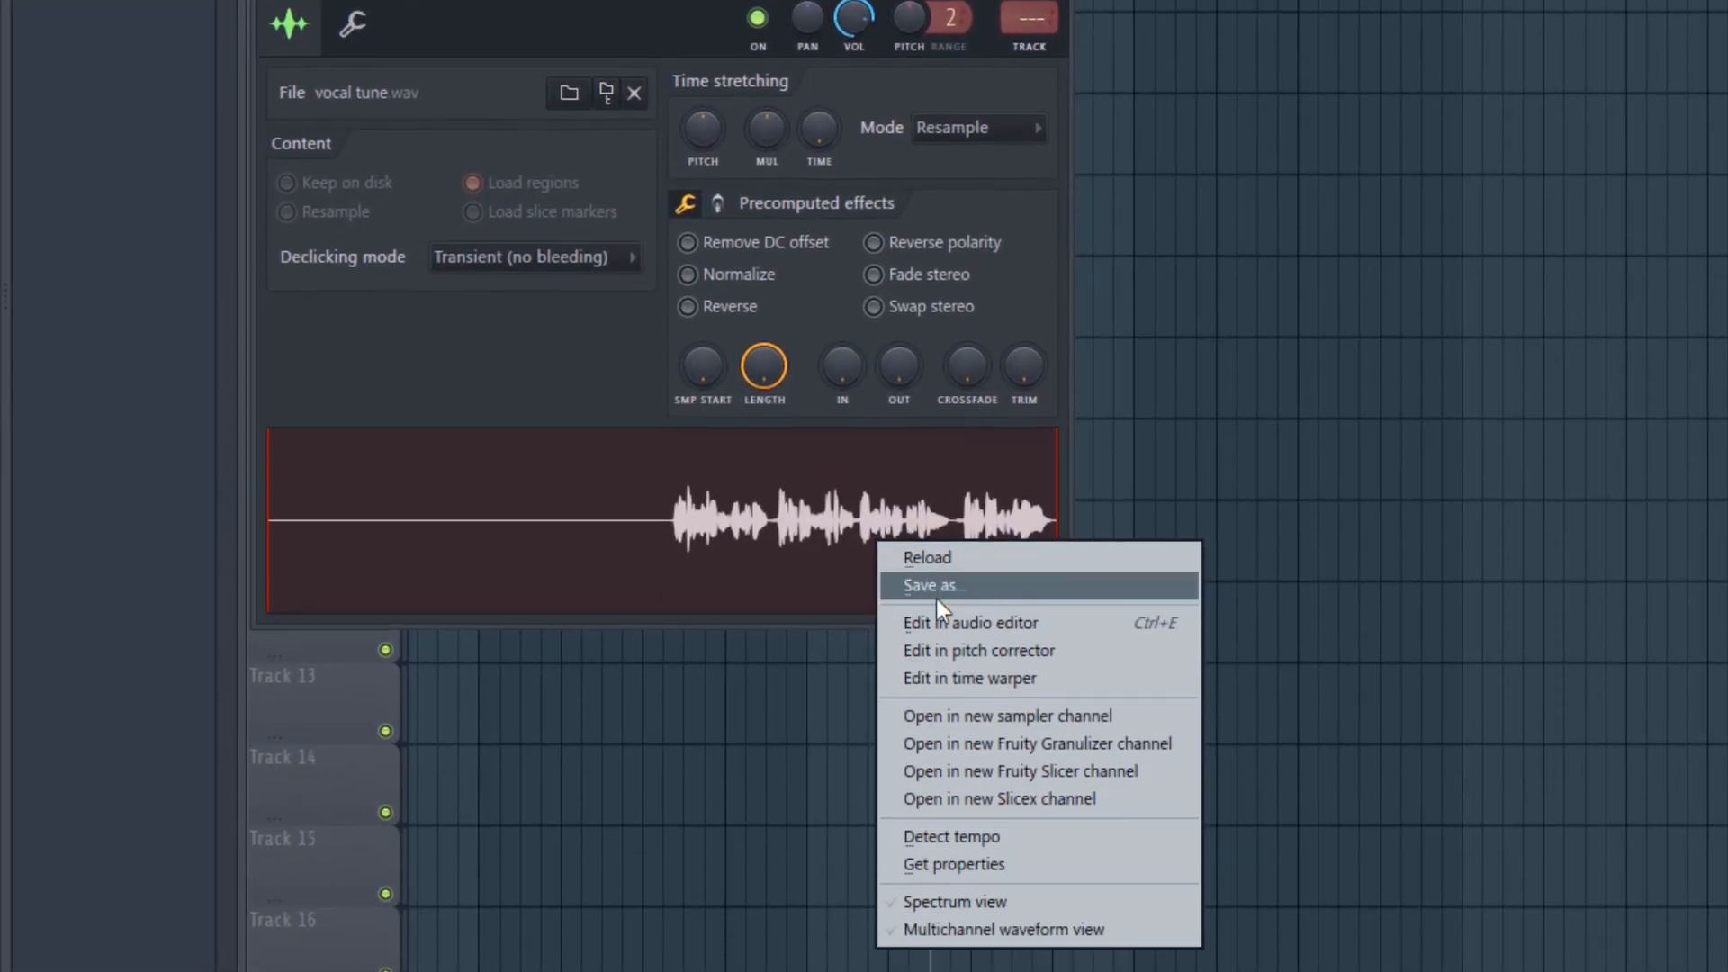
click(956, 658)
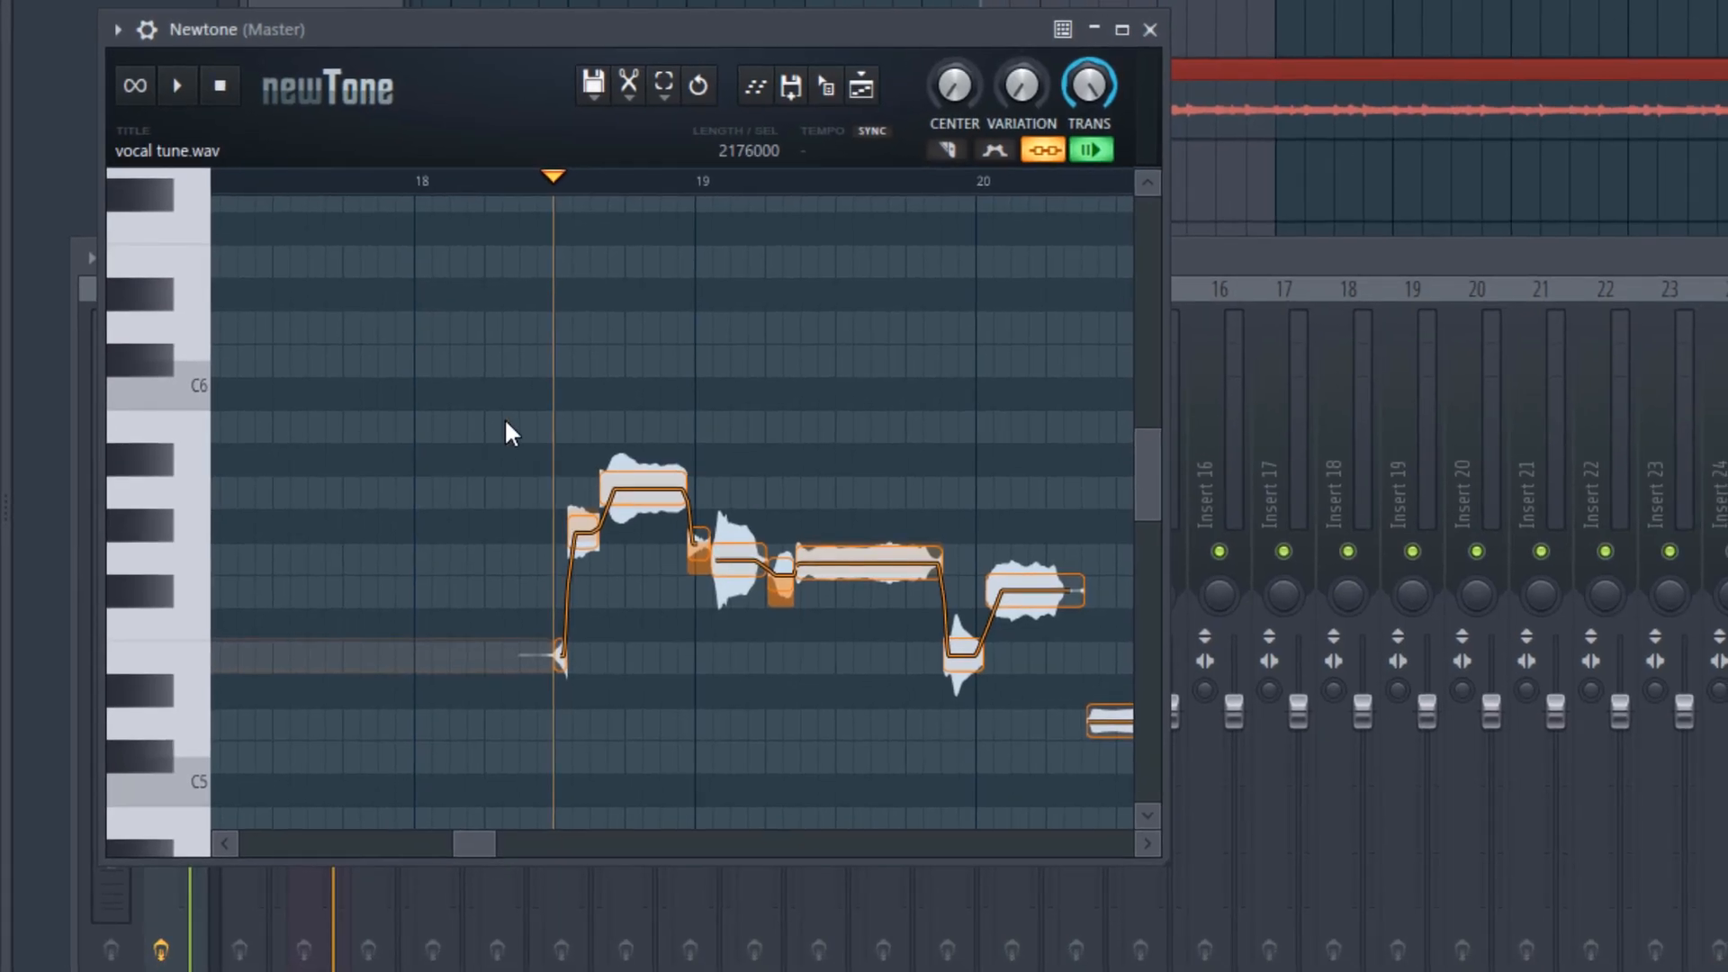
Transpose all of the vocal's notes up seven semitones in Newtone, bringing the first long note to E6.
key(ctrl+a)
drag(642, 490, 642, 360)
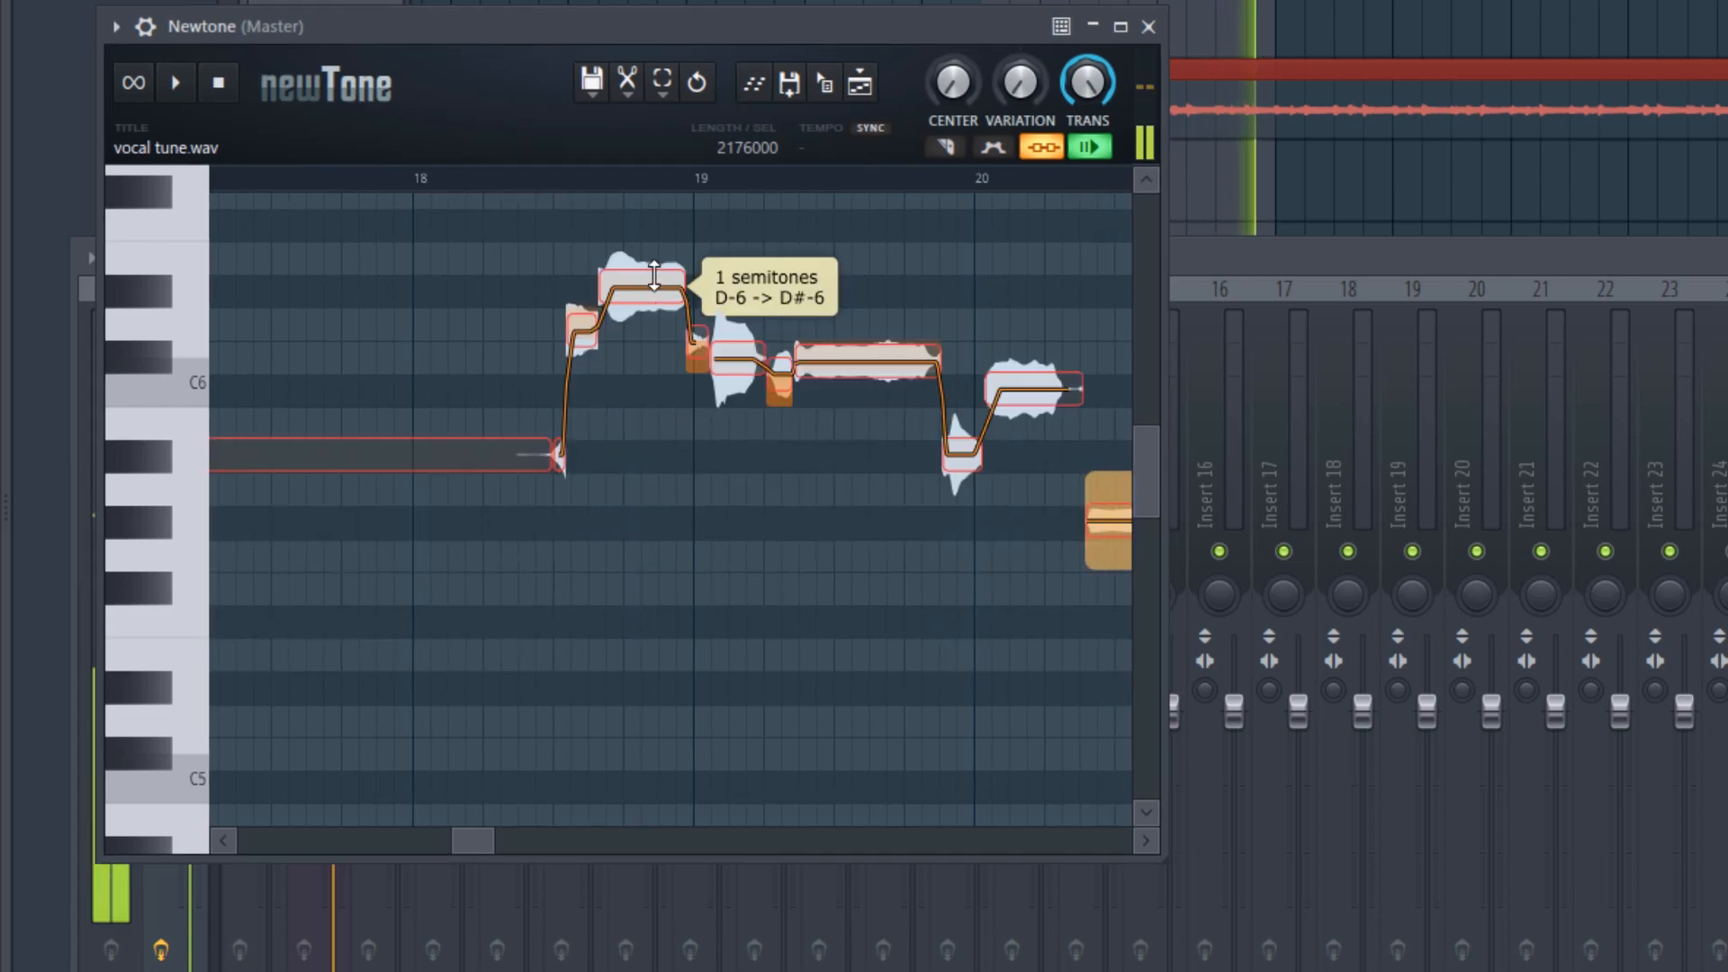
drag(656, 288, 657, 259)
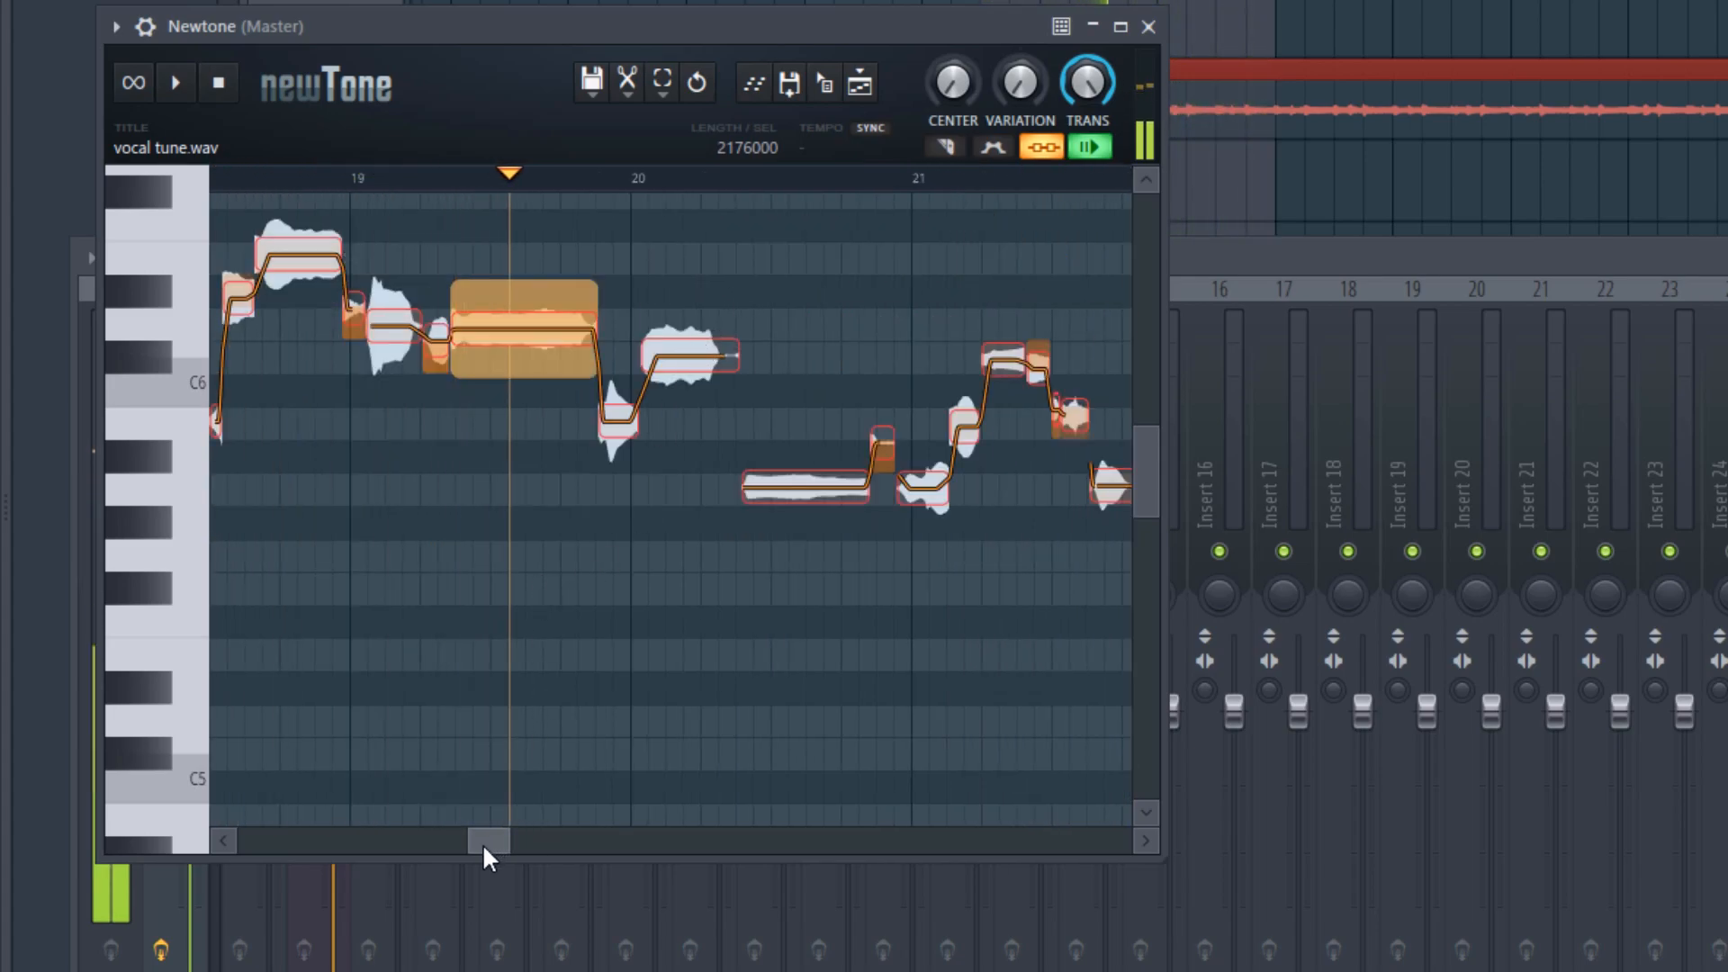
drag(484, 844, 467, 841)
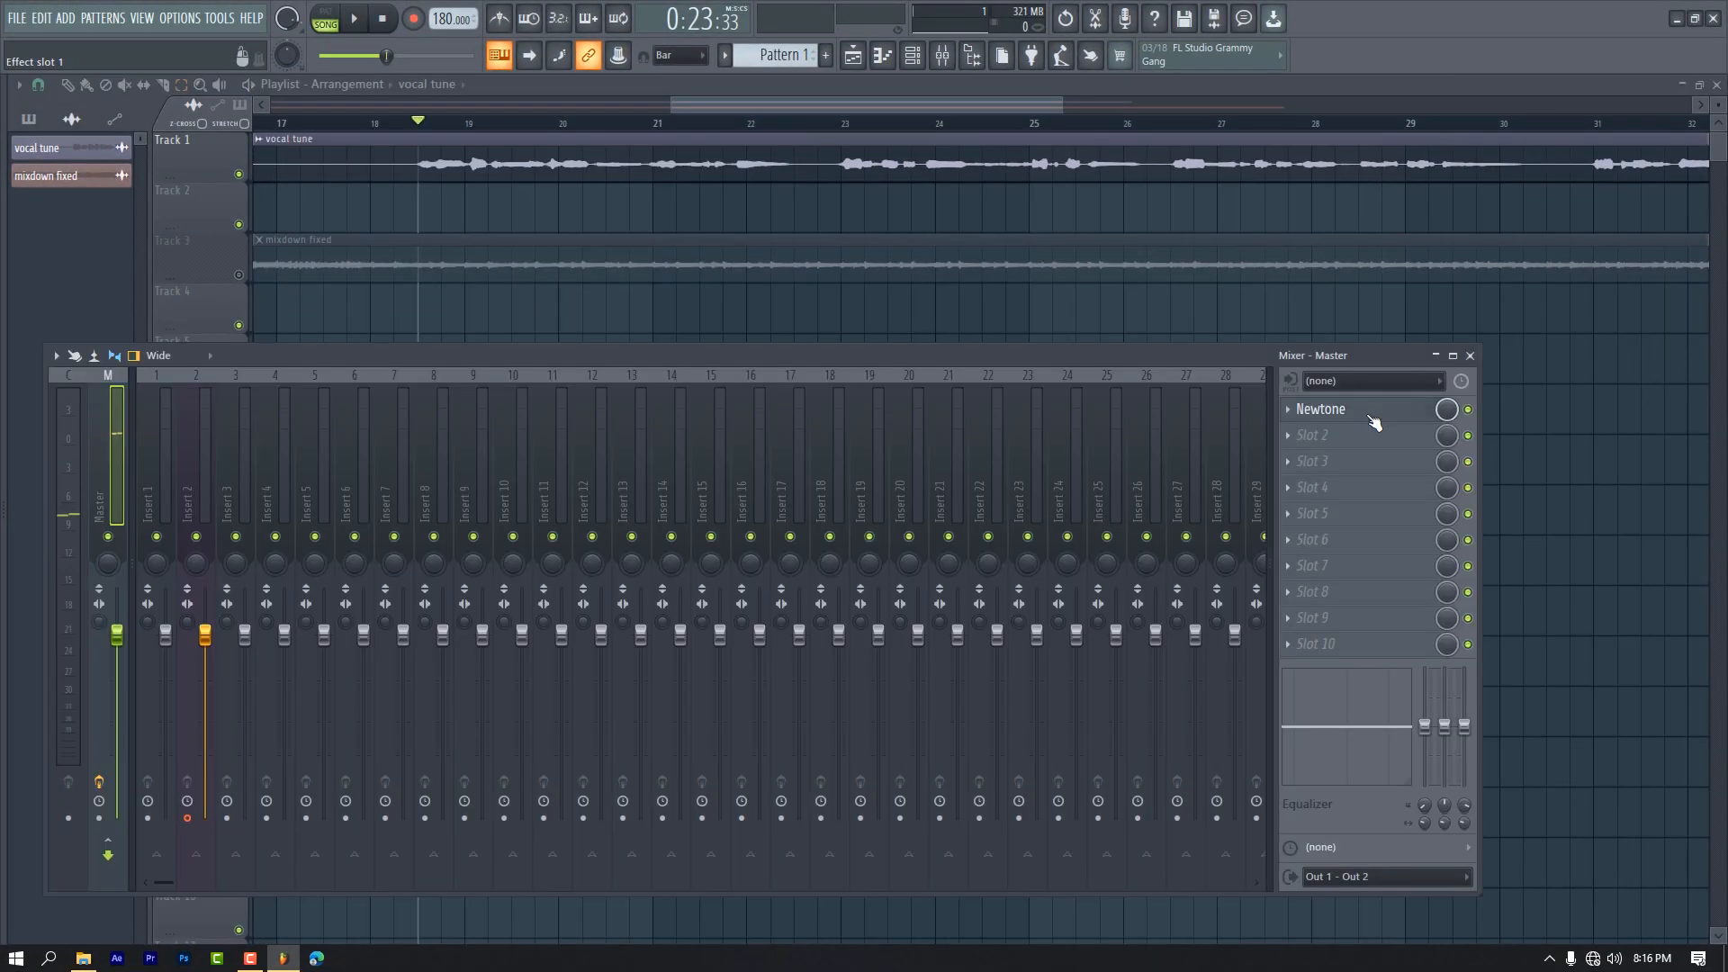
Place the Newtone-edited vocal on playlist Track 2 beneath the original and mute that track.
click(1369, 412)
drag(510, 251, 967, 322)
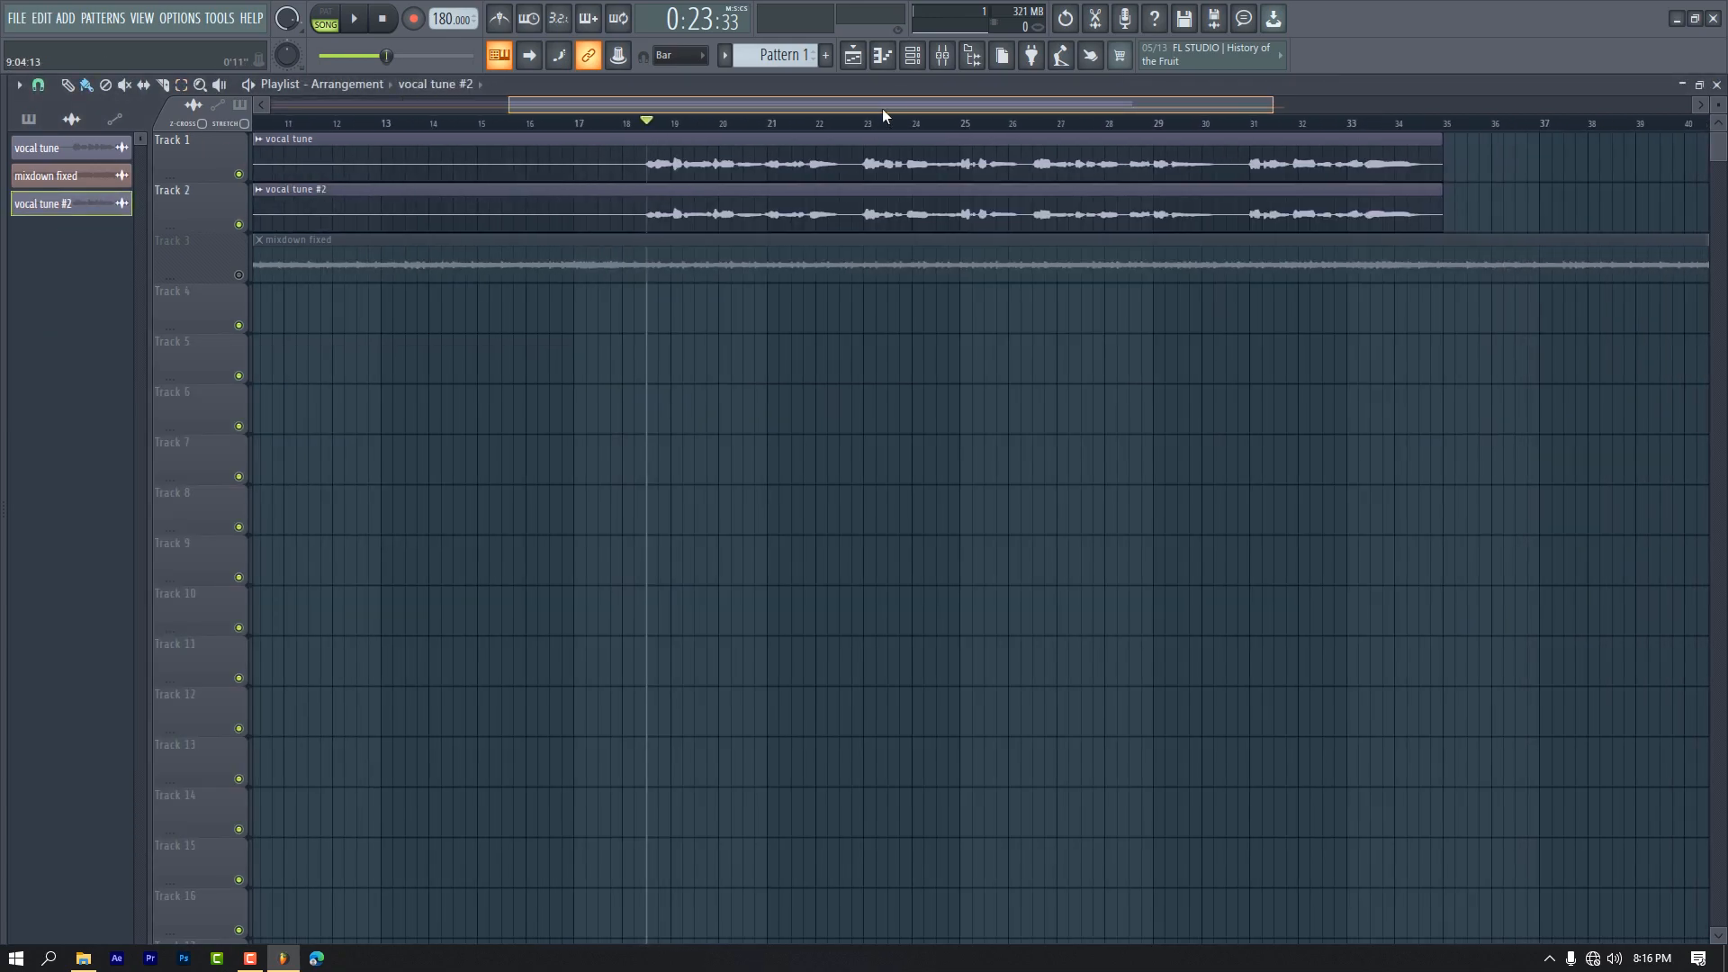
click(947, 55)
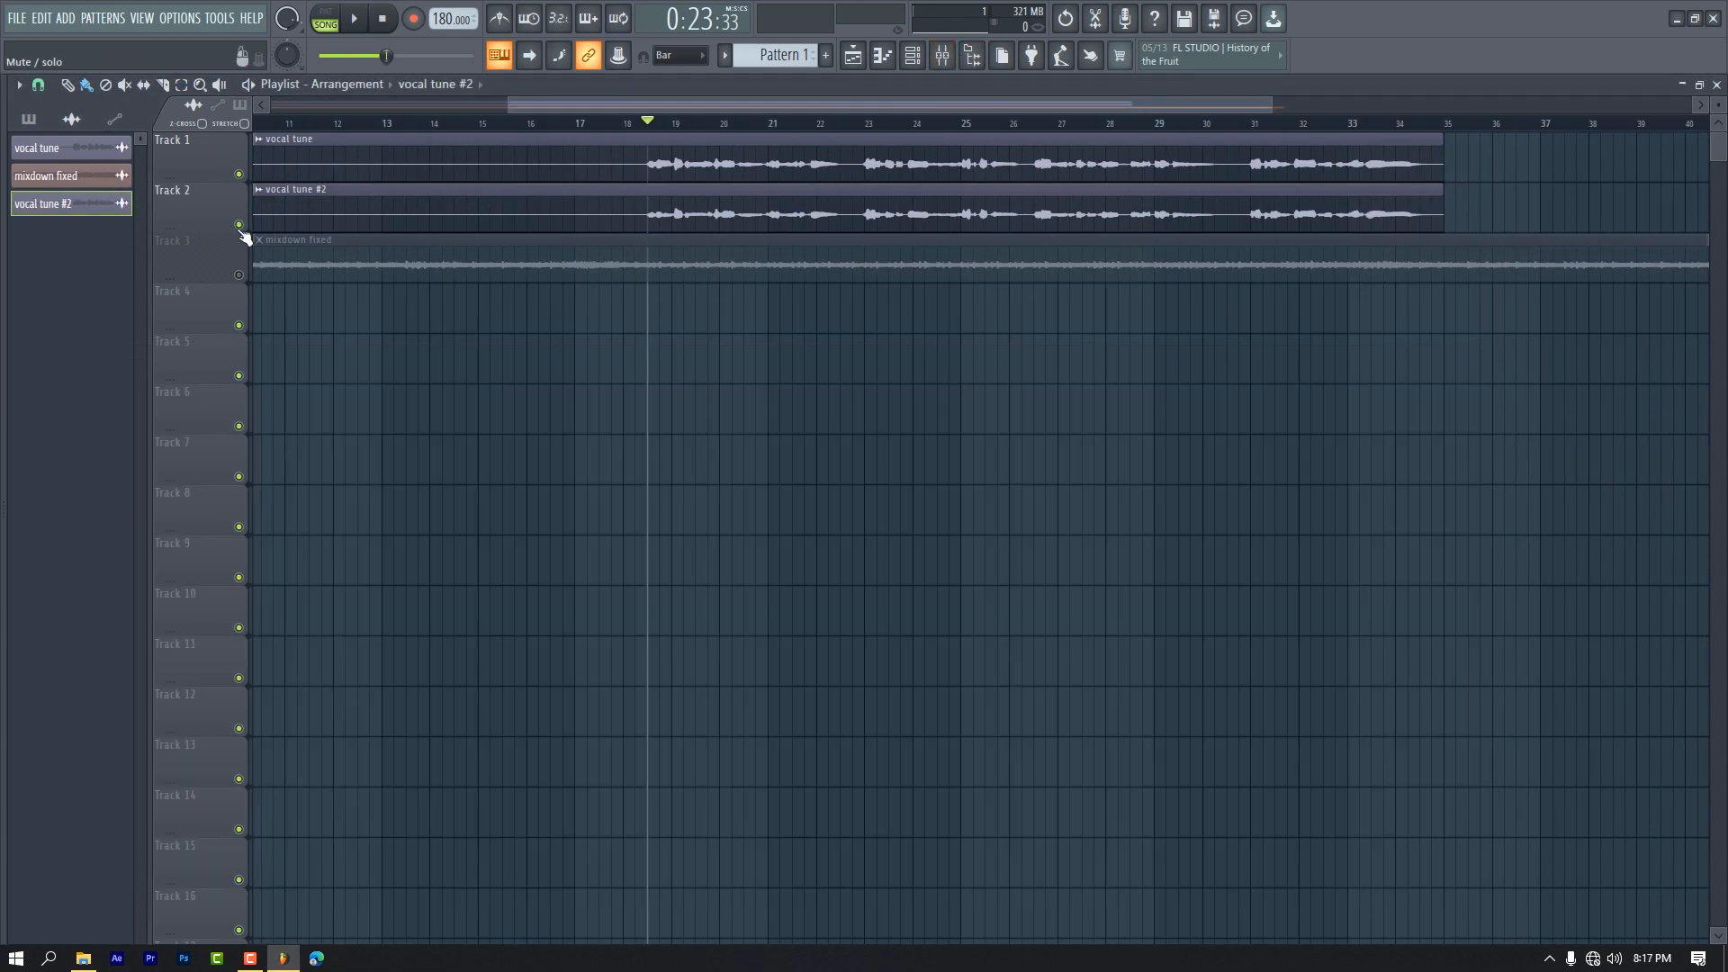
click(240, 225)
drag(1271, 105, 941, 106)
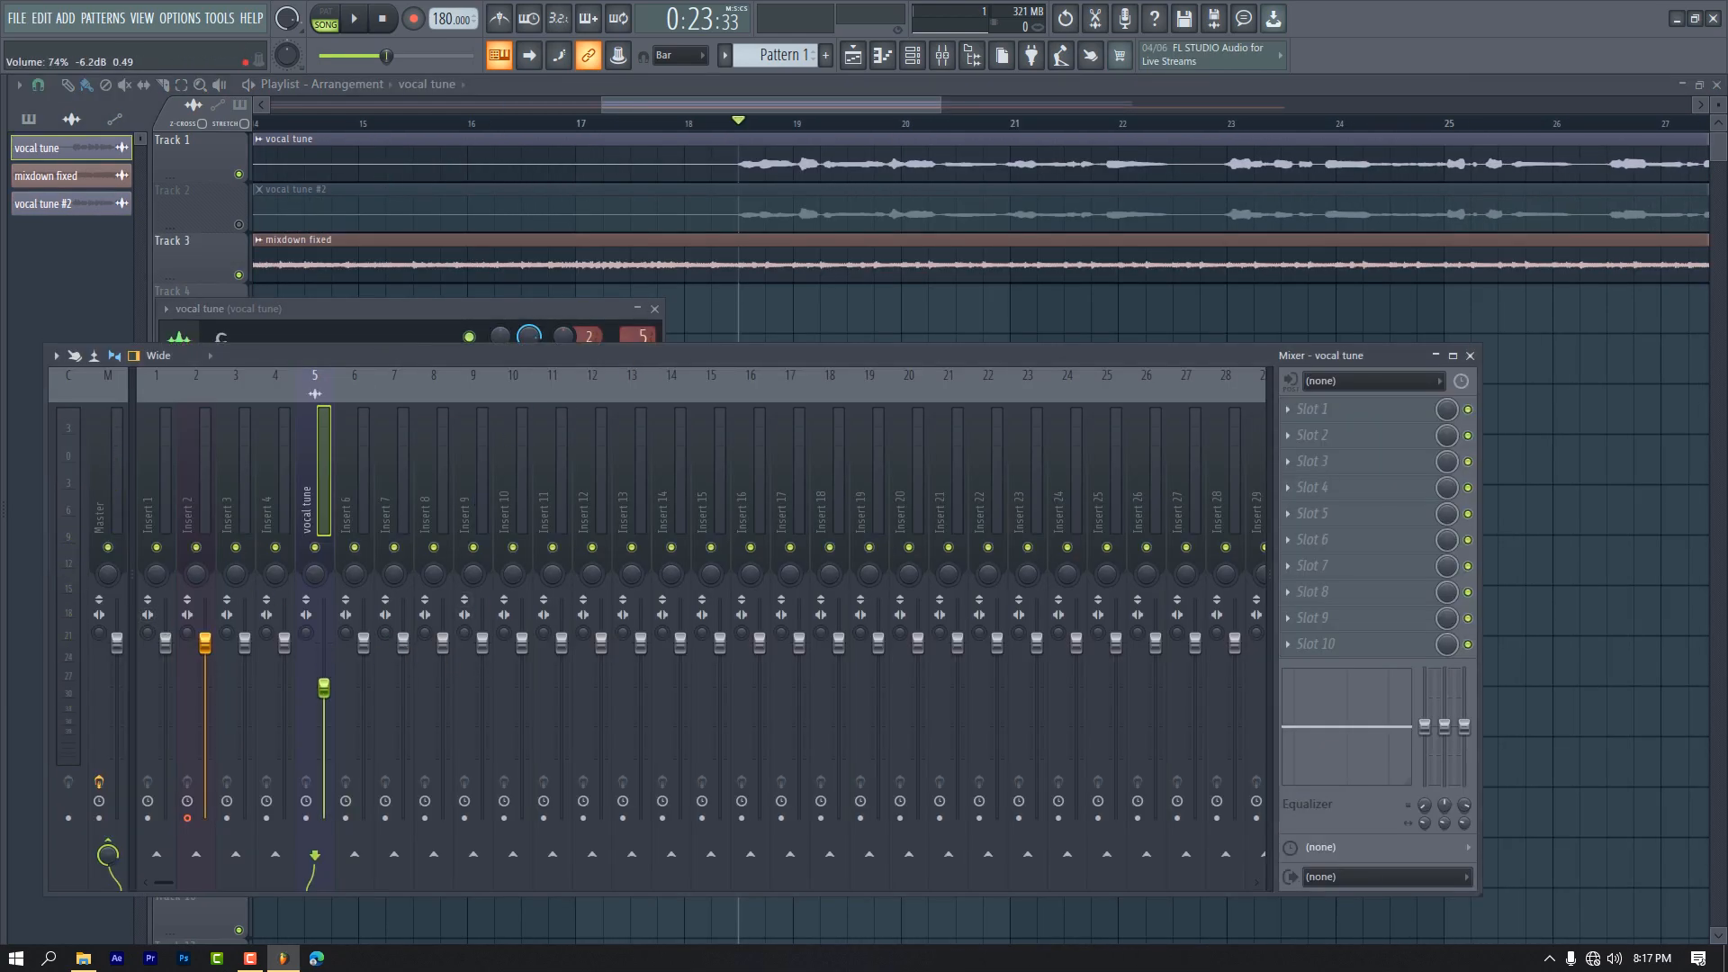
Raise the vocal tune mixer channel's fader slightly while playing the song.
key(space)
drag(324, 688, 324, 681)
key(space)
Add the API-2500 Mono compressor as the vocal tune channel's first effect and load its Lead Vox preset.
click(1293, 429)
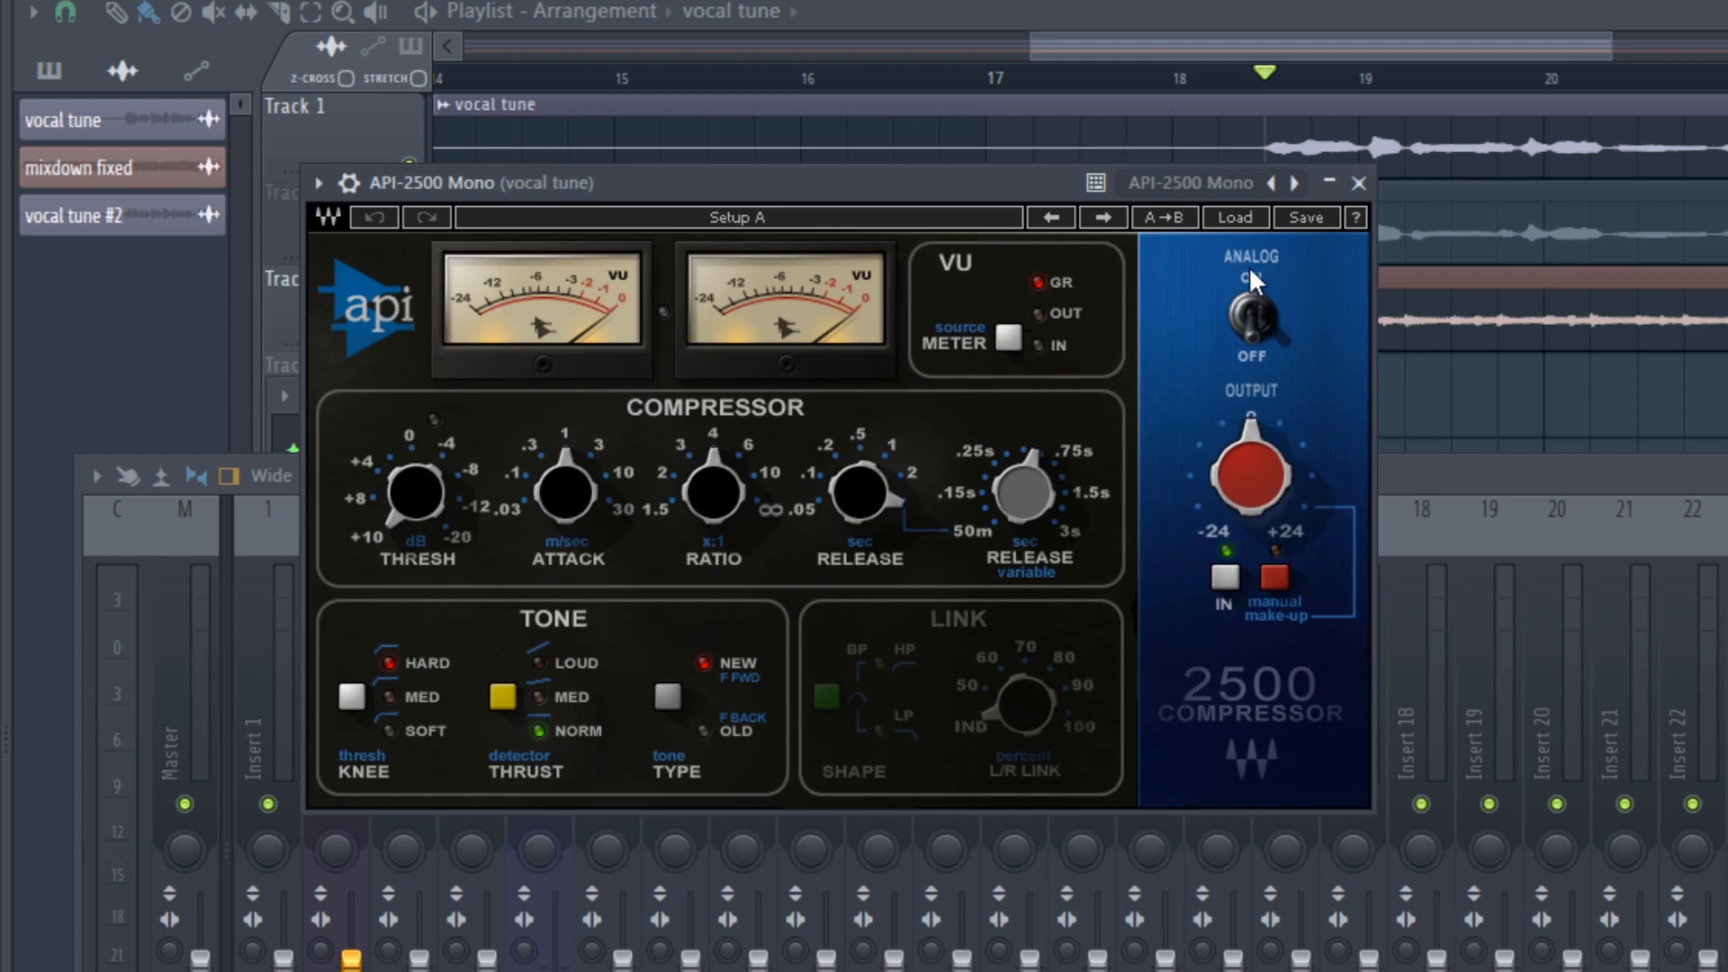
click(1235, 217)
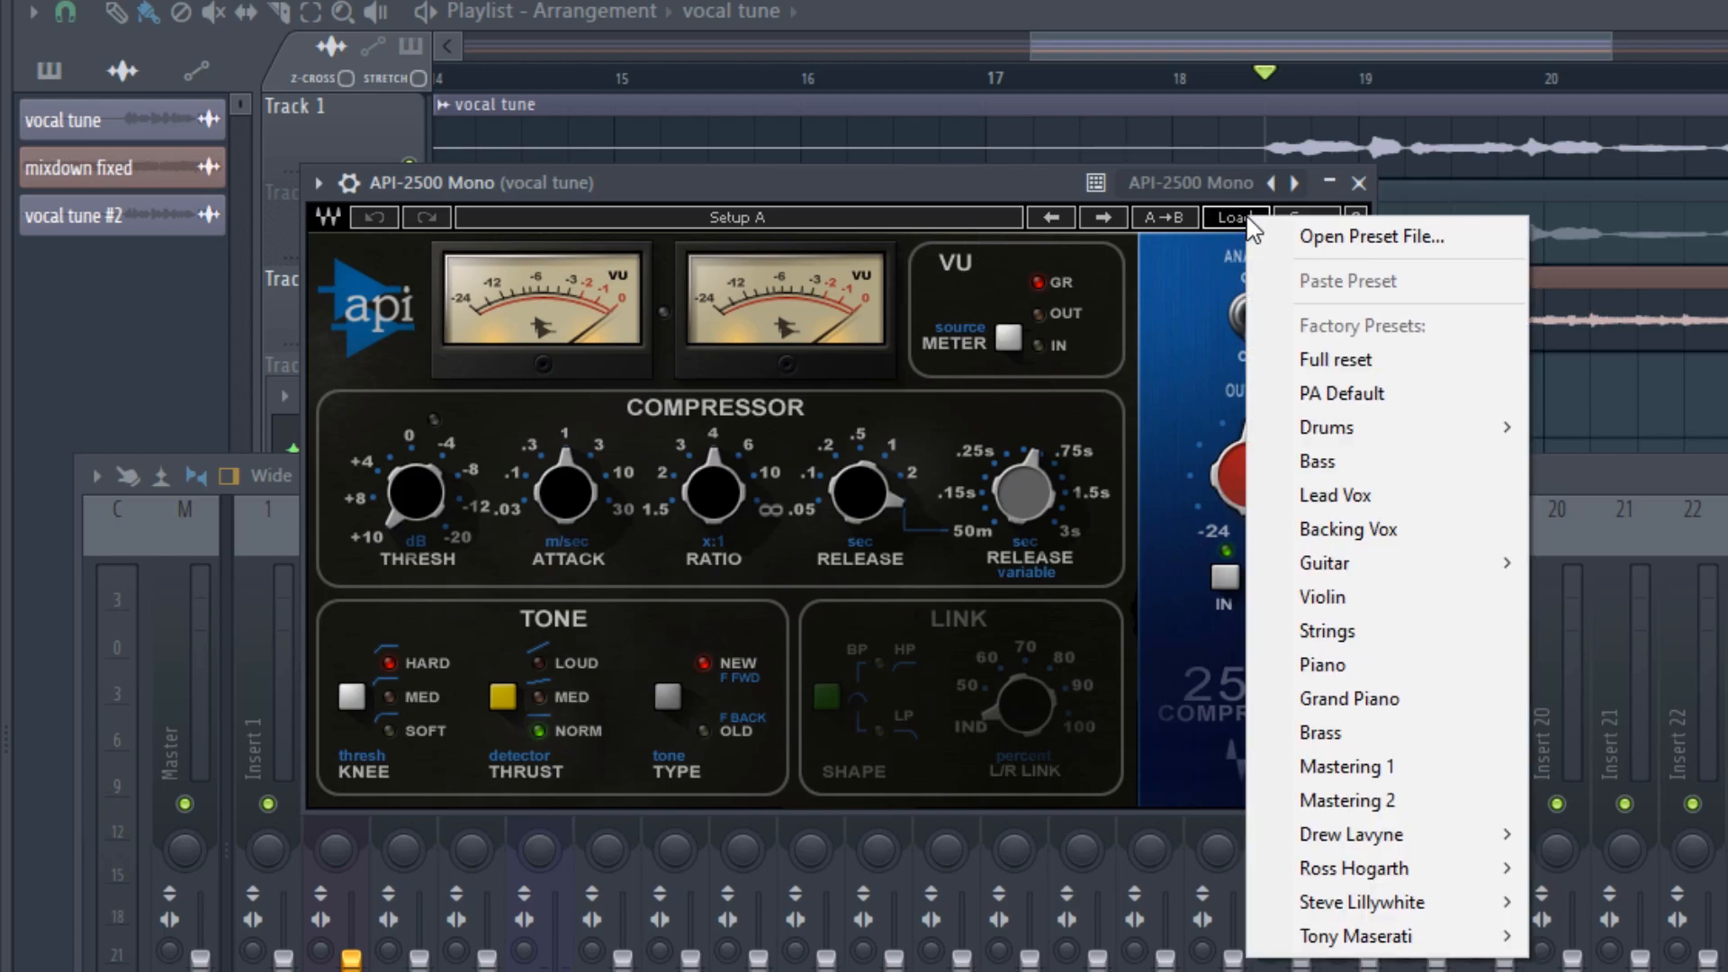
click(1374, 504)
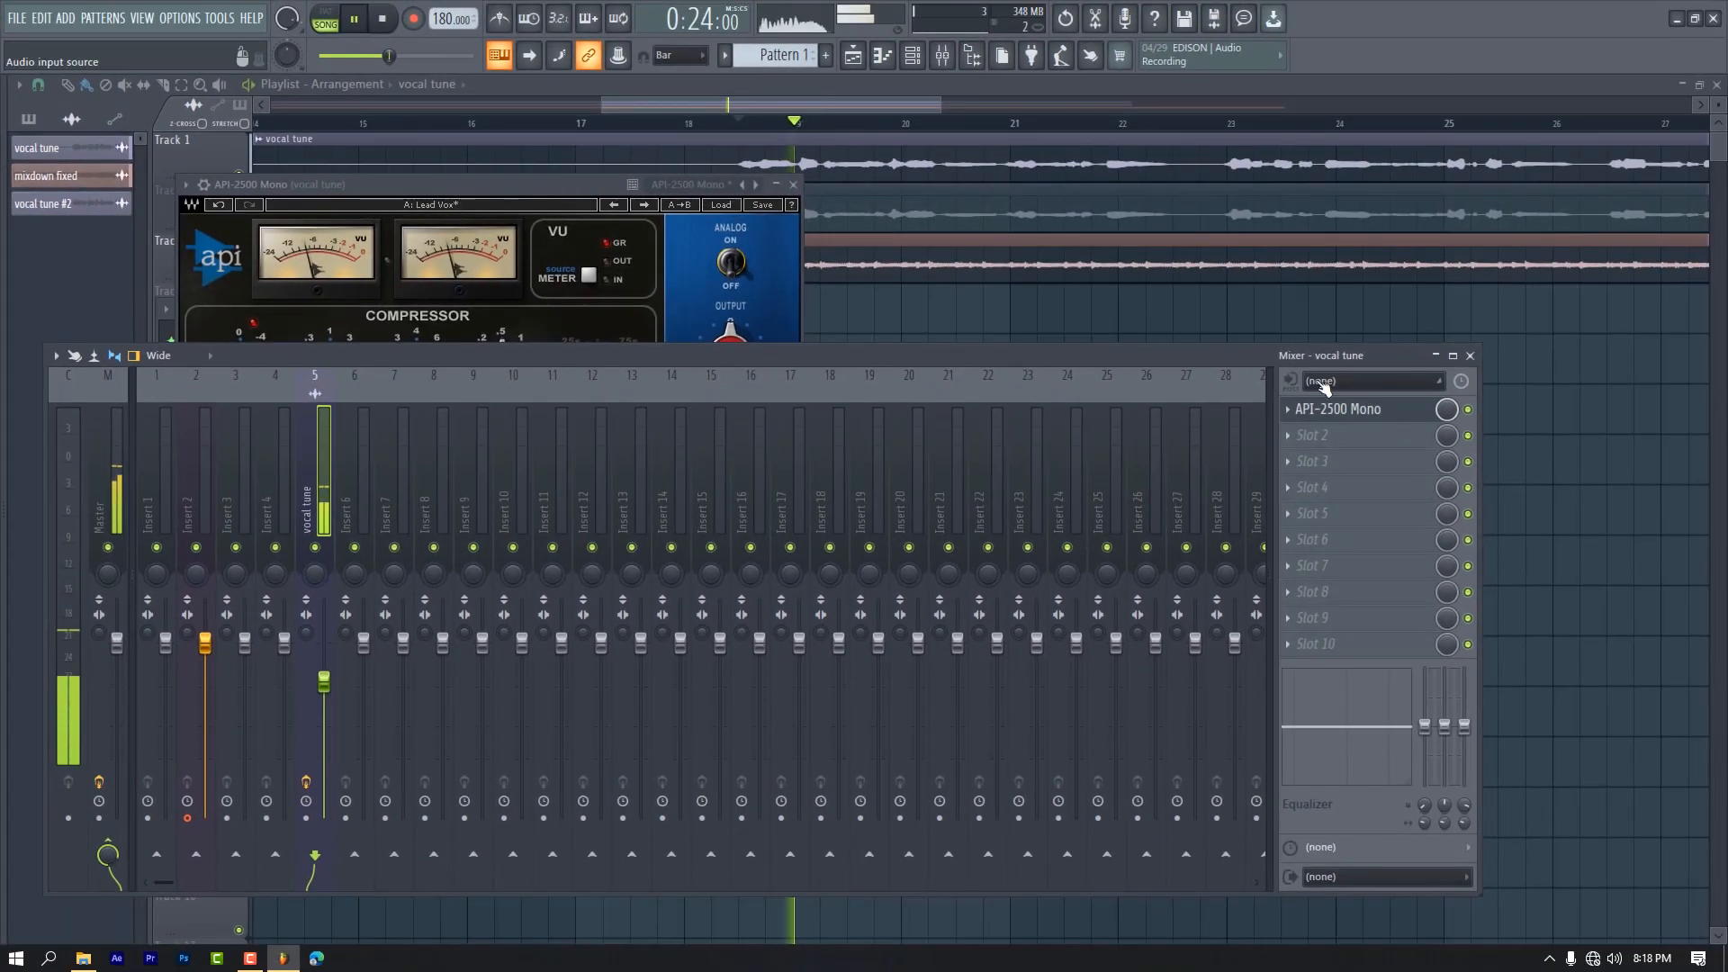
key(space)
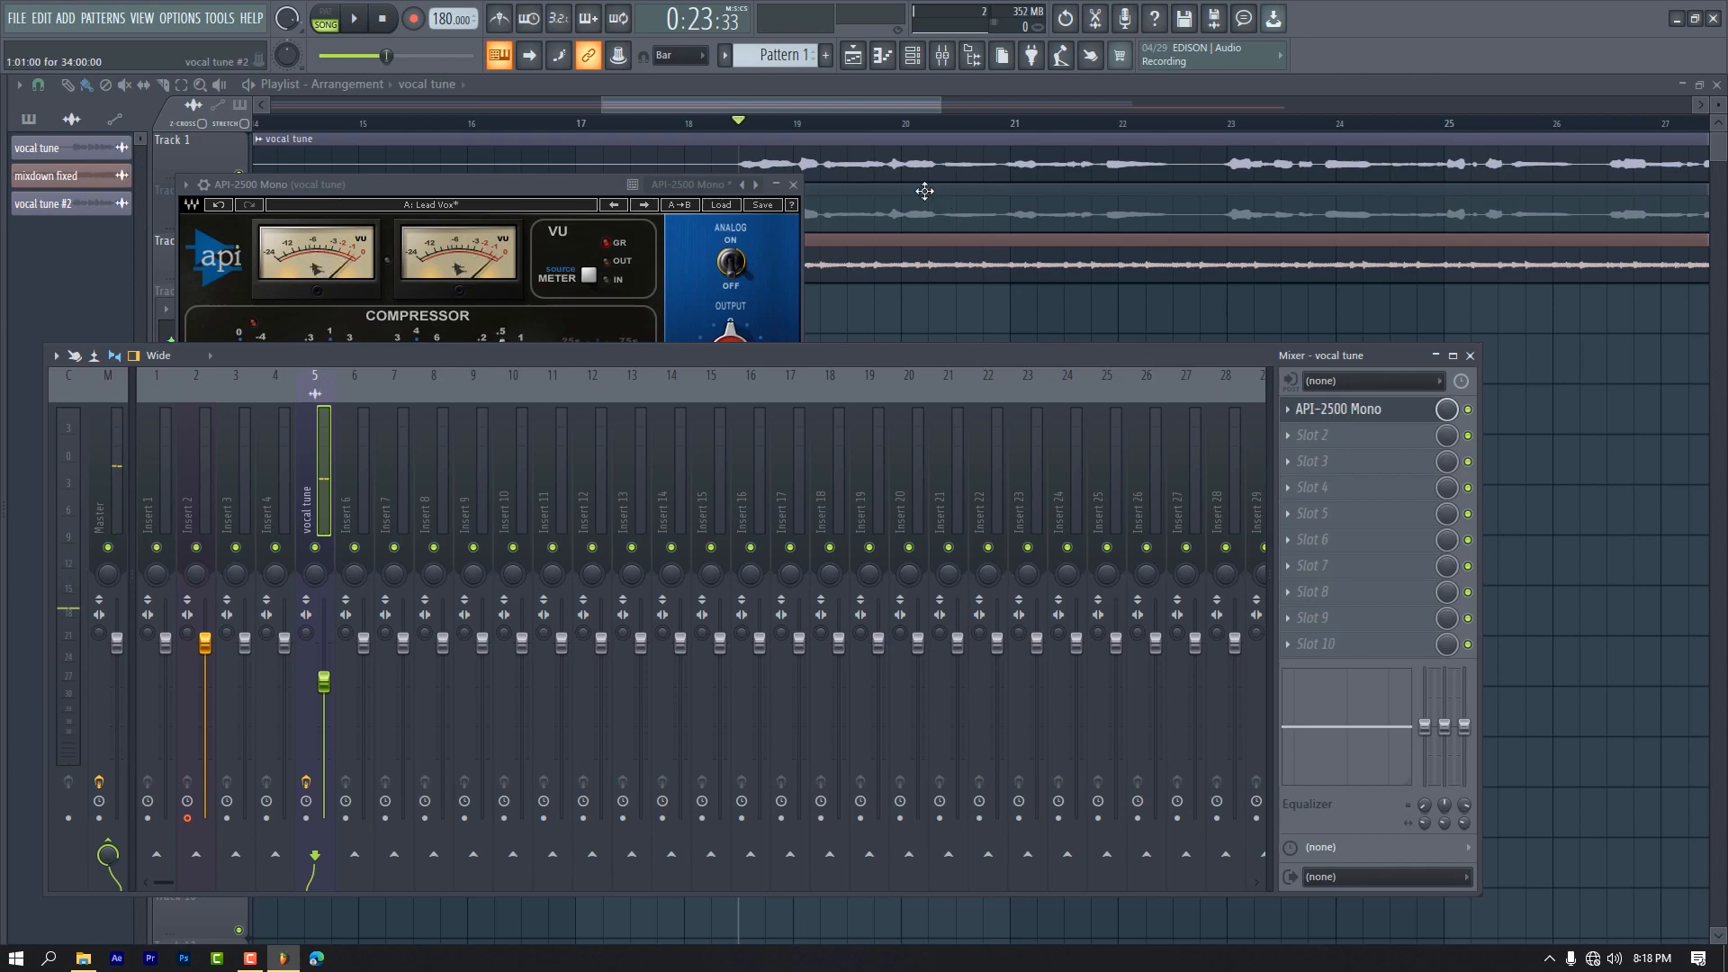
Add the Pro-Q 3 equalizer after the compressor in the vocal tune channel's second effect slot.
drag(877, 106, 1119, 107)
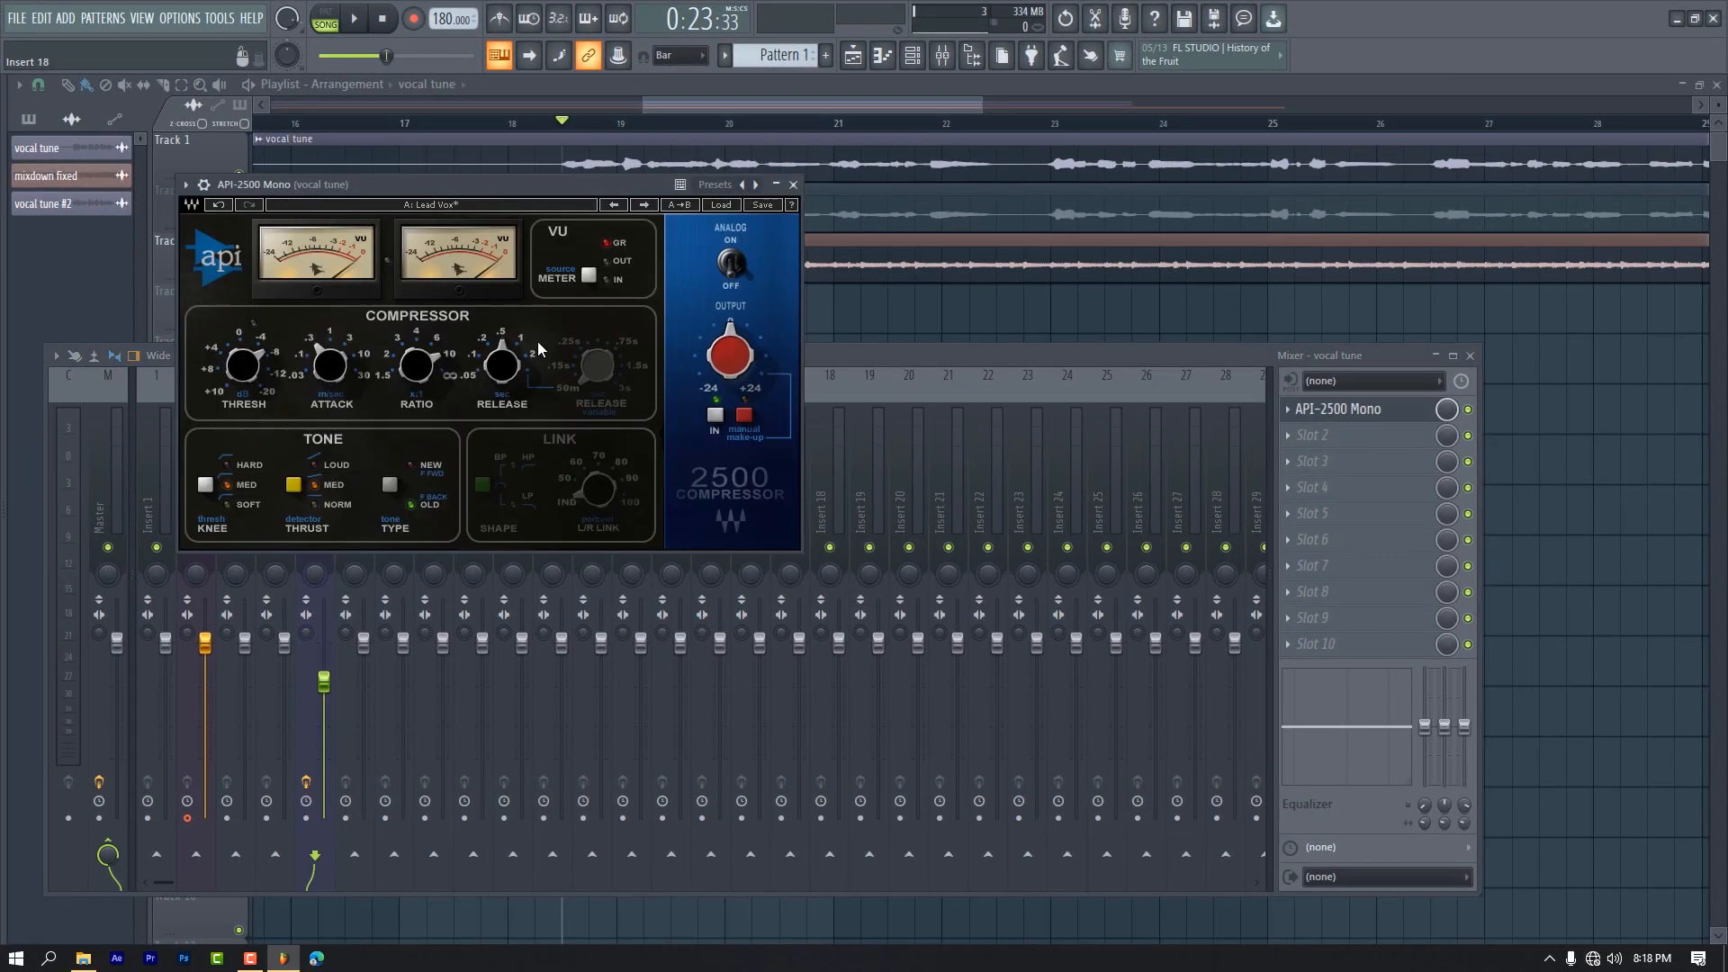
click(1008, 360)
click(1301, 441)
mouse_move(1350, 459)
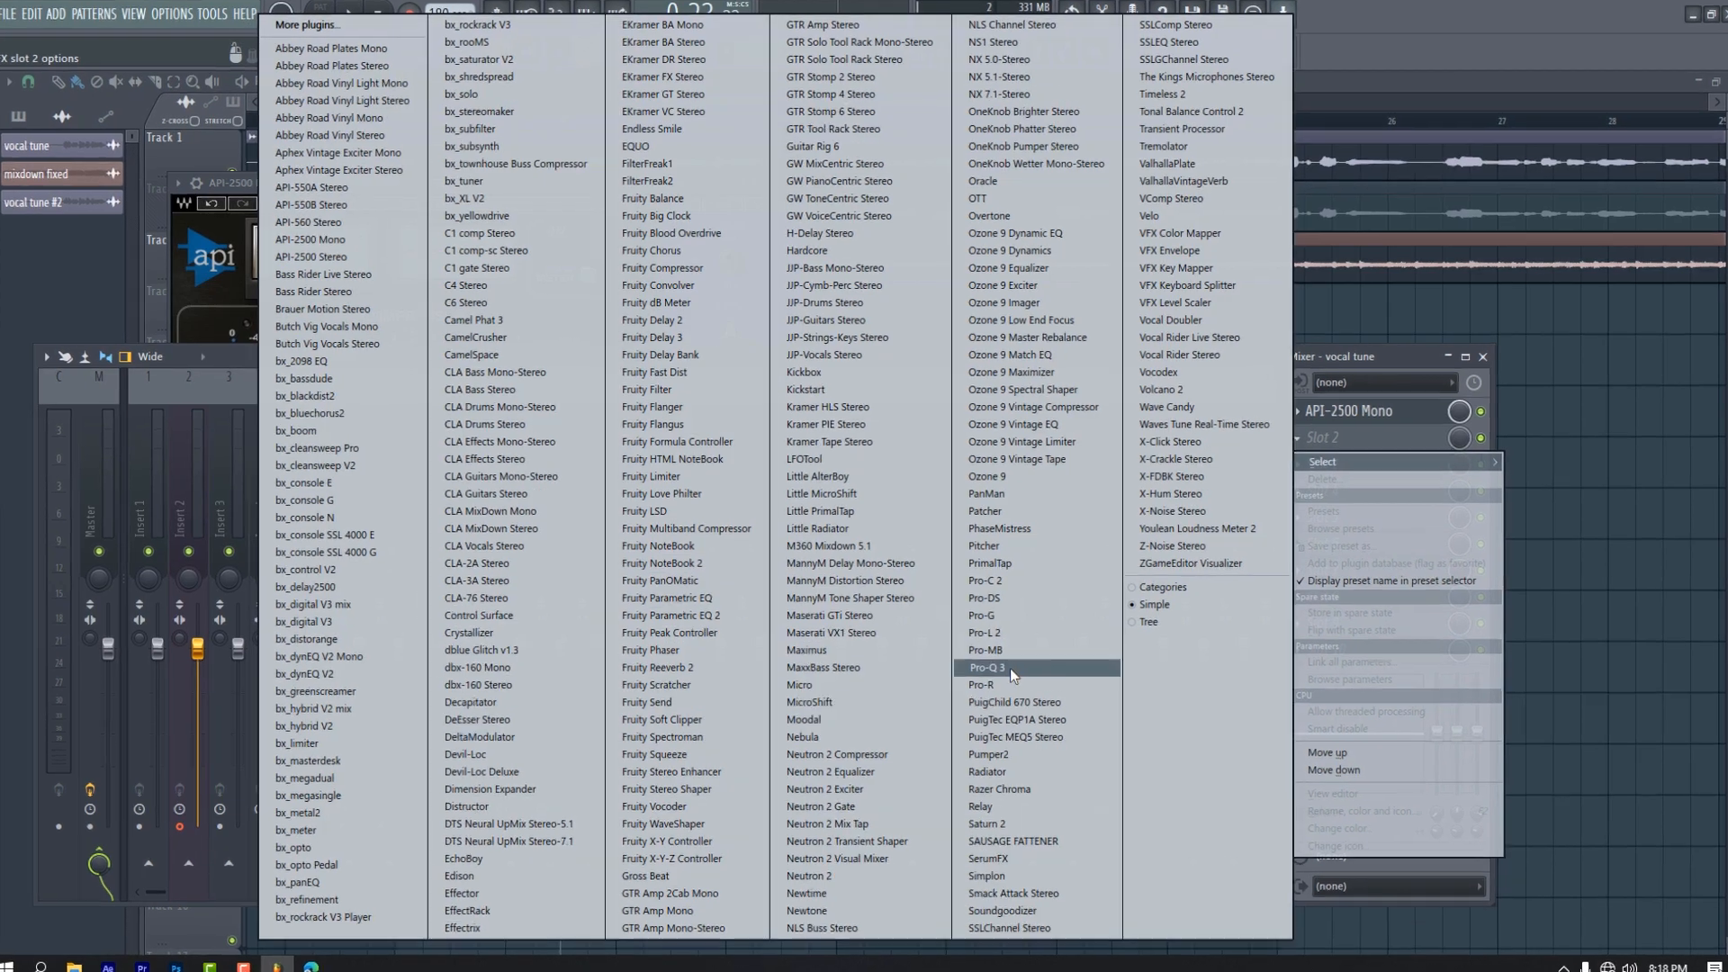
click(1008, 667)
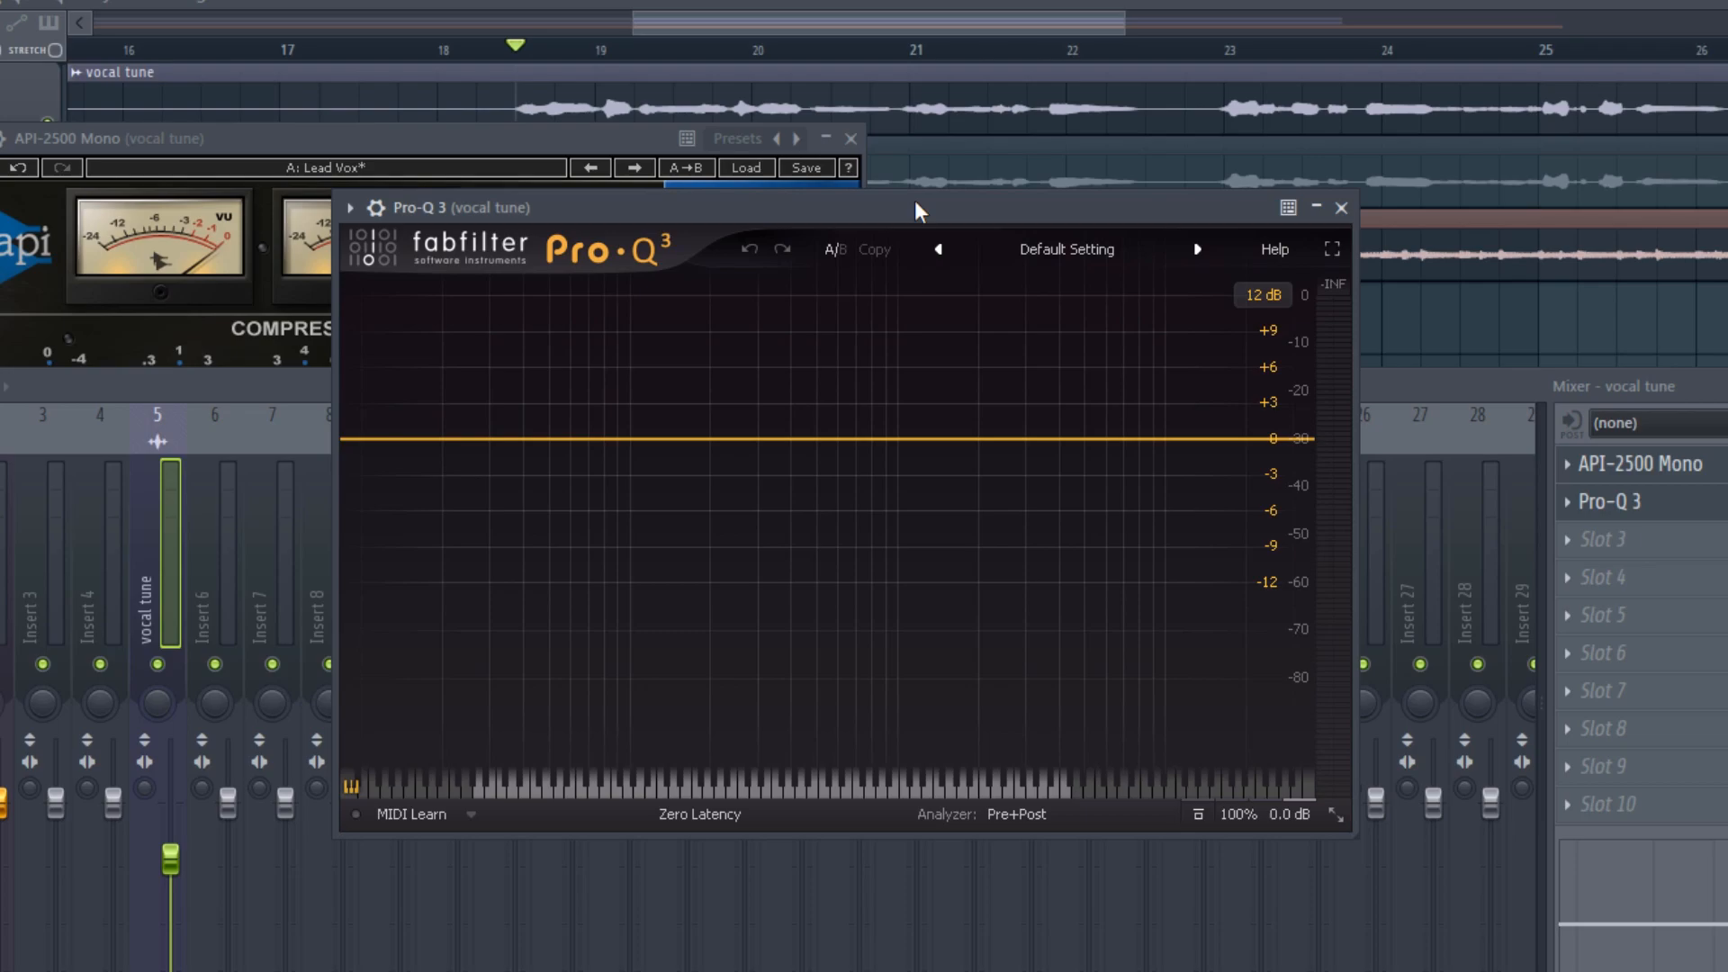
Try a dynamic bell cut at about 2632 Hz with a Q of about 5 and audition it.
drag(895, 442, 1002, 470)
scroll(1002, 470, up, 5)
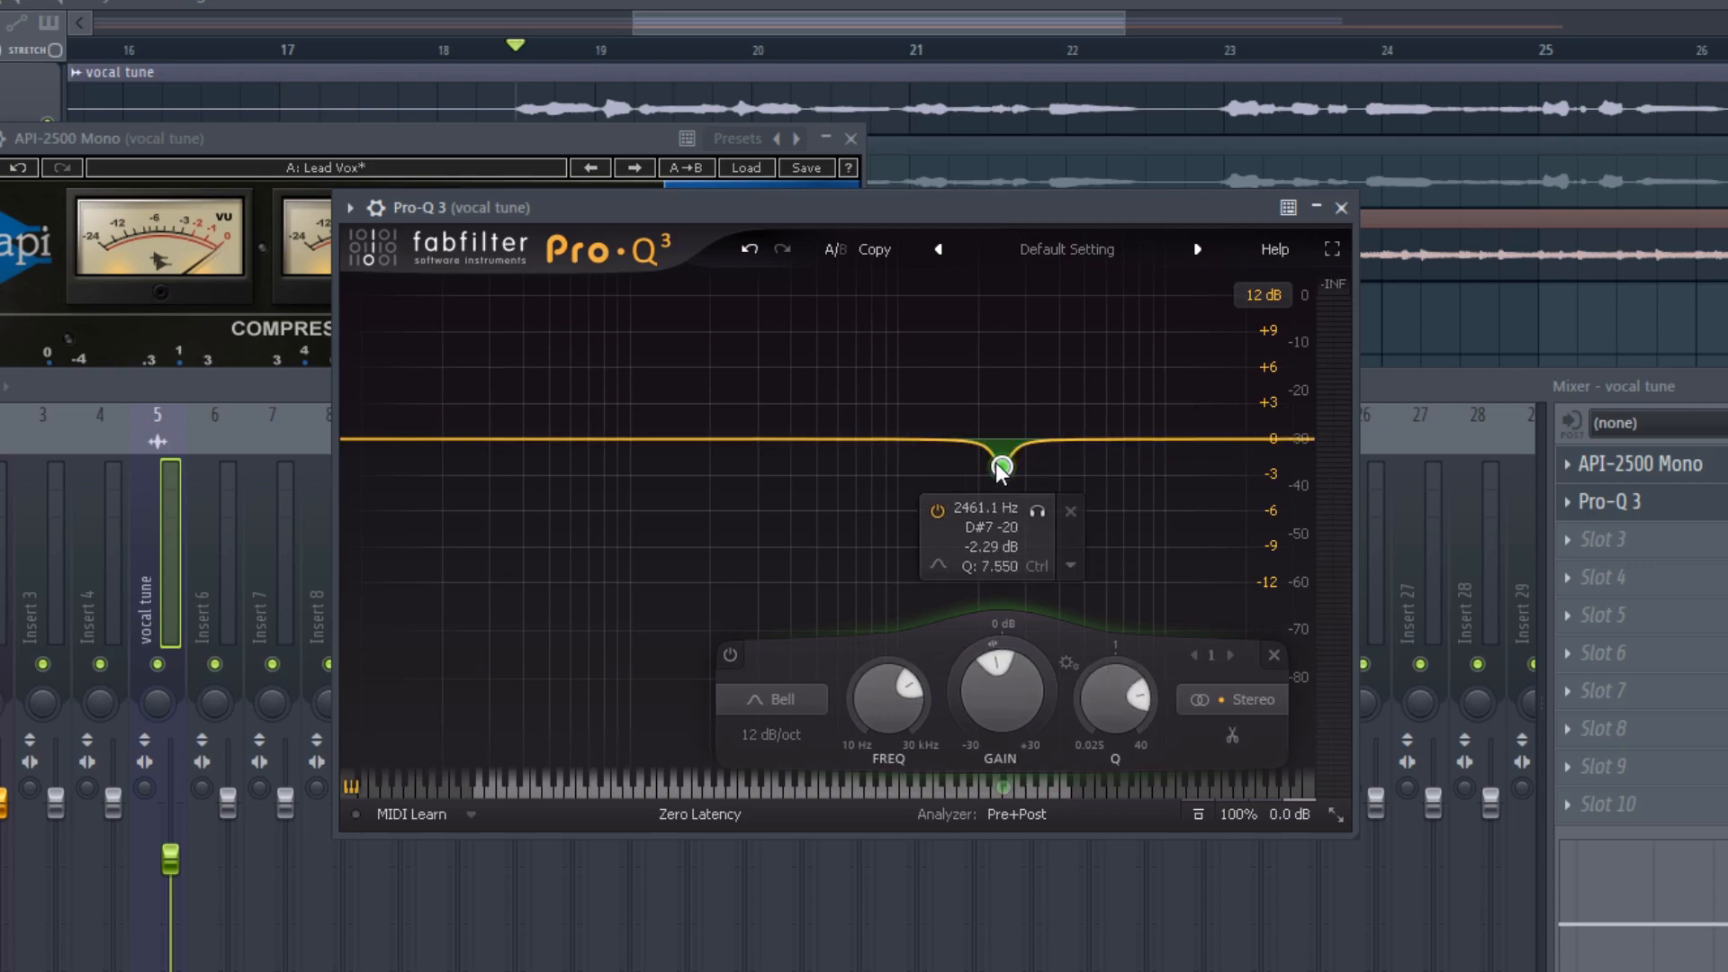
right_click(1002, 467)
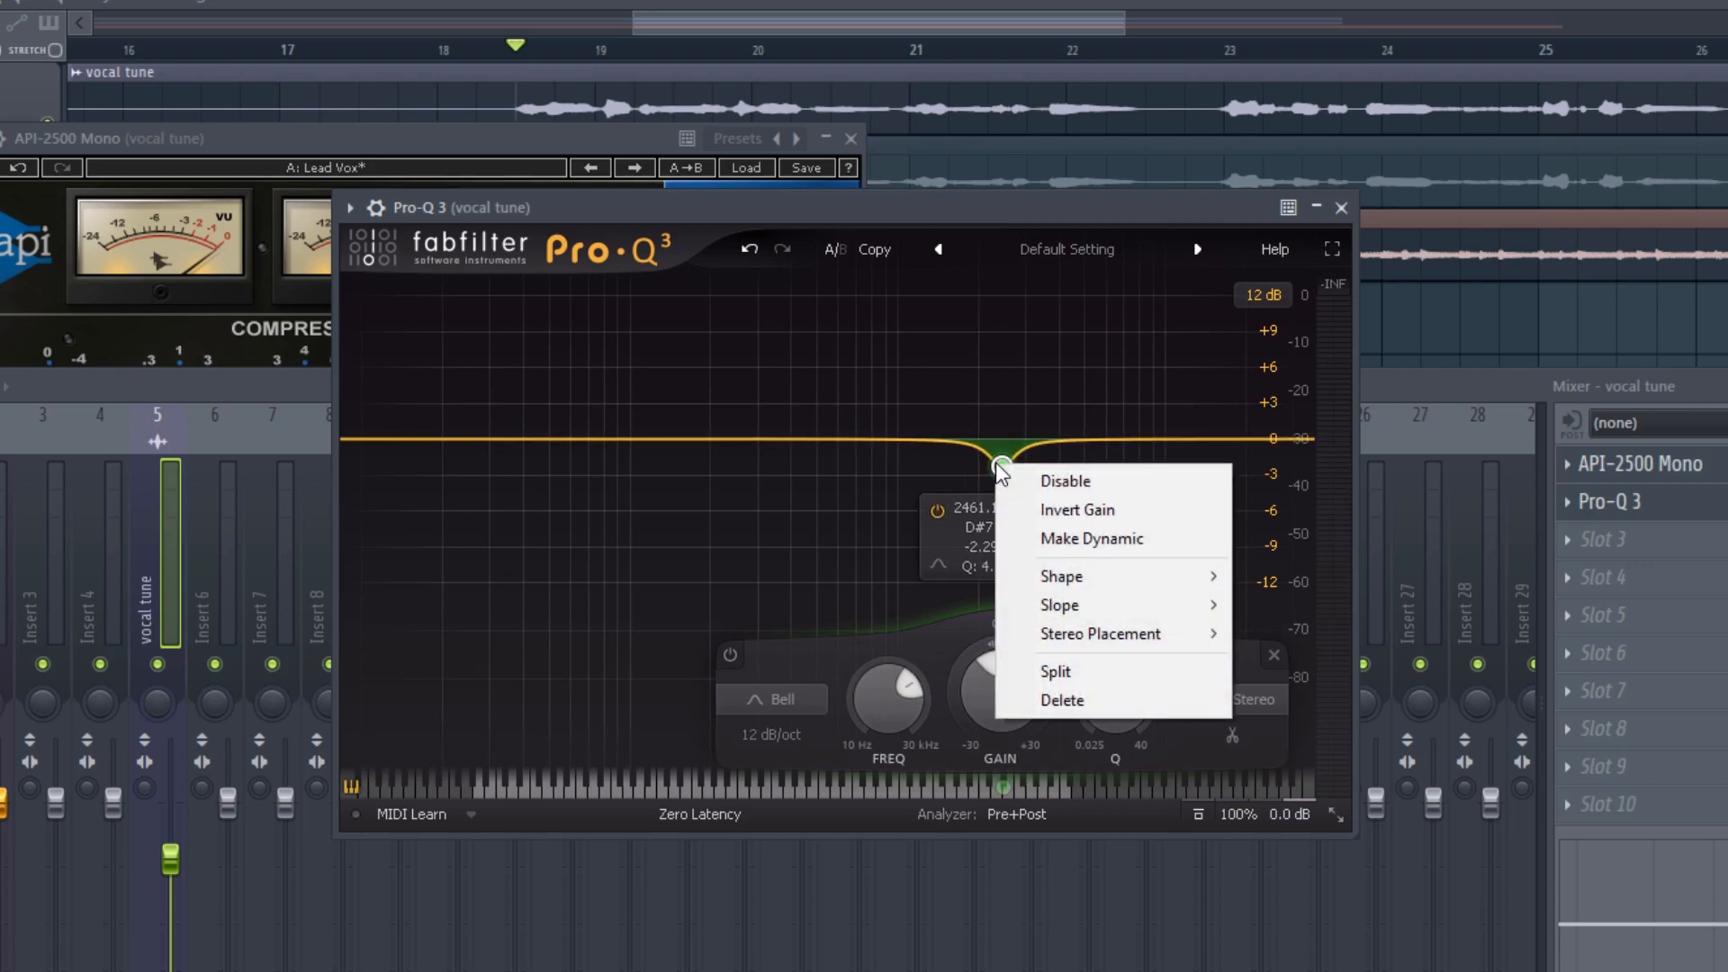
click(1061, 538)
mouse_move(1002, 465)
mouse_down()
mouse_move(1076, 434)
mouse_move(1013, 482)
mouse_up()
key(space)
key(space)
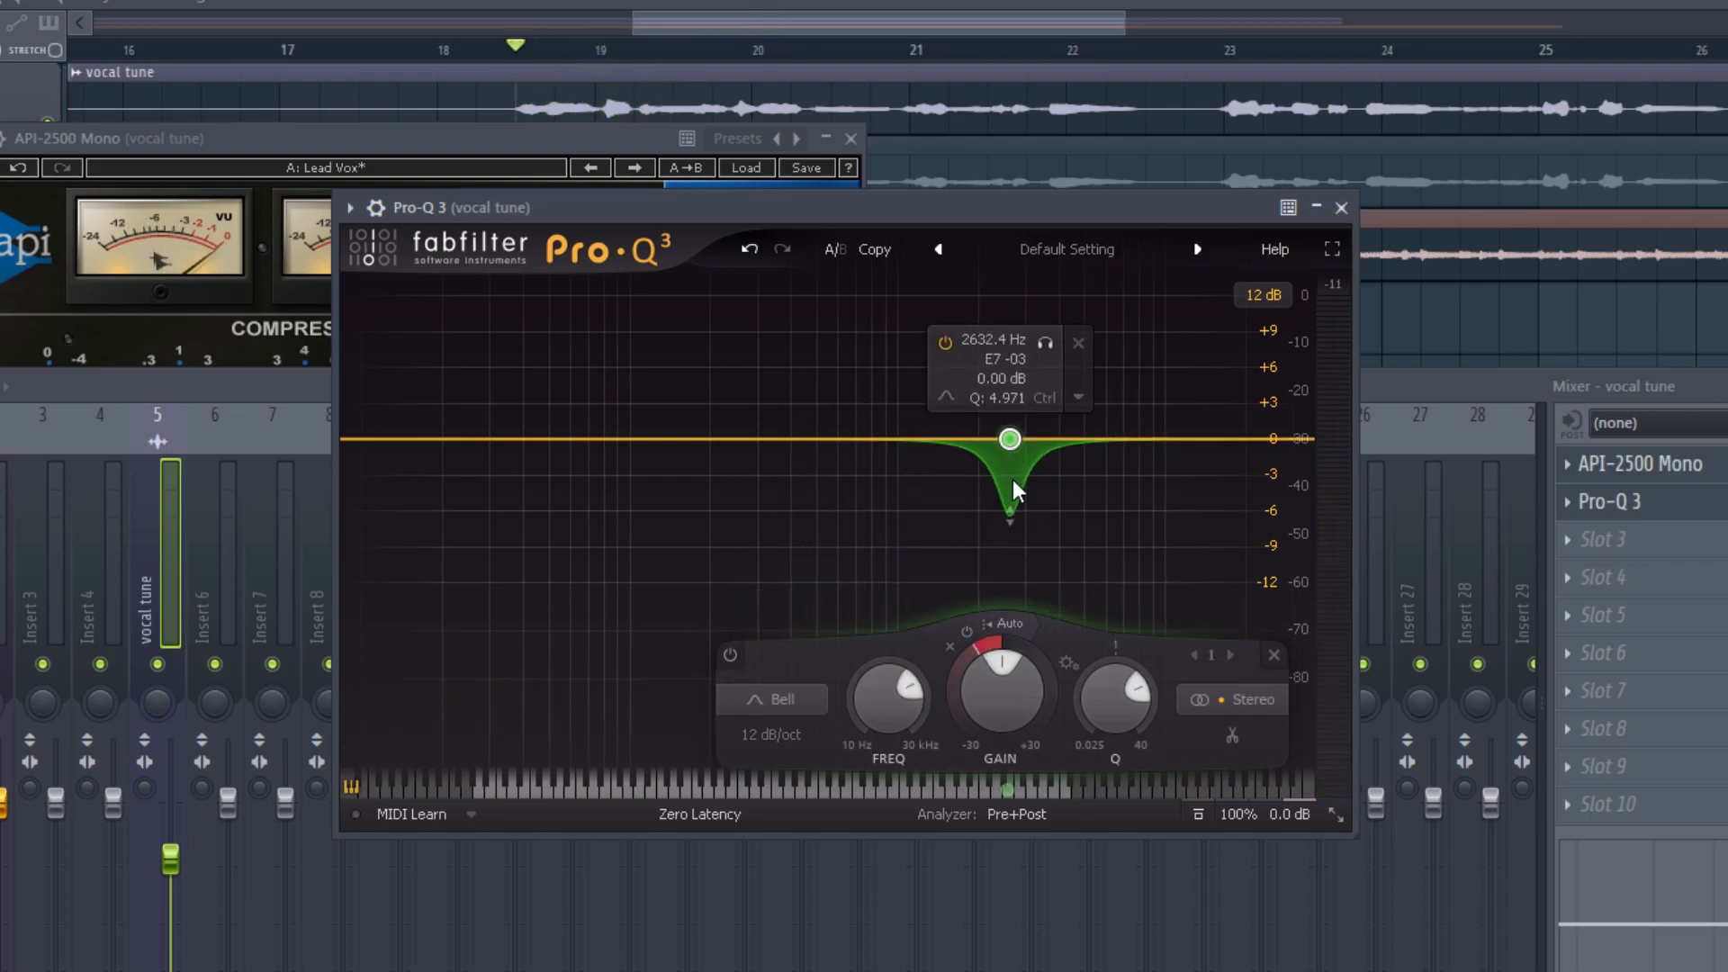
key(space)
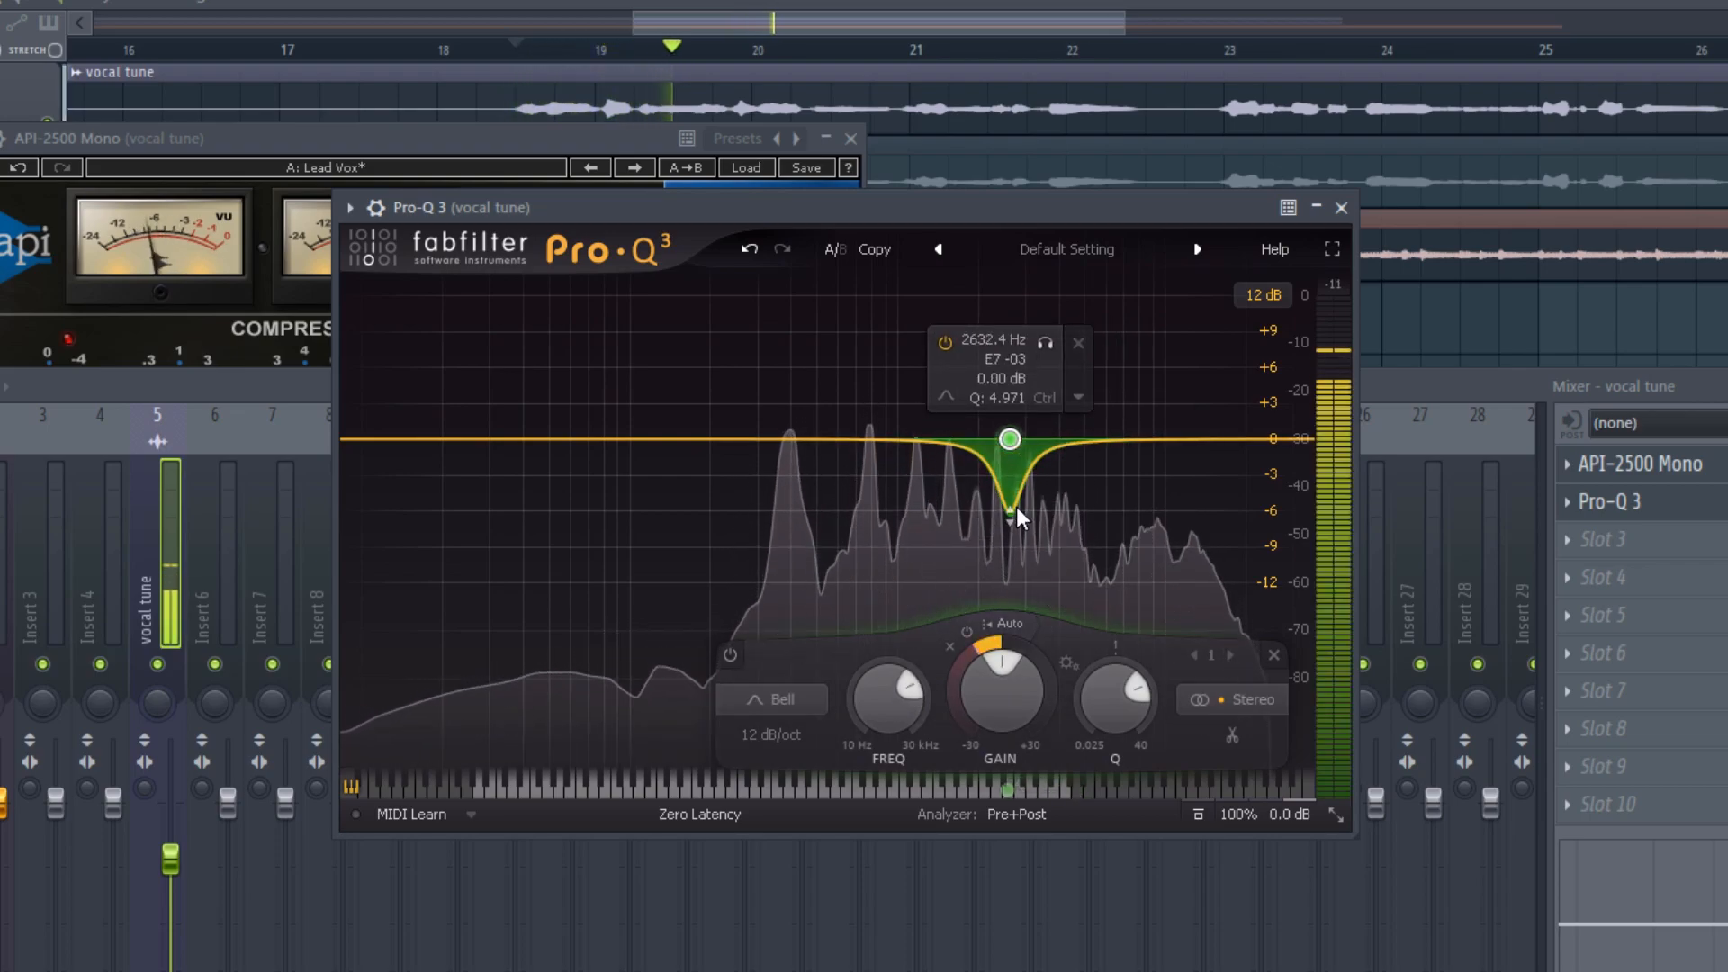
key(space)
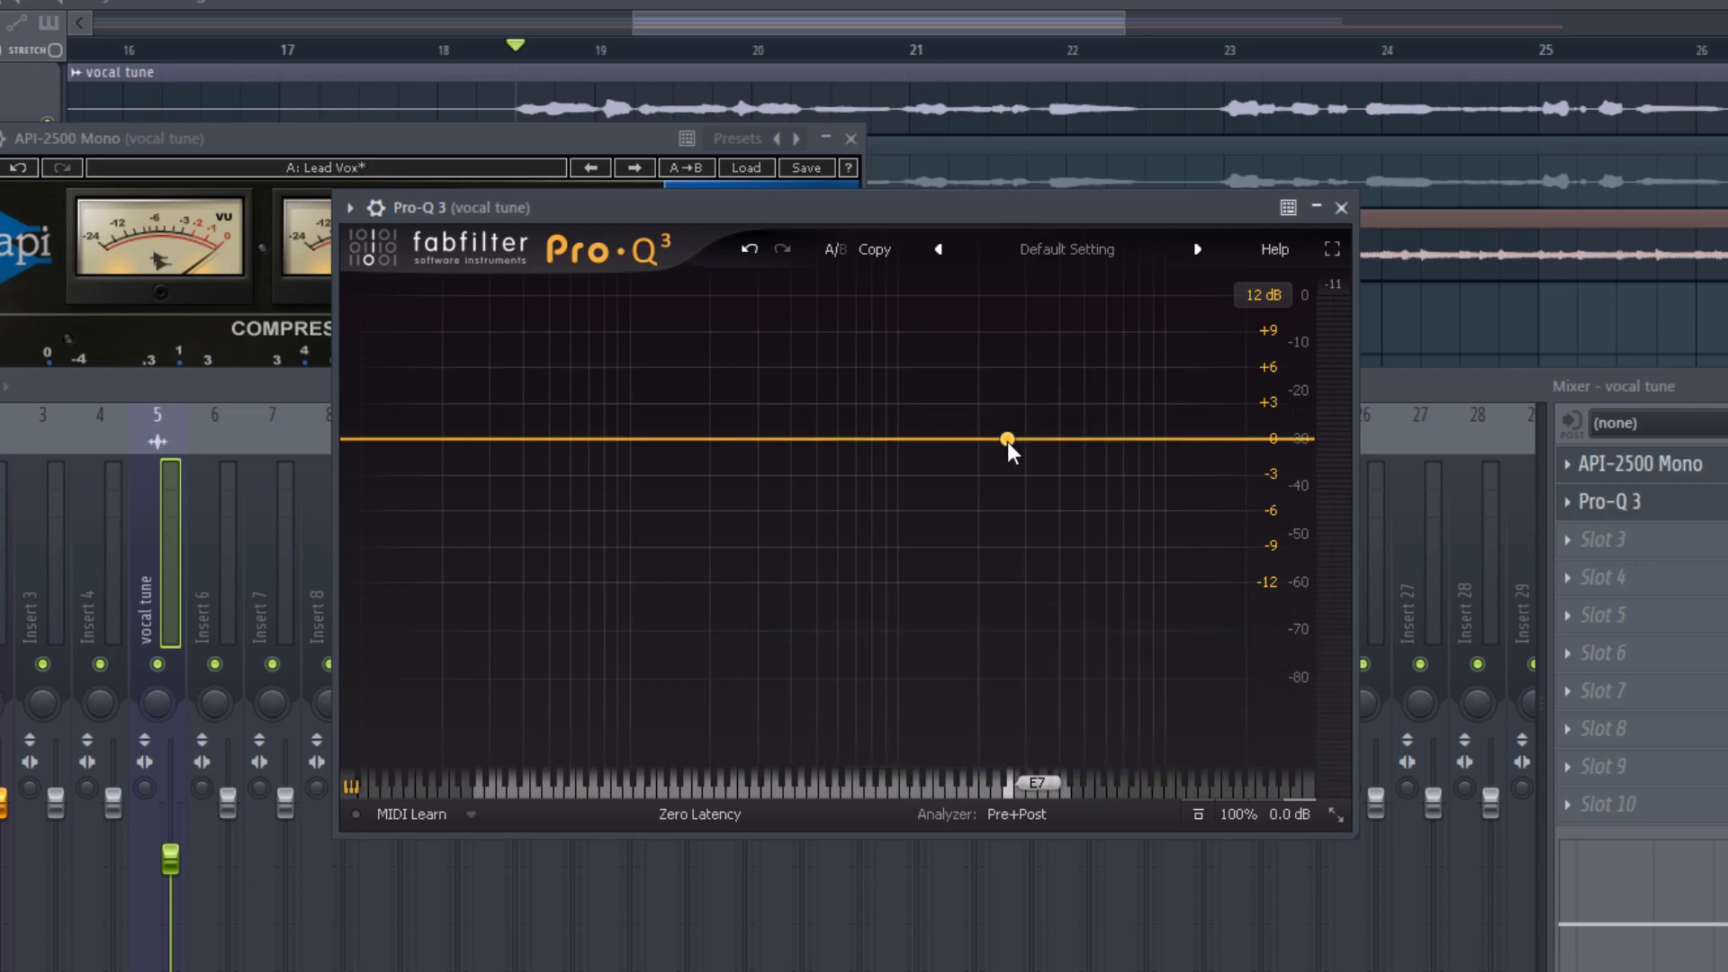
Try a wider dynamic bell band at about 3523 Hz with a Q of about 2.3.
drag(1007, 441, 1045, 444)
scroll(1007, 472, down, 6)
scroll(1006, 472, up, 3)
scroll(1006, 471, up, 5)
key(space)
right_click(1043, 440)
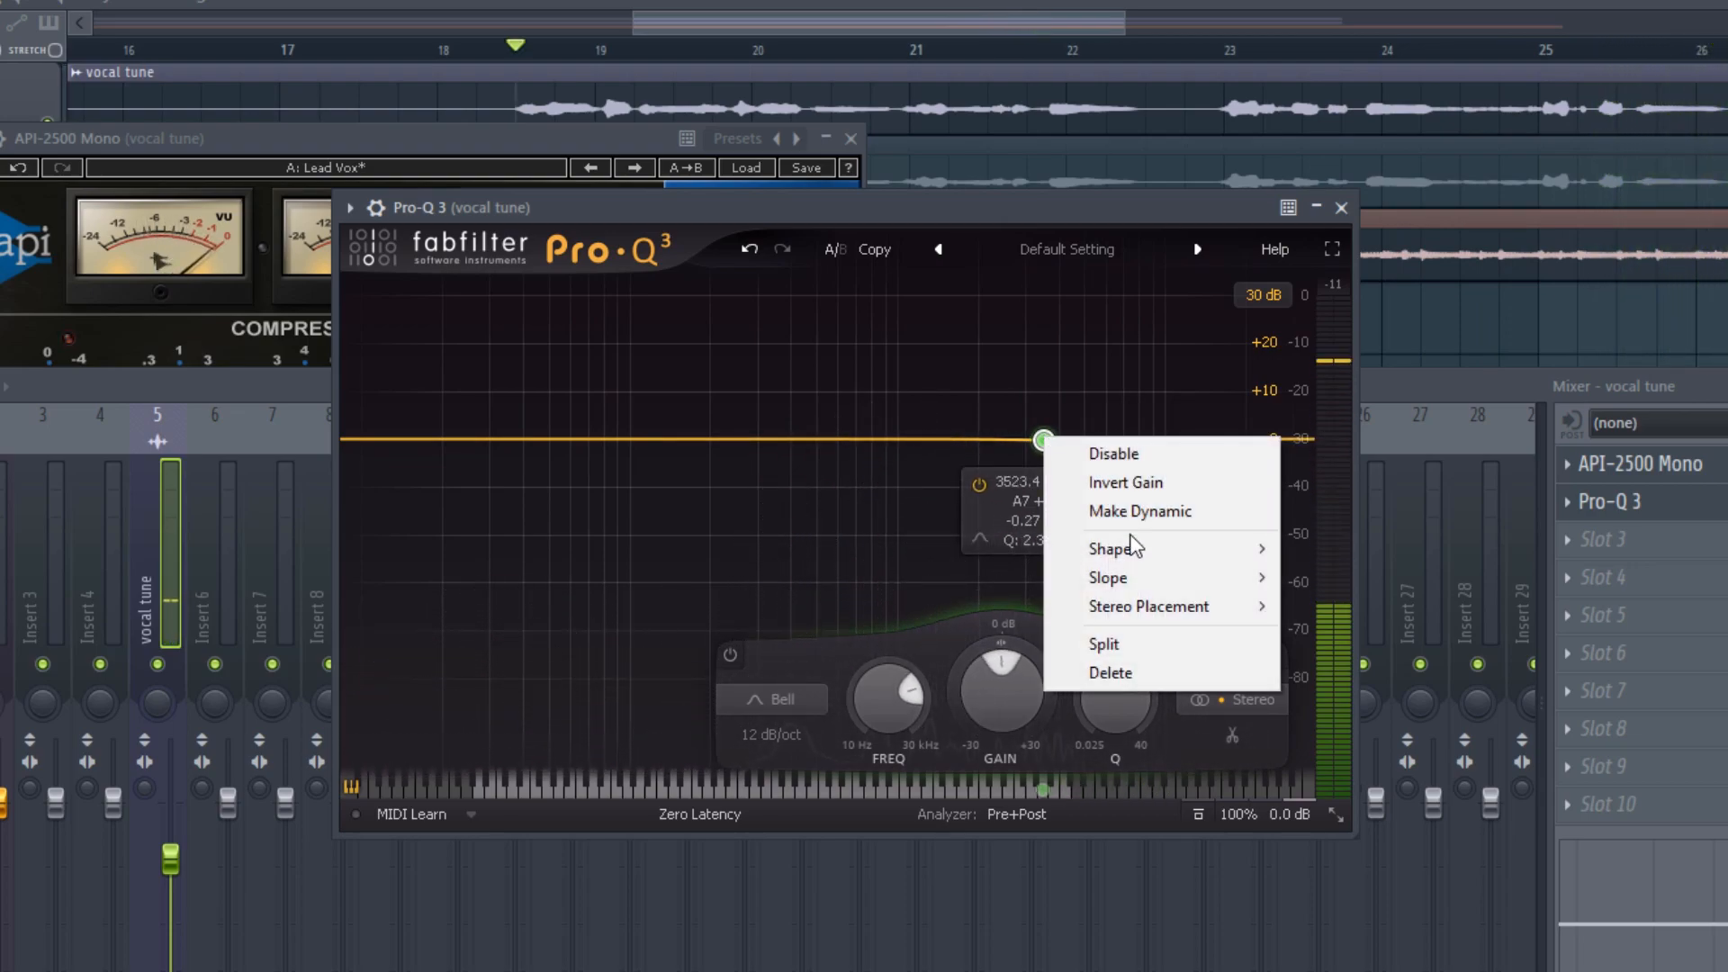
click(1139, 510)
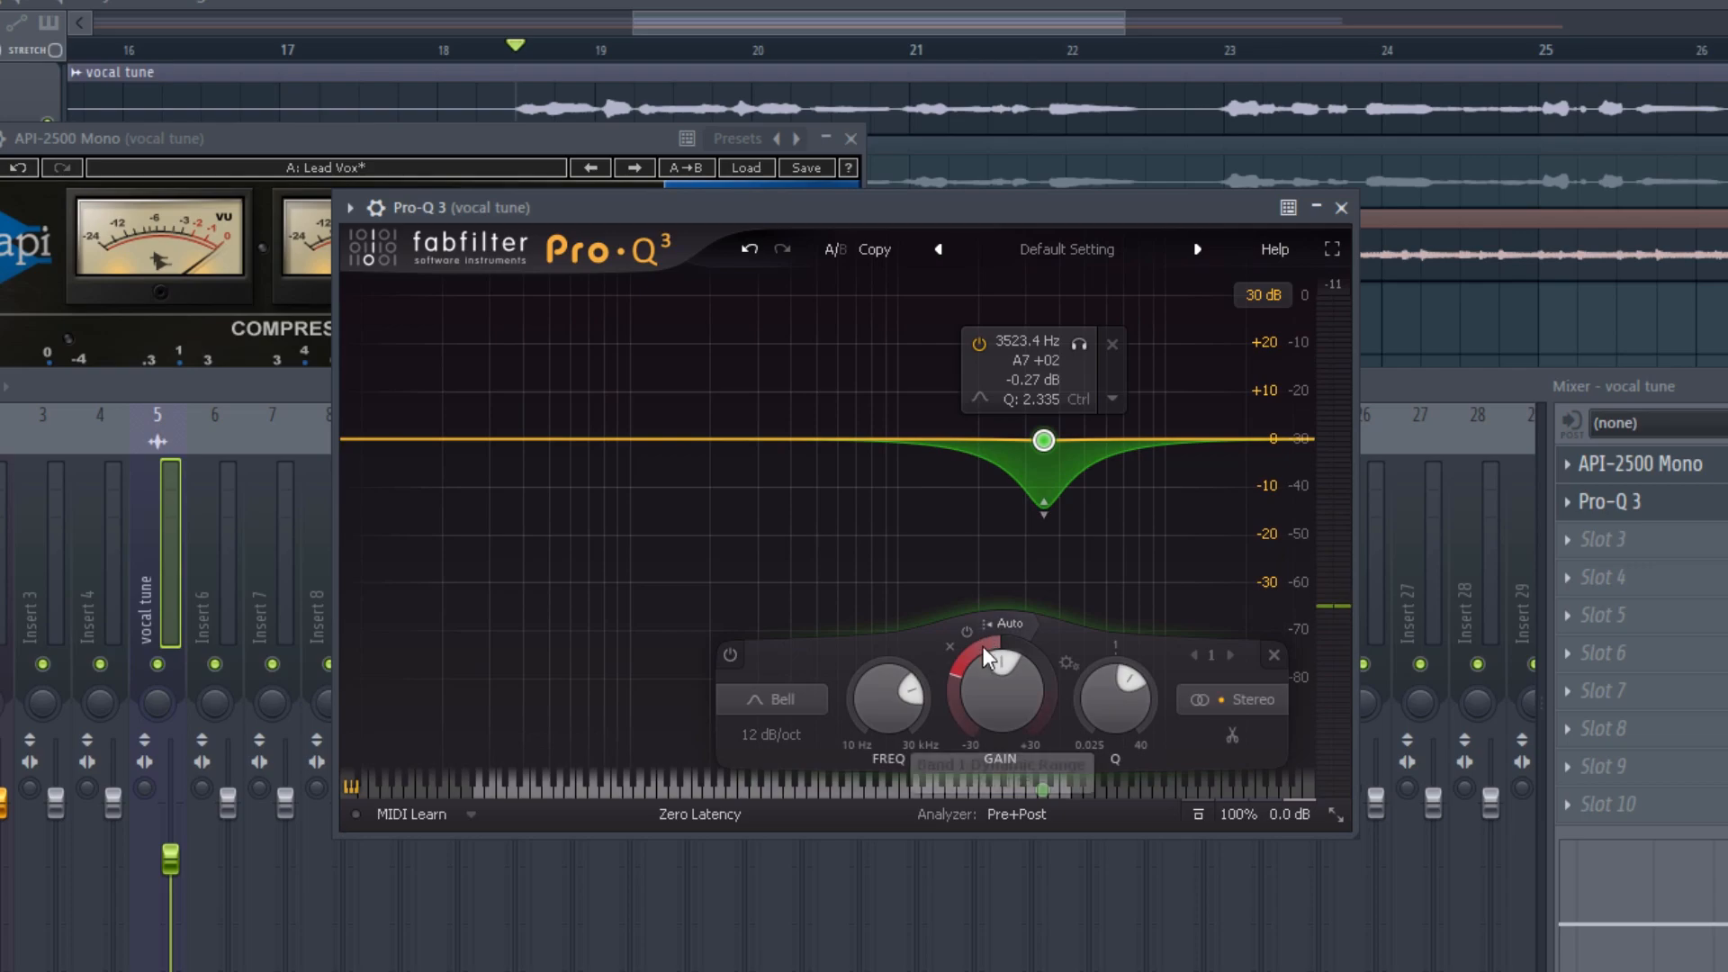
mouse_move(961, 670)
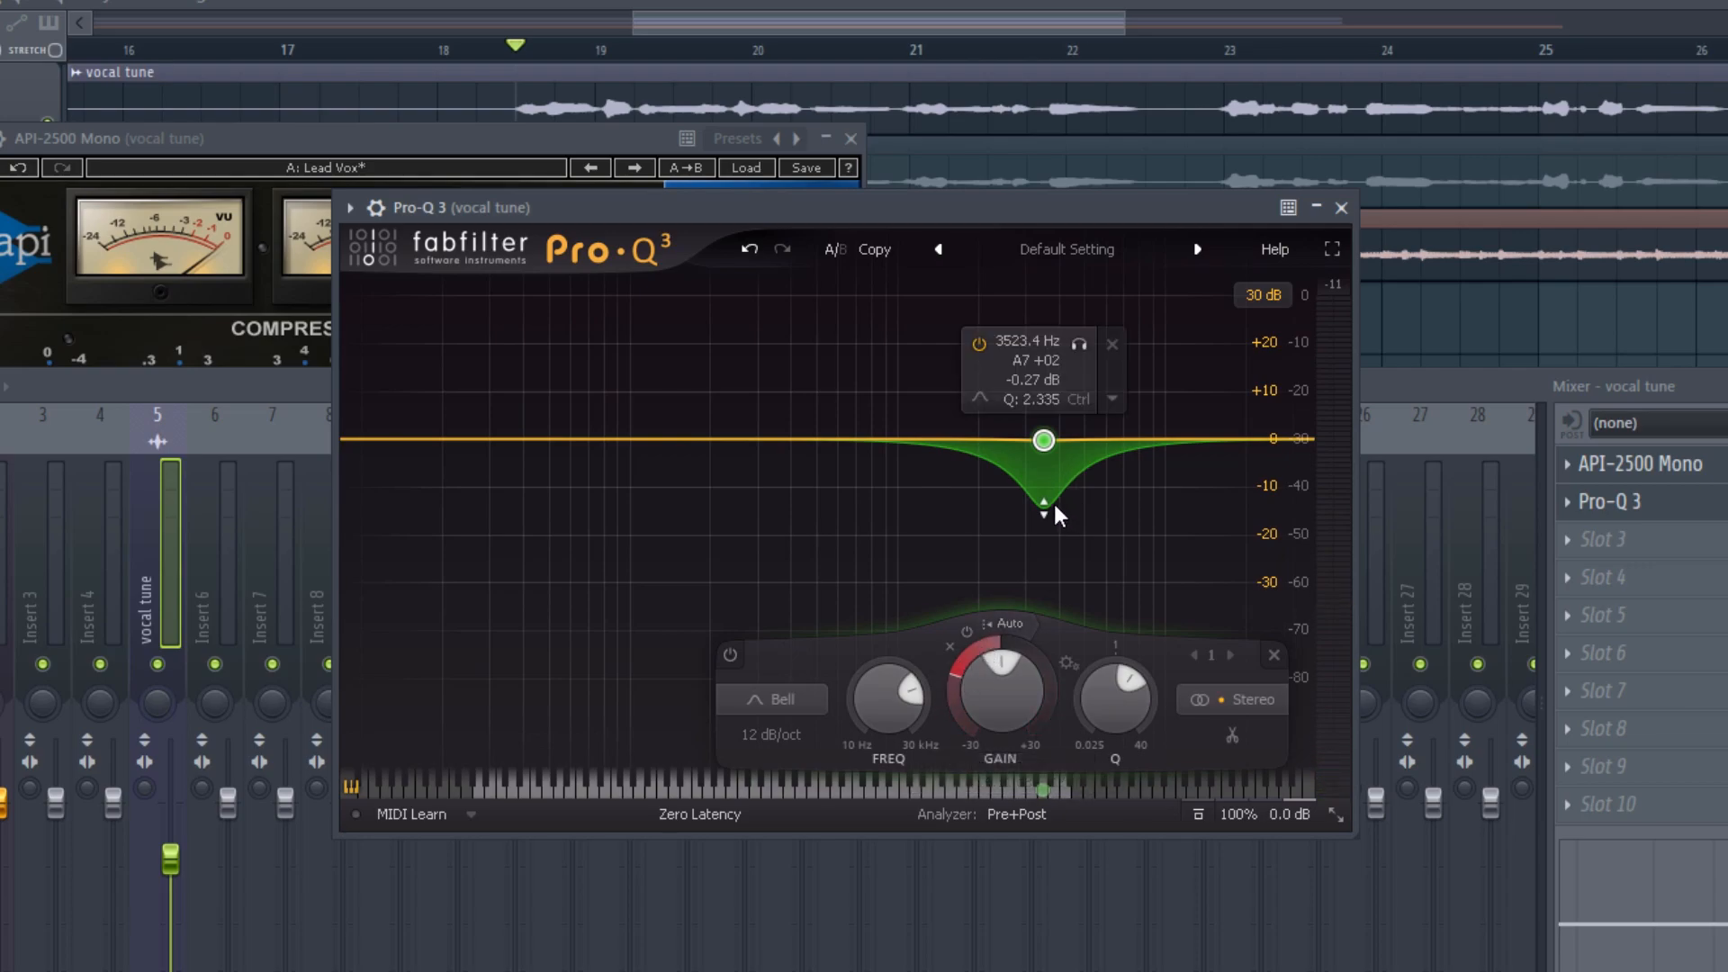
Sweep a narrow bell boost of 21 dB with Q 22.22 to about 3 kHz and return its gain to about 0 dB.
key(space)
scroll(1044, 440, up, 3)
drag(1044, 440, 1031, 440)
key(space)
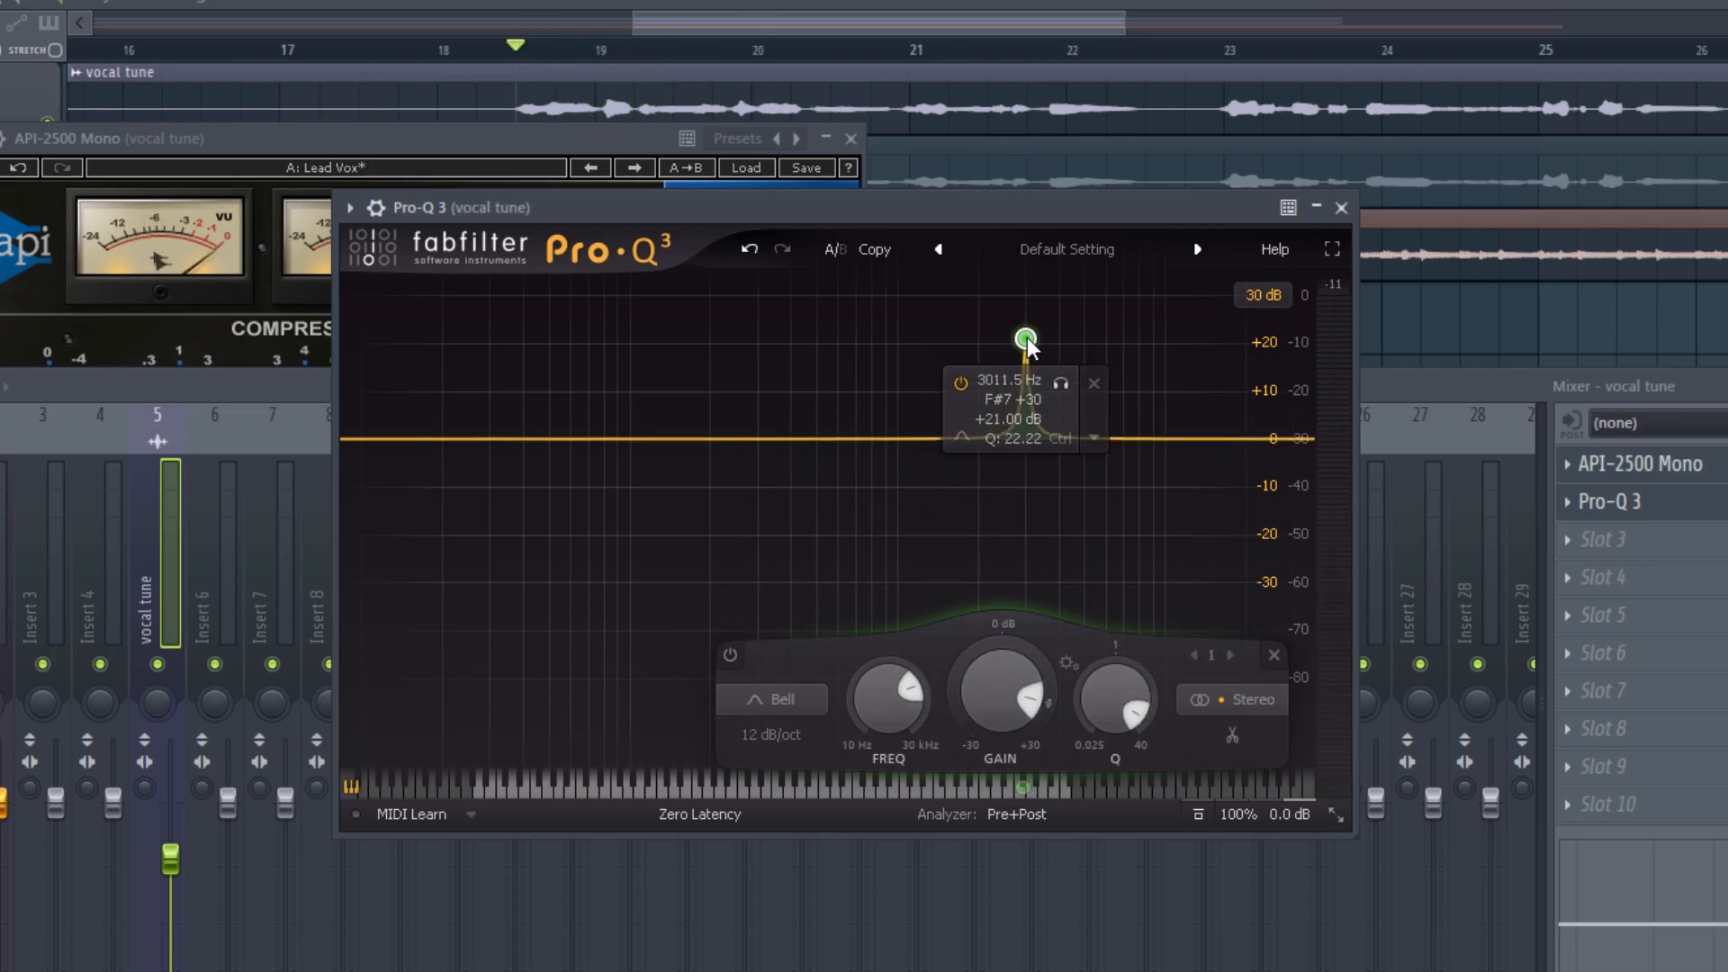
drag(1026, 340, 1025, 443)
key(space)
Make the 3 kHz band dynamic and deepen its dynamic reduction to about -18 dB during playback.
key(space)
scroll(1001, 670, up, 2)
right_click(1025, 441)
click(1103, 516)
drag(1024, 462, 1028, 537)
key(space)
Add a second narrow dynamic bell band with Q 16.91 and move it to about 1161 Hz.
drag(912, 440, 882, 476)
key(space)
key(space)
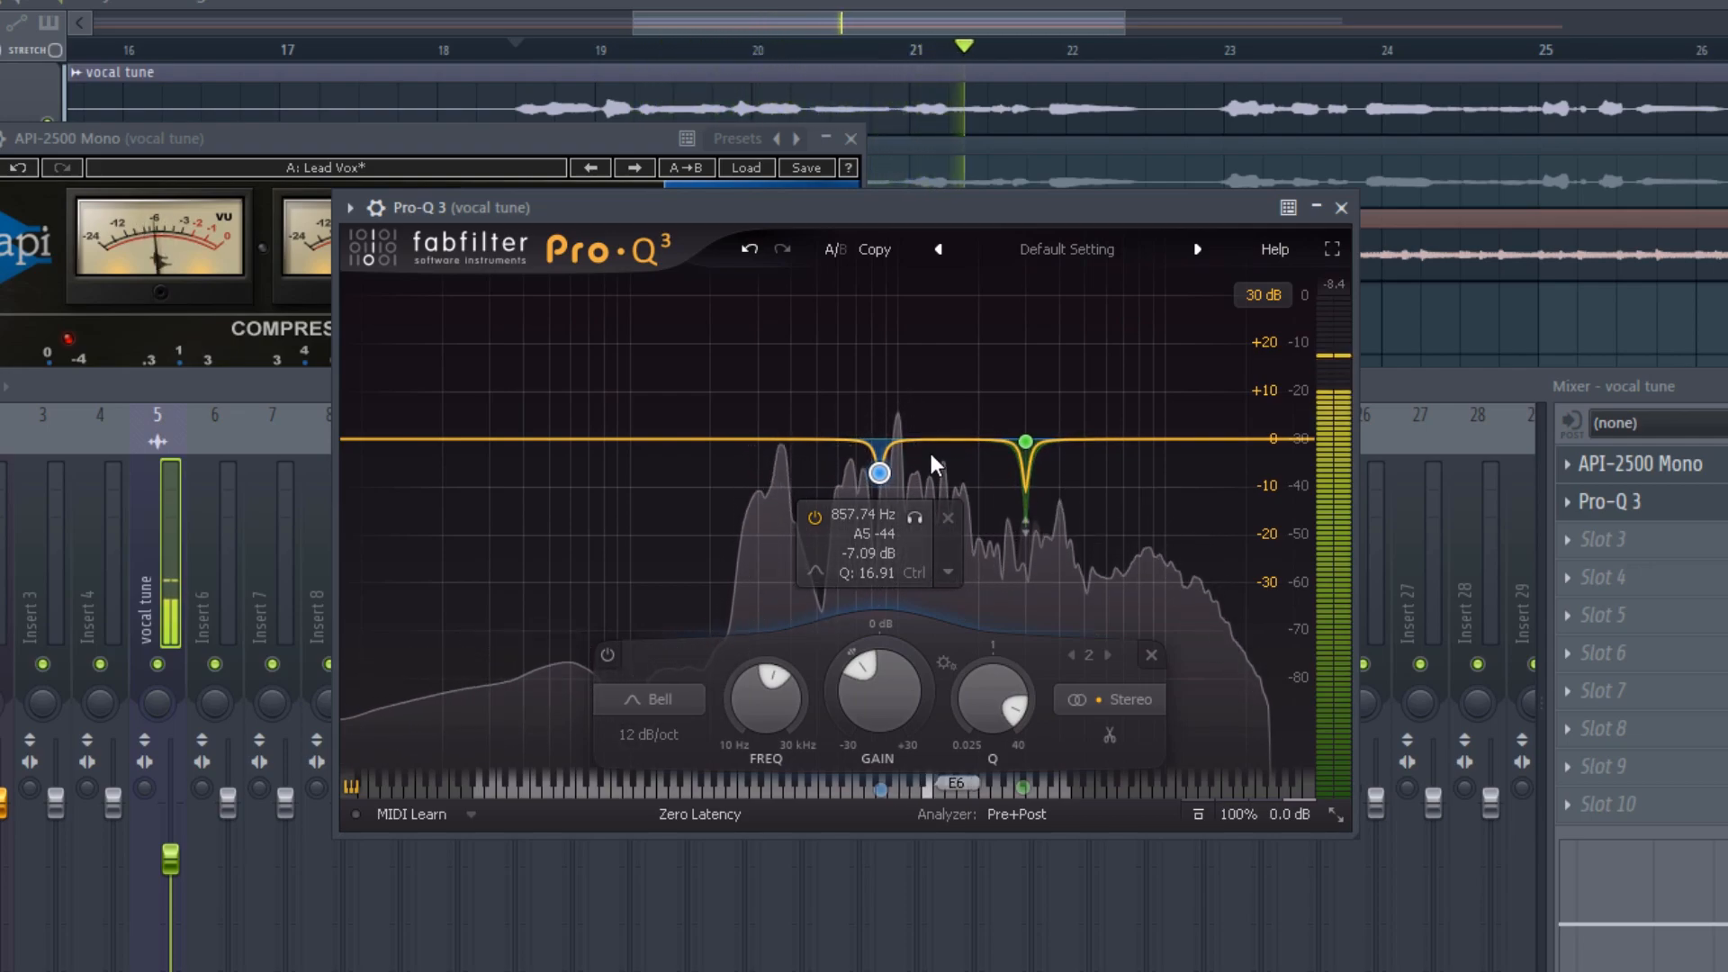
drag(879, 473, 915, 449)
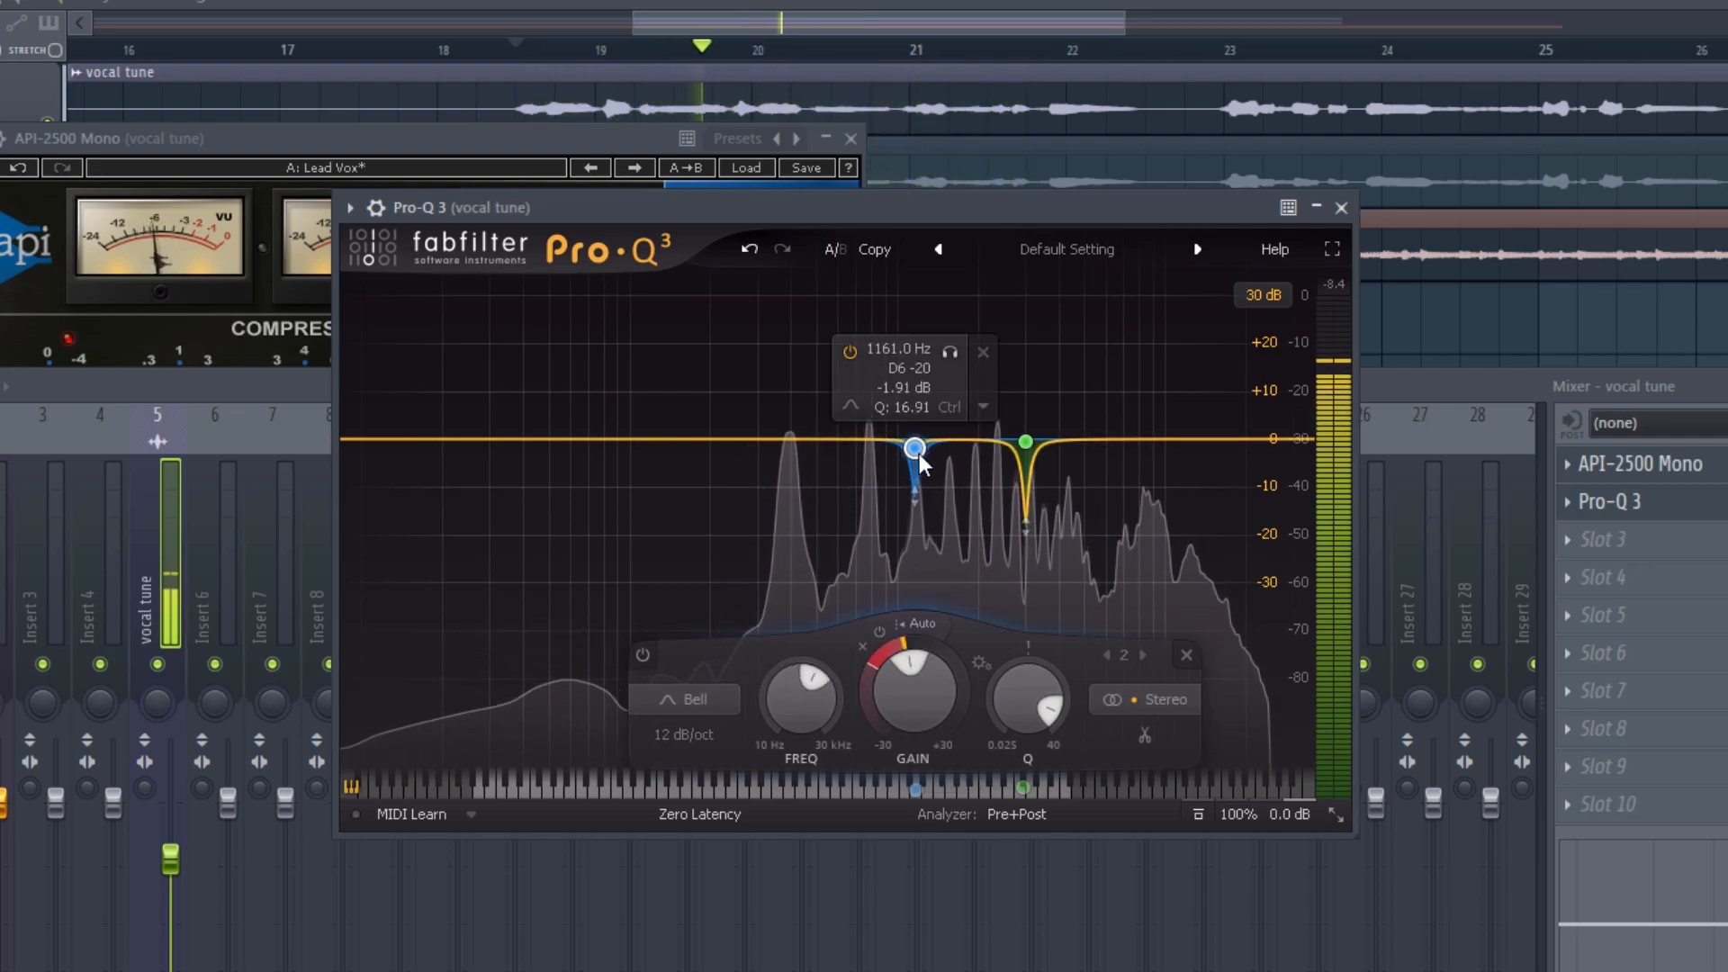
click(920, 454)
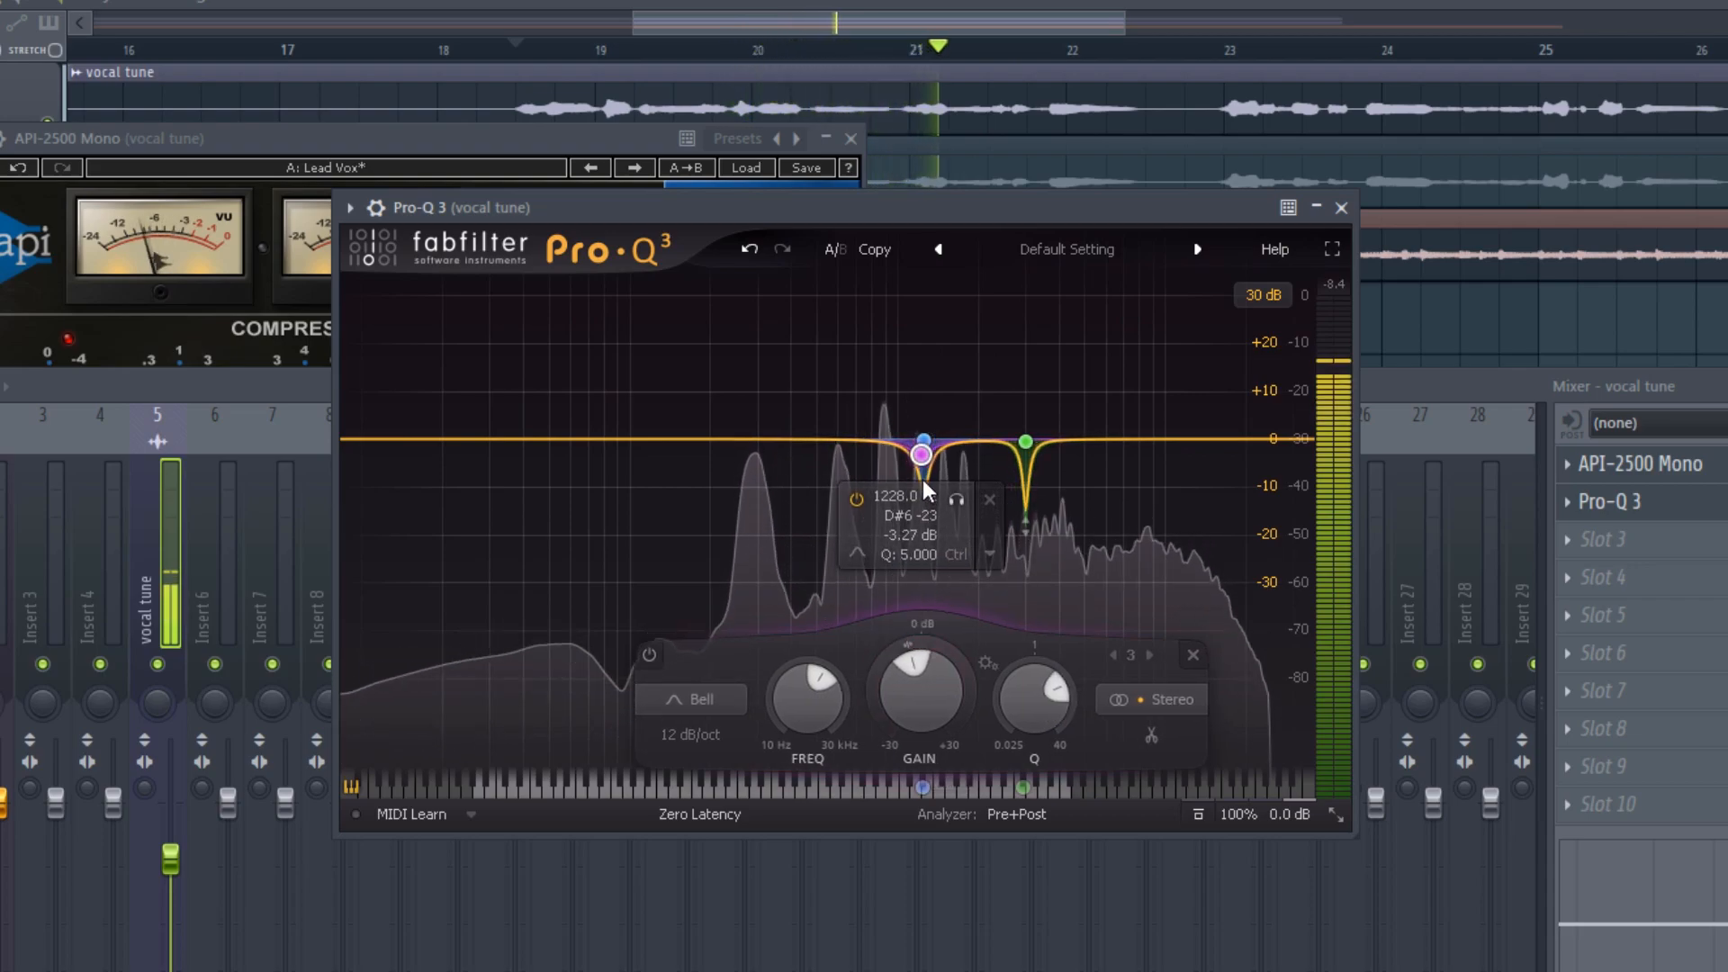
right_click(921, 456)
click(975, 694)
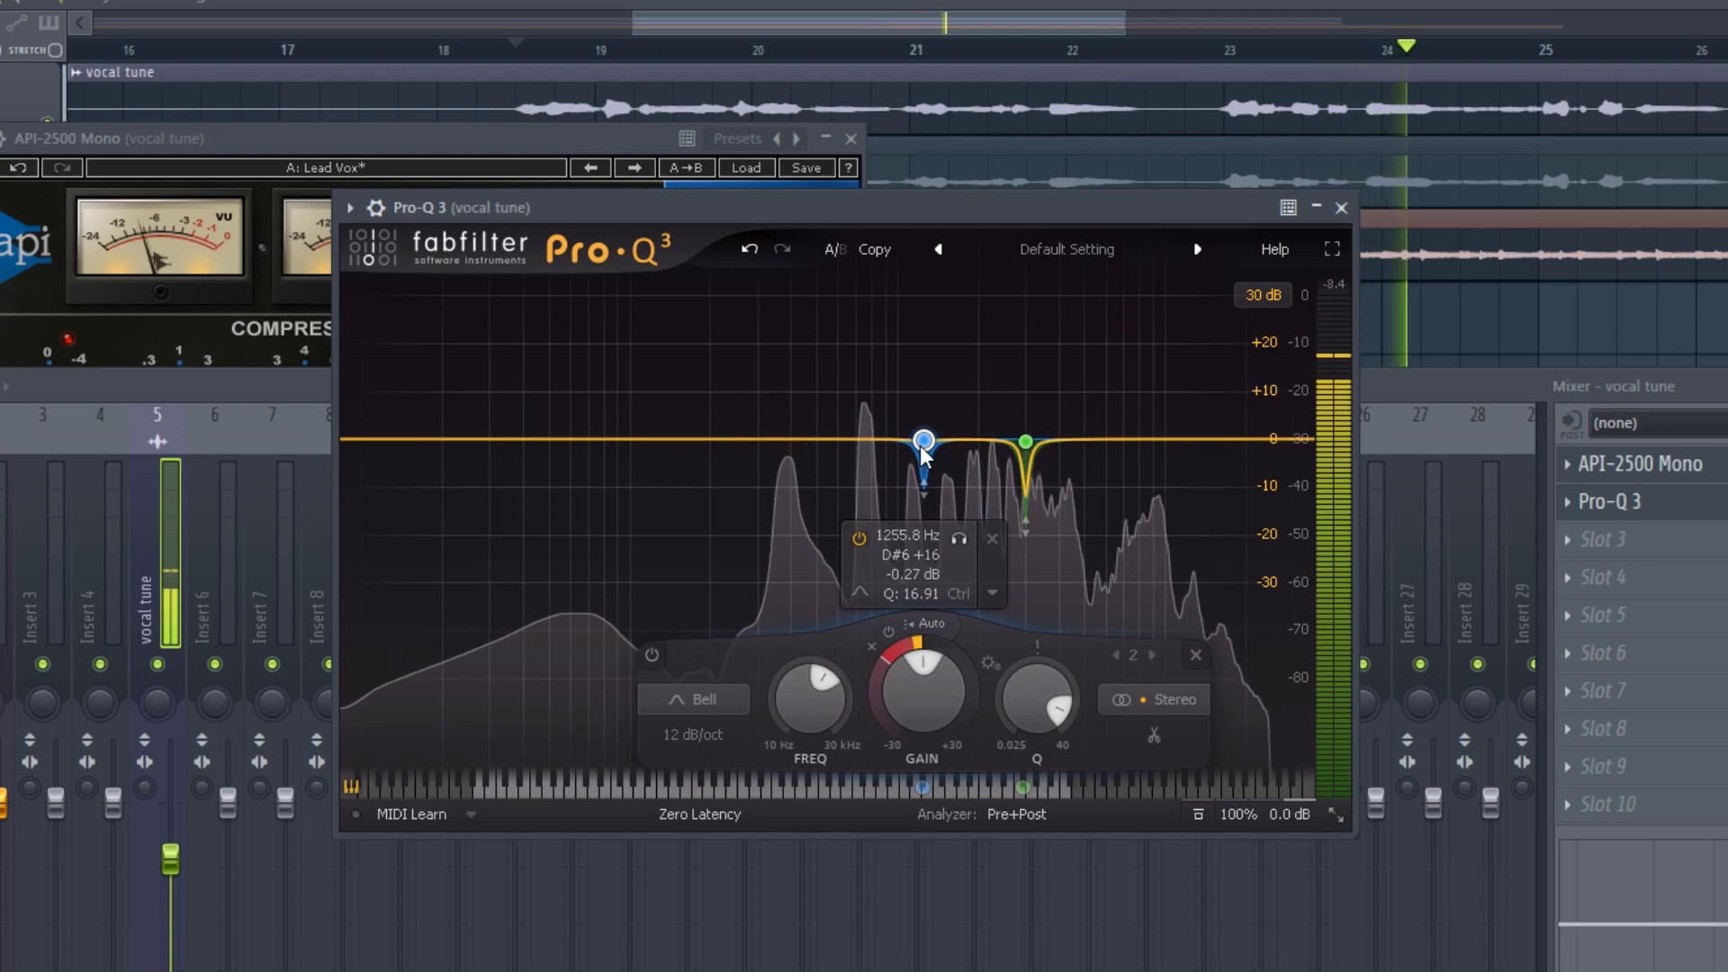
Move the second dynamic band to about 1374 Hz at -0.27 dB gain and stop playback.
drag(921, 442, 933, 442)
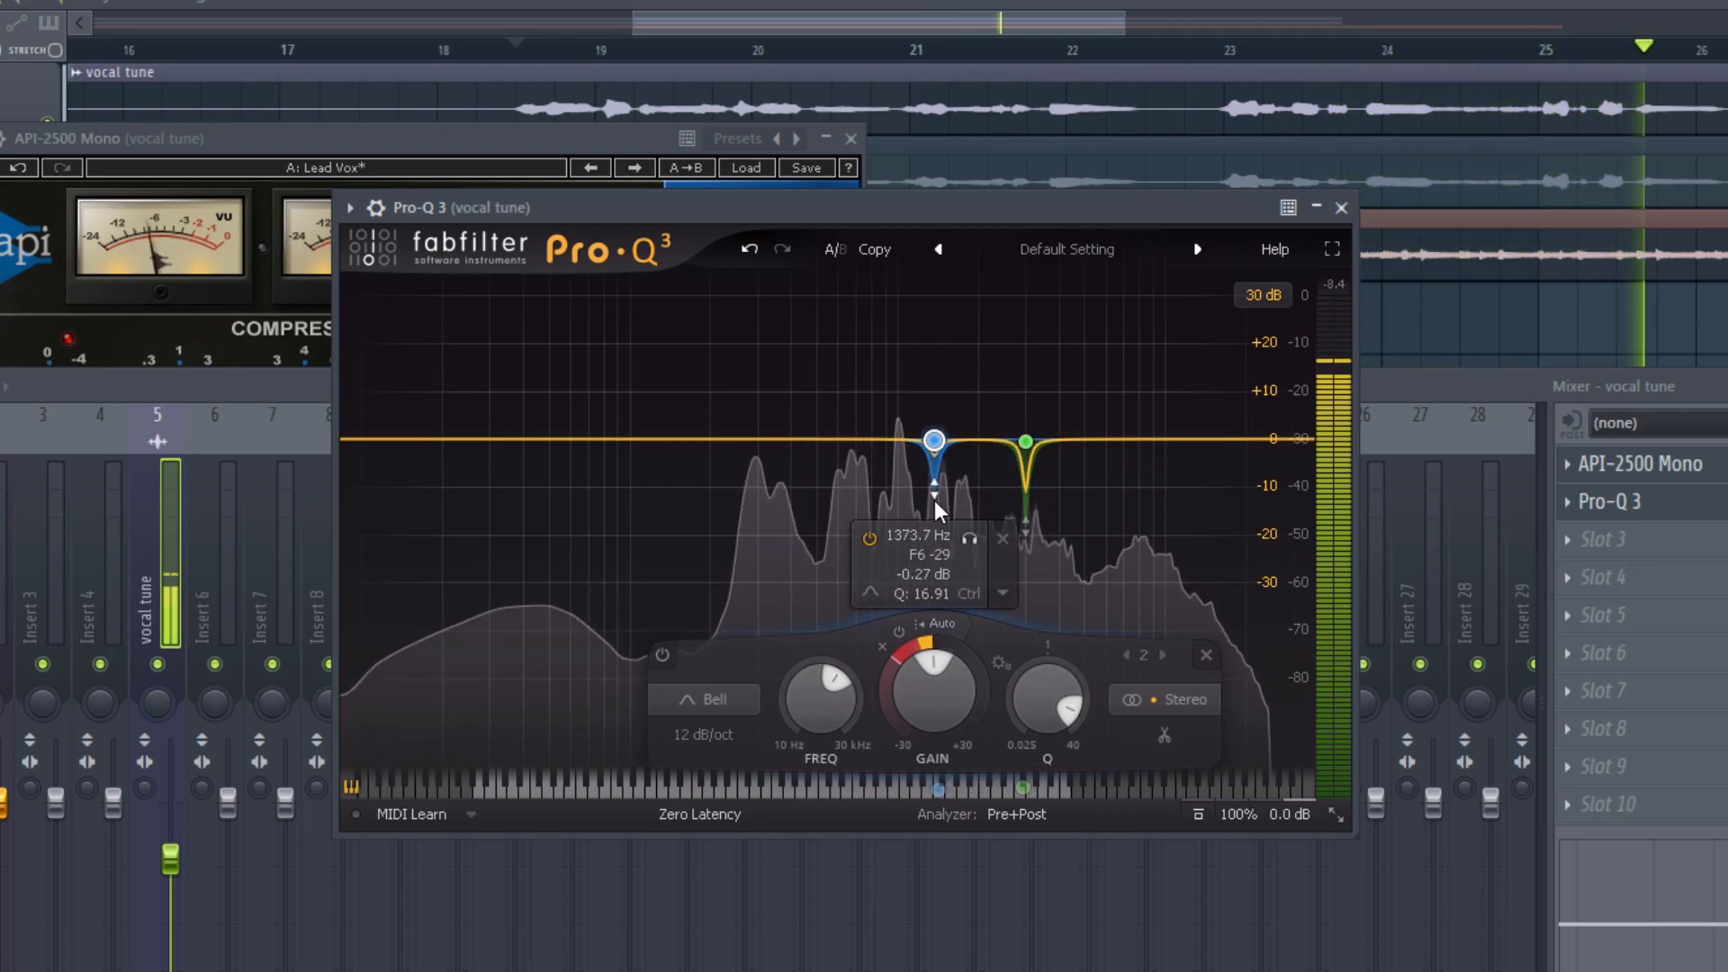
key(space)
Add a third dynamic bell cut at about 663 Hz with a Q of about 7, and delete the extra boosted band near 463 Hz.
double_click(813, 452)
scroll(813, 453, down, 6)
scroll(813, 452, up, 10)
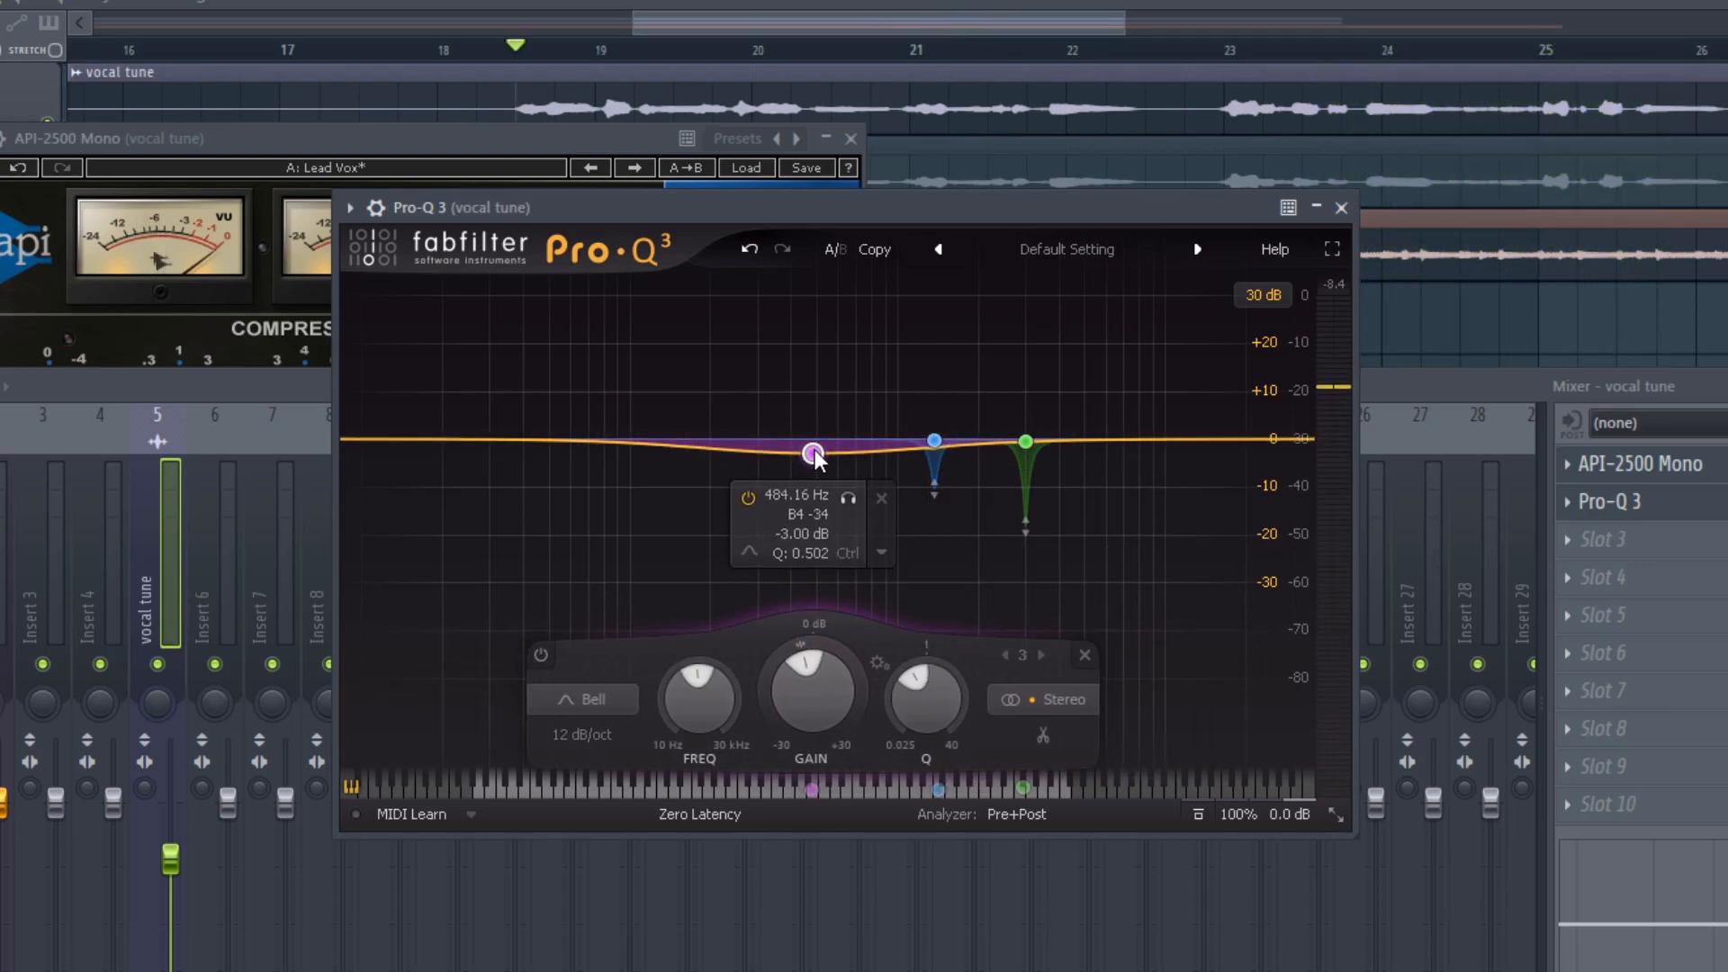
mouse_move(813, 453)
mouse_down()
mouse_move(803, 491)
mouse_move(812, 410)
mouse_move(809, 495)
mouse_move(847, 446)
mouse_move(844, 483)
mouse_move(810, 475)
mouse_up()
key(space)
right_click(808, 415)
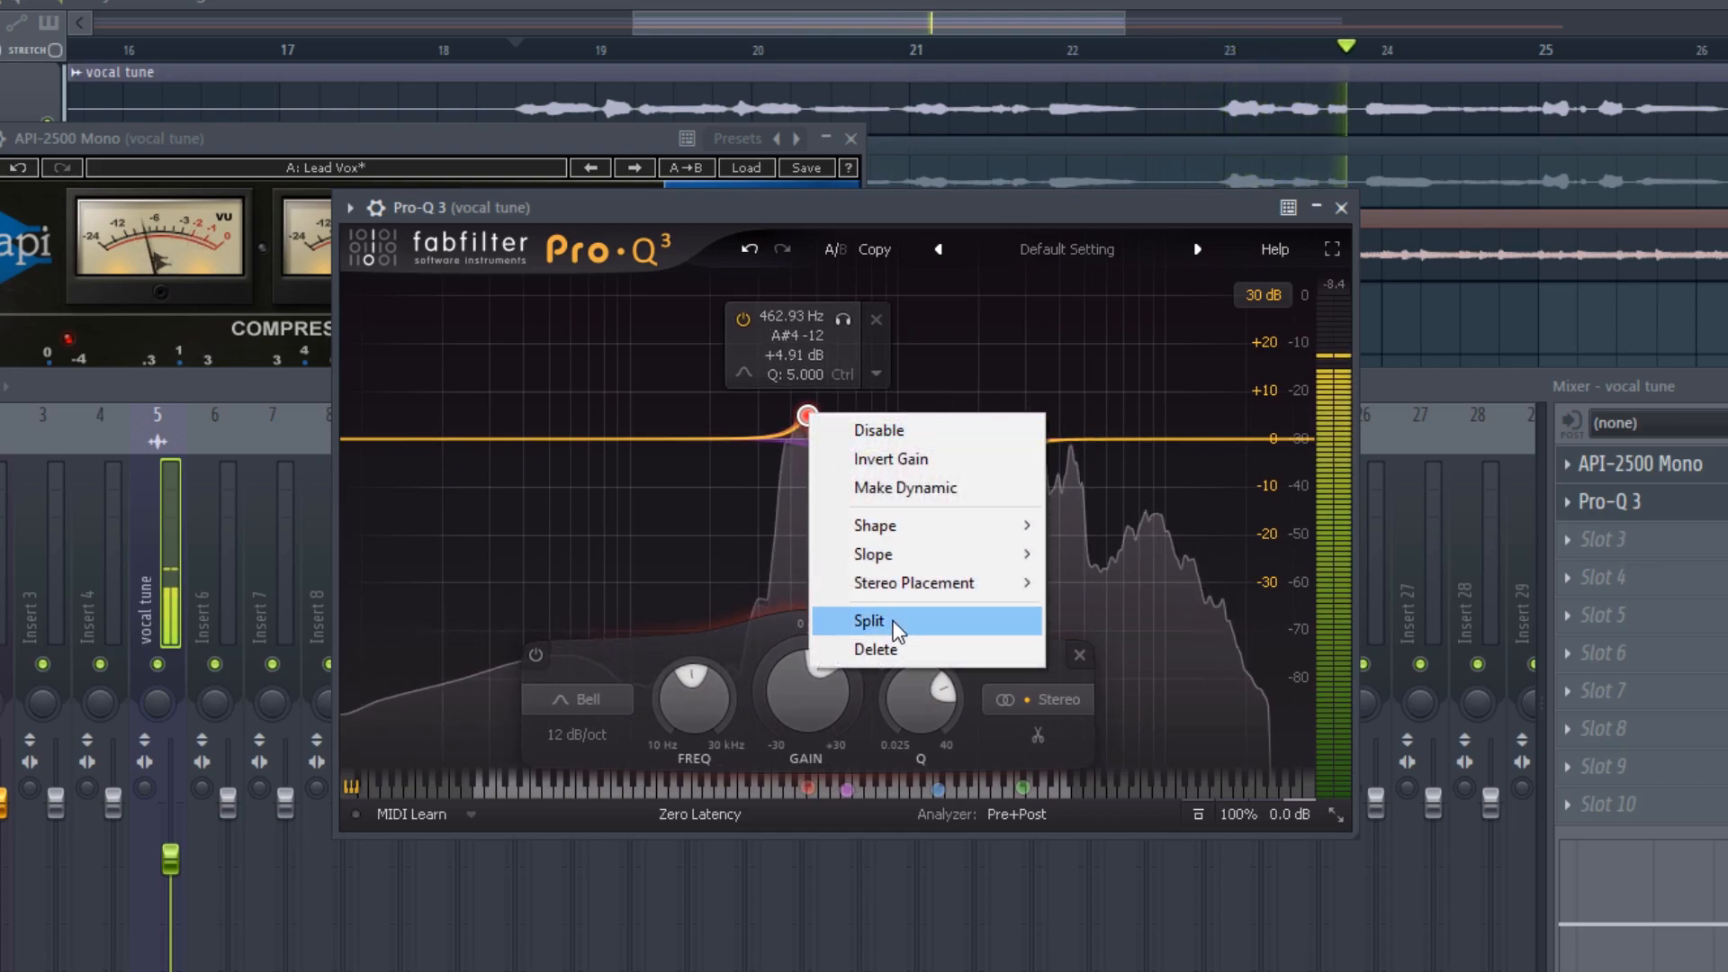
click(887, 642)
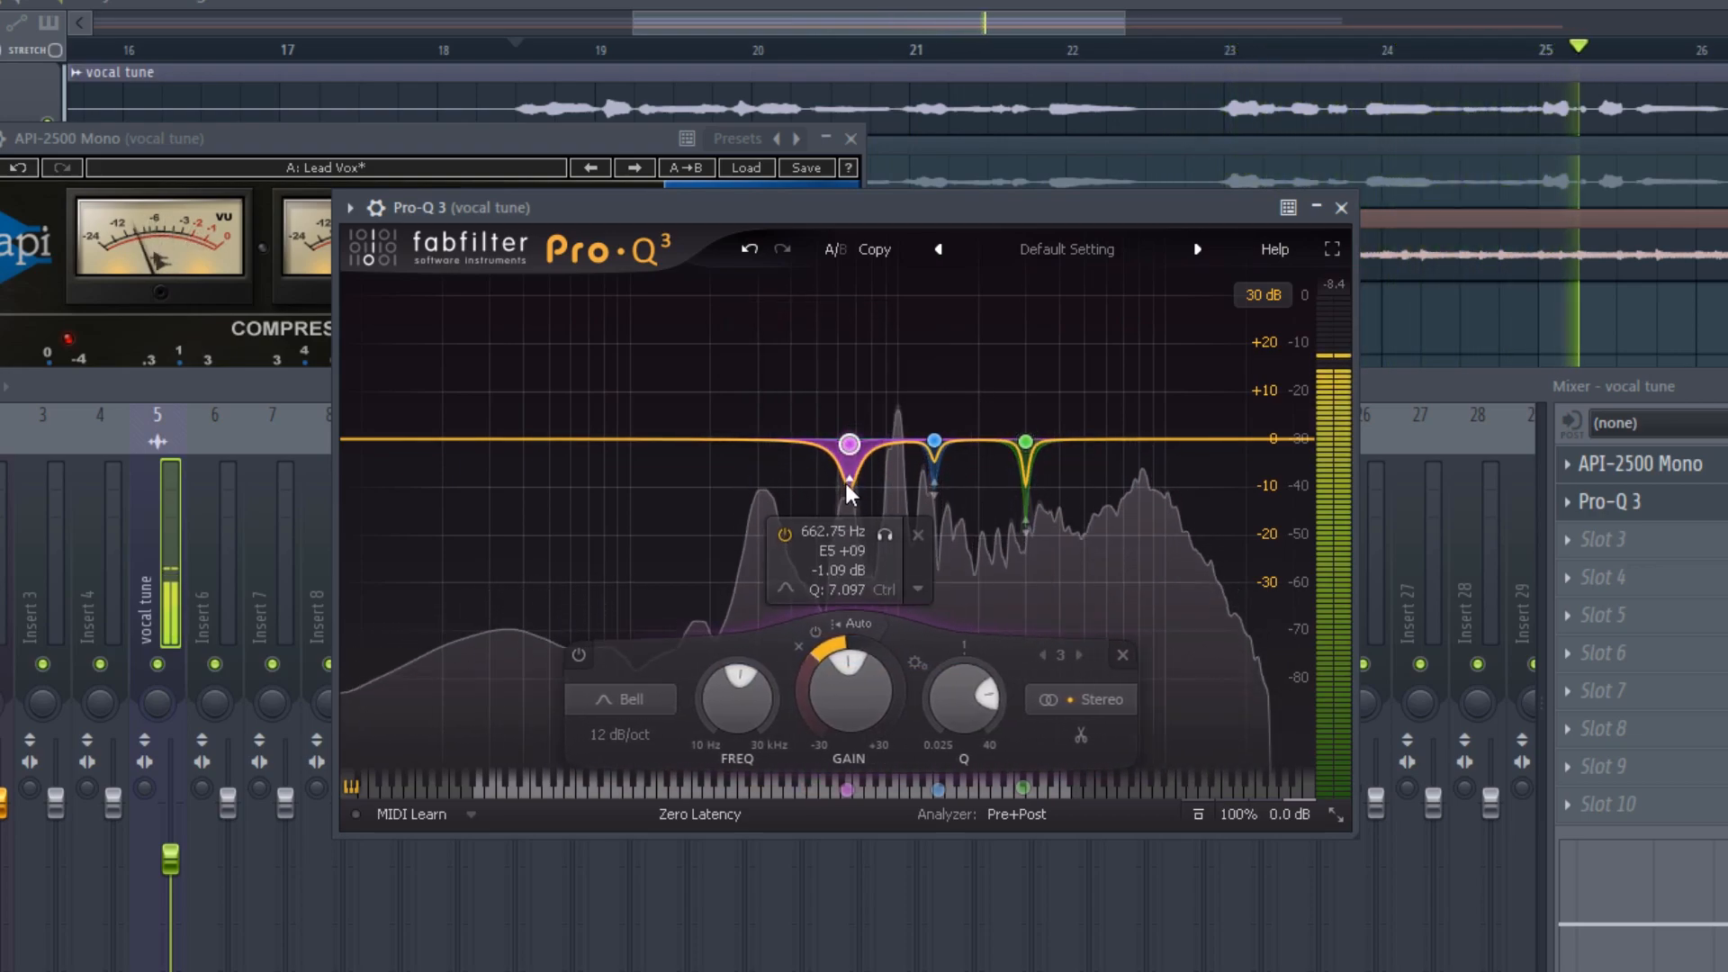
Set the EQ's display range to 12 dB.
click(1260, 297)
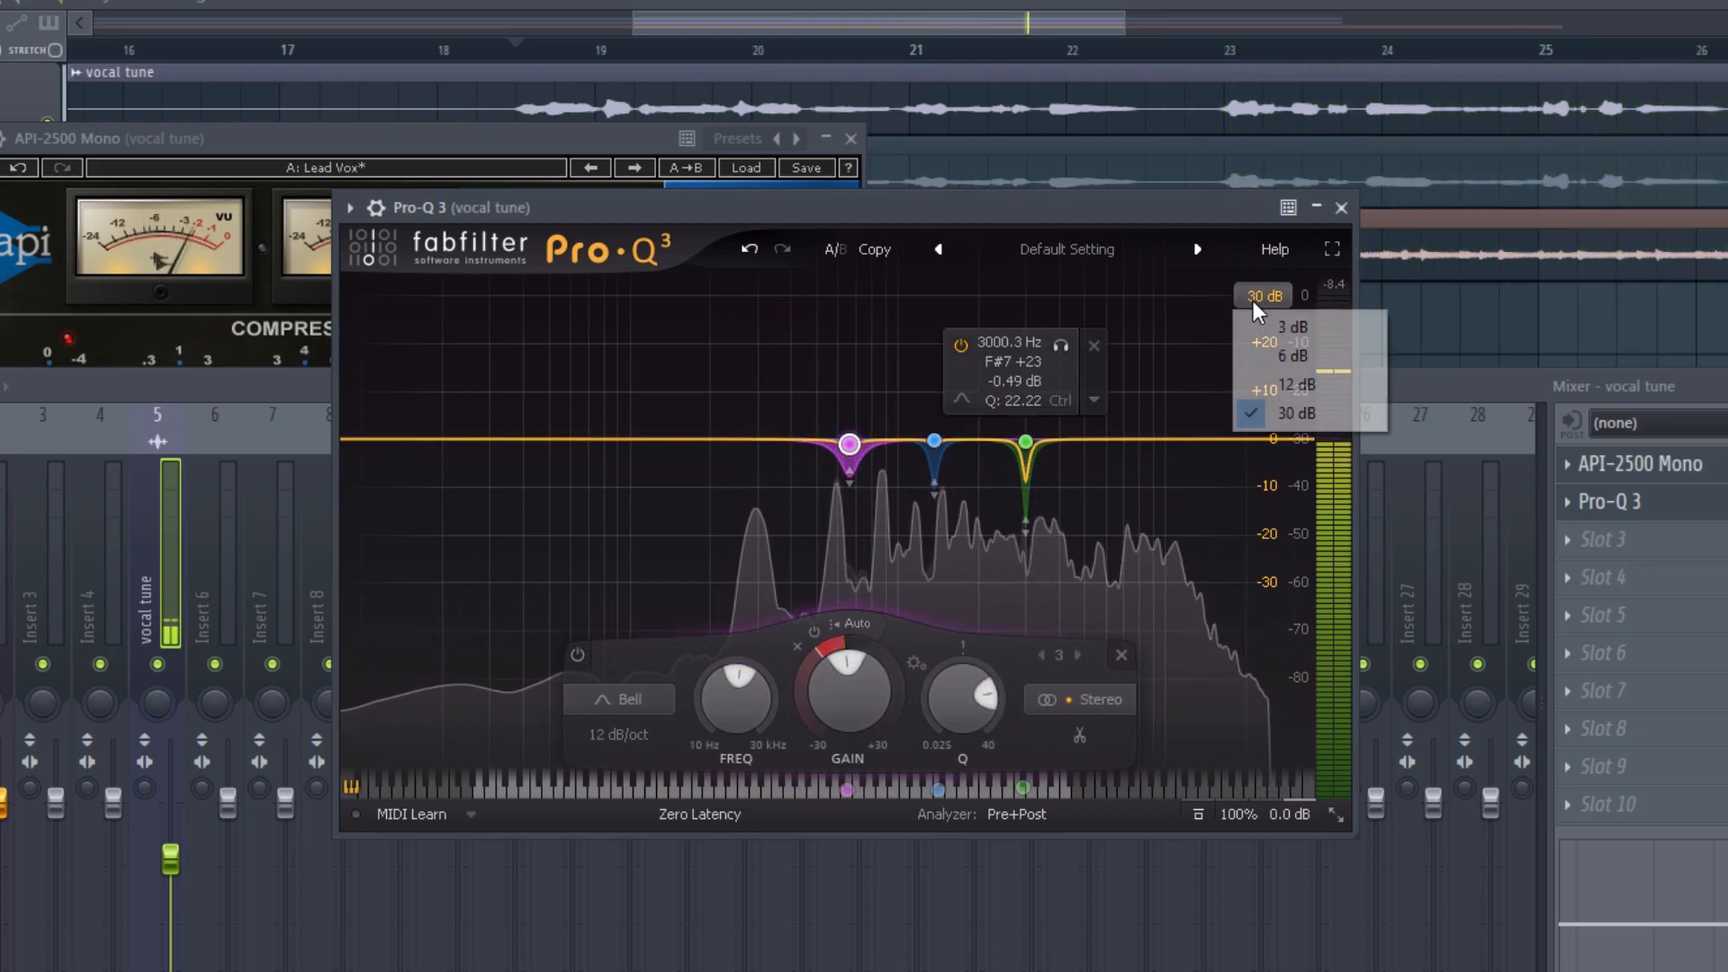
click(1271, 384)
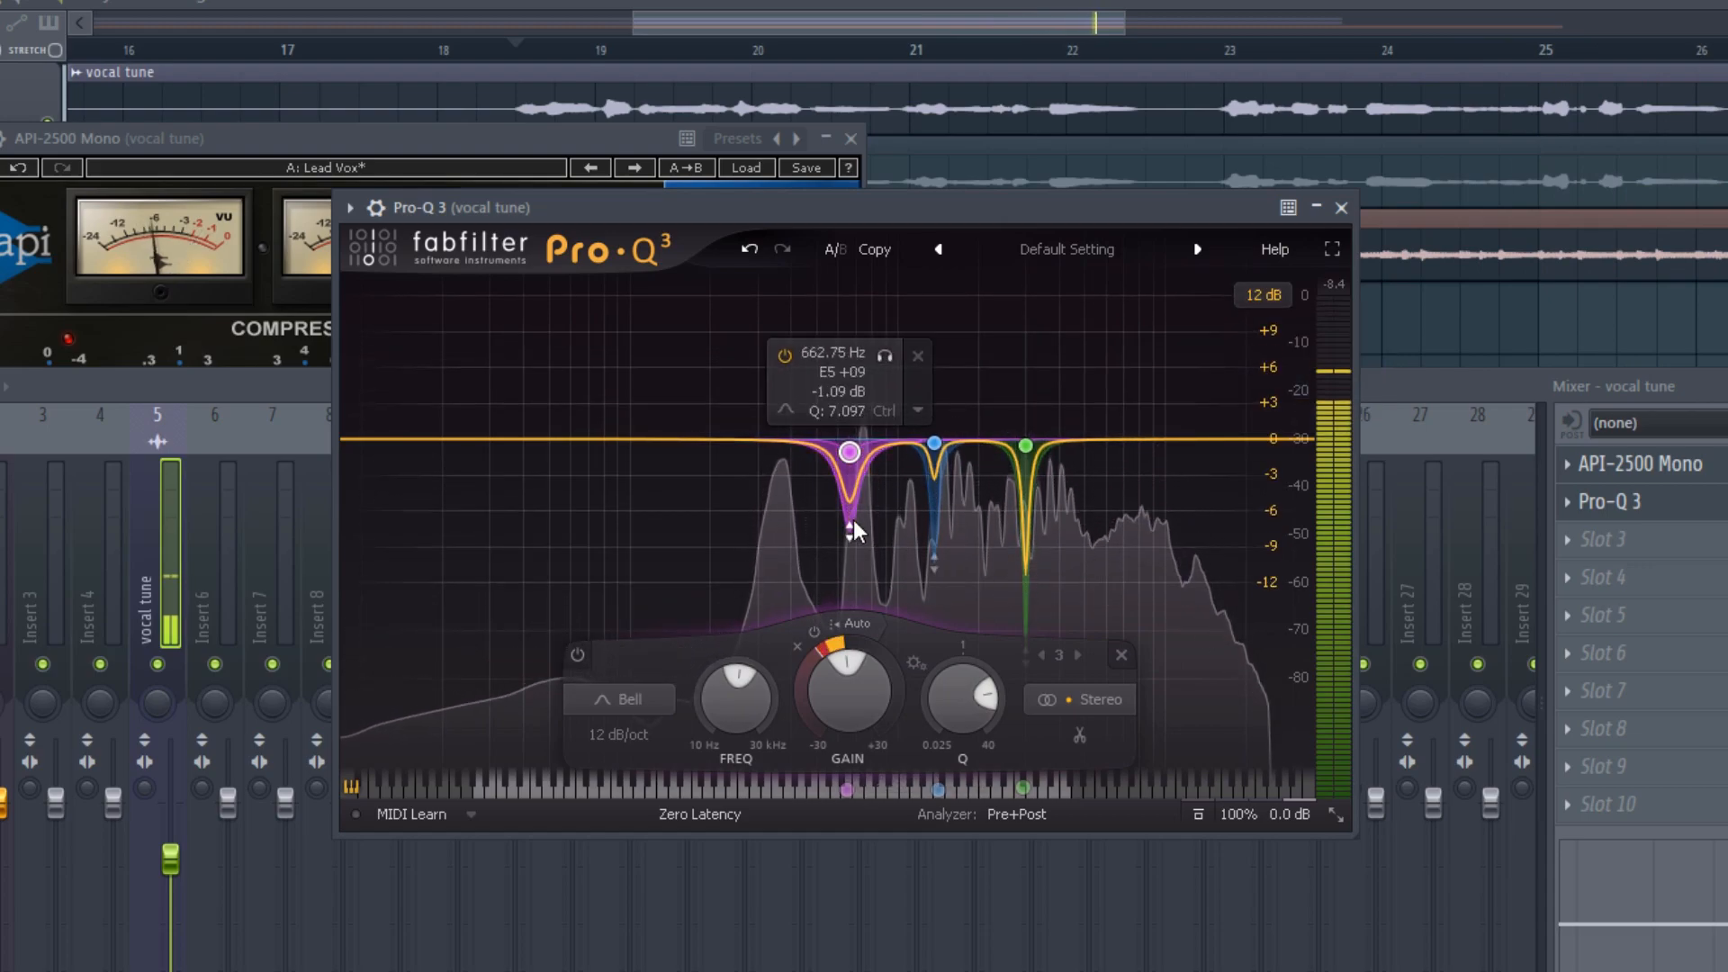
double_click(854, 504)
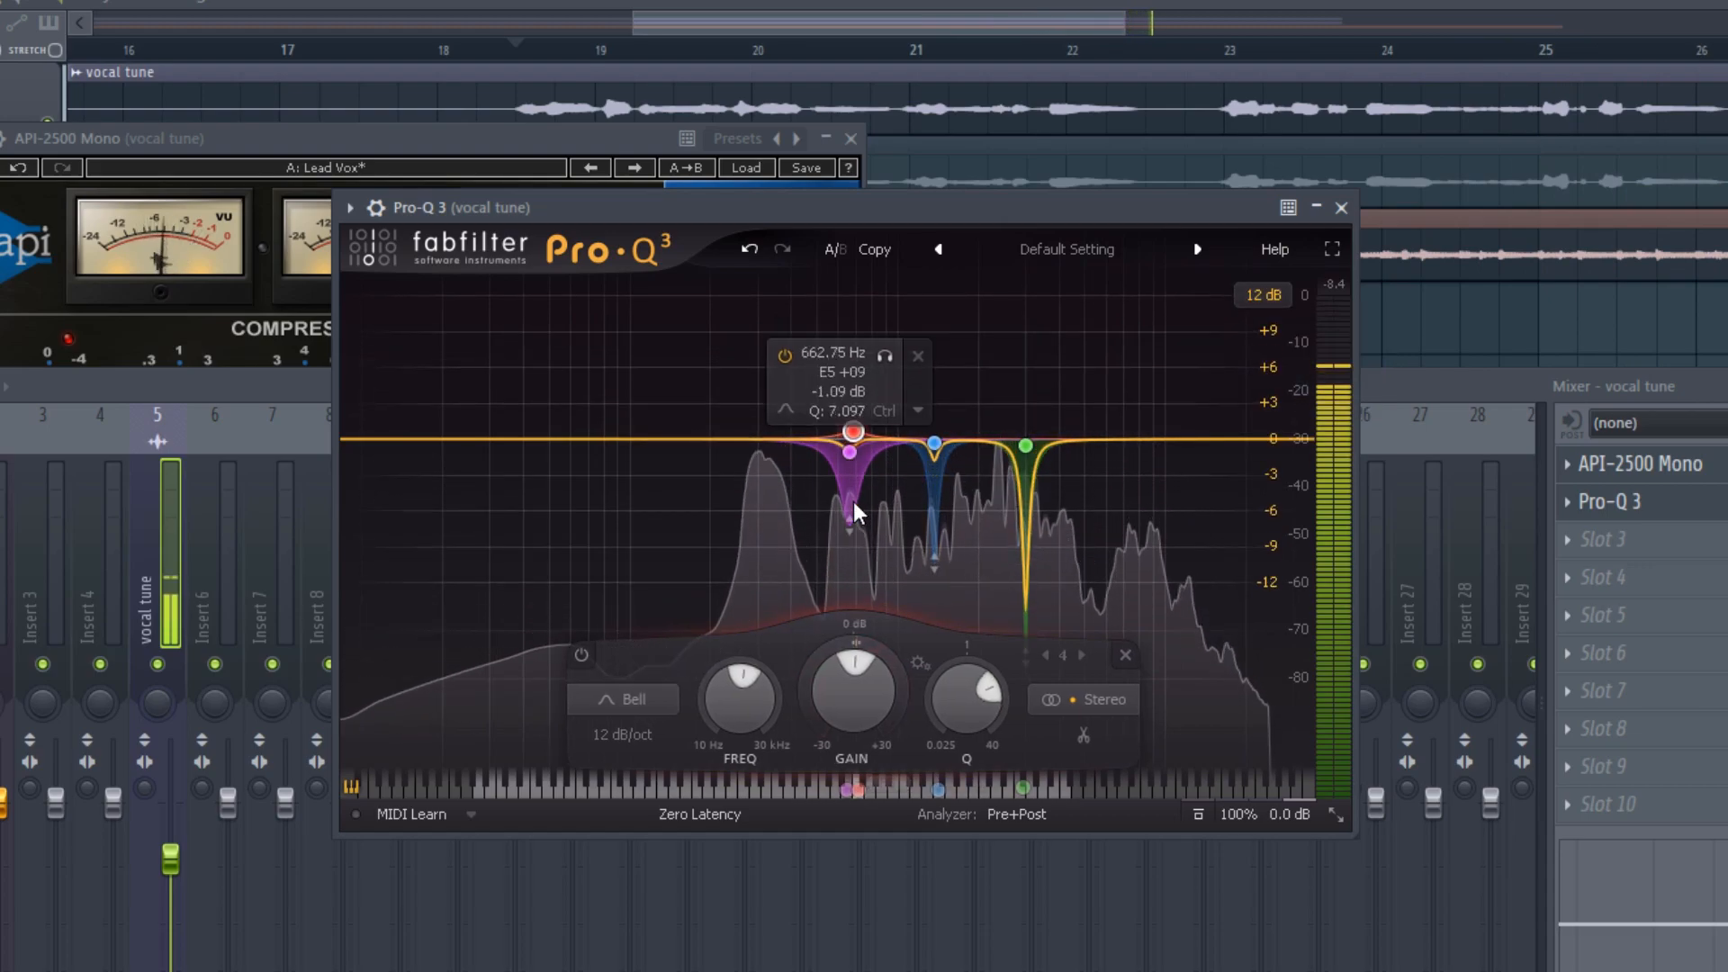
right_click(853, 432)
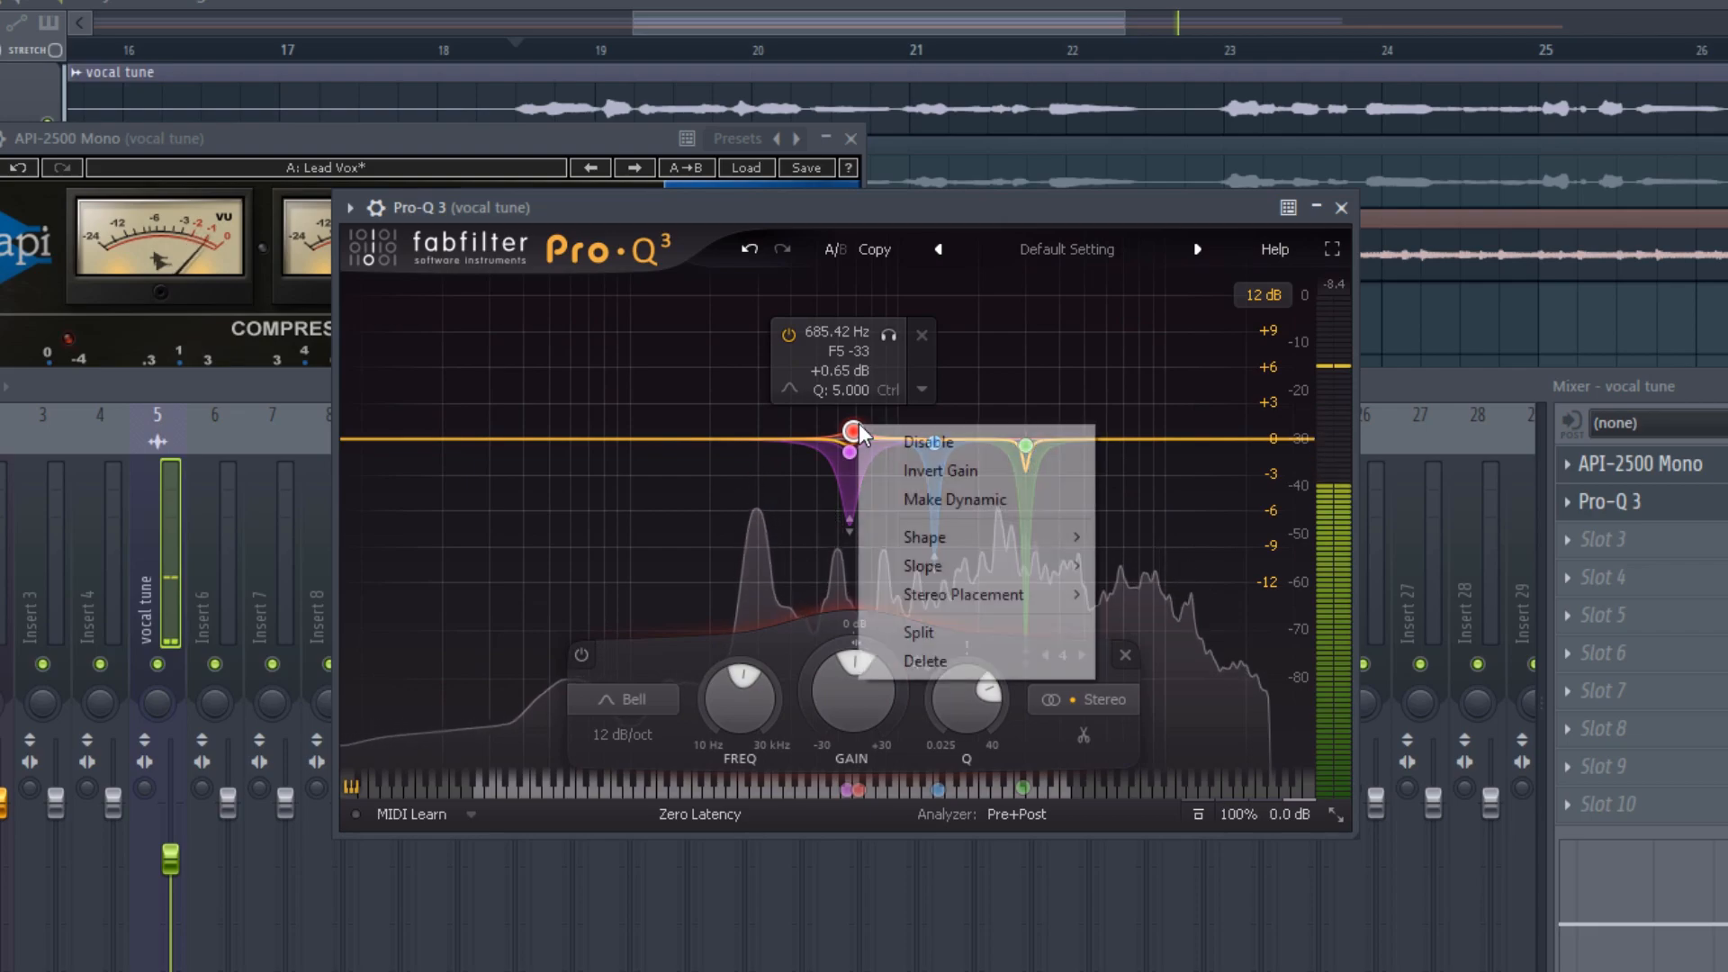
click(934, 661)
Add a dynamic bell cut at about 309 Hz with -2.40 dB gain and a Q of 1.572.
drag(771, 441, 765, 468)
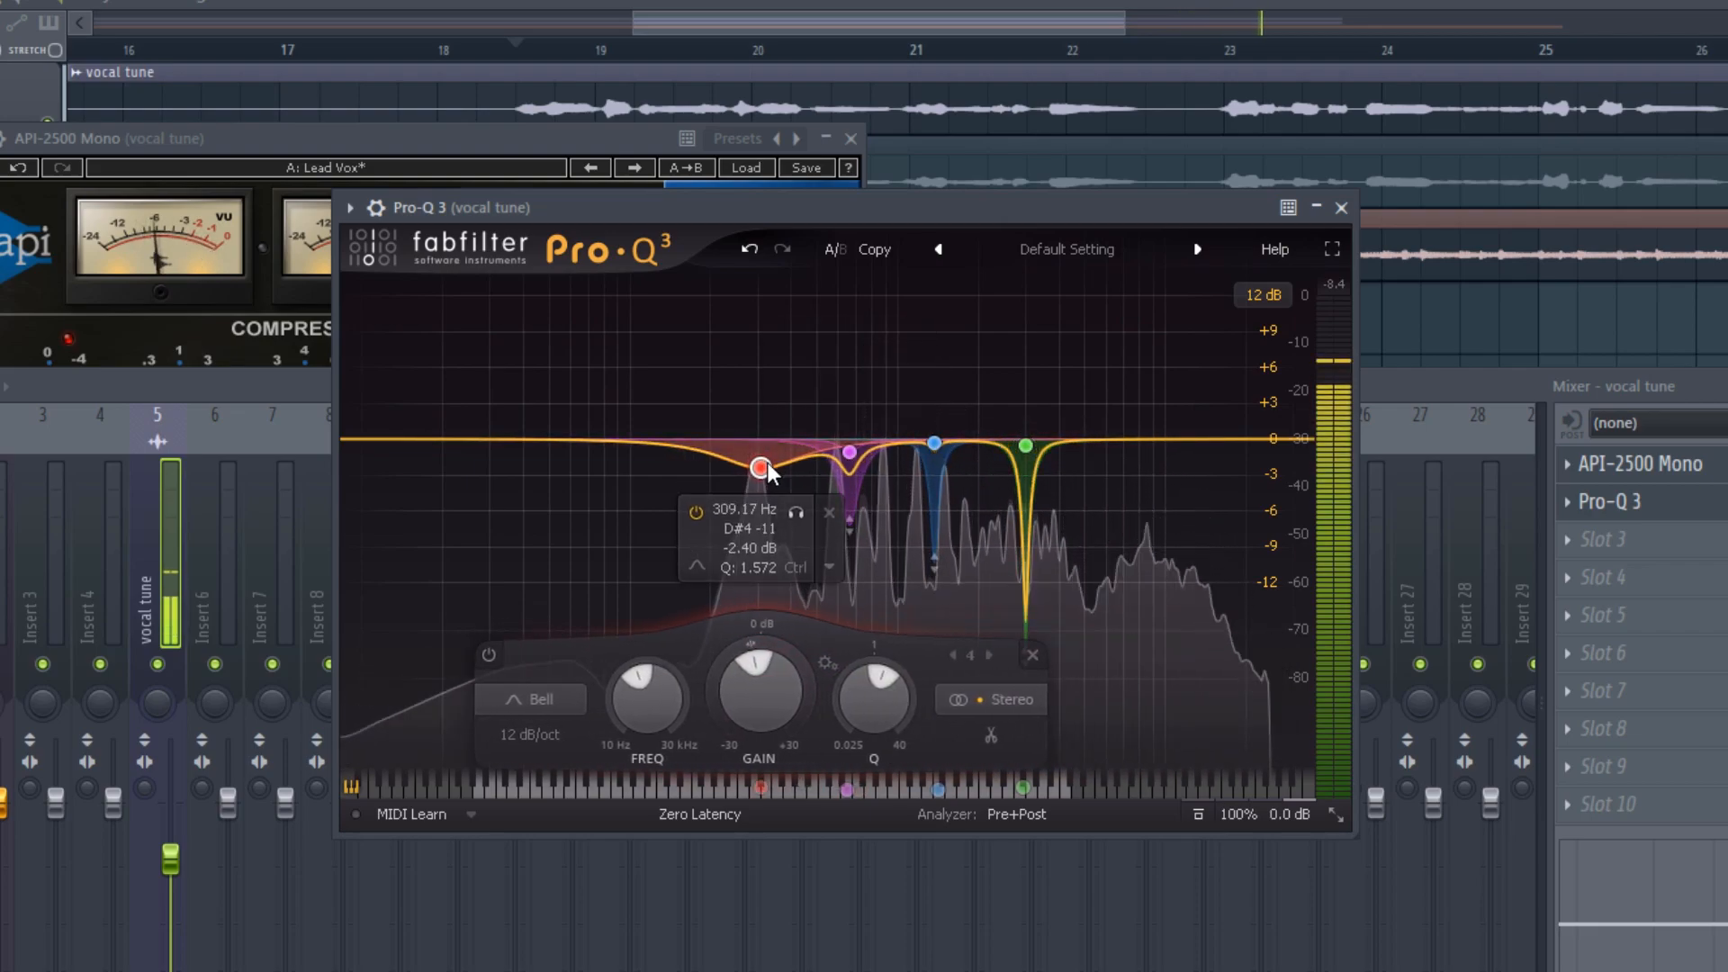
right_click(768, 463)
click(835, 538)
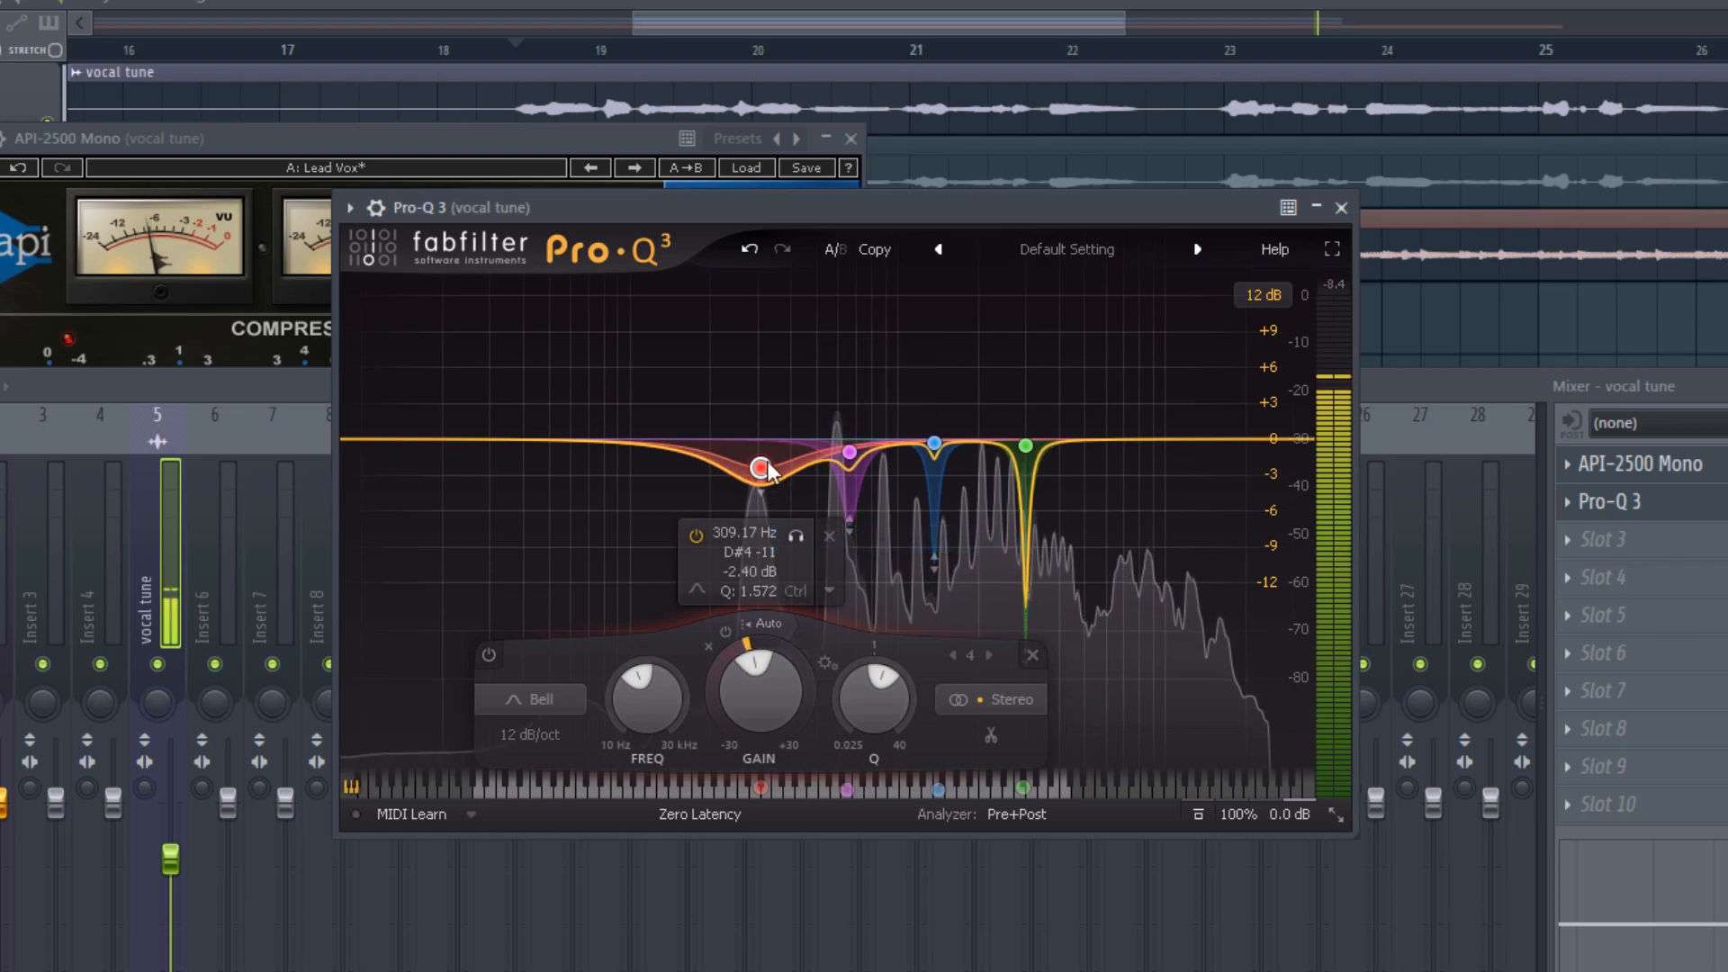
Narrow the low-mid dynamic band to Q 4.246 and move it to about 370 Hz at -0.44 dB while checking playback.
scroll(768, 466, up, 4)
key(space)
drag(762, 462, 776, 437)
key(space)
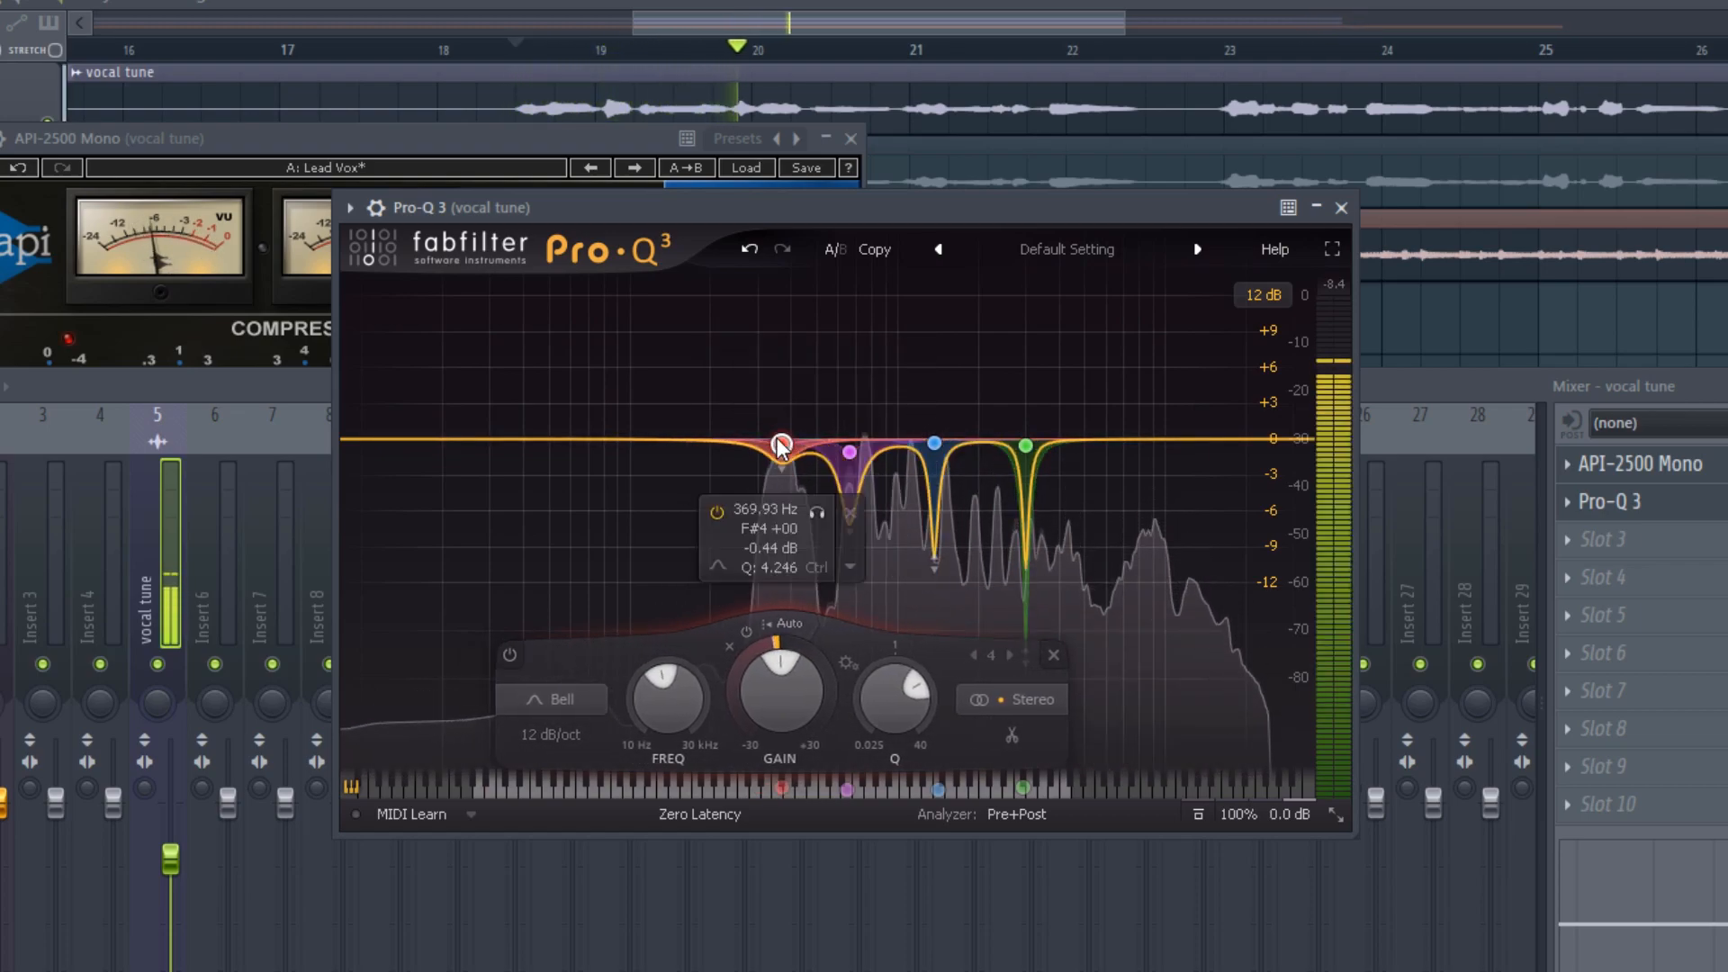
key(space)
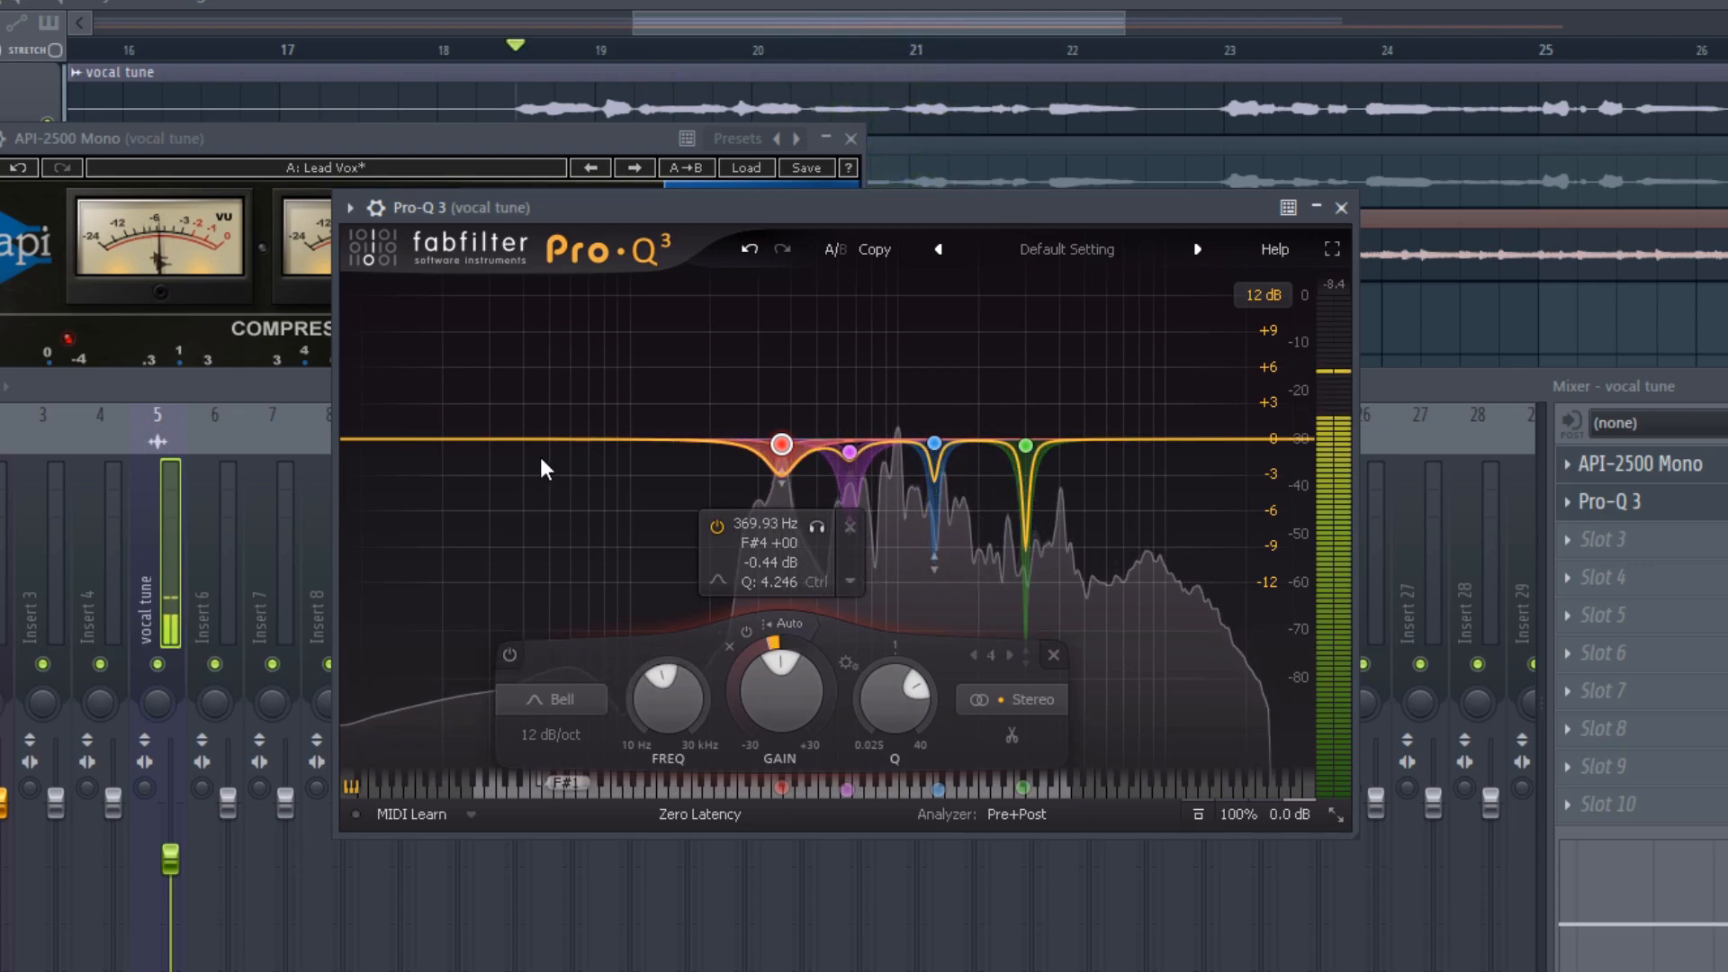
Reduce the 3 kHz band's dynamic depth to about -10 dB and restart playback.
click(1025, 445)
drag(954, 686, 965, 659)
key(space)
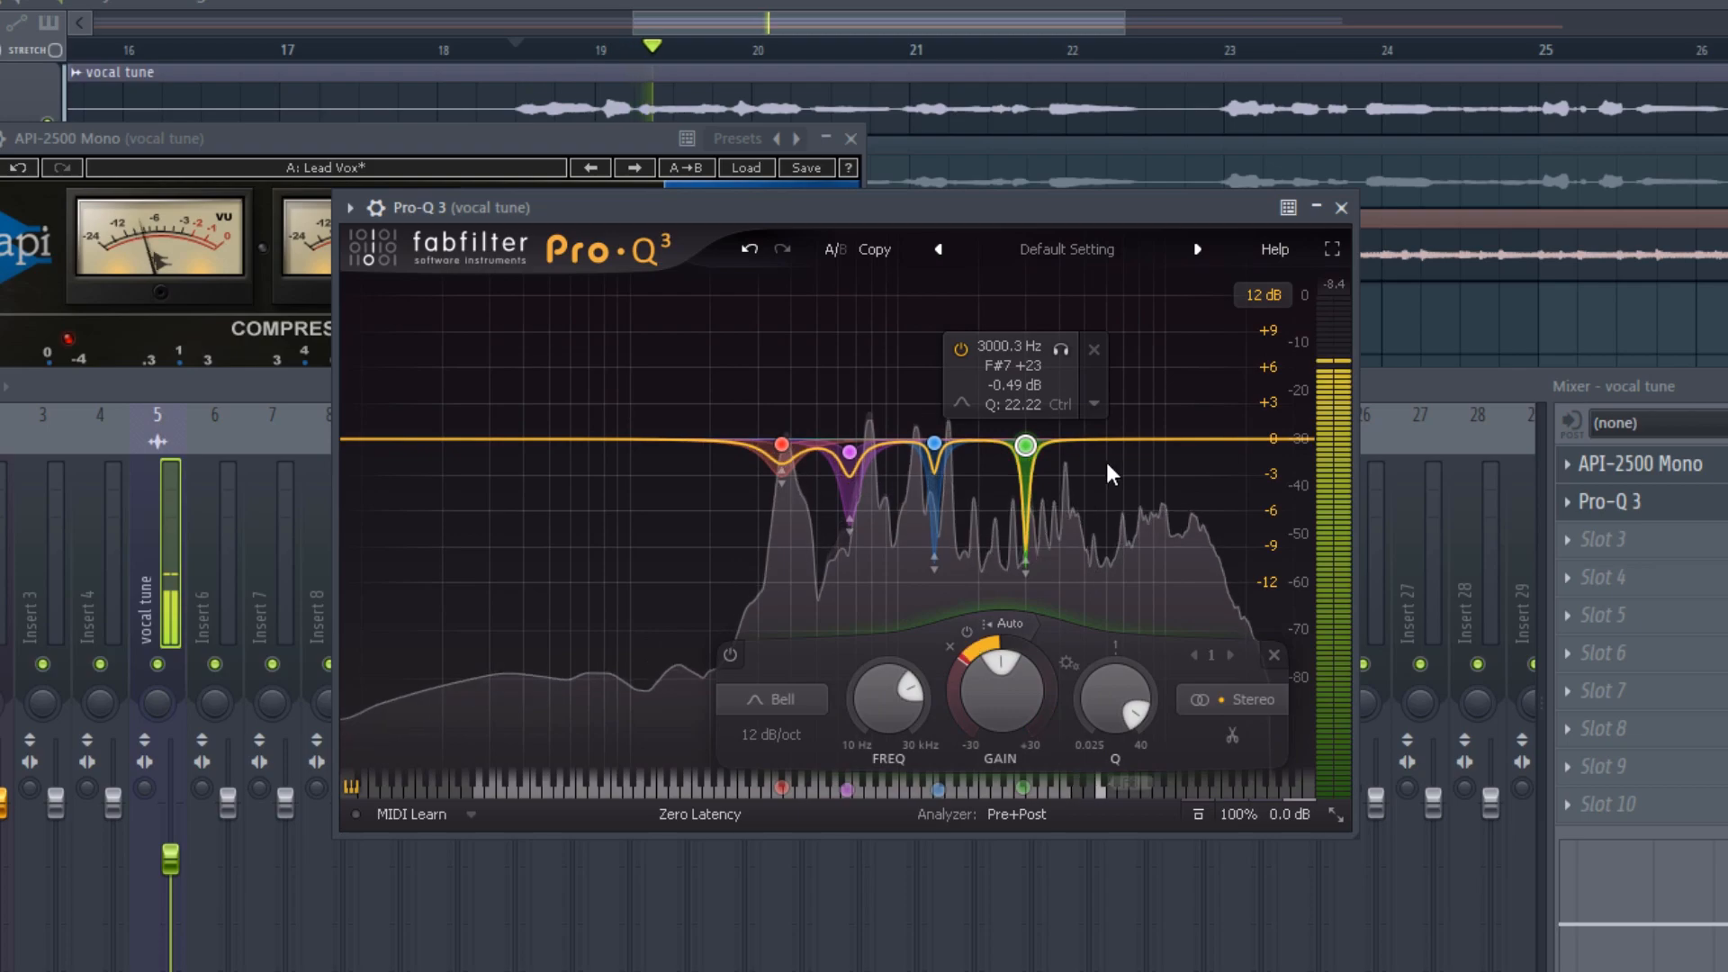
Add a narrow bell band at about 9139 Hz with Q 40 and -0.22 dB gain, and audition it in solo.
key(space)
mouse_move(1156, 440)
mouse_down()
mouse_move(1157, 470)
mouse_move(1154, 442)
mouse_up()
key(space)
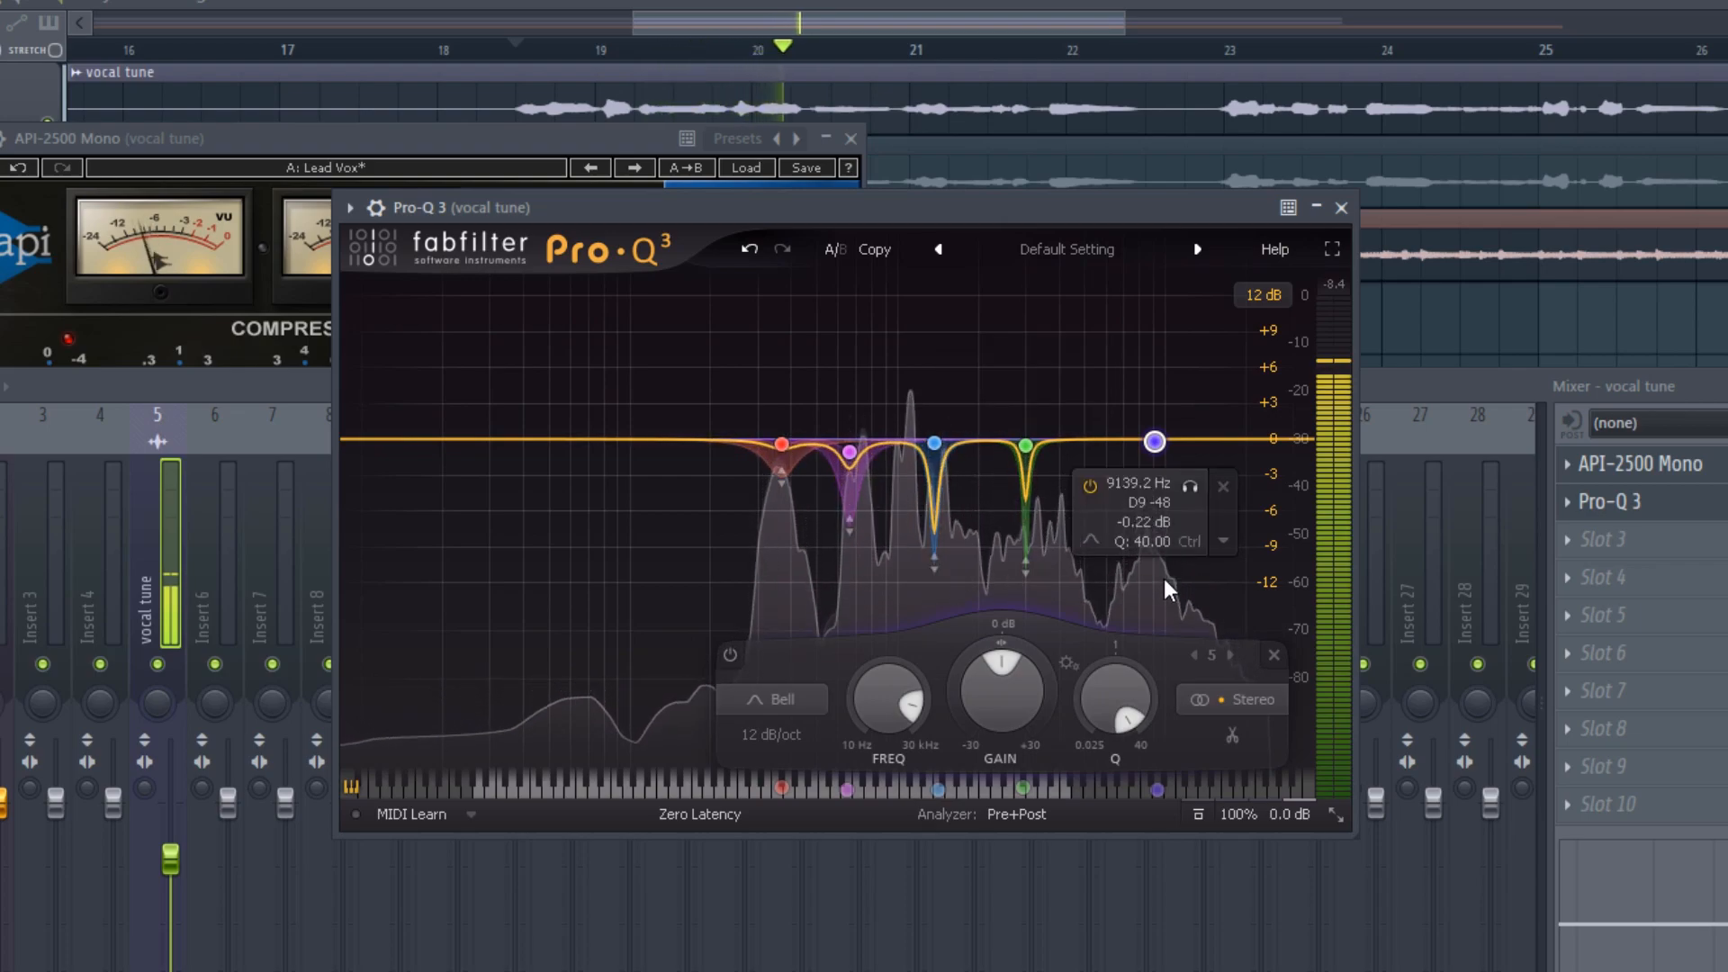
click(1189, 486)
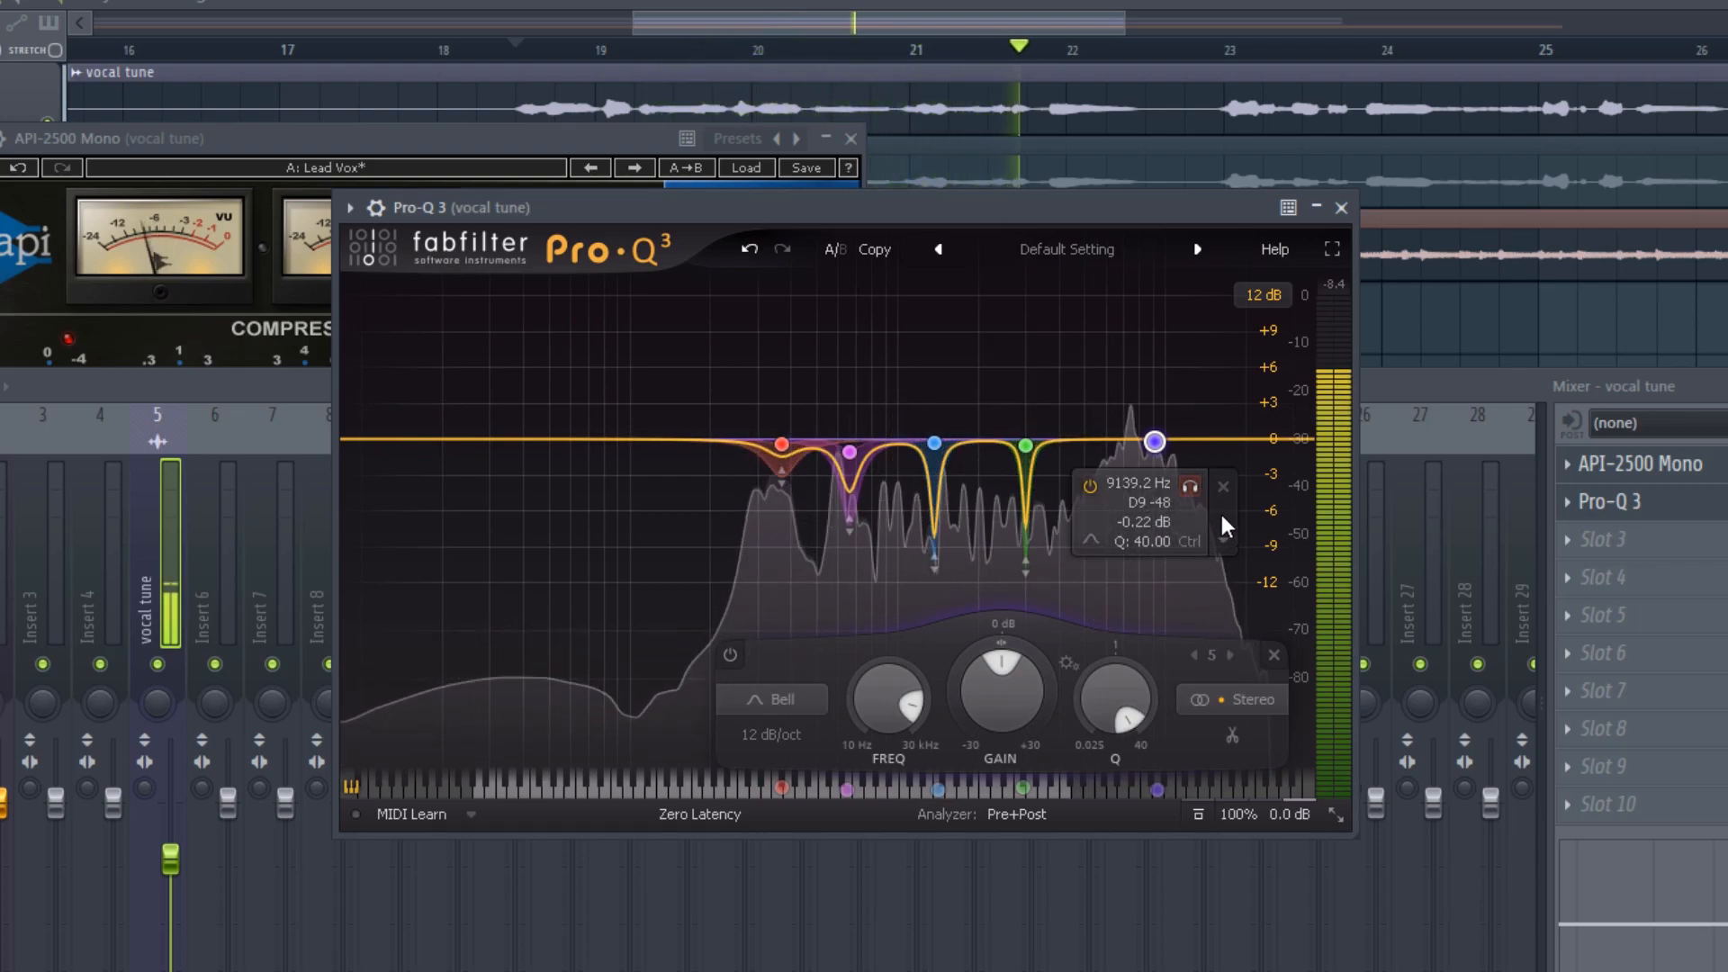
Make the 9139 Hz band dynamic, deepen its reduction to about -9 dB, and move it to about 8079 Hz.
click(1223, 541)
click(1276, 629)
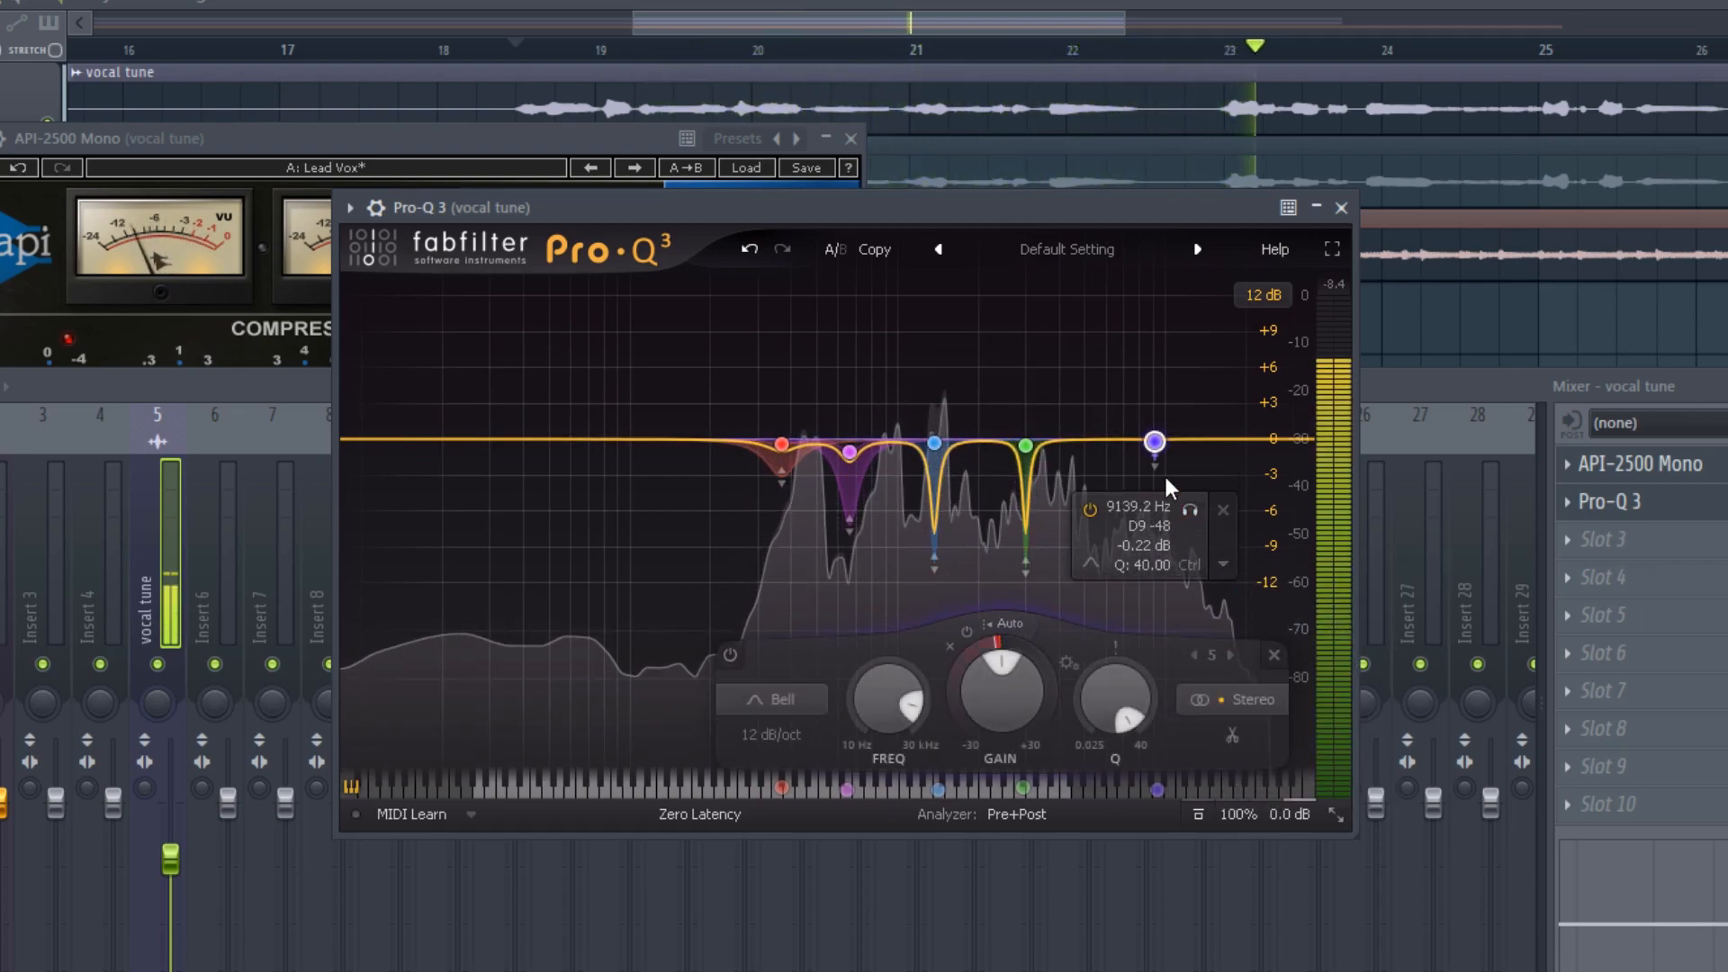
drag(1153, 467, 1154, 560)
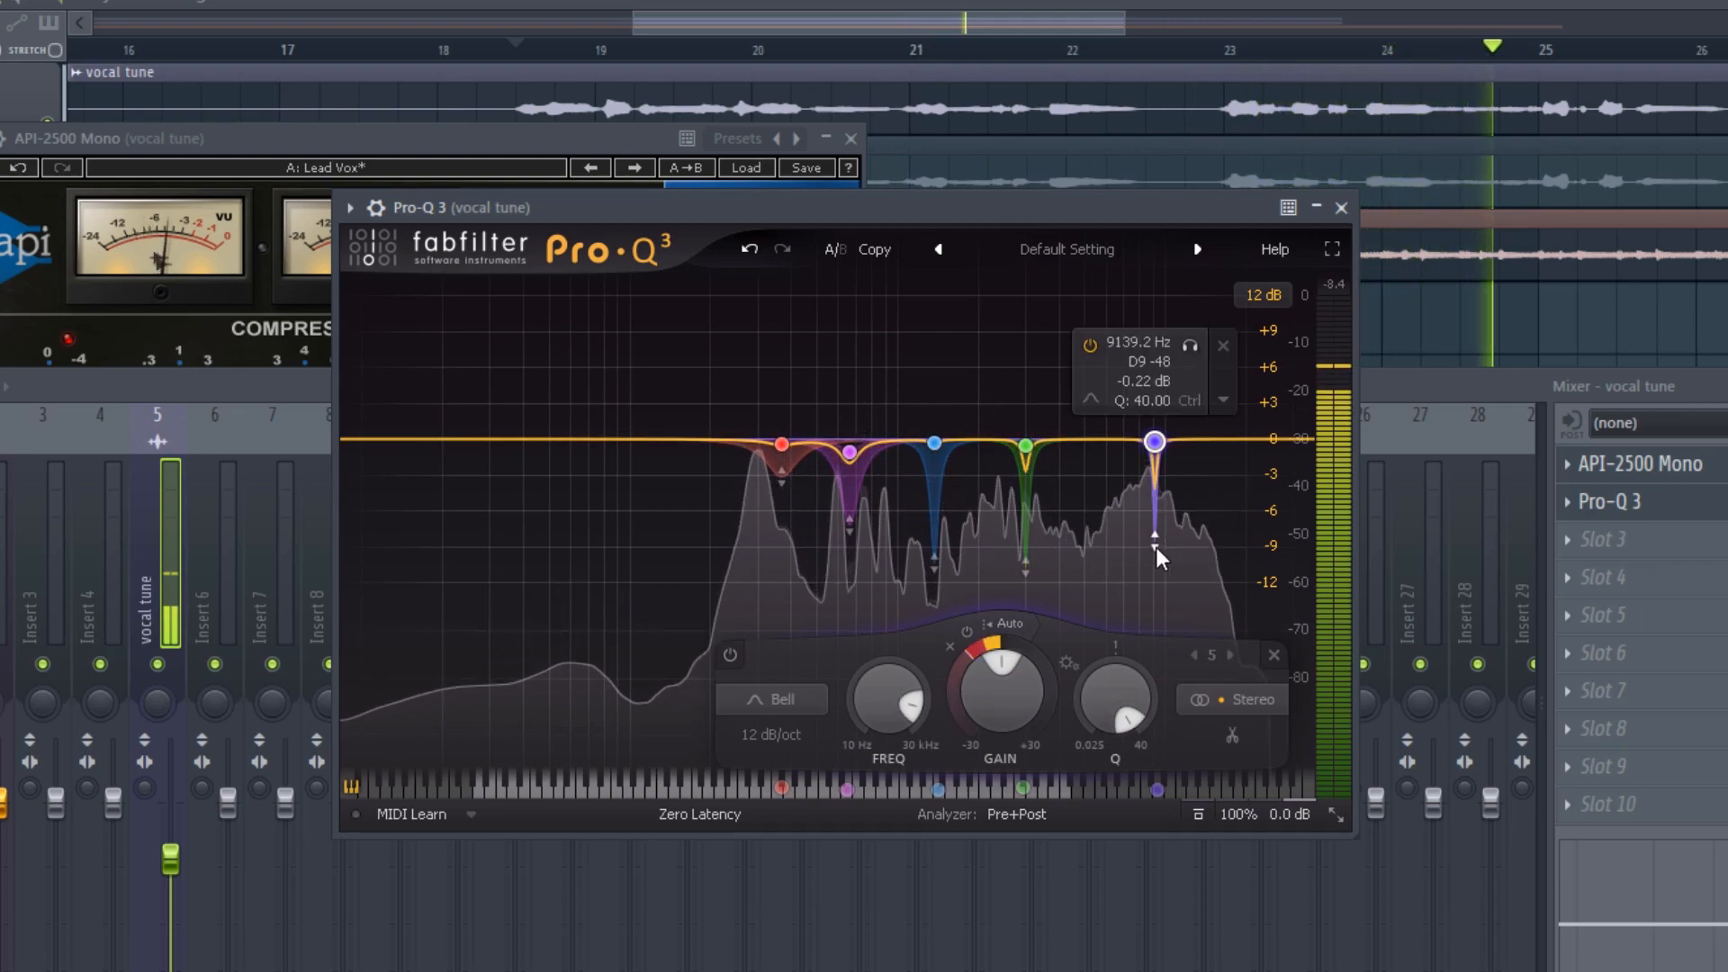
drag(1154, 441, 1139, 442)
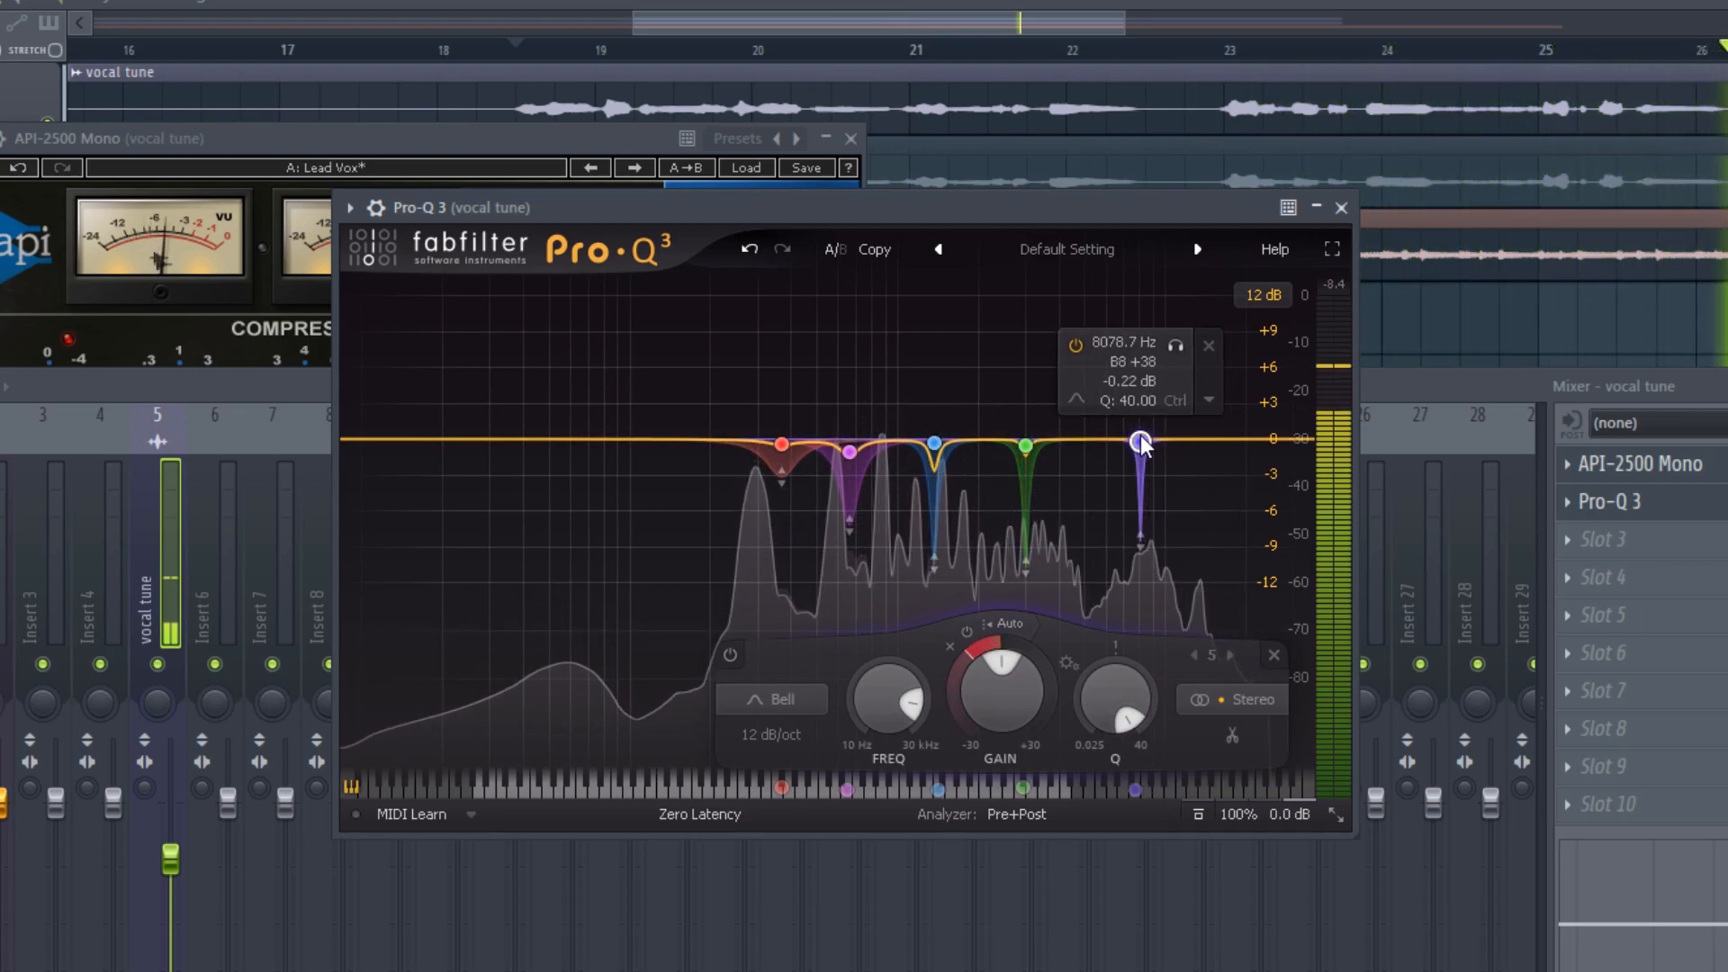
Add a low cut filter at about 122 Hz and check it against the vocal playback.
drag(497, 441, 650, 434)
click(465, 695)
click(430, 504)
key(space)
key(space)
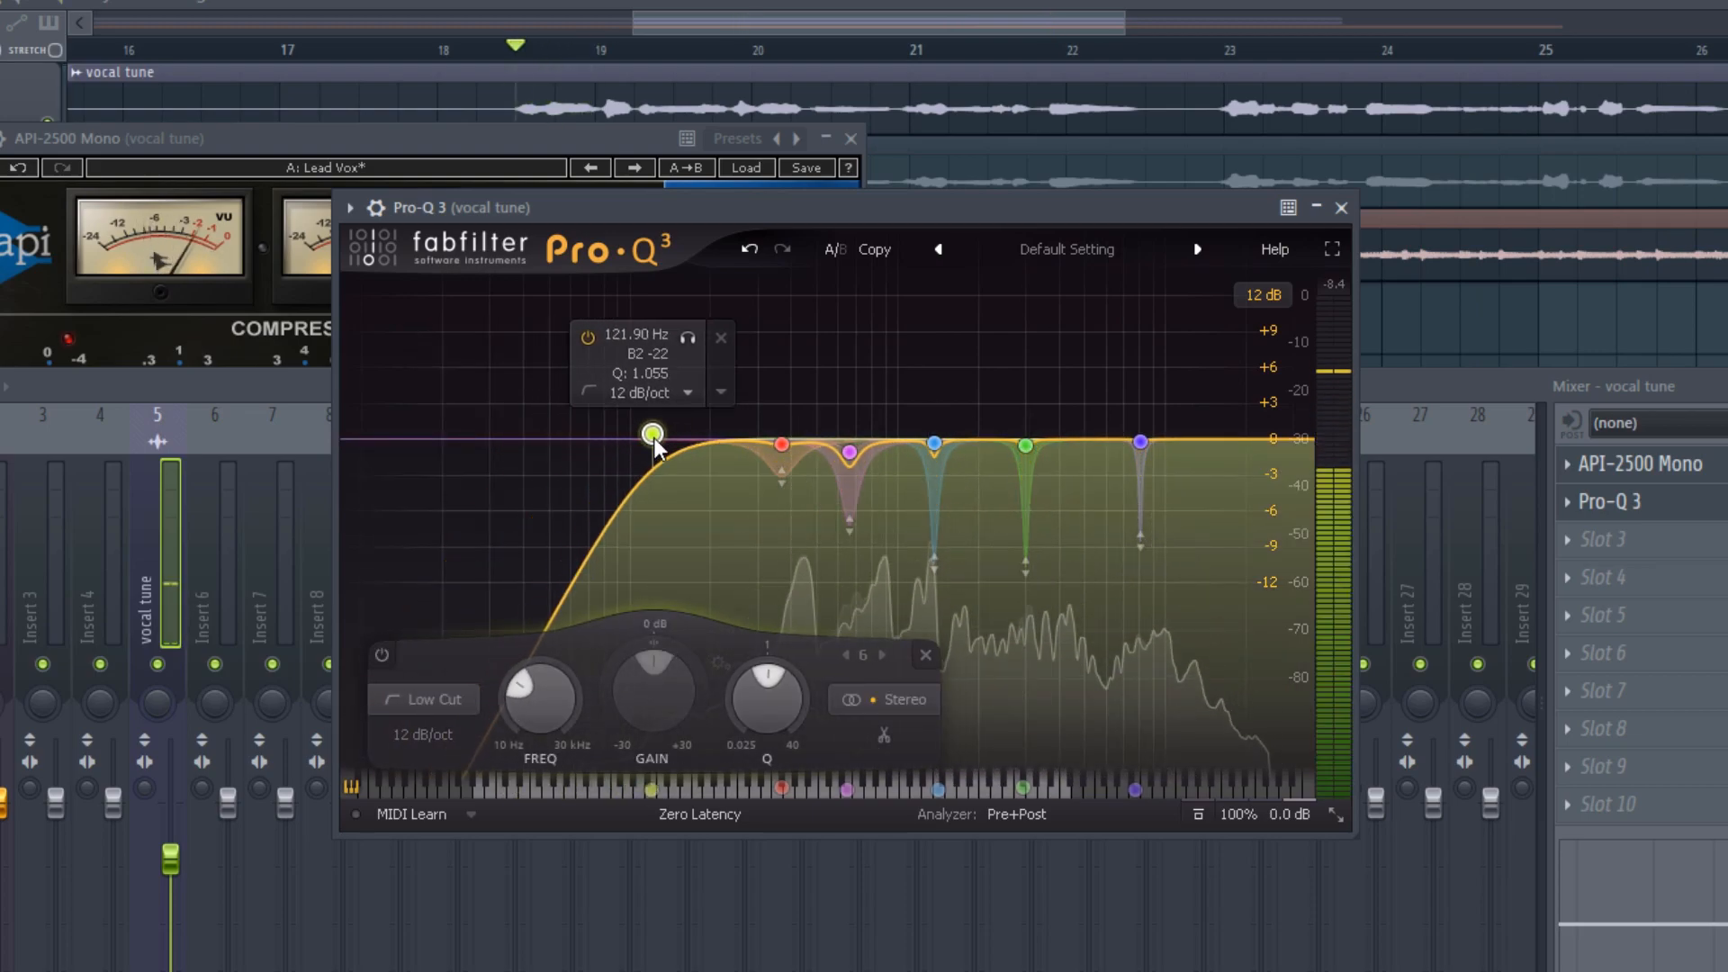
Steepen the low cut to 30 dB/oct and raise its cutoff frequency while listening to the vocal.
right_click(652, 434)
click(414, 739)
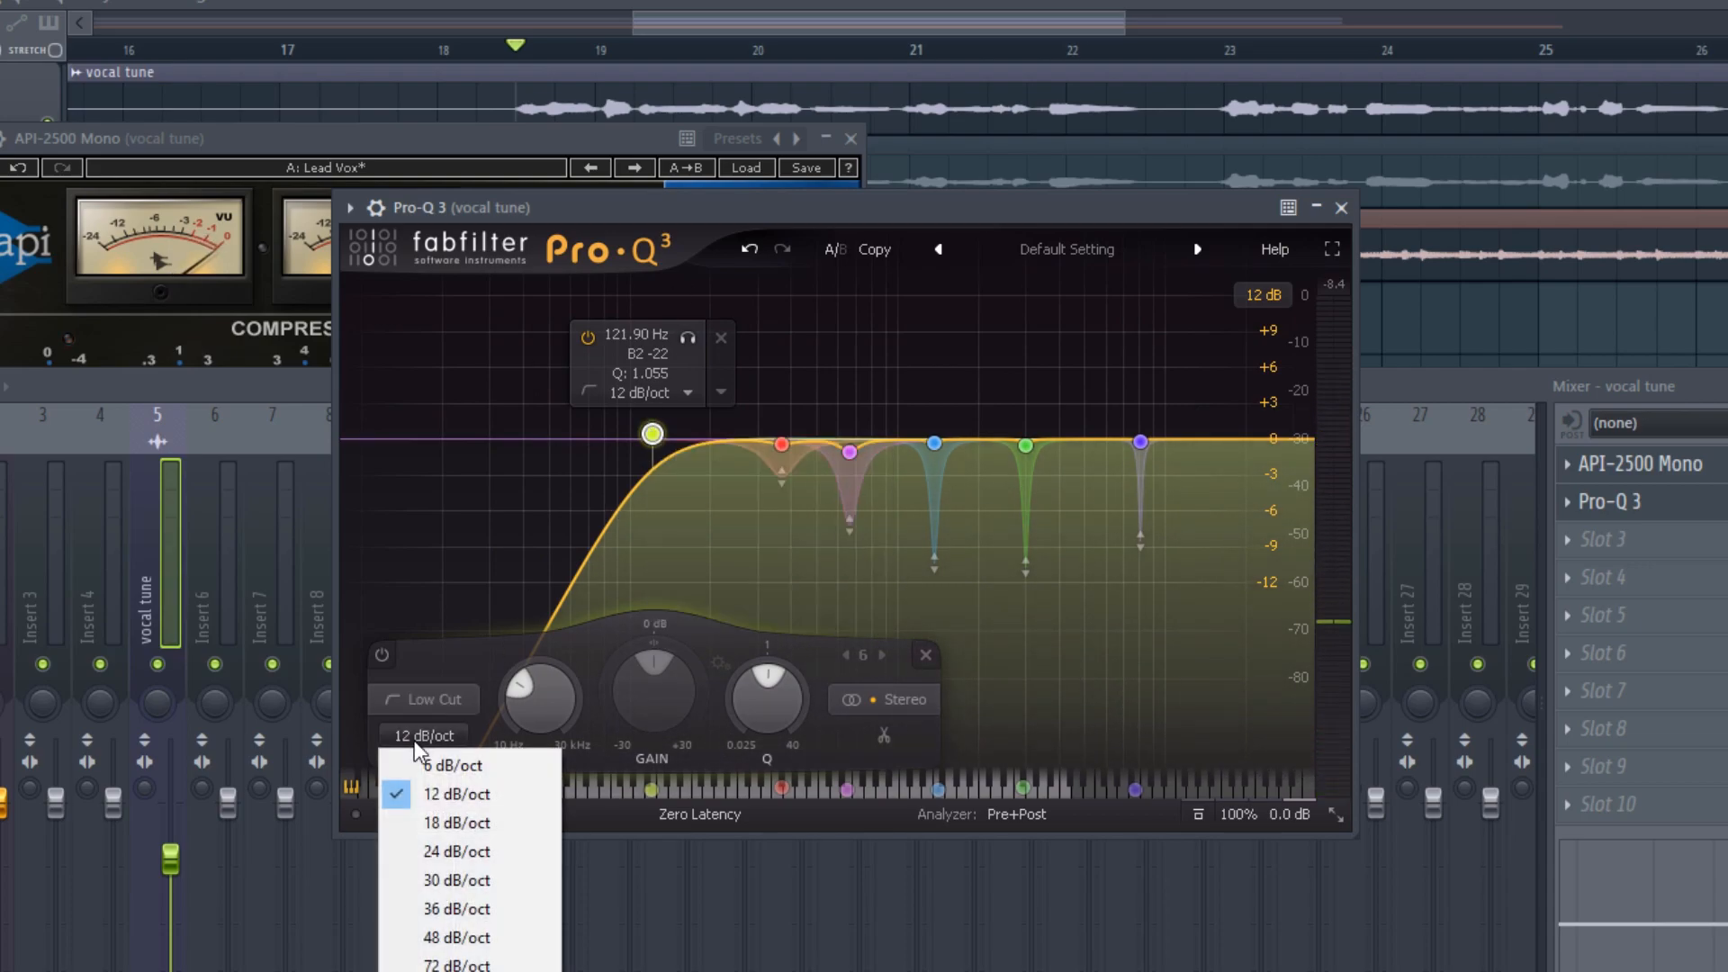
click(439, 883)
key(space)
drag(653, 434, 677, 436)
key(space)
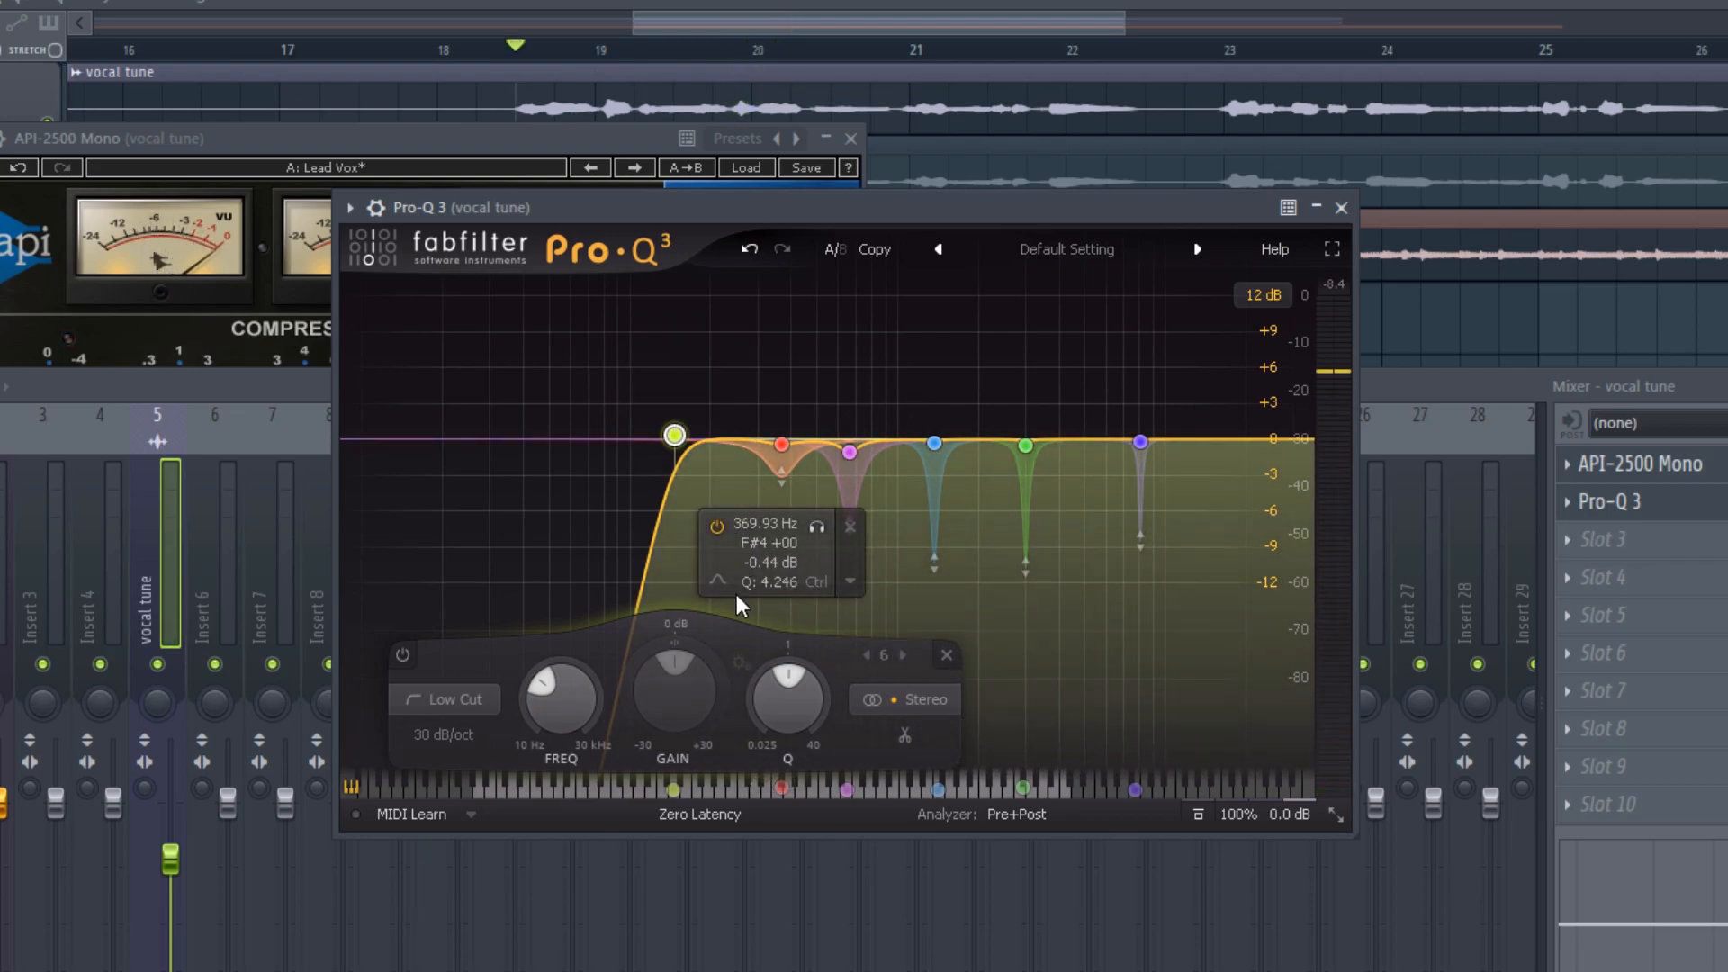
drag(674, 435, 698, 433)
key(space)
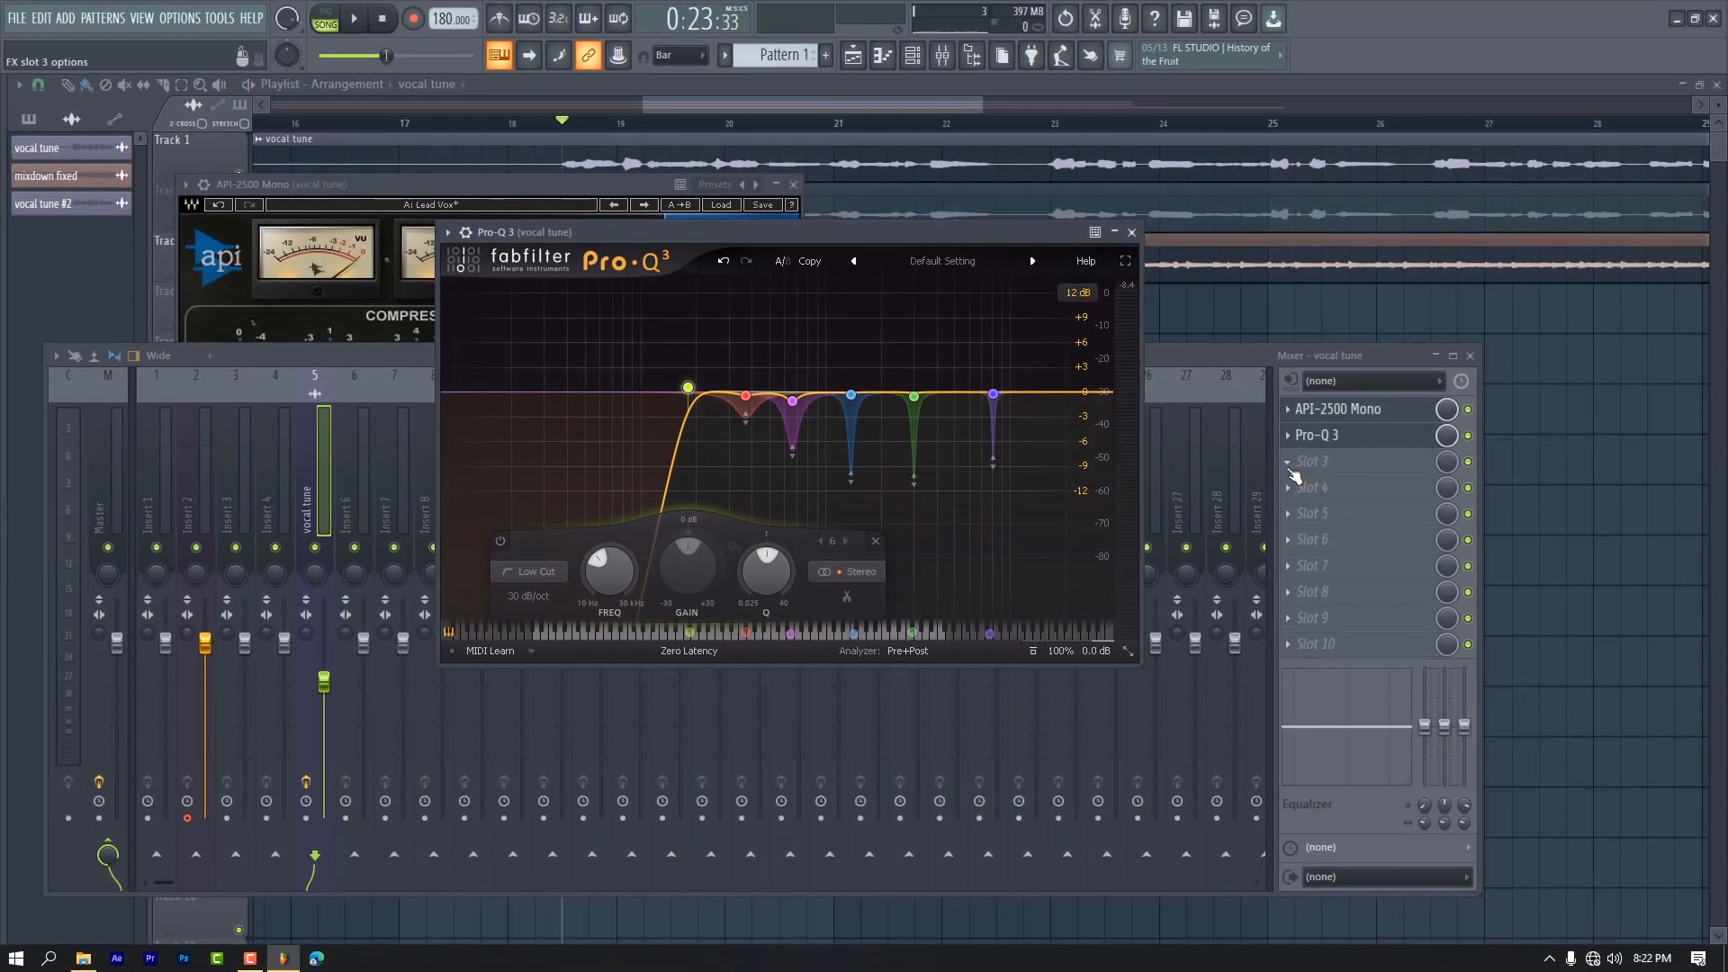
Load the CLA-76 Stereo compressor into slot 3 of the vocal tune mixer track and reposition its window.
click(1584, 540)
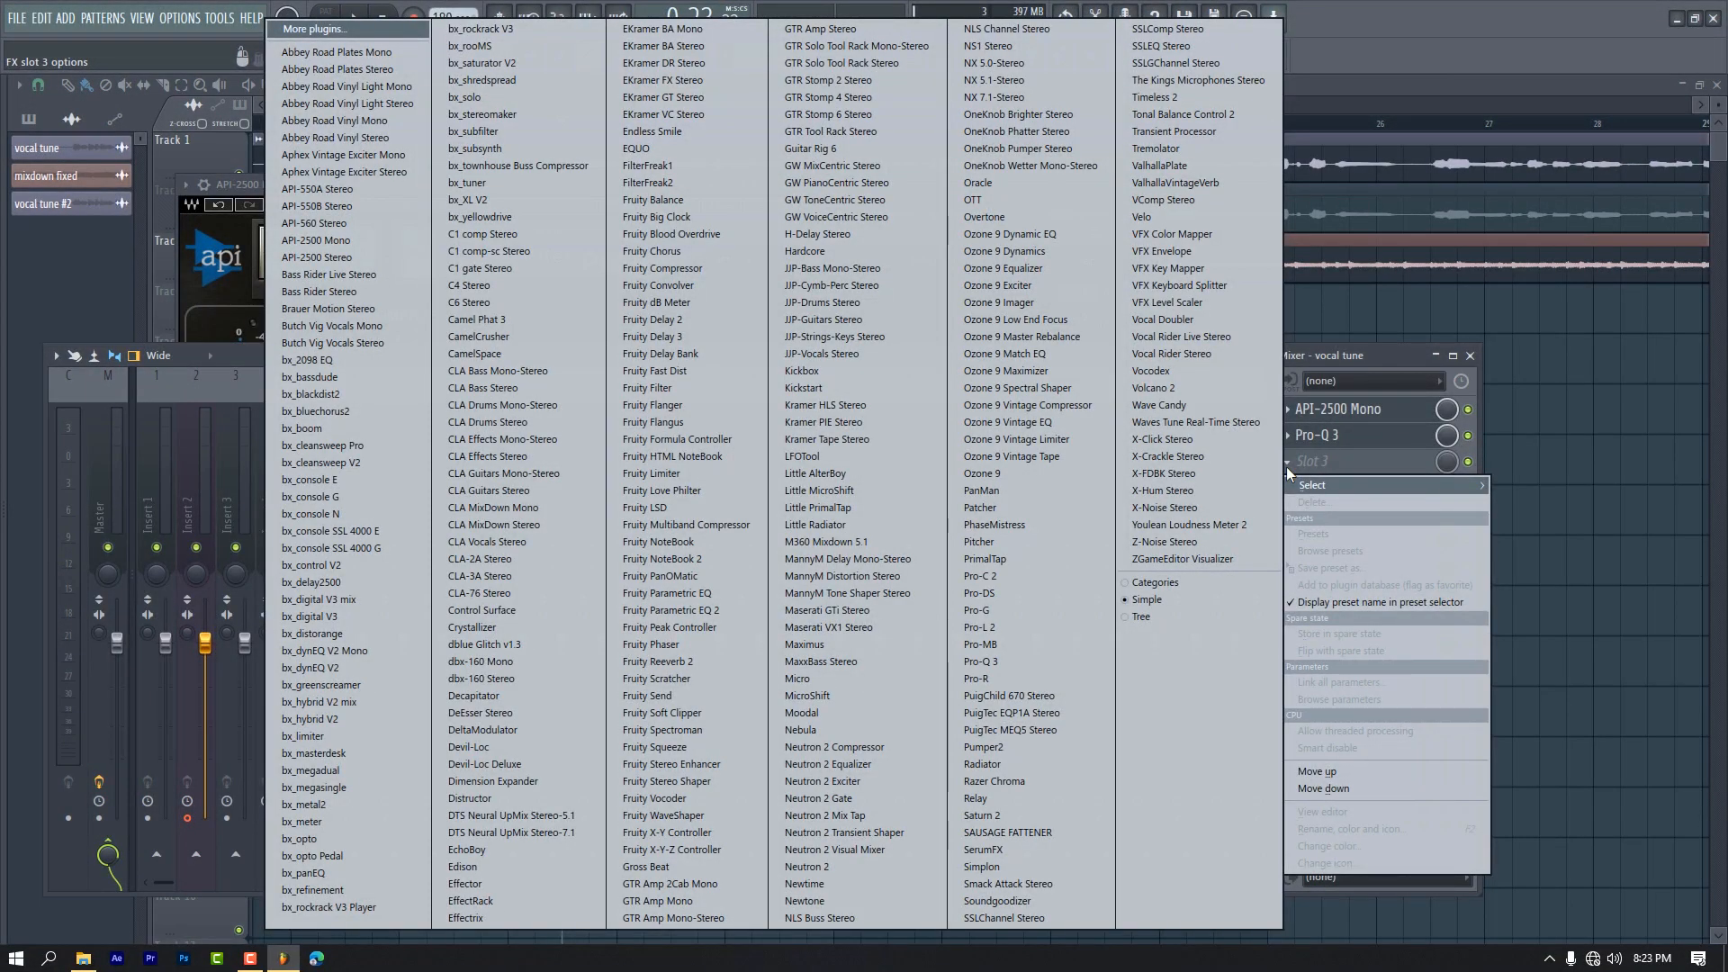
click(1327, 351)
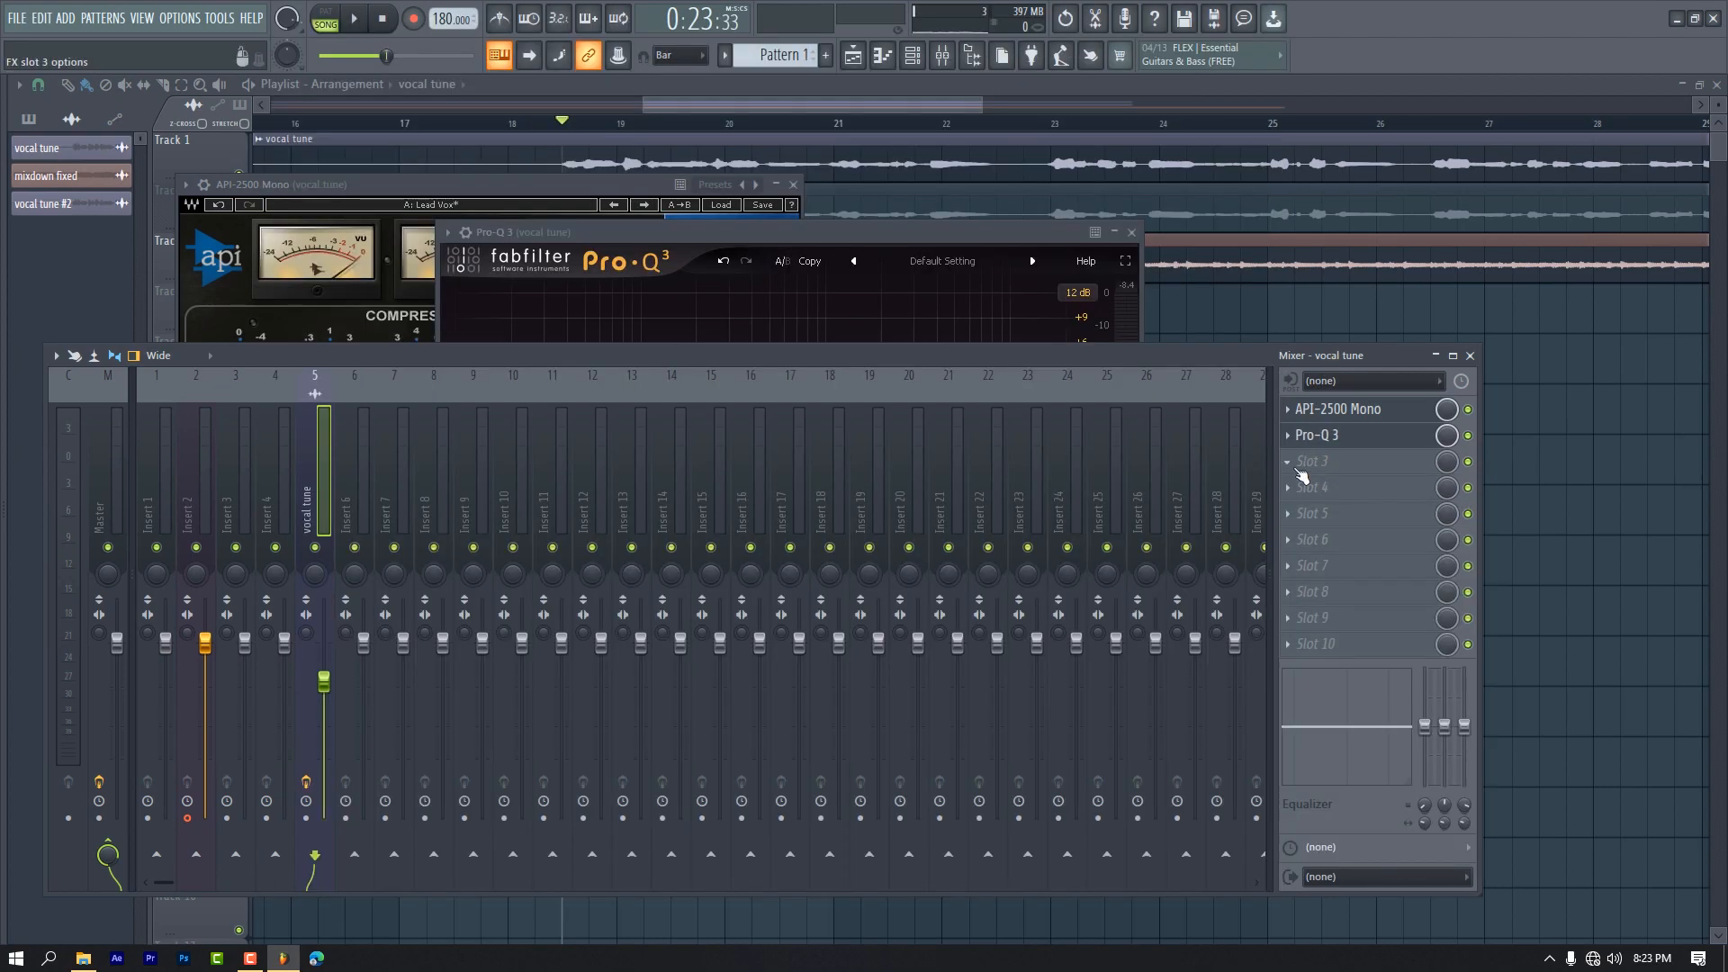
click(1296, 464)
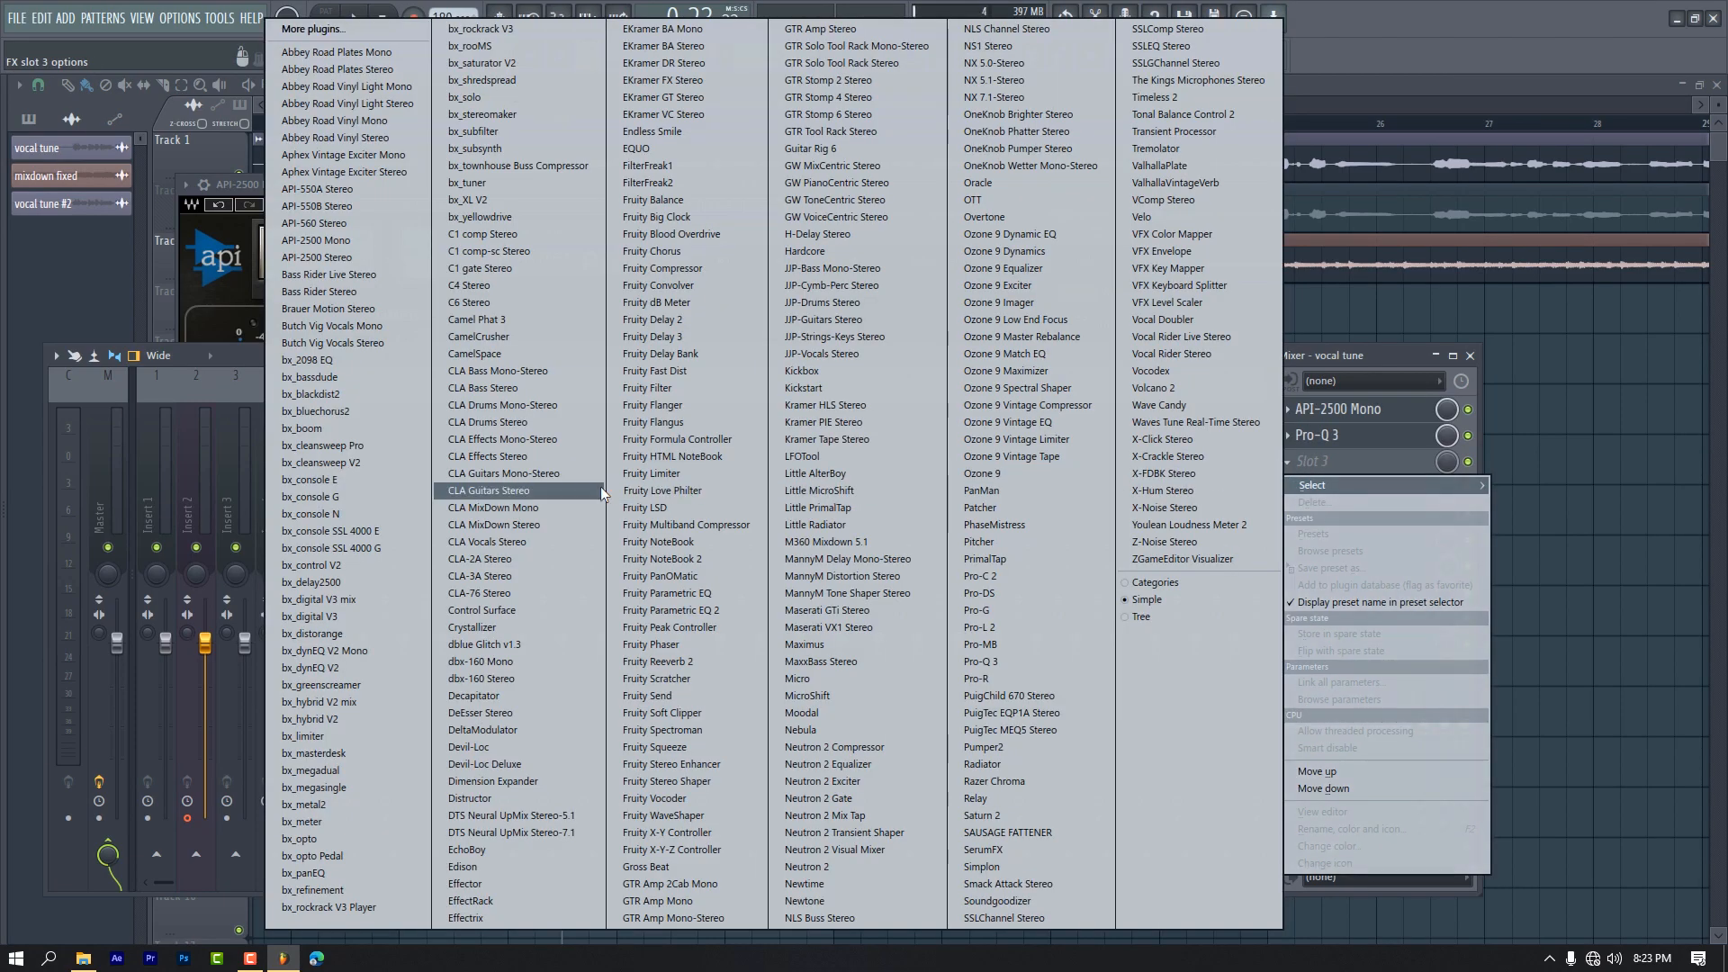
click(484, 593)
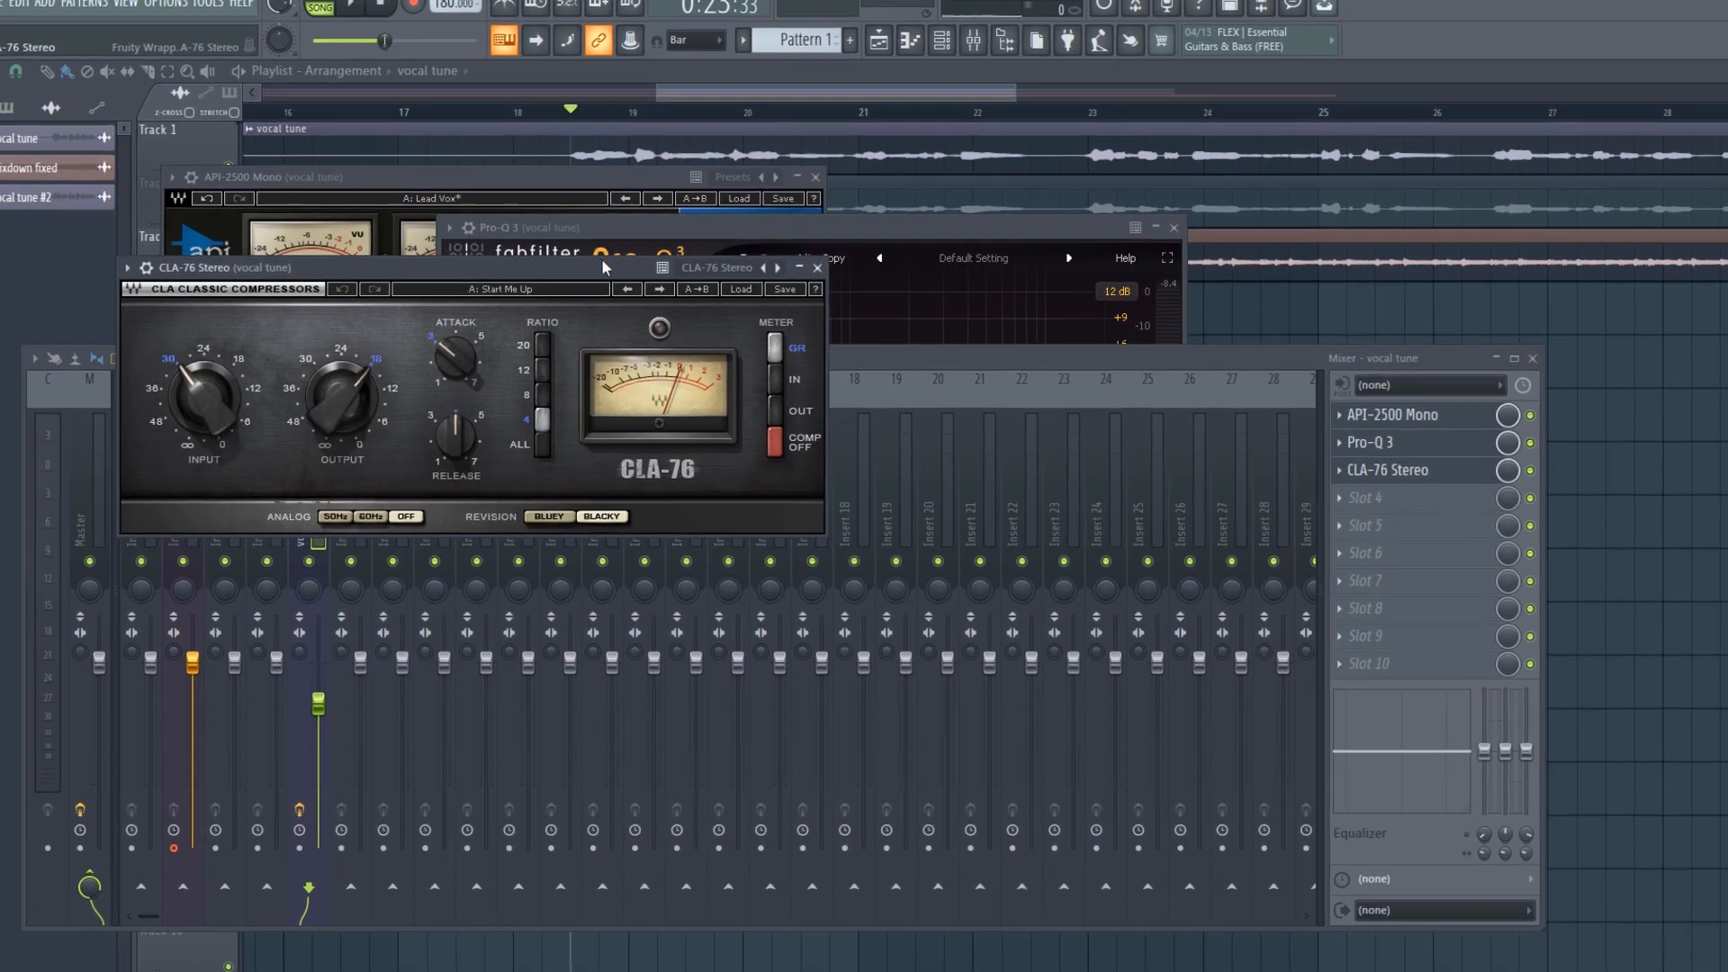
drag(586, 260, 802, 297)
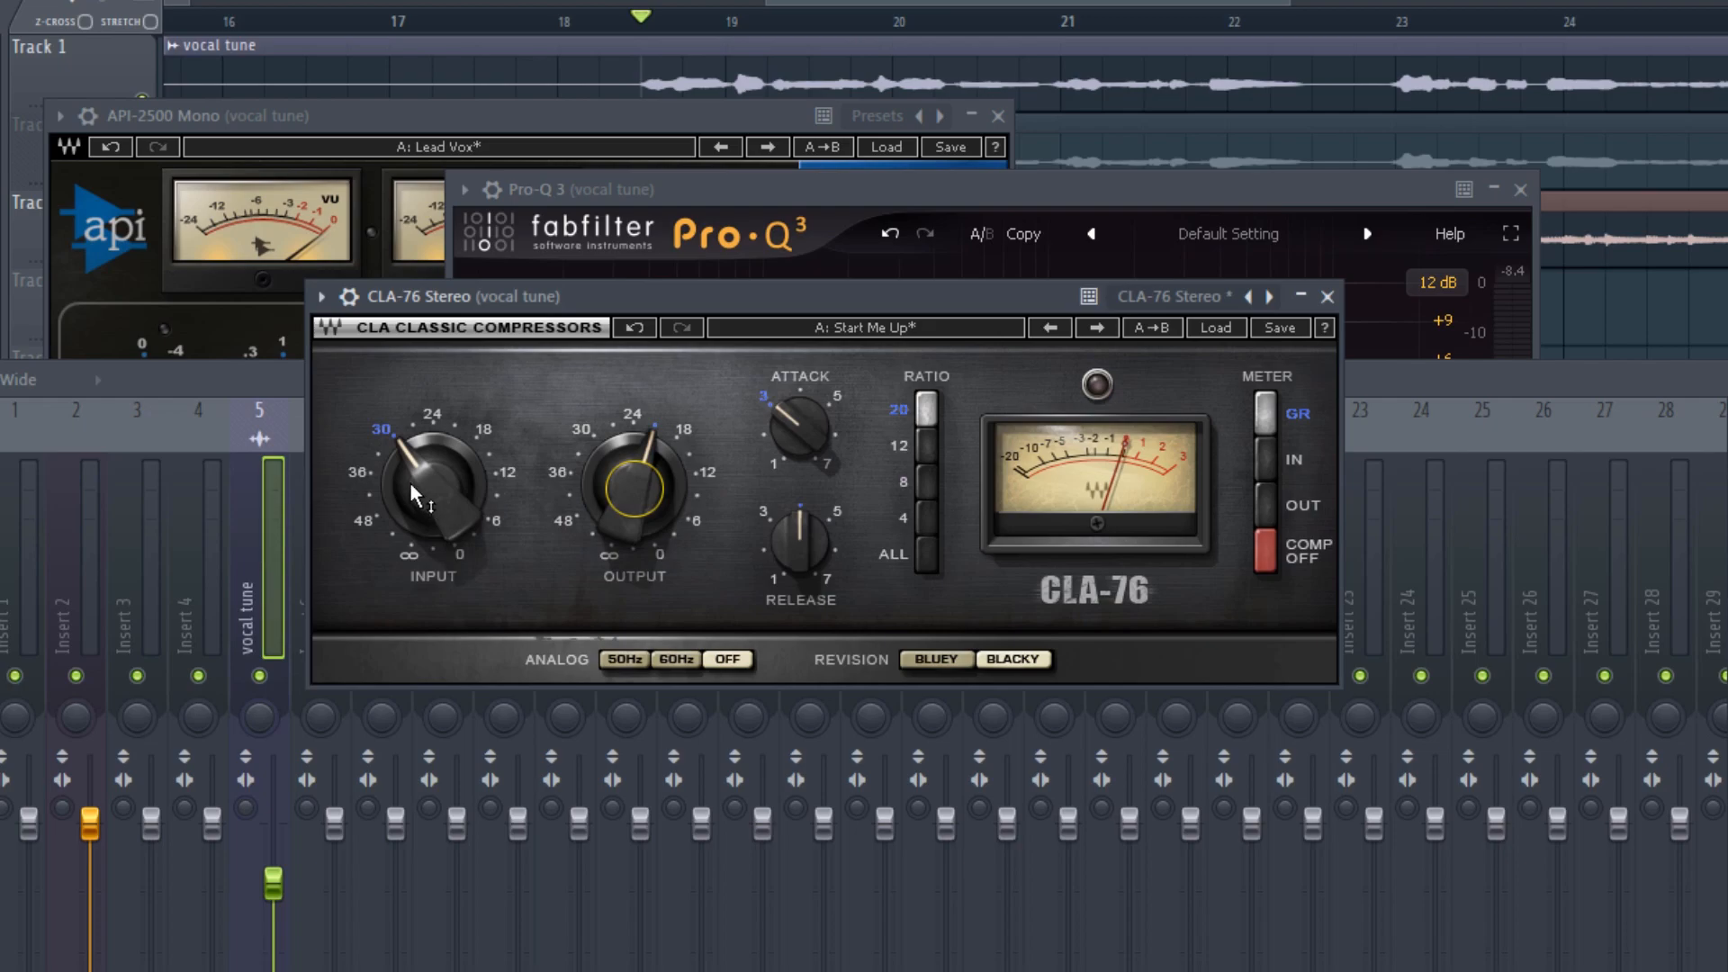
Set the CLA-76 input to about 24 and fine-tune its output level against the vocal playback.
drag(430, 500, 430, 455)
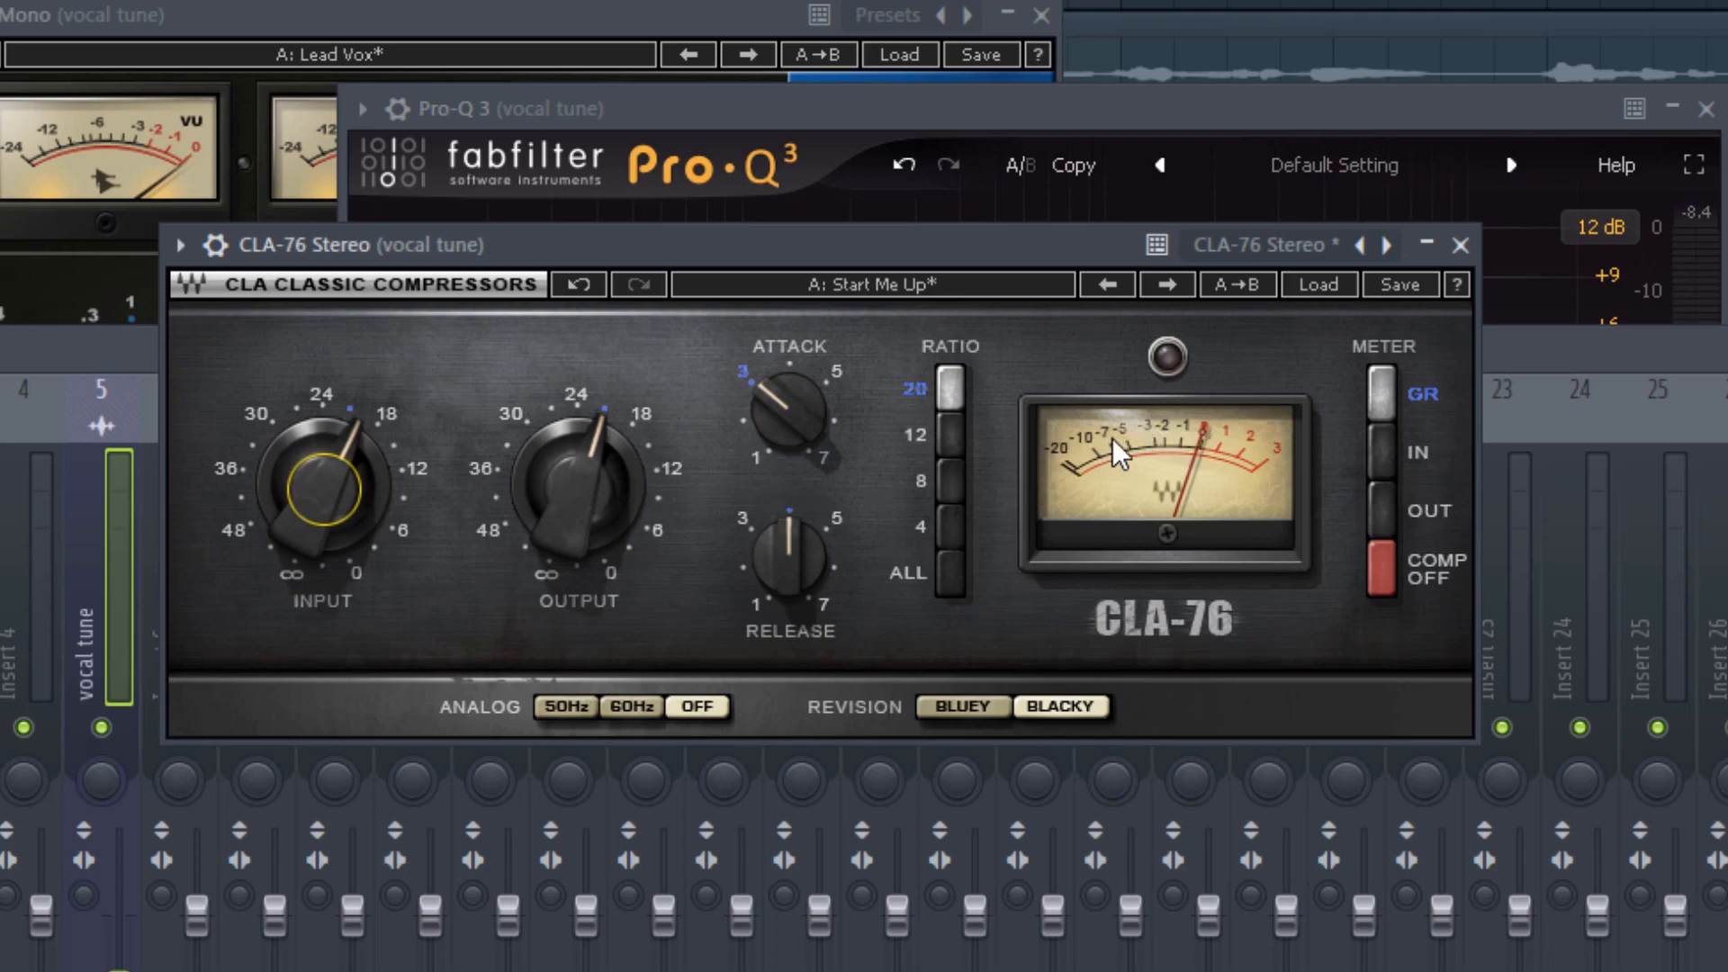
drag(307, 438, 307, 423)
drag(323, 489, 324, 509)
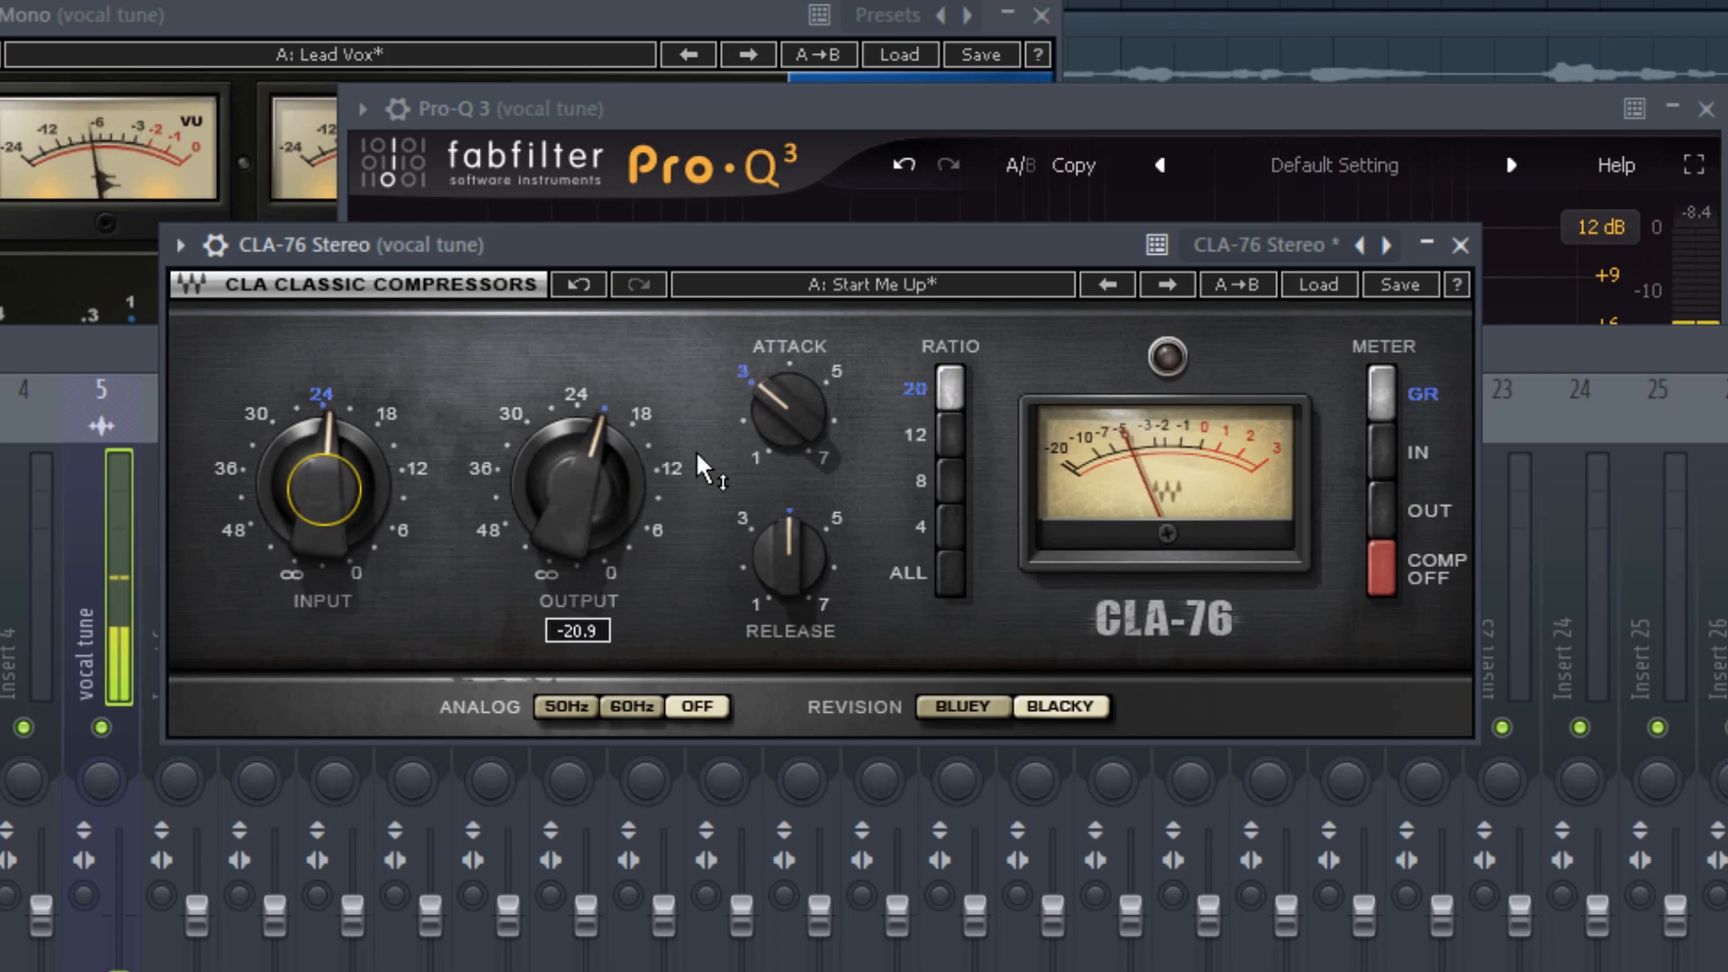
drag(576, 507, 576, 509)
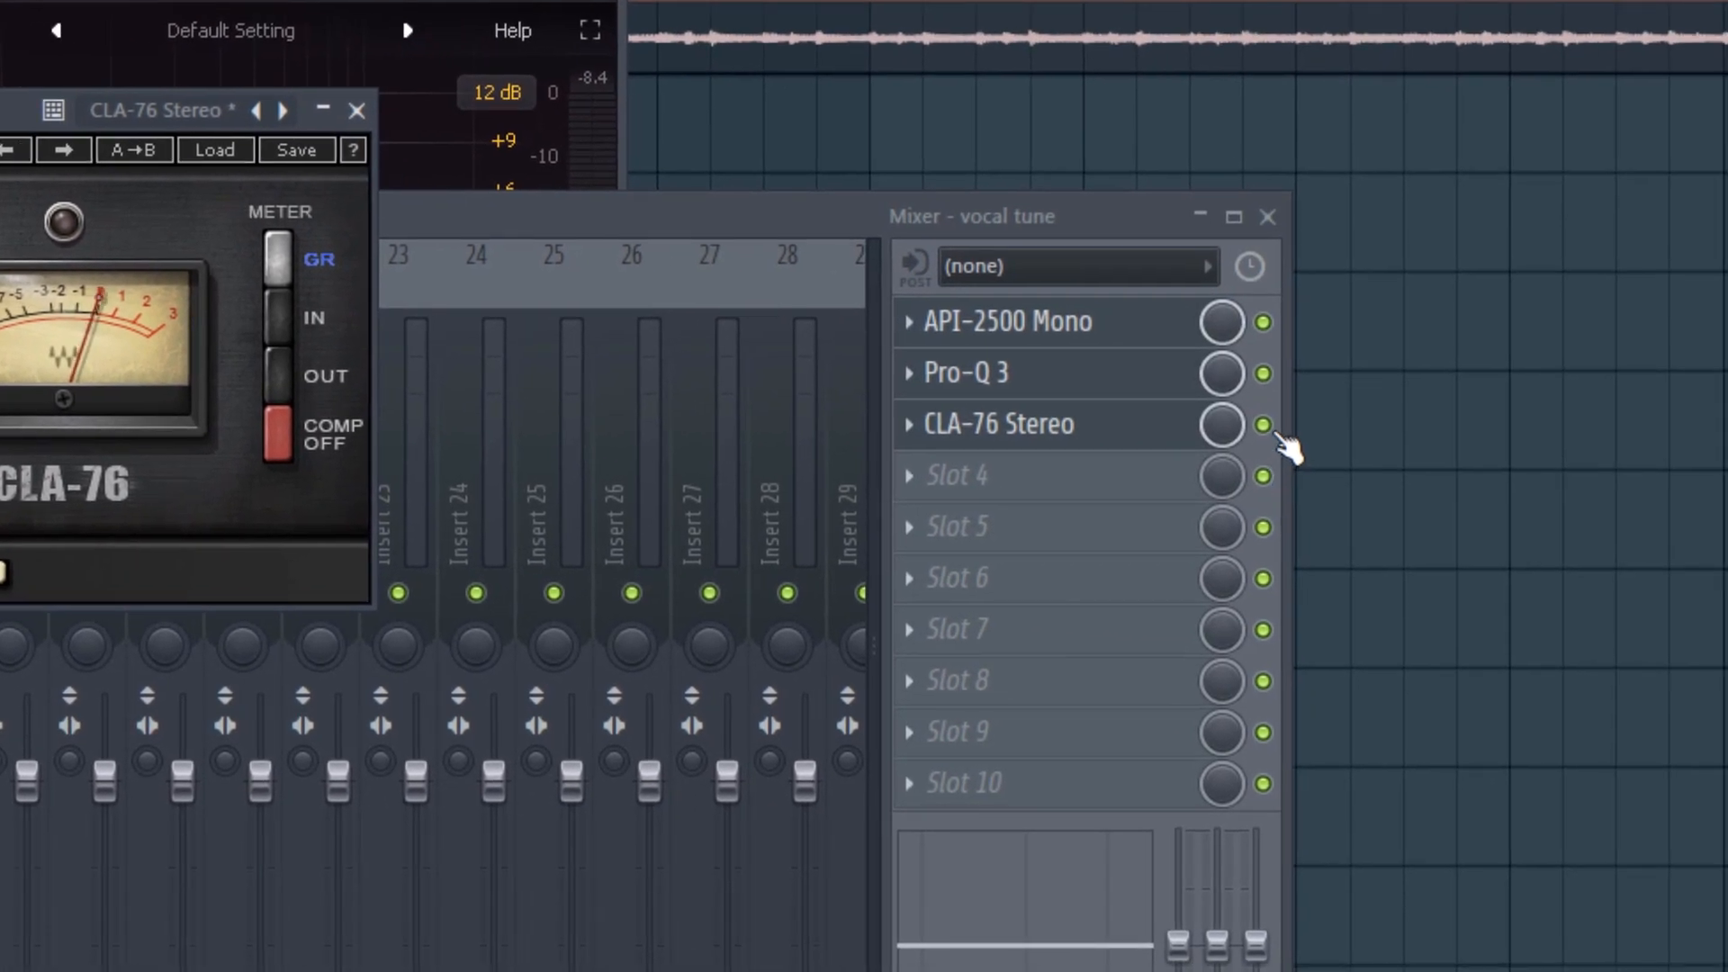
Compare the vocal with the CLA-76 bypassed and active, and level-match its output to about 24.
click(1263, 425)
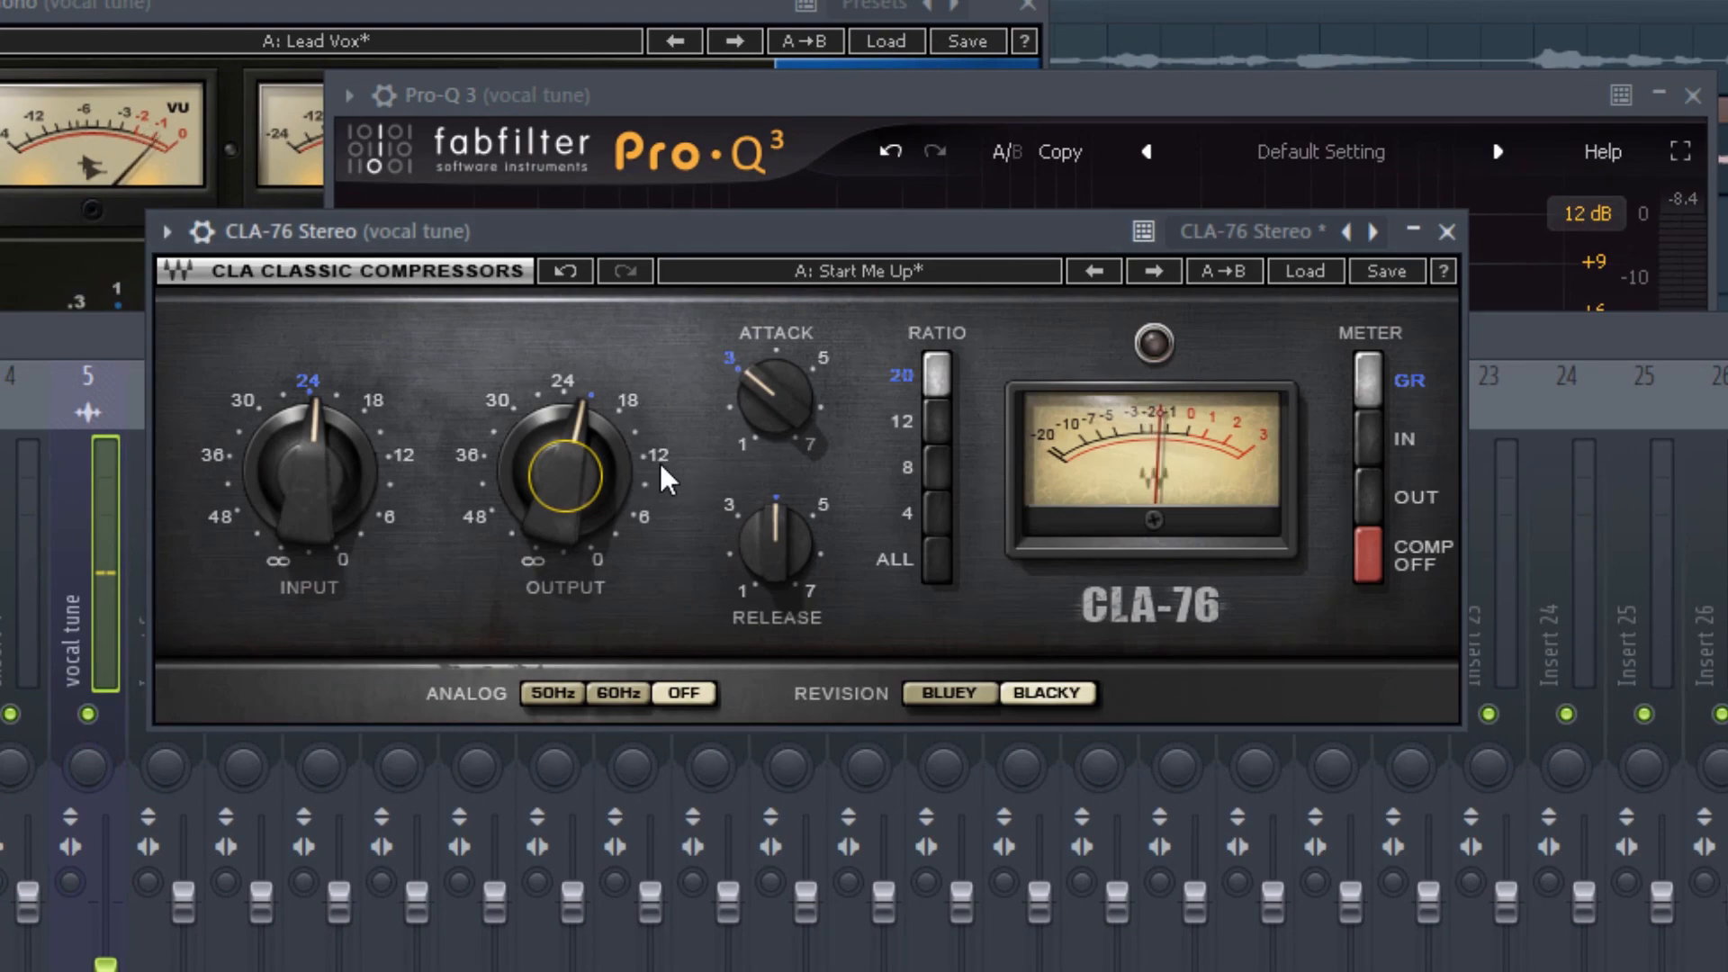
drag(565, 475, 564, 490)
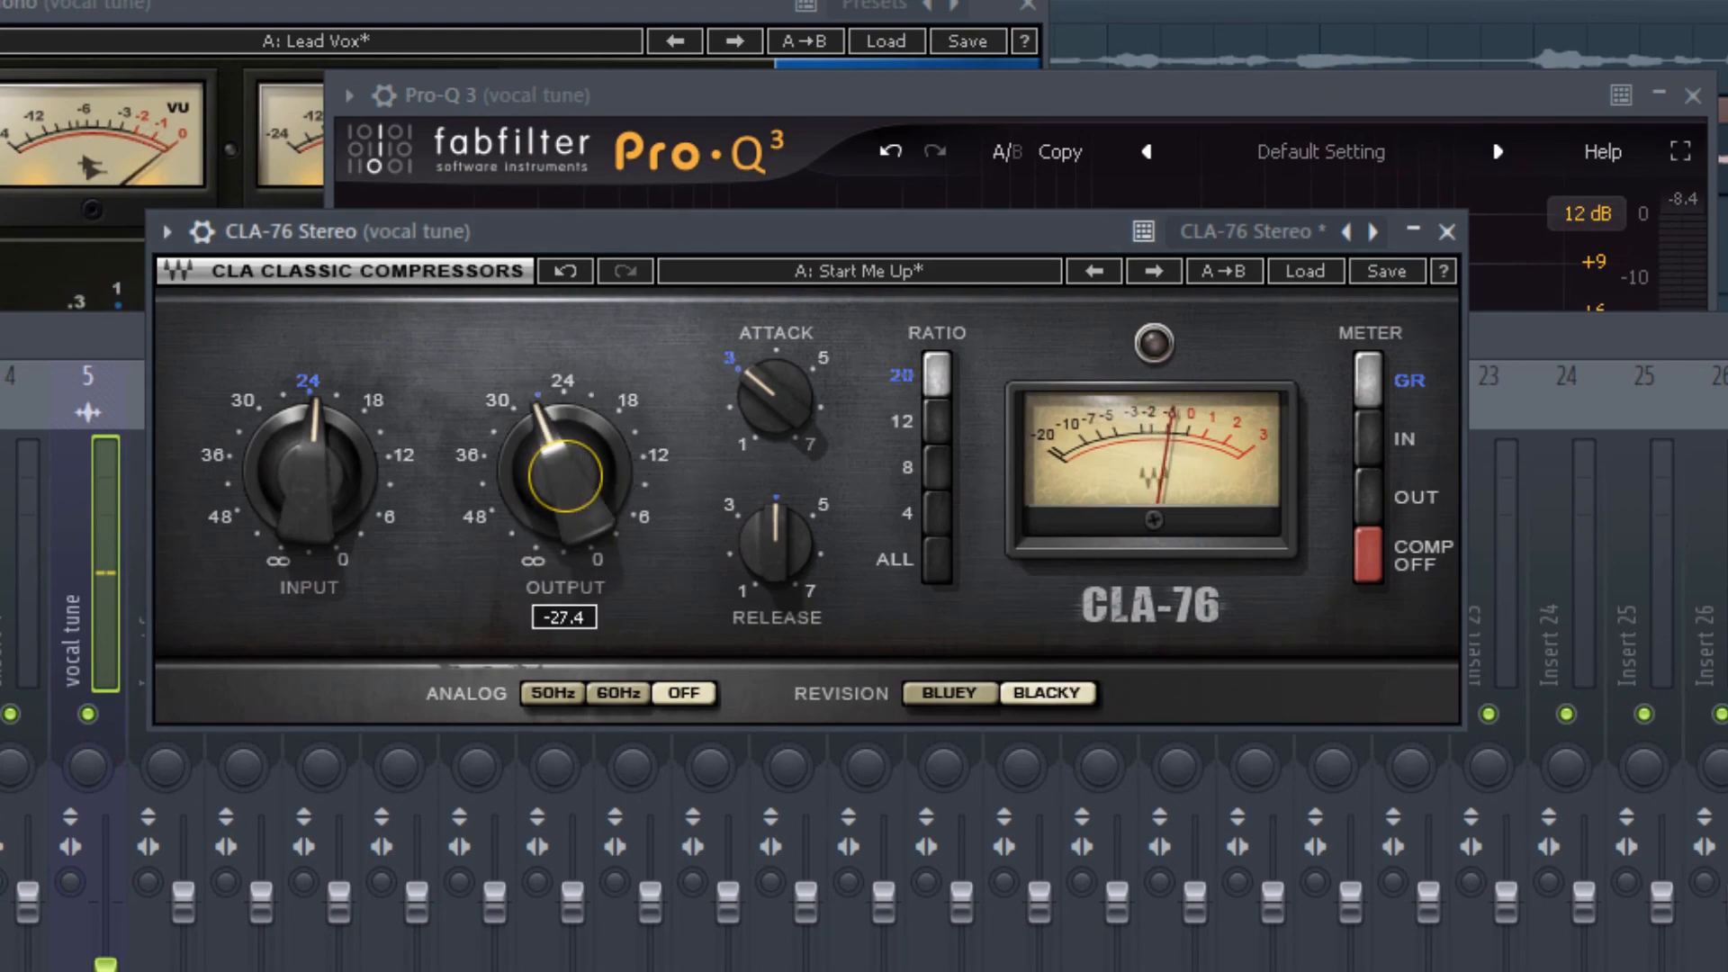
click(1663, 385)
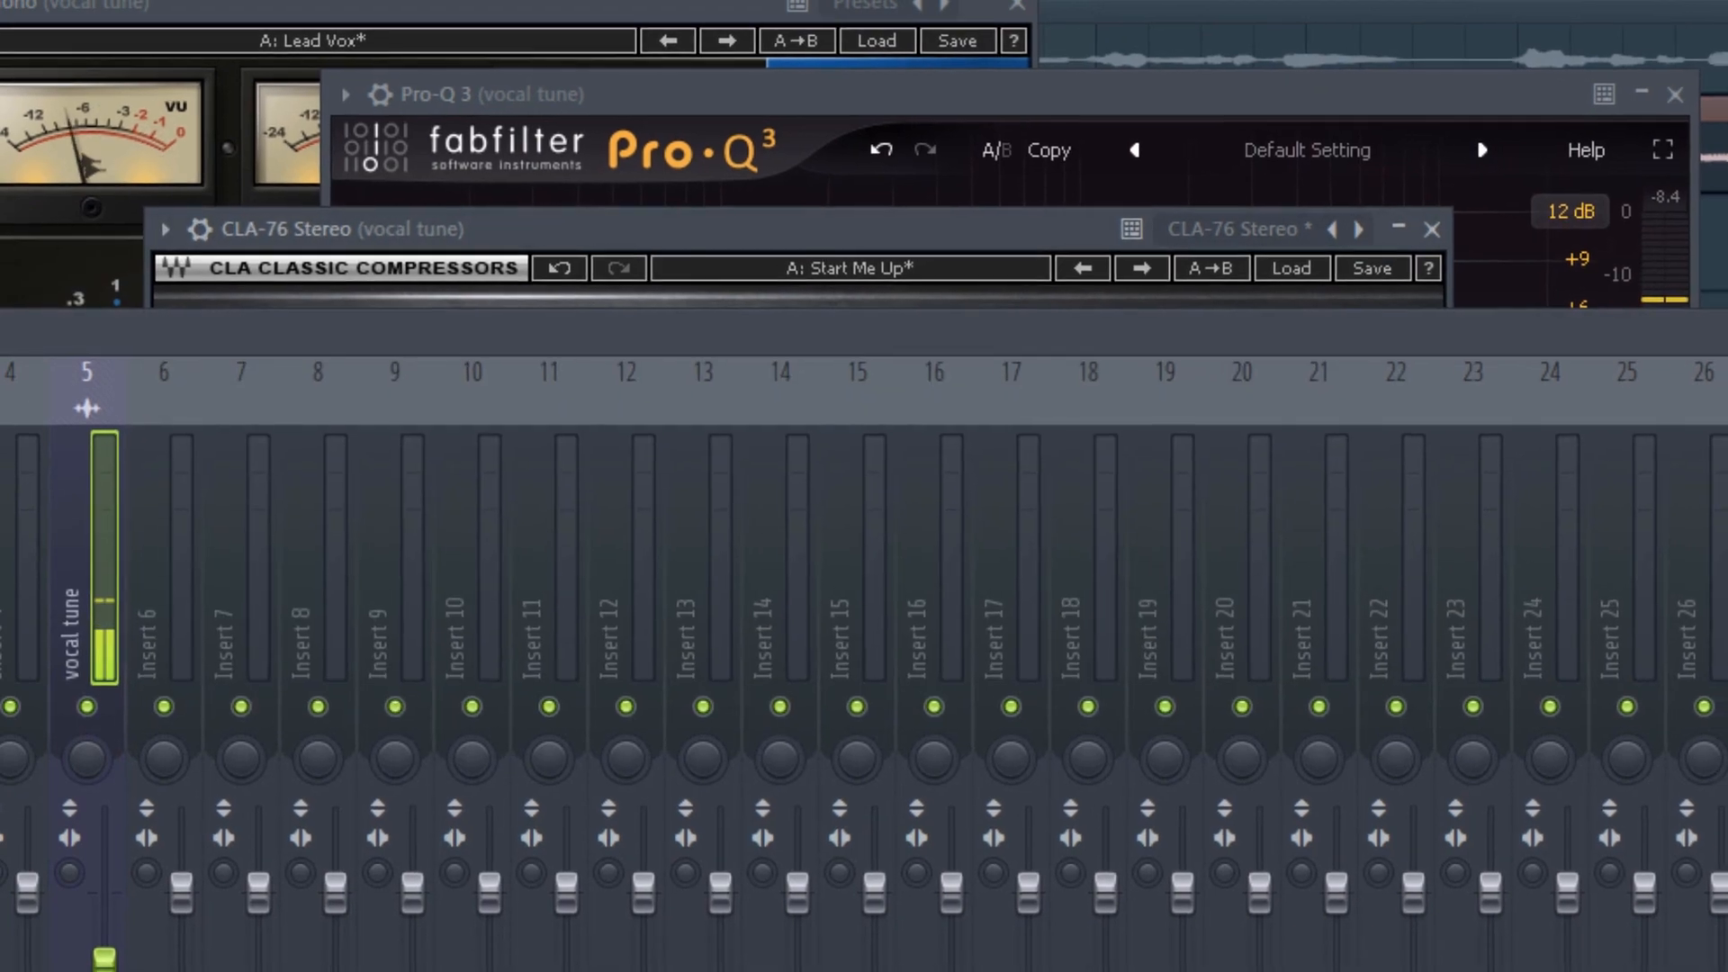
click(642, 232)
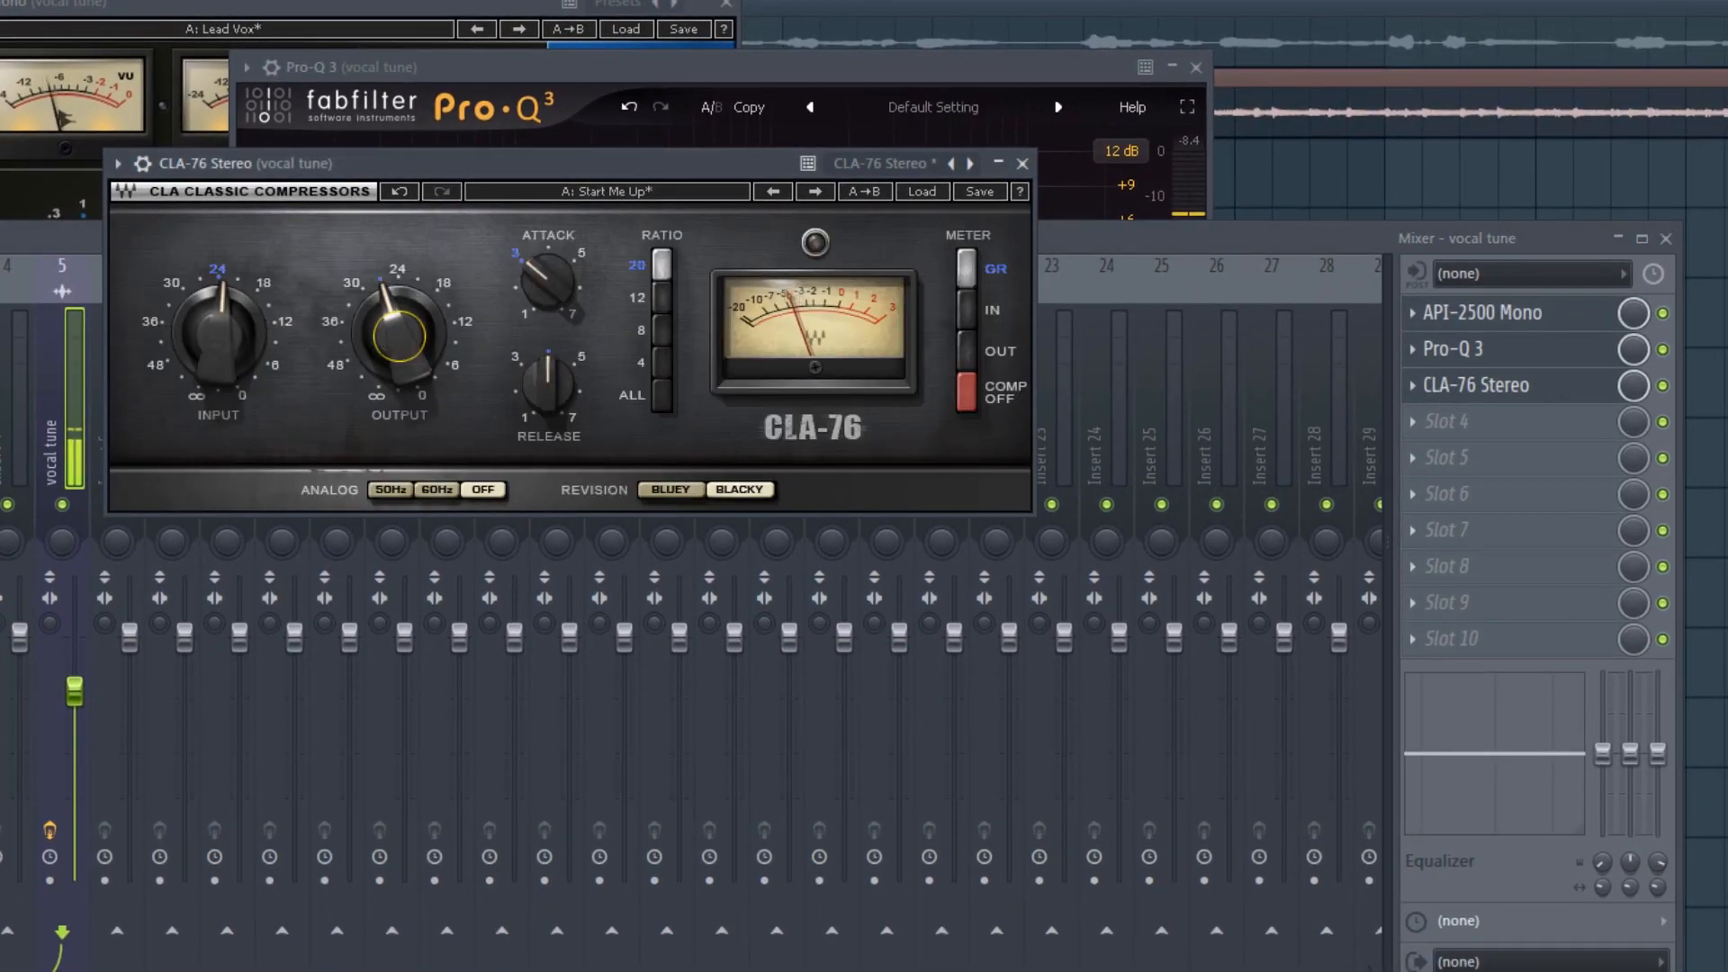
click(1674, 392)
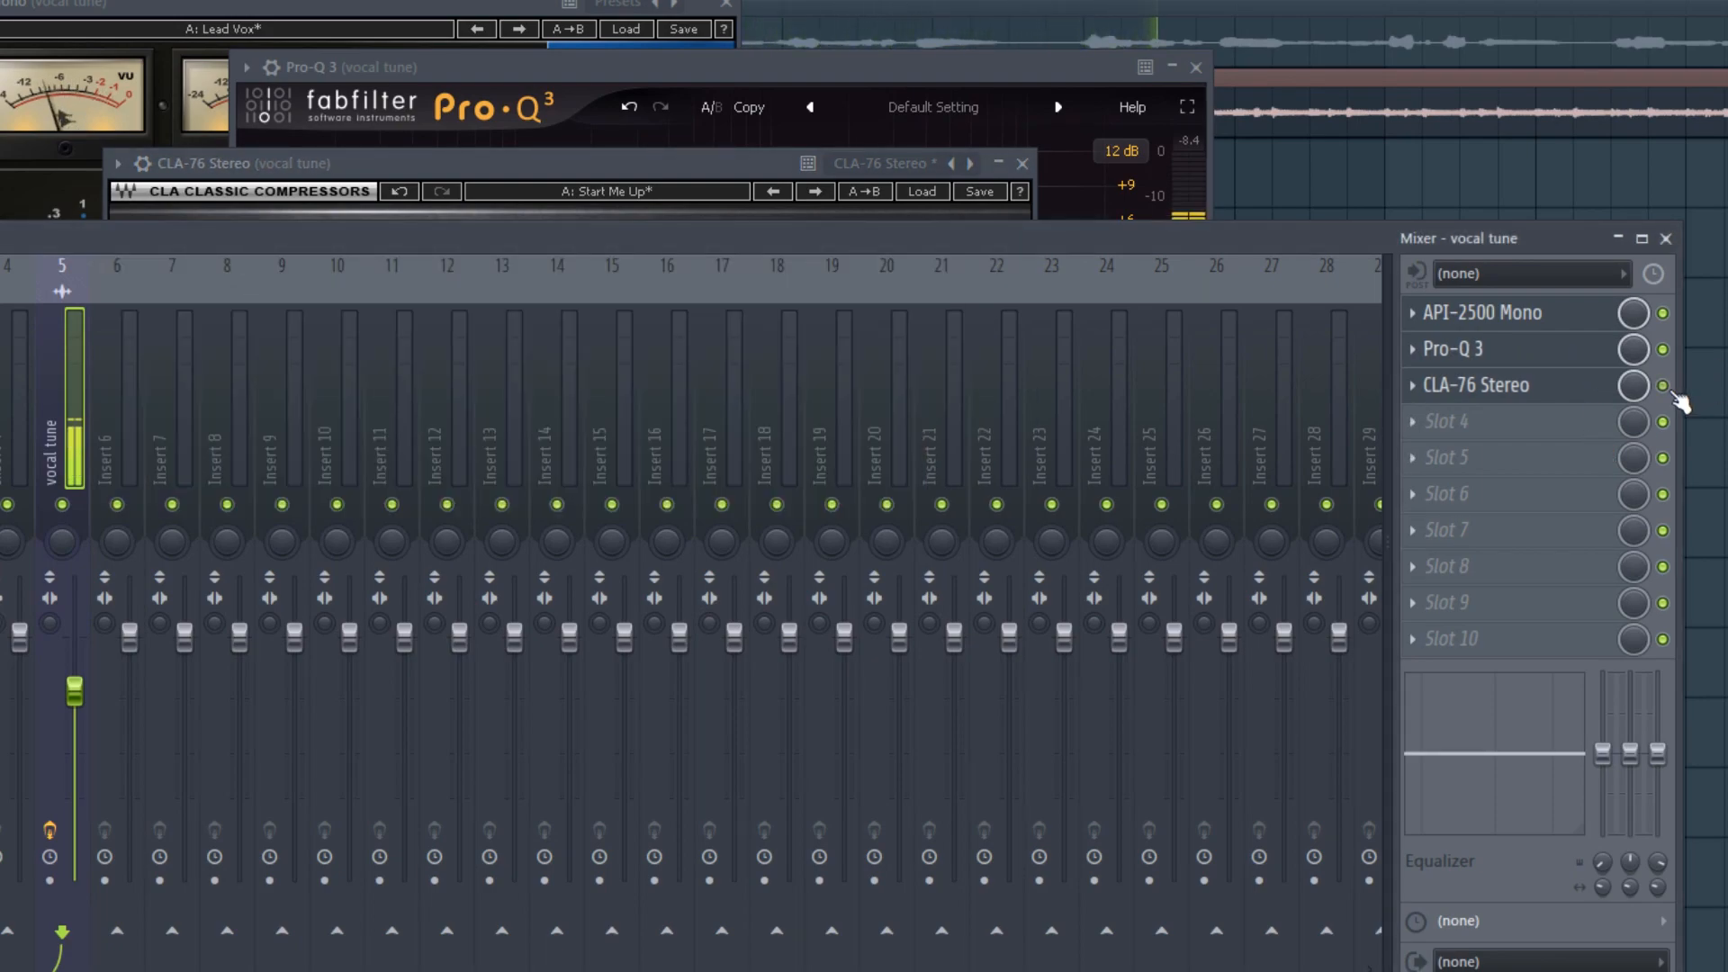
click(704, 165)
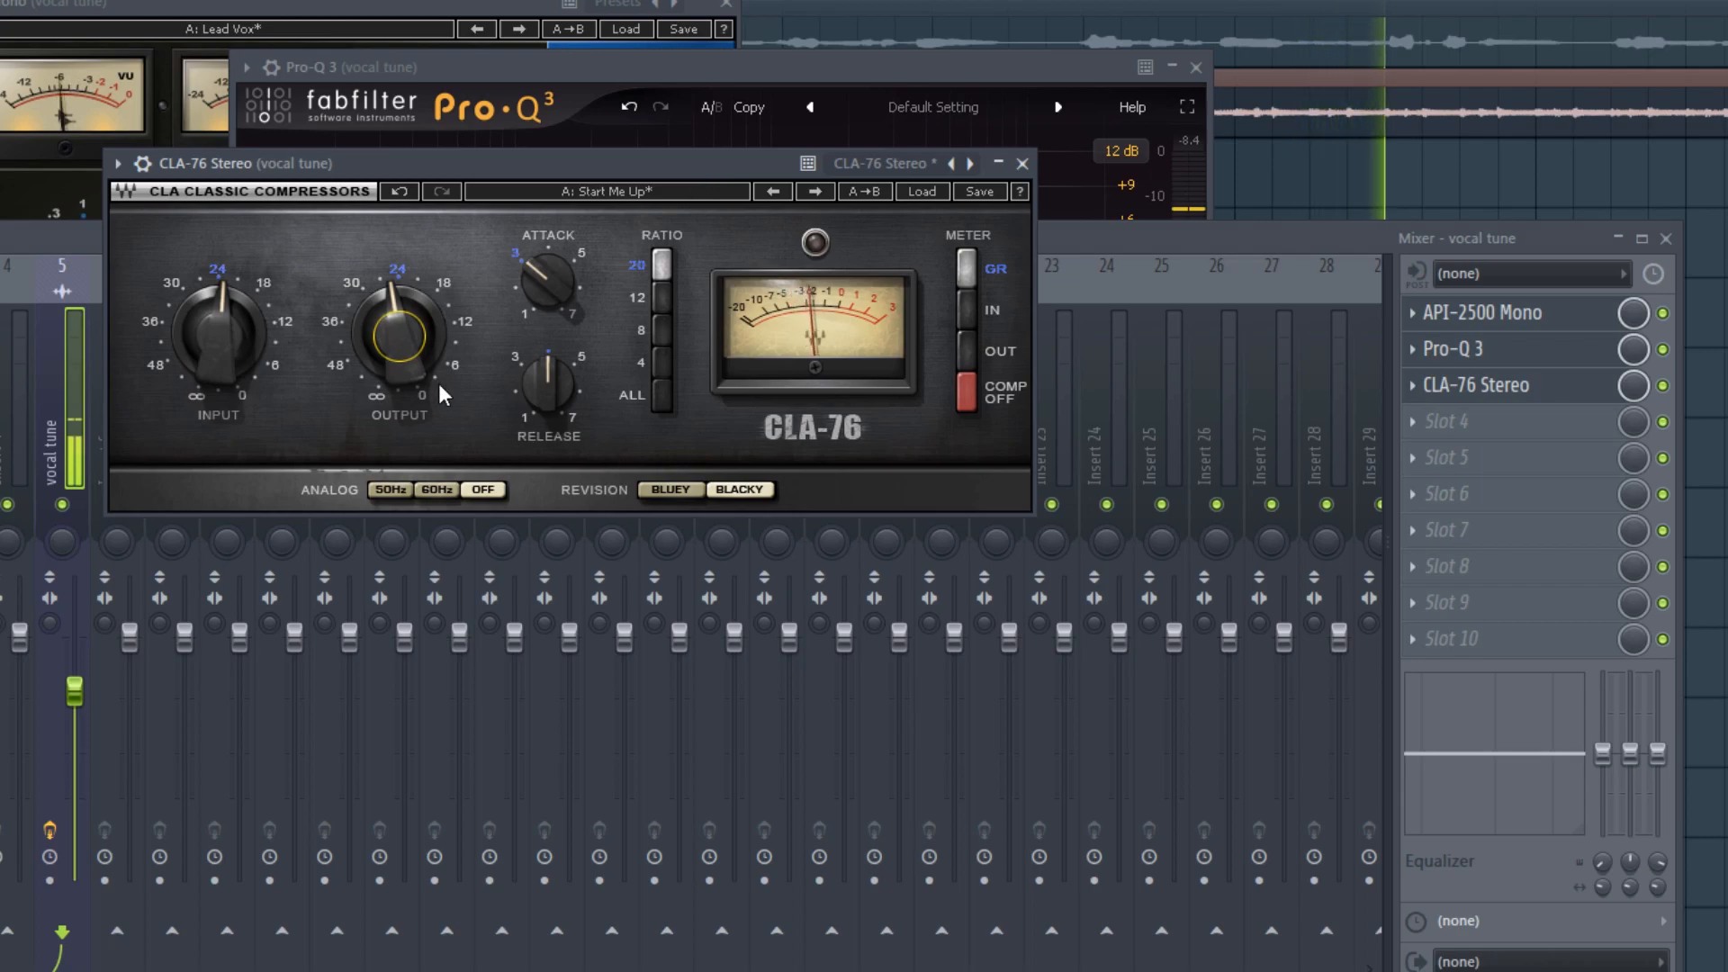
drag(385, 345, 386, 342)
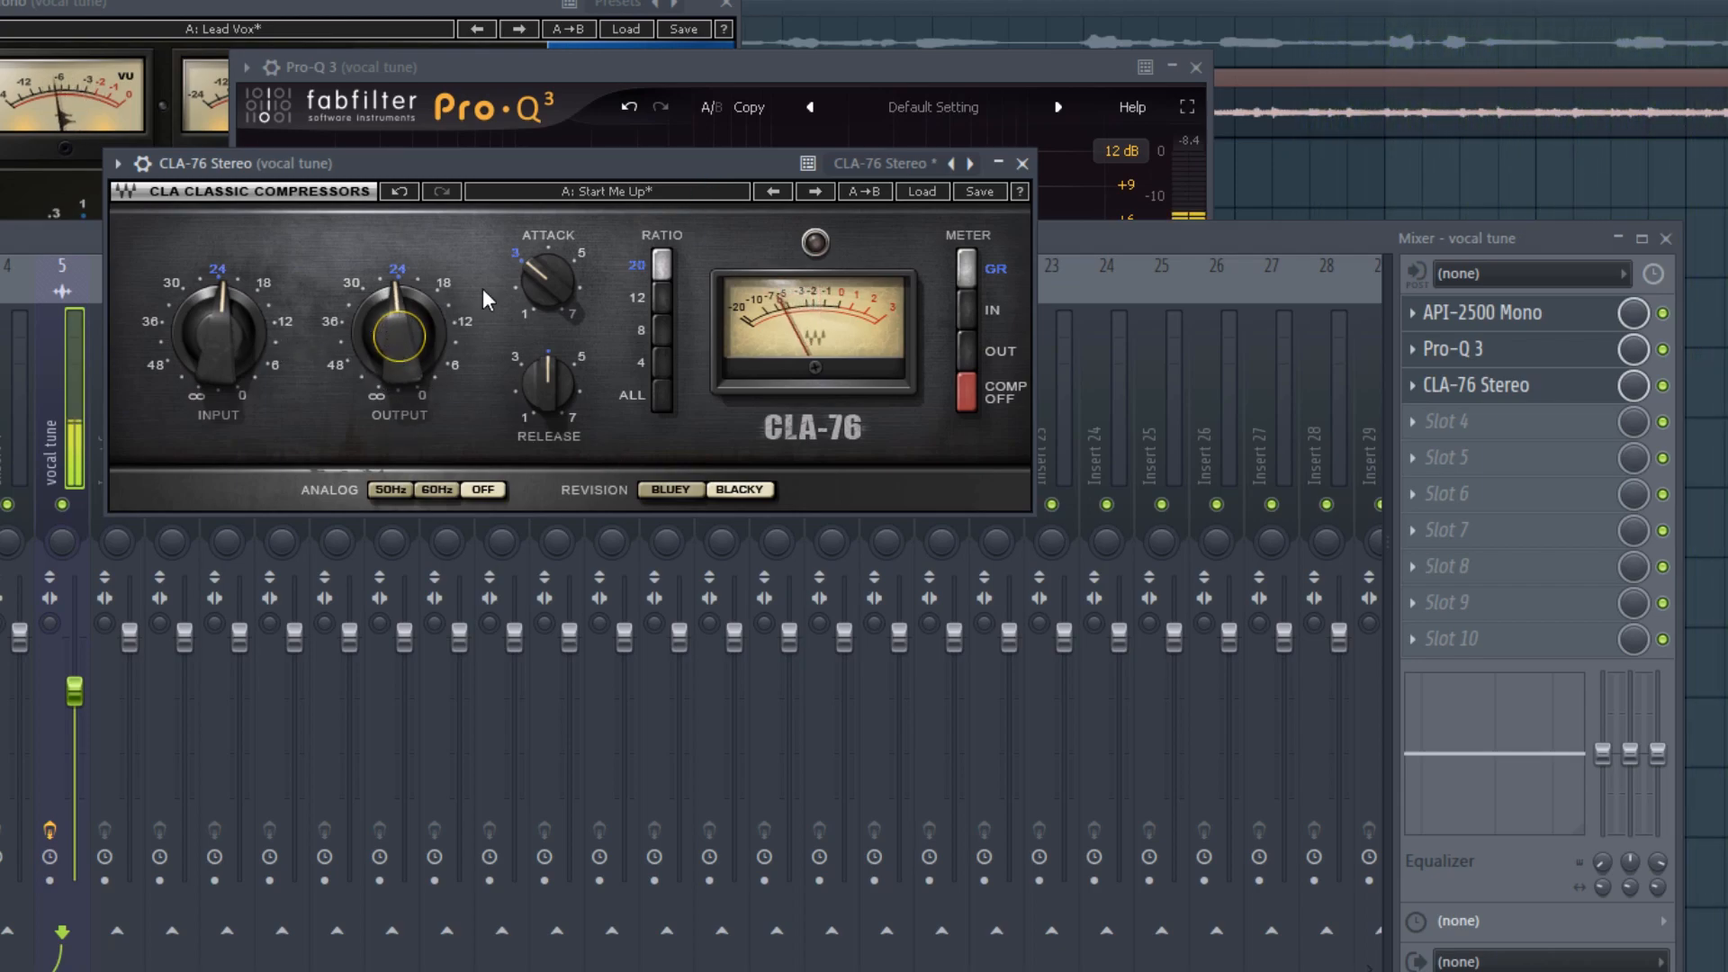
Set the CLA-76 attack to 3.58 and adjust its release.
drag(545, 288, 544, 270)
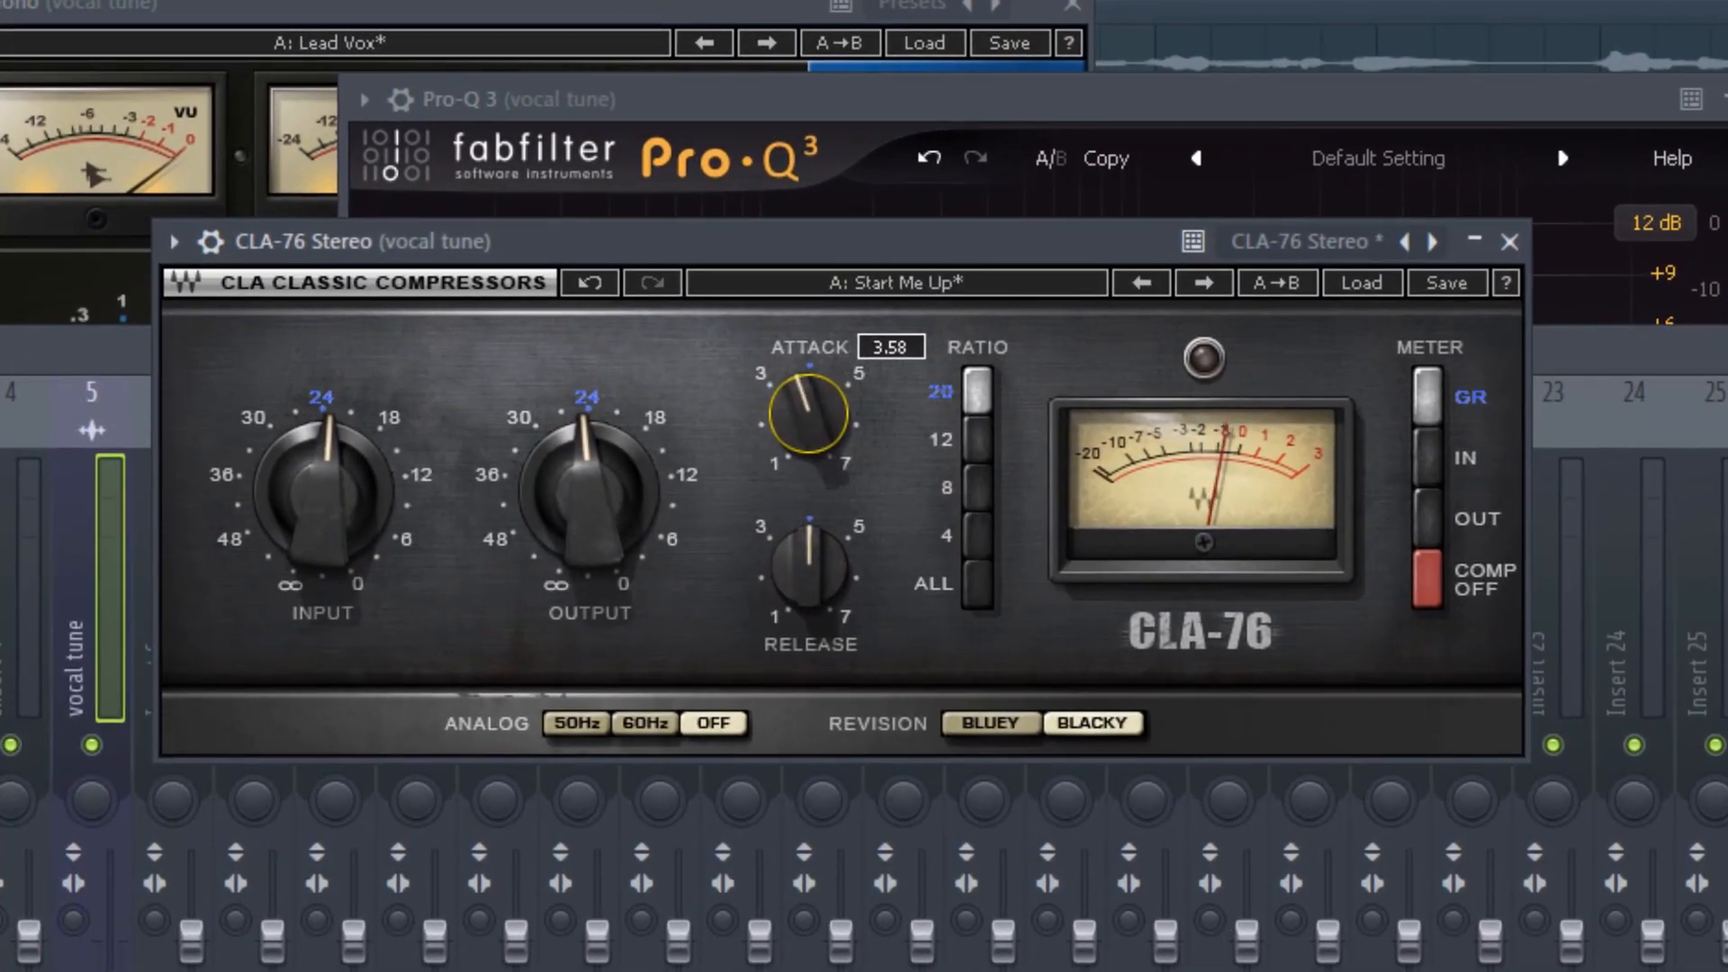
drag(823, 543, 808, 560)
Load Decapitator into slot 4 of the vocal tune mixer track and raise its Drive to about 4.
click(1287, 489)
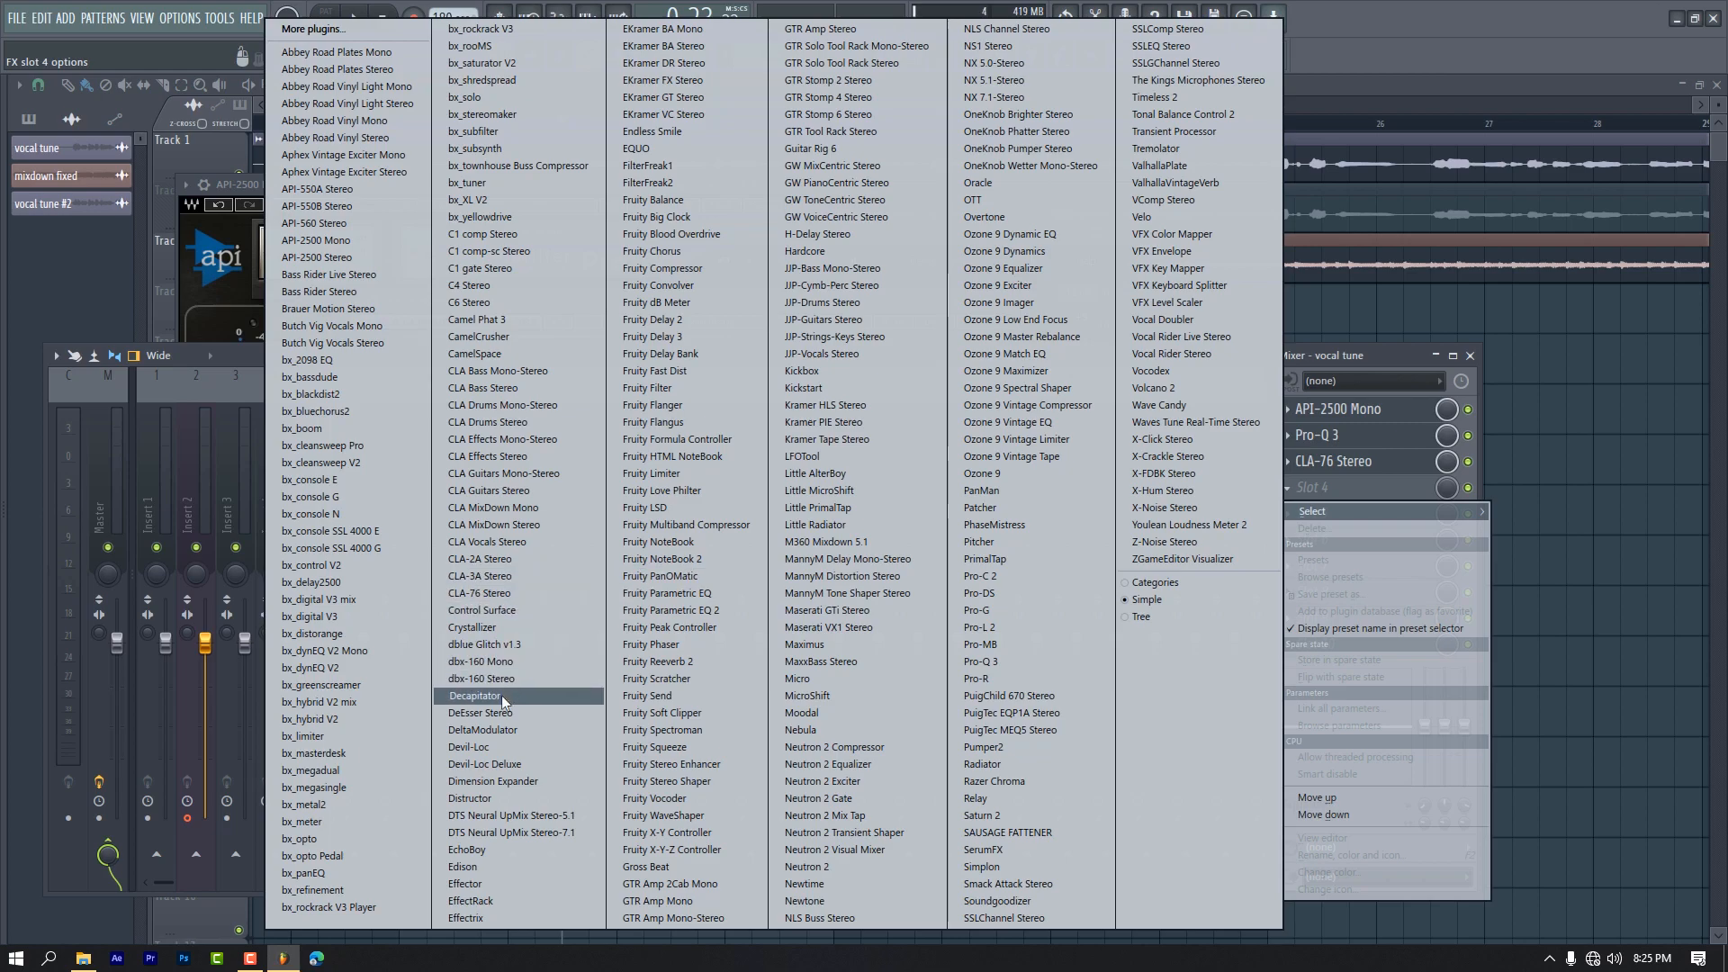
click(476, 696)
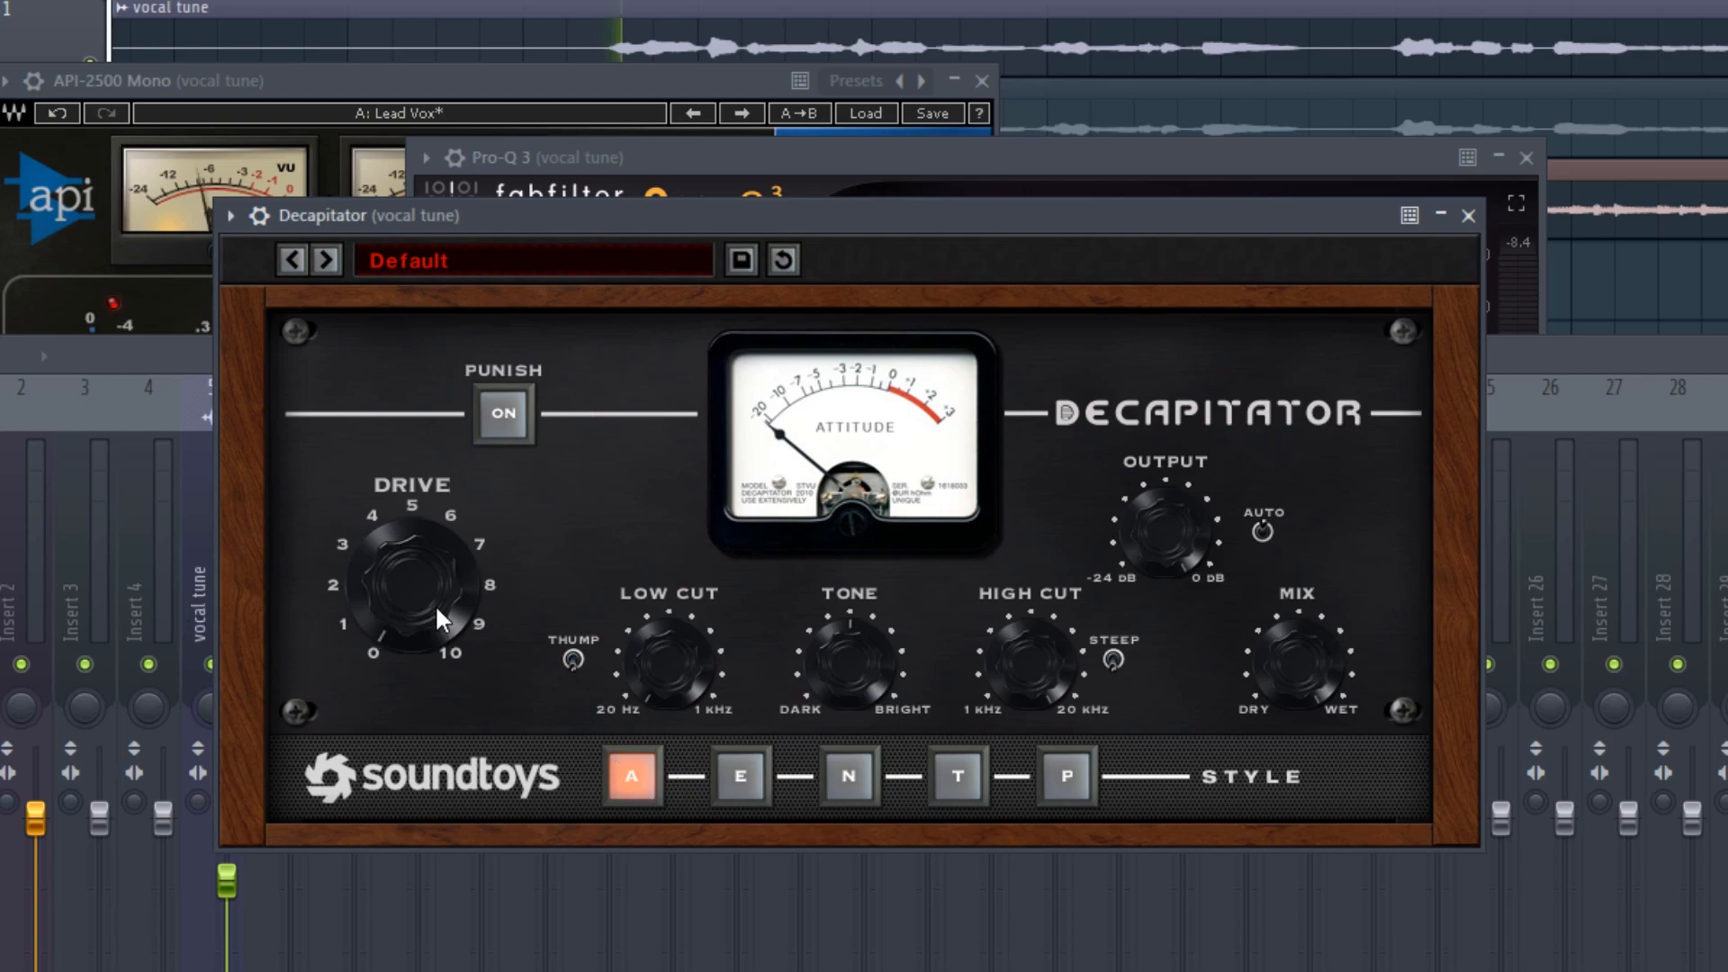
mouse_move(427, 591)
mouse_down()
mouse_move(425, 511)
mouse_move(425, 565)
mouse_up()
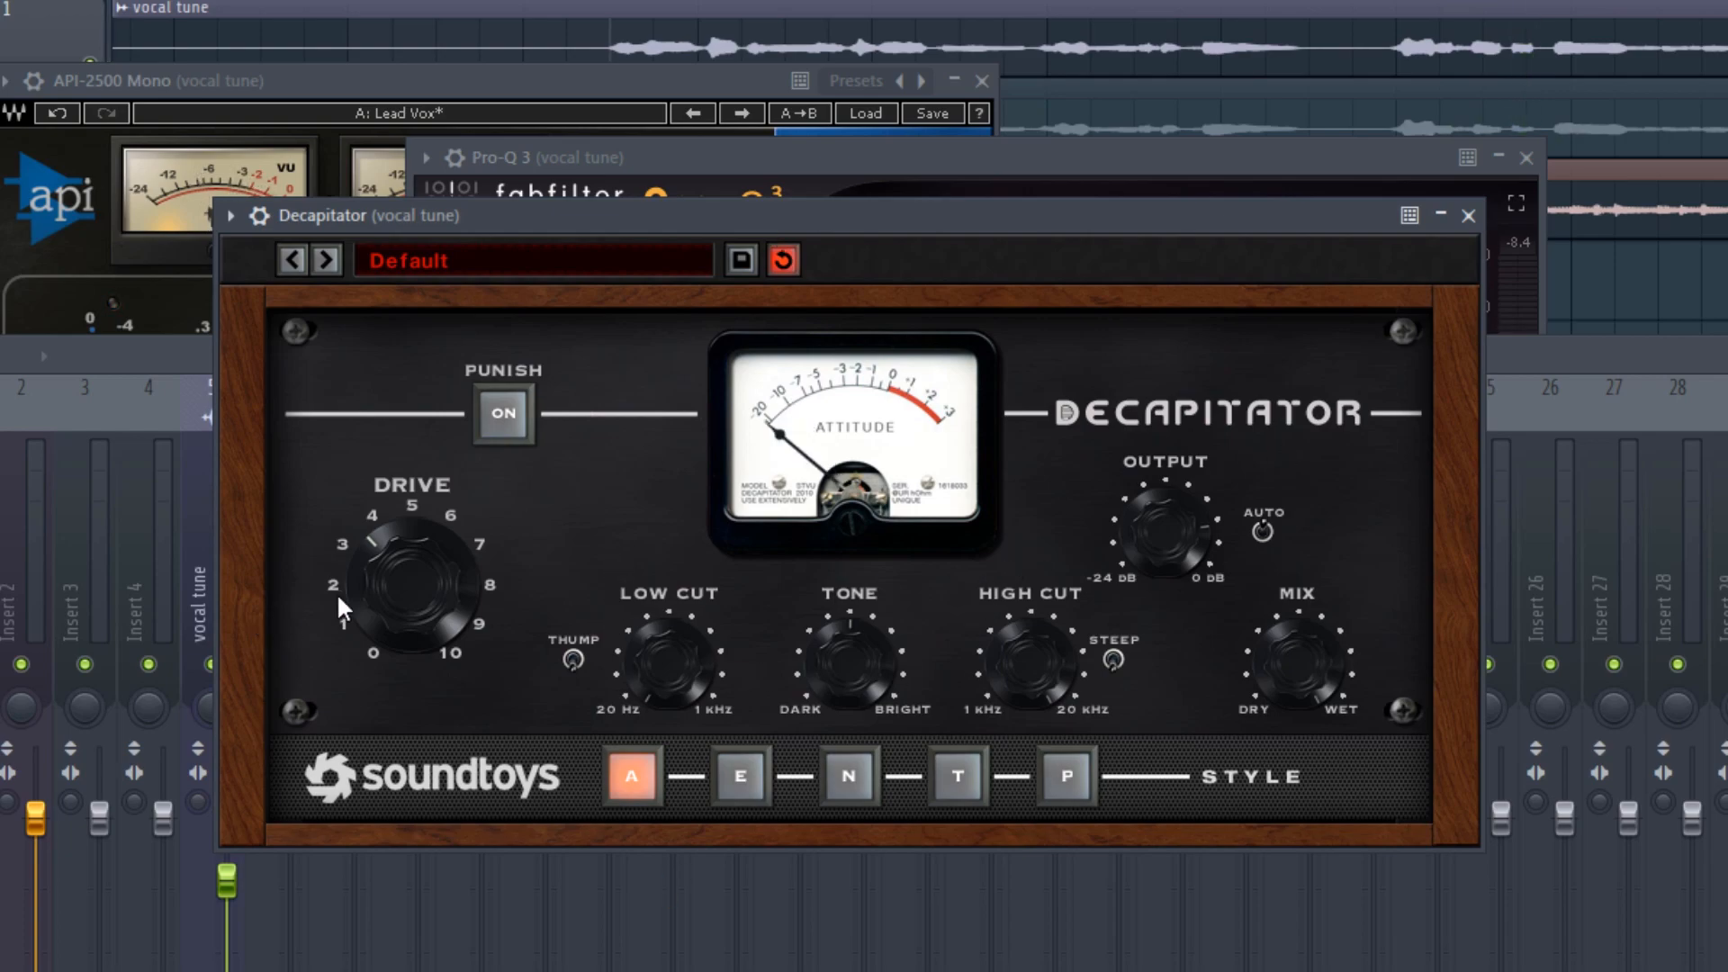
drag(378, 581, 387, 554)
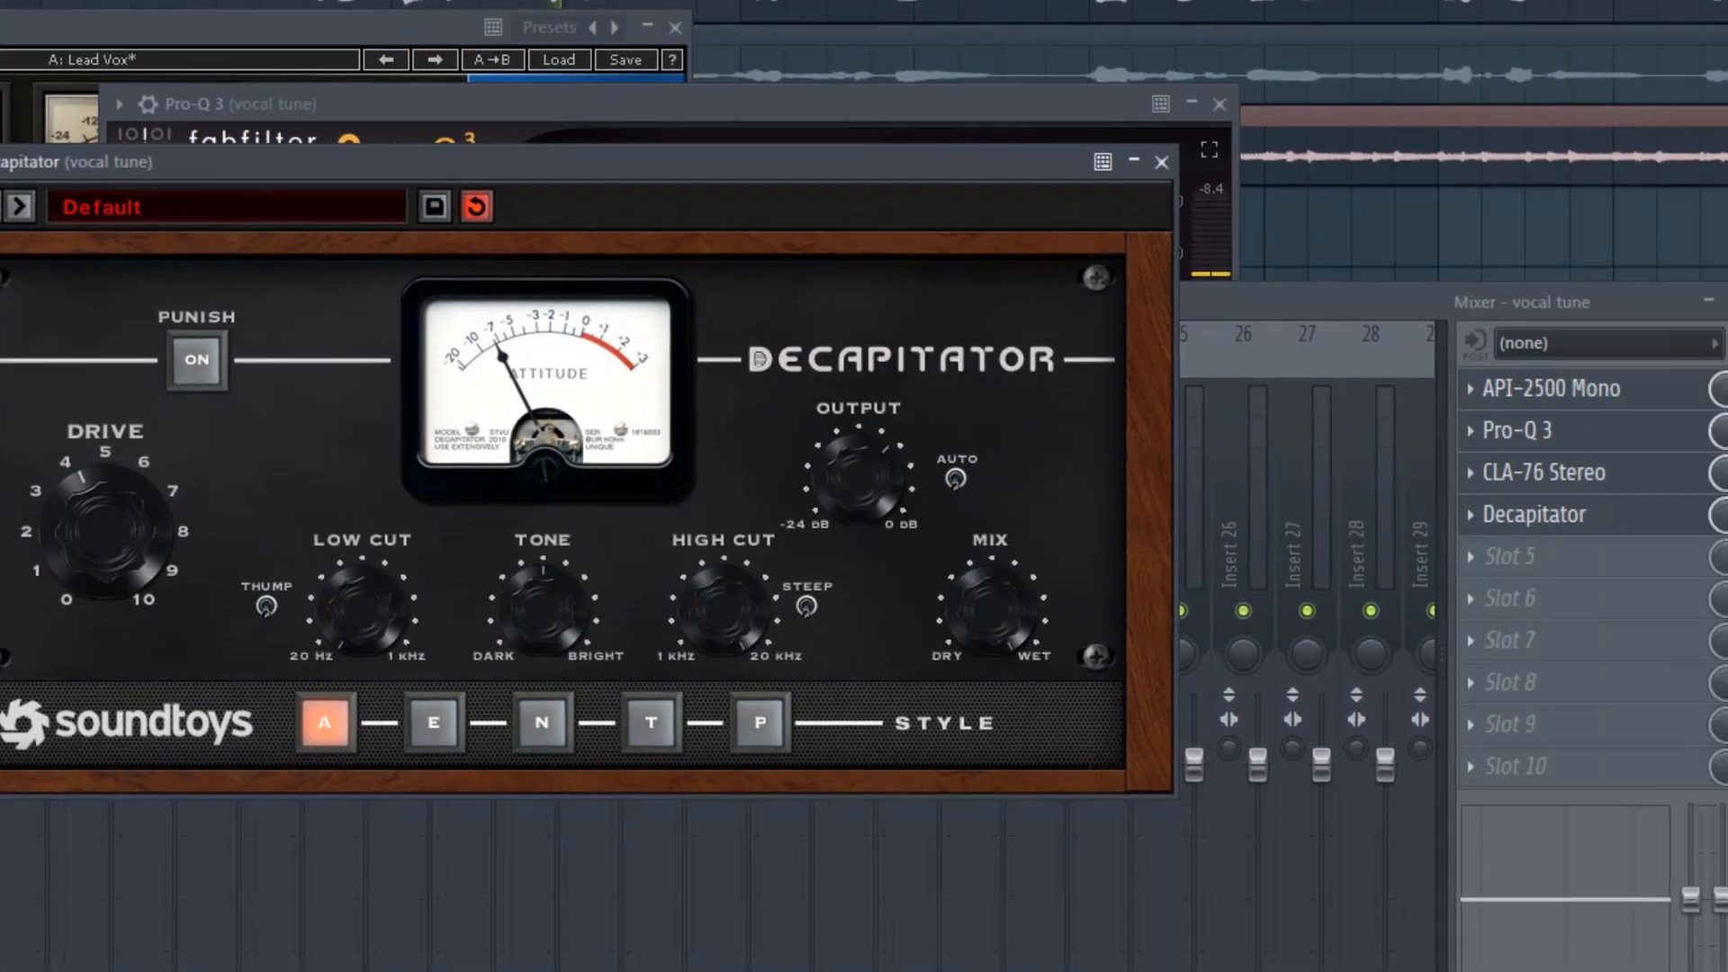
Compare the vocal playback with Decapitator bypassed and active on the vocal tune track.
click(1311, 437)
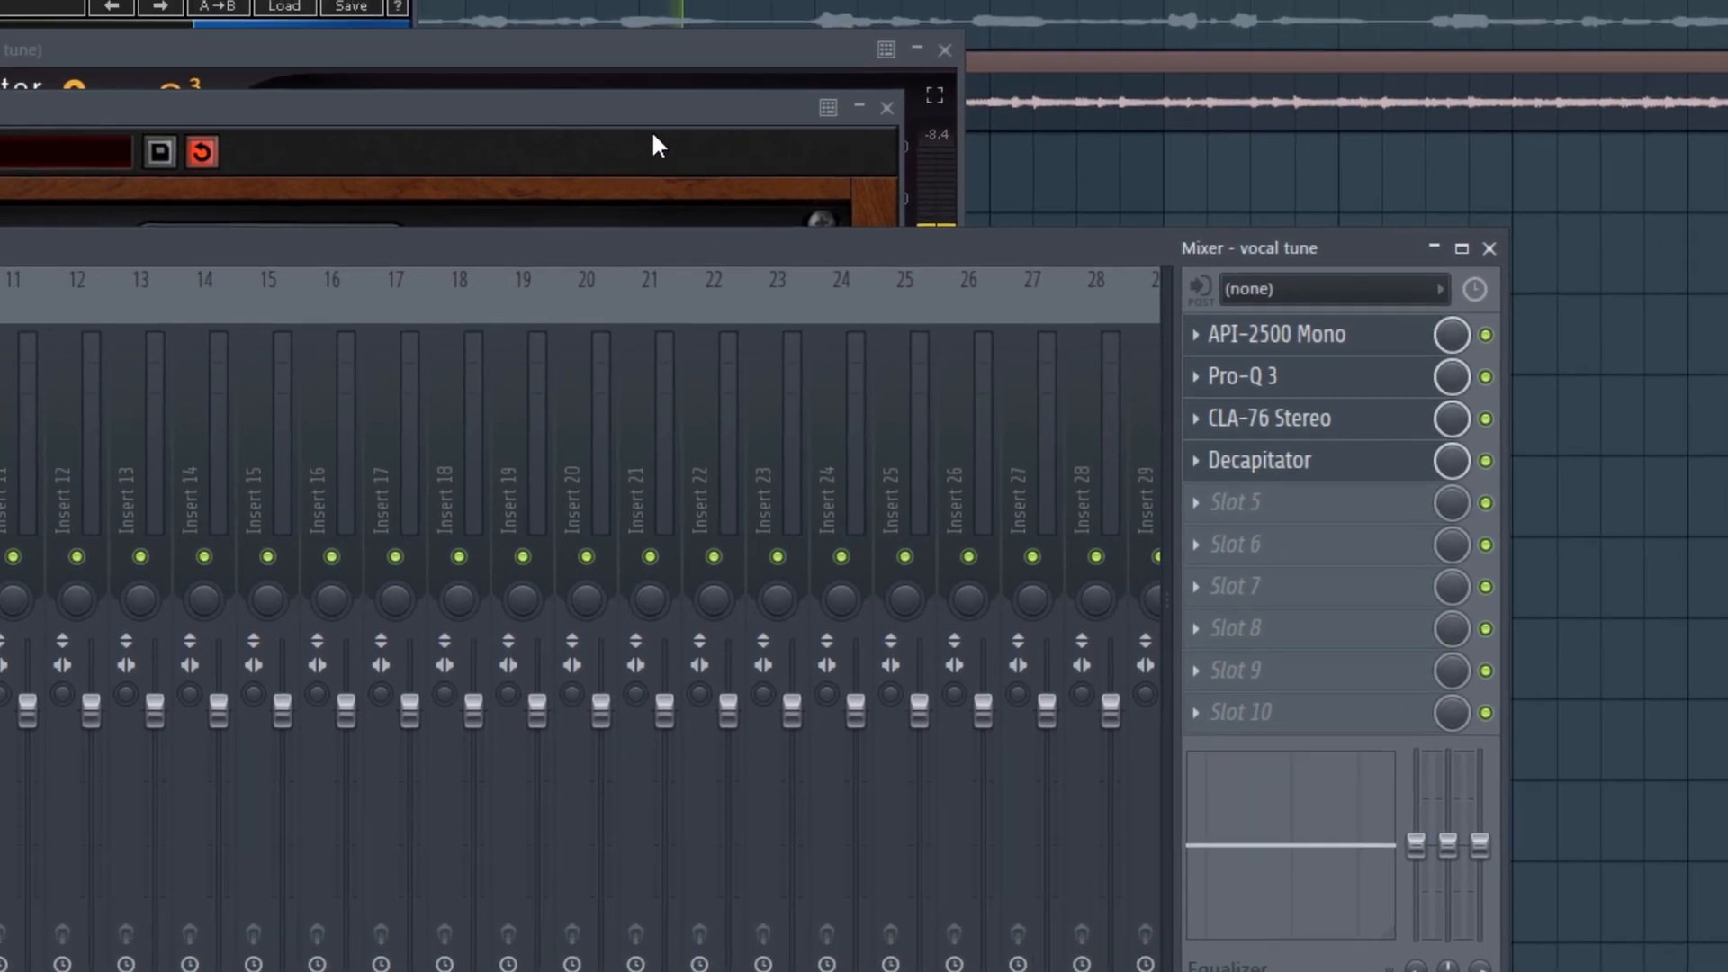
click(474, 120)
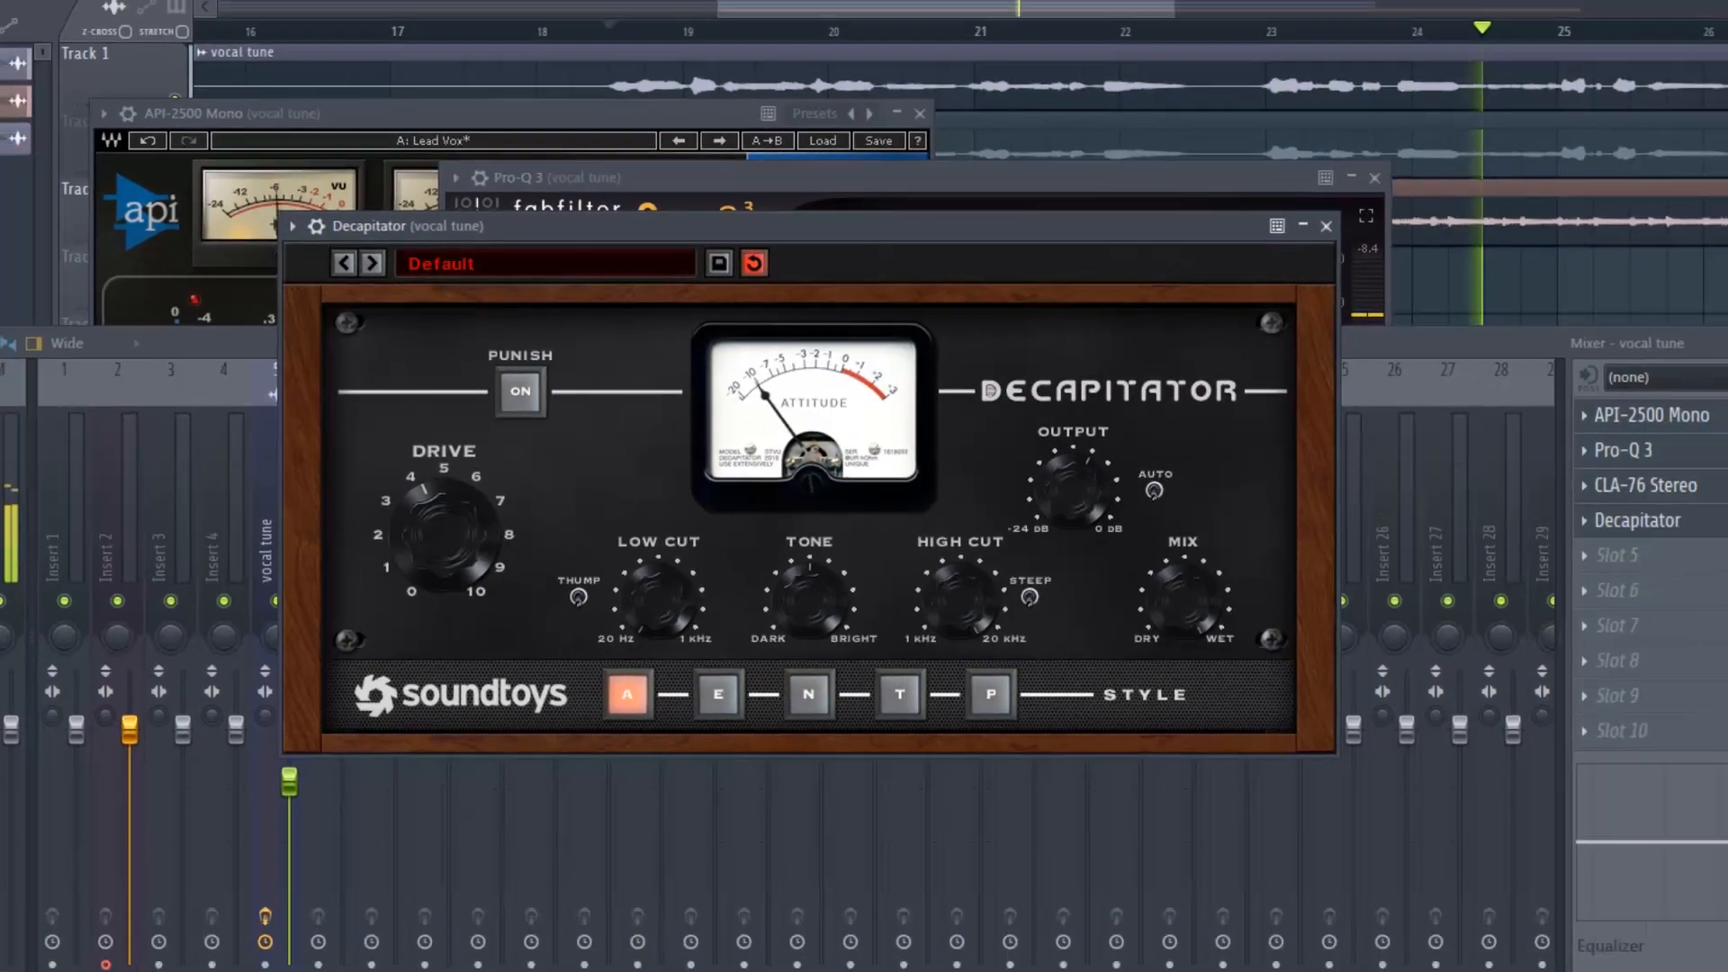
click(1470, 488)
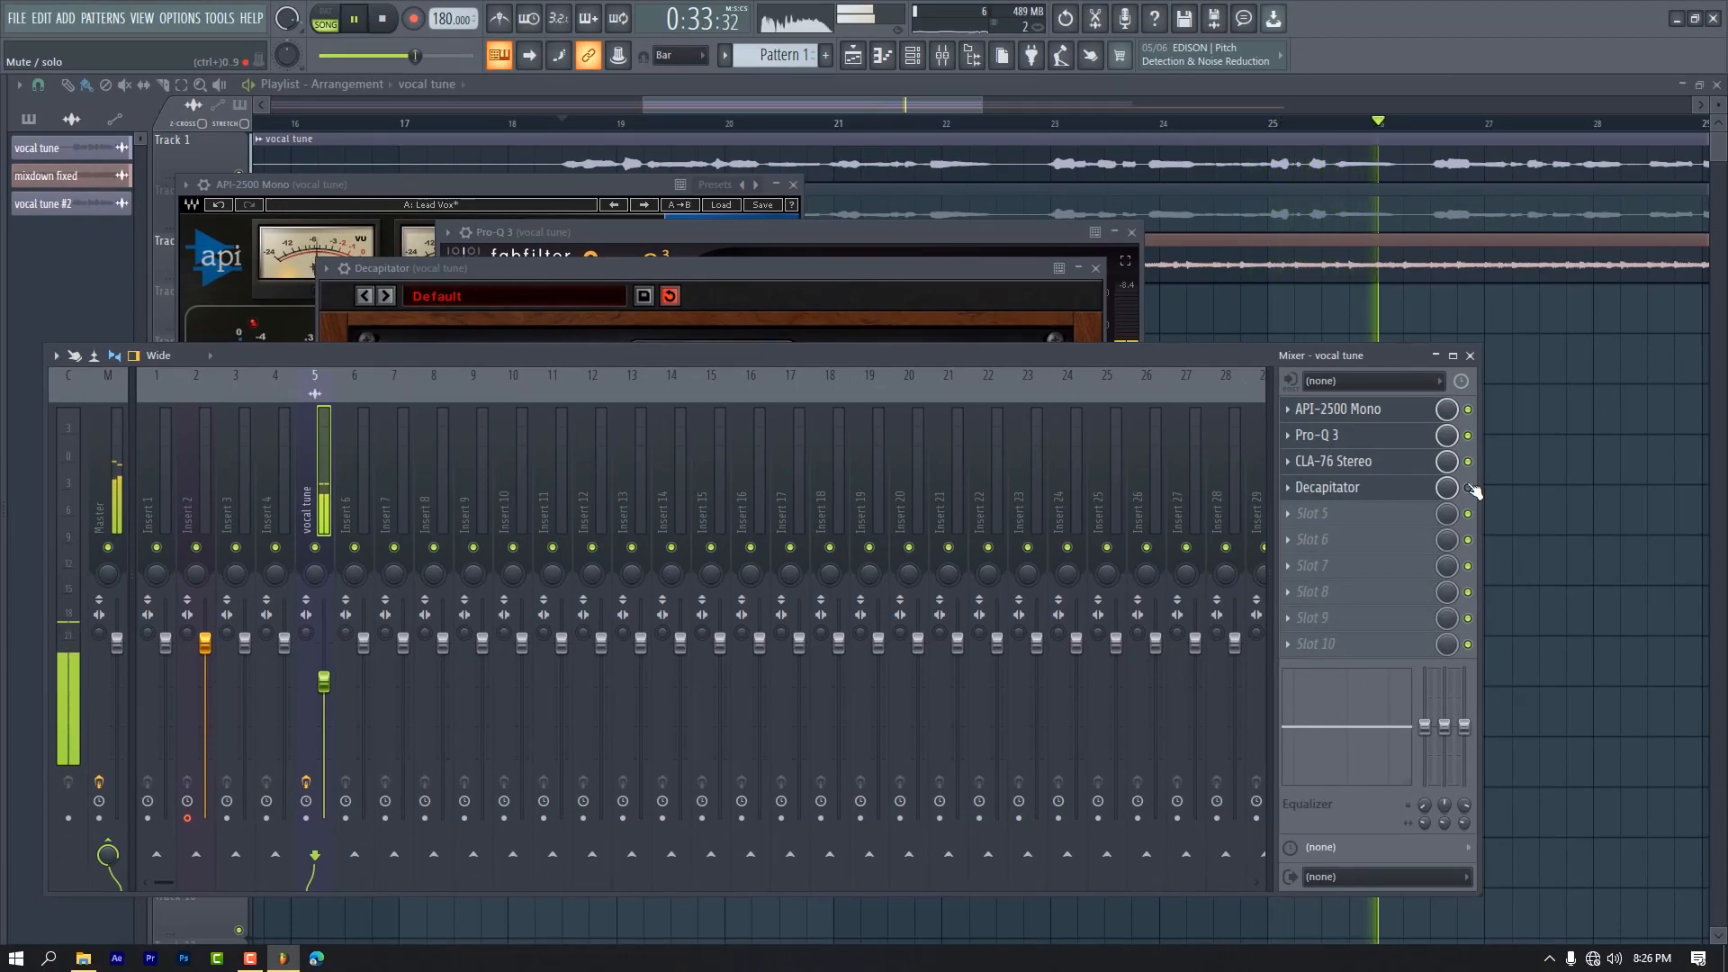
Bring Decapitator forward and turn its Tone slightly towards Bright, leaving its style on A.
click(936, 270)
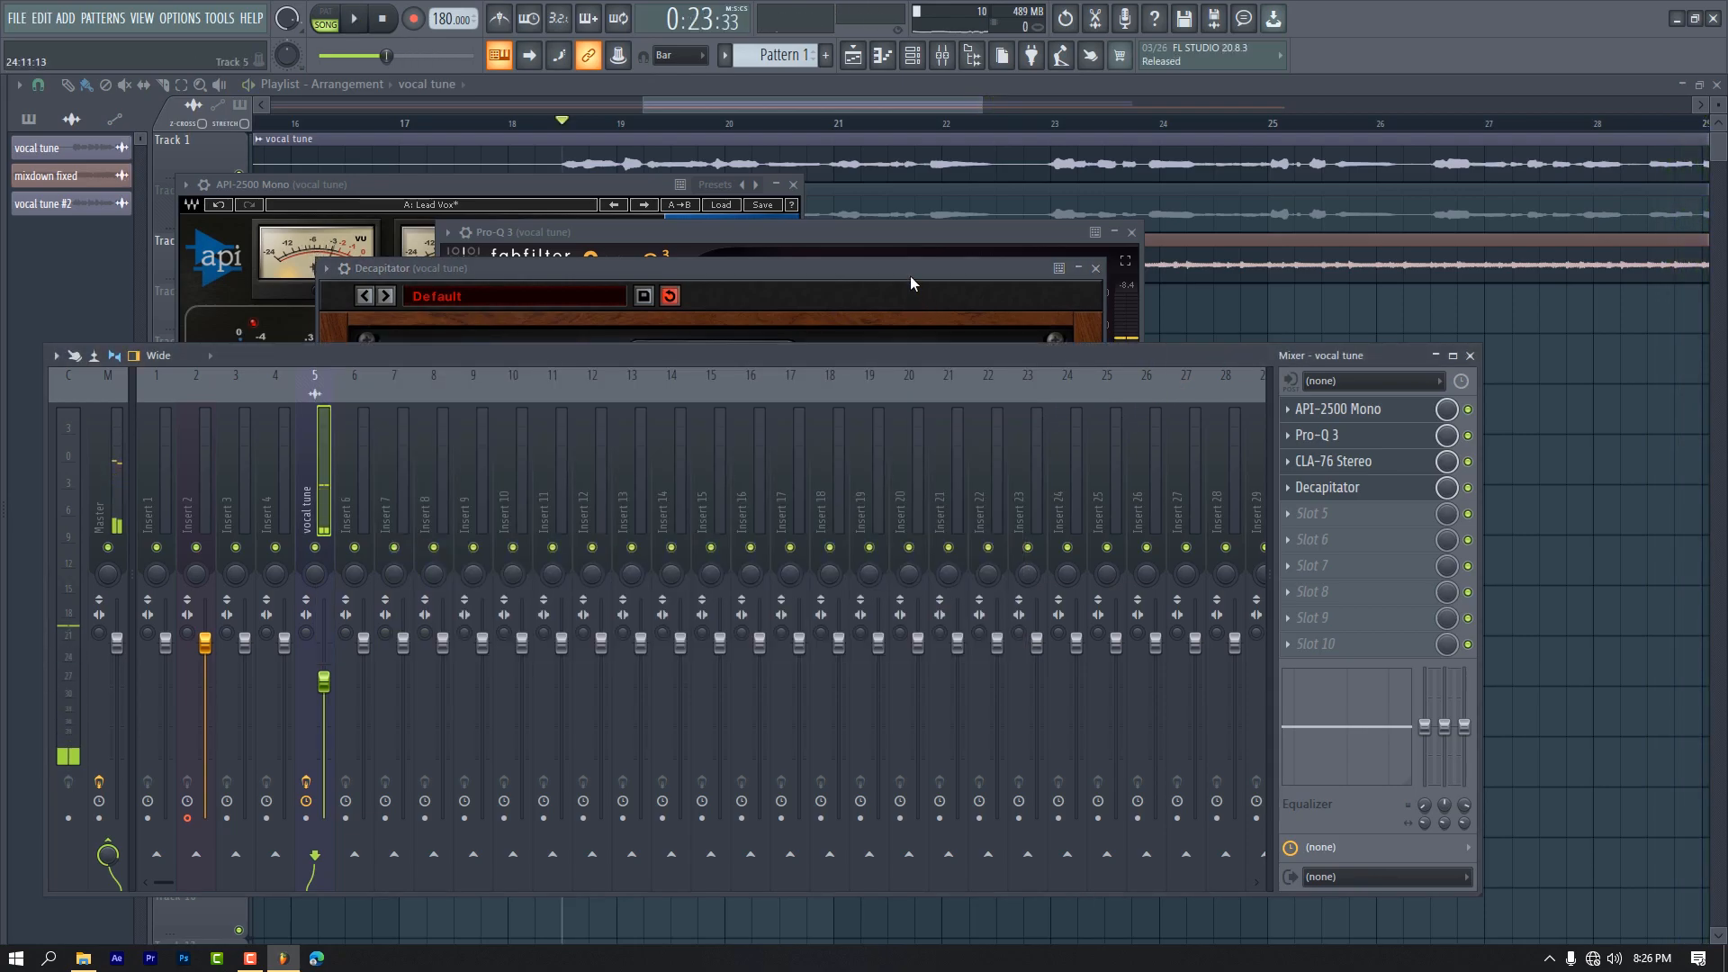
click(910, 273)
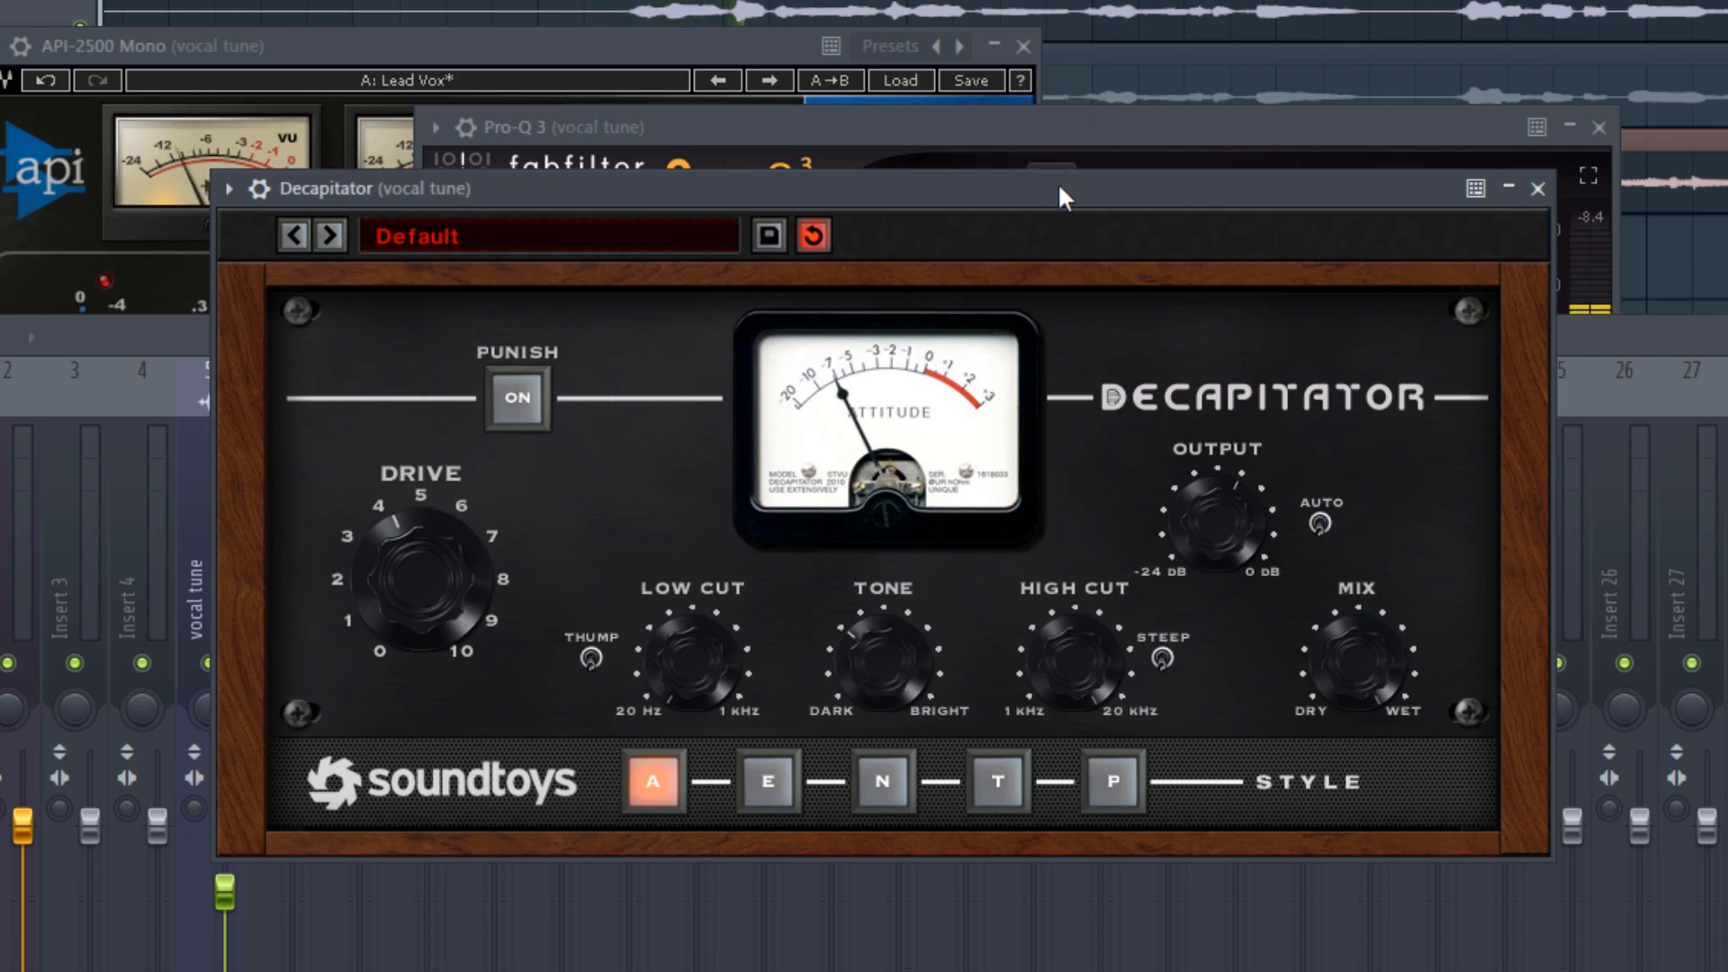
drag(899, 695, 925, 570)
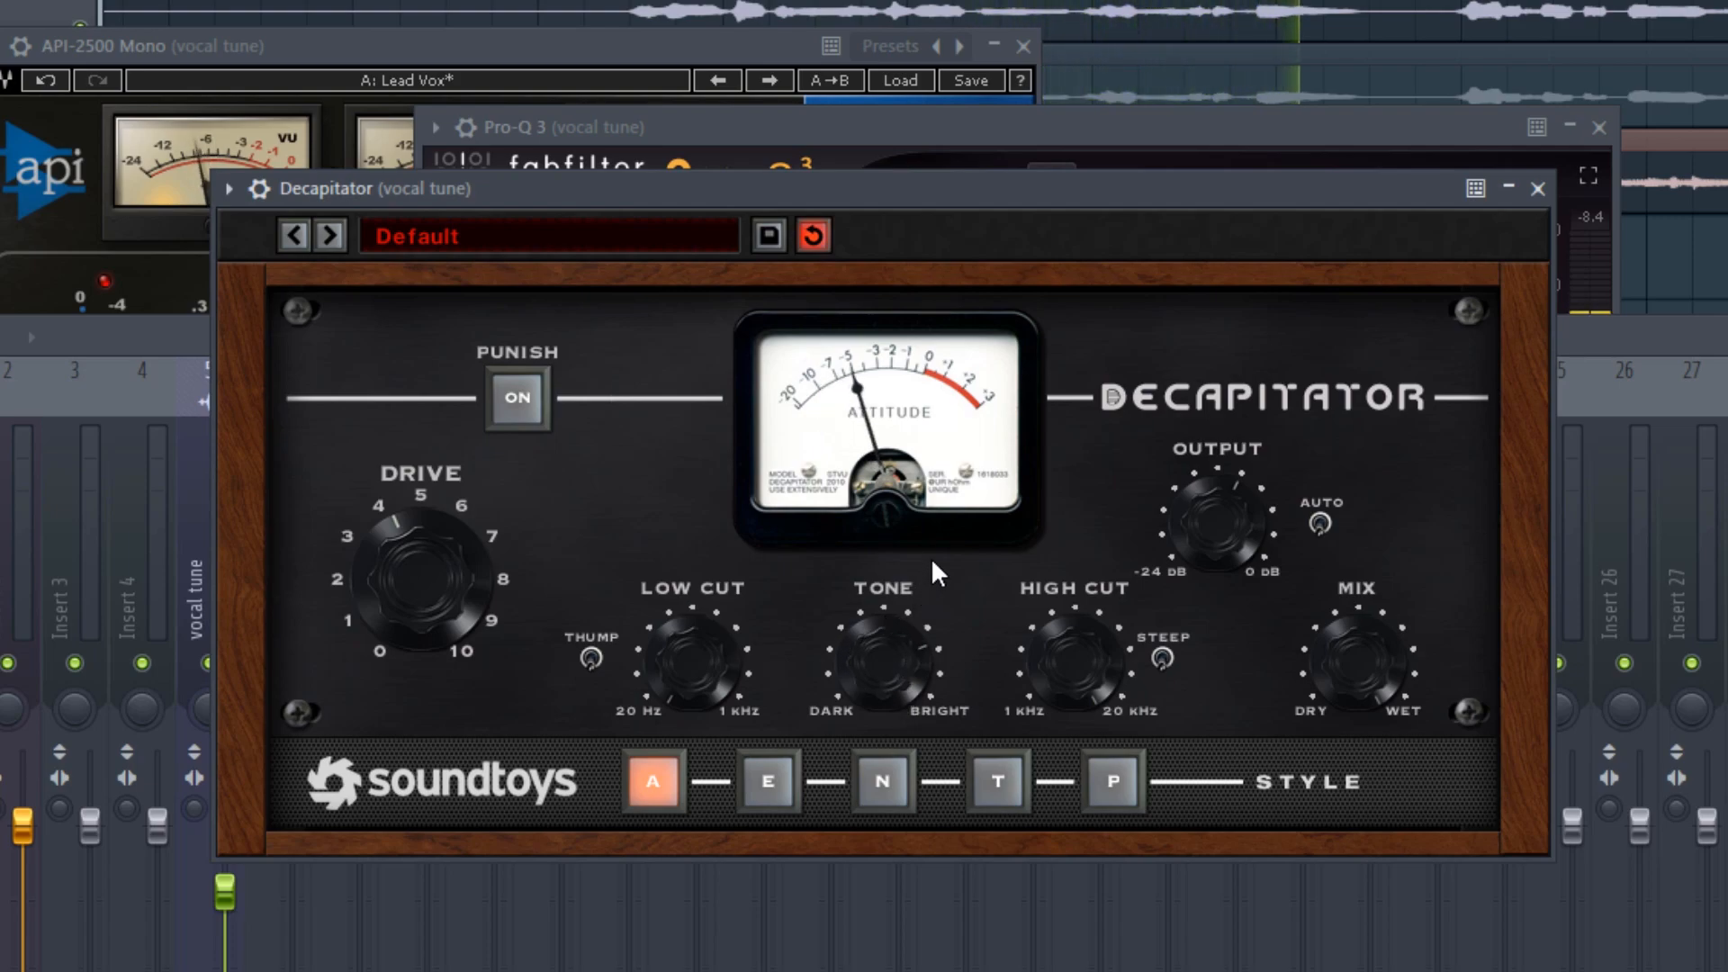
drag(930, 576, 933, 617)
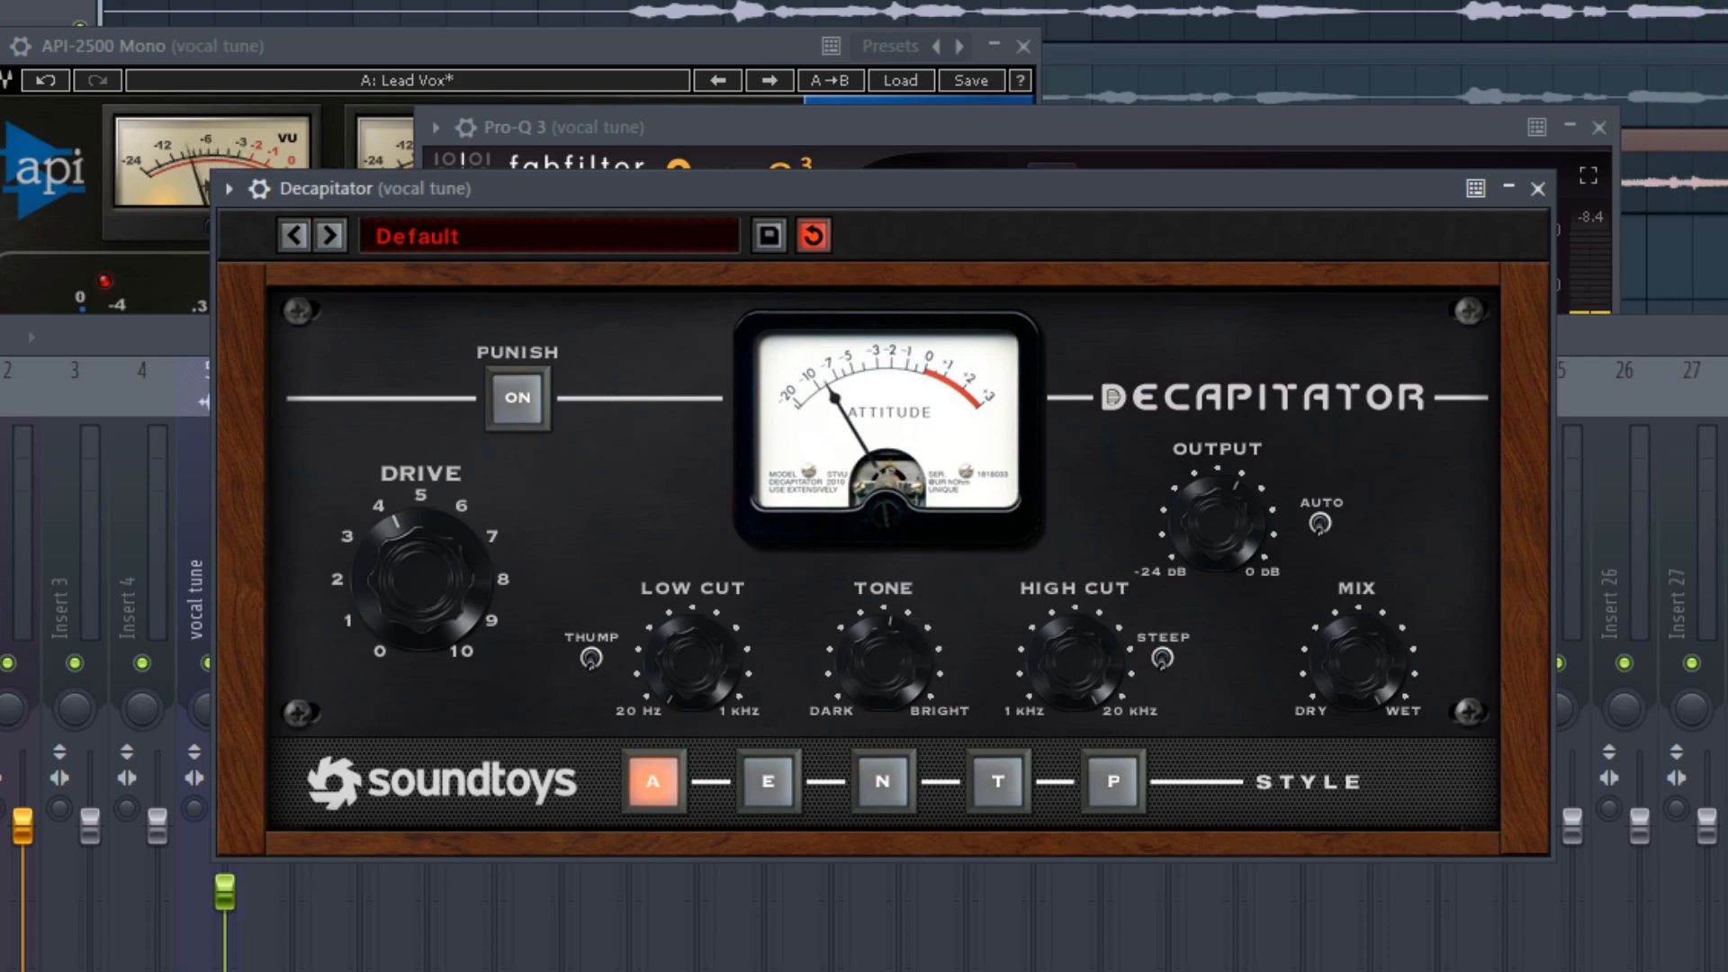
click(1662, 349)
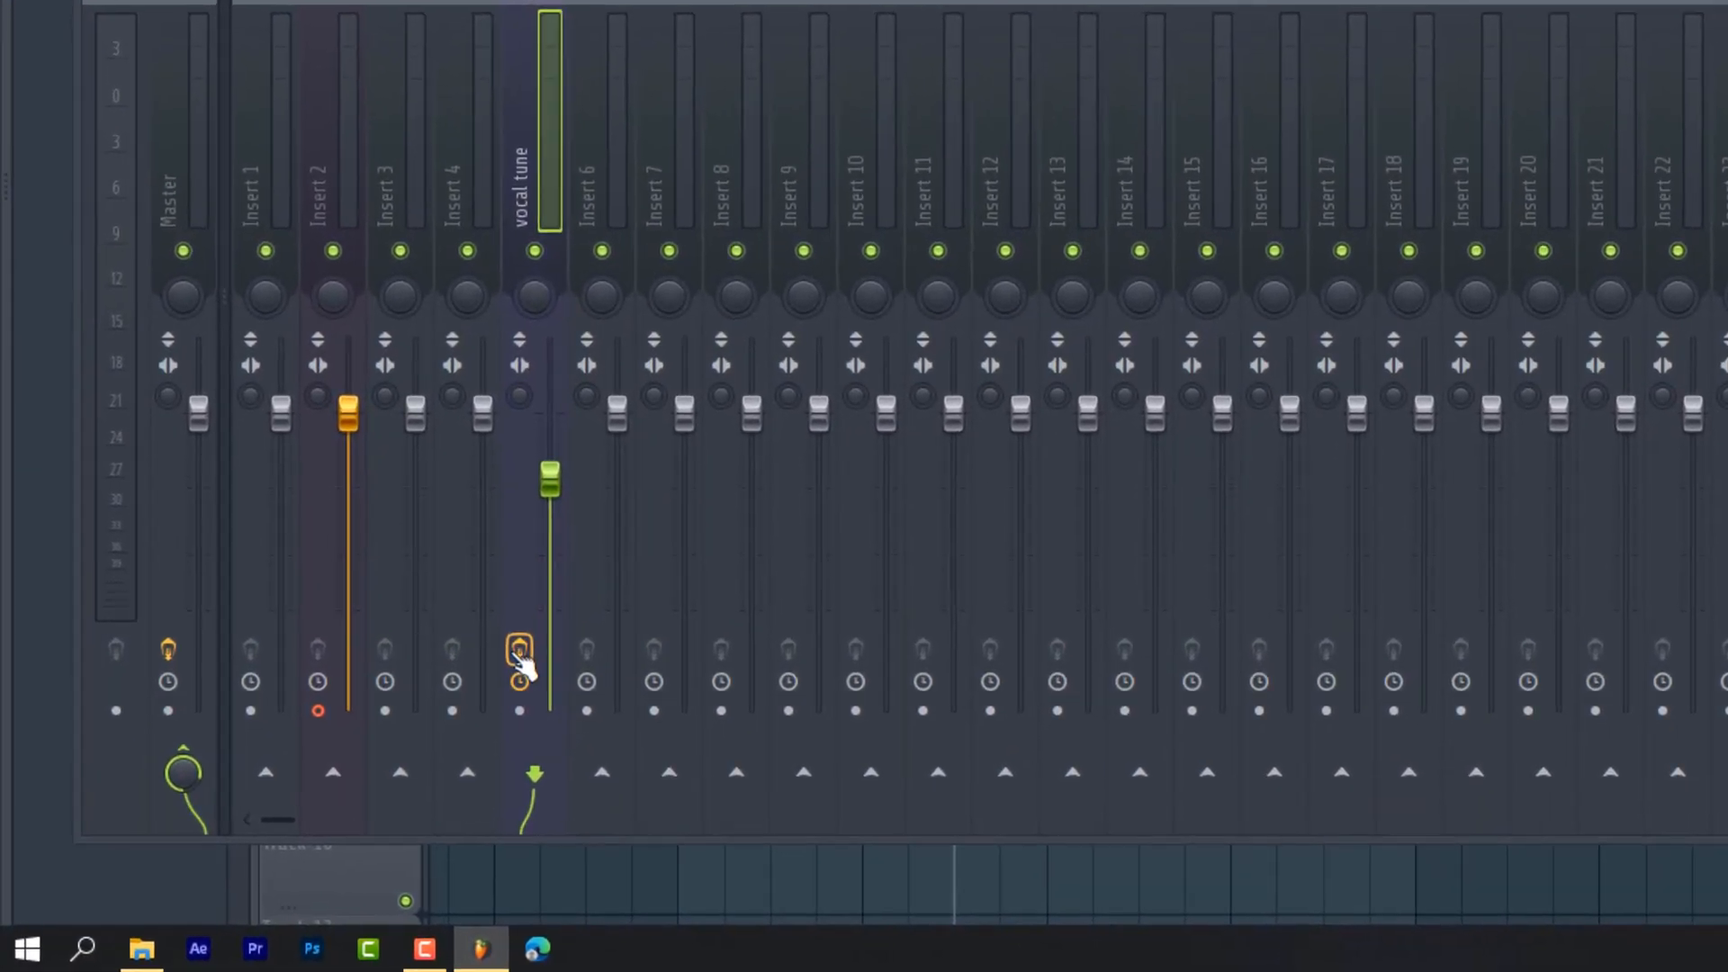
Compare the vocal tune track with its whole effects chain switched off and on during playback.
click(306, 783)
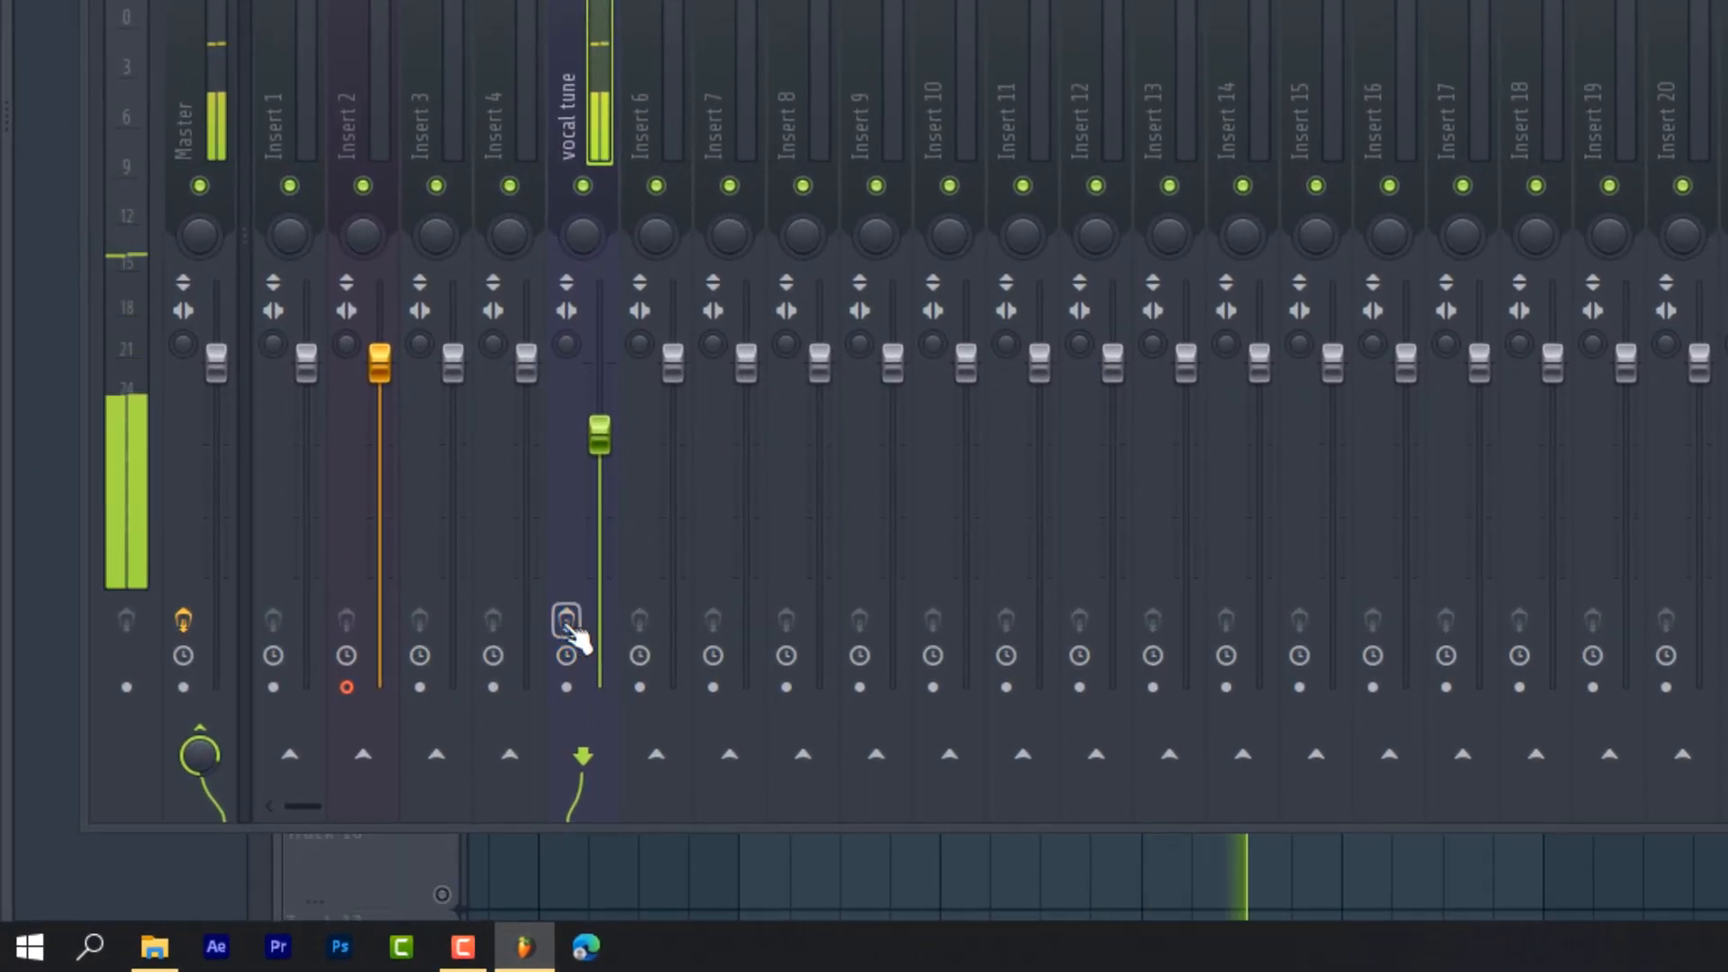
click(569, 623)
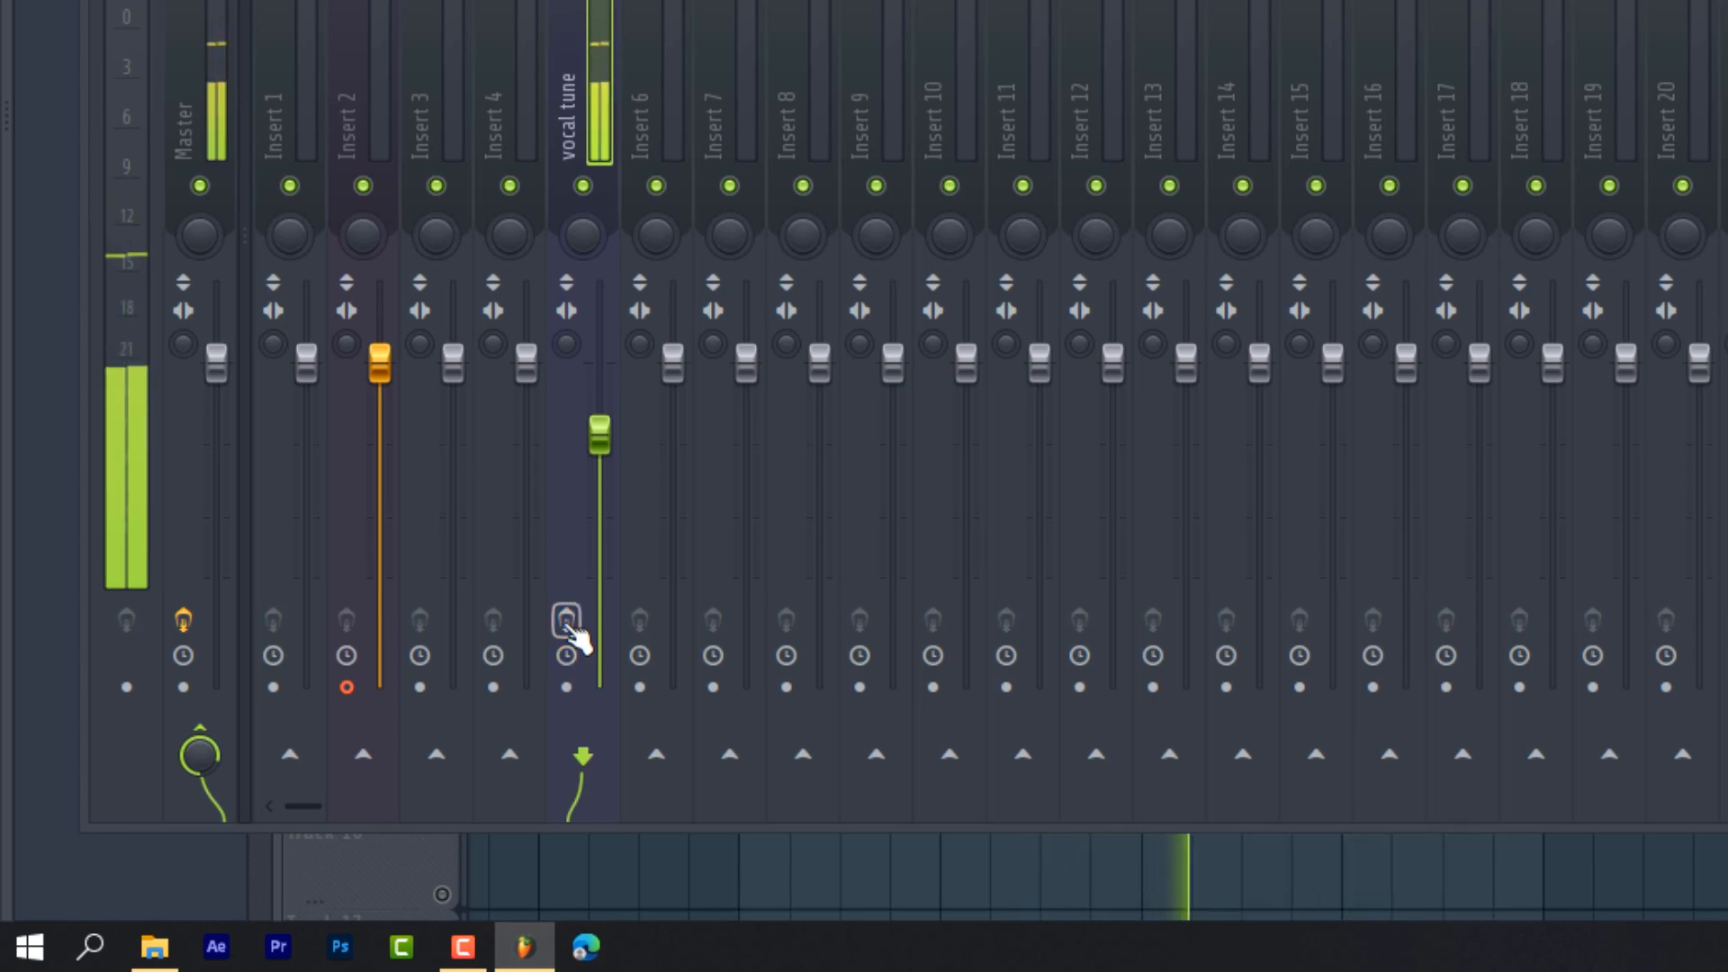
click(568, 622)
click(569, 623)
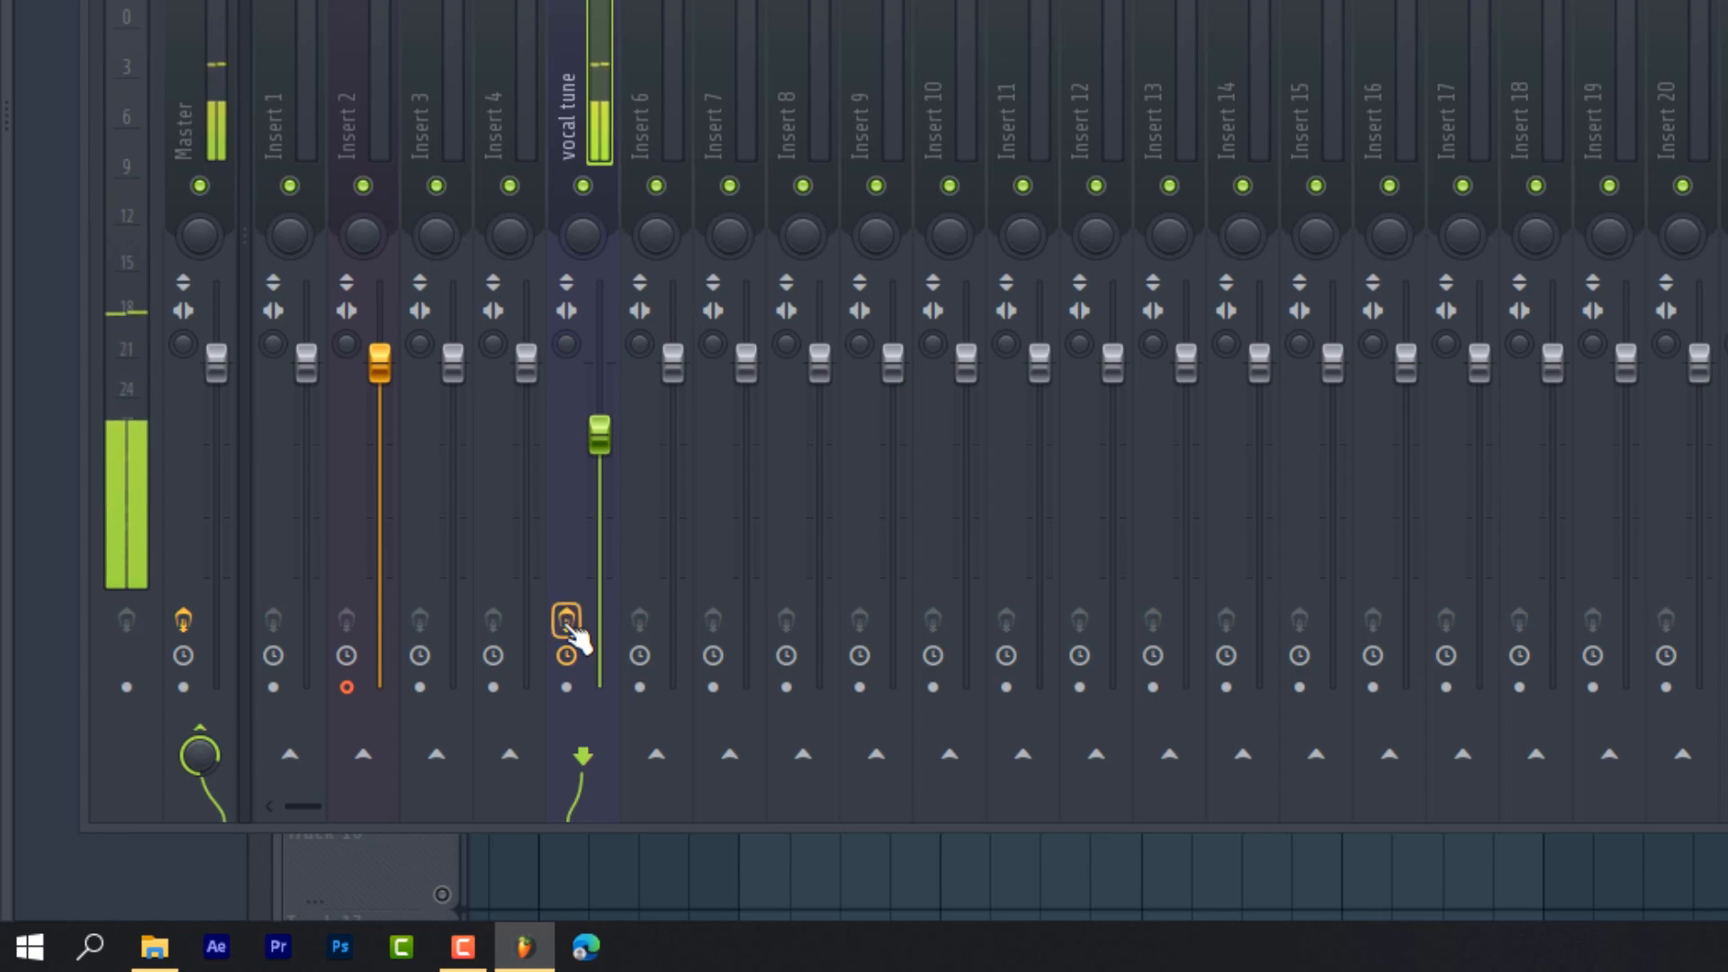
click(569, 623)
click(569, 623)
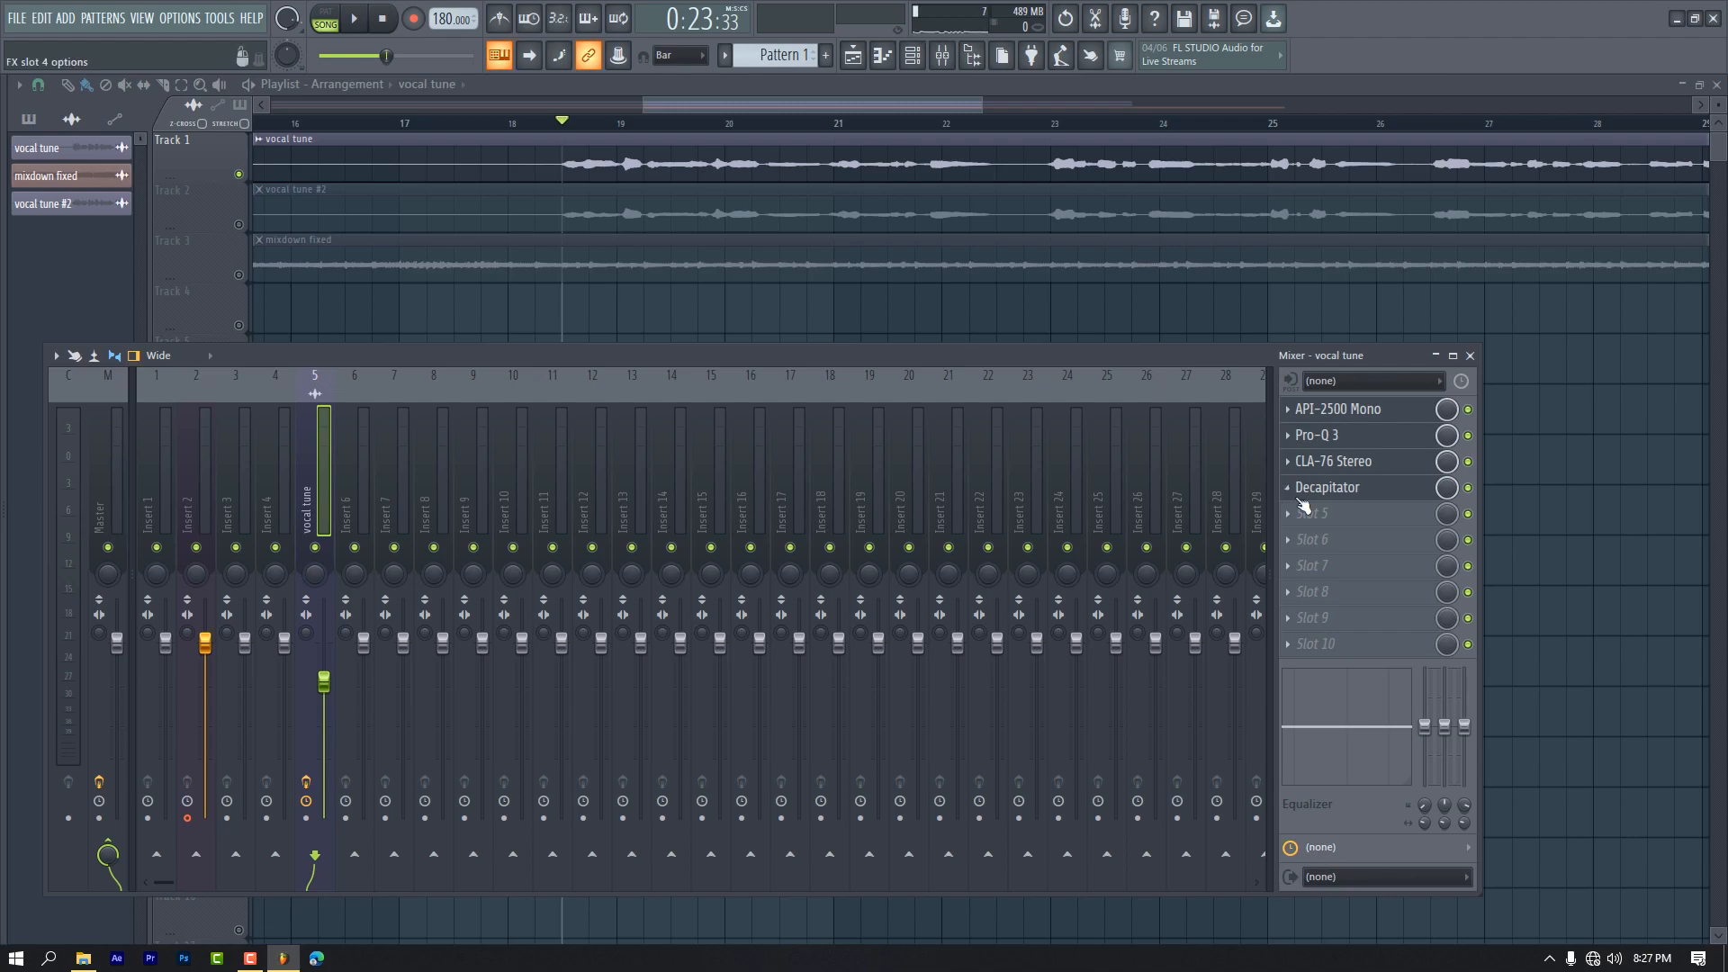
Load Fruity parametric EQ 2 into slot 5, cut the lows fully with band 1 and lower band 2 in the sub range.
click(1297, 521)
click(688, 612)
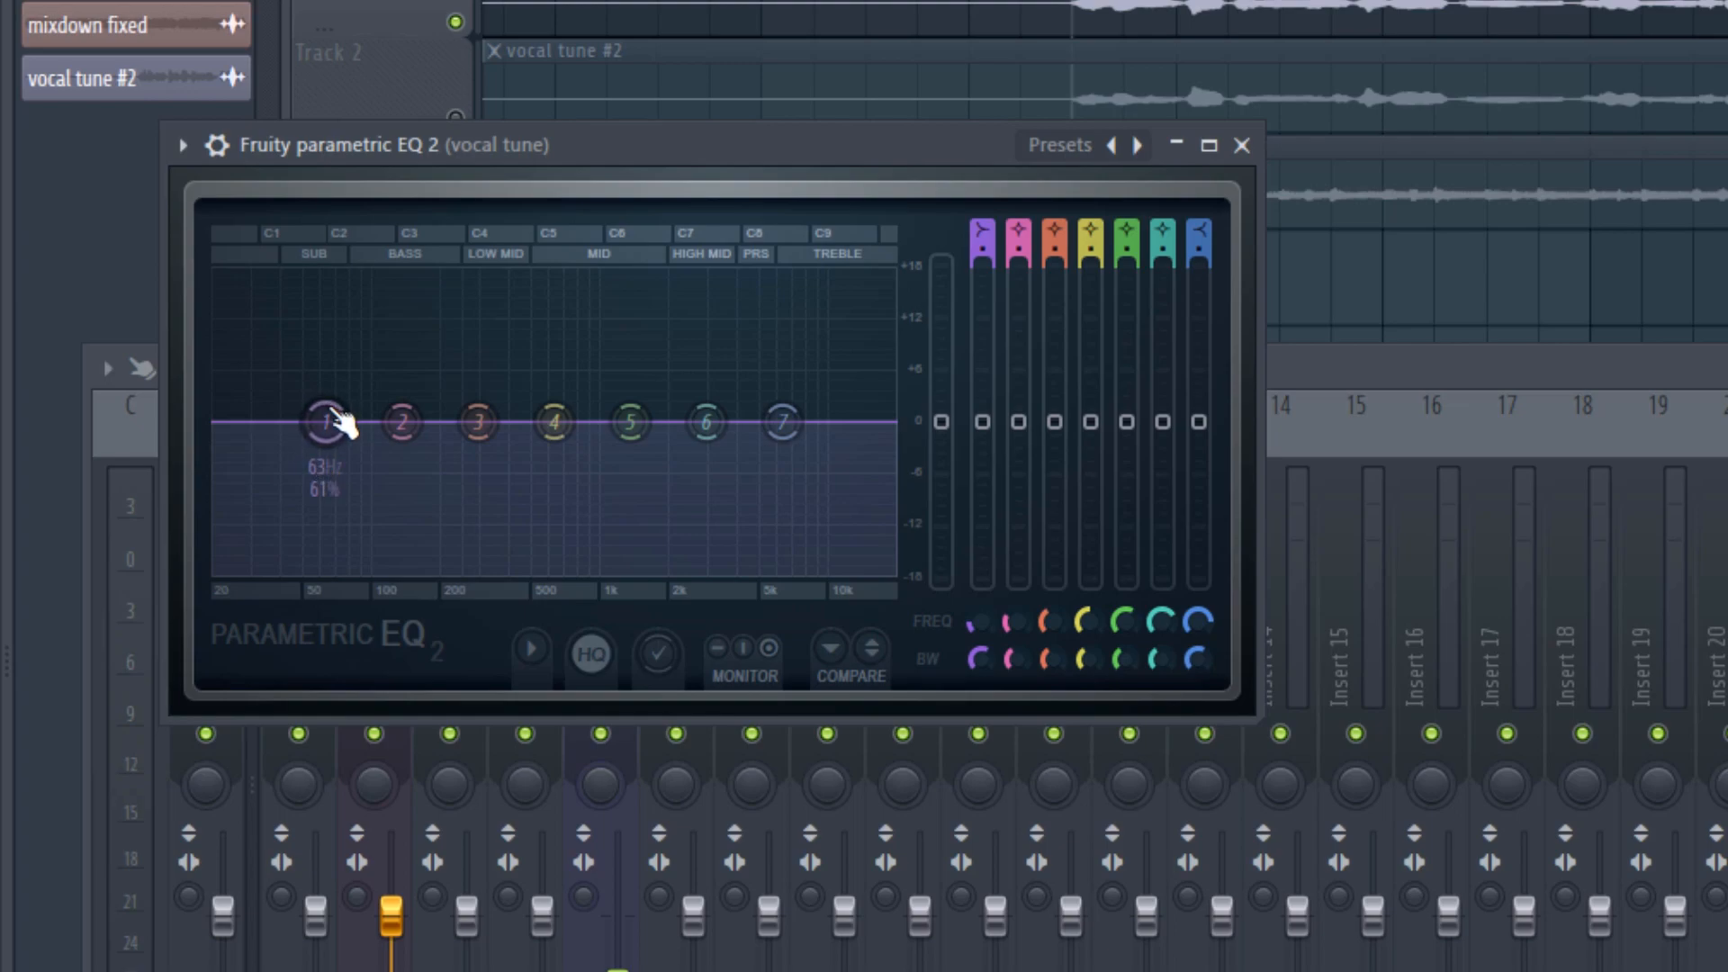
key(space)
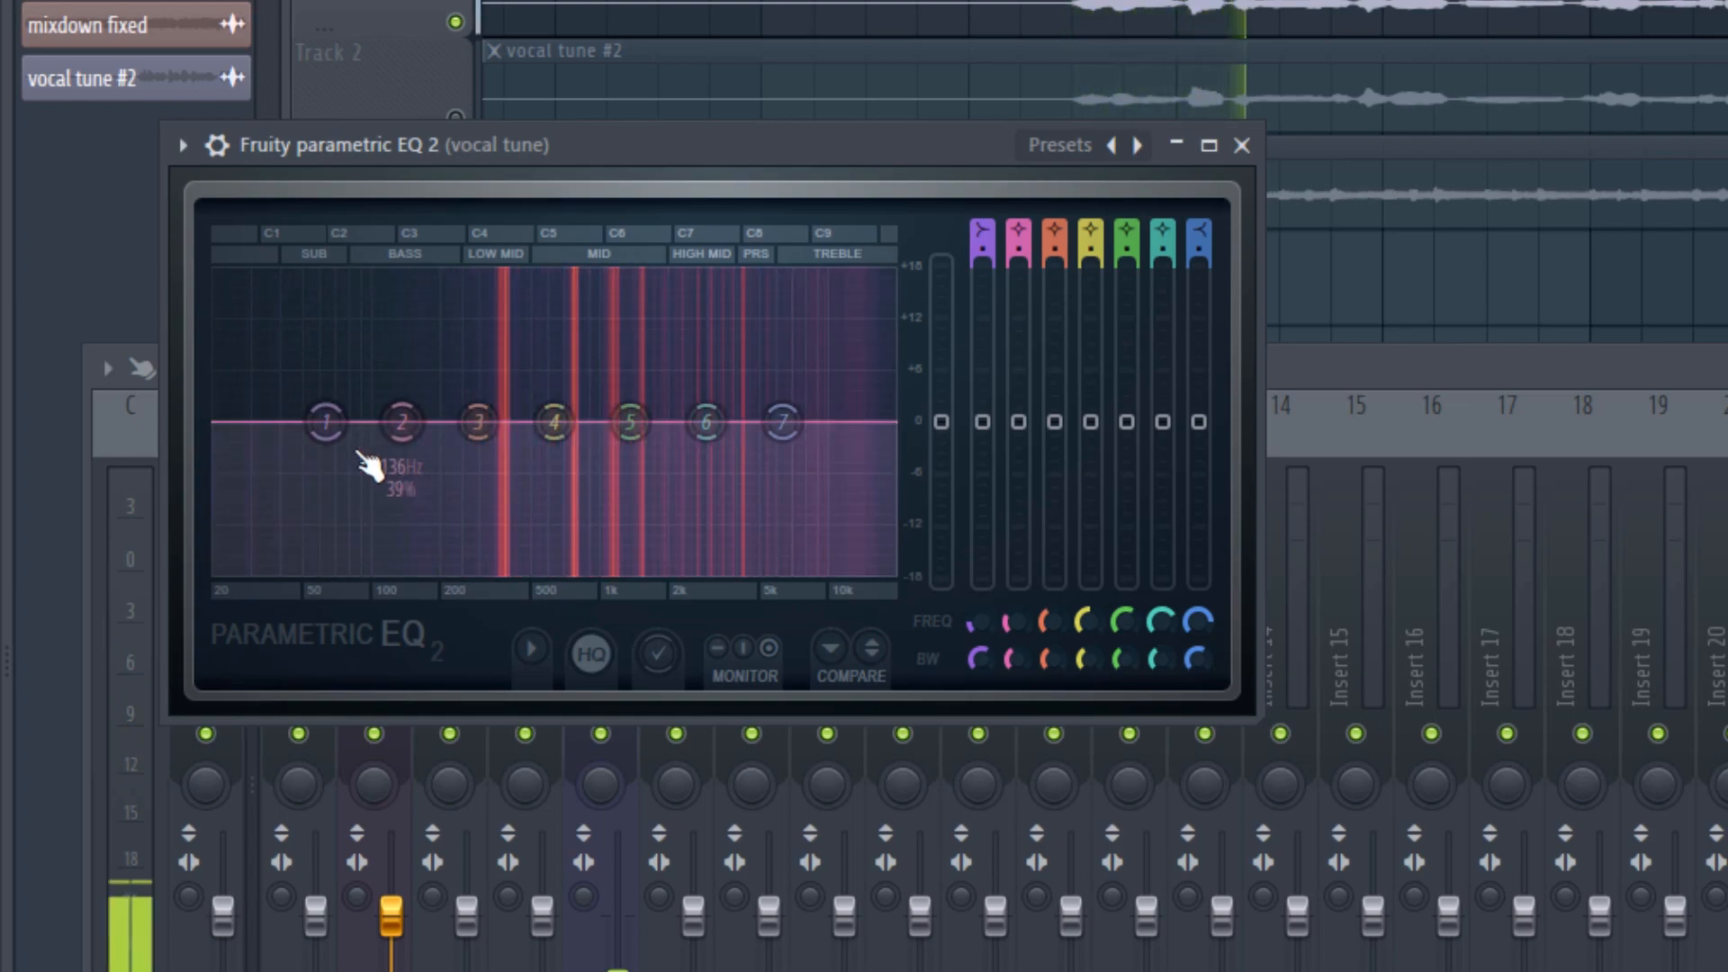
drag(326, 422, 360, 572)
drag(402, 422, 332, 454)
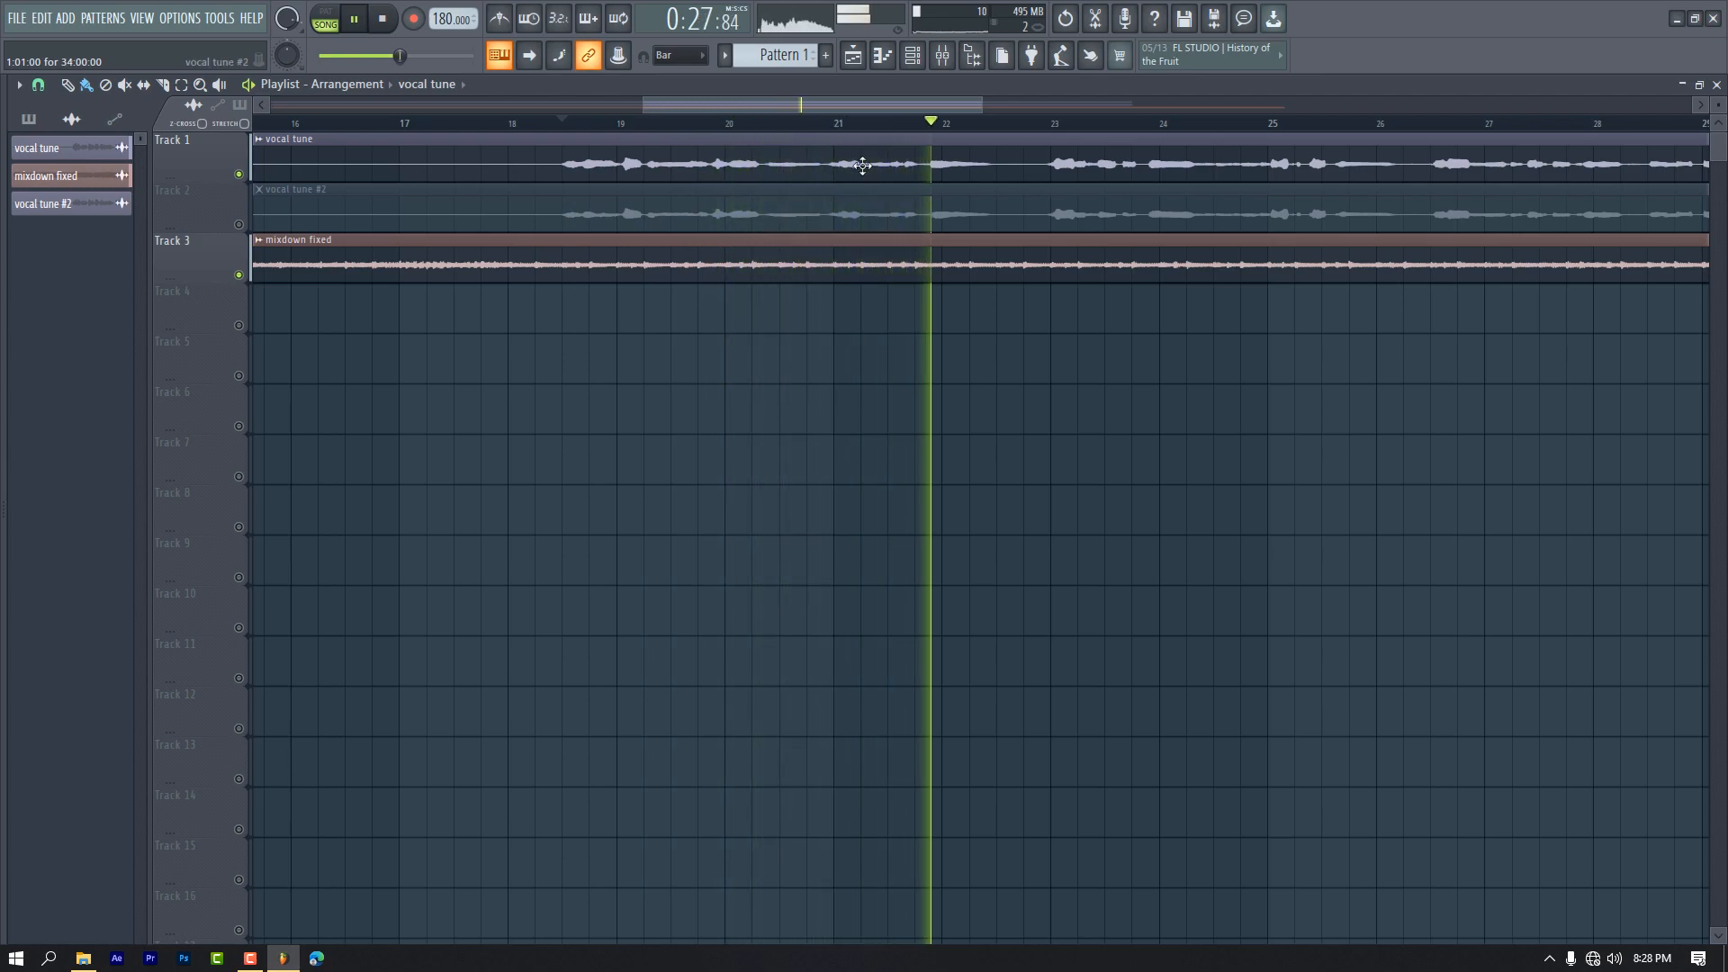
key(space)
click(942, 55)
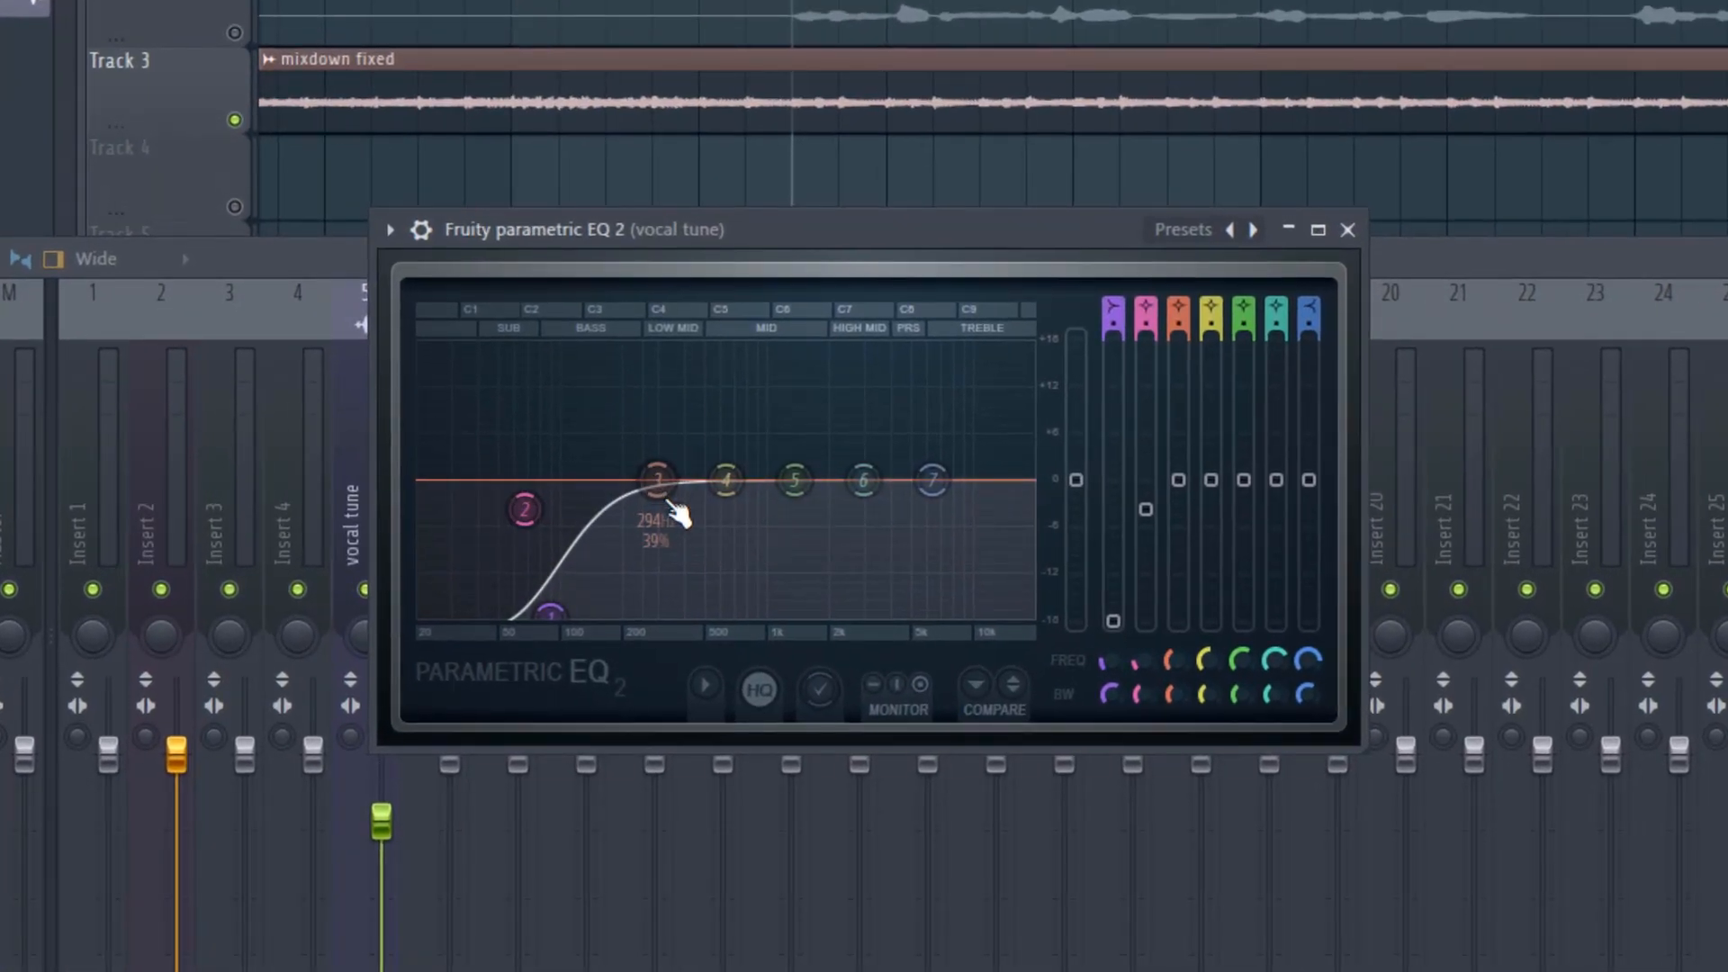
Try a treble boost with band 7 of Fruity parametric EQ 2.
drag(942, 497, 937, 414)
right_click(938, 413)
click(952, 458)
Move EQ band 3 down in frequency with a slight cut and shift the band 1 low cut higher during playback.
drag(658, 480, 608, 496)
key(space)
key(space)
drag(550, 622, 570, 622)
drag(597, 490, 604, 487)
key(space)
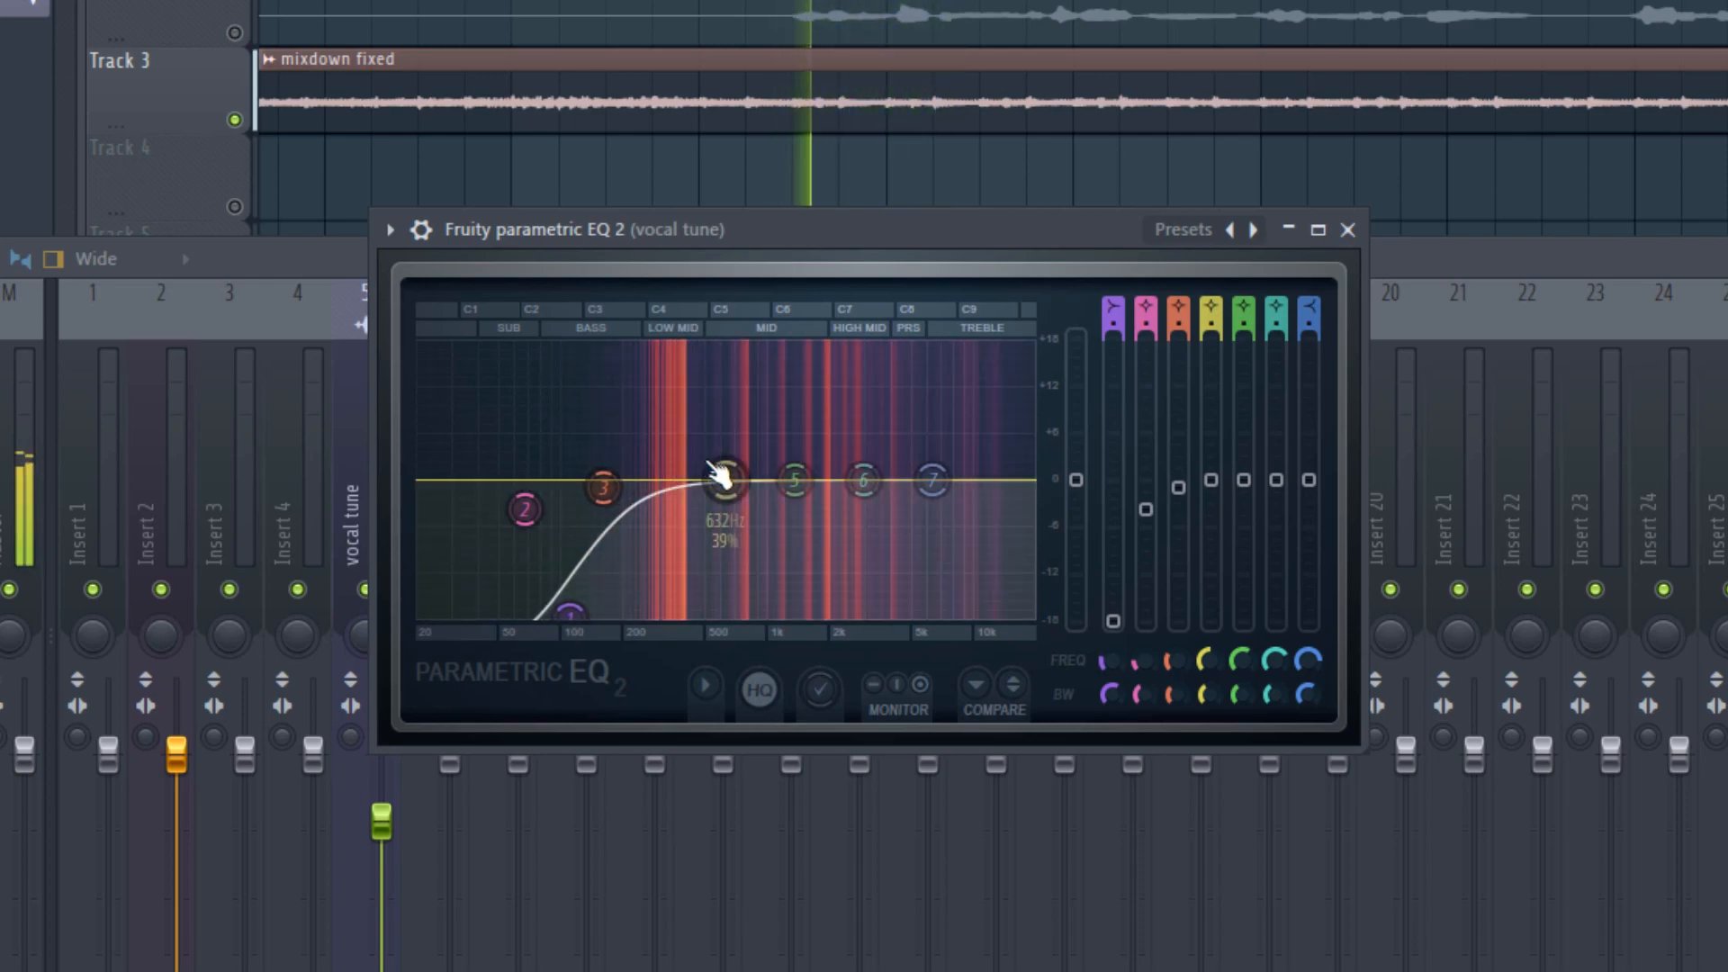
Refine the EQ with slight cuts on bands 3, 4 and 6, moving band 6 into the treble and band 1 to about 117 Hz.
drag(725, 480, 741, 493)
drag(603, 487, 597, 505)
drag(571, 616, 576, 616)
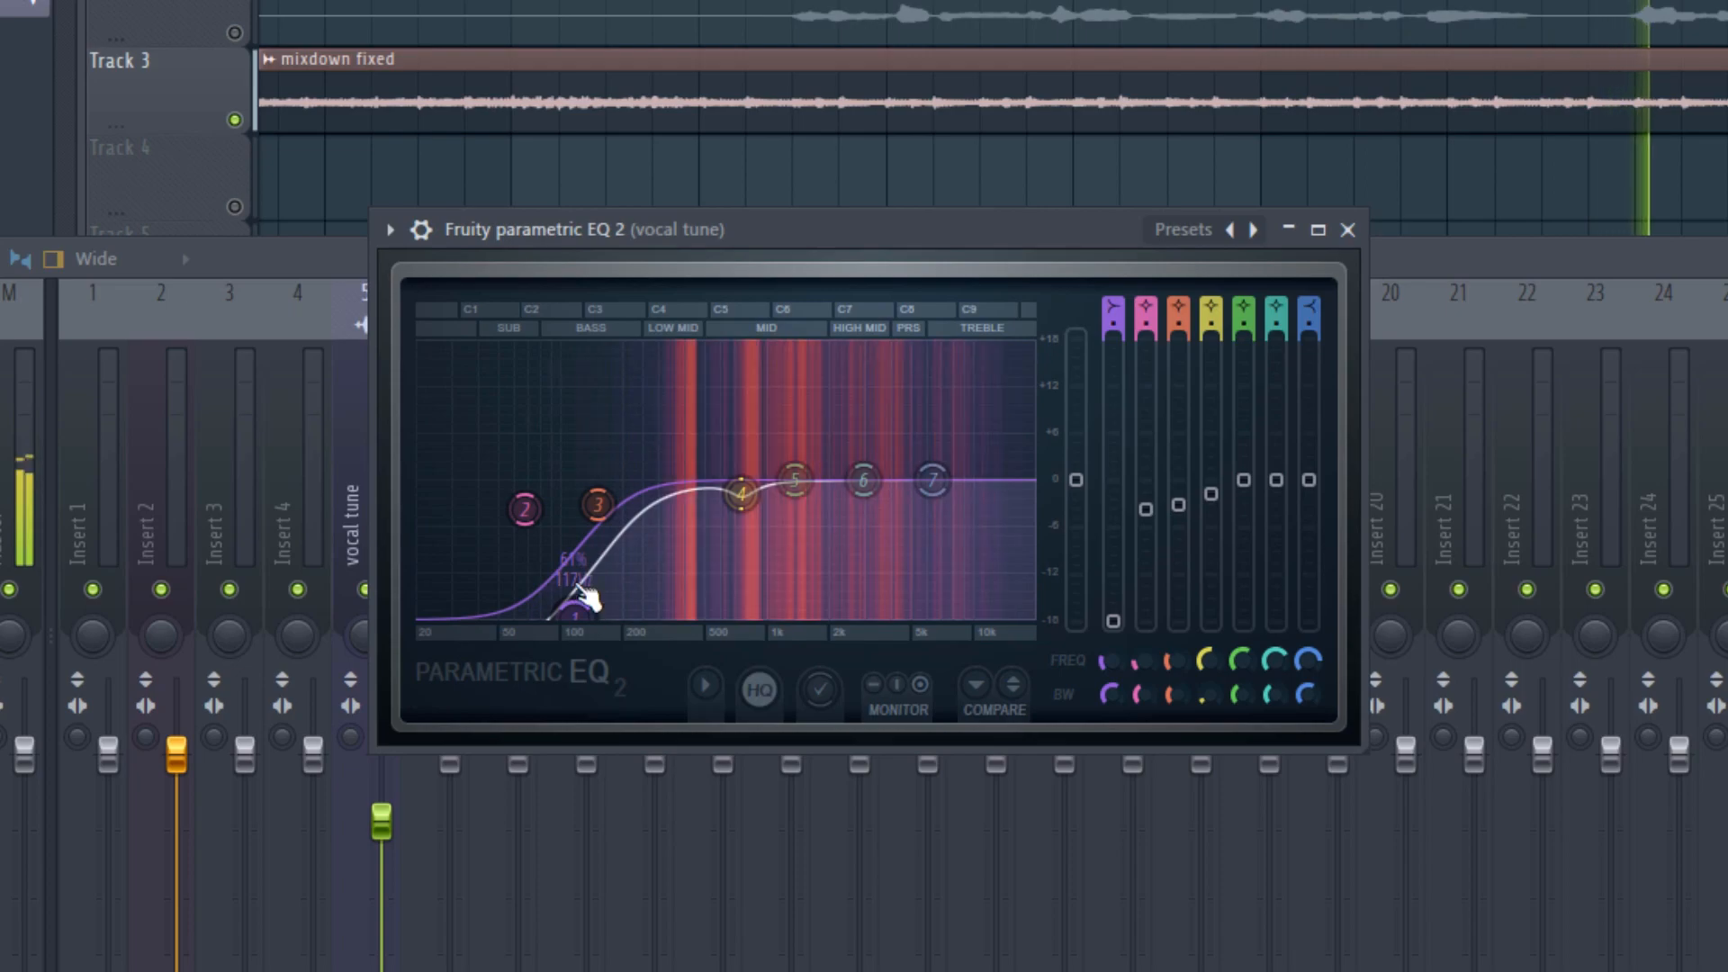
drag(863, 480, 955, 495)
click(1703, 261)
key(space)
Load DeEsser Stereo into slot 6 of the vocal tune track and move its window over the mixer.
click(1287, 541)
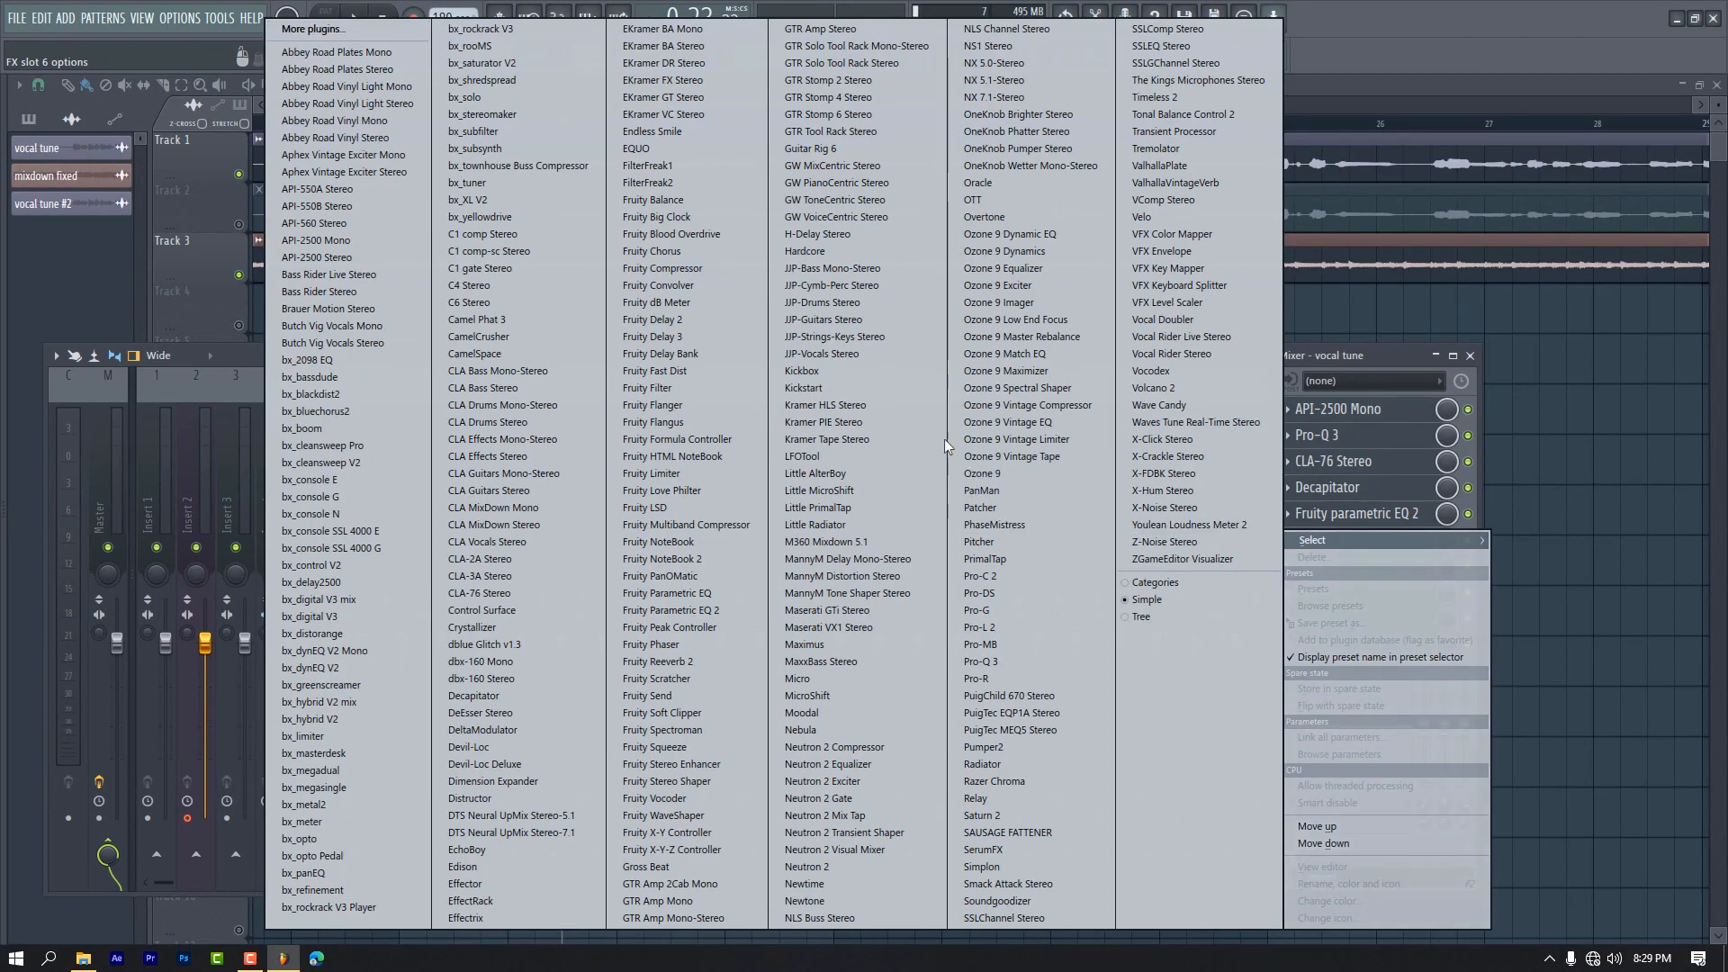
click(480, 713)
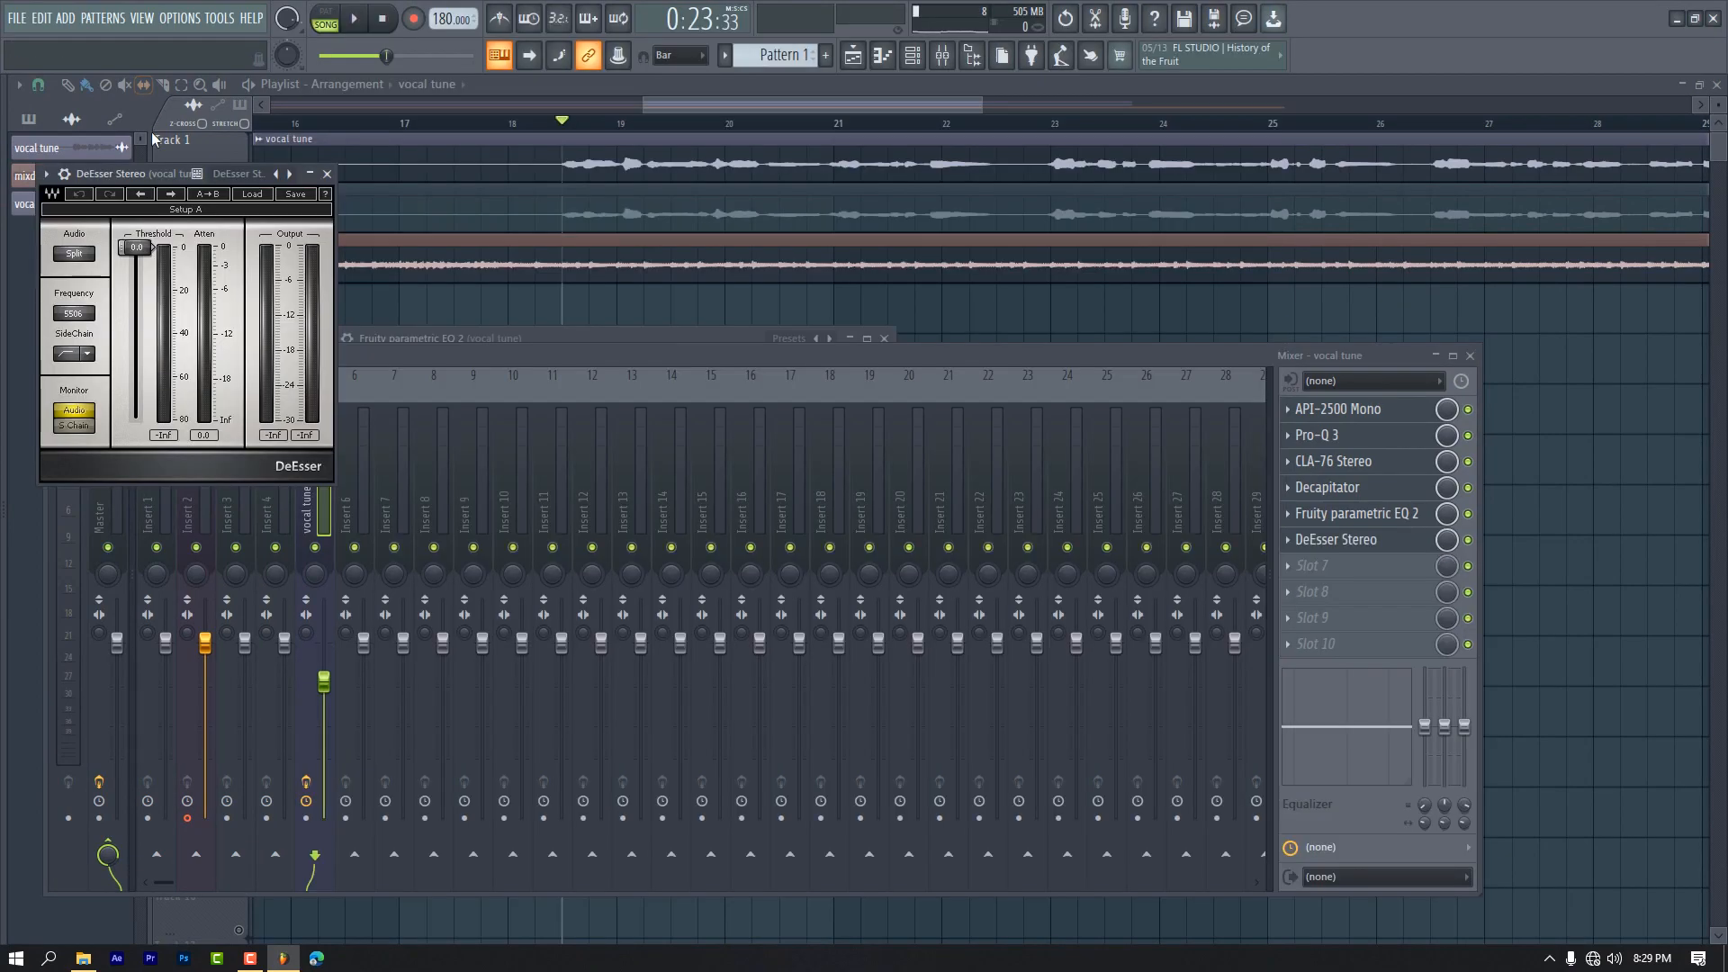
drag(148, 172, 600, 239)
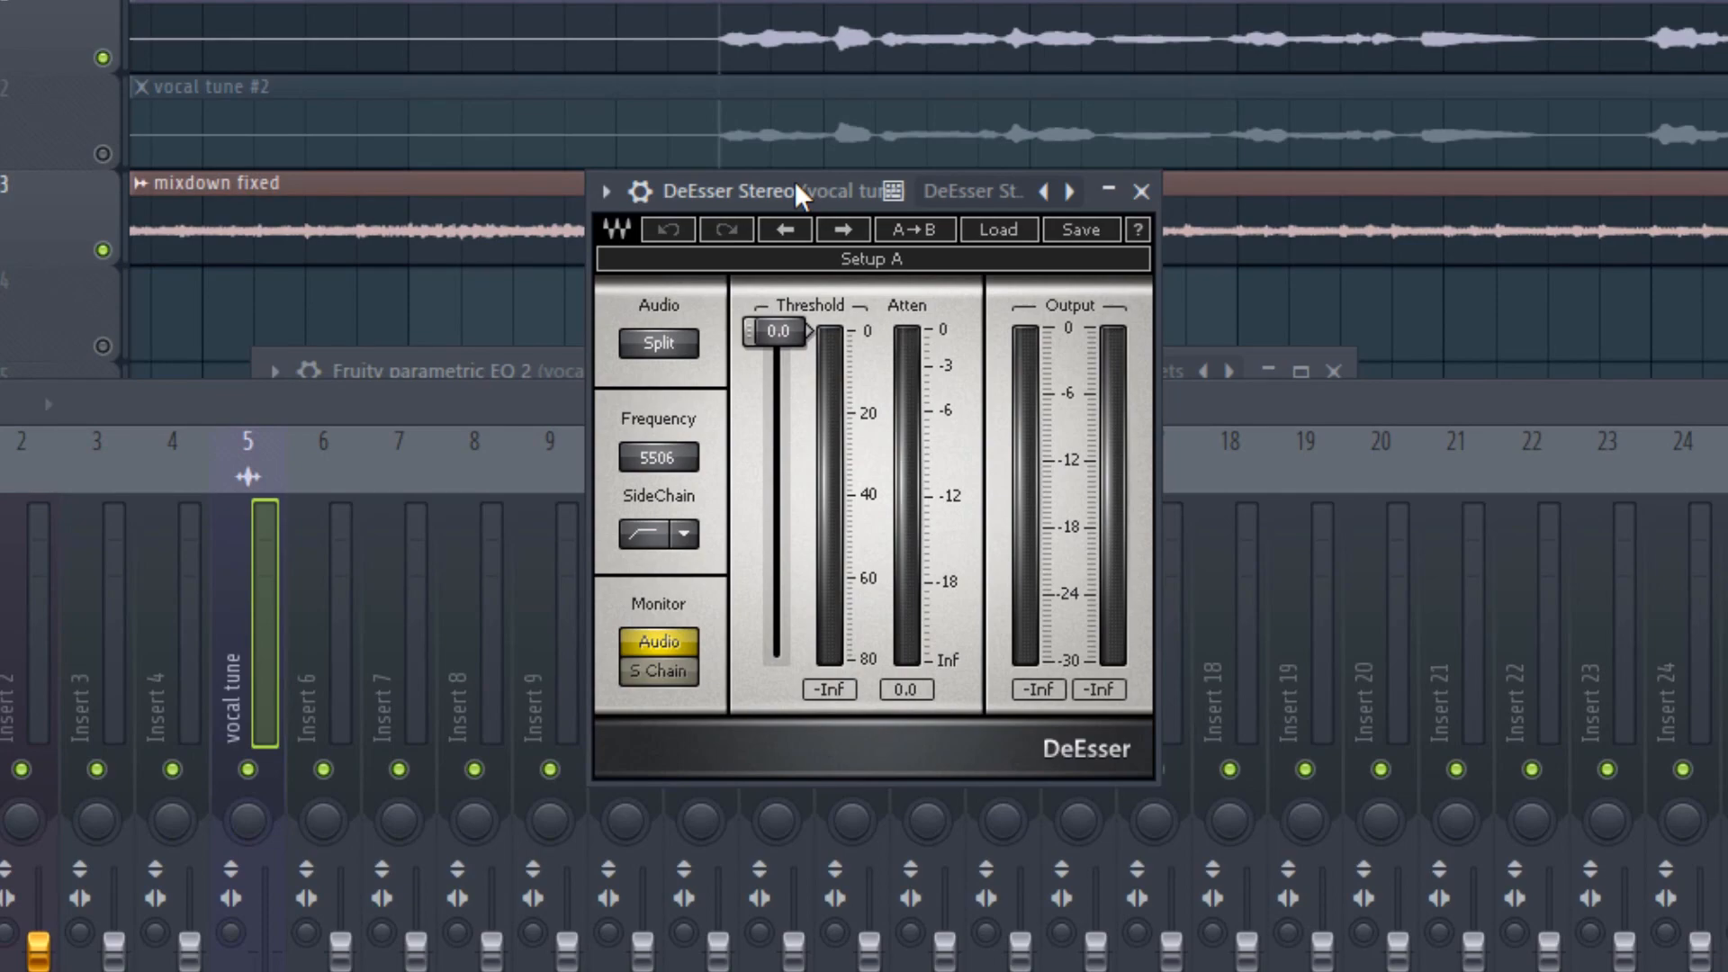
drag(794, 180, 812, 189)
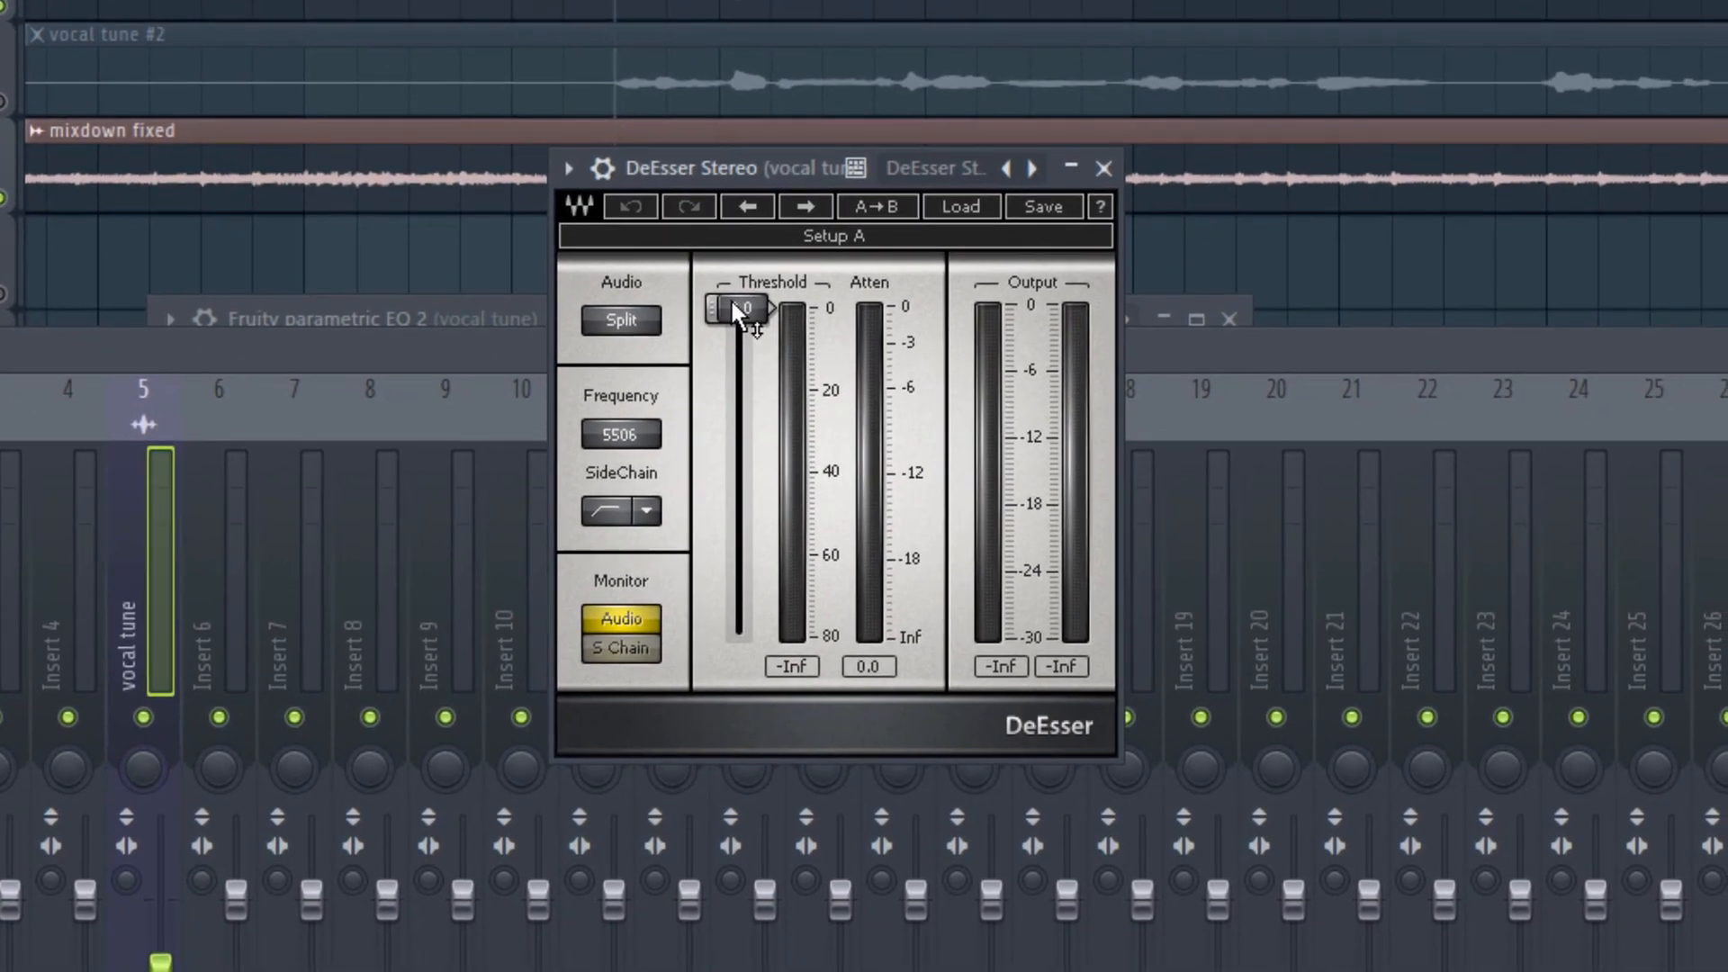
Lower the DeEsser threshold to about -37 while listening to the vocal playback.
key(space)
drag(734, 310, 734, 469)
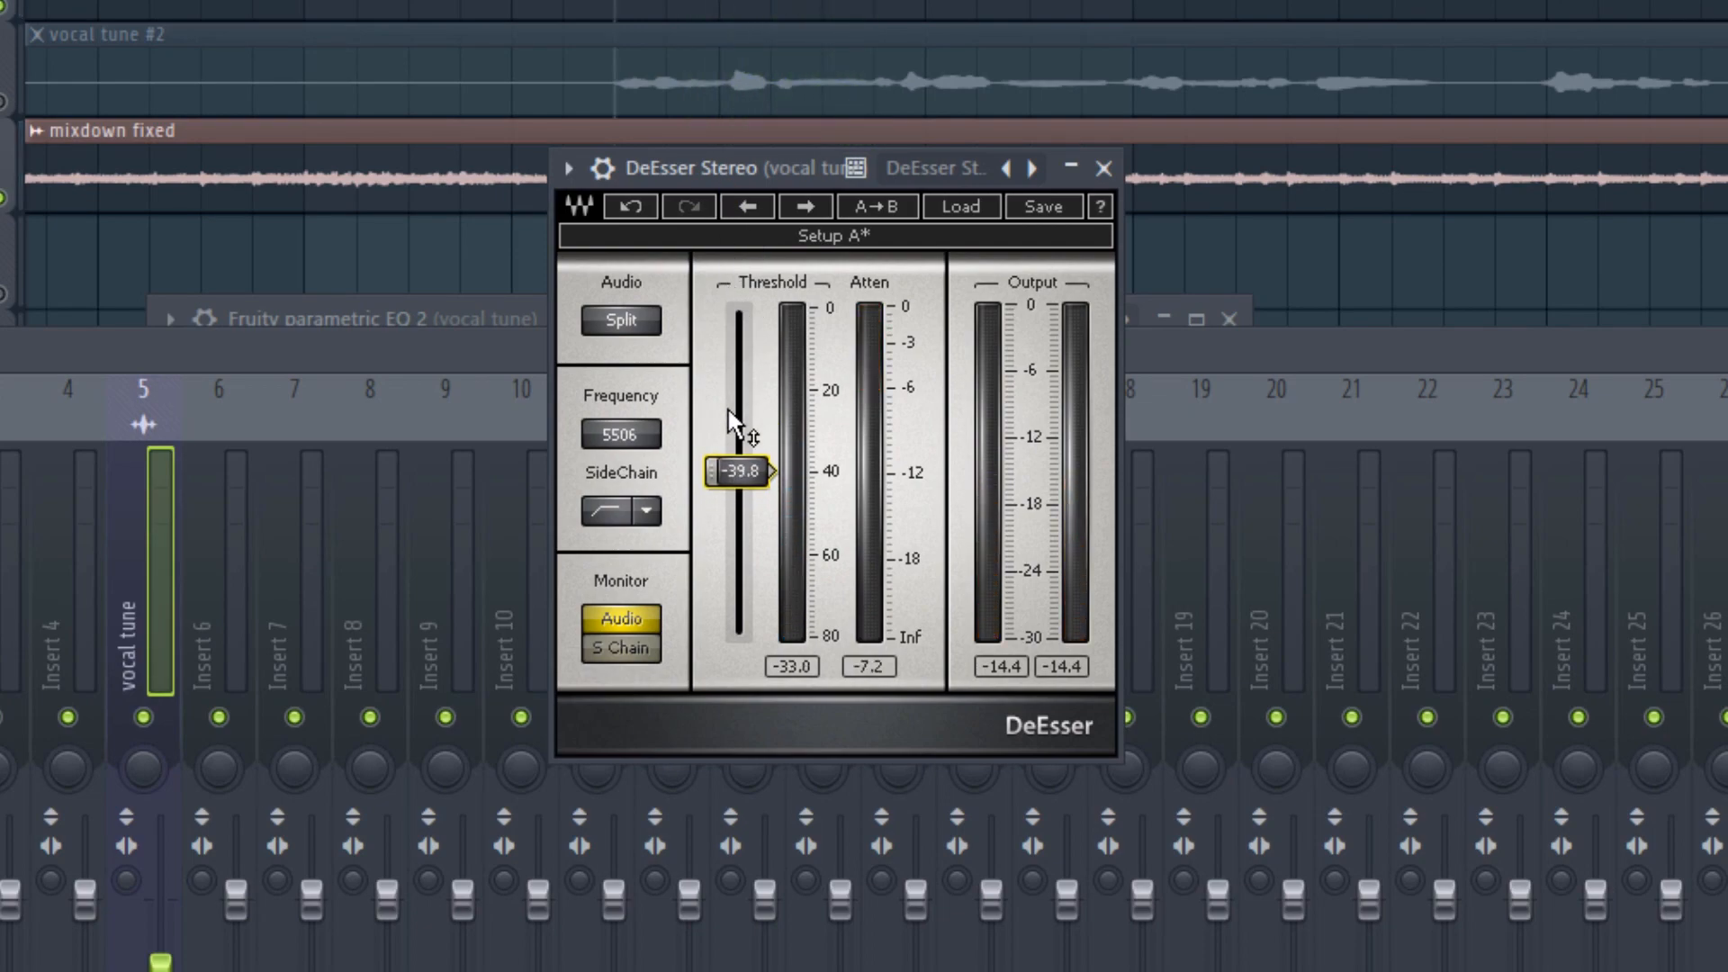
drag(733, 473, 735, 471)
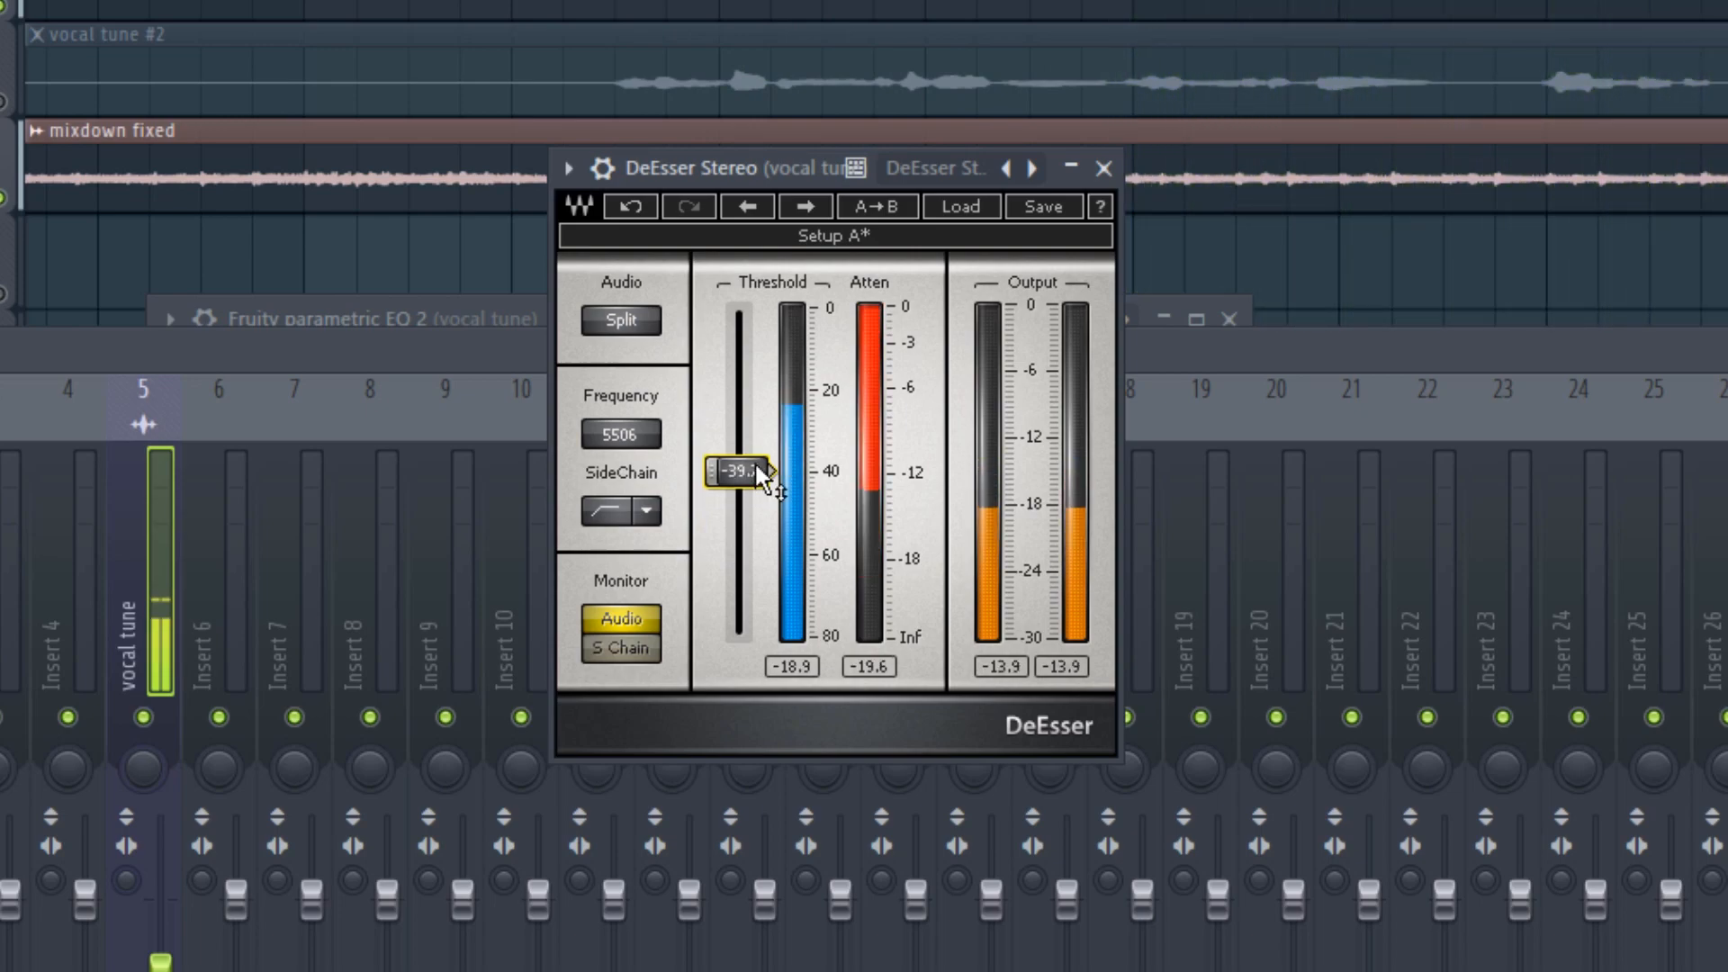
drag(754, 472, 754, 469)
key(space)
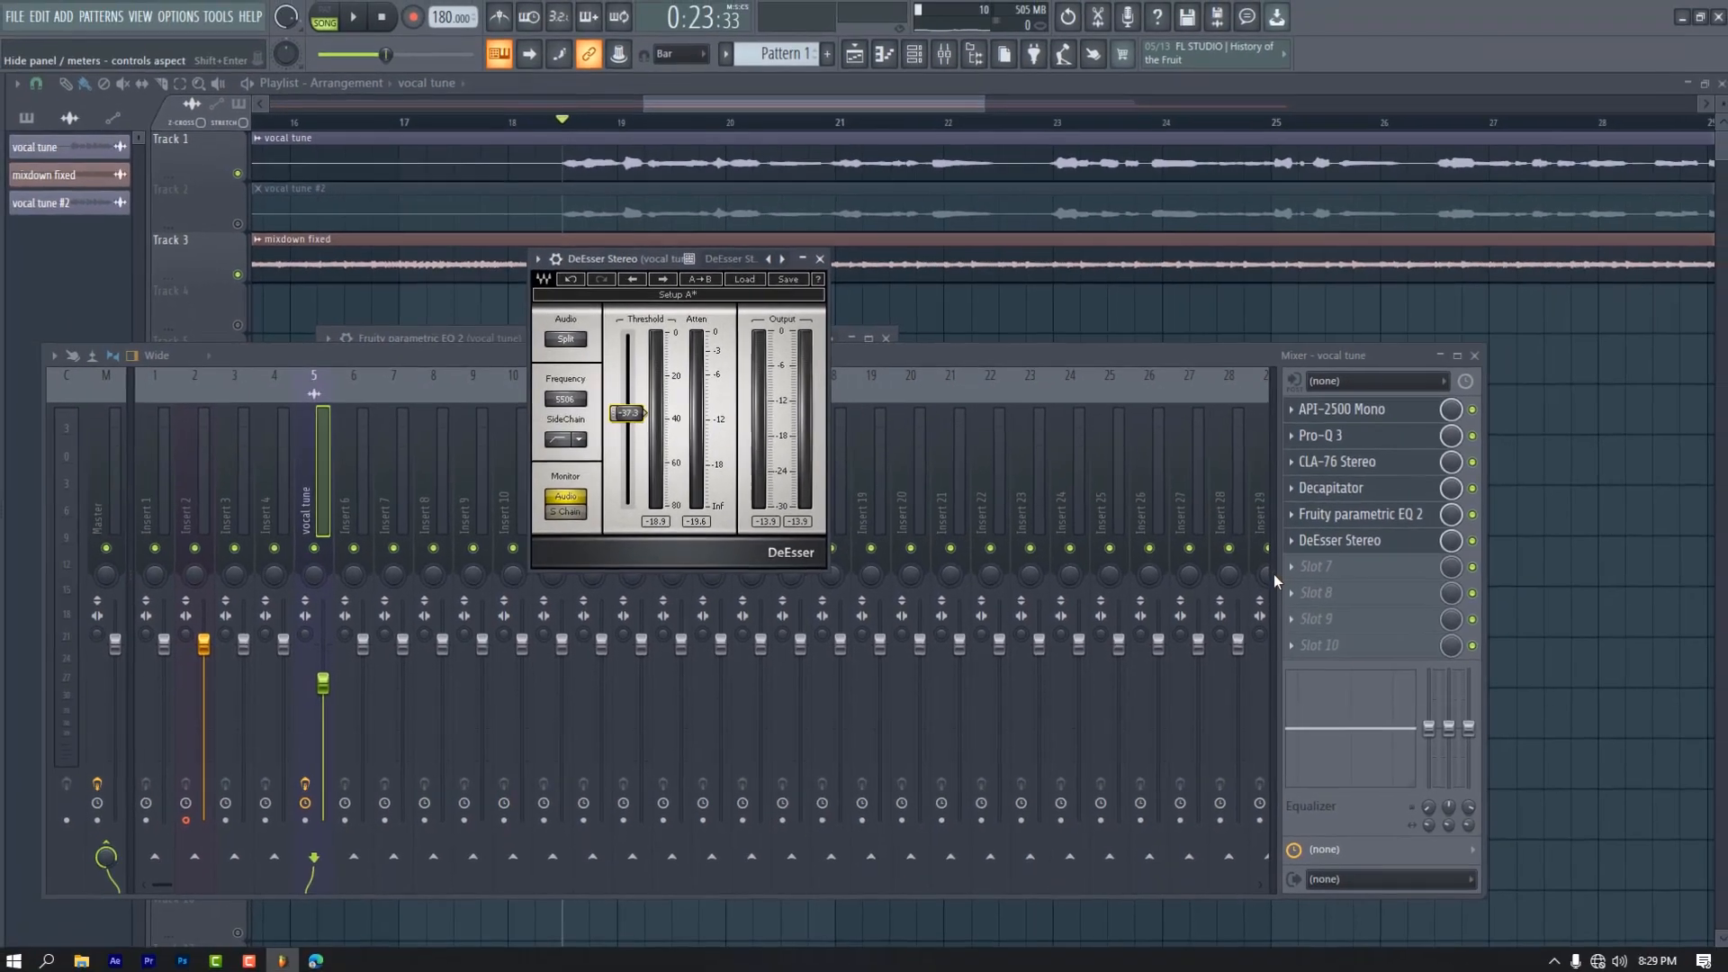
Load Kramer Tape Stereo into slot 7 of the vocal tune track and reposition its window.
click(1288, 566)
mouse_move(1312, 540)
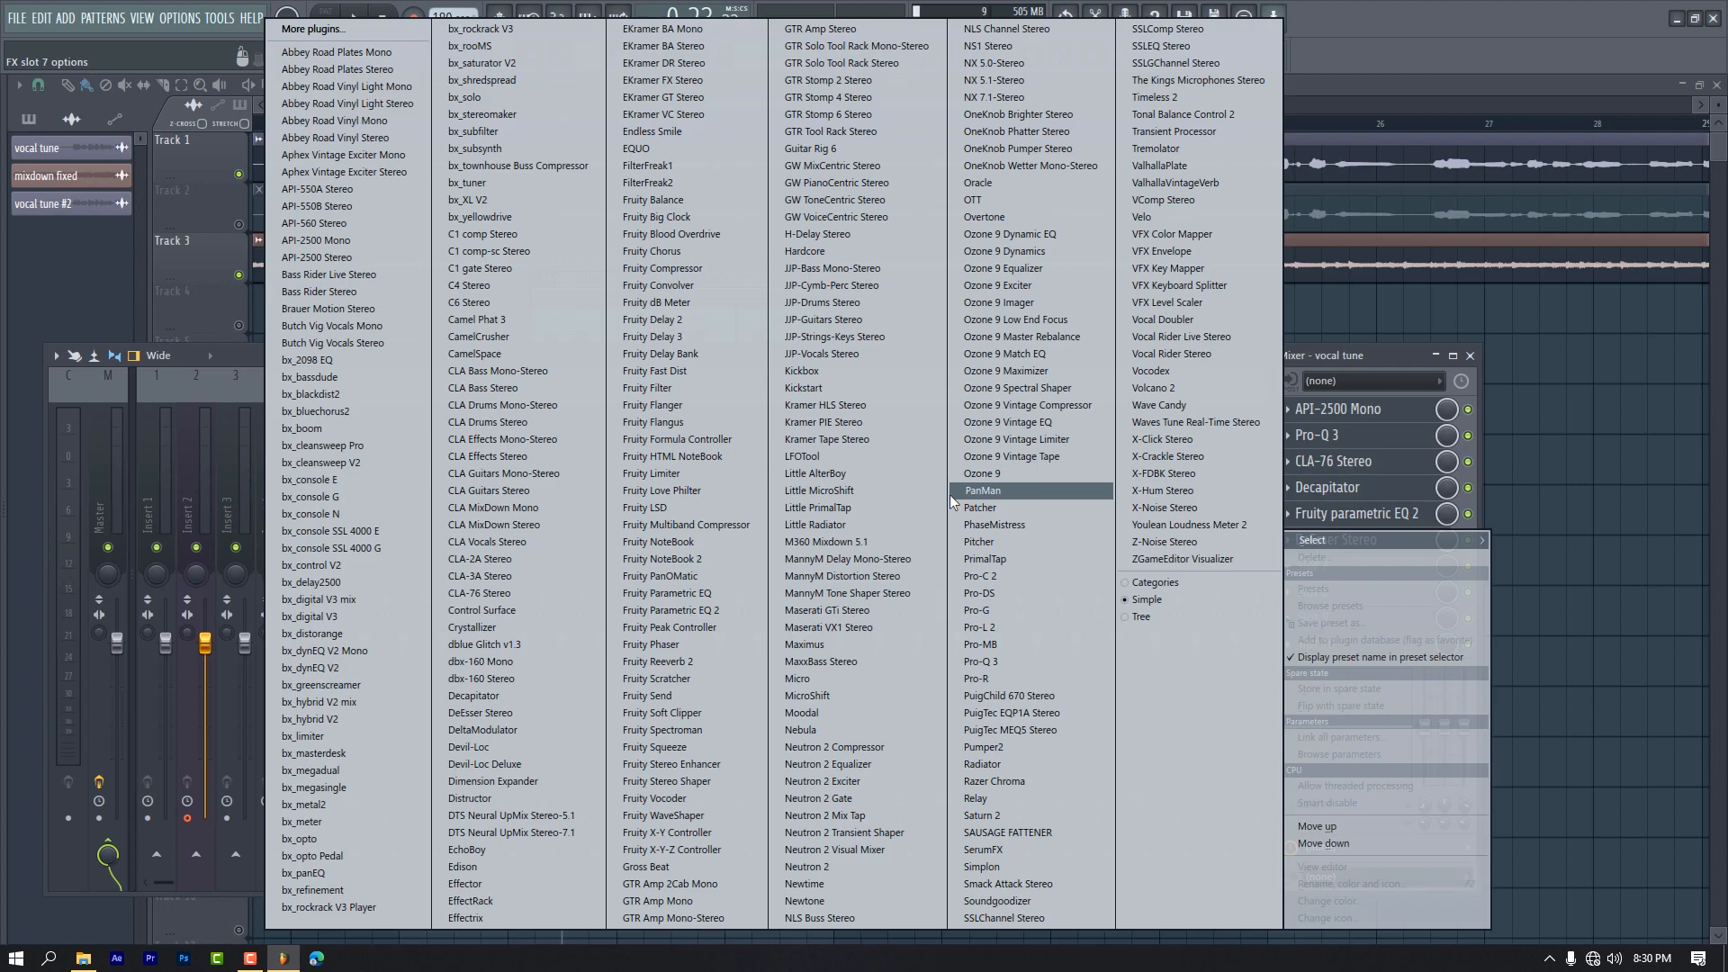
click(864, 438)
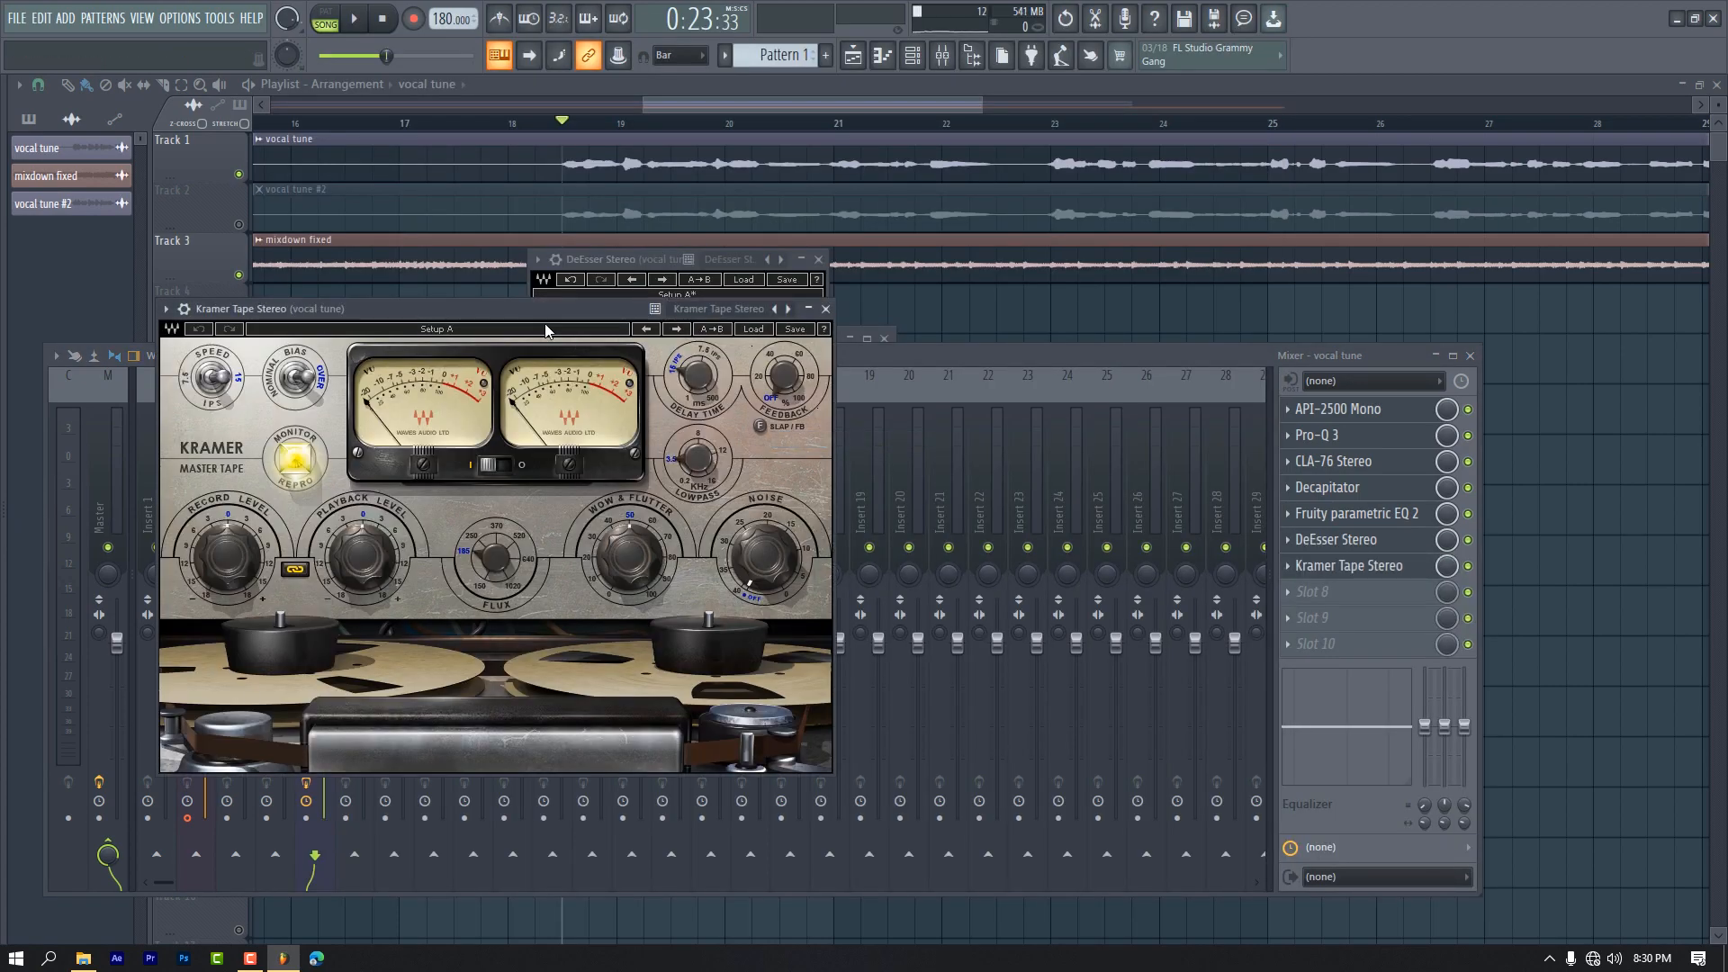
drag(532, 310, 763, 265)
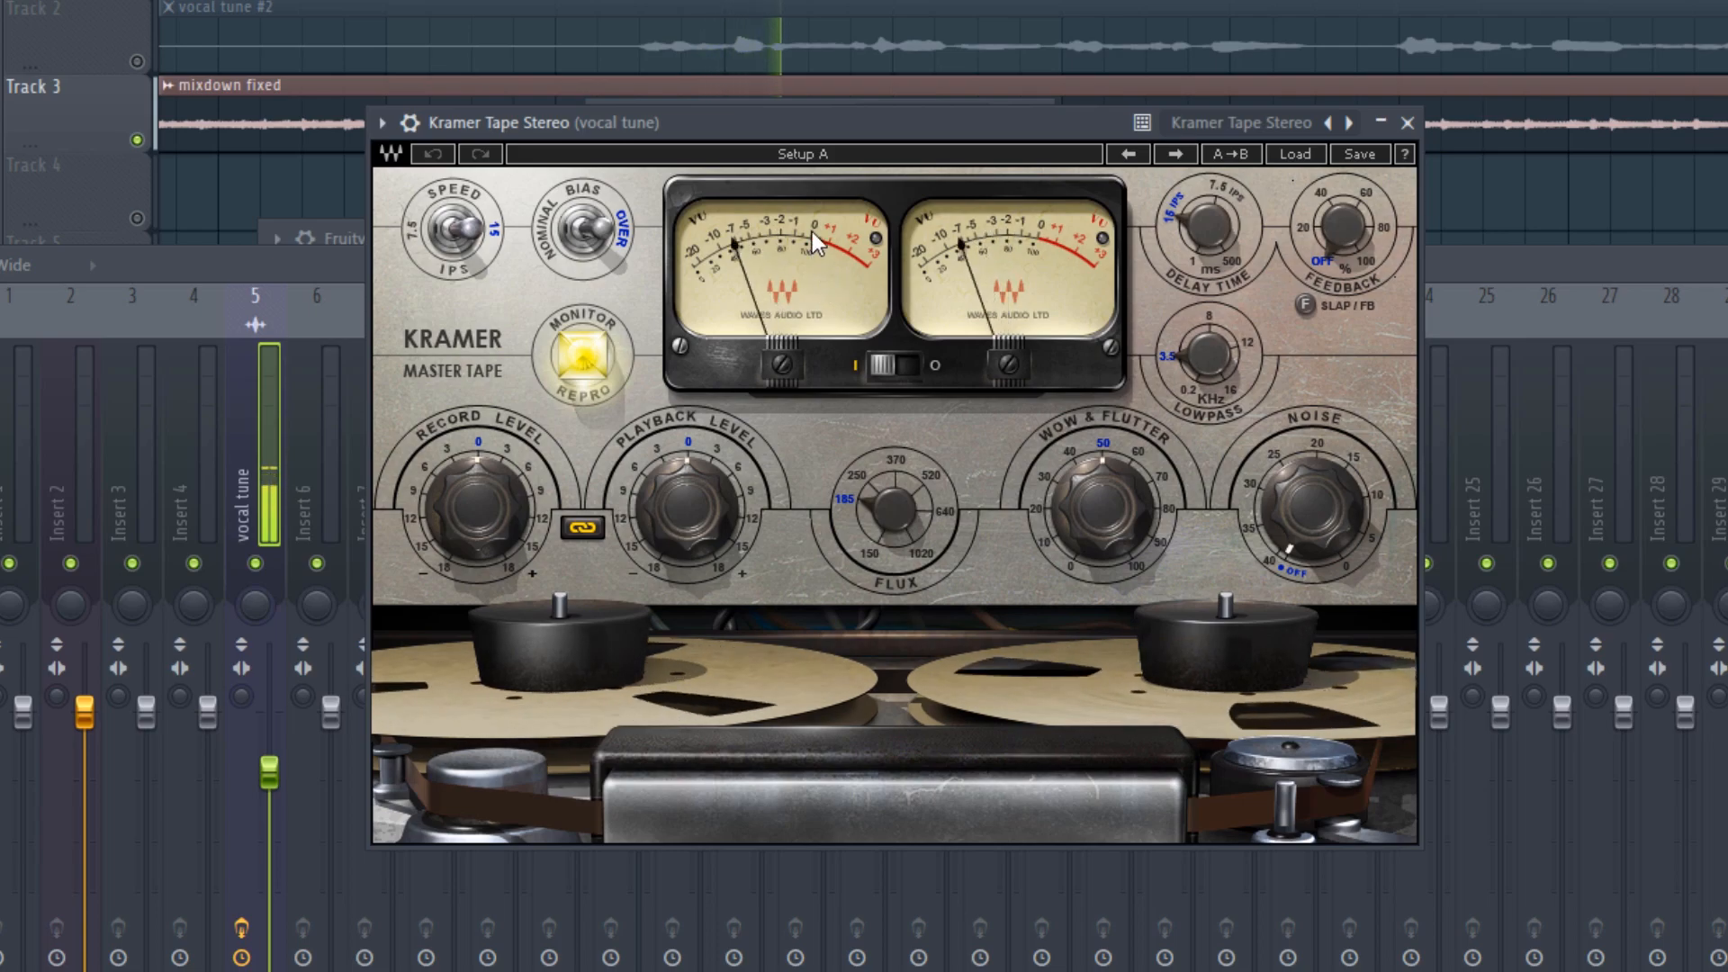
Set the Kramer Tape record level to -3 and its flux to 1020.
drag(478, 504, 477, 530)
key(space)
drag(896, 510, 896, 483)
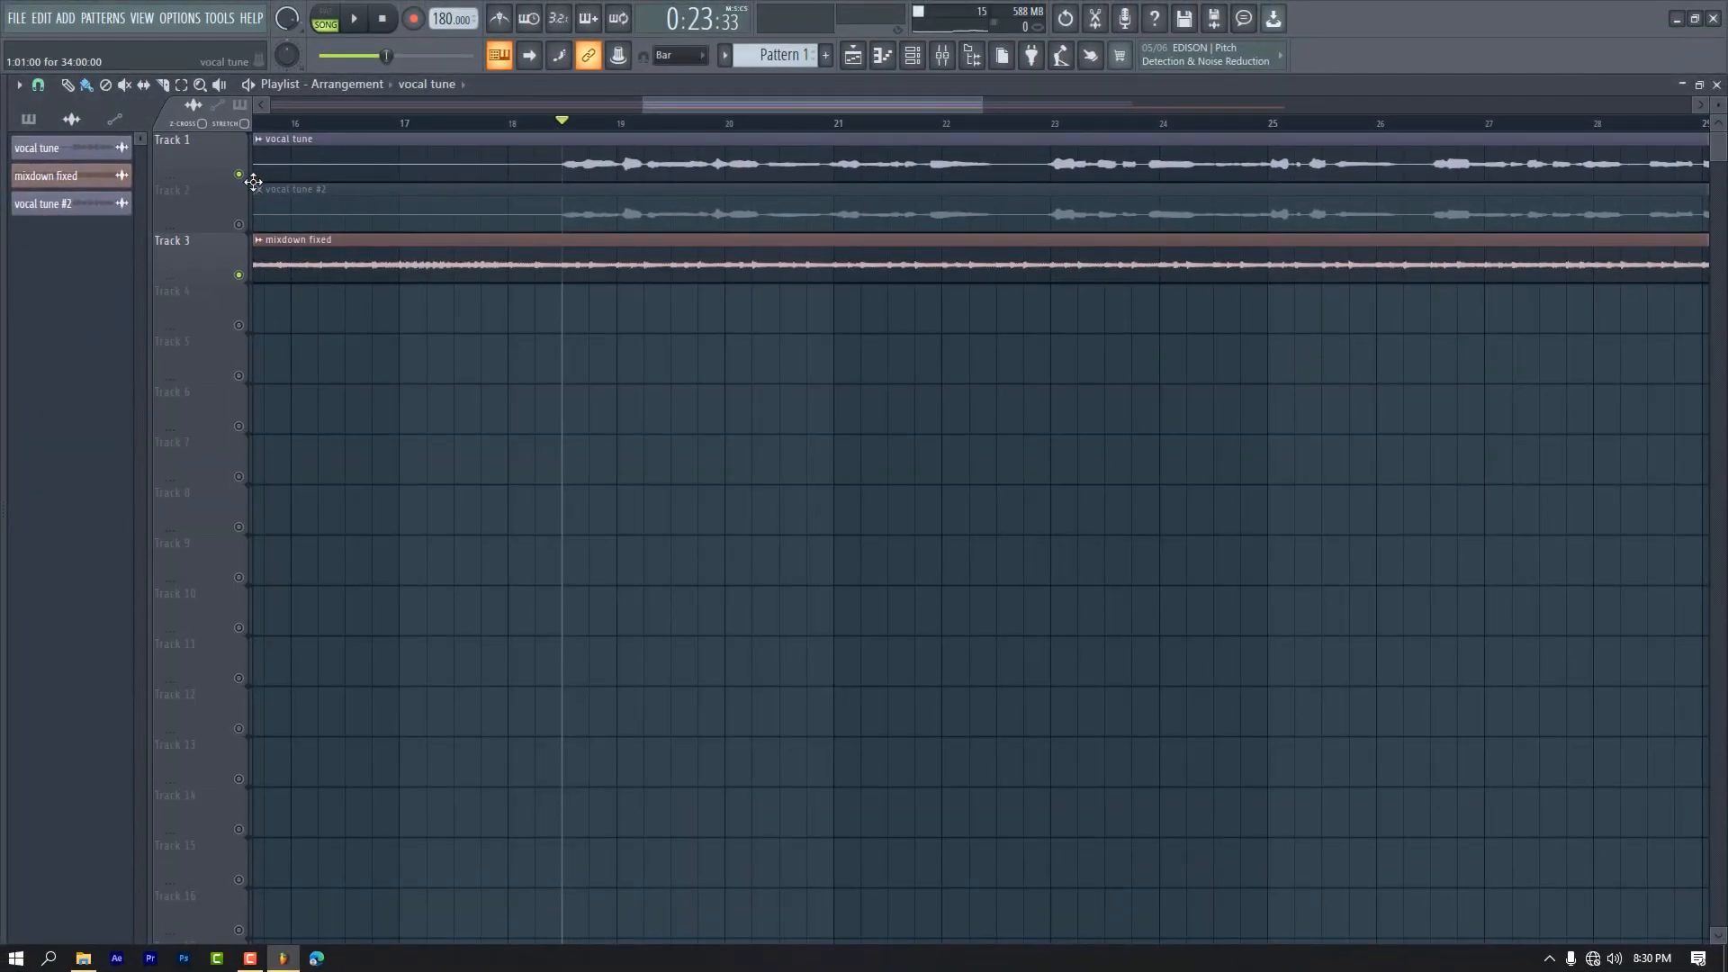
Solo Track 1 in the playlist, start playback and reopen the Kramer Tape Stereo window from the mixer.
right_click(239, 175)
key(space)
click(943, 55)
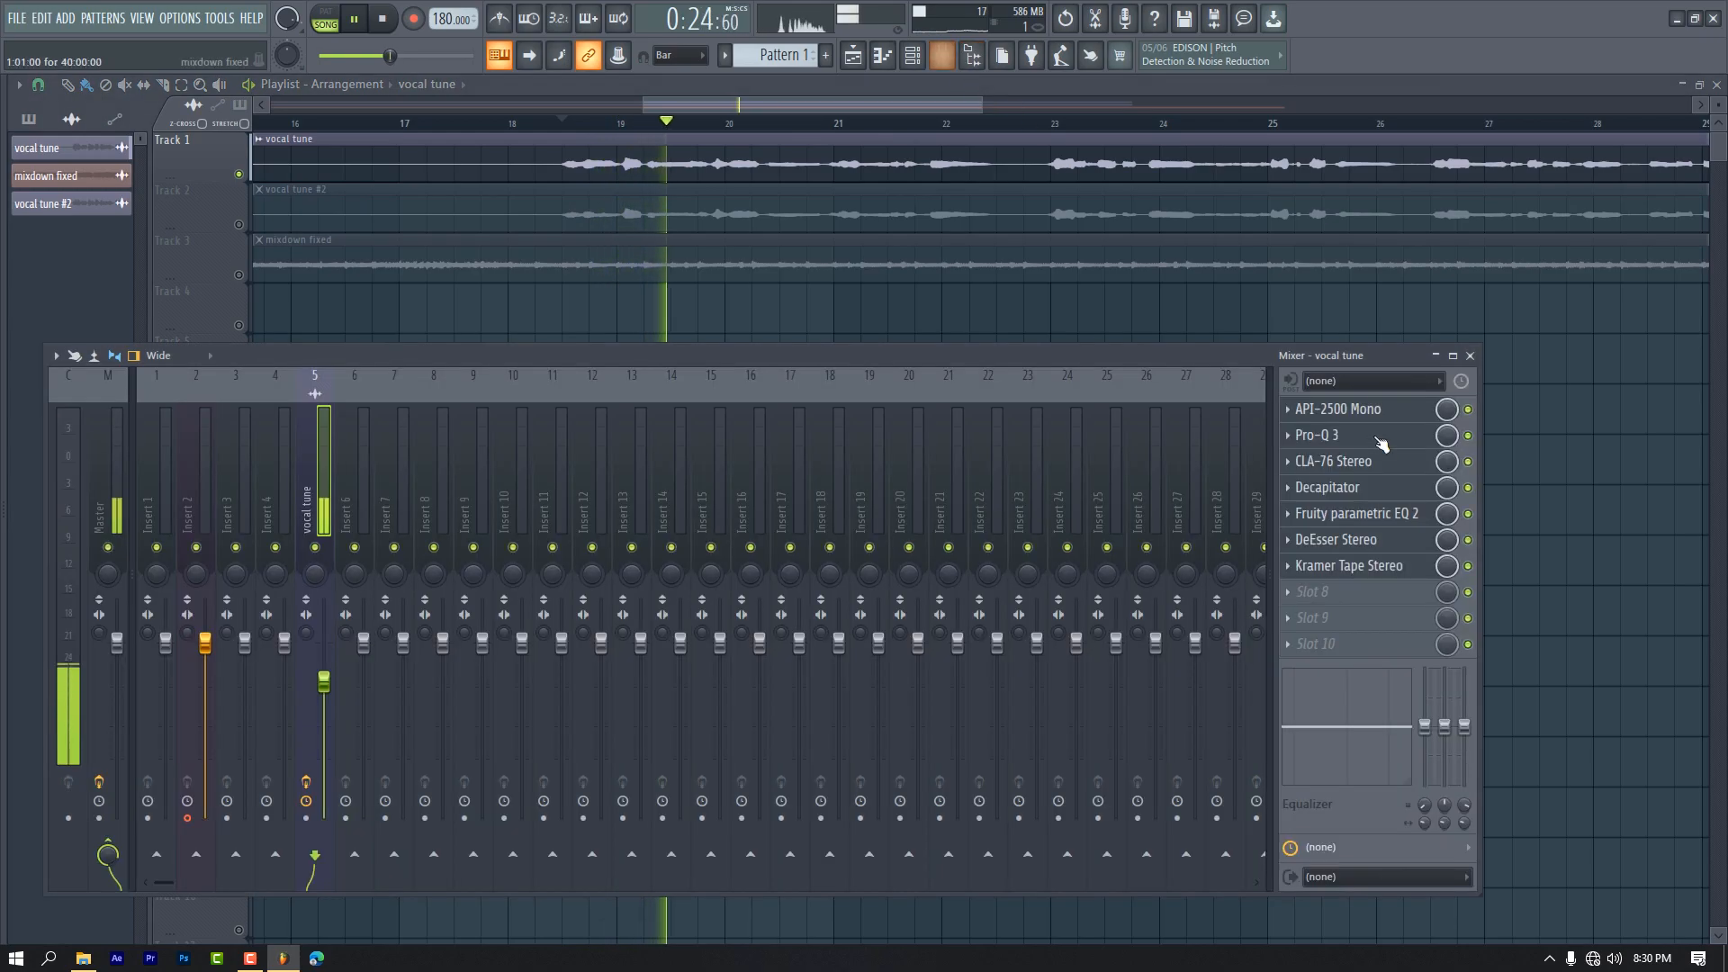
click(1404, 565)
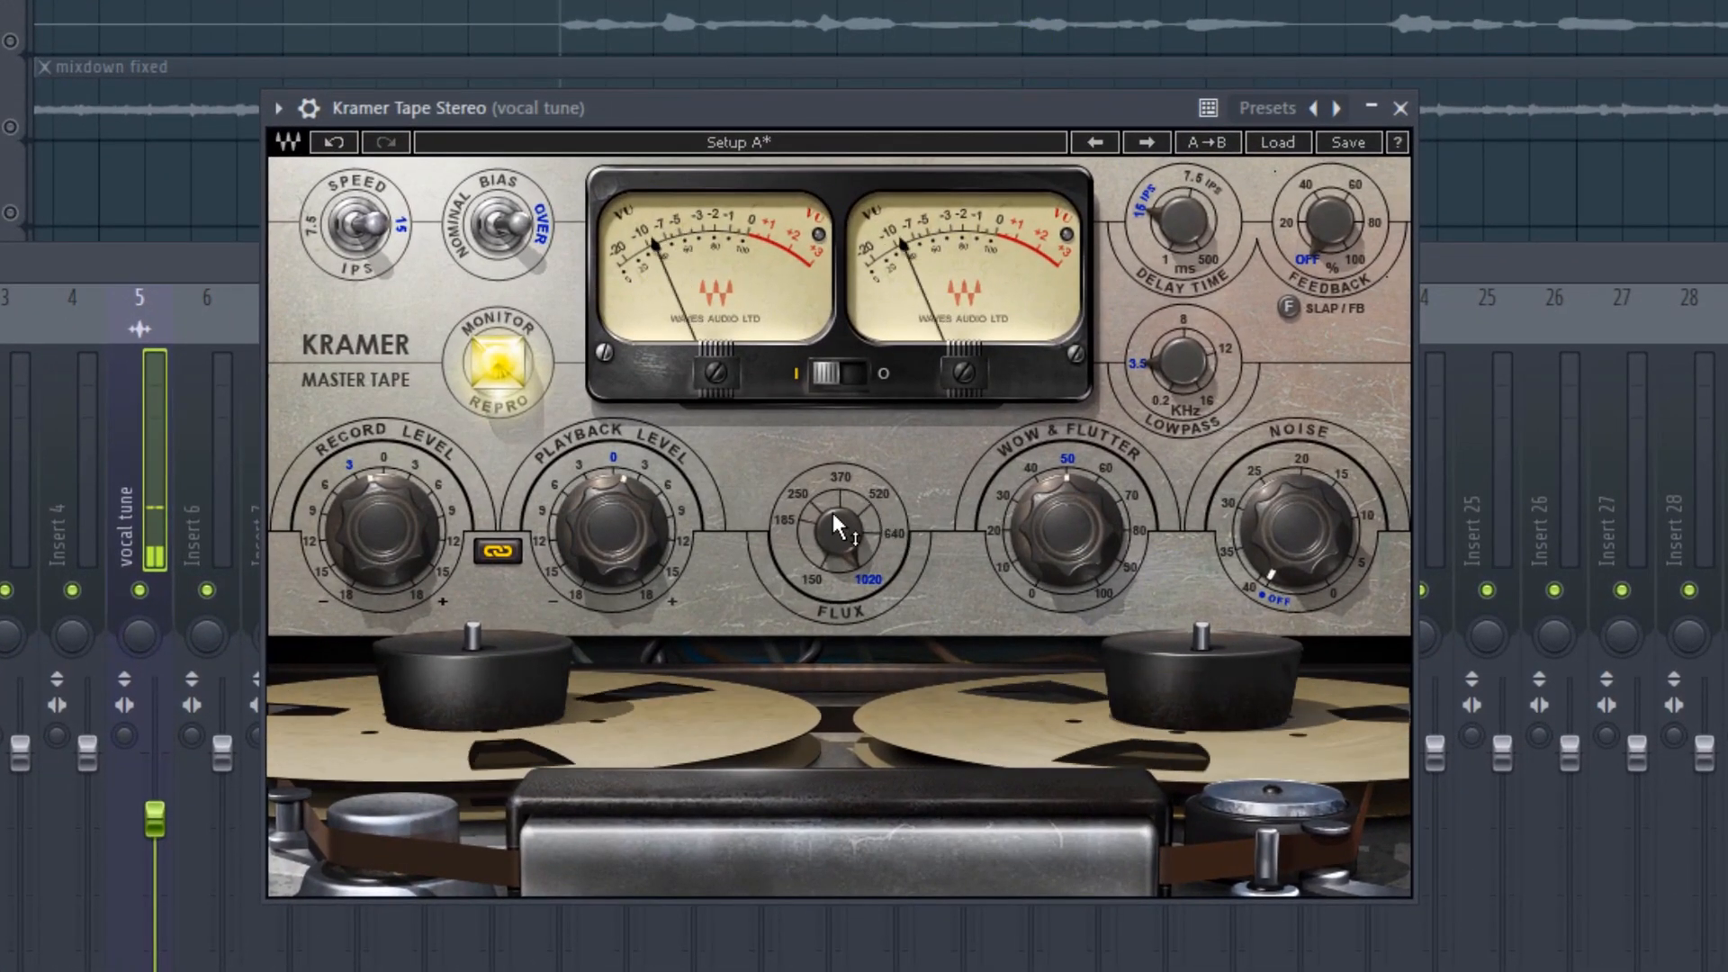
Set the Kramer Tape flux to 510 while listening to the vocal.
mouse_move(834, 511)
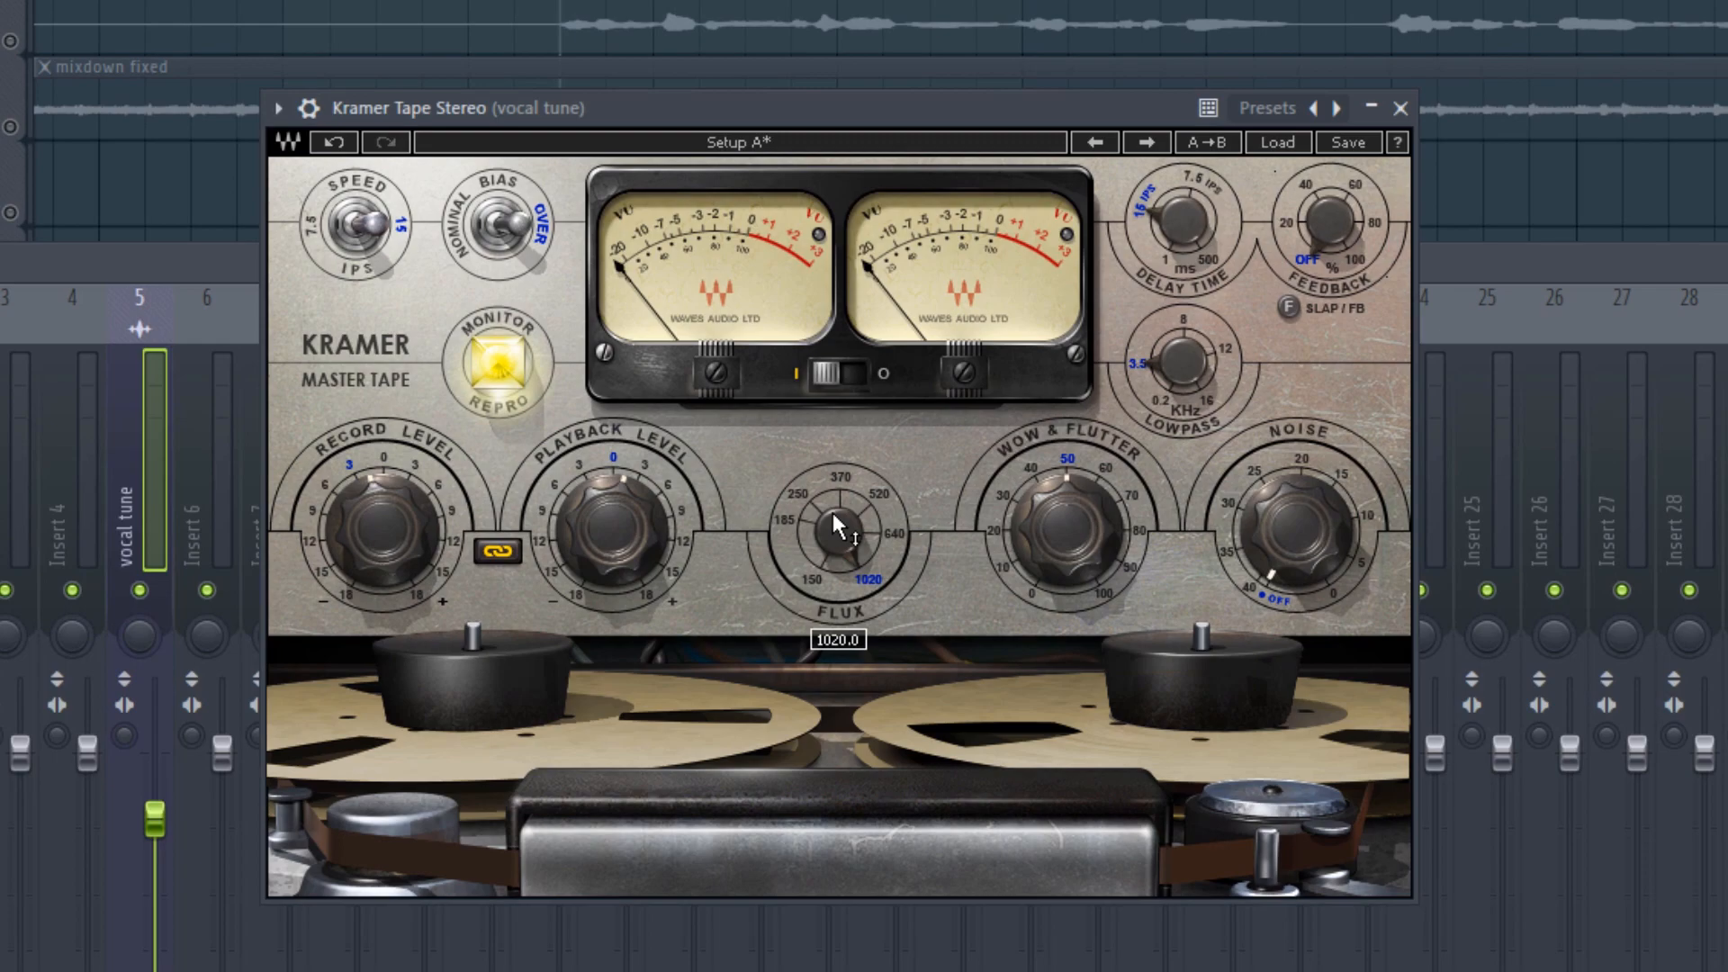
mouse_move(834, 511)
mouse_down()
mouse_move(834, 585)
mouse_move(841, 535)
mouse_up()
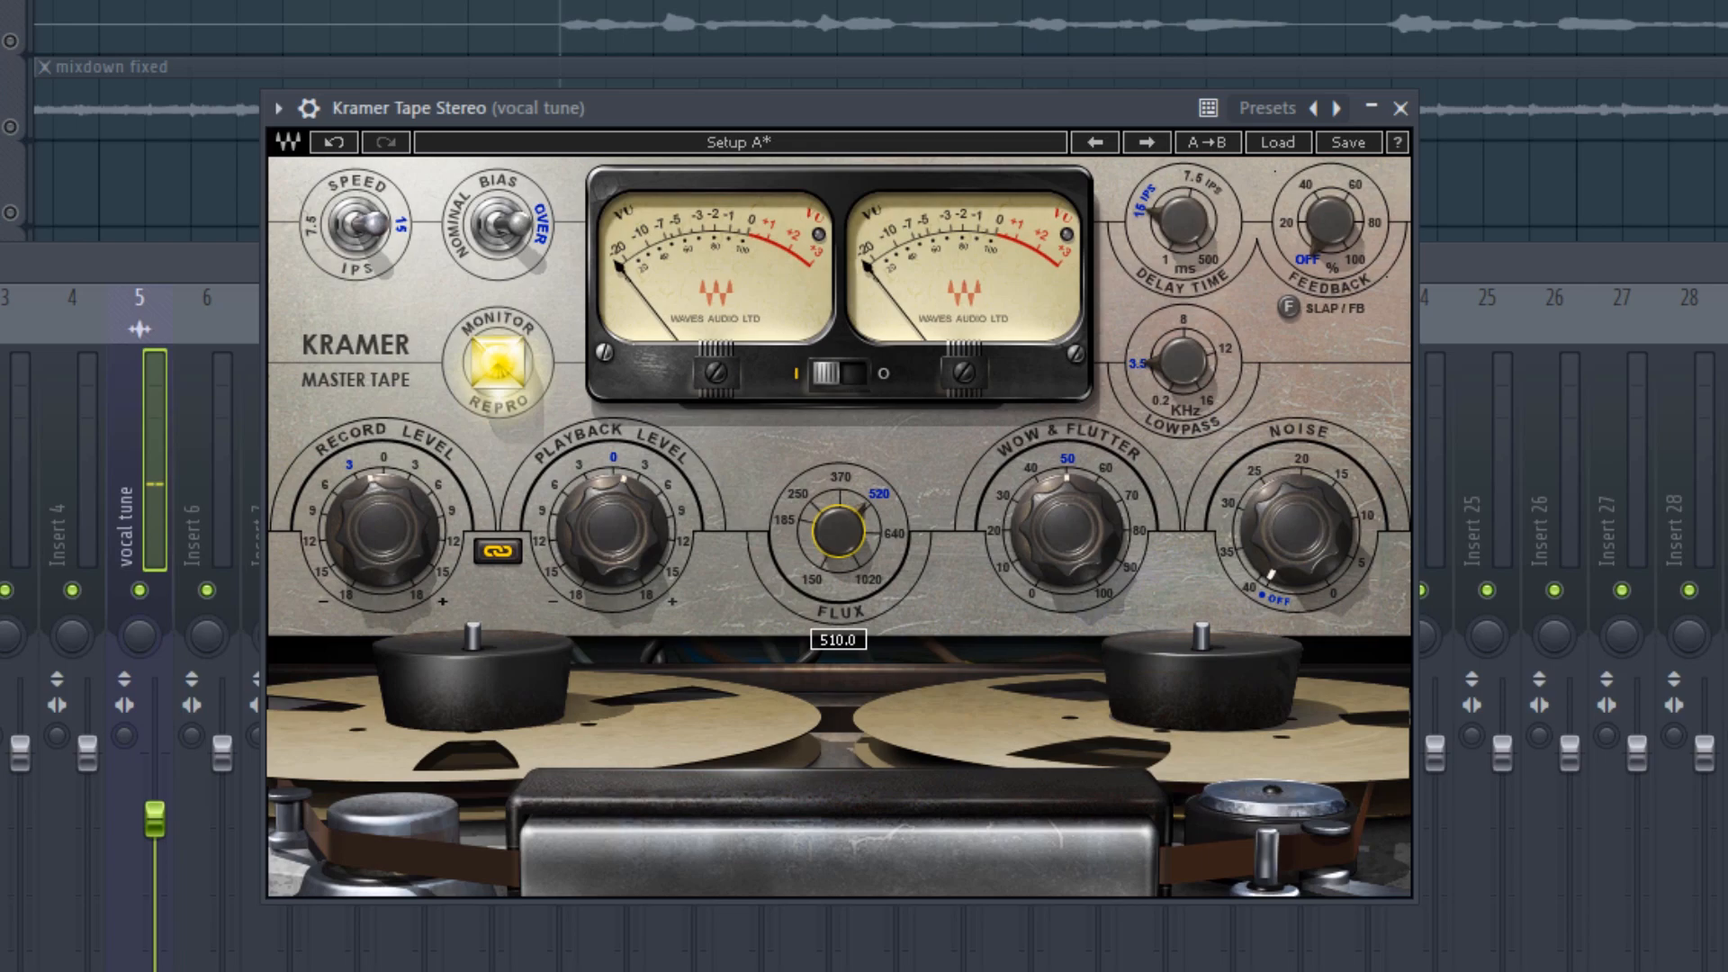
drag(837, 531, 839, 534)
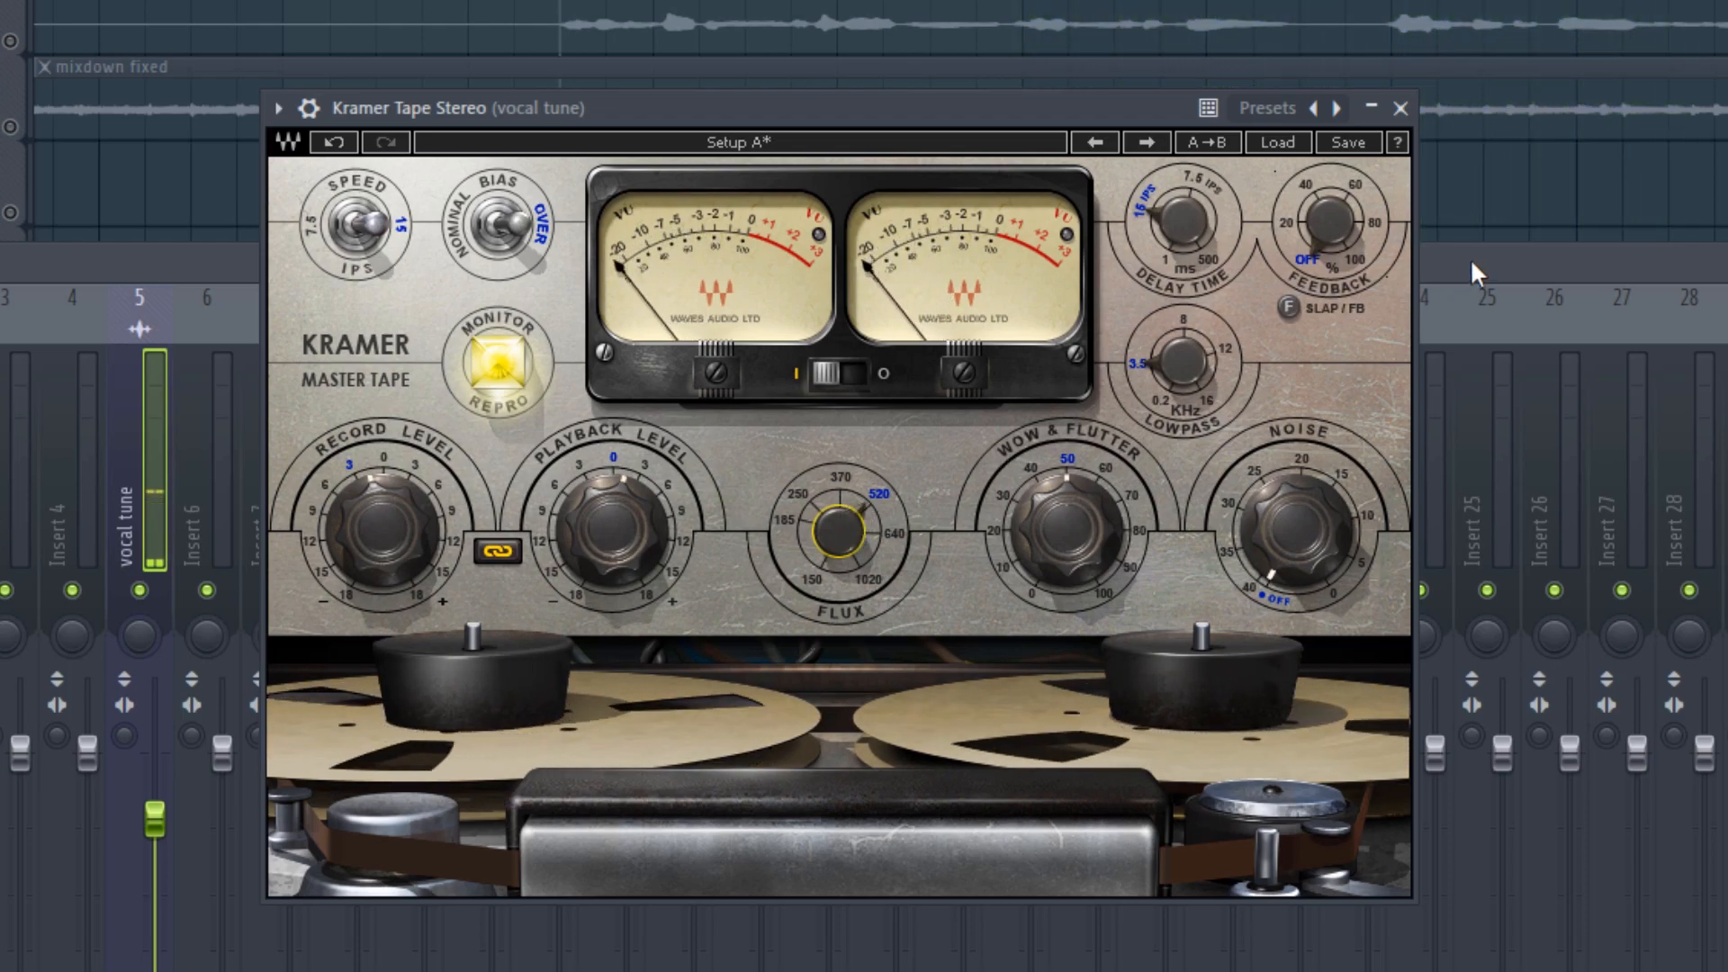
Compare the vocal with Kramer Tape Stereo bypassed and enabled, and bring its window back to the front.
click(1472, 258)
click(987, 99)
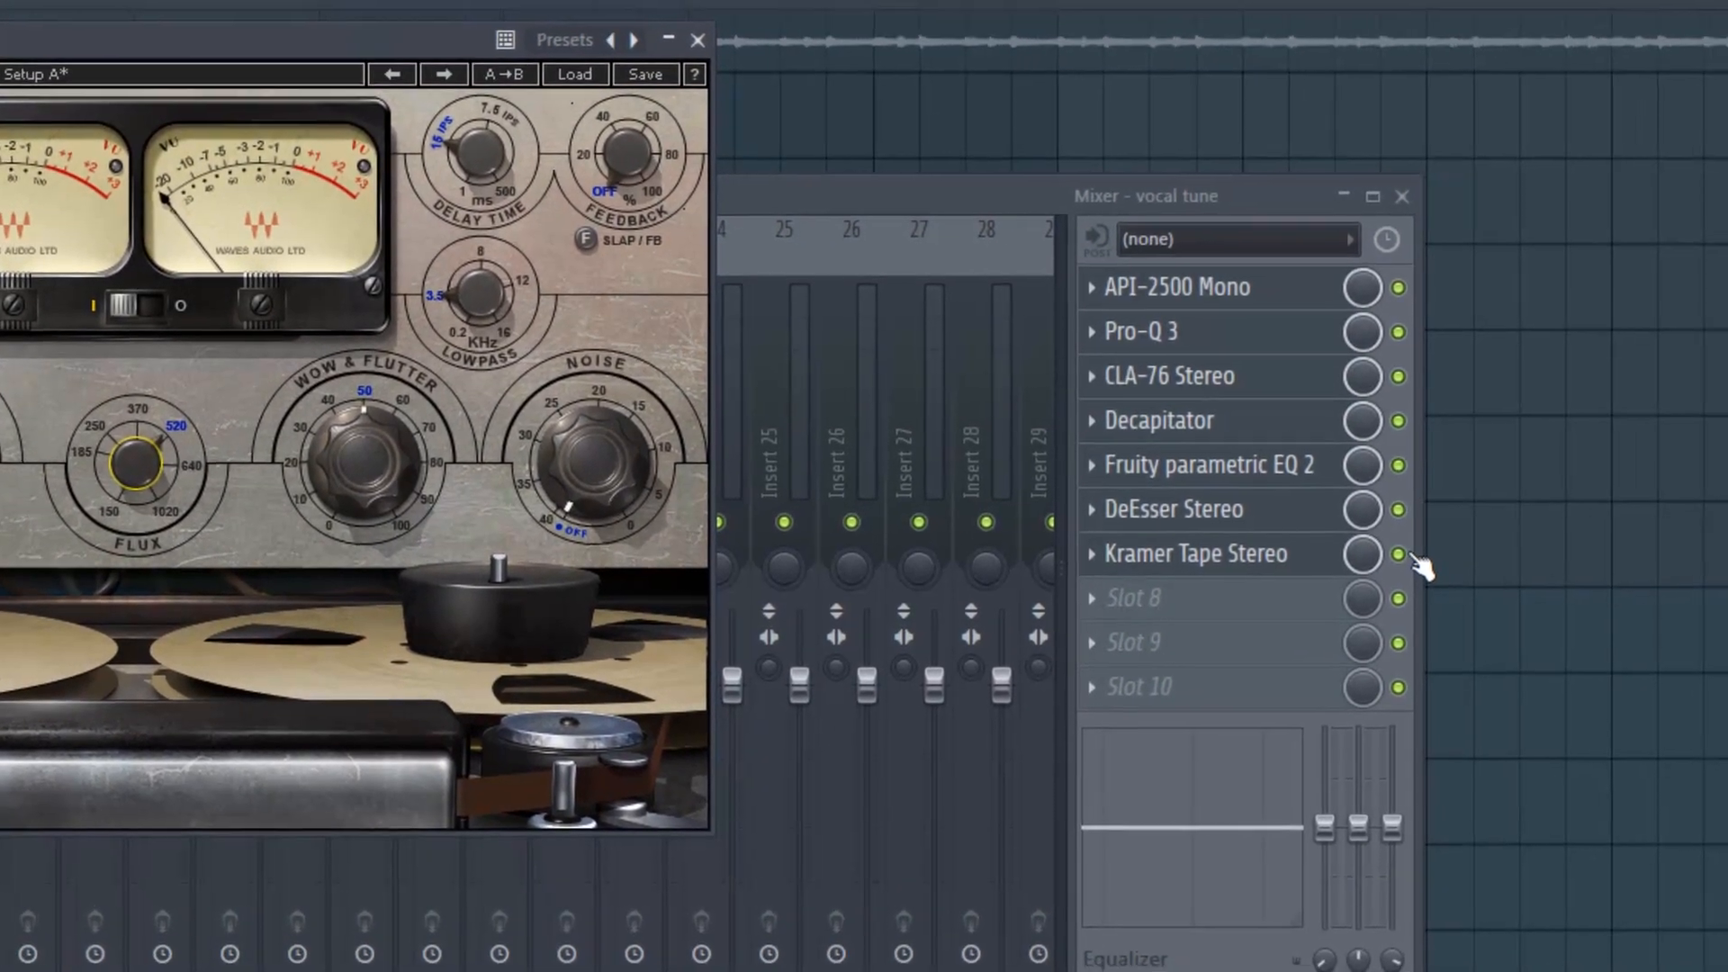
click(1383, 553)
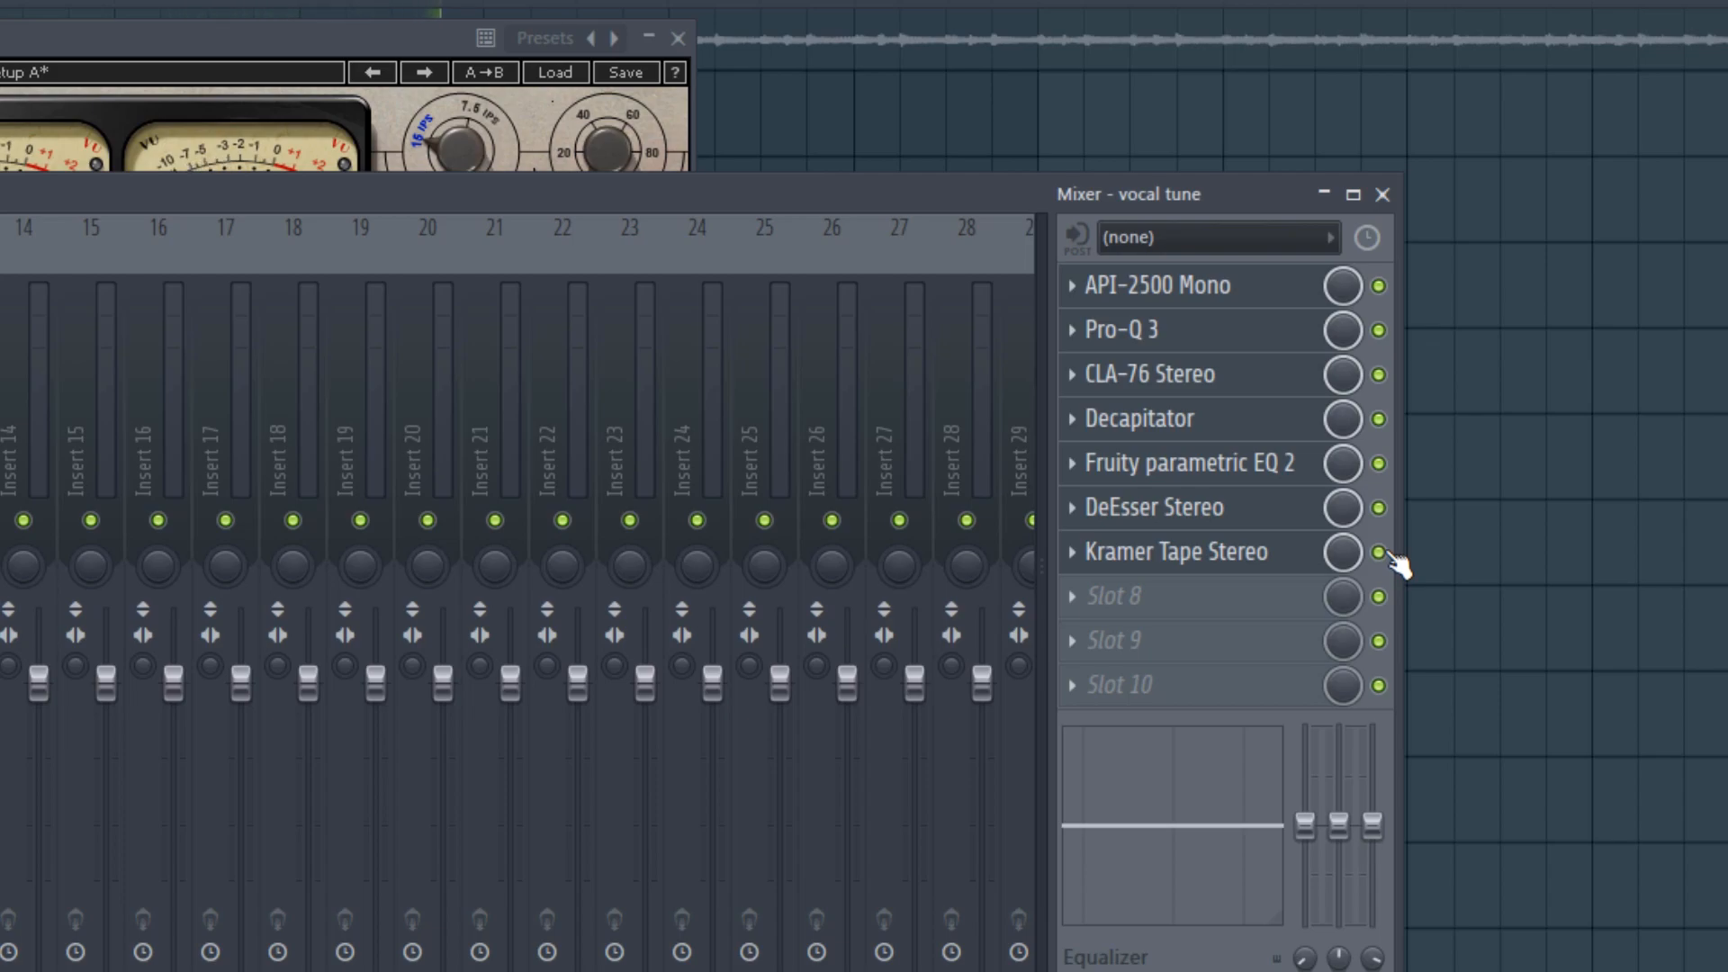
click(188, 39)
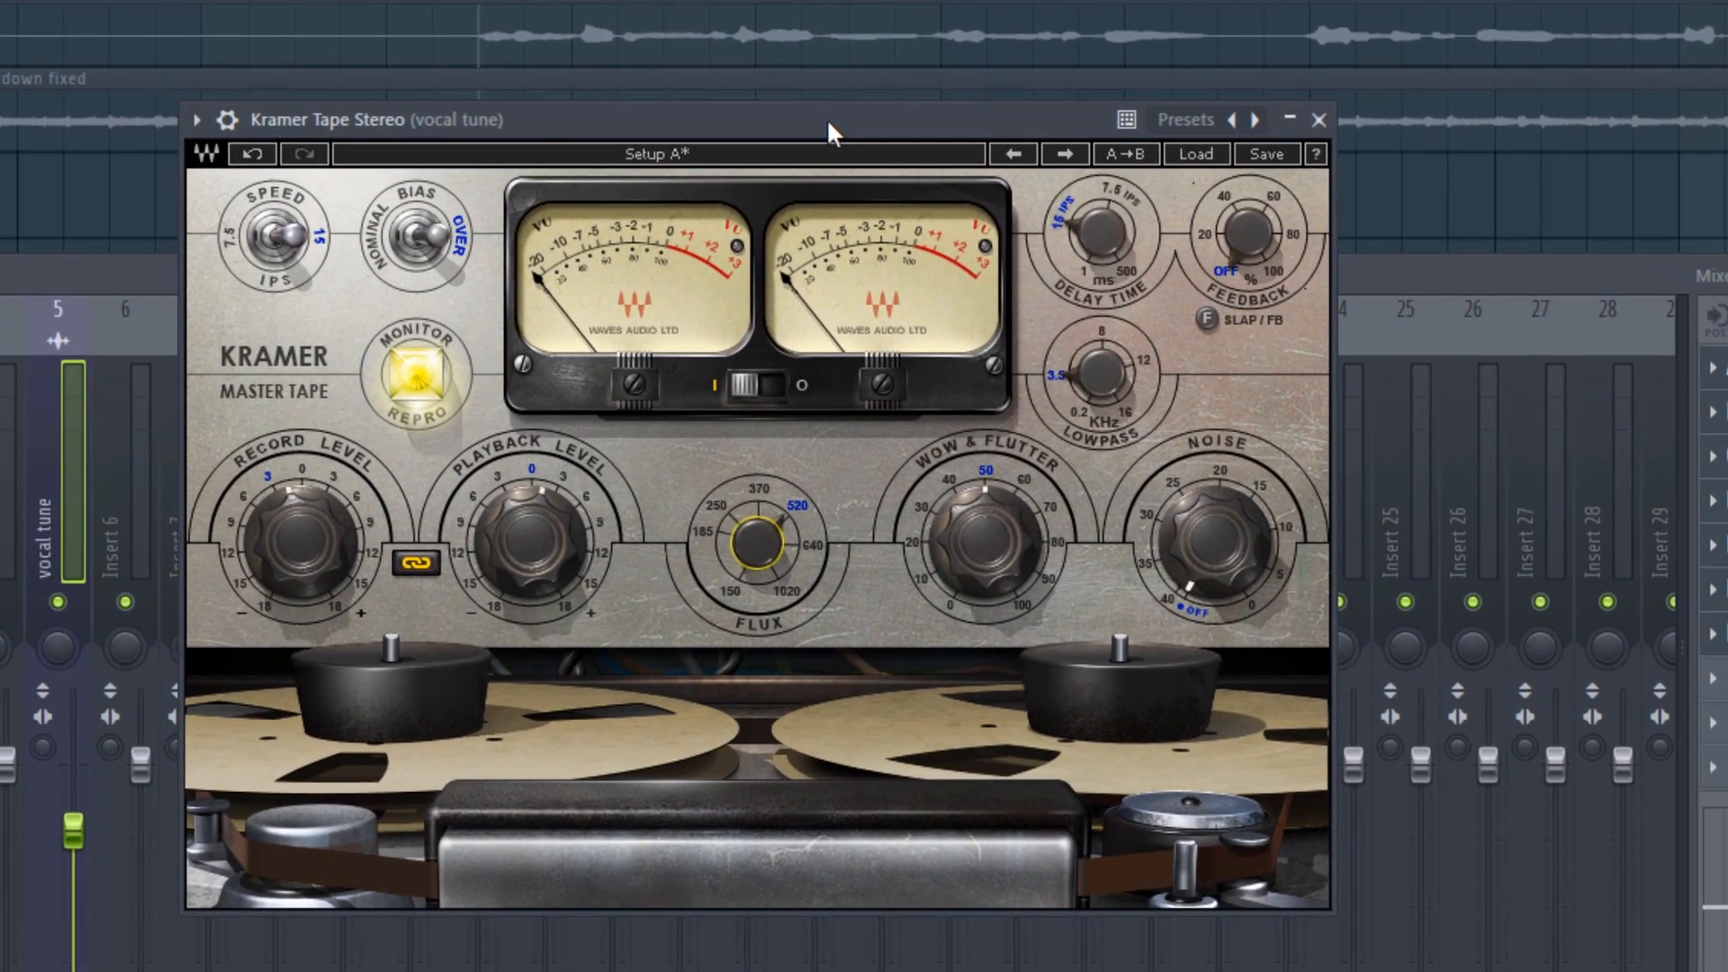
Load Fruity parametric EQ 2 into slot 8 of the vocal tune track.
click(1713, 679)
mouse_move(1323, 543)
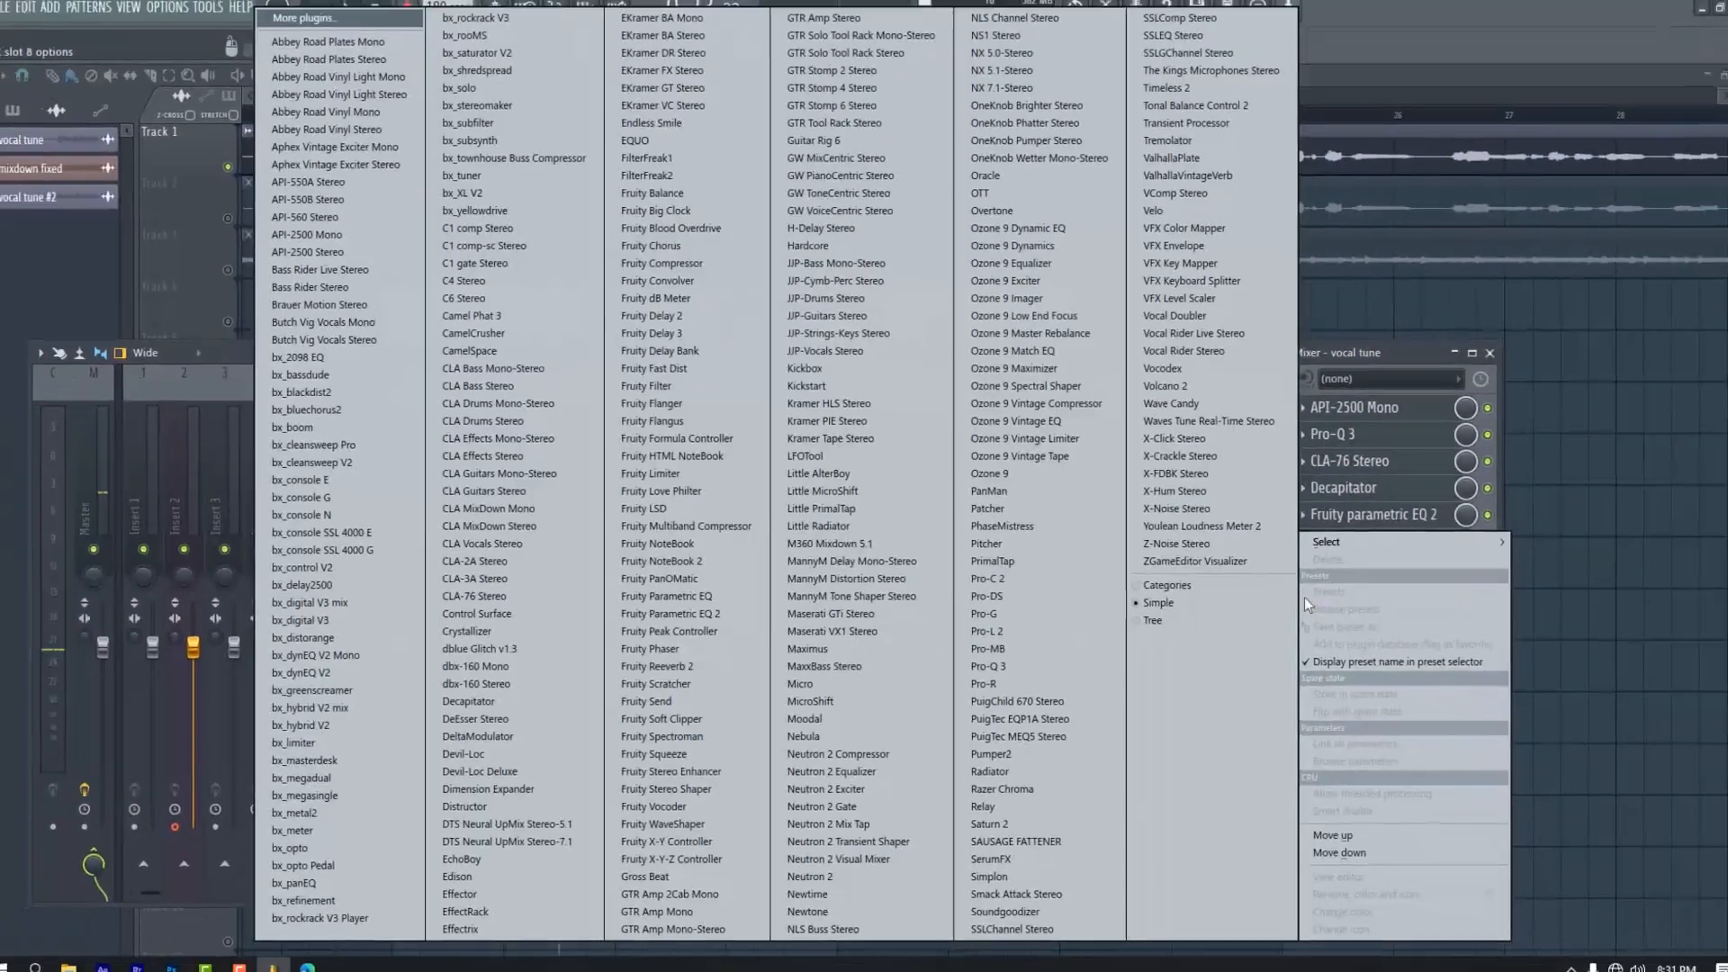
click(673, 612)
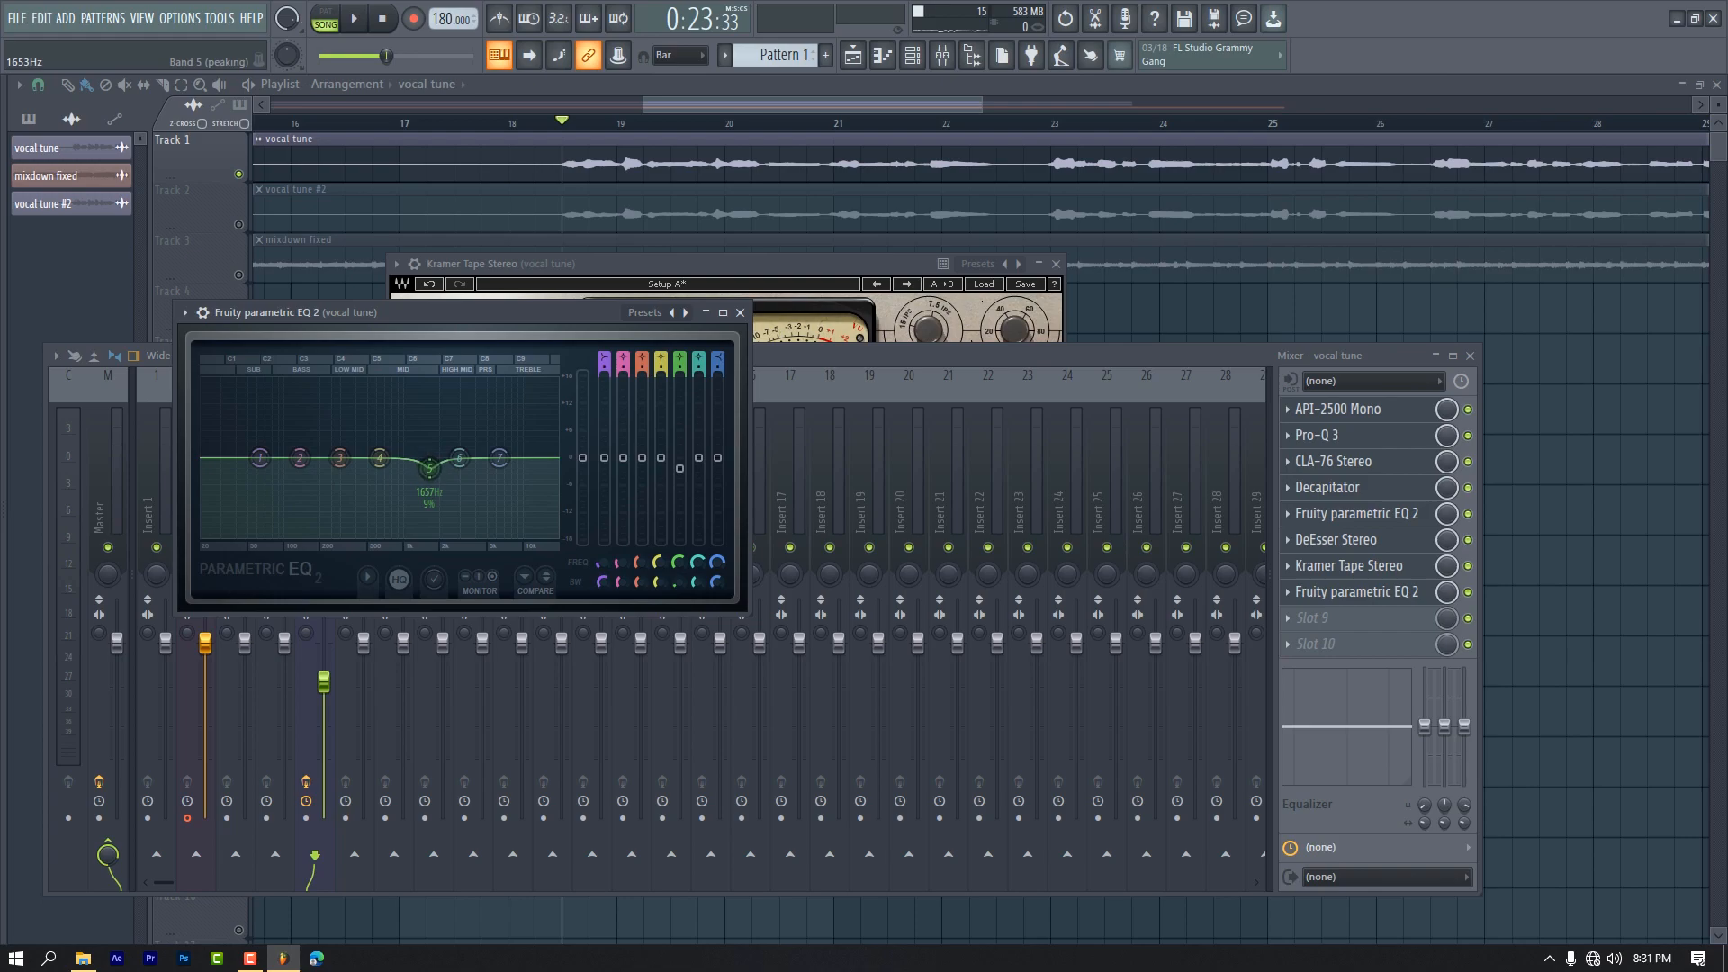
Shape the slot 8 EQ with slight dips around 1.1 kHz and 296 Hz, and pull band 1 down to cut the lows.
drag(430, 467, 410, 465)
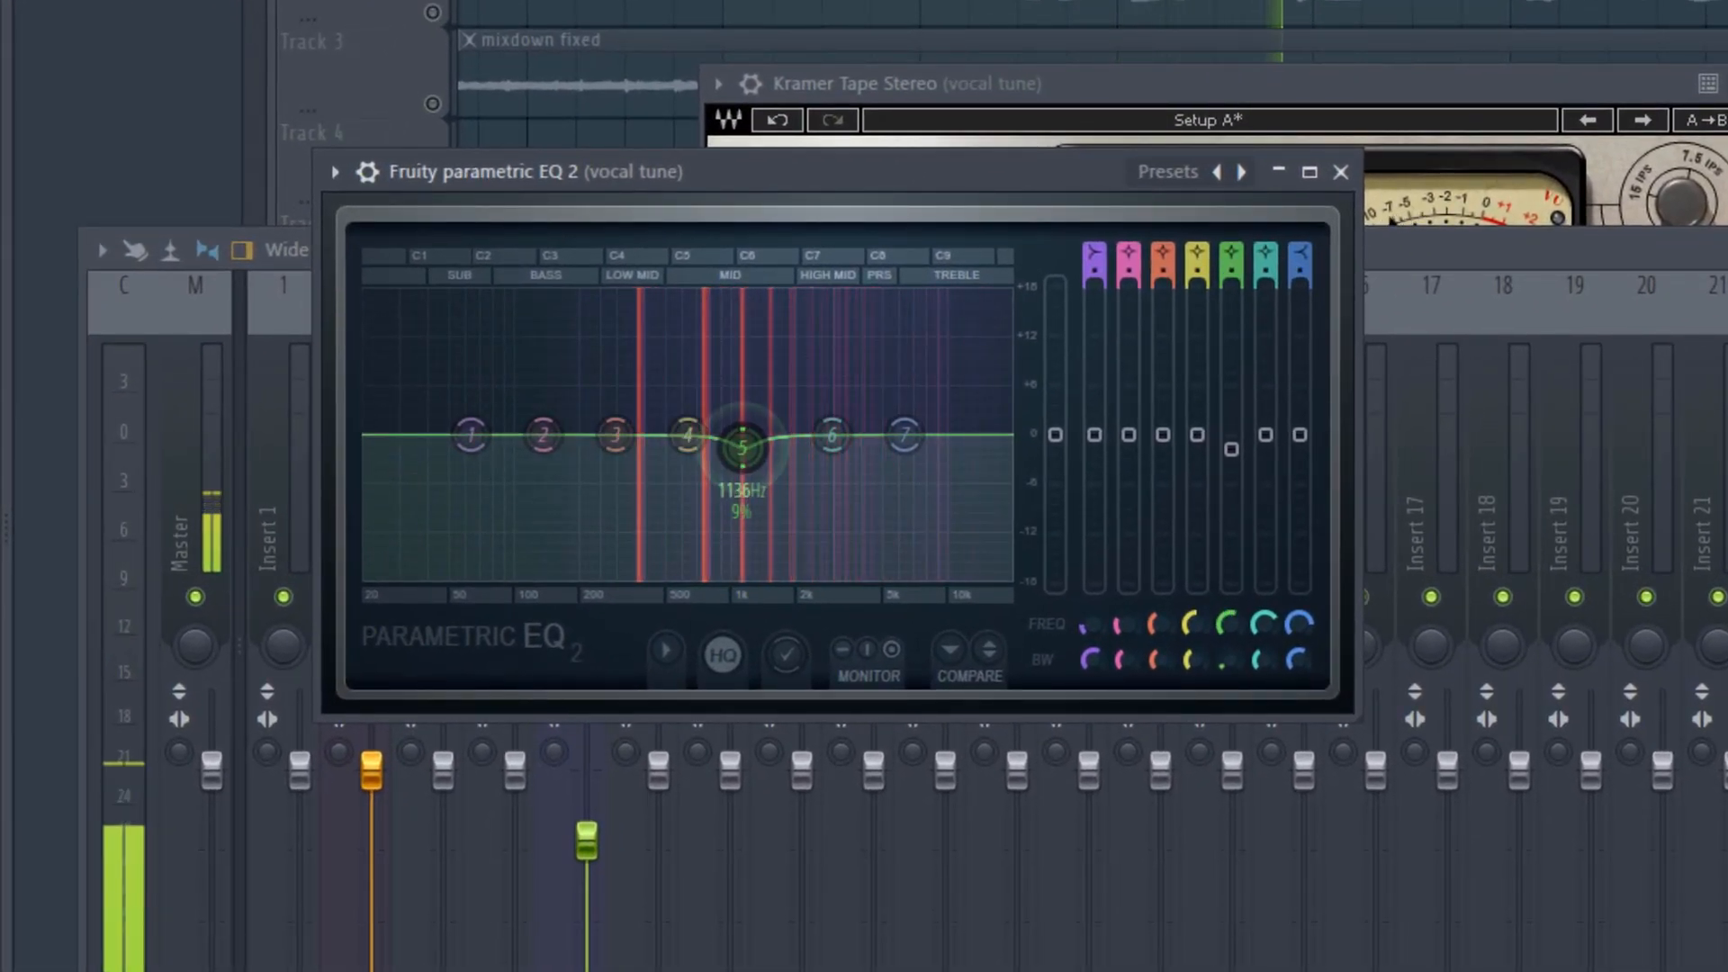
drag(743, 447, 756, 449)
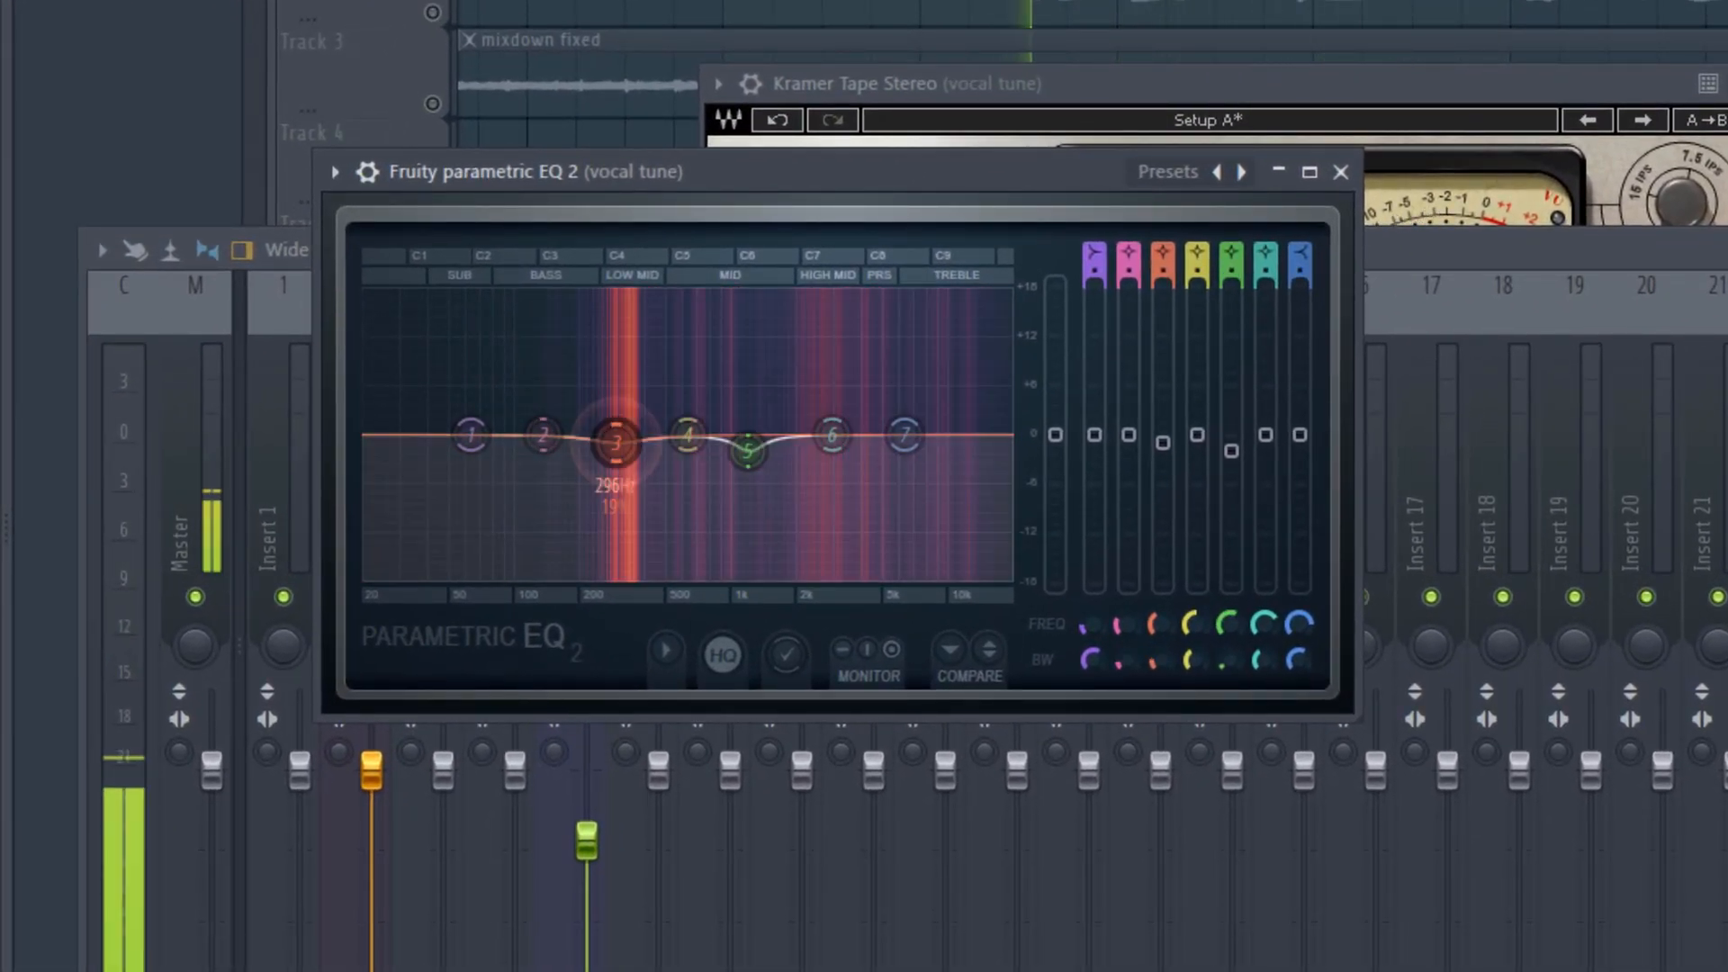
mouse_move(616, 435)
mouse_down()
mouse_move(618, 459)
mouse_move(691, 440)
mouse_move(611, 459)
mouse_up()
drag(470, 460, 513, 578)
drag(543, 434, 525, 441)
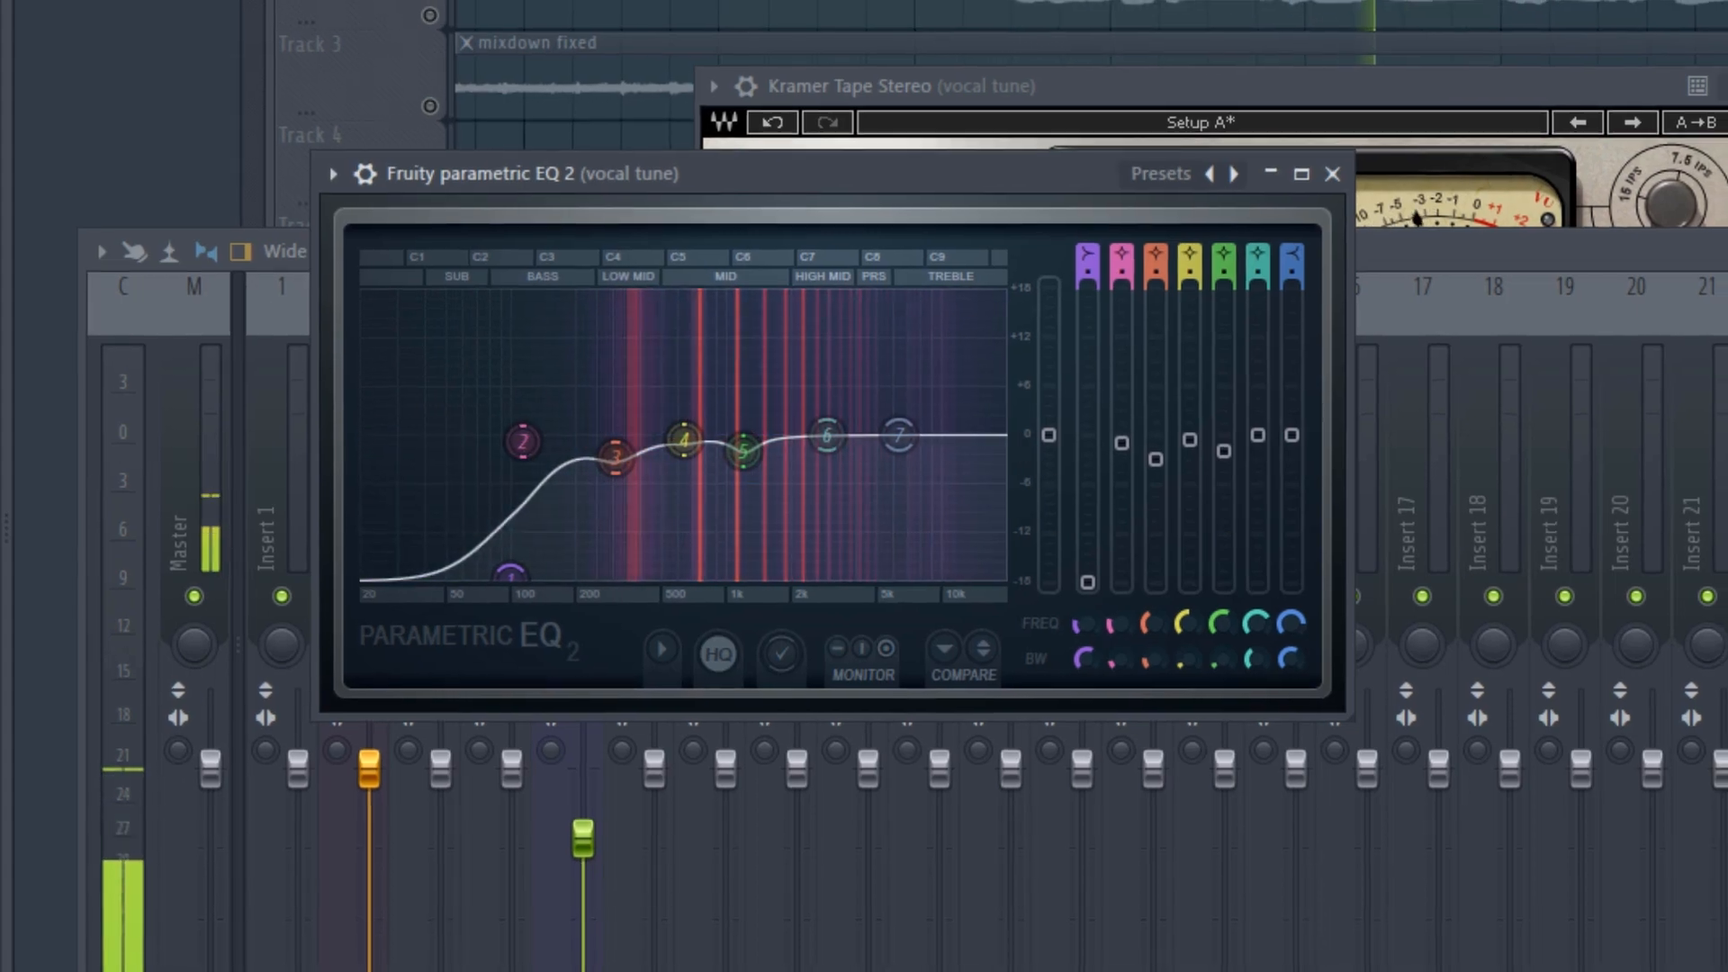
Play the vocal together with the mixdown on Track 3 and lower the vocal tune fader slightly in the mixer.
right_click(1551, 397)
right_click(1207, 328)
key(space)
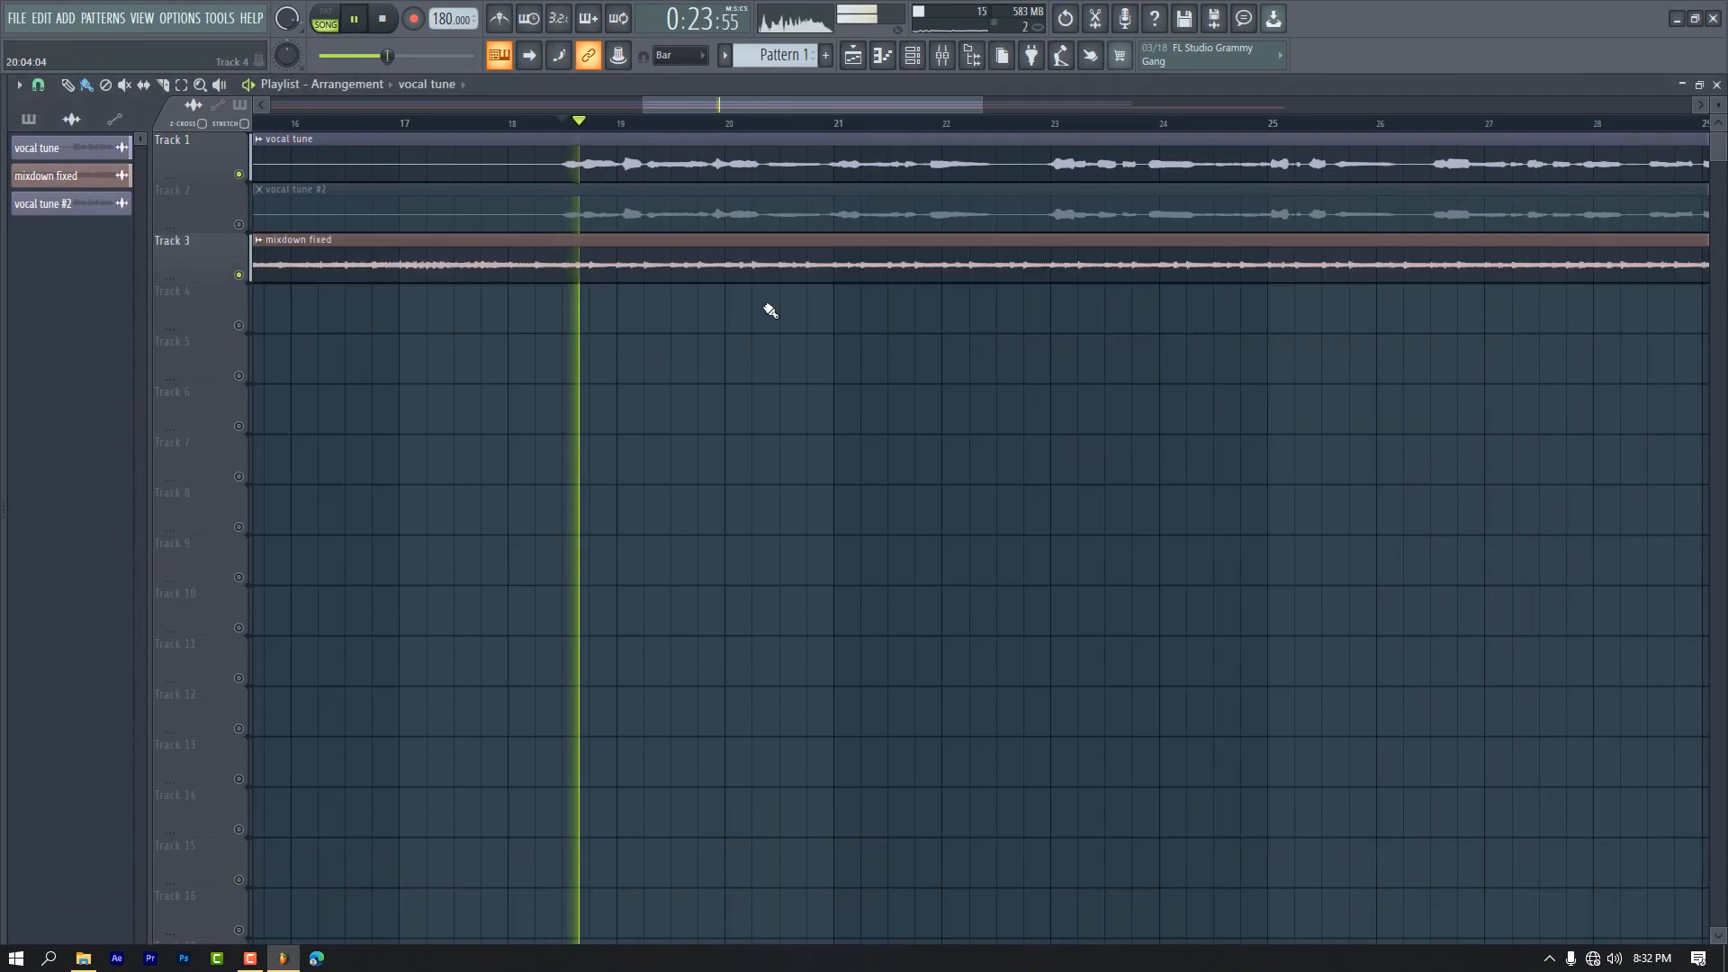
click(942, 55)
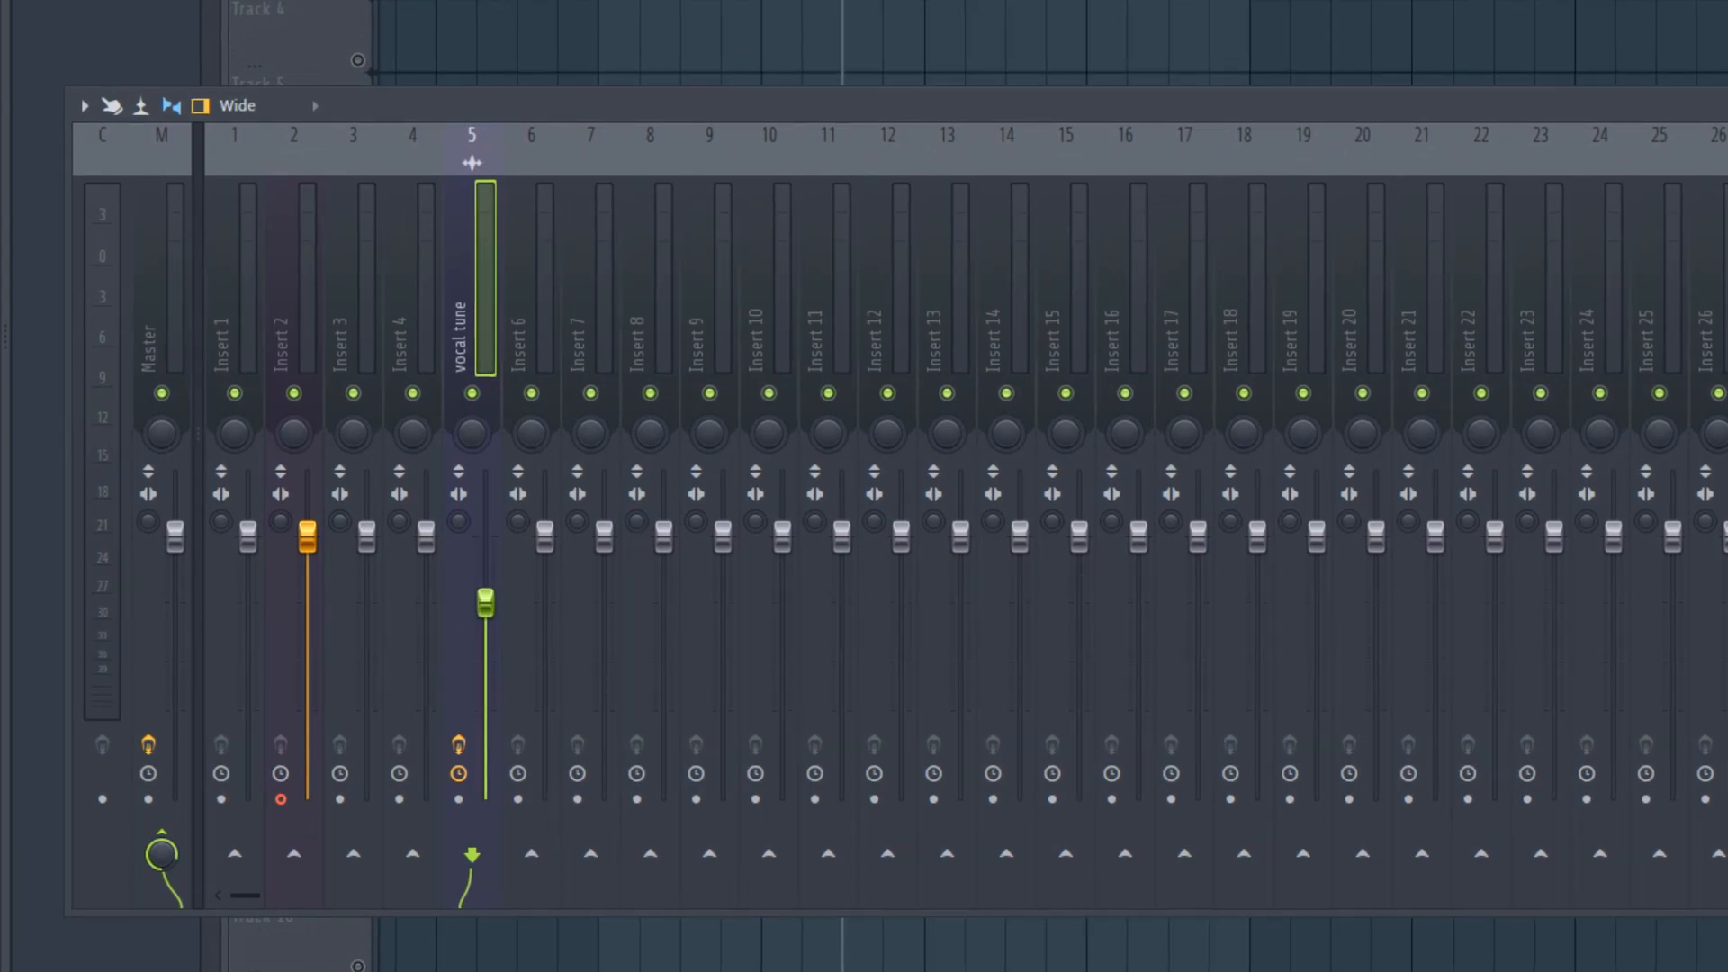
key(space)
drag(493, 612, 486, 617)
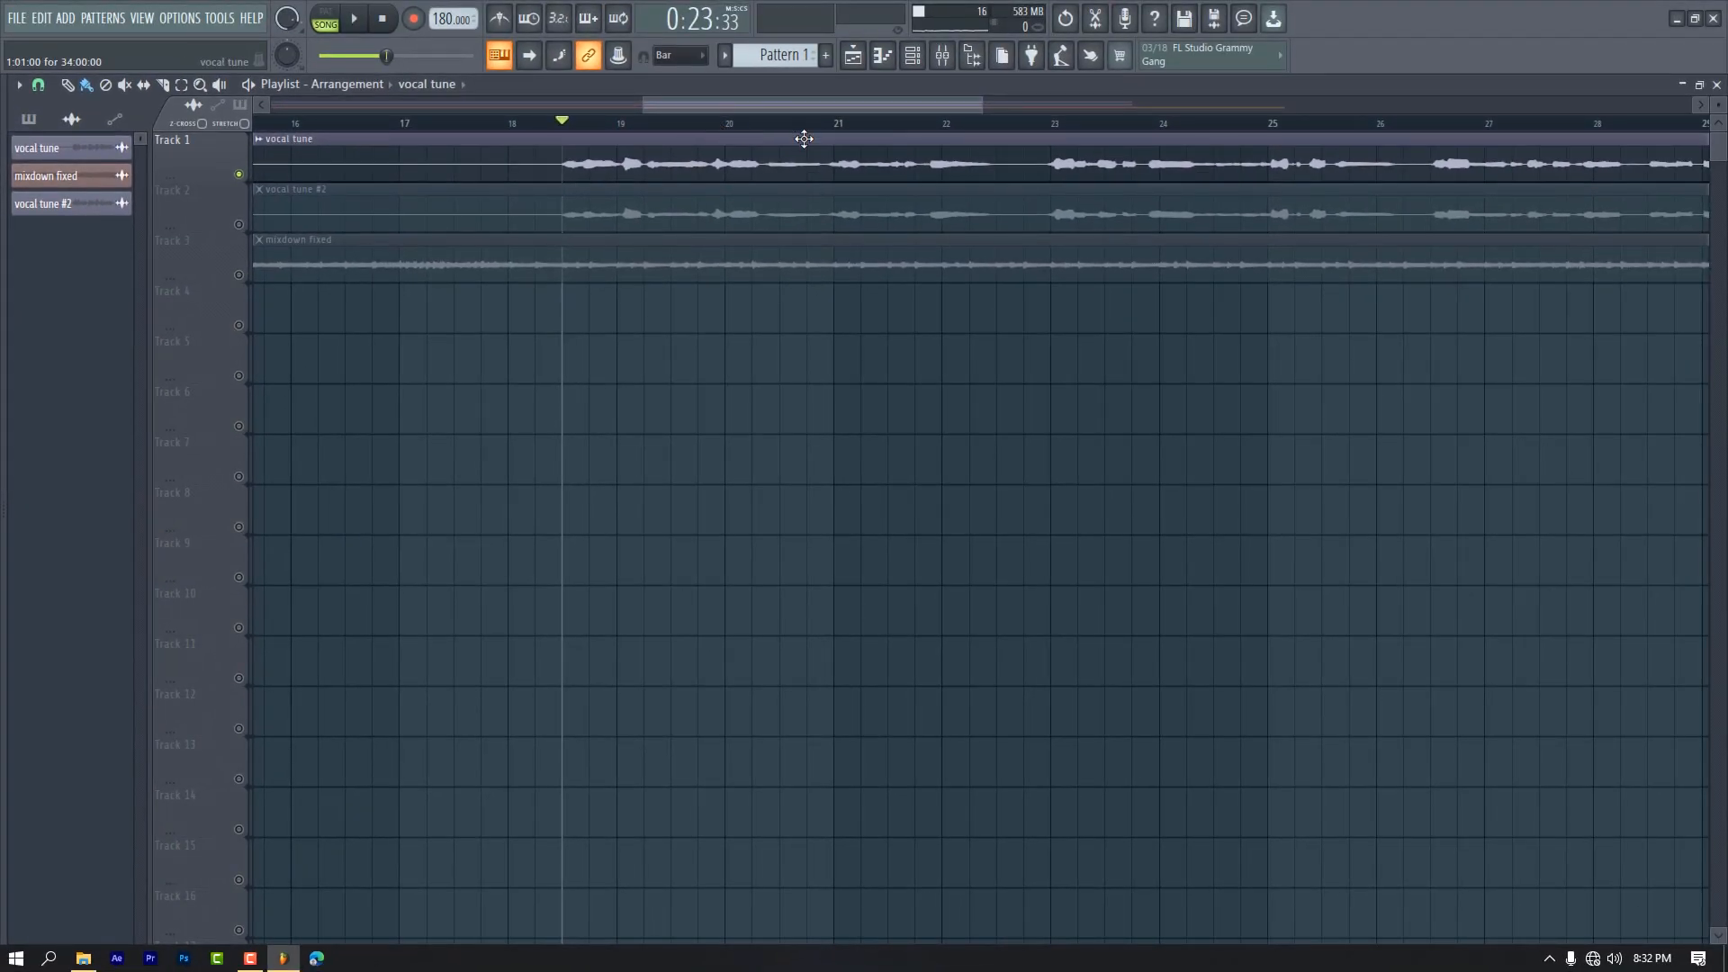
Compare vocal playback with the whole effects chain of the vocal tune track bypassed and enabled.
key(F9)
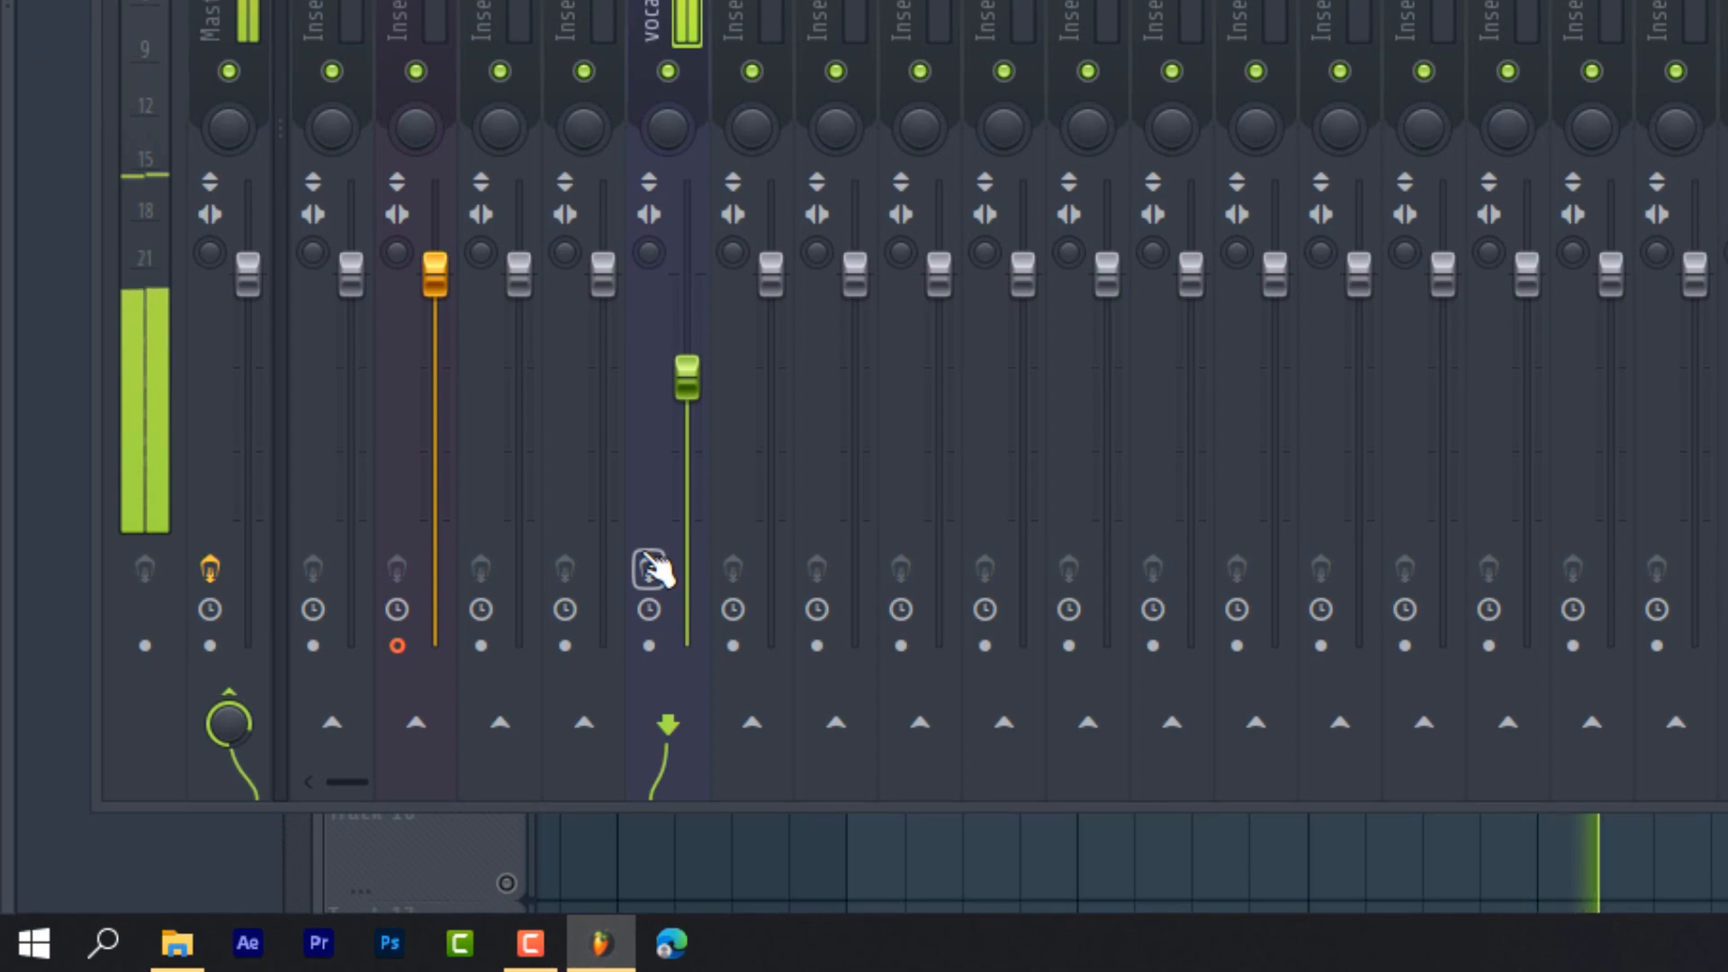
key(space)
click(650, 569)
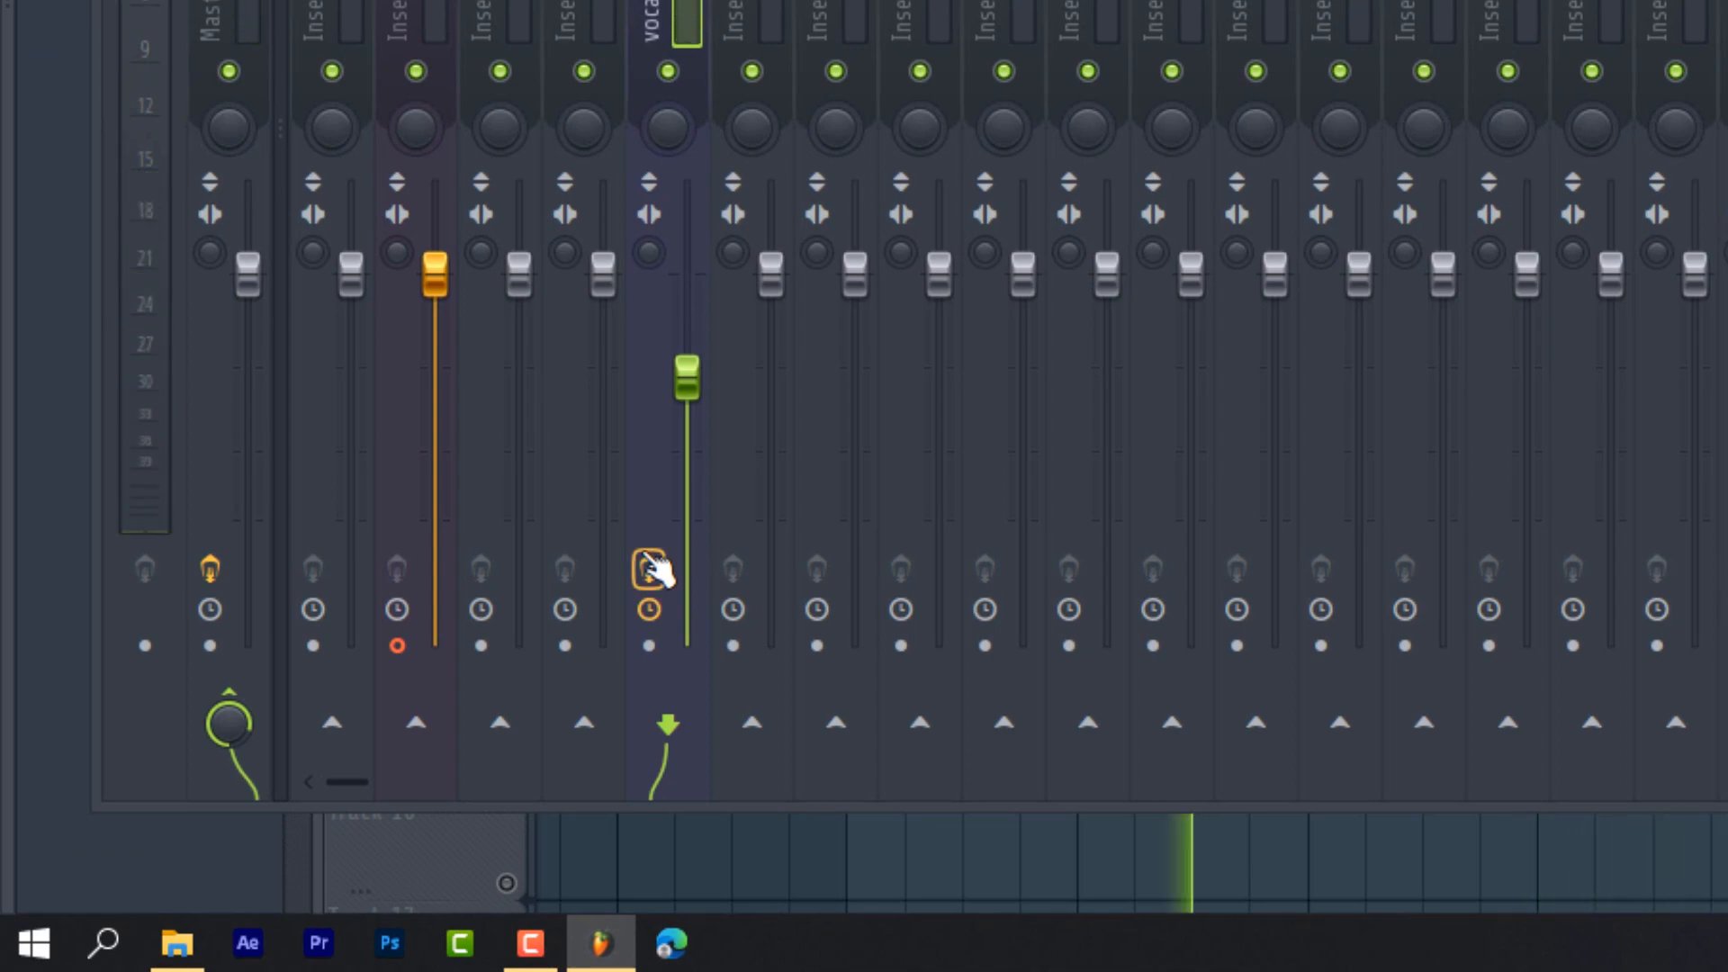
key(space)
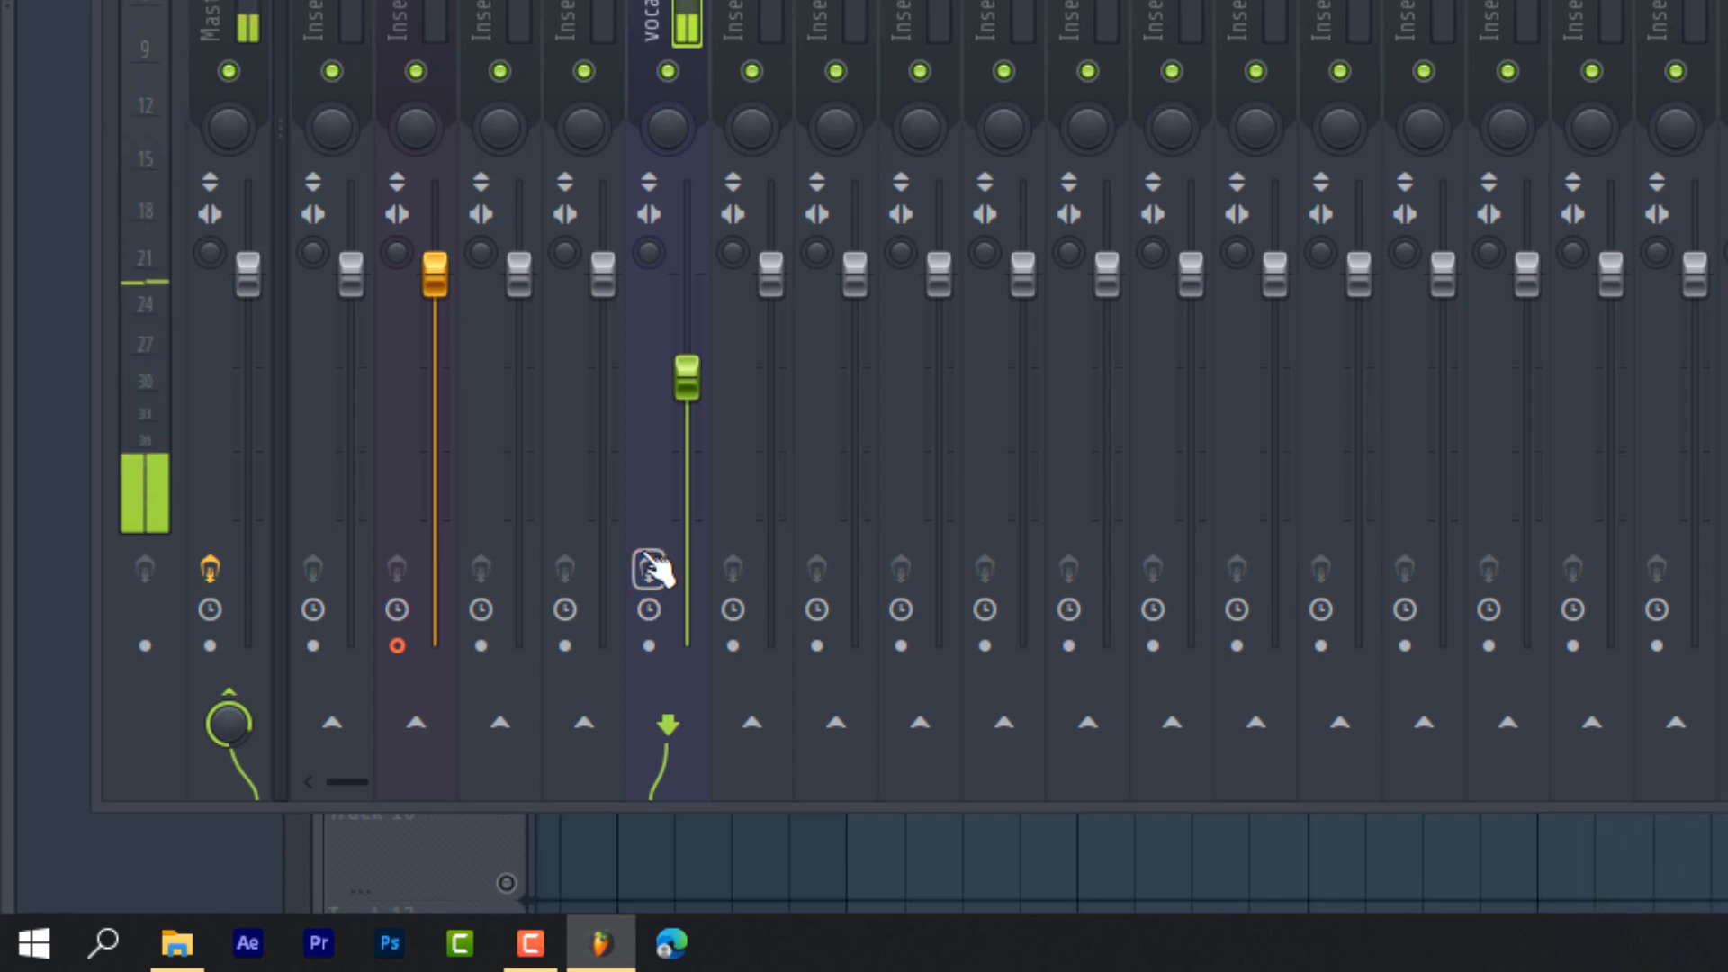
click(649, 569)
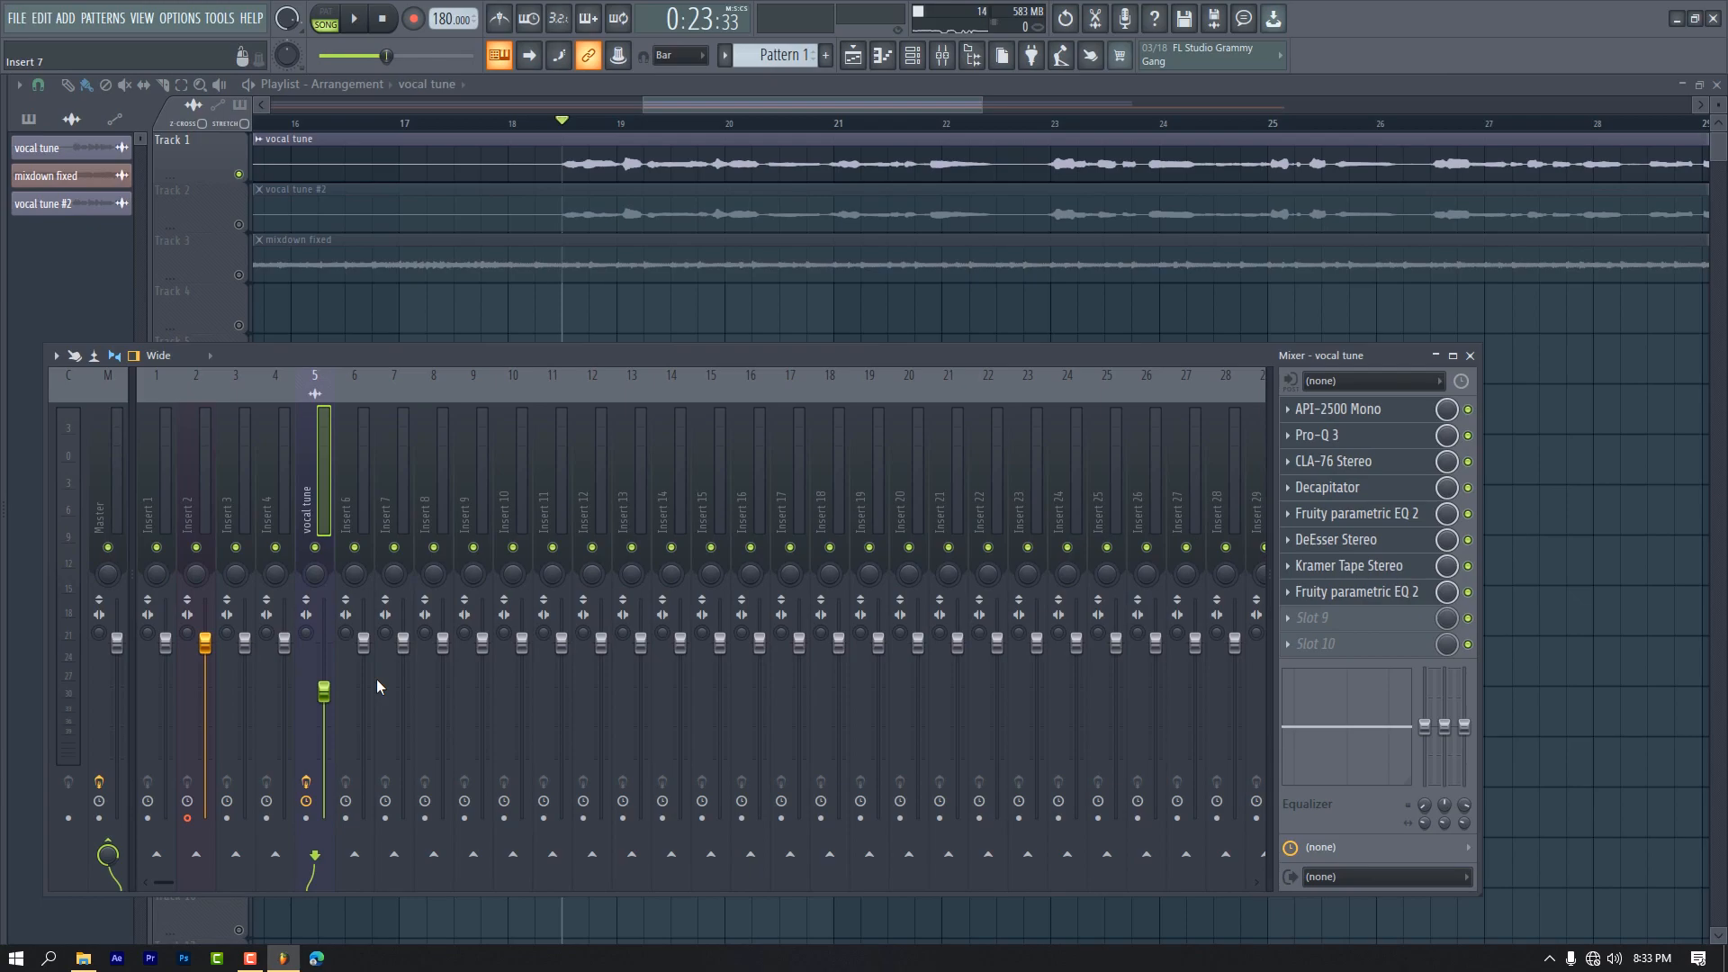
Load Waves Tune Real-Time Stereo into slot 9 of the vocal tune track and reposition its window.
click(1297, 618)
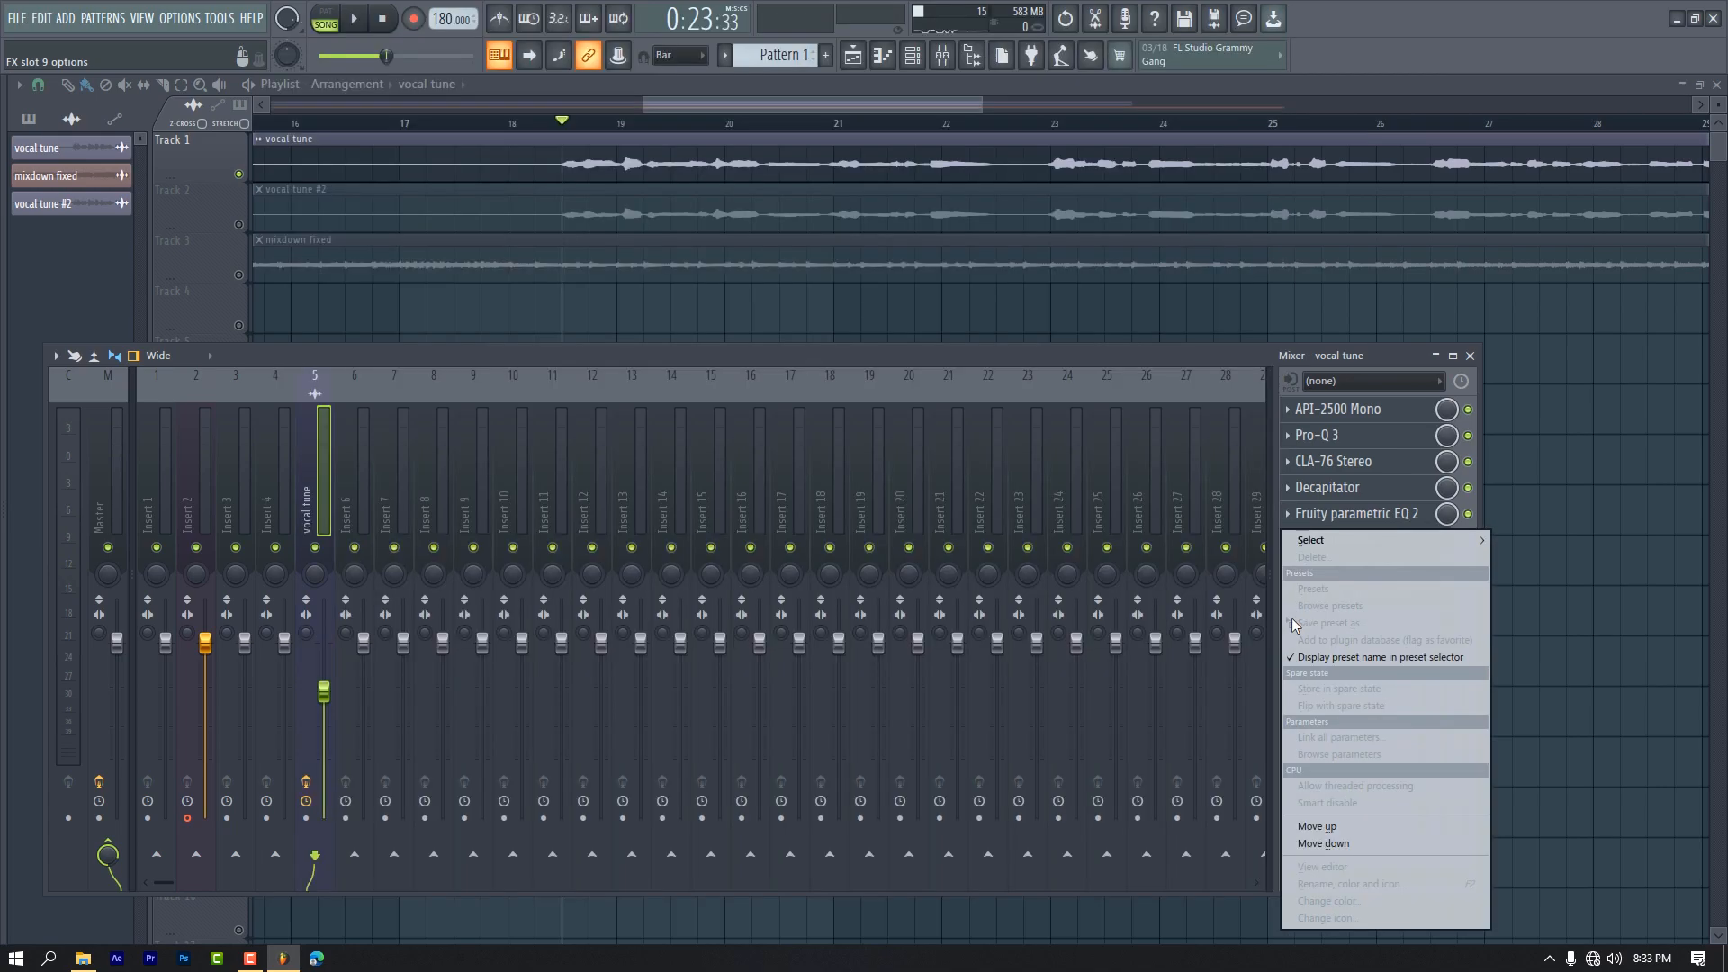
mouse_move(1332, 540)
click(1215, 423)
drag(576, 267, 916, 236)
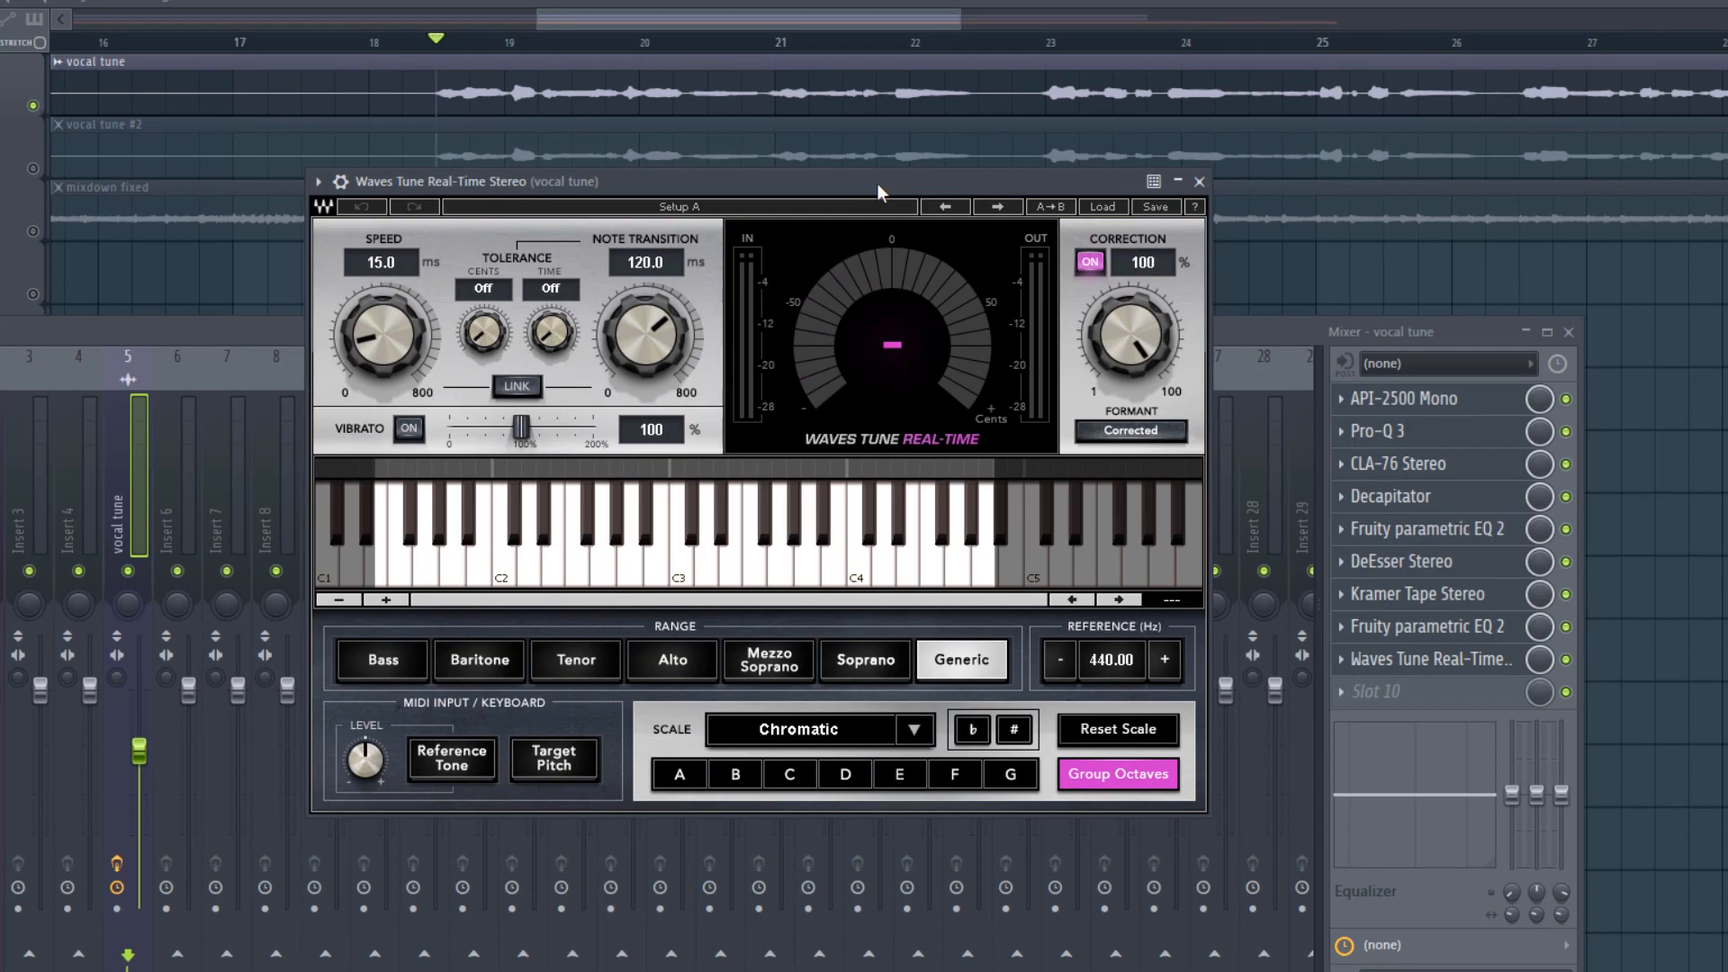
Set the Waves Tune Real-Time speed to 446.4 ms while playing the vocal.
key(space)
mouse_move(401, 342)
mouse_down()
mouse_move(401, 308)
mouse_move(401, 341)
mouse_up()
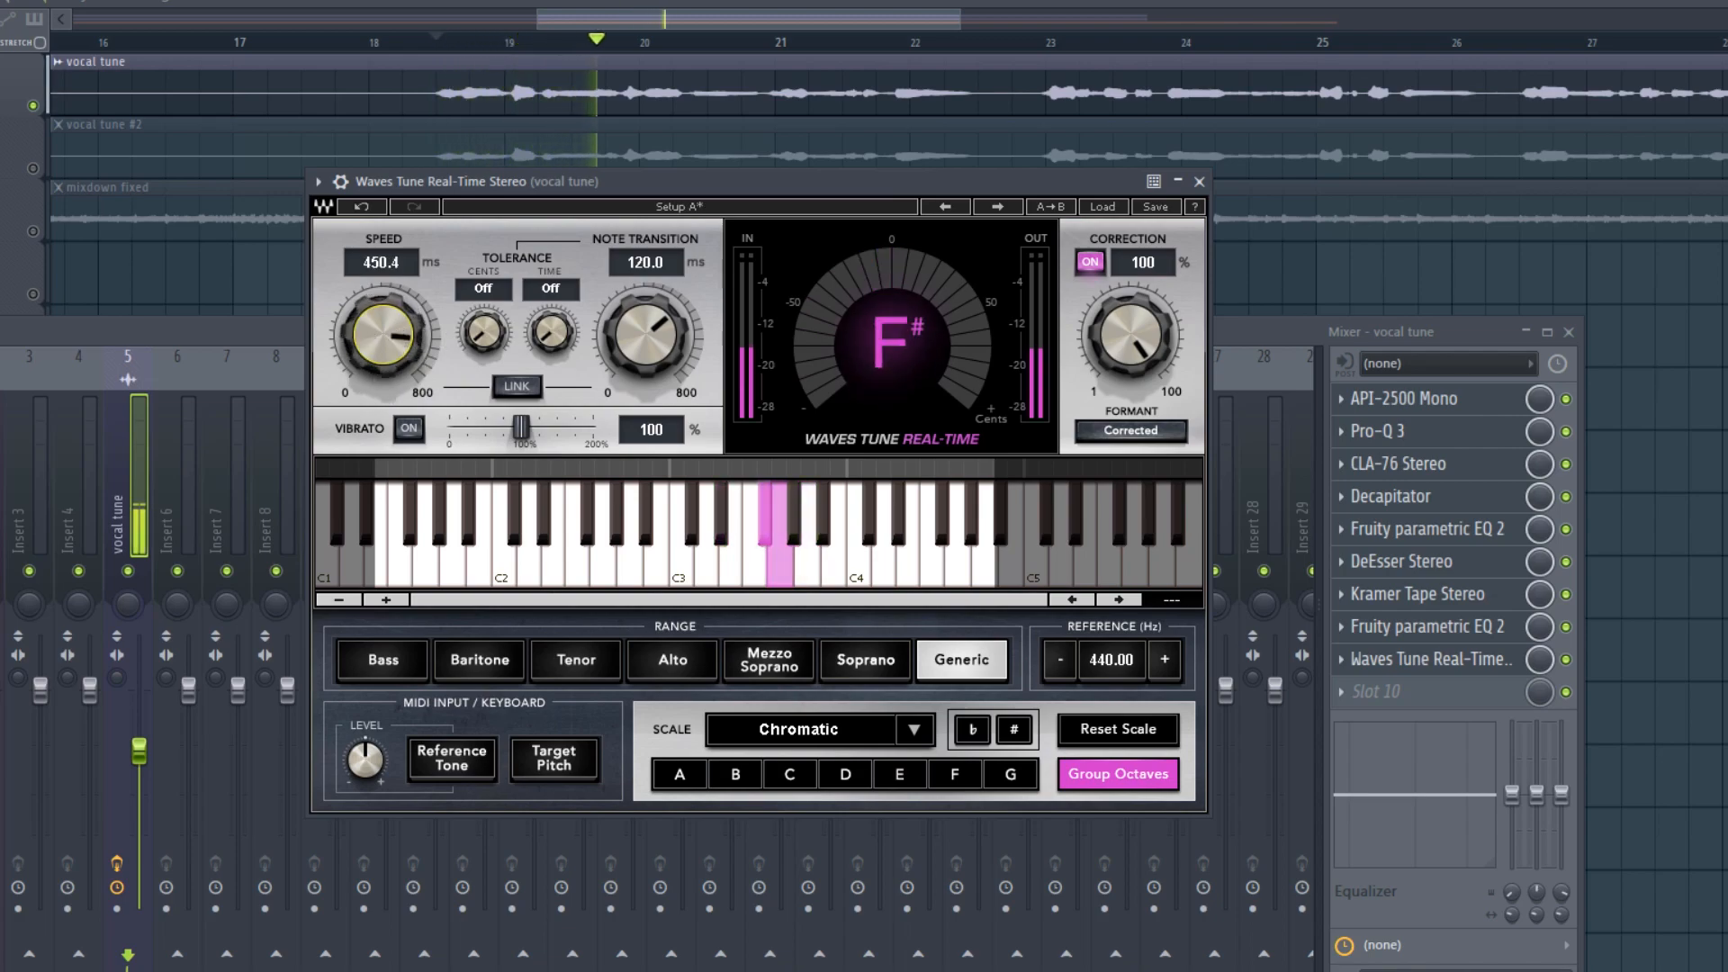
key(space)
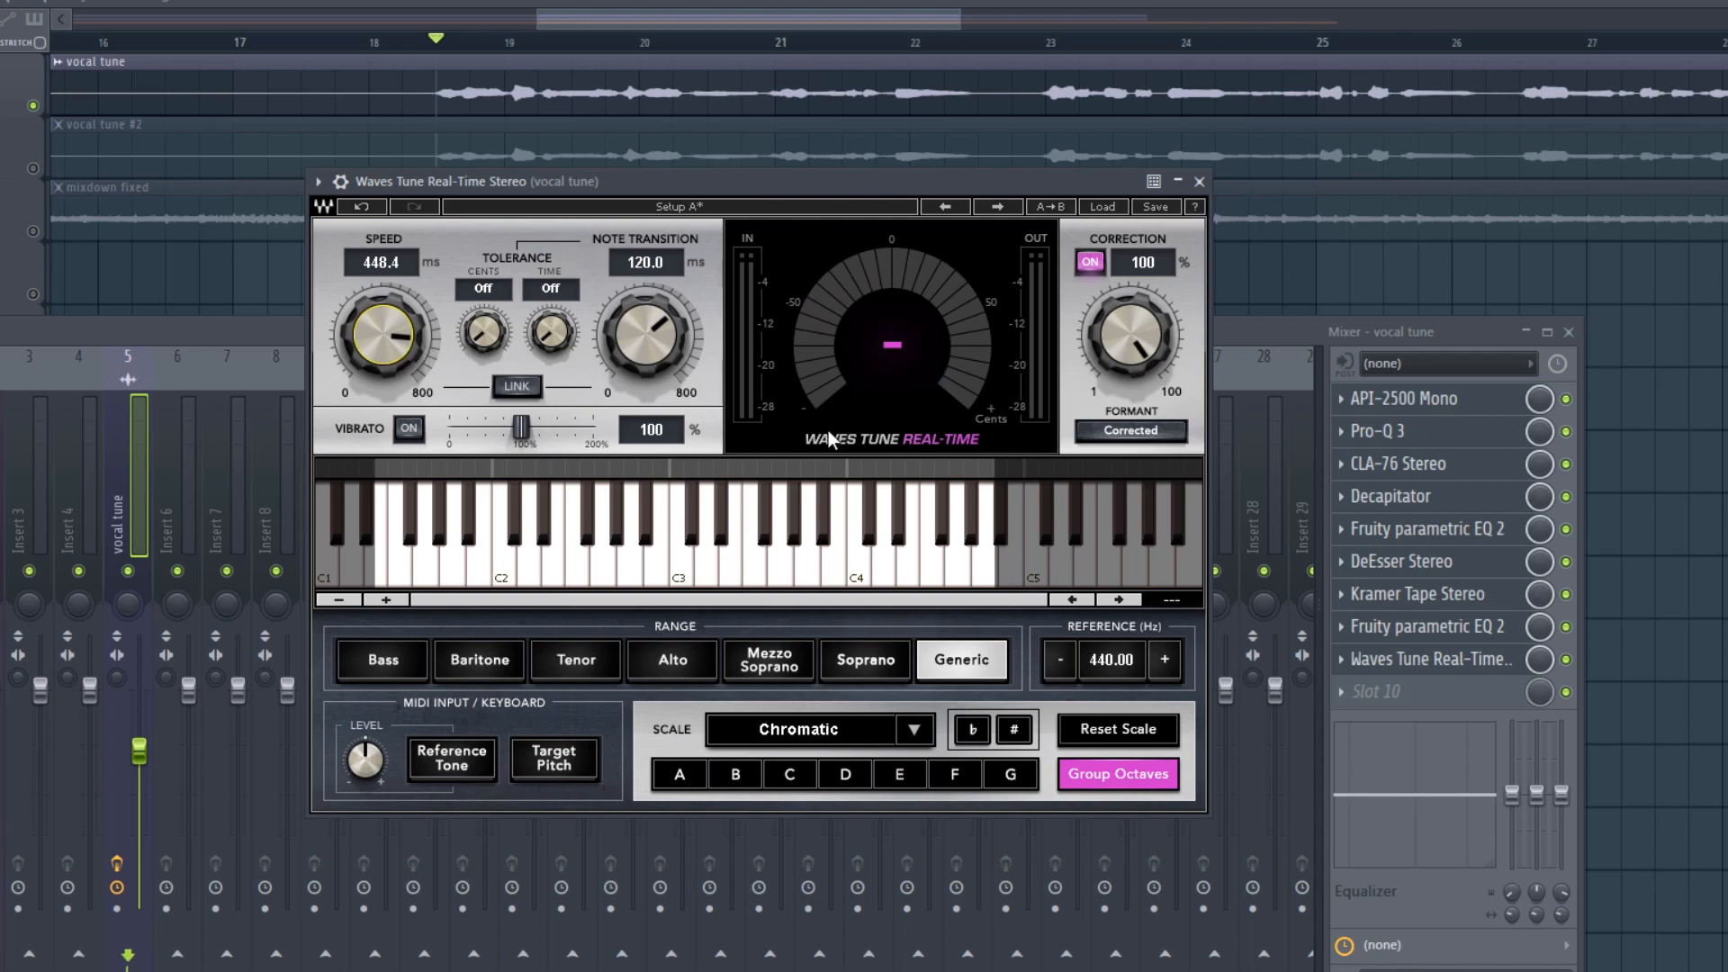
key(space)
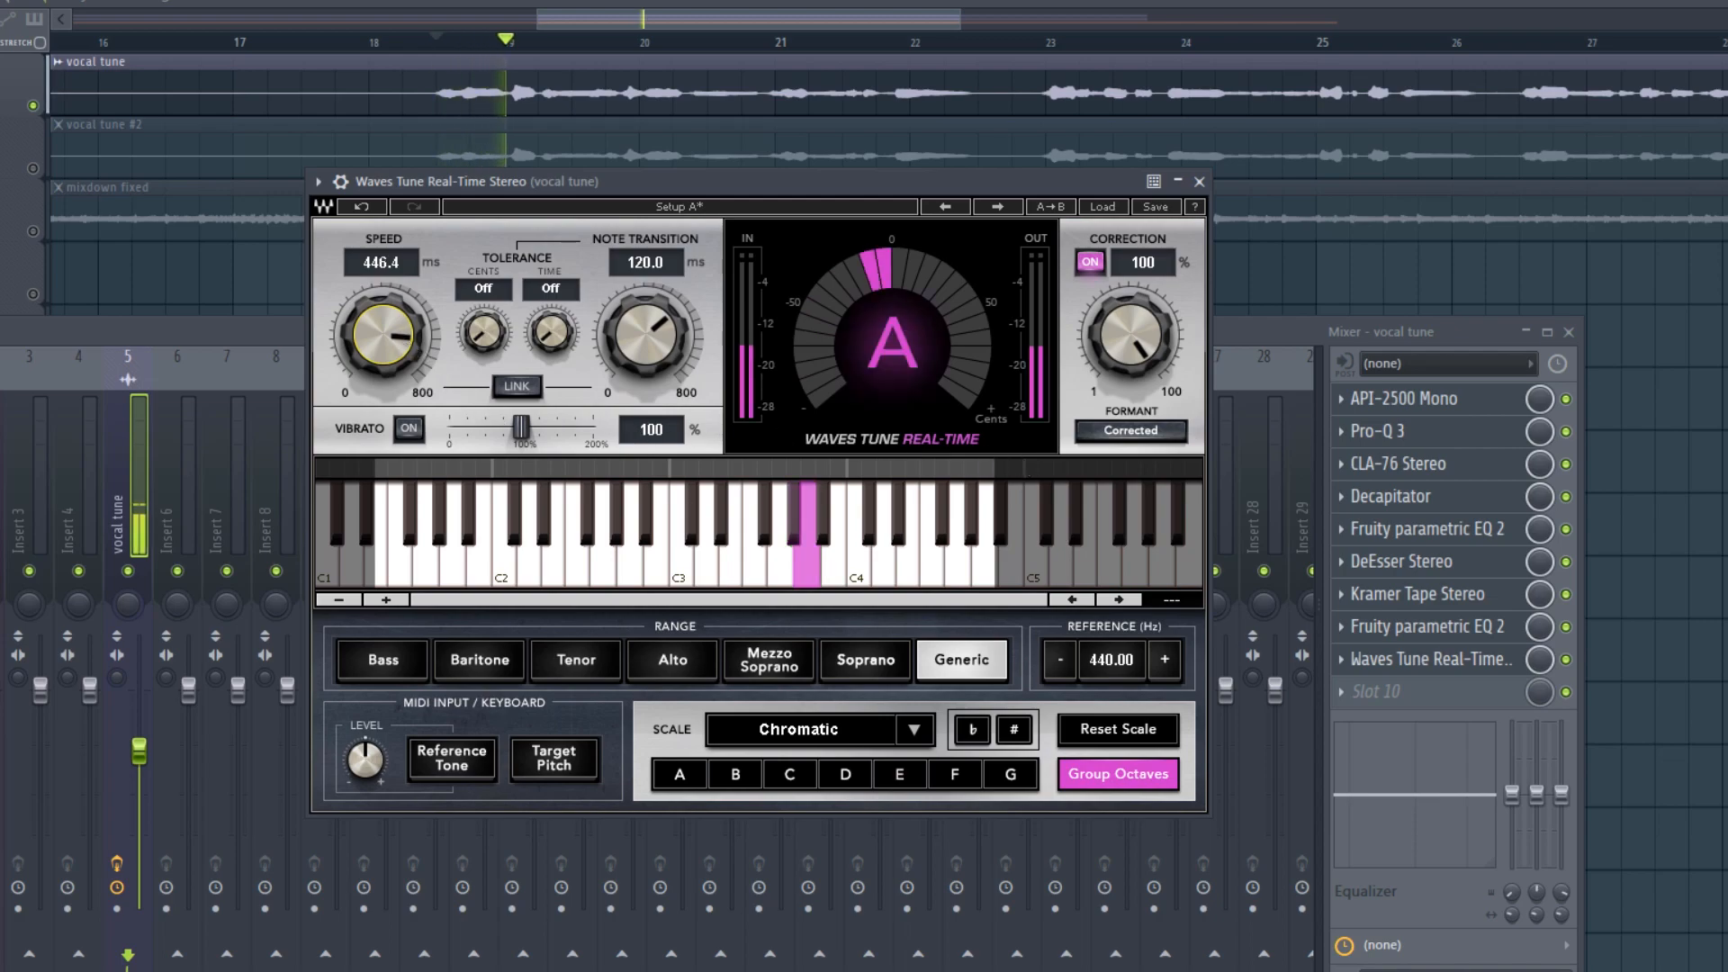
key(space)
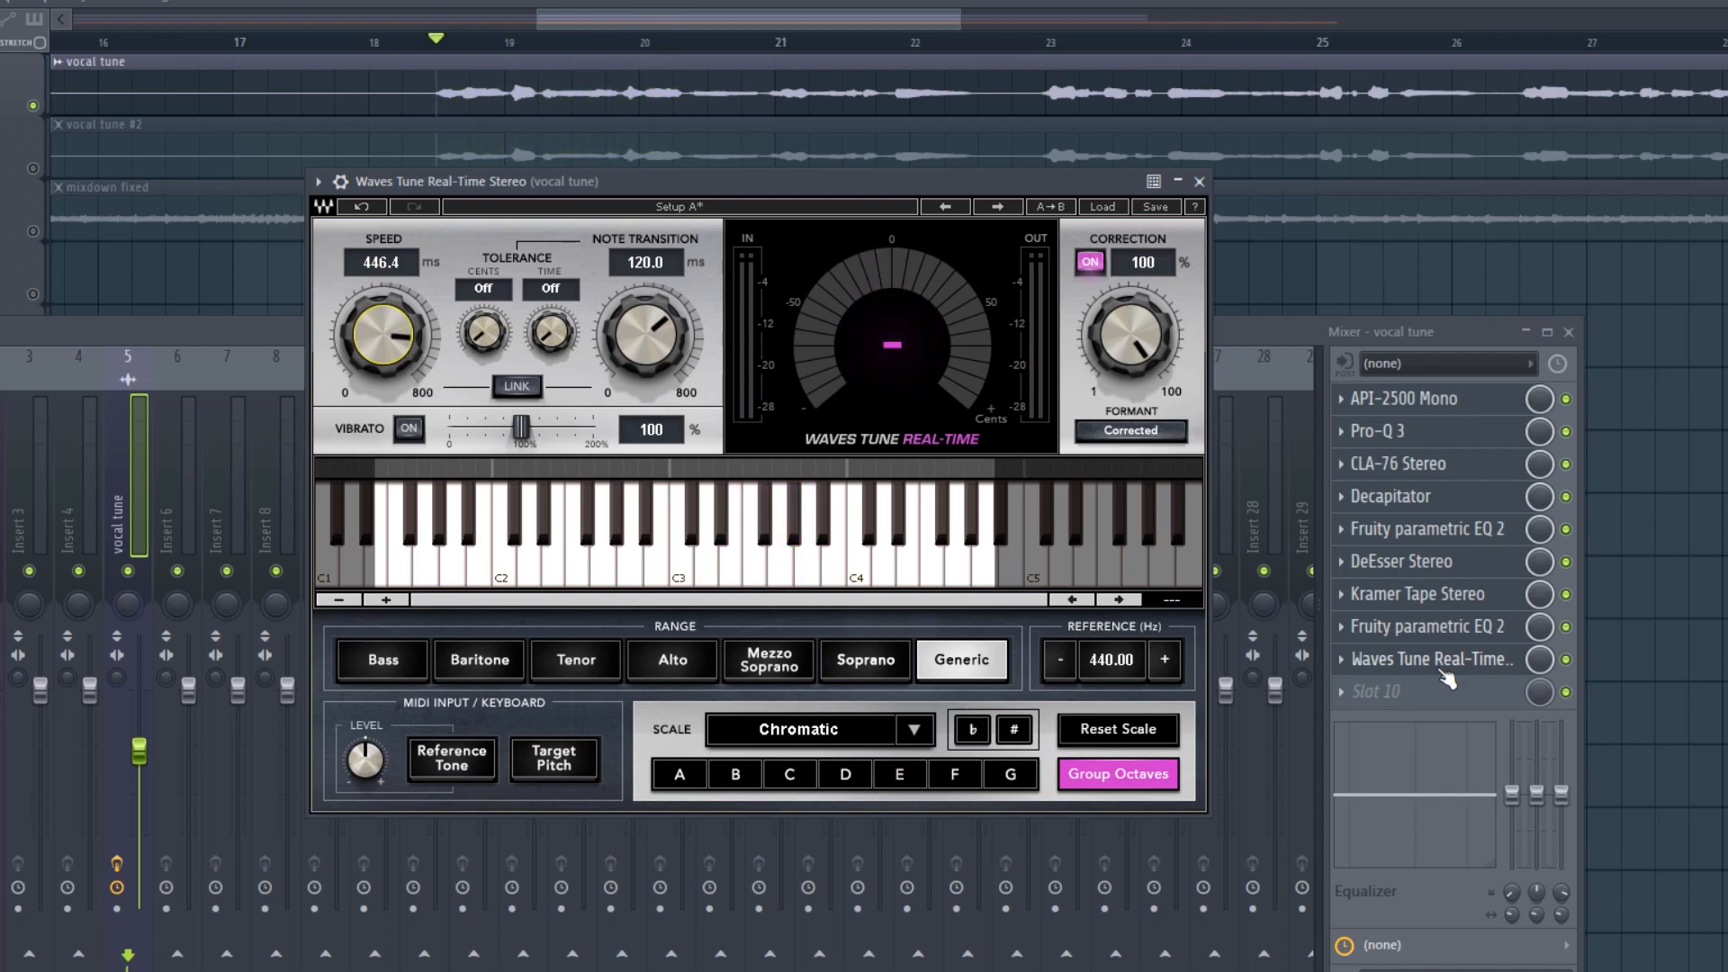
Move Waves Tune Real-Time up to slot 2, directly below API-2500 Mono, and play back the vocal.
click(1438, 671)
scroll(1440, 673, up, 7)
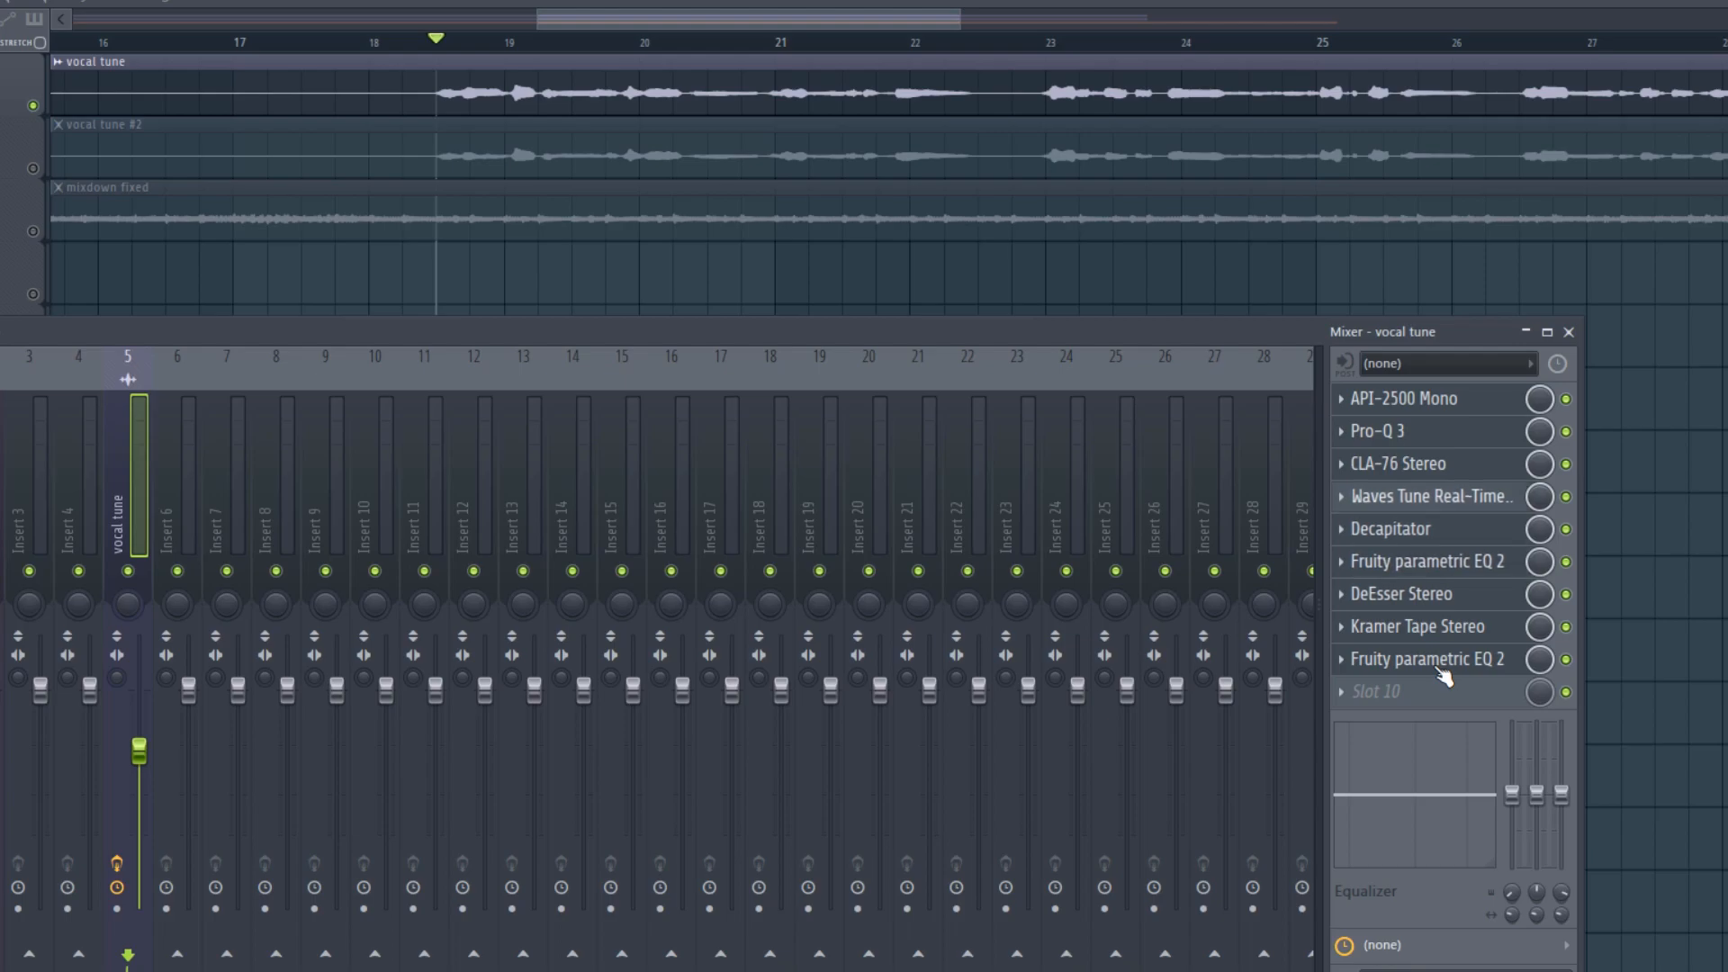
key(space)
key(space)
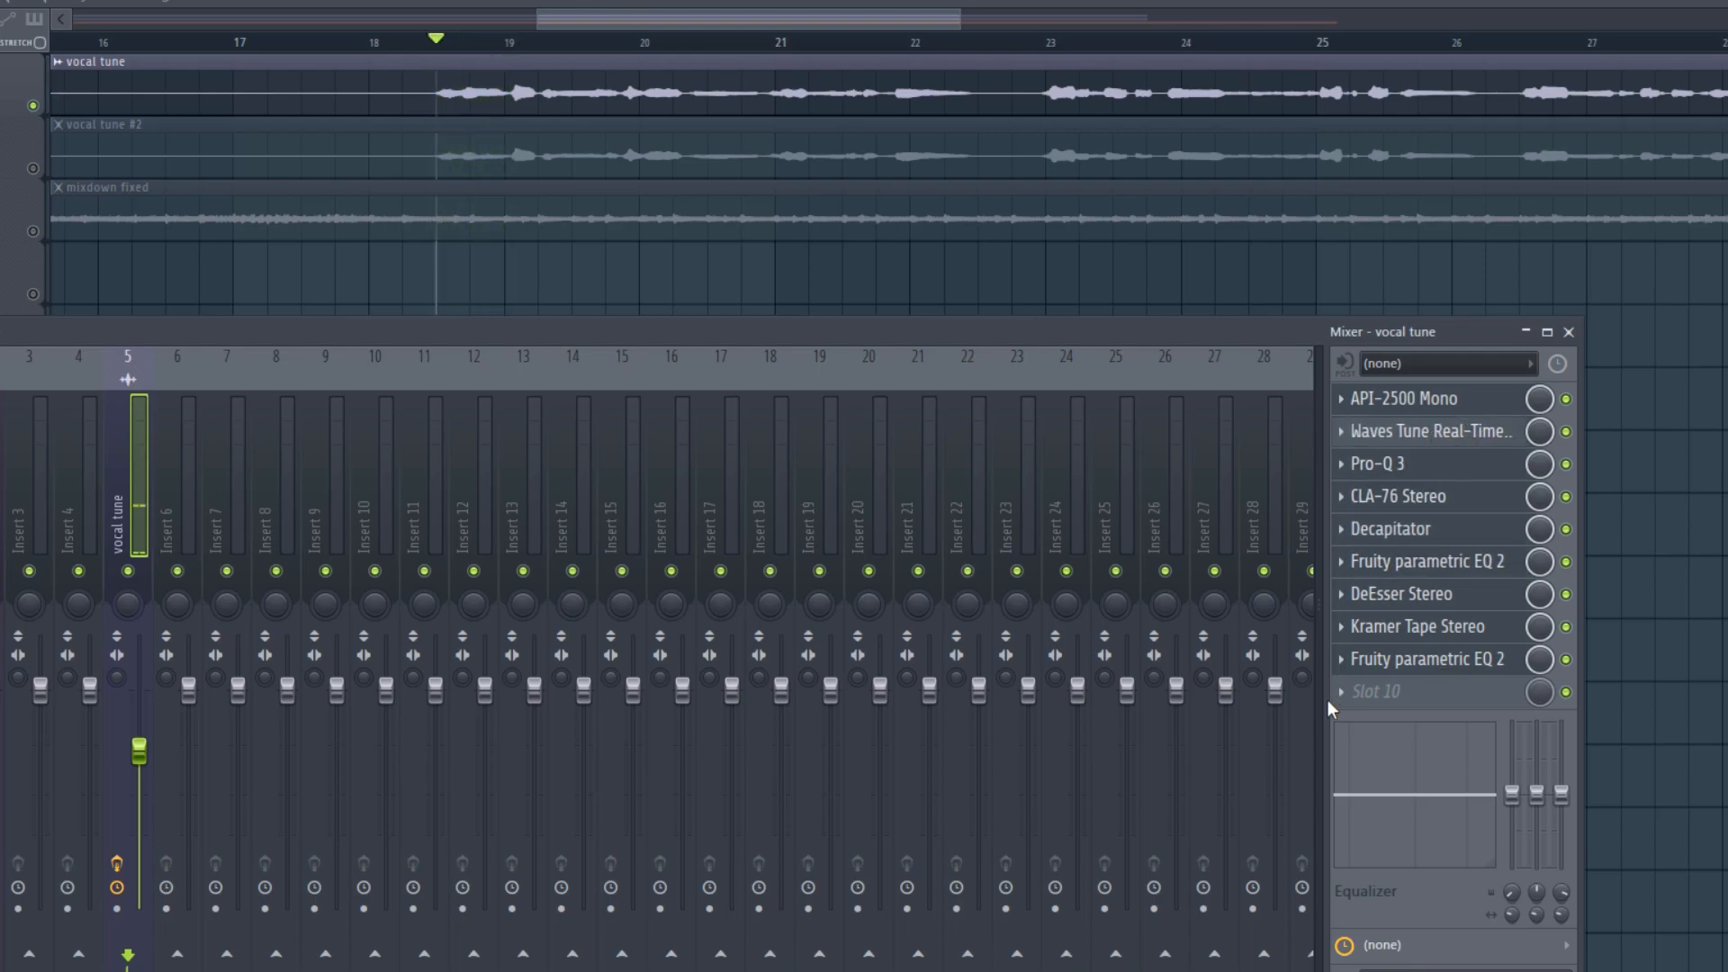
Load Fruity Blood Overdrive into slot 10 of the vocal tune track and reposition its window.
click(1414, 666)
click(1386, 691)
click(684, 239)
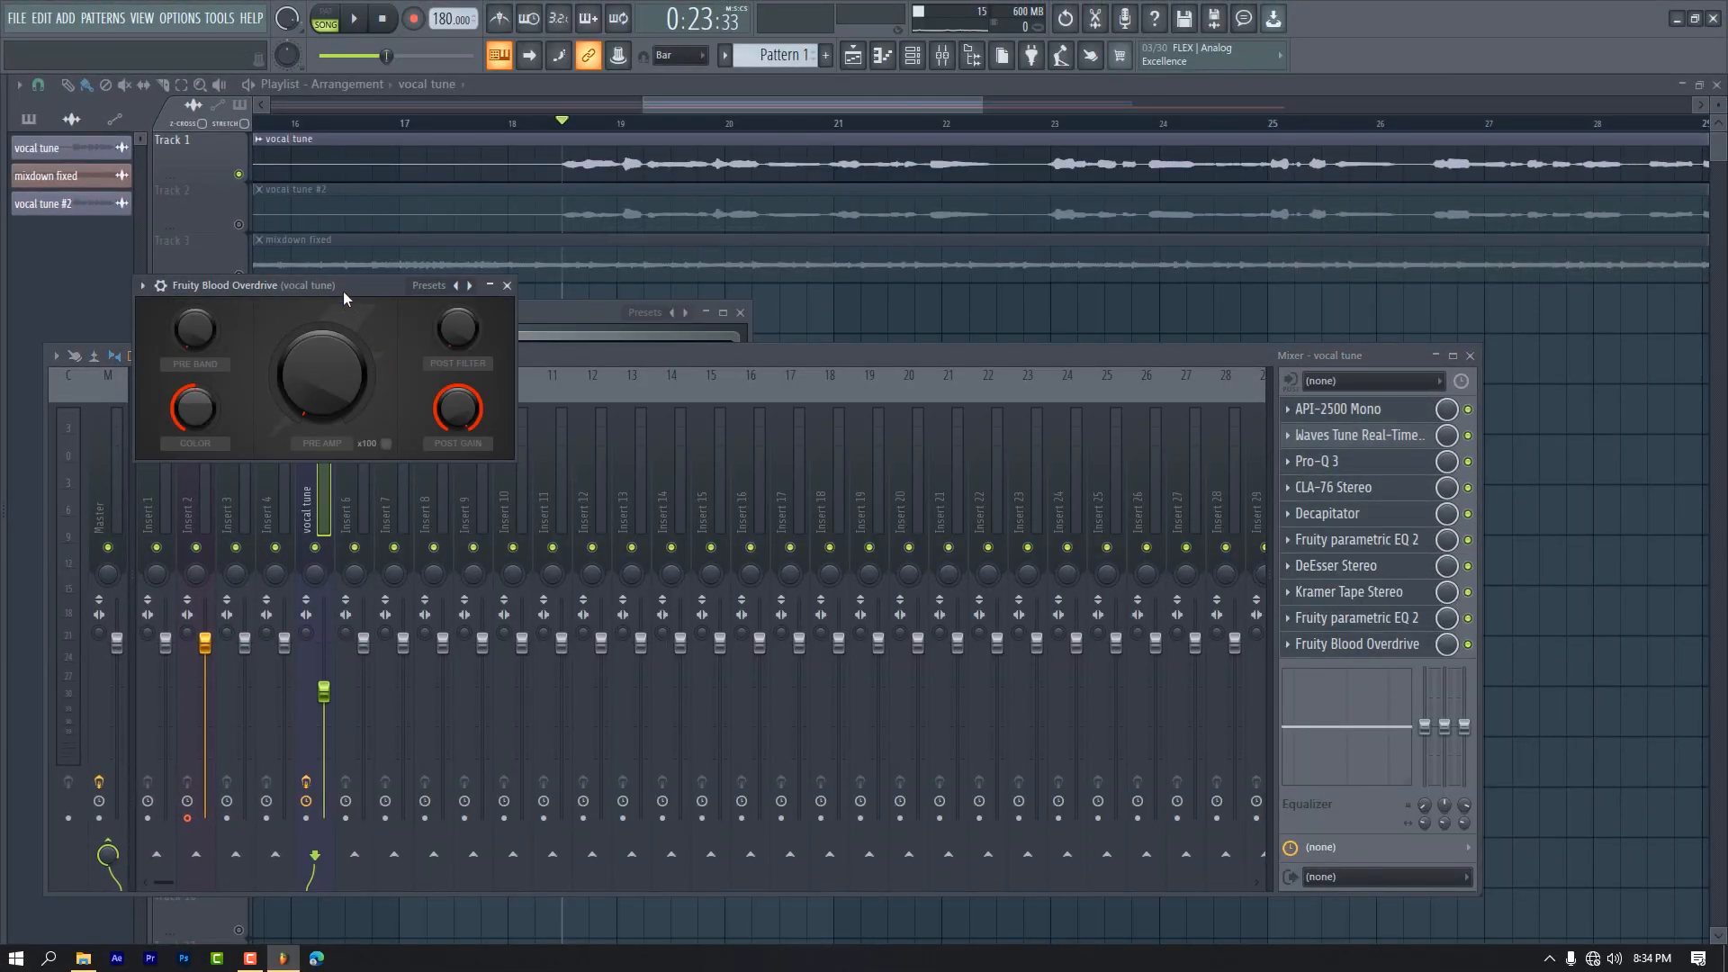
drag(343, 289, 648, 311)
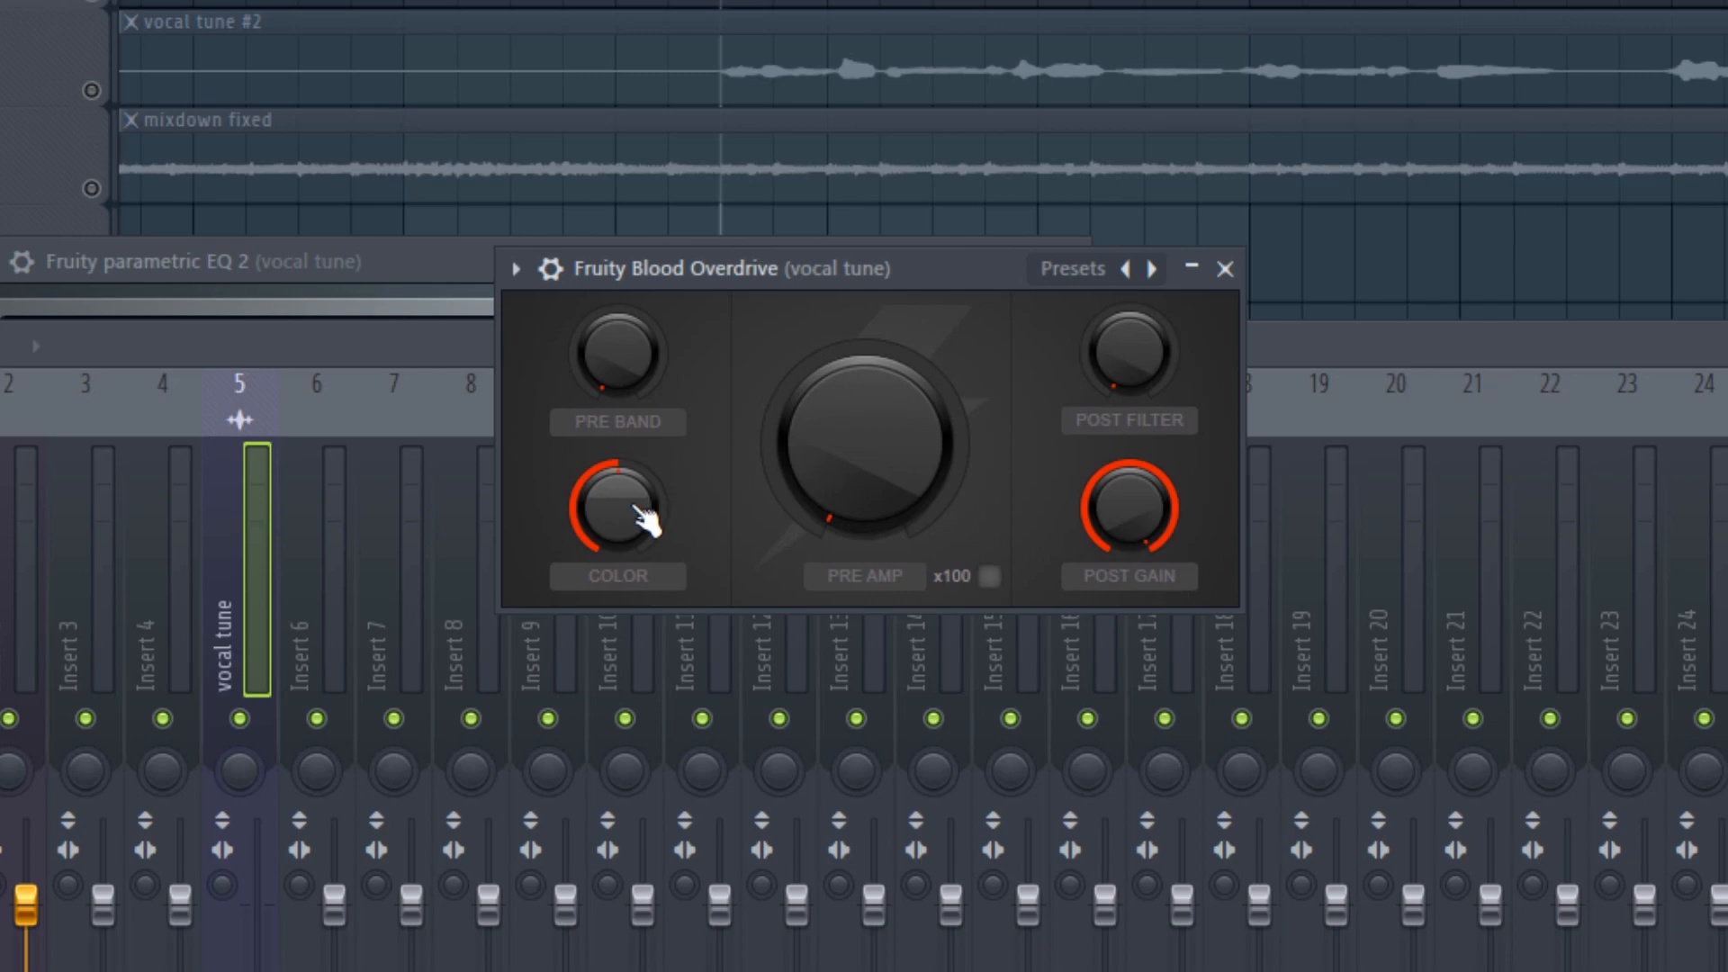
Raise the Blood Overdrive color to maximum and lower its post gain to about -0.19 while playing the vocal.
key(space)
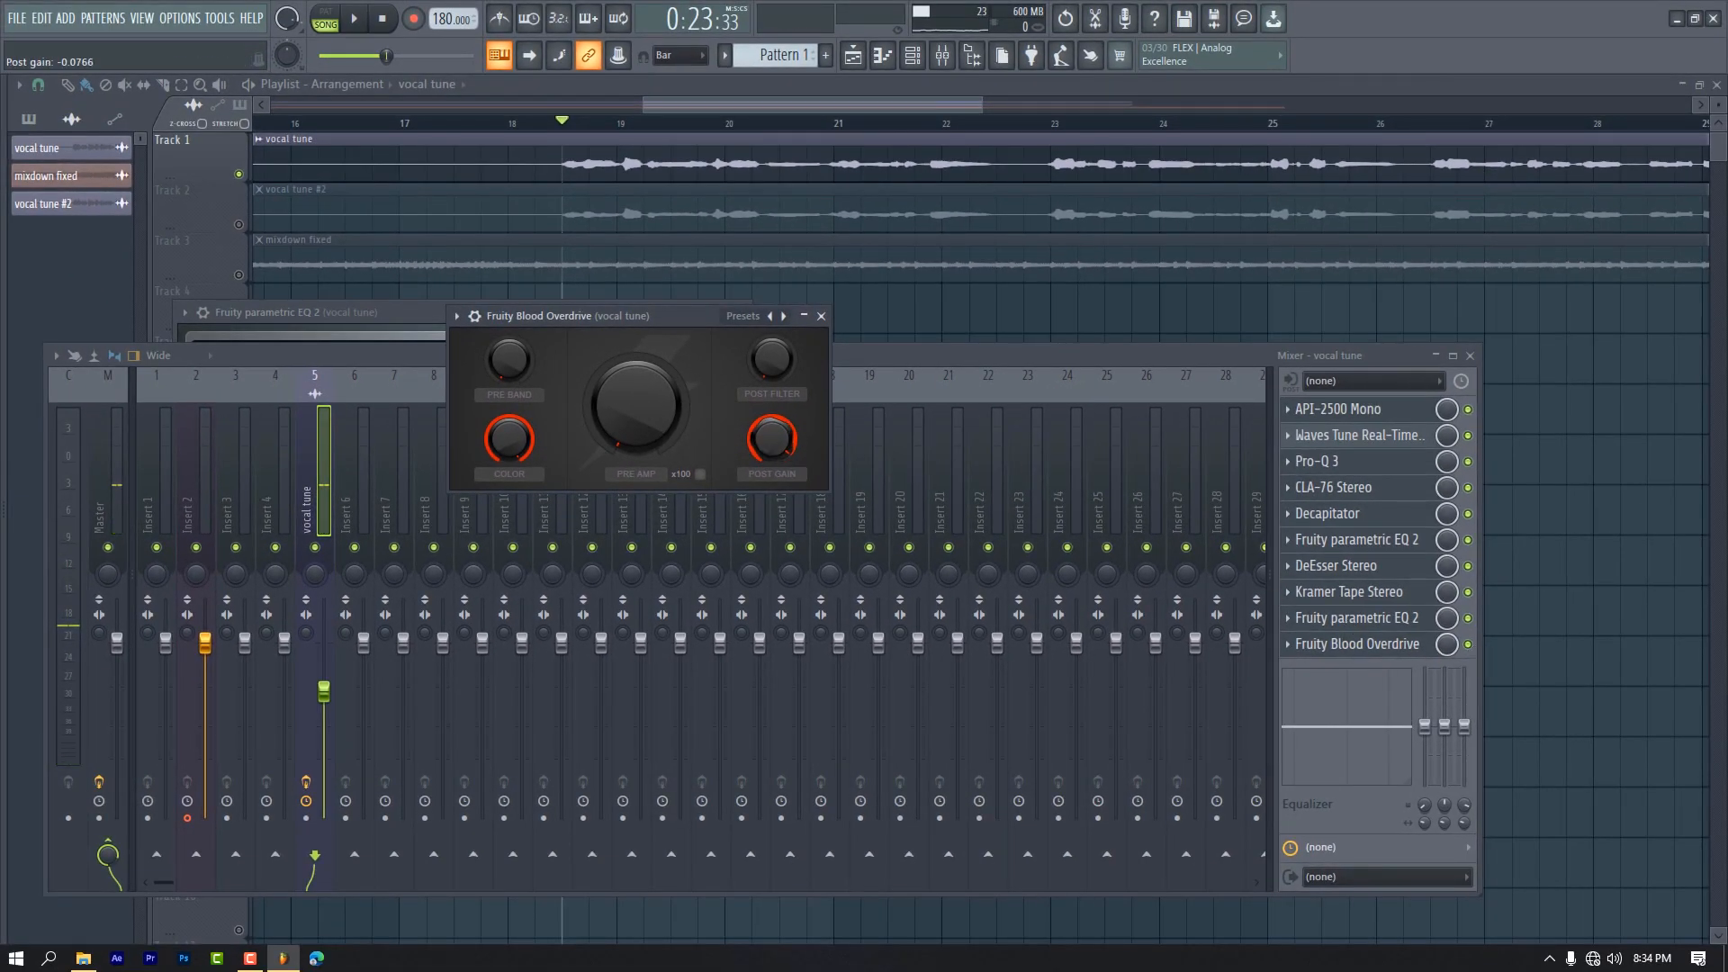
key(space)
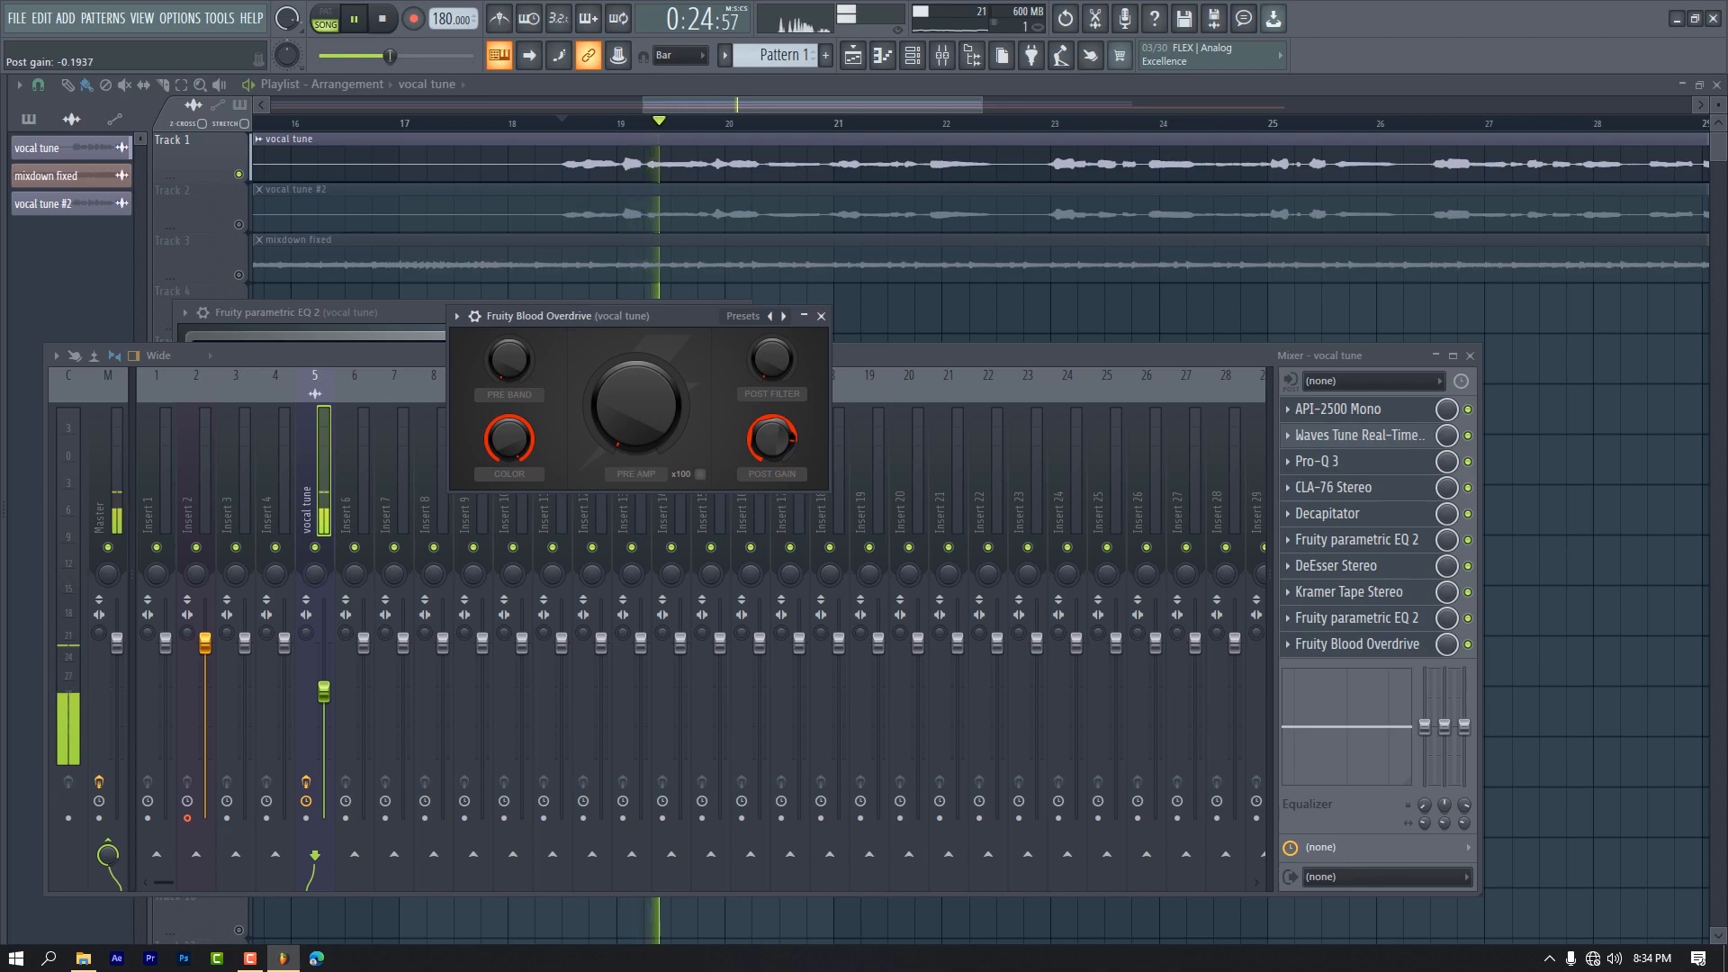
key(space)
Compare vocal playback with Fruity Blood Overdrive bypassed and enabled.
click(1469, 646)
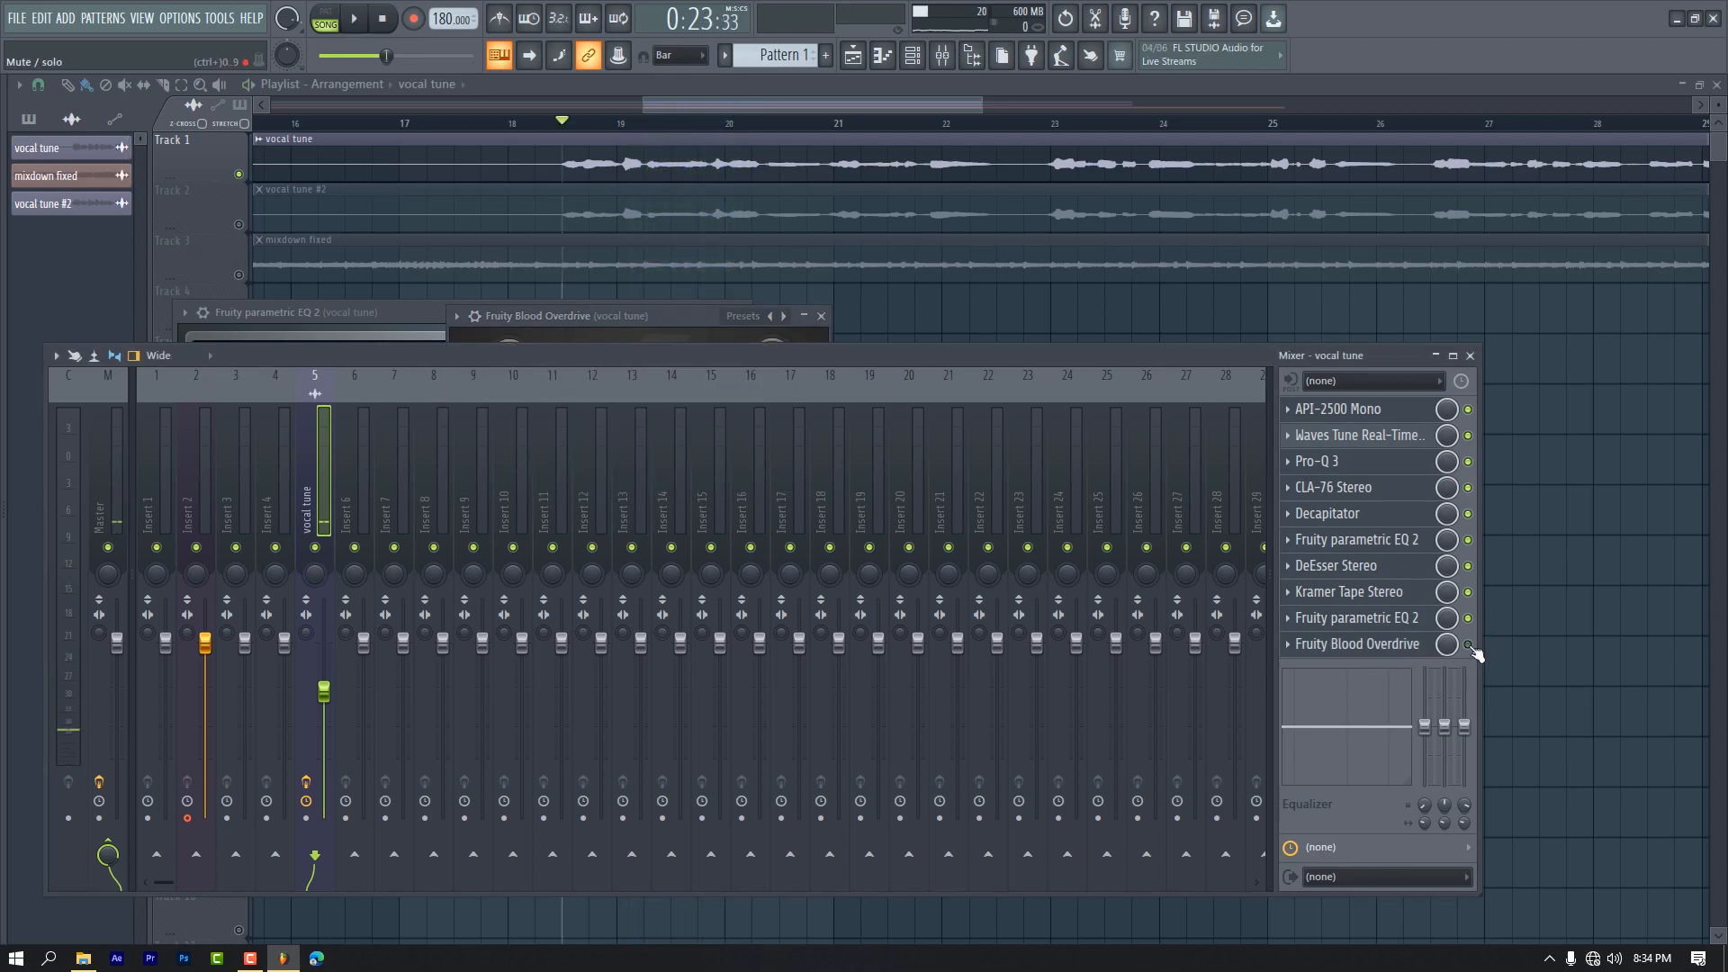
key(space)
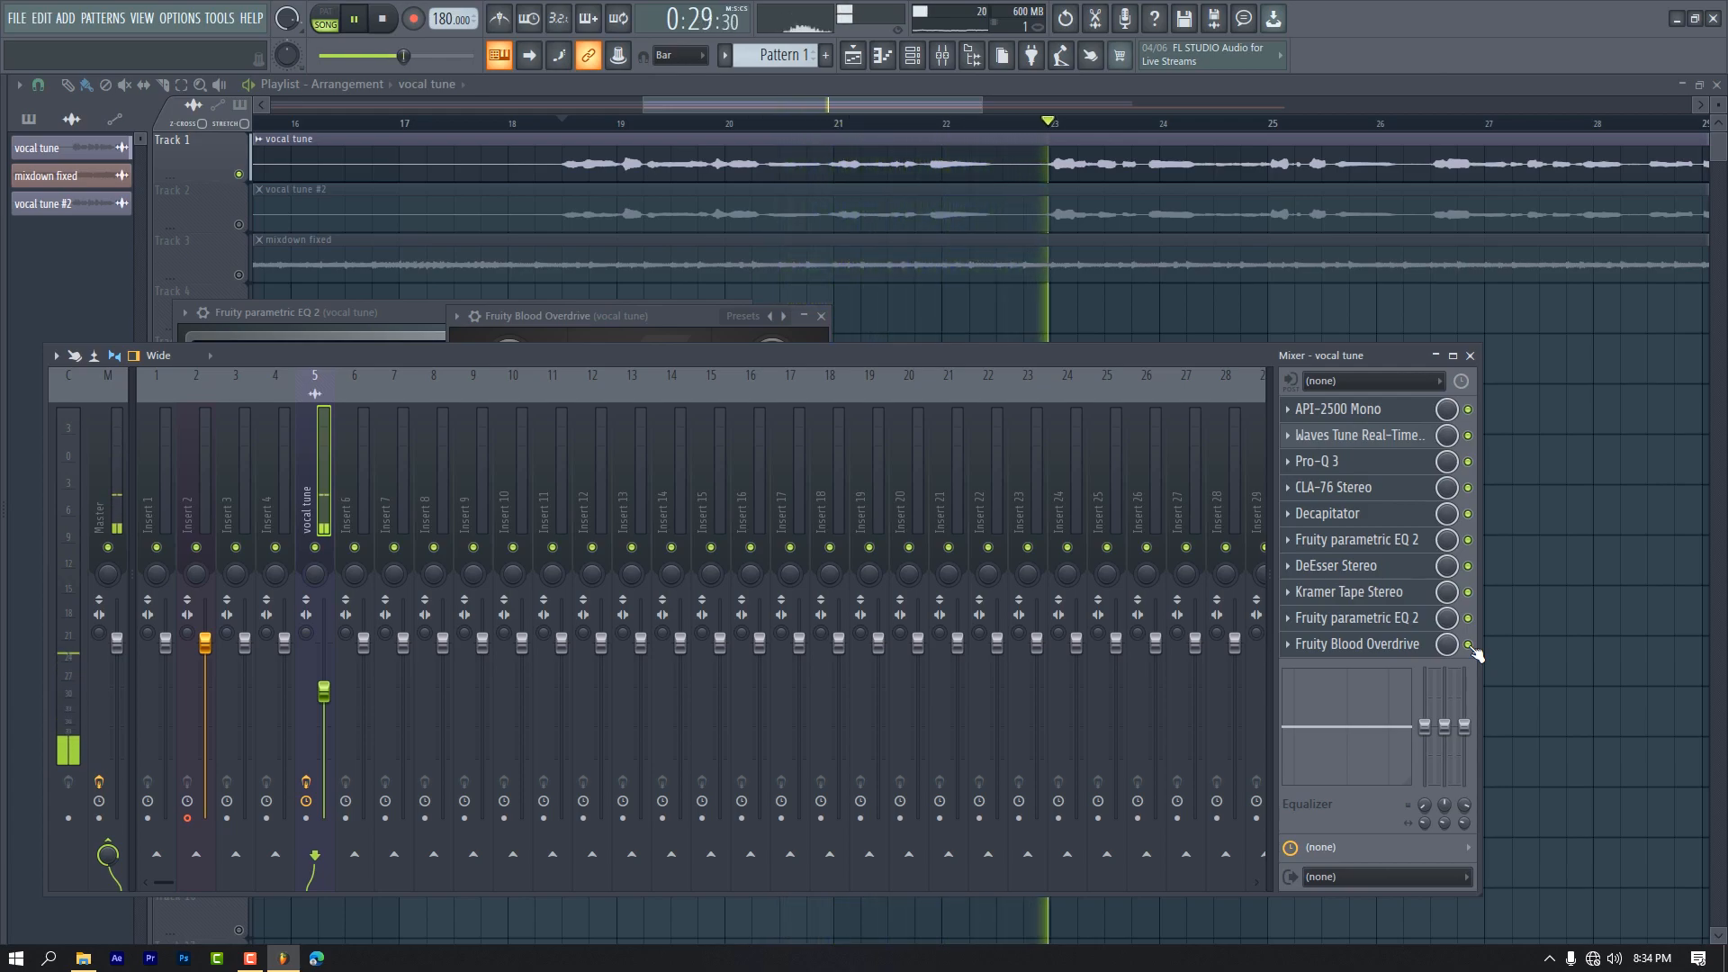
click(1470, 647)
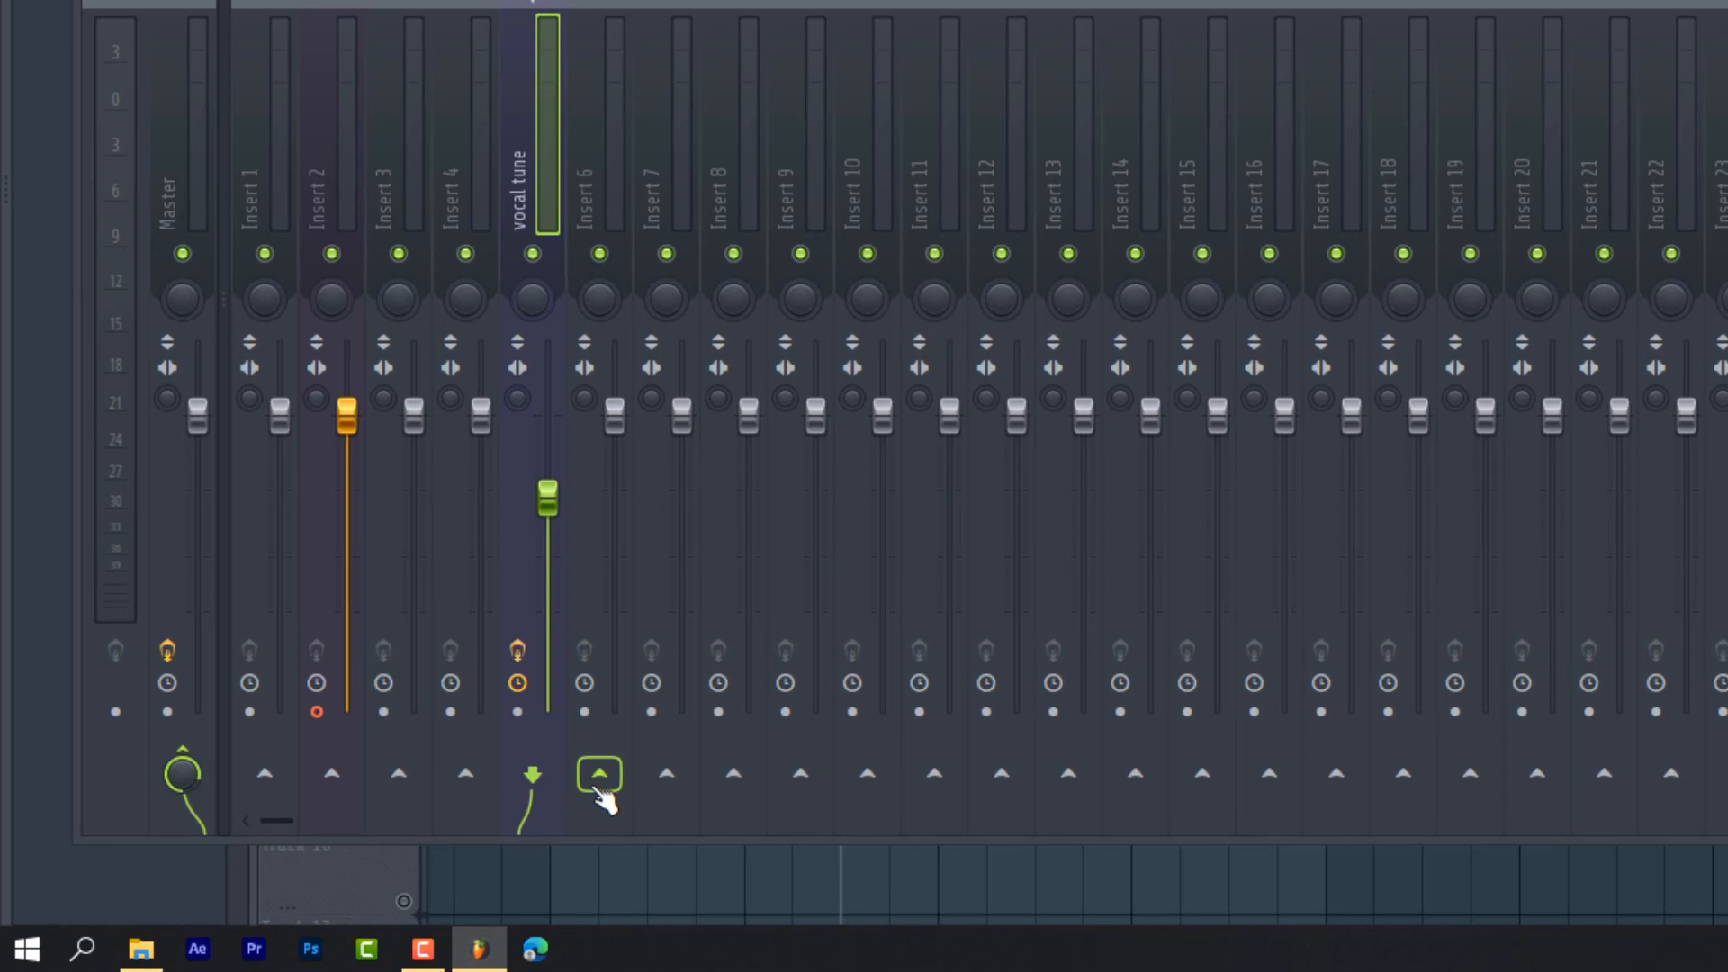
Route the vocal tune track to Insert 6 only.
right_click(358, 852)
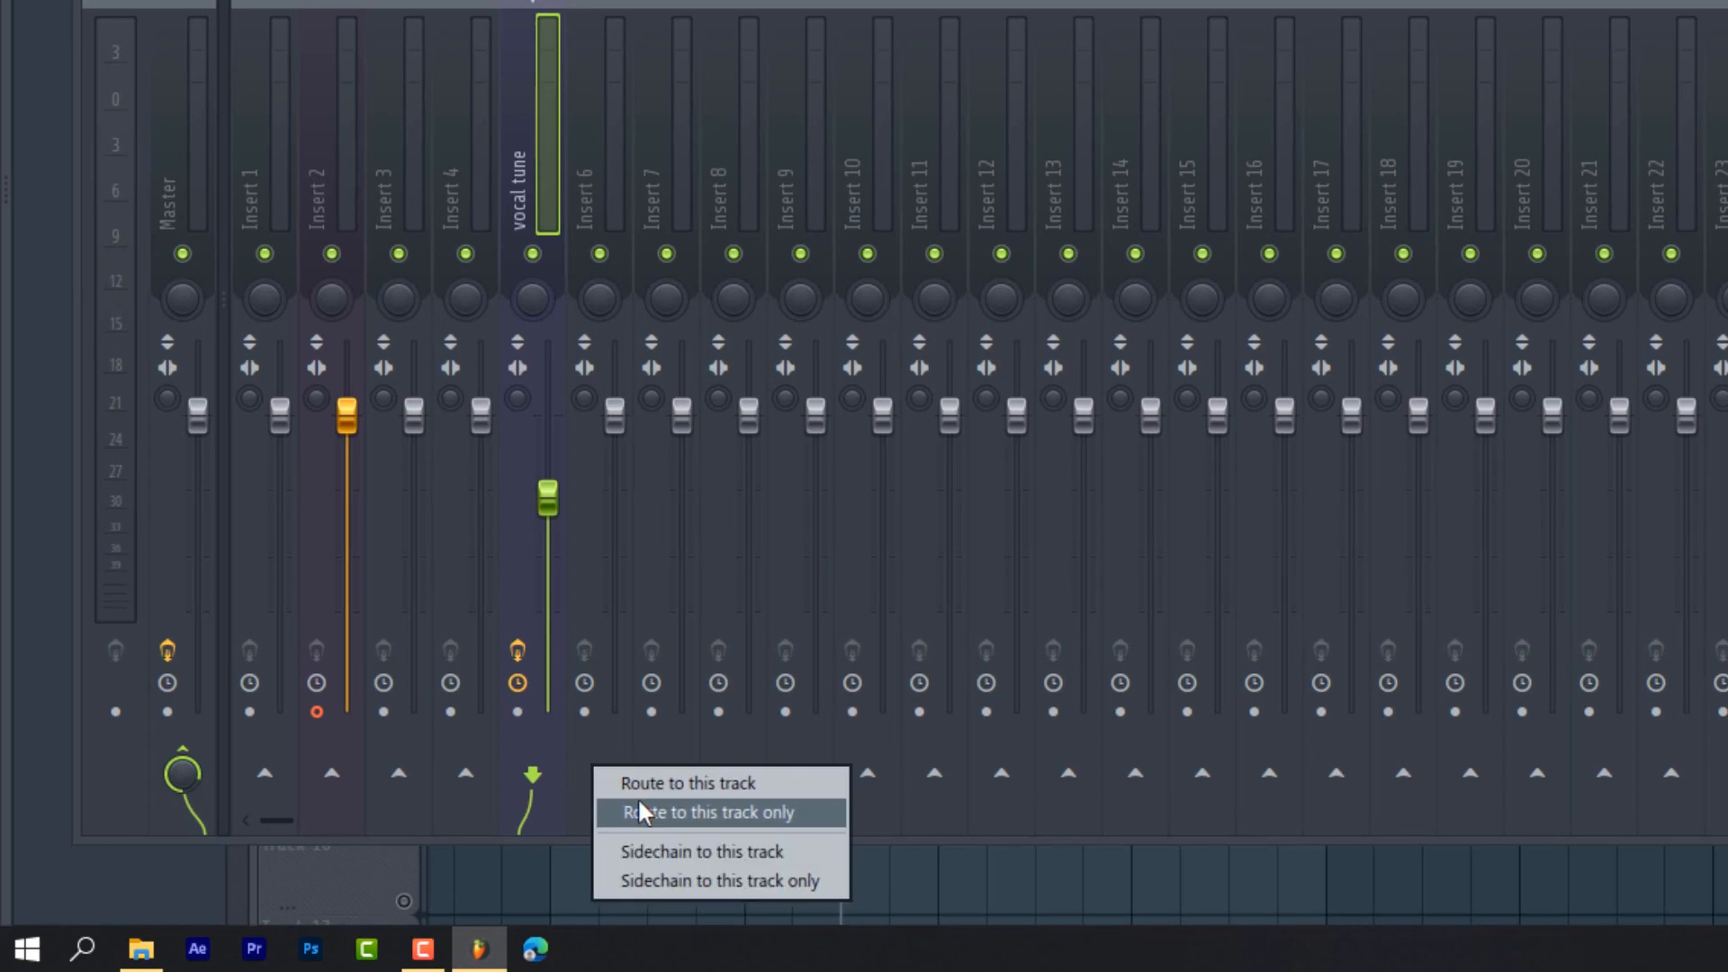
click(642, 812)
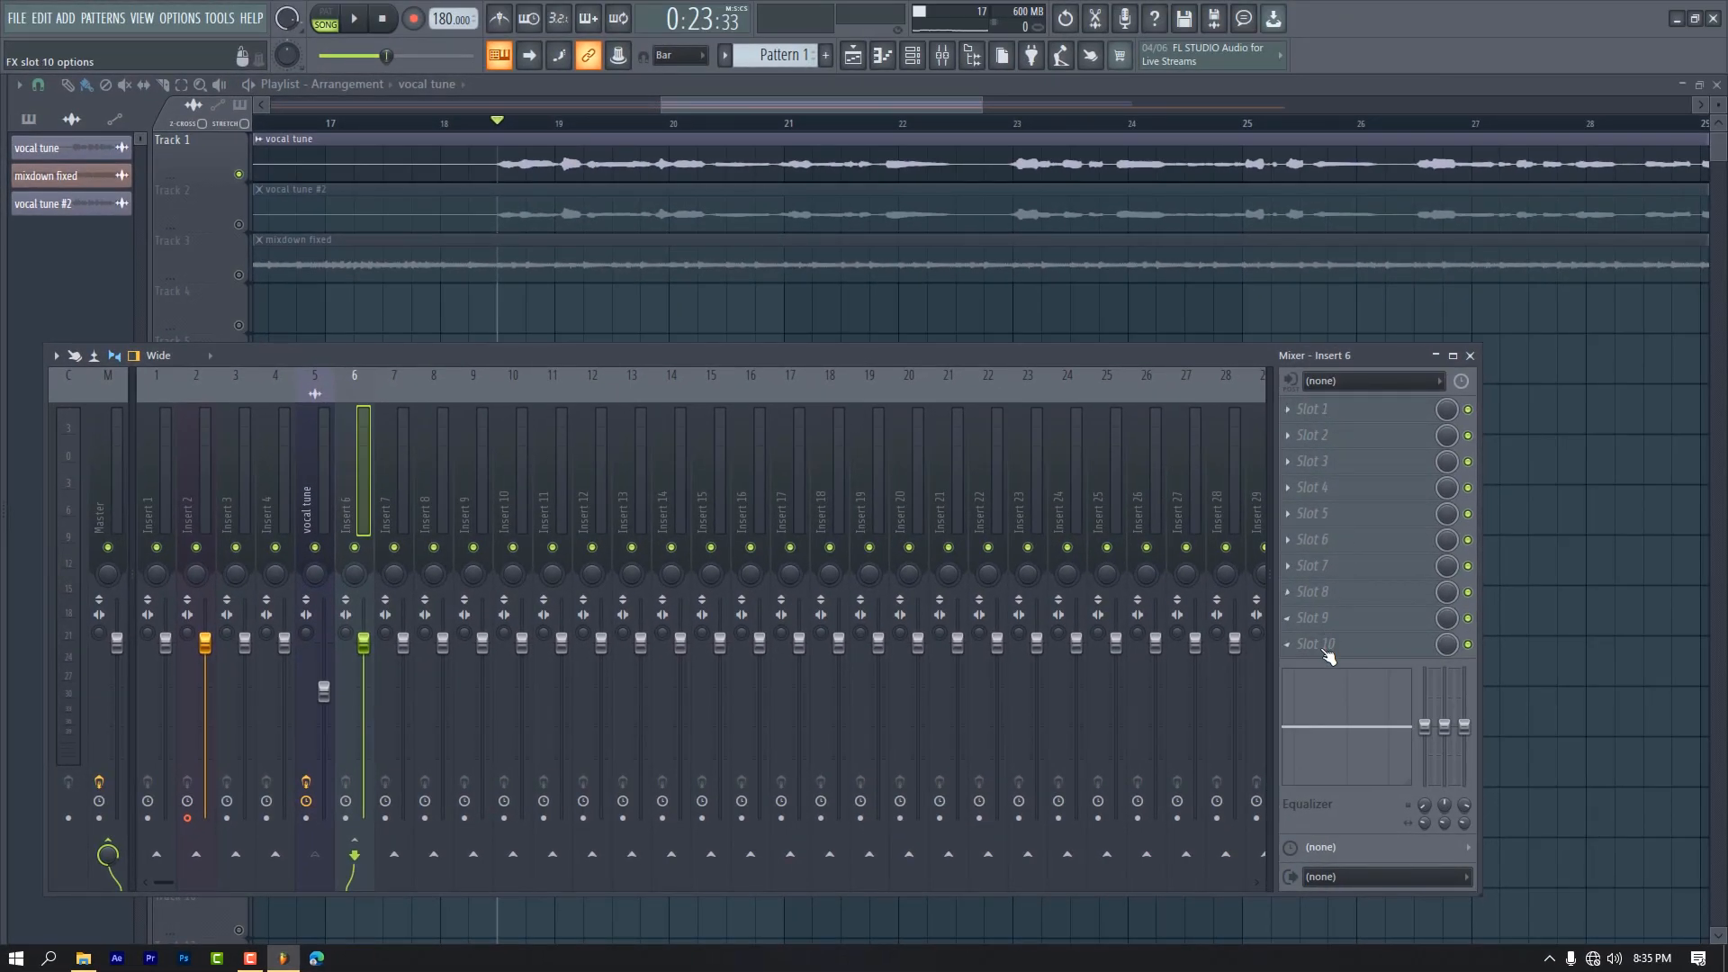
Load GW VoiceCentric Stereo into slot 1 of Insert 6 and raise its intensity to 100.
click(1293, 414)
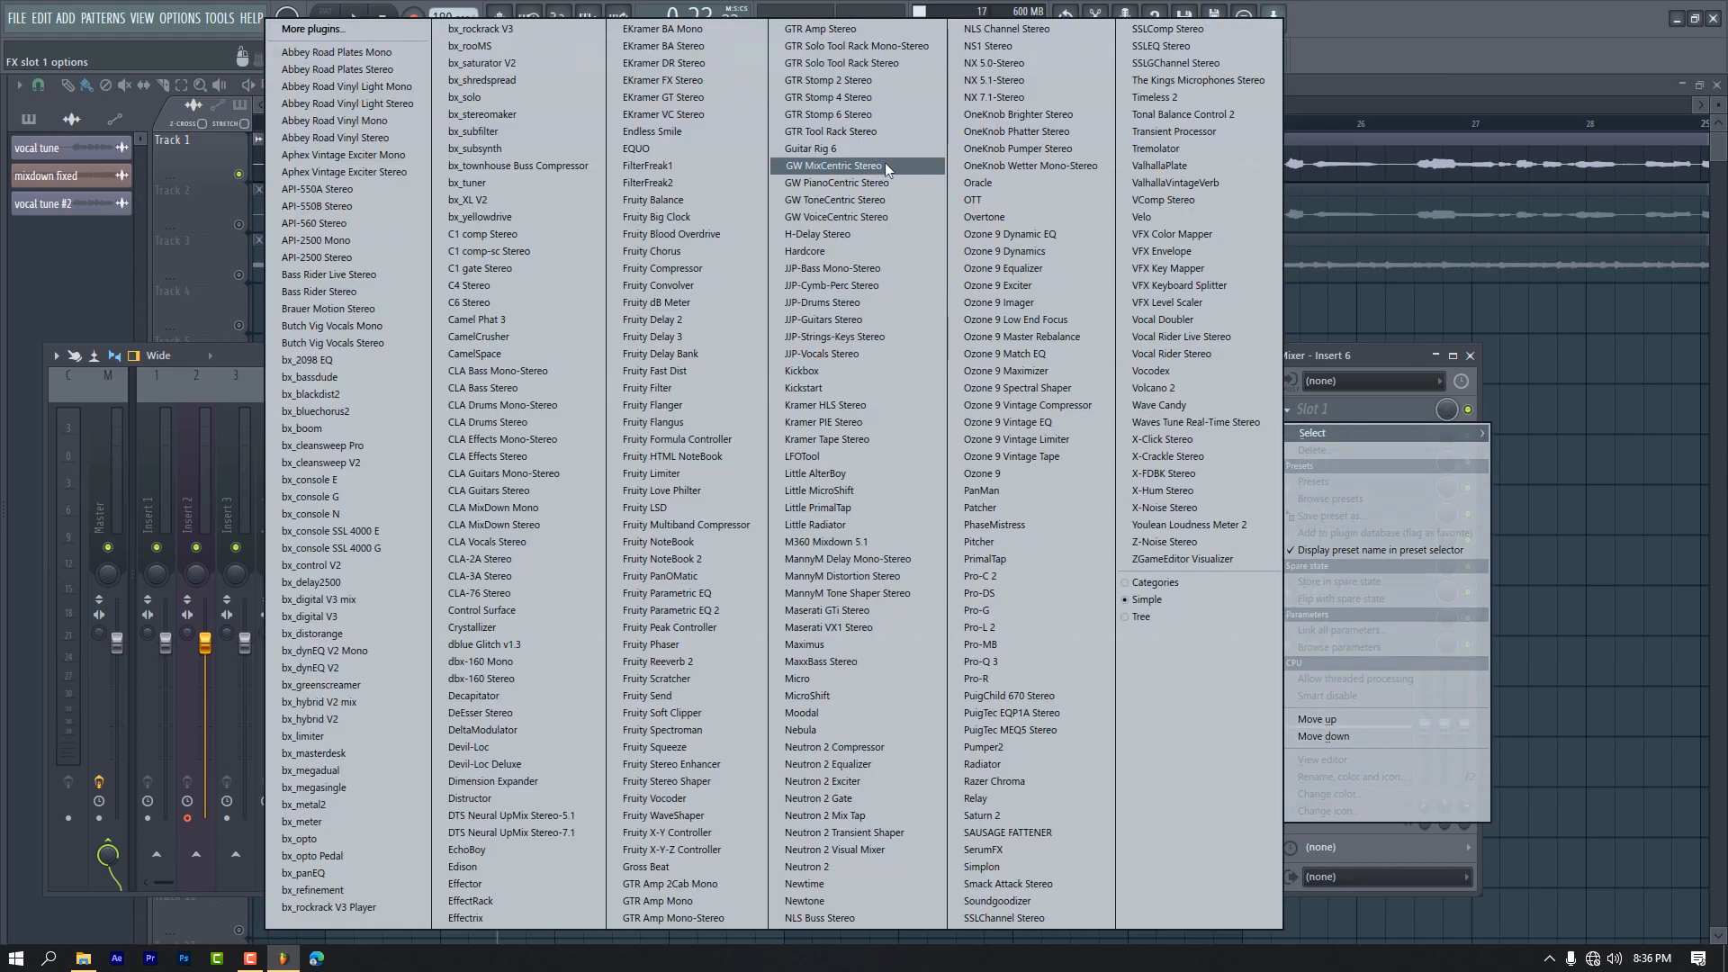
click(840, 216)
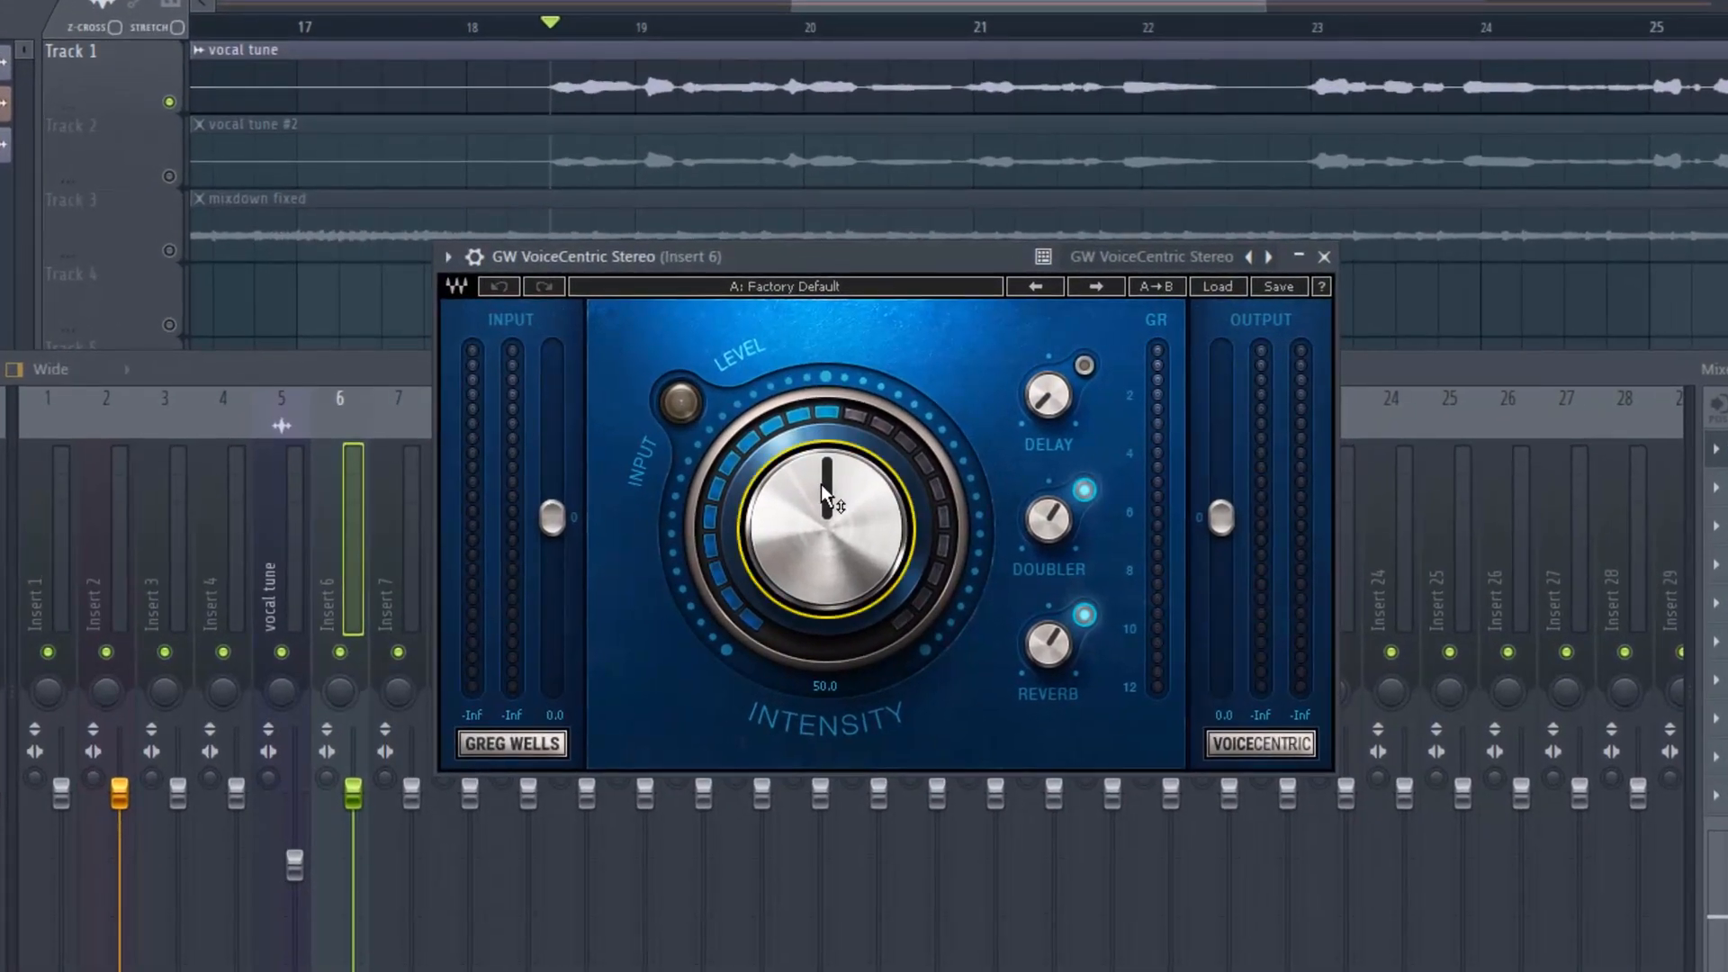
drag(821, 484, 820, 508)
click(270, 579)
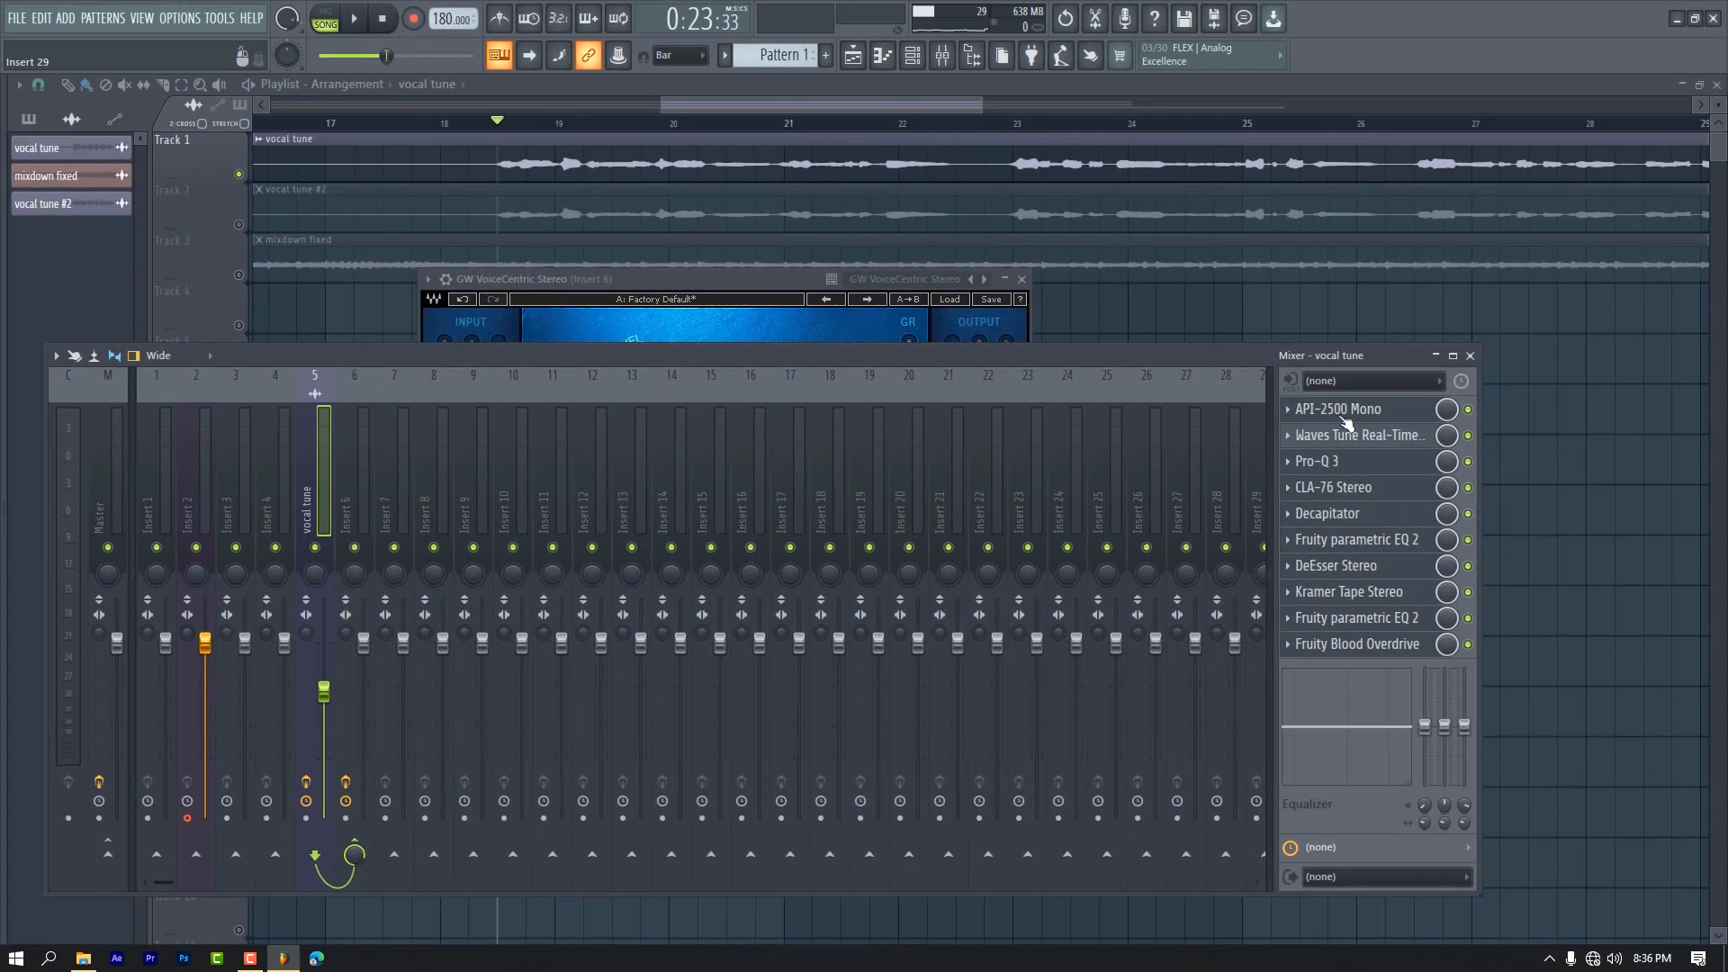
click(733, 287)
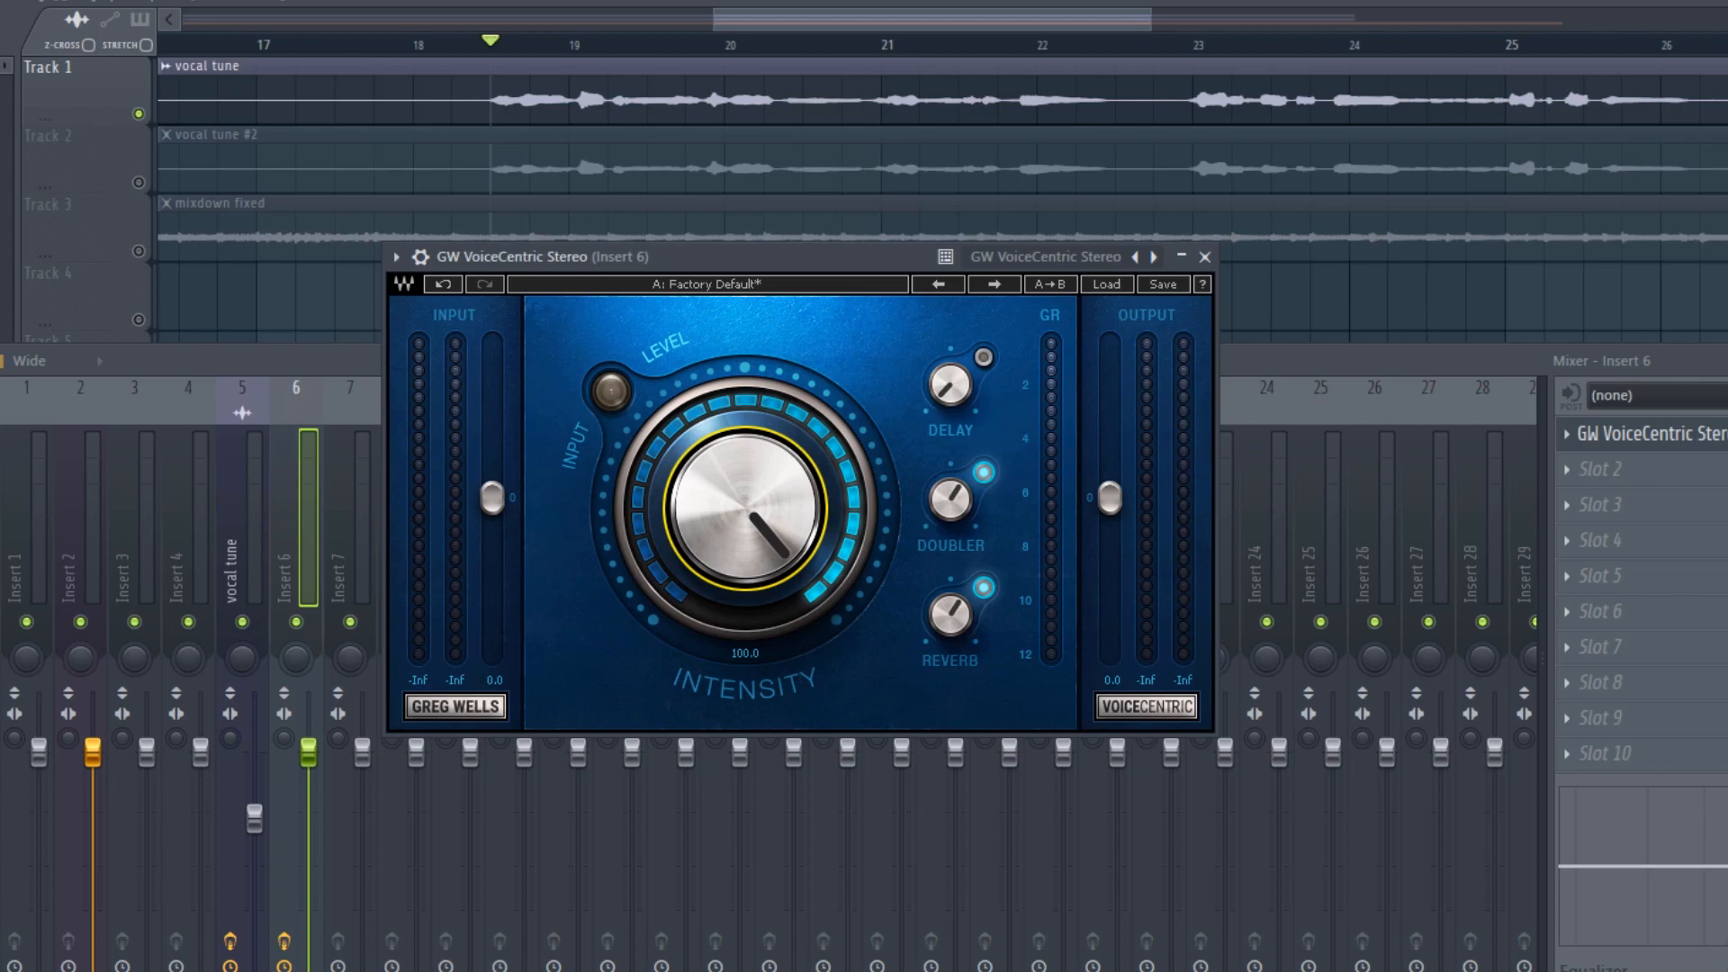
Set VoiceCentric's intensity to about 69.5 and its output to about -3.3 while auditioning the vocal.
key(space)
drag(764, 468, 764, 510)
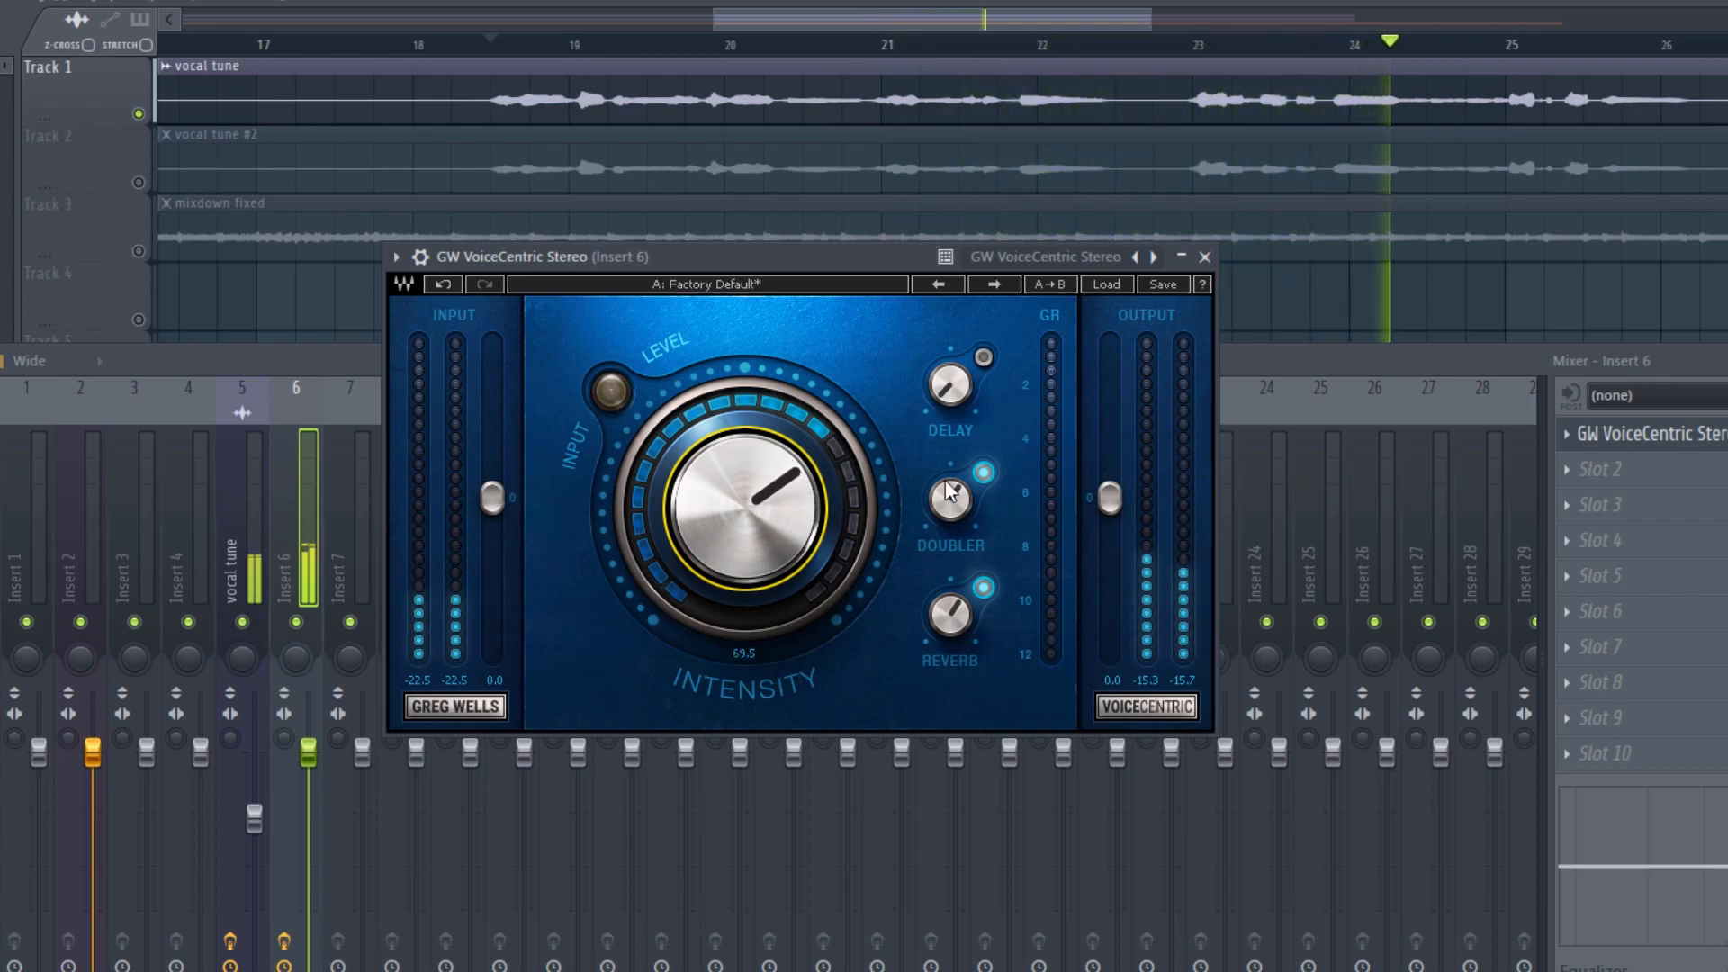
key(space)
drag(1110, 497, 1109, 519)
key(space)
key(space)
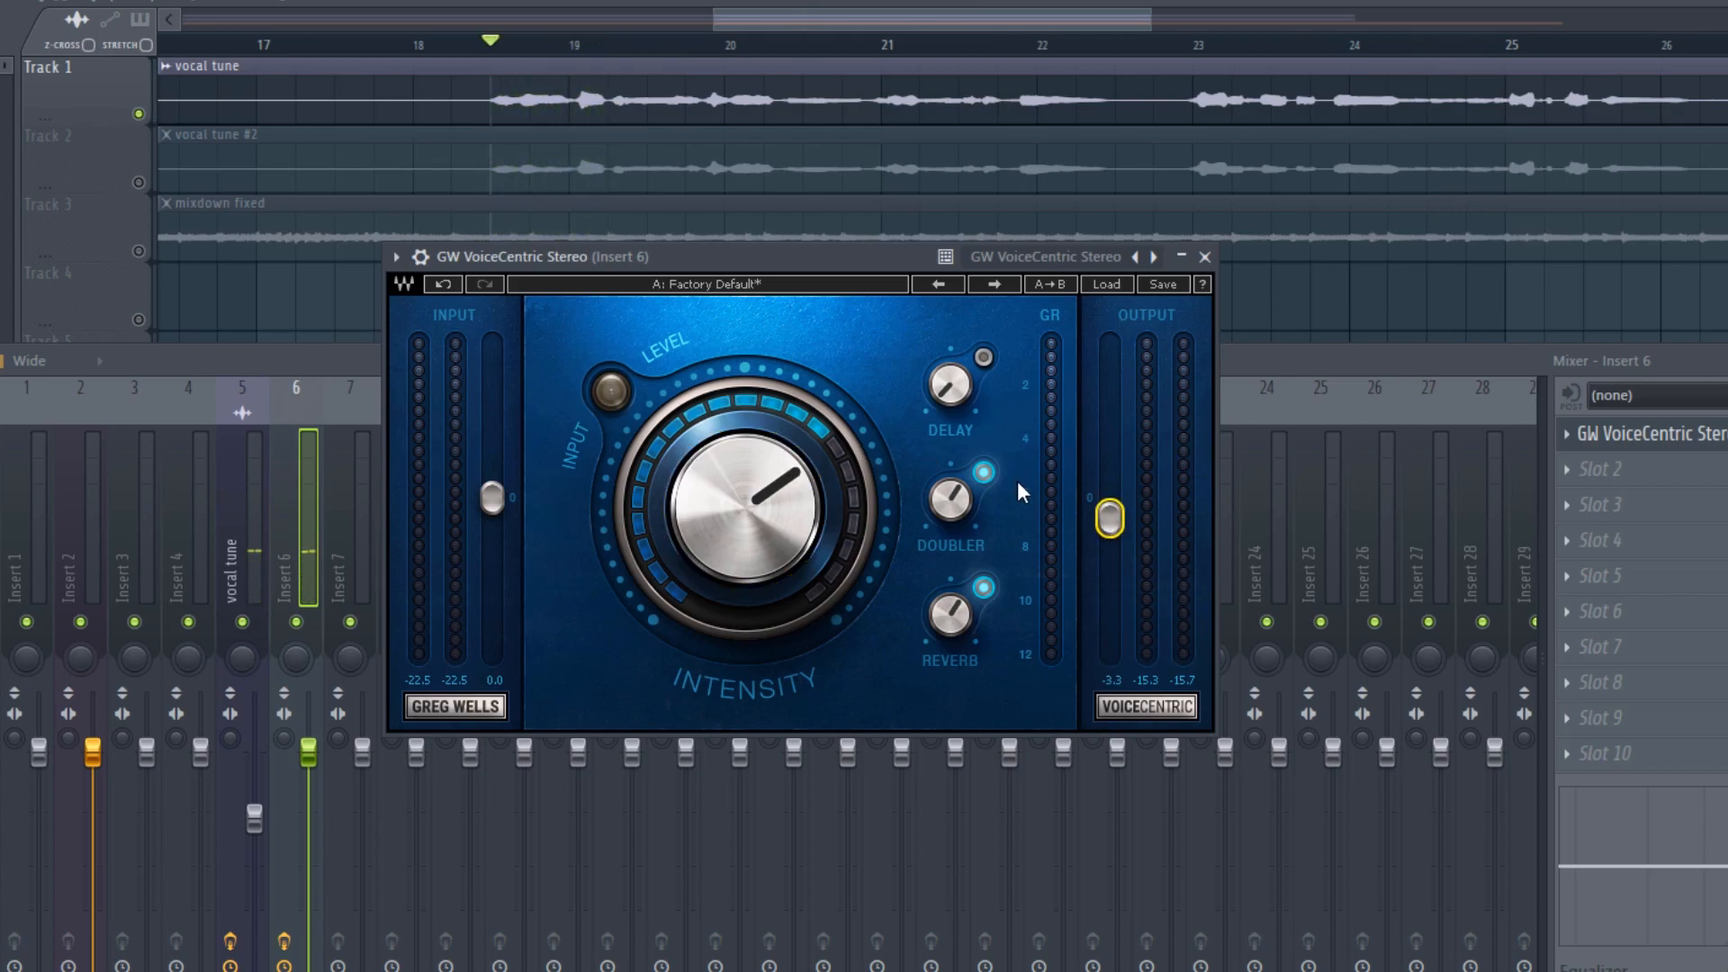
Compare vocal playback with GW VoiceCentric bypassed and enabled on Insert 6.
key(space)
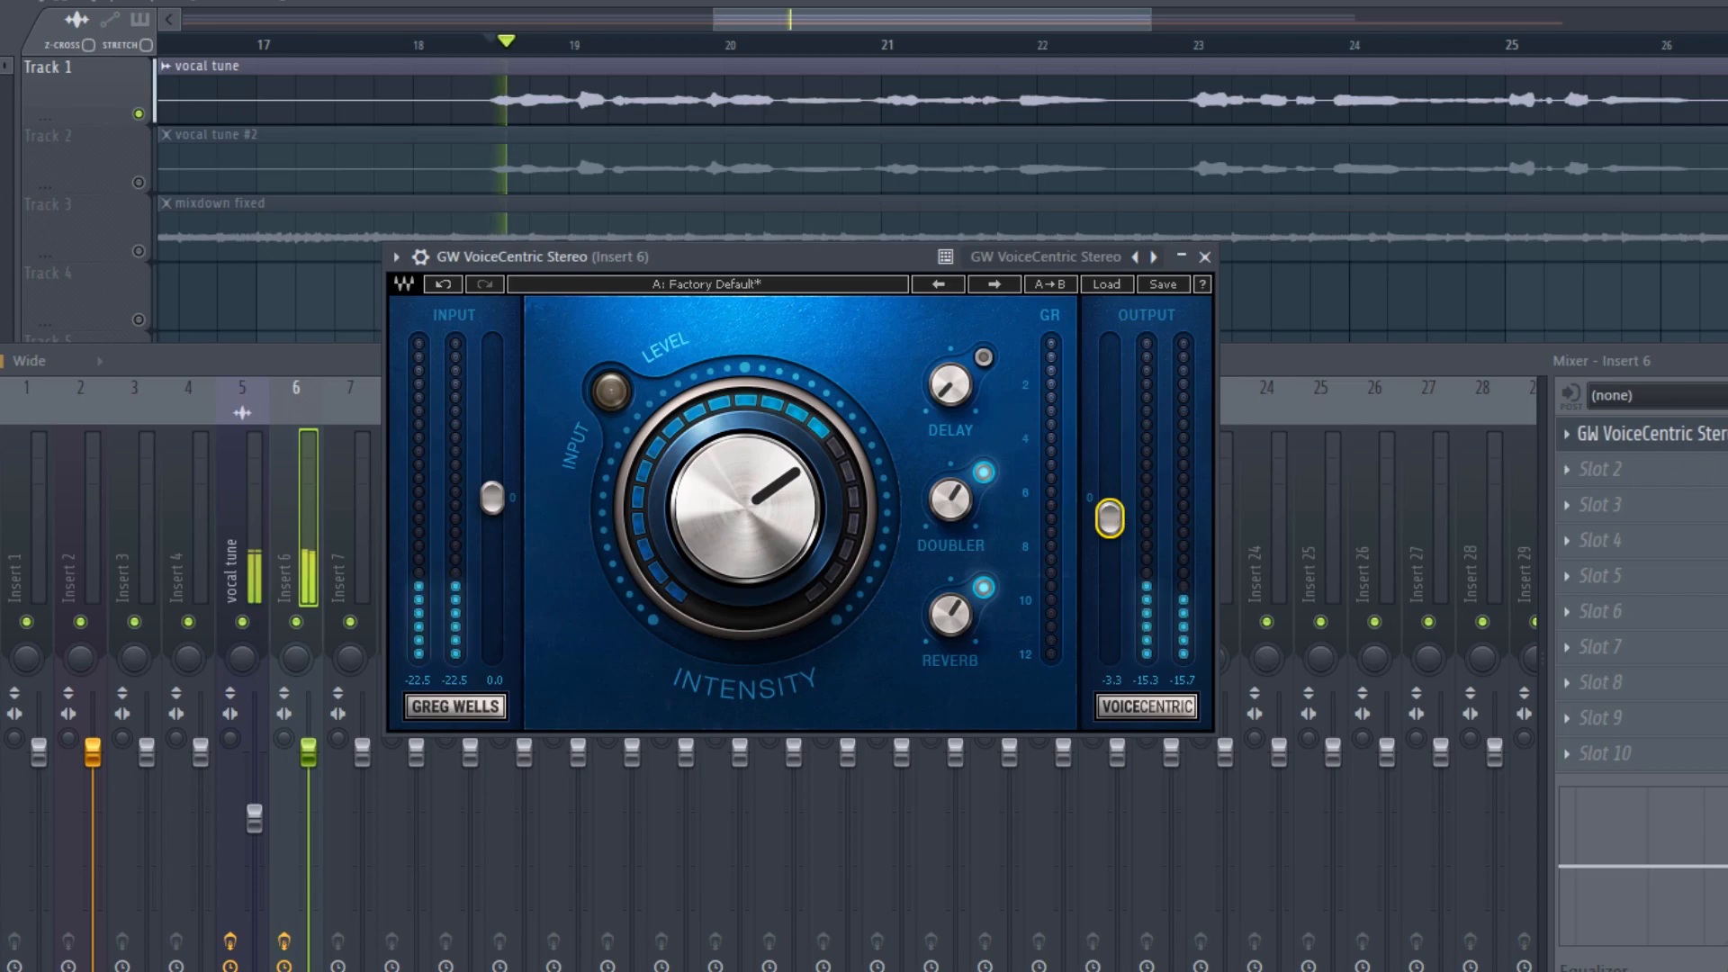
click(1438, 378)
click(1438, 378)
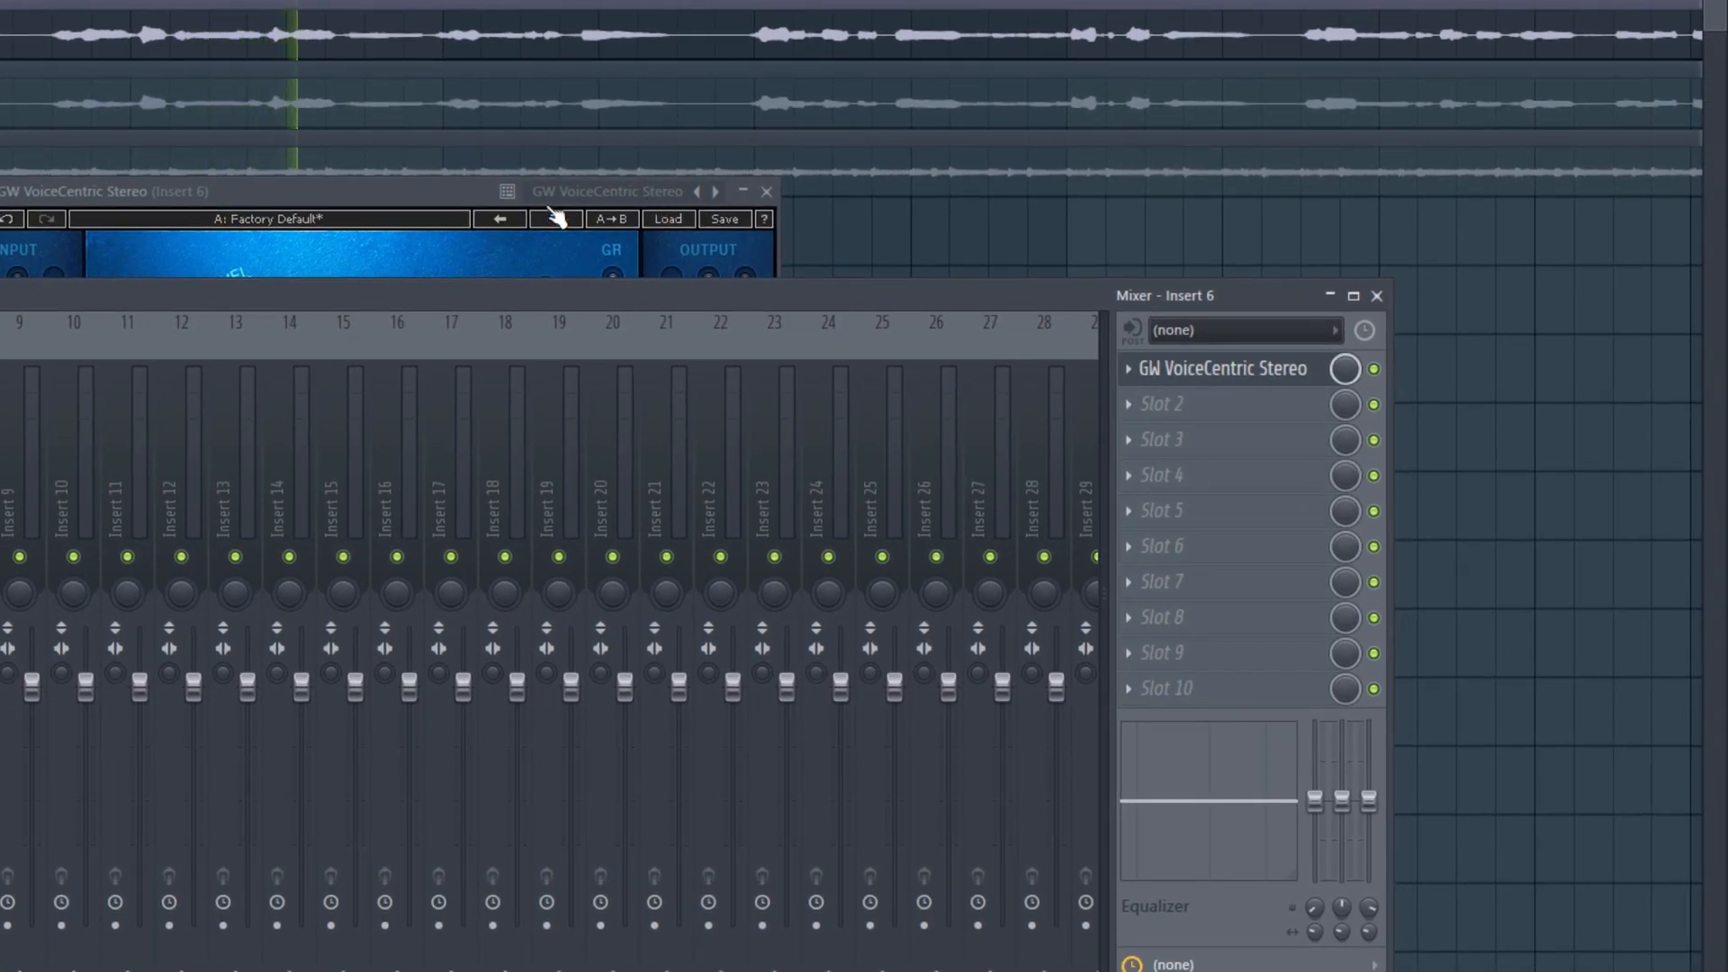
click(474, 198)
Turn up VoiceCentric's delay and raise its intensity to about 81.6 during vocal playback.
key(space)
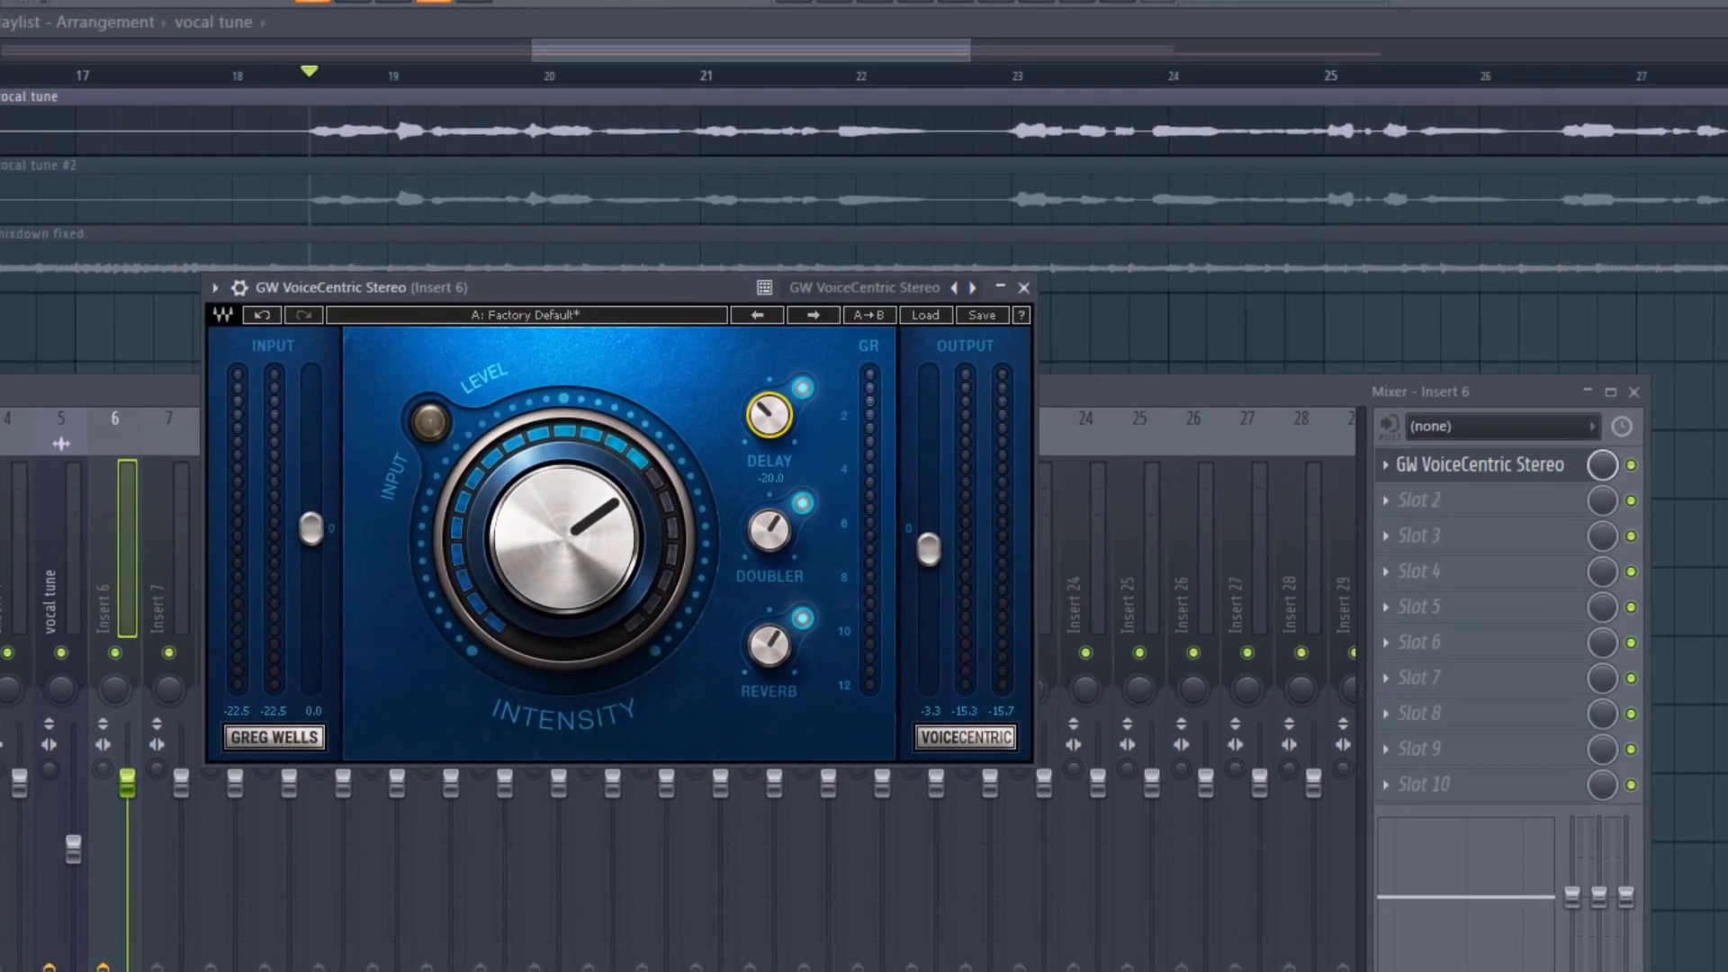
key(space)
drag(679, 309, 679, 298)
drag(850, 520, 851, 506)
drag(662, 634, 661, 612)
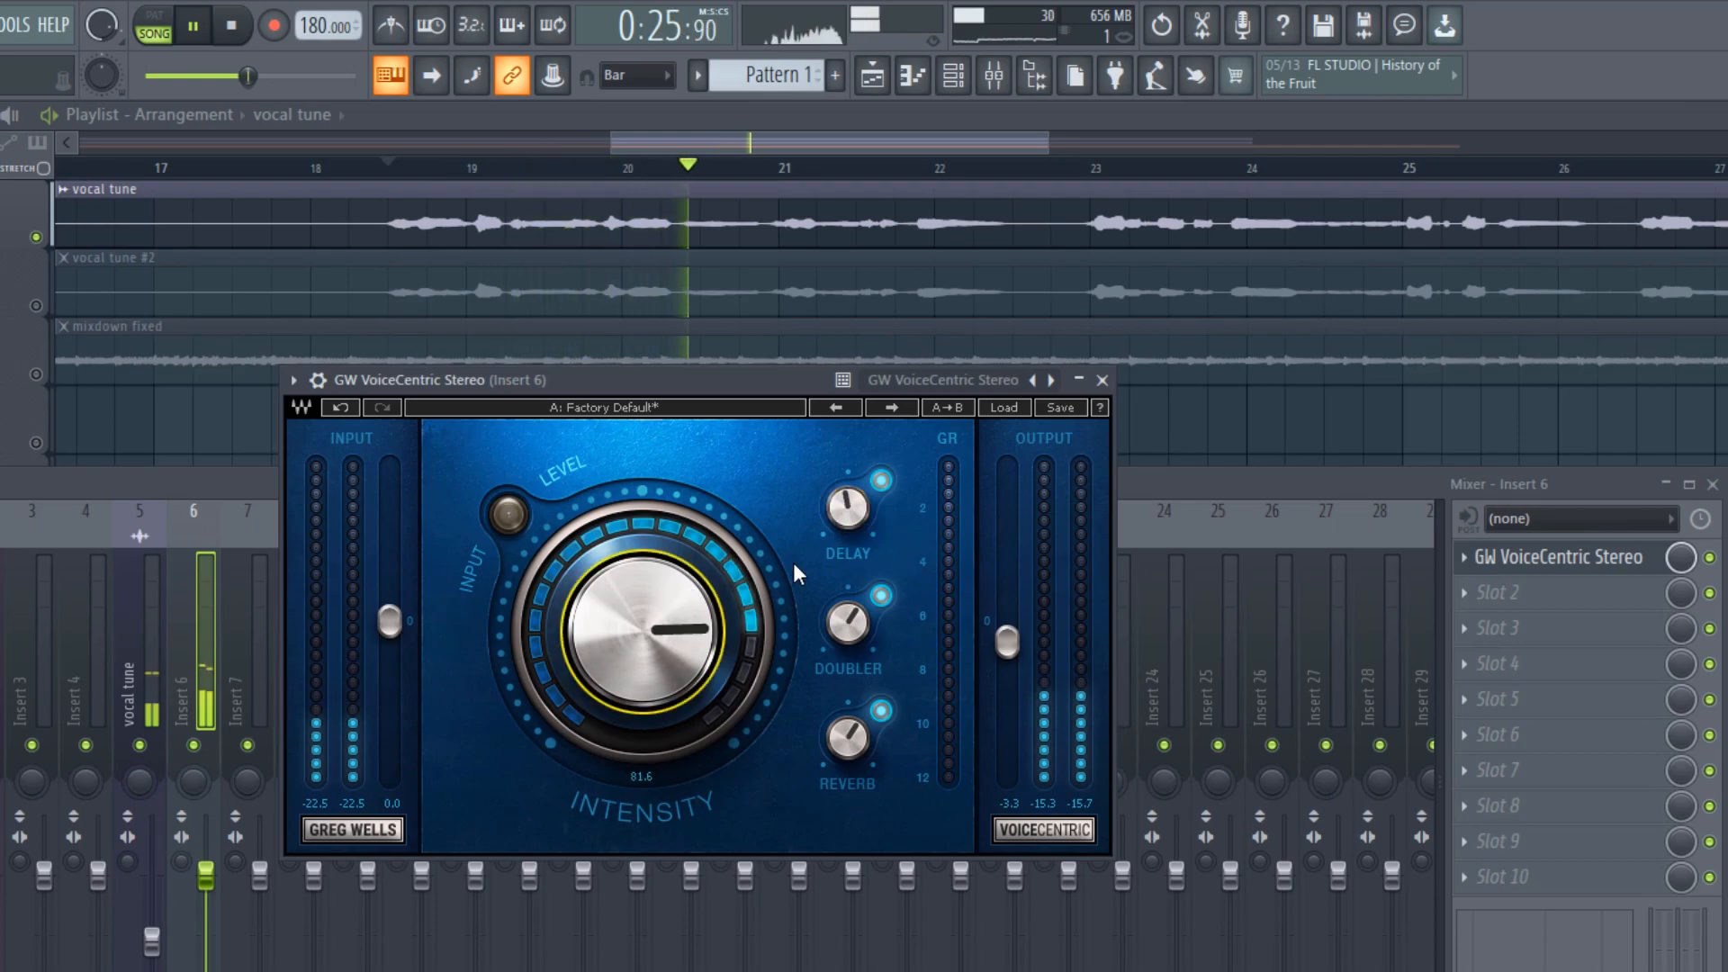
drag(853, 516, 852, 510)
key(space)
Raise VoiceCentric's intensity to maximum and listen to the vocal.
drag(666, 649, 727, 710)
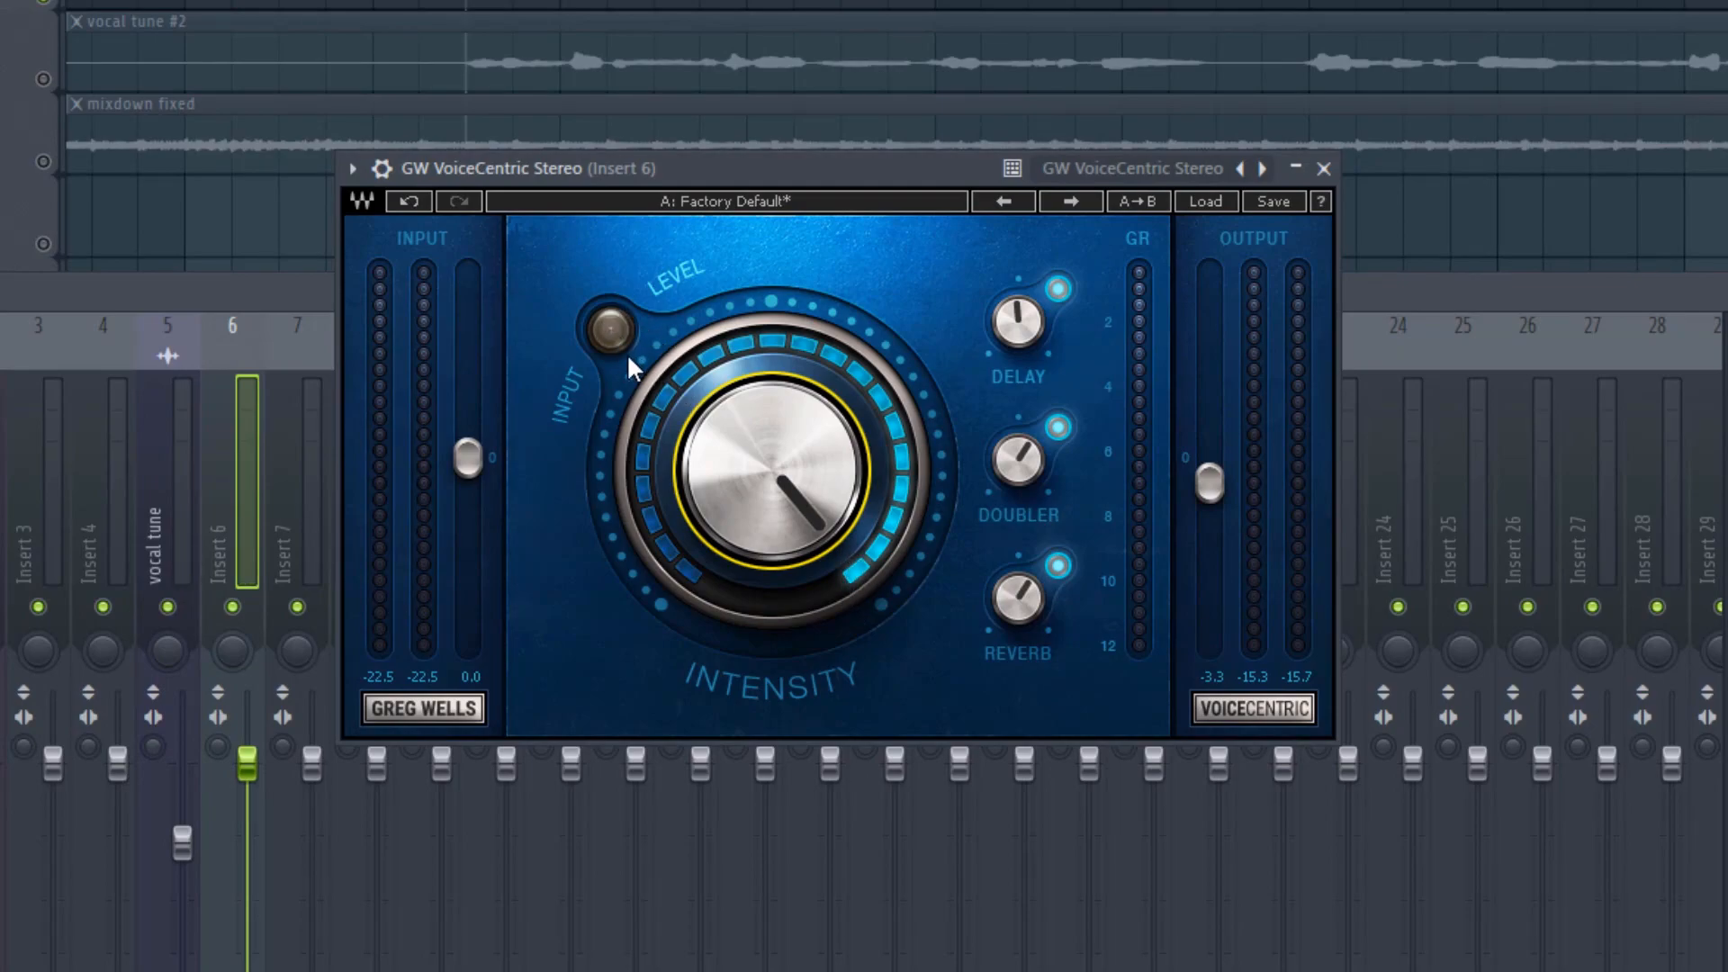
key(space)
mouse_move(791, 439)
mouse_down()
mouse_move(791, 504)
mouse_move(802, 438)
mouse_up()
key(space)
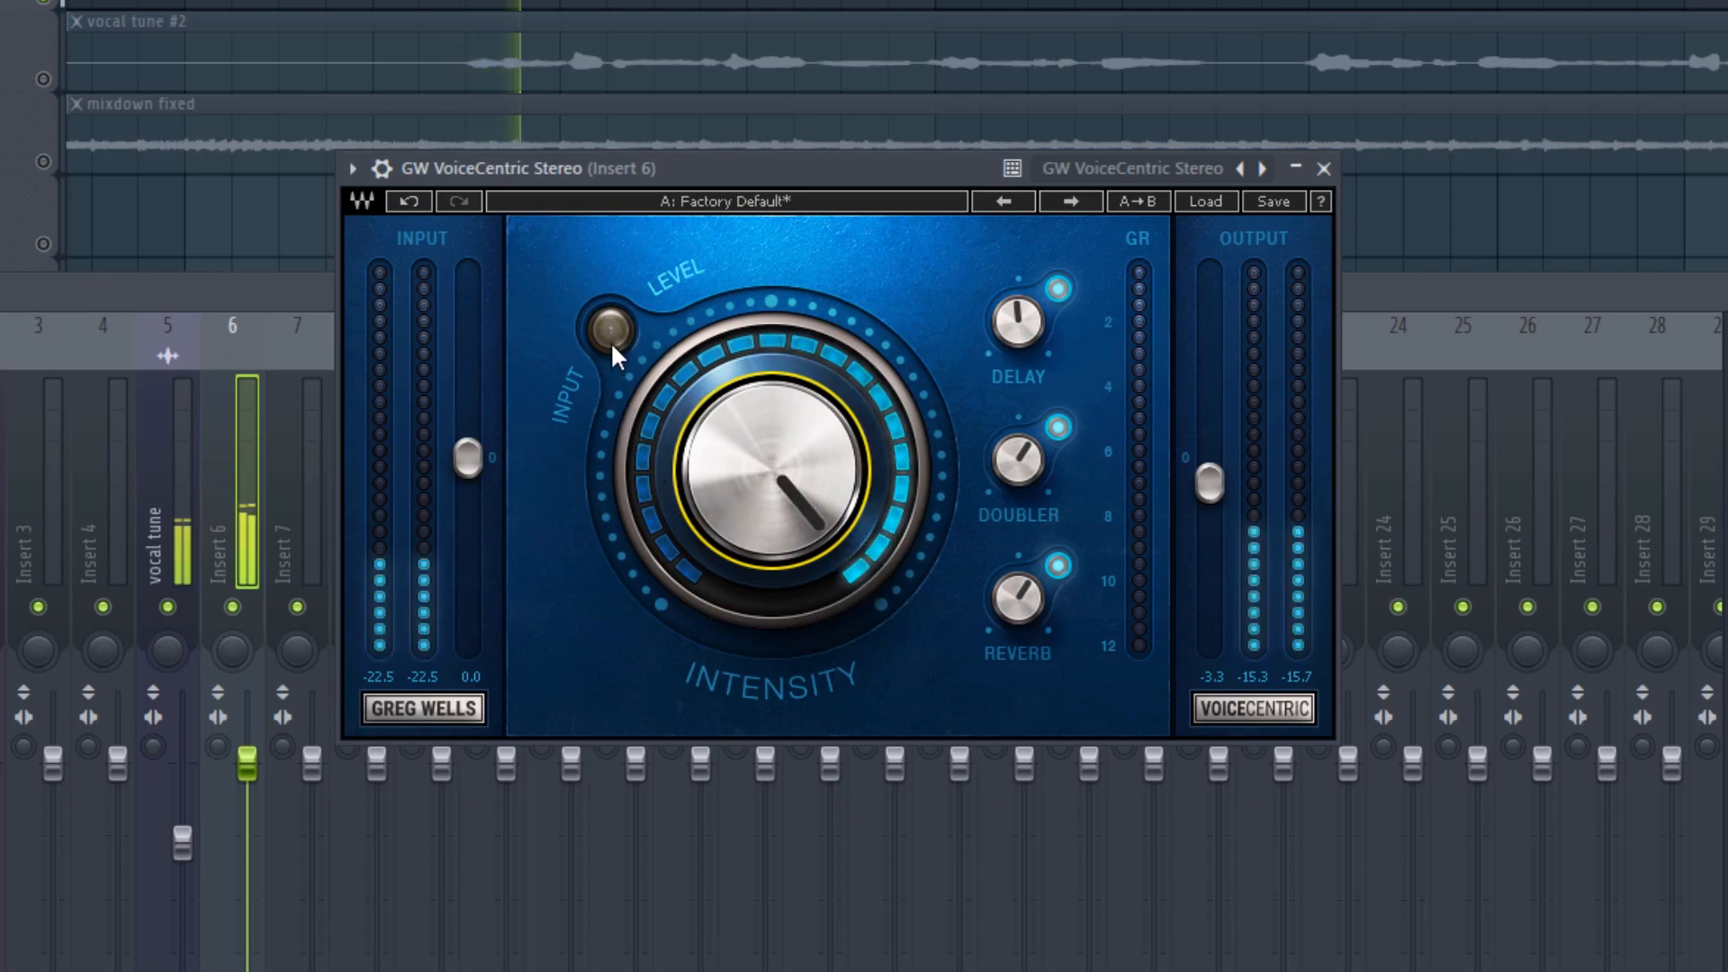
key(space)
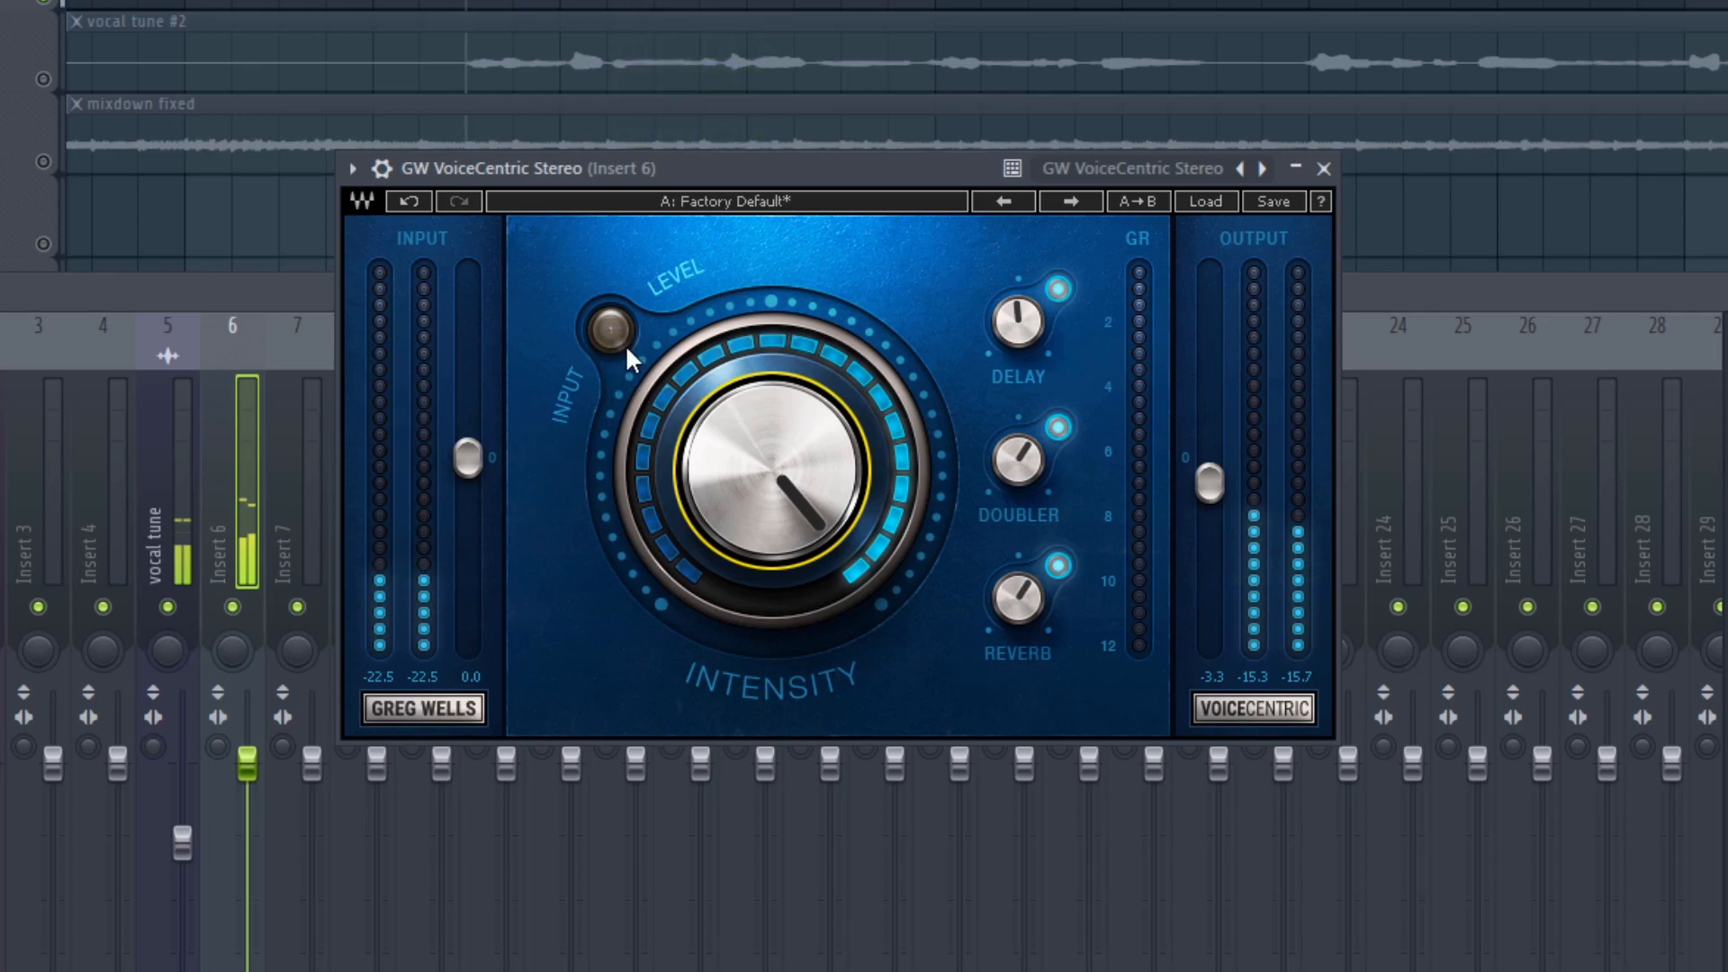
mouse_move(769, 478)
mouse_down()
mouse_move(769, 540)
mouse_move(770, 468)
mouse_up()
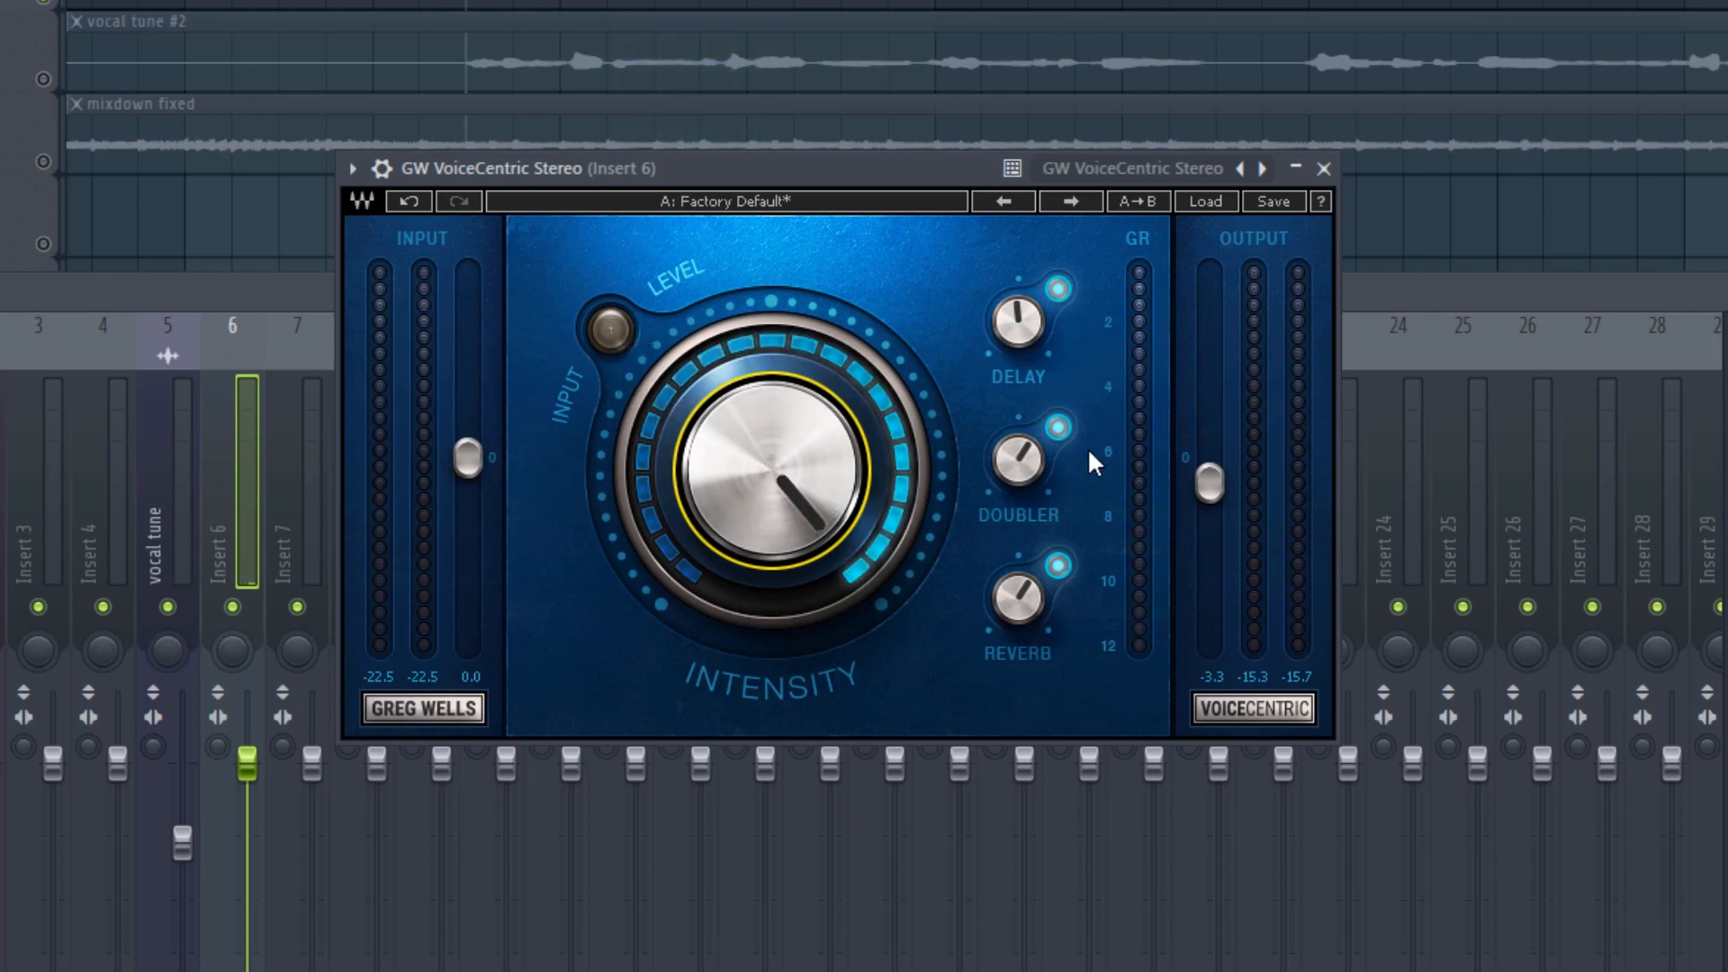
Trim VoiceCentric's output to about -4.3 and its doubler to about -16.1, and fine-tune the delay and reverb during playback.
key(space)
drag(1209, 483, 1209, 491)
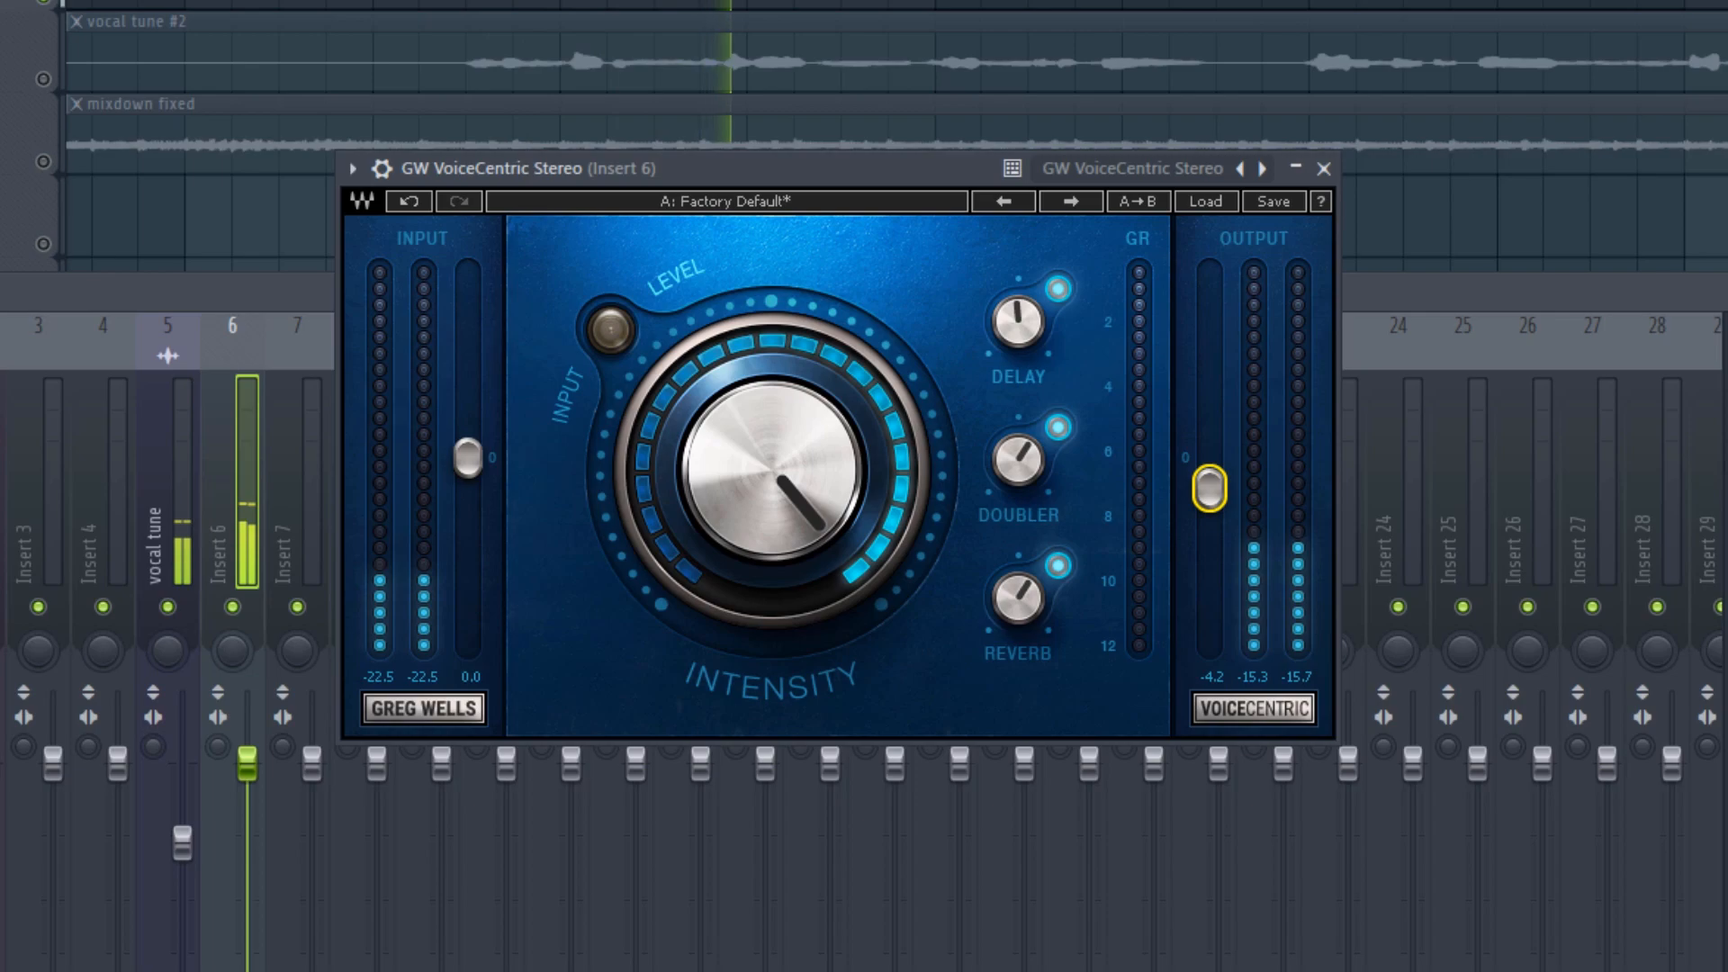
click(1031, 321)
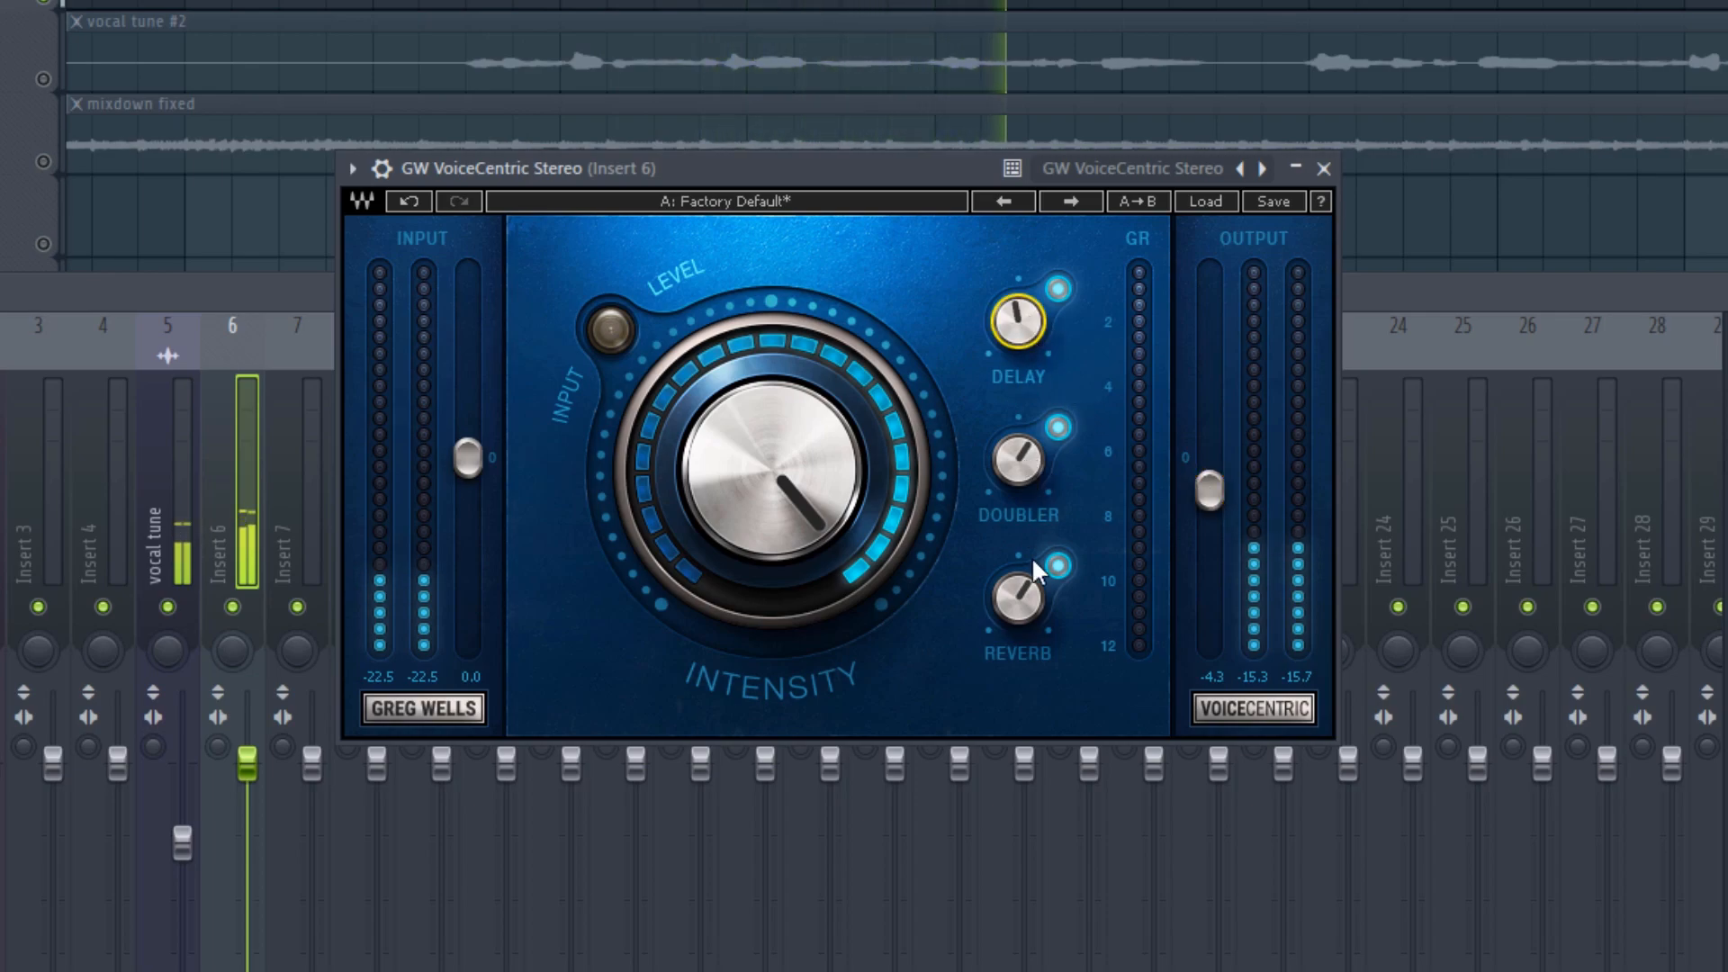
drag(1031, 477, 1031, 484)
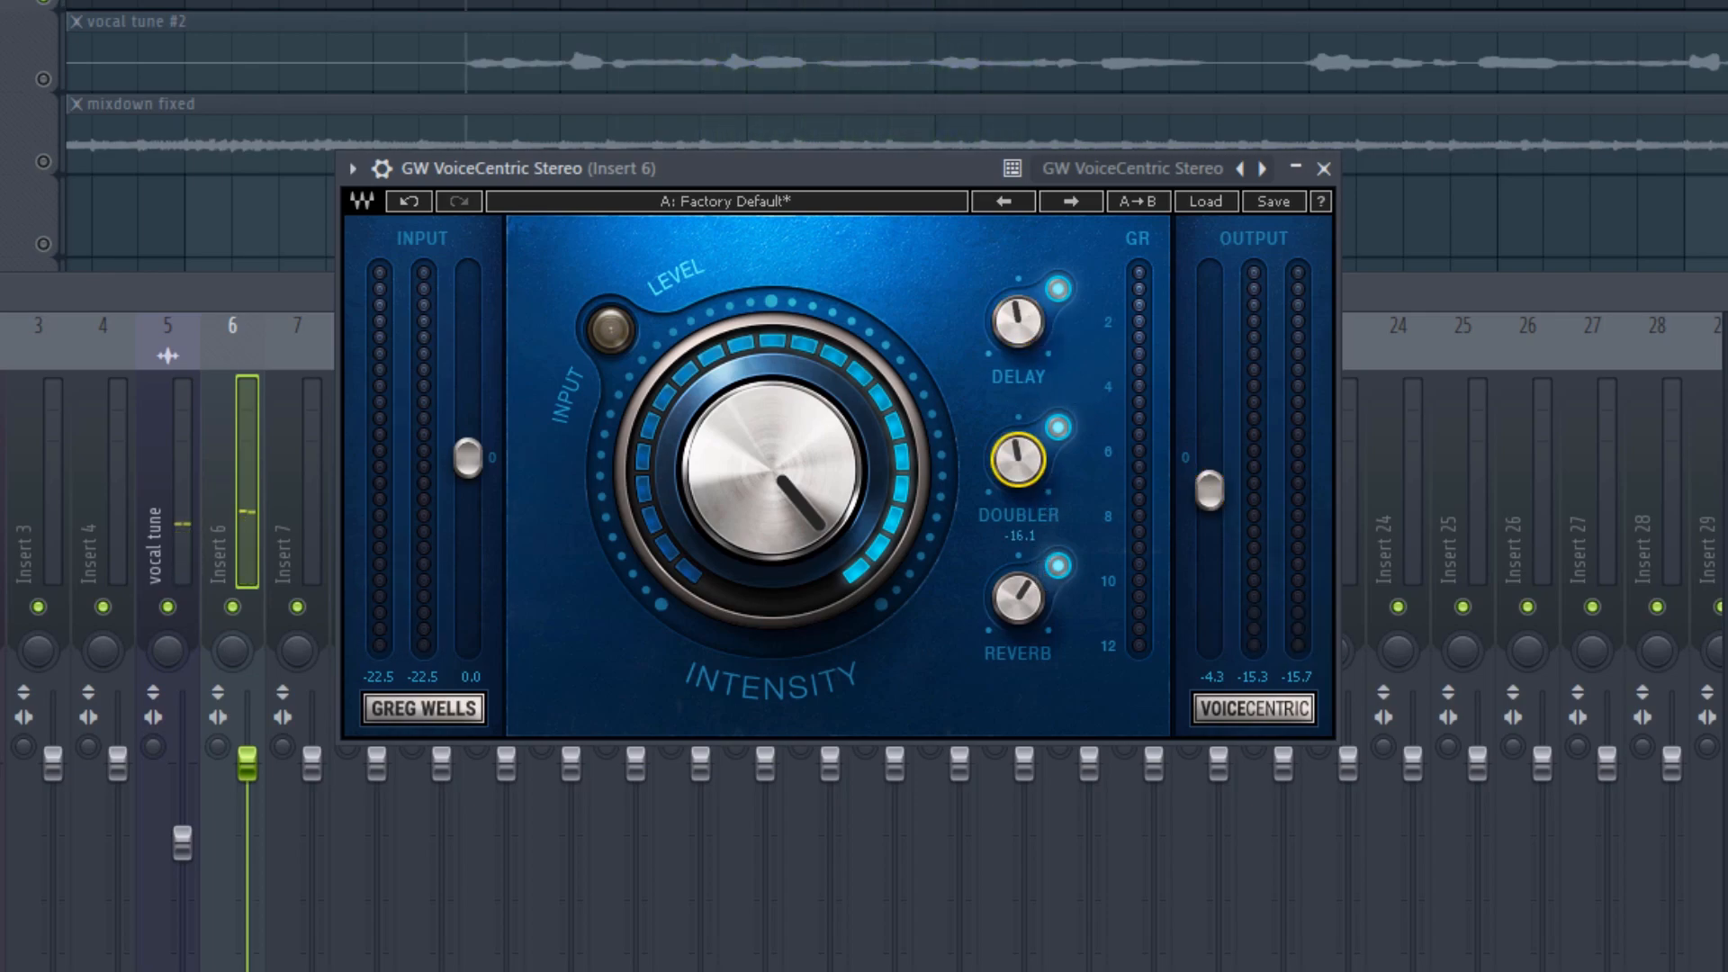
click(1021, 594)
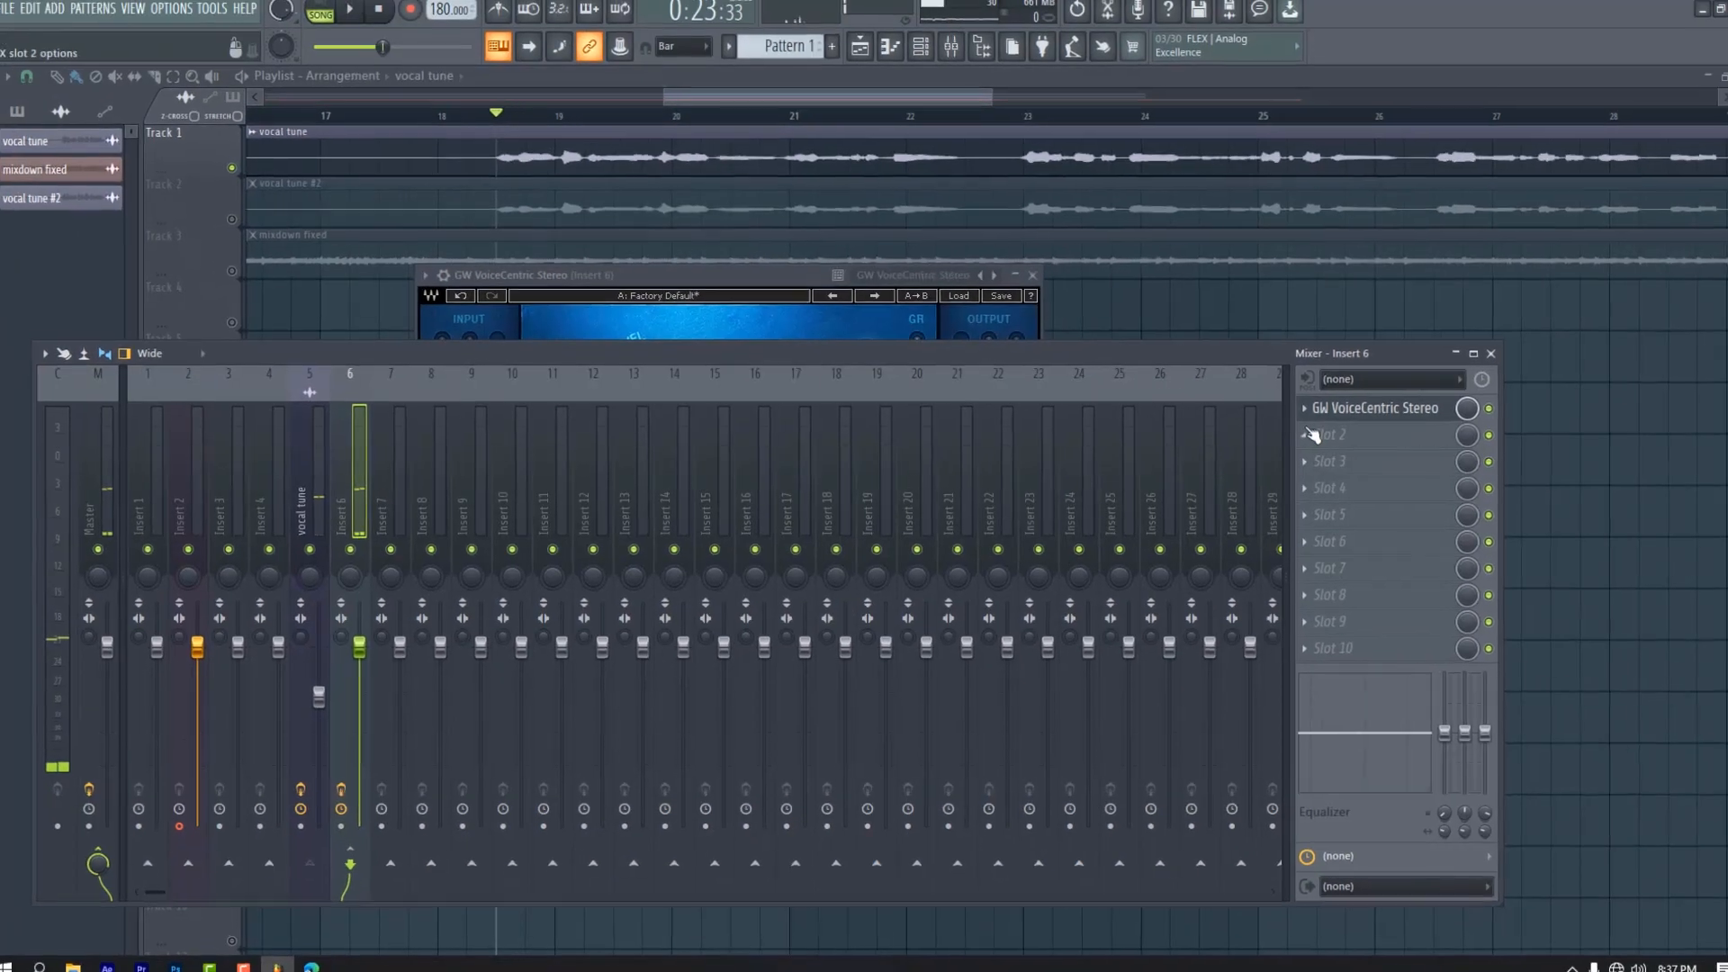
Load H-Delay Stereo into slot 2 of Insert 6 with the Ambience preset Who Am I.
click(1307, 435)
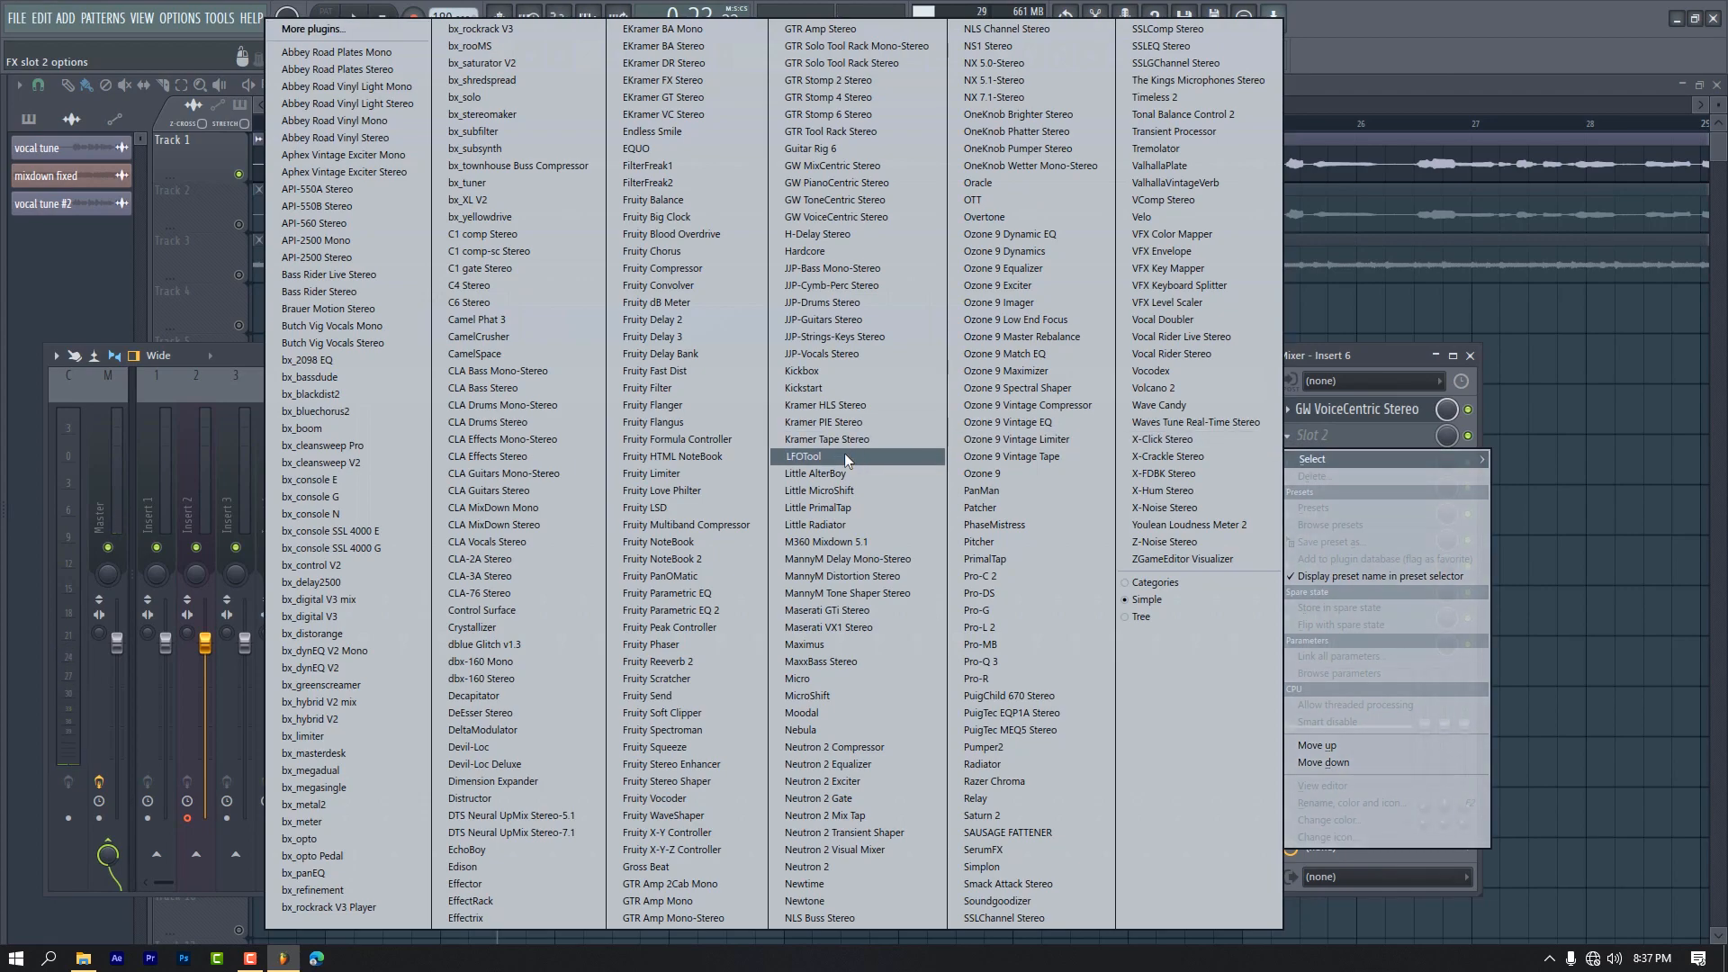
click(840, 233)
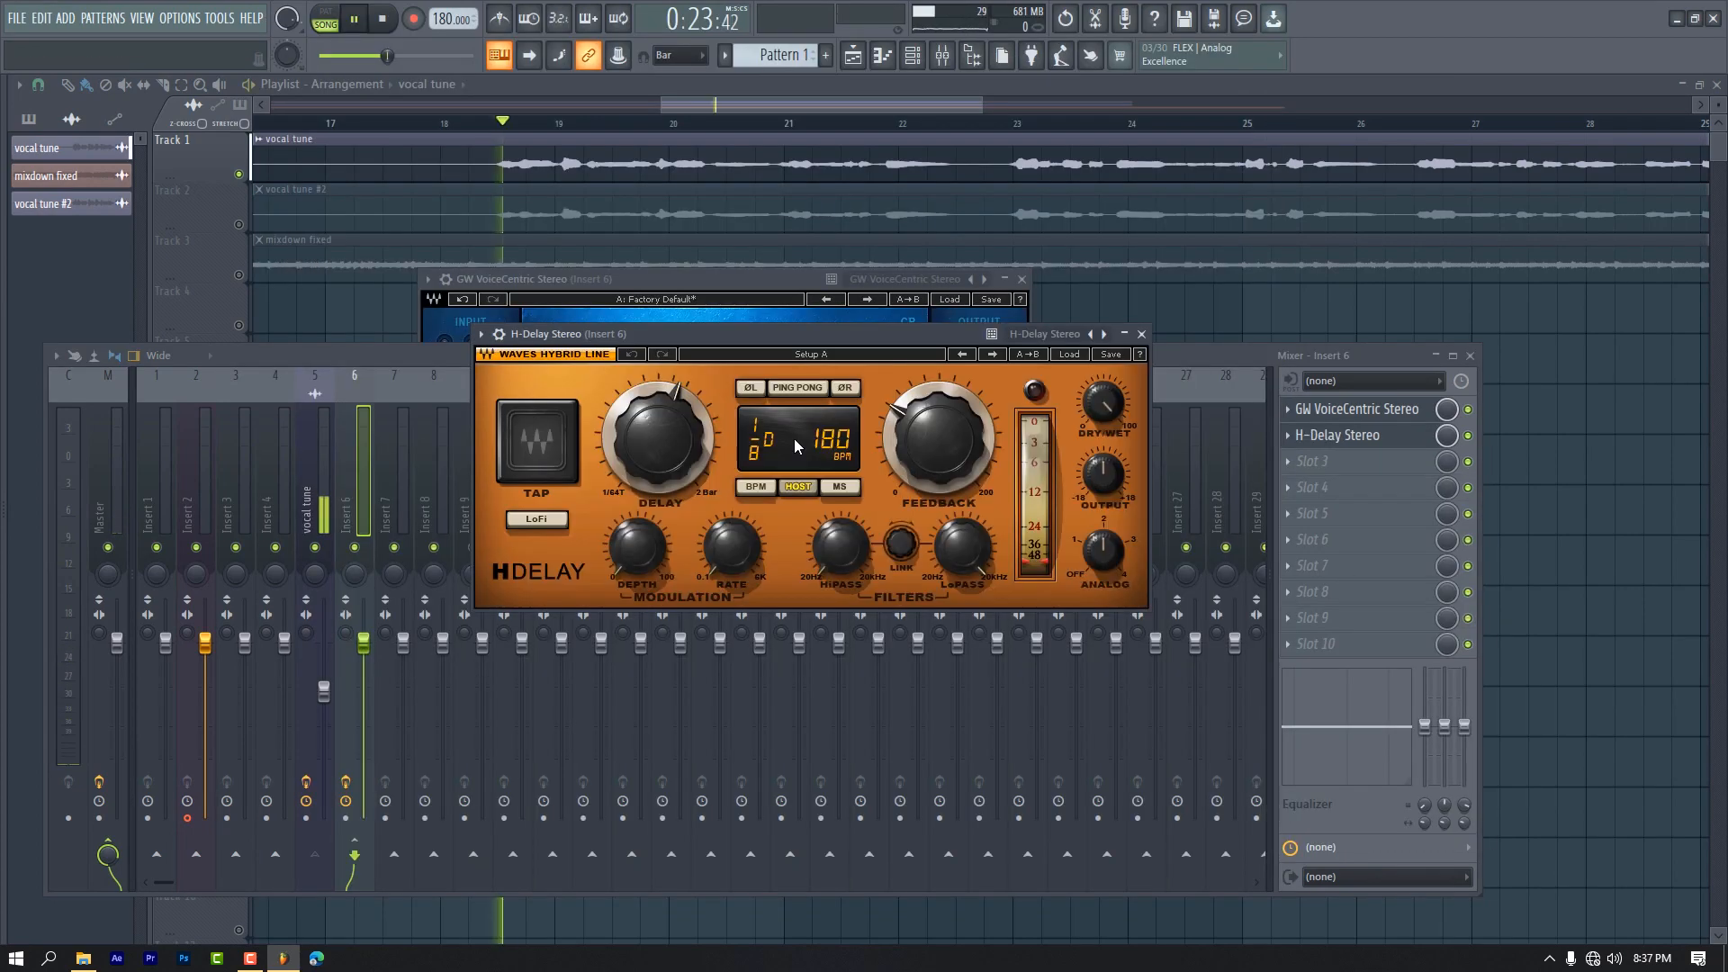
click(1071, 354)
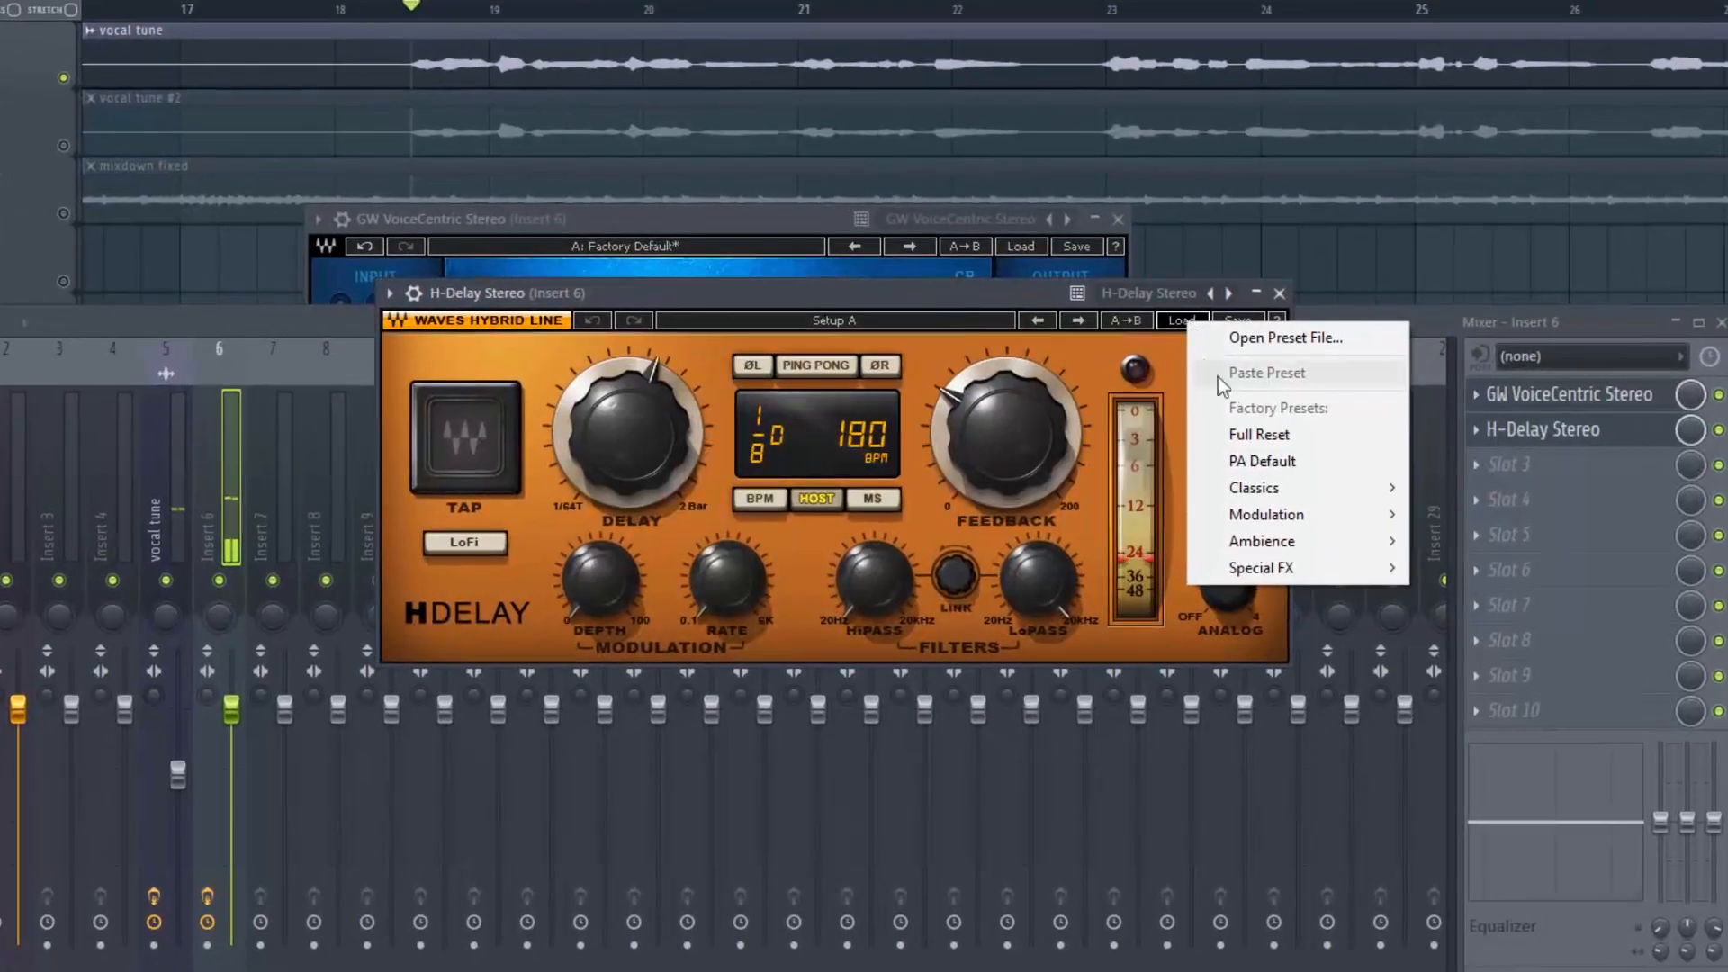
mouse_move(1278, 541)
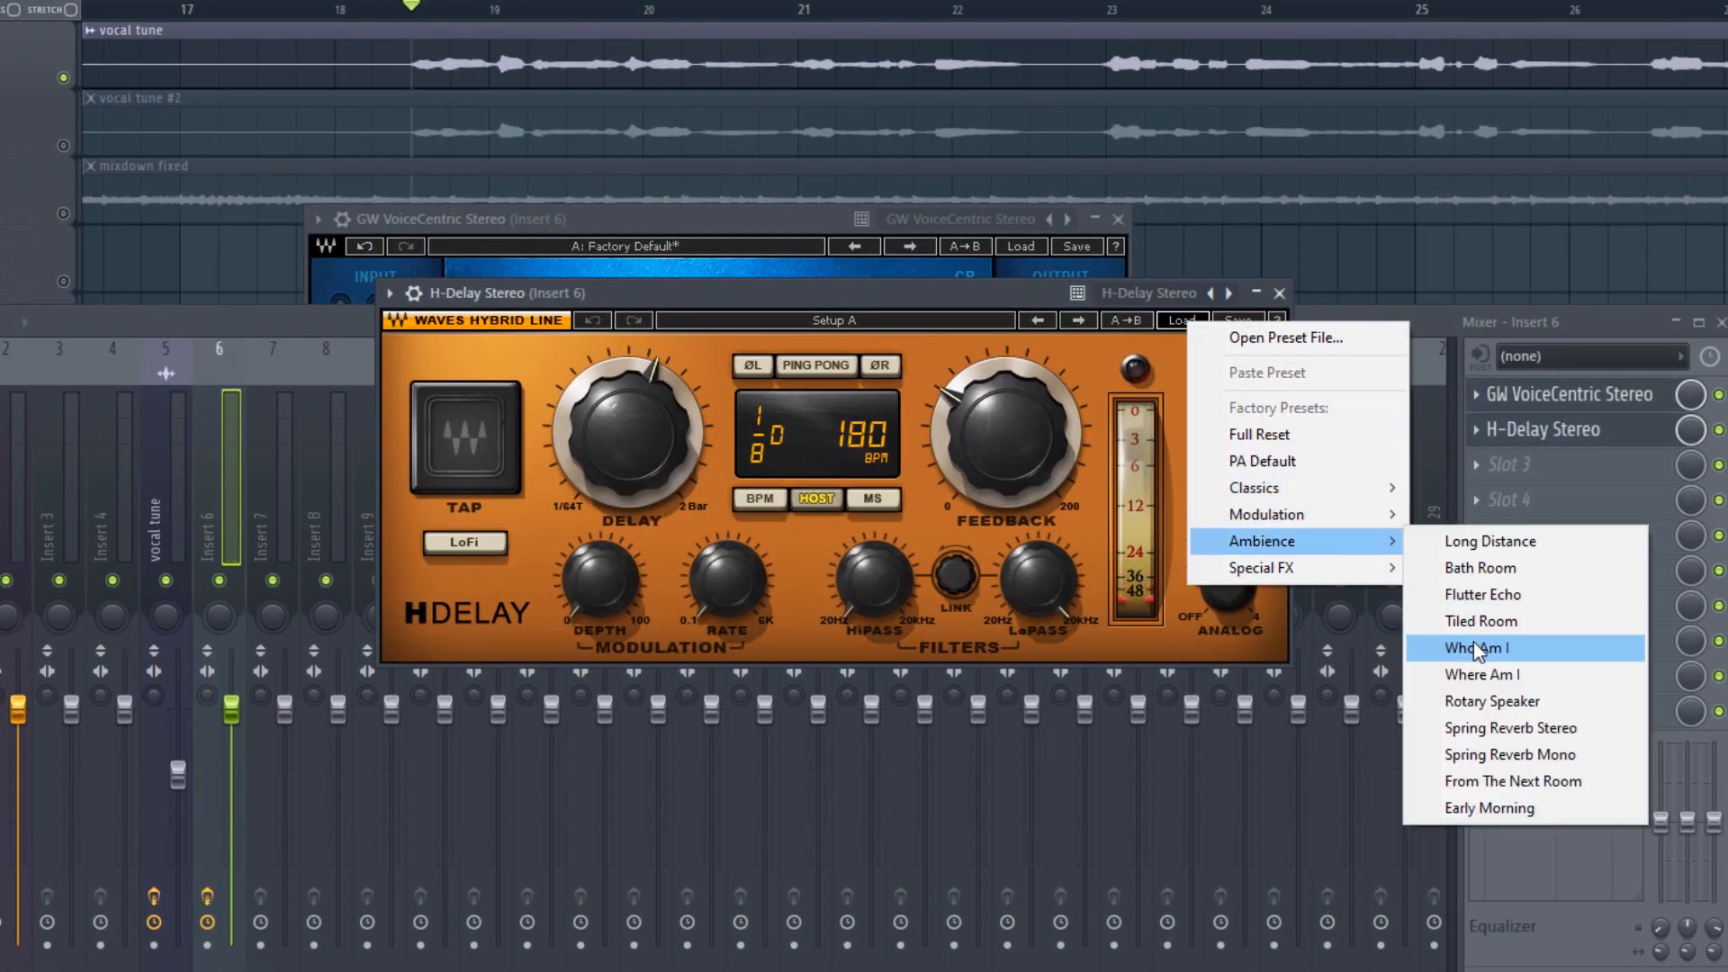
click(1473, 647)
Lower H-Delay's dry/wet mix to about 10 and audition the delayed vocal.
mouse_move(1237, 384)
drag(1233, 382, 1233, 414)
drag(1220, 371, 1222, 401)
key(space)
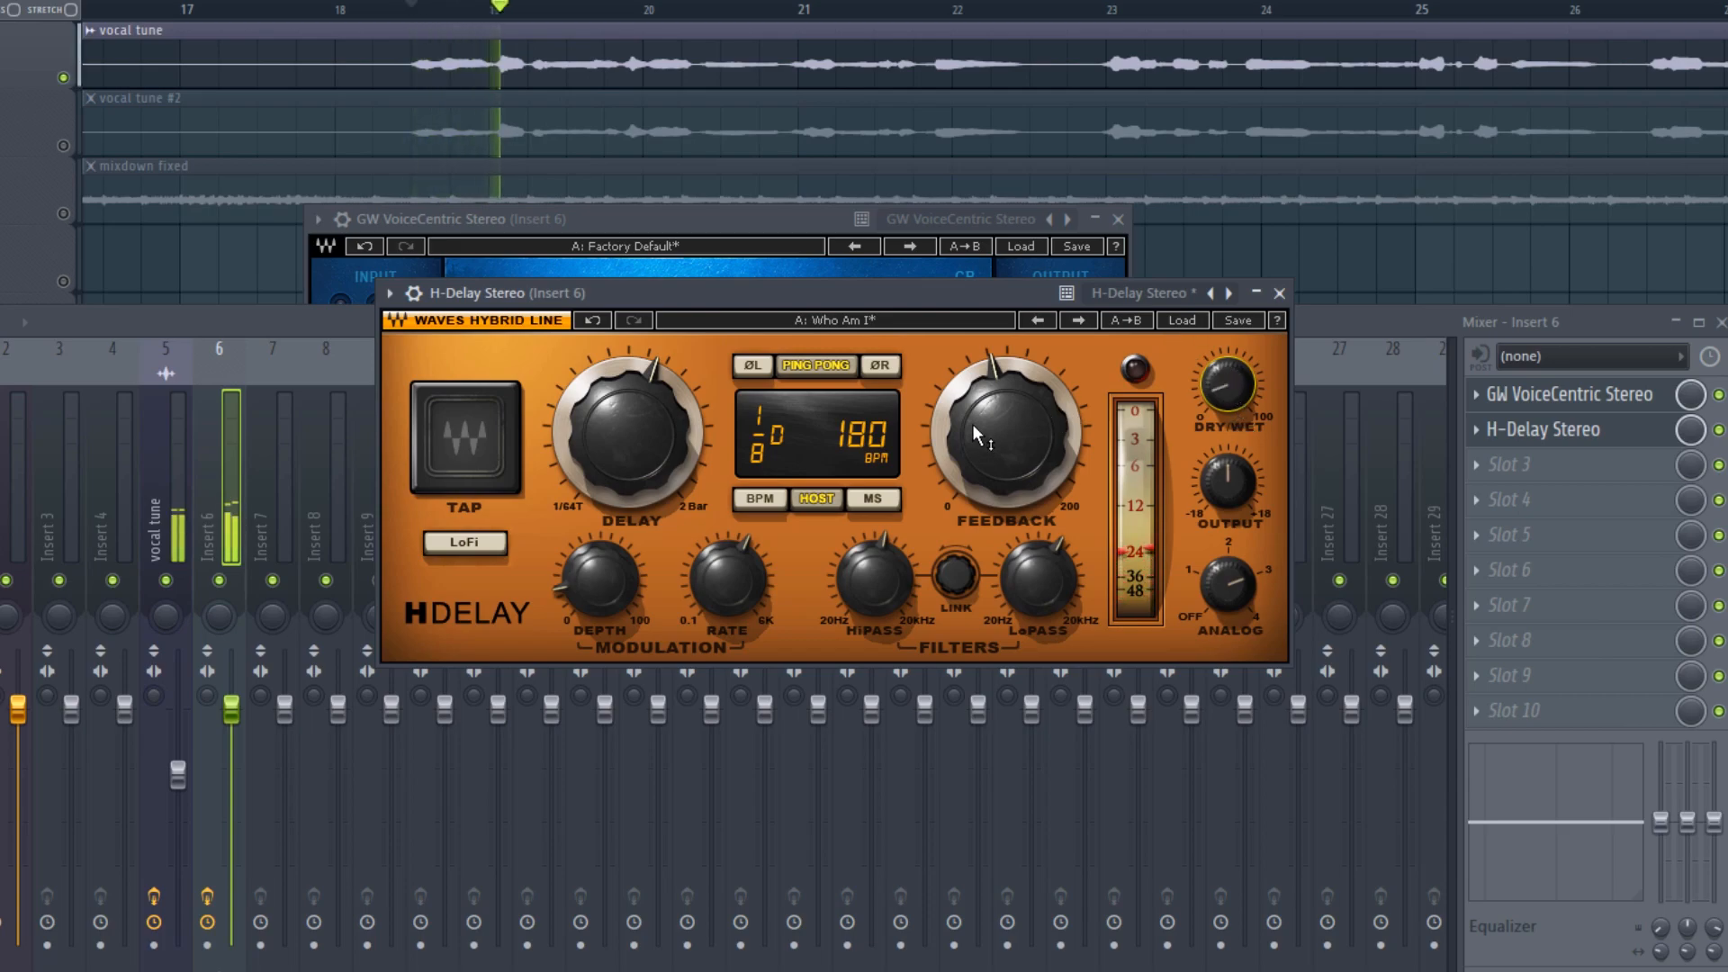
mouse_move(984, 419)
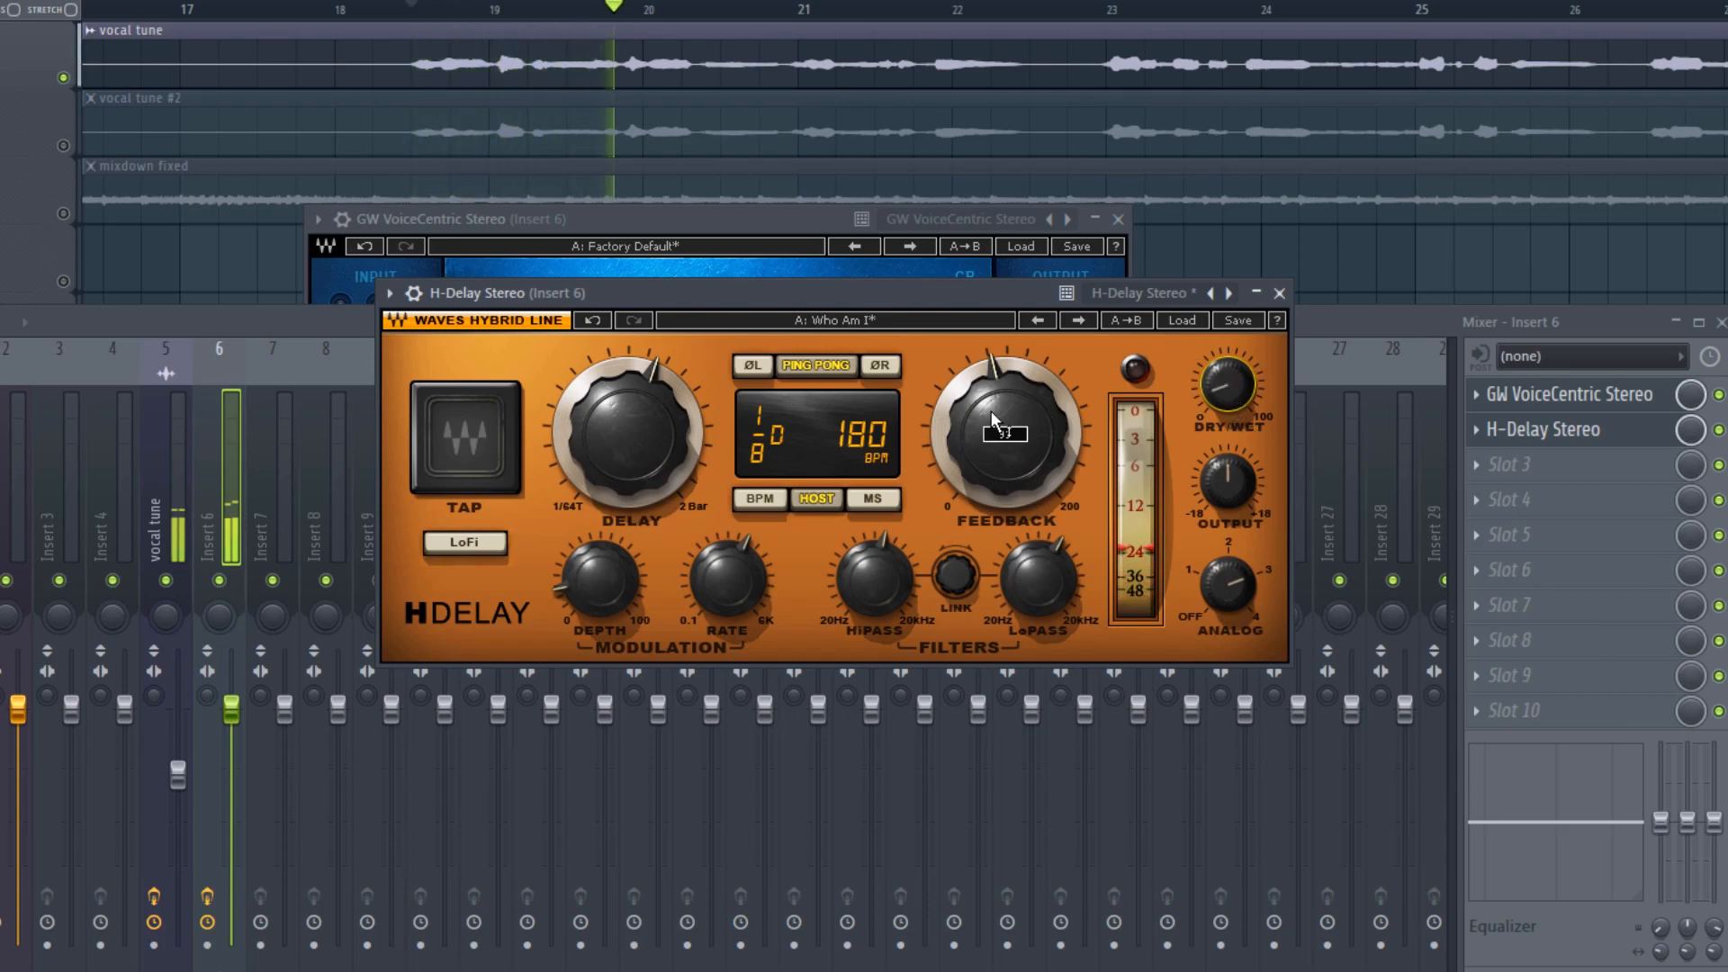
key(space)
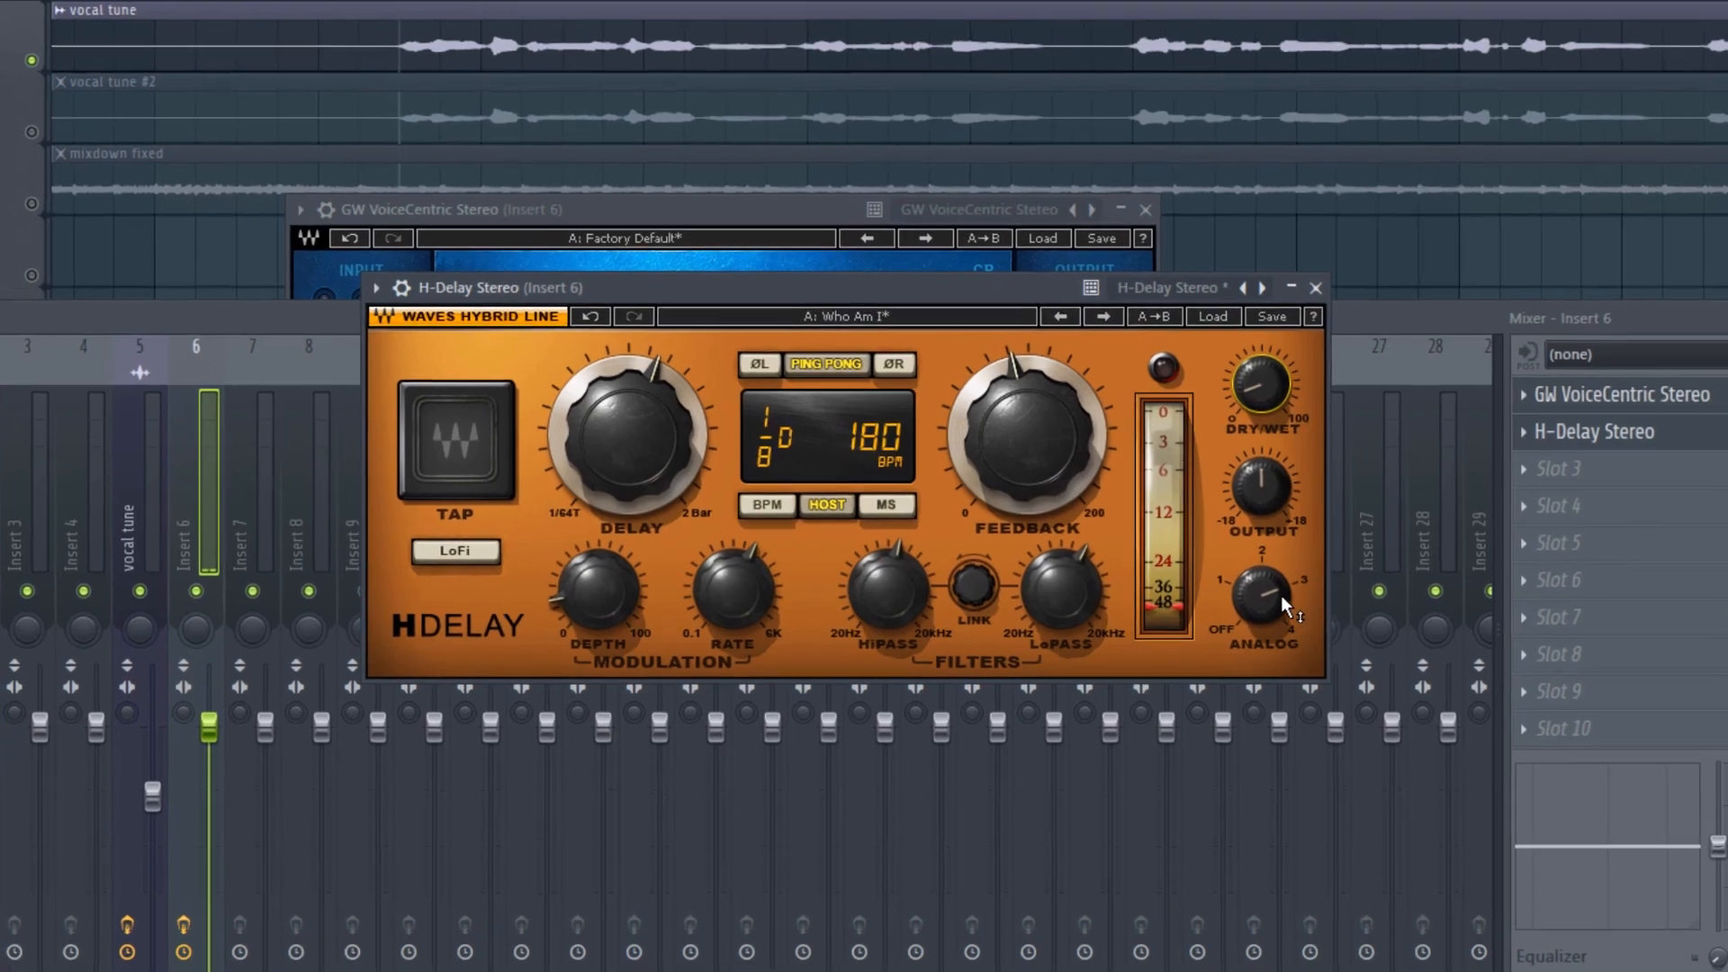
Set H-Delay's analog character to 4, comparing it with the off setting during vocal playback.
drag(1239, 593, 1237, 584)
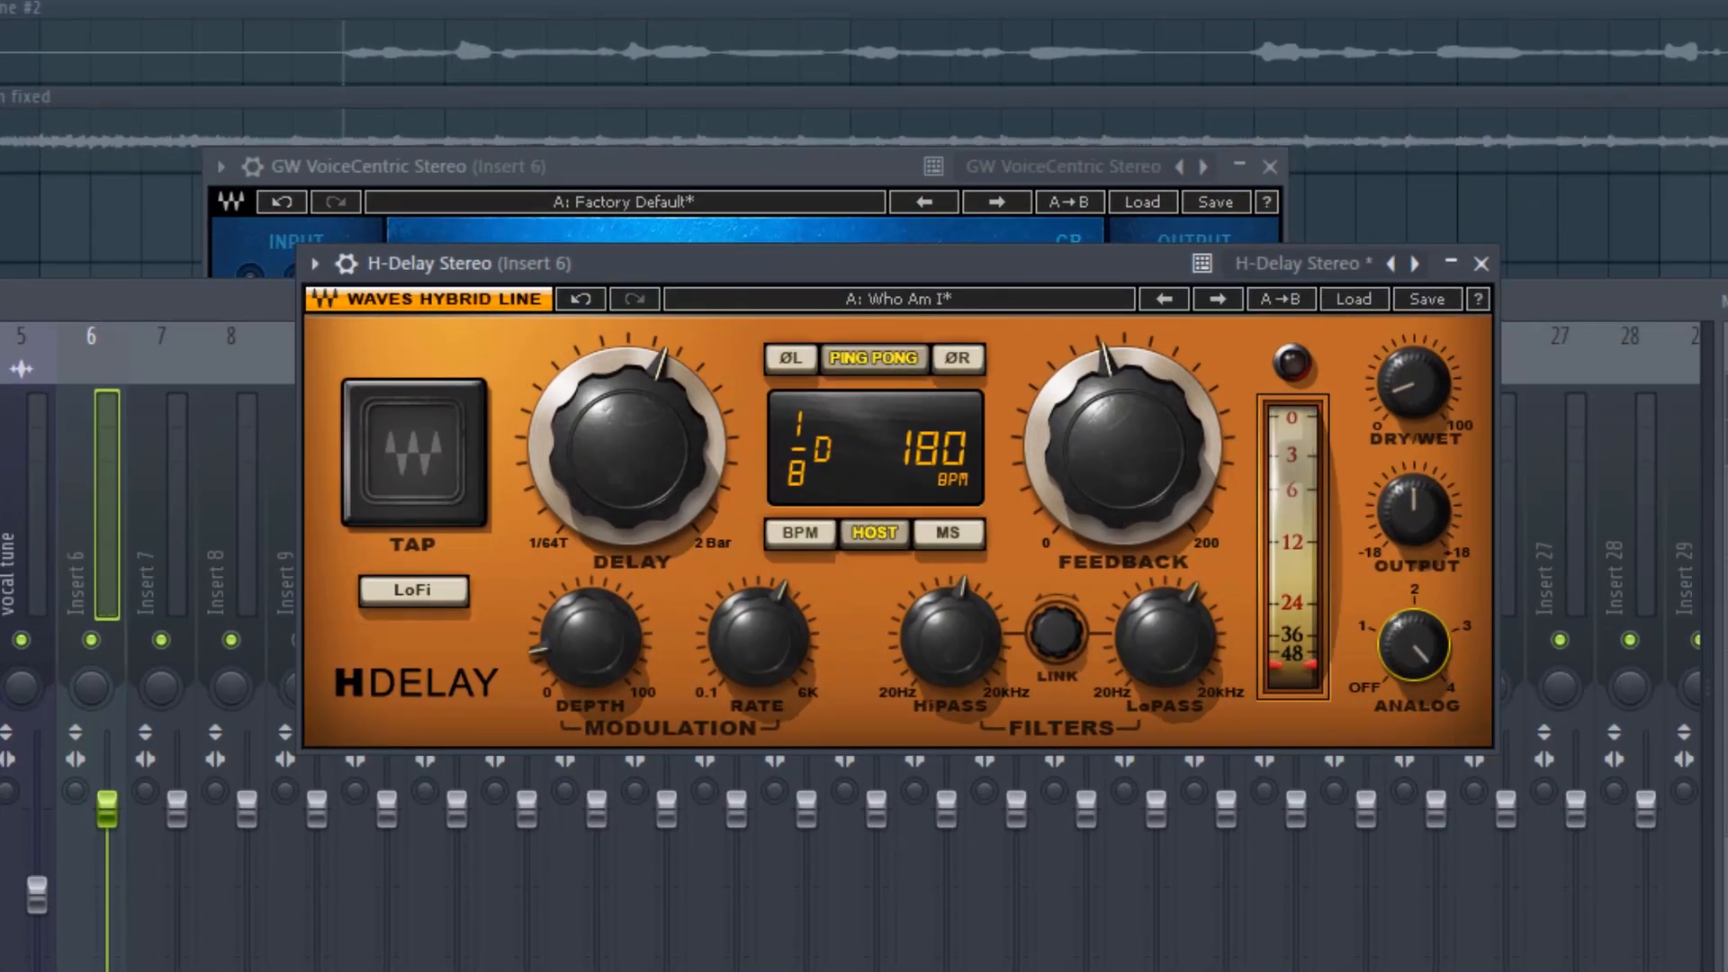
key(space)
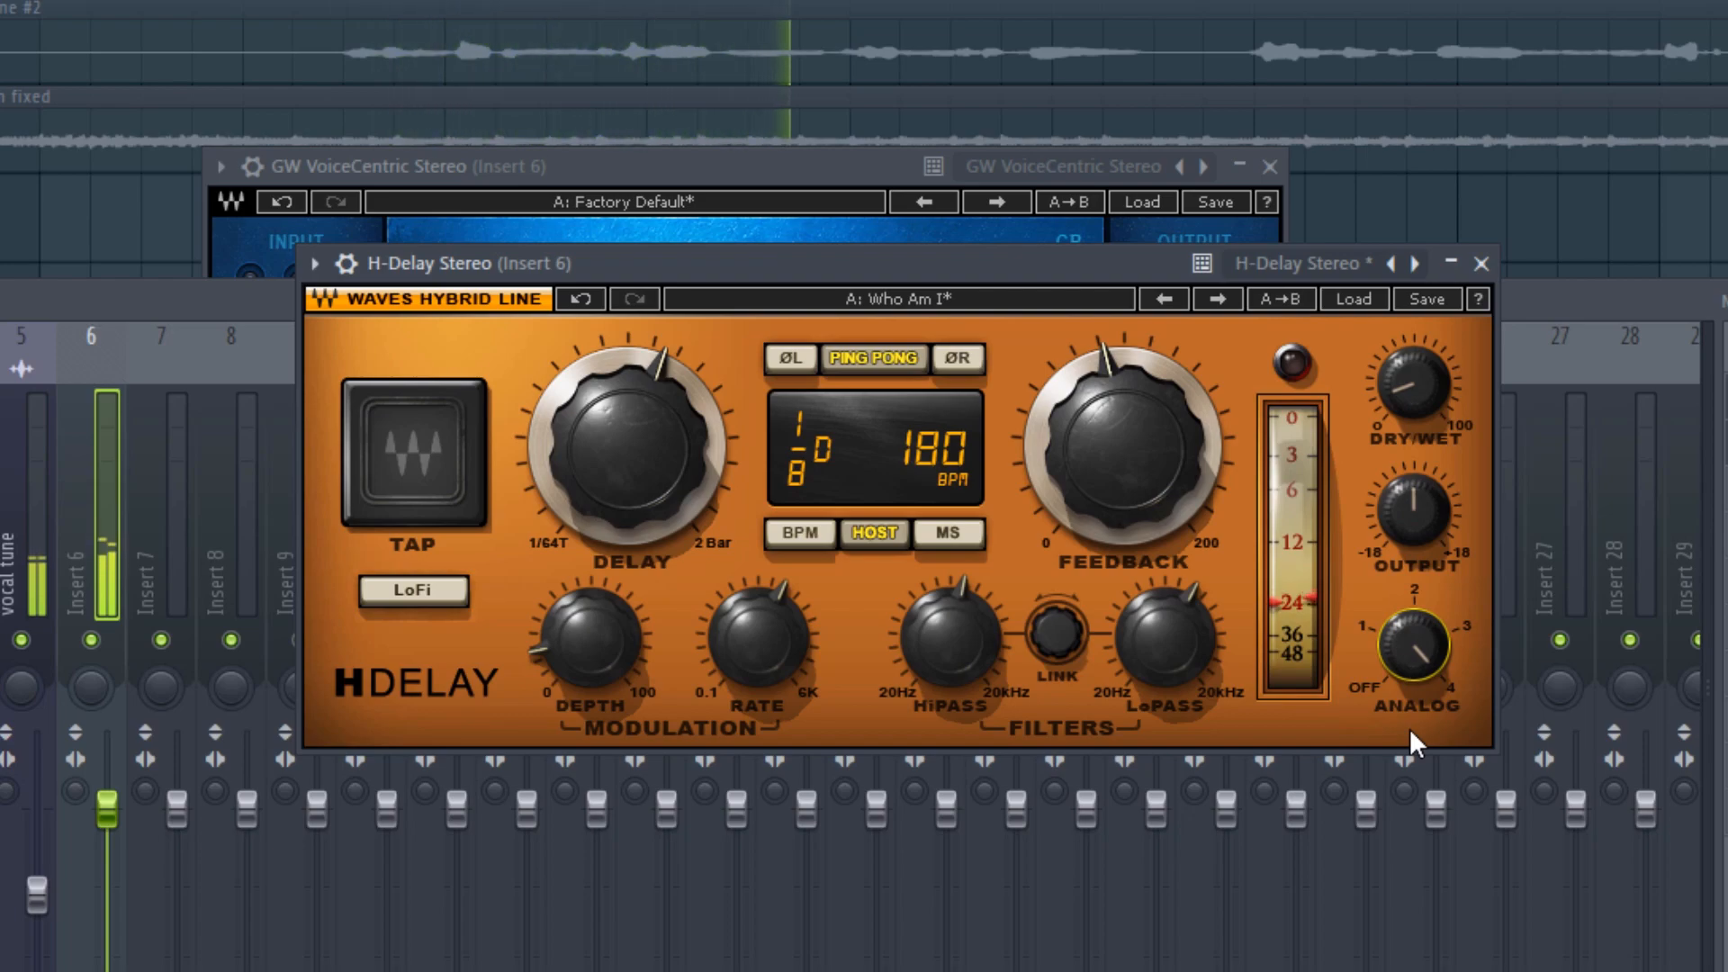
key(space)
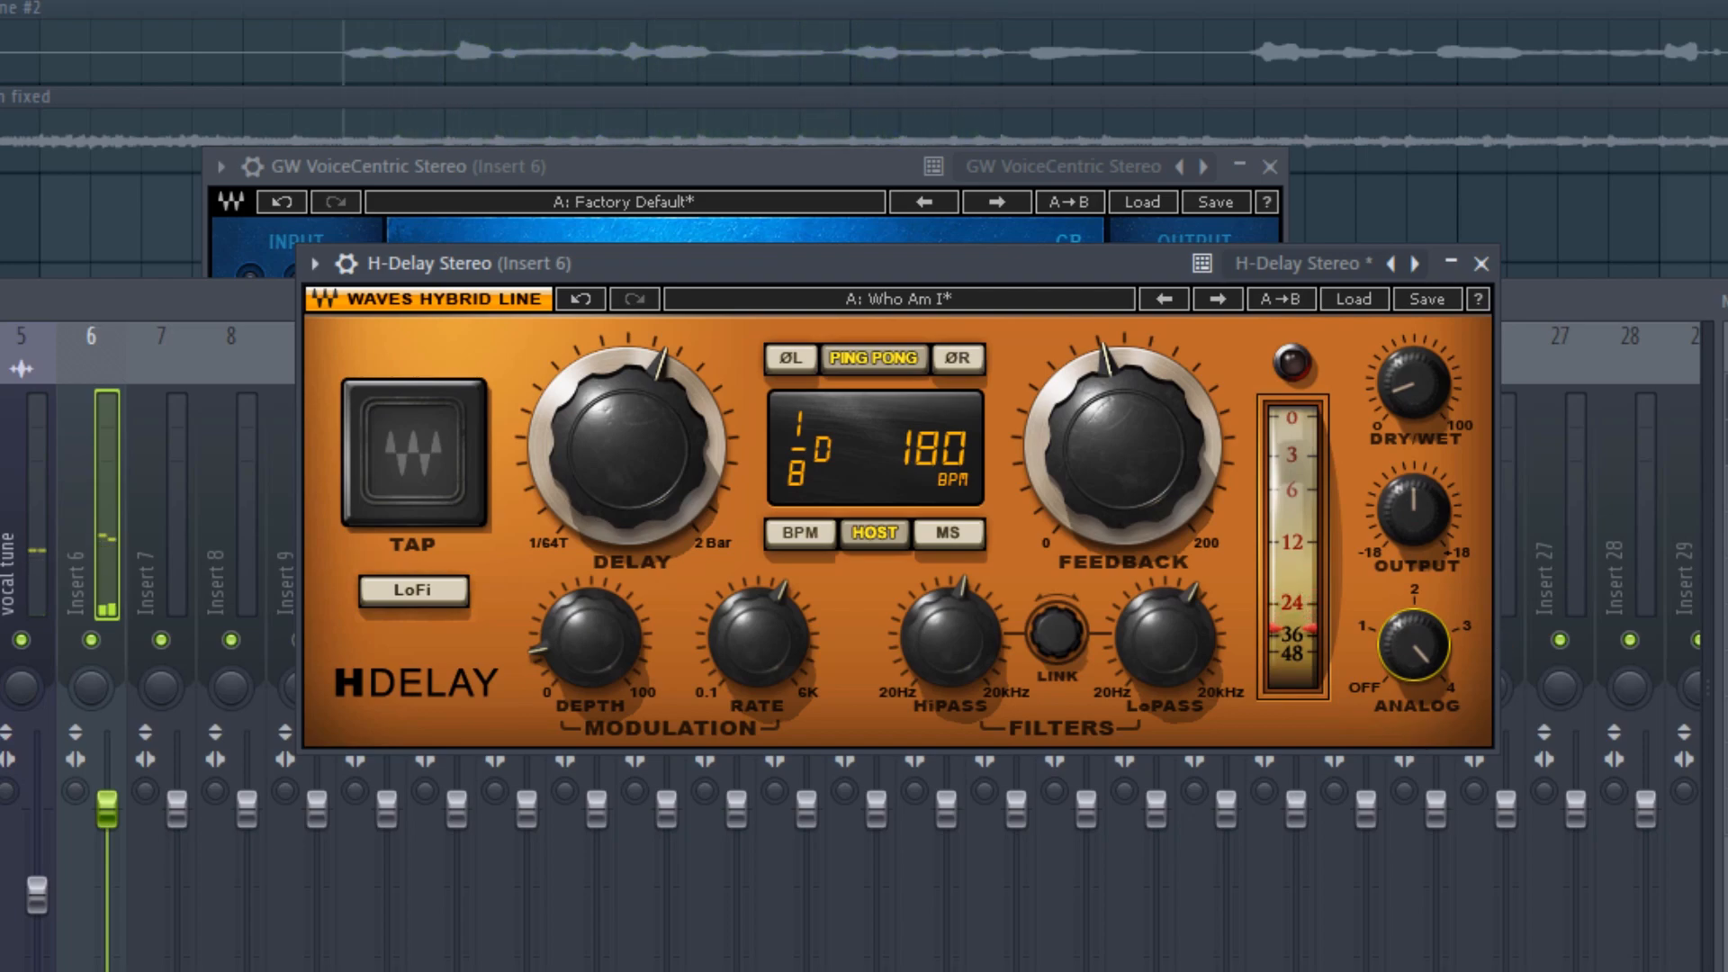
key(space)
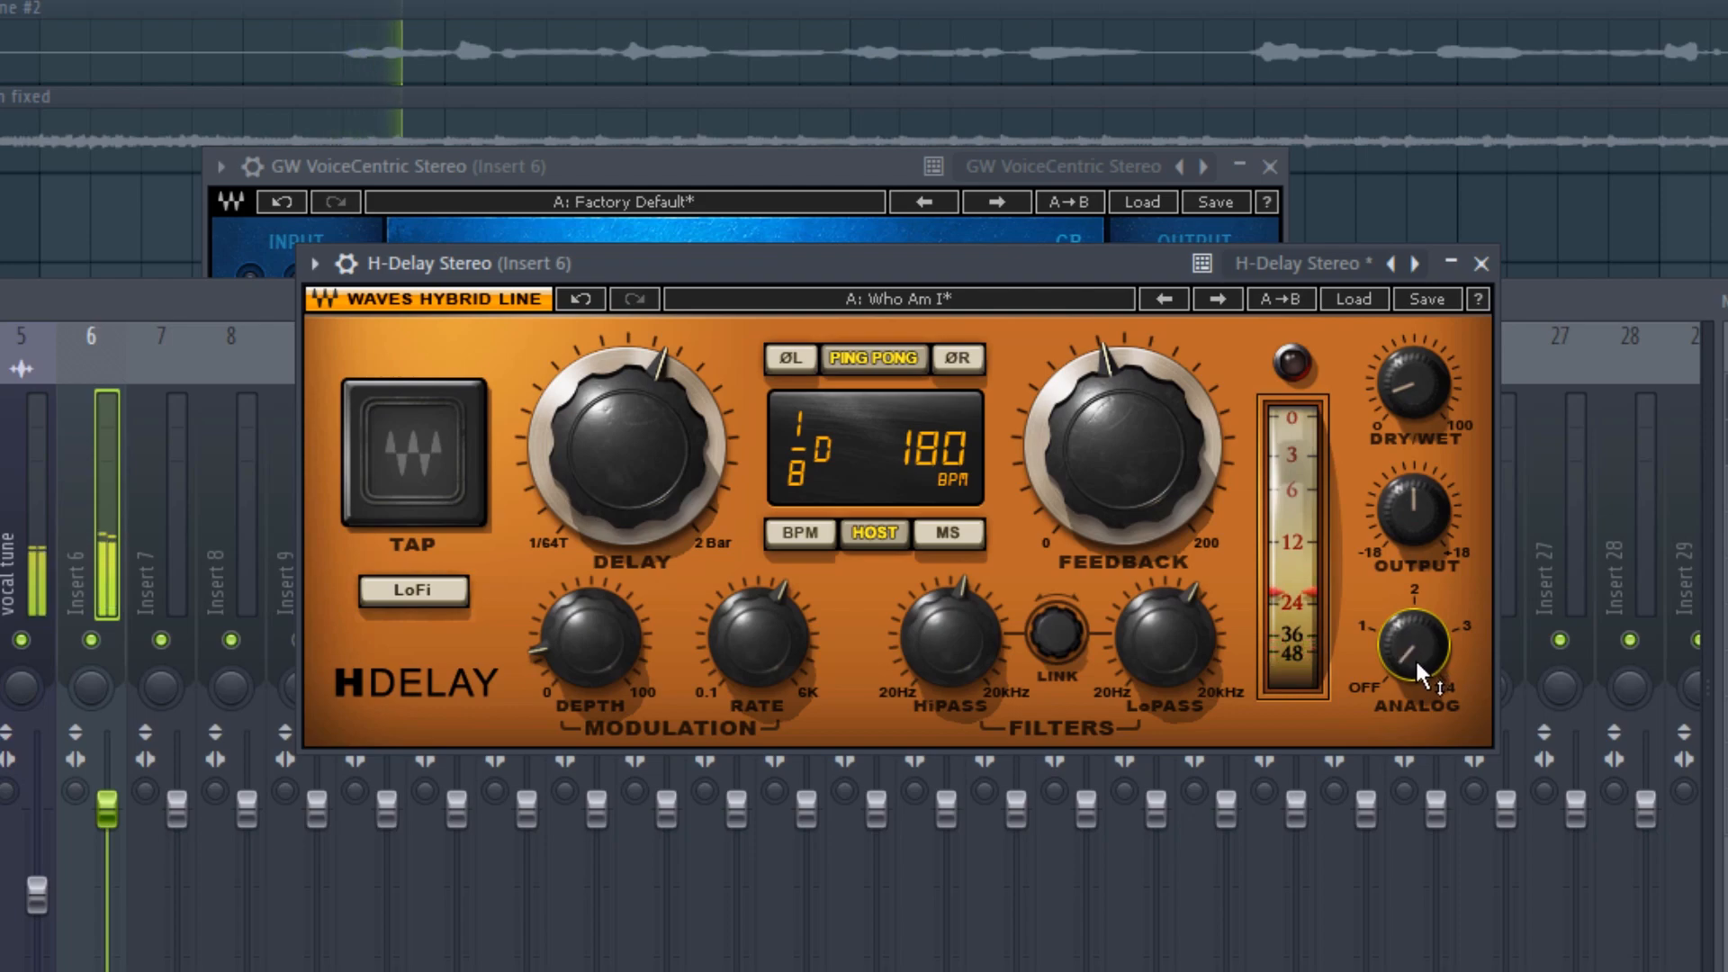
drag(1416, 662, 1417, 572)
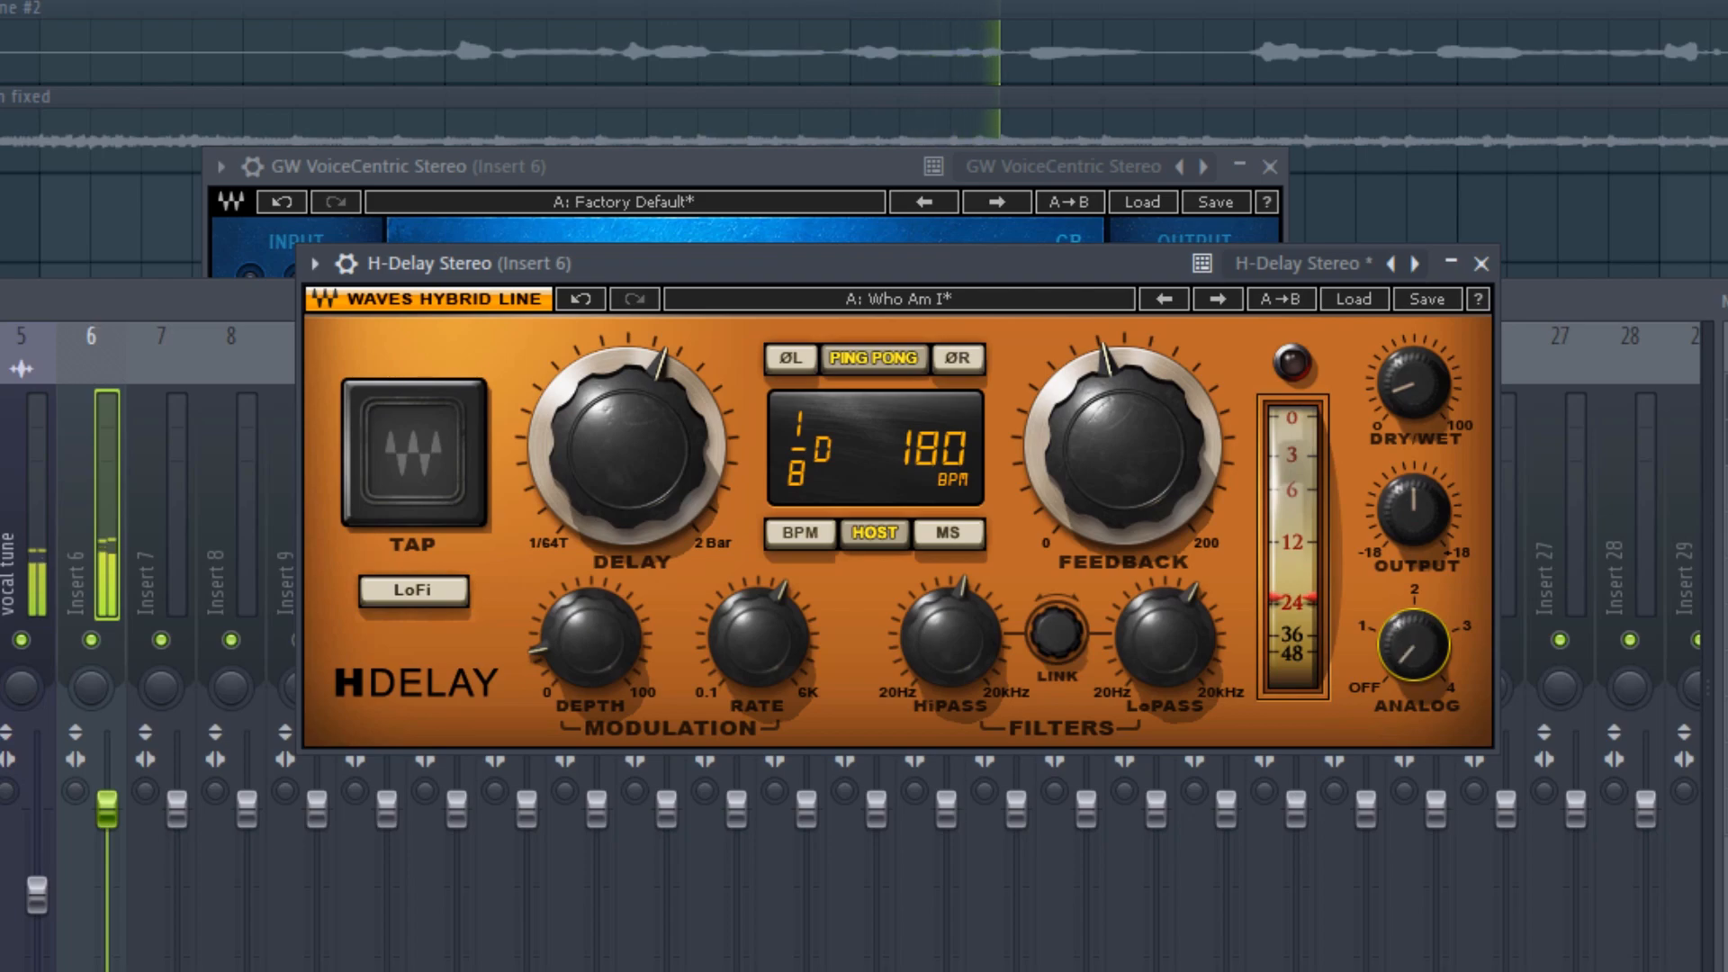
drag(1417, 572, 1417, 663)
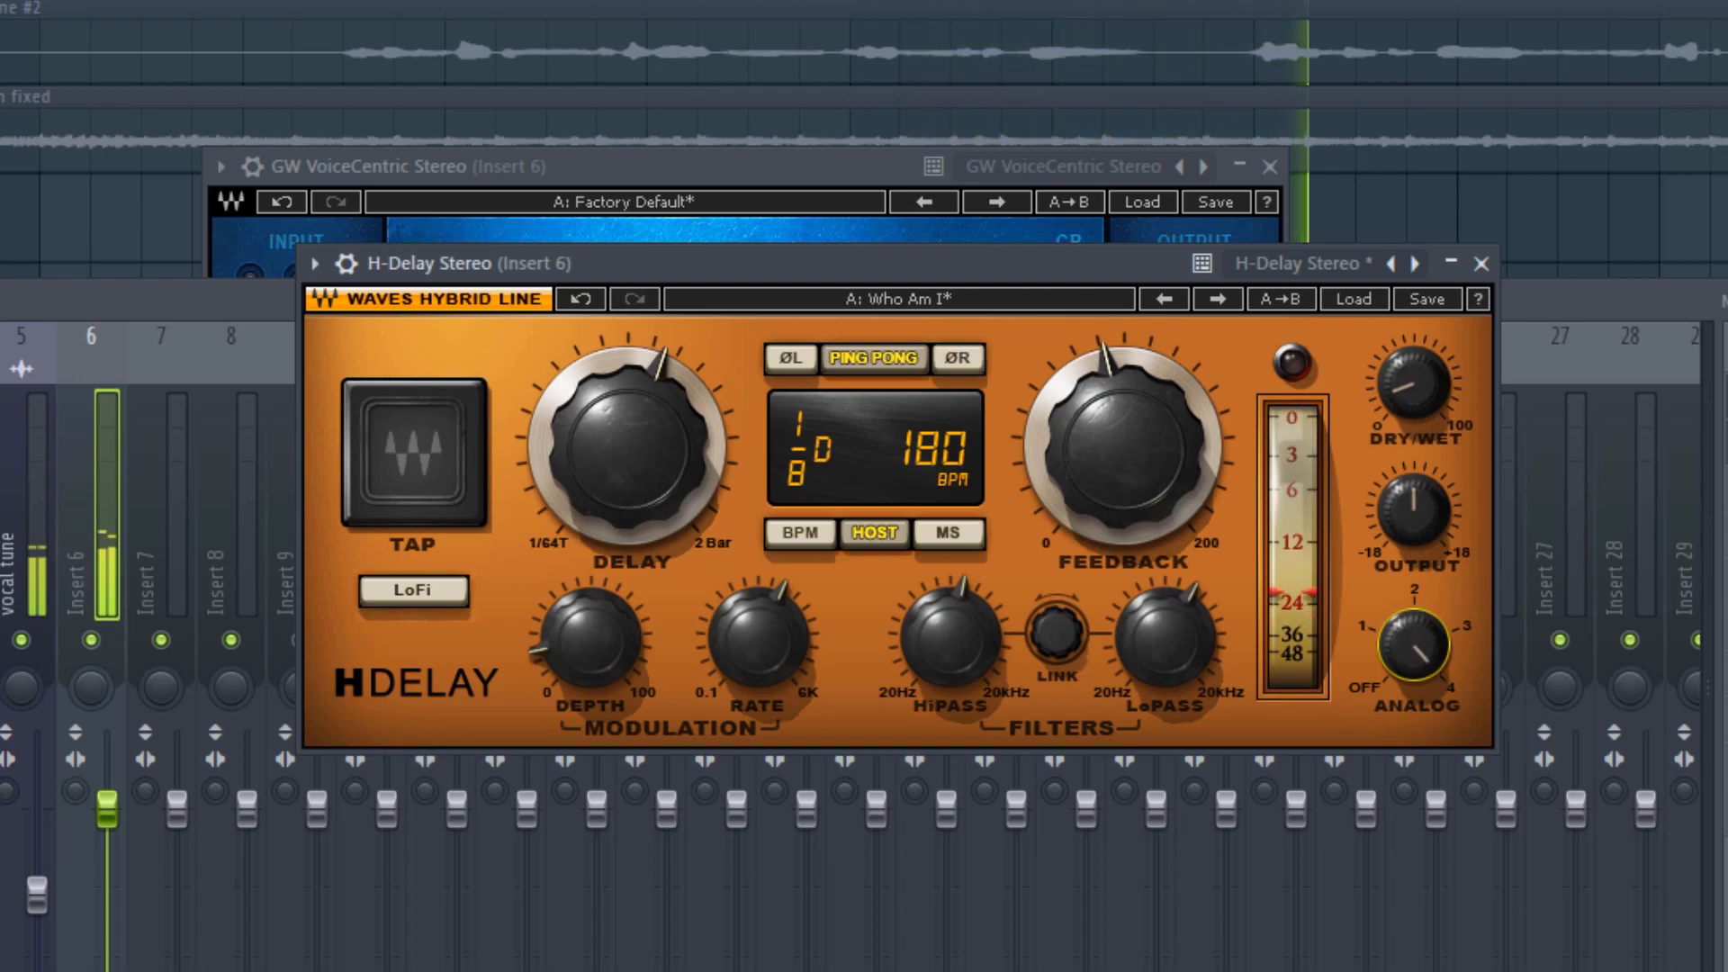
drag(1414, 643, 1402, 574)
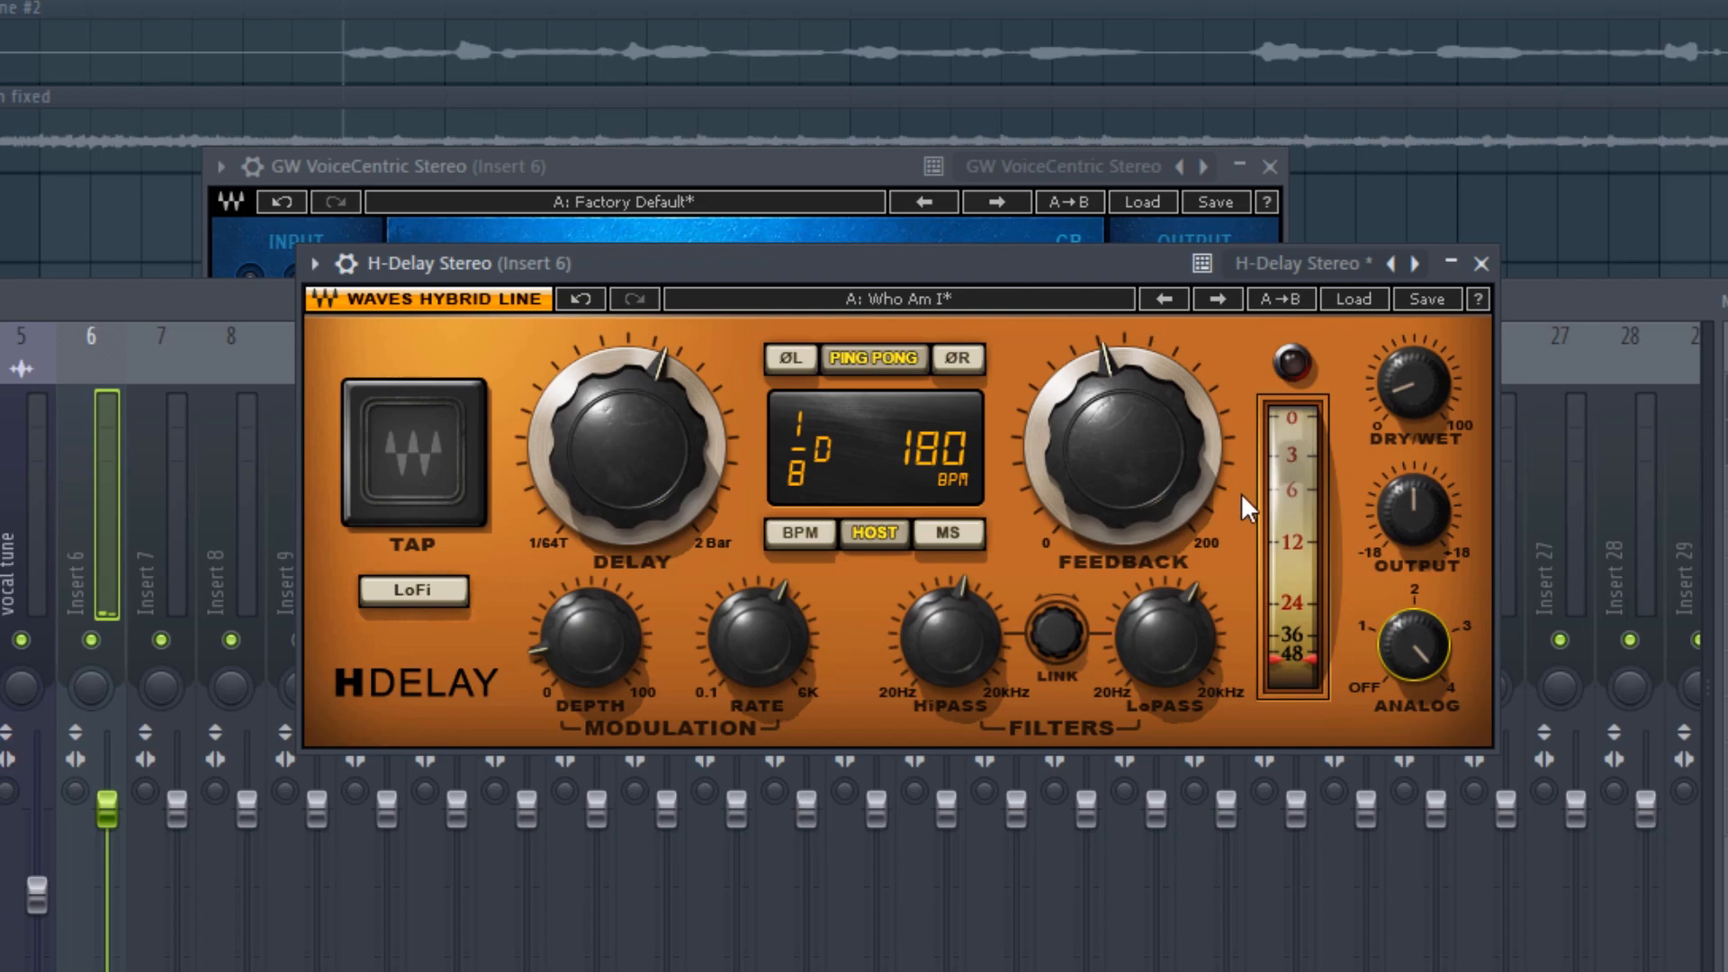
Lower H-Delay's feedback to a small amount and listen to the vocal.
click(1416, 410)
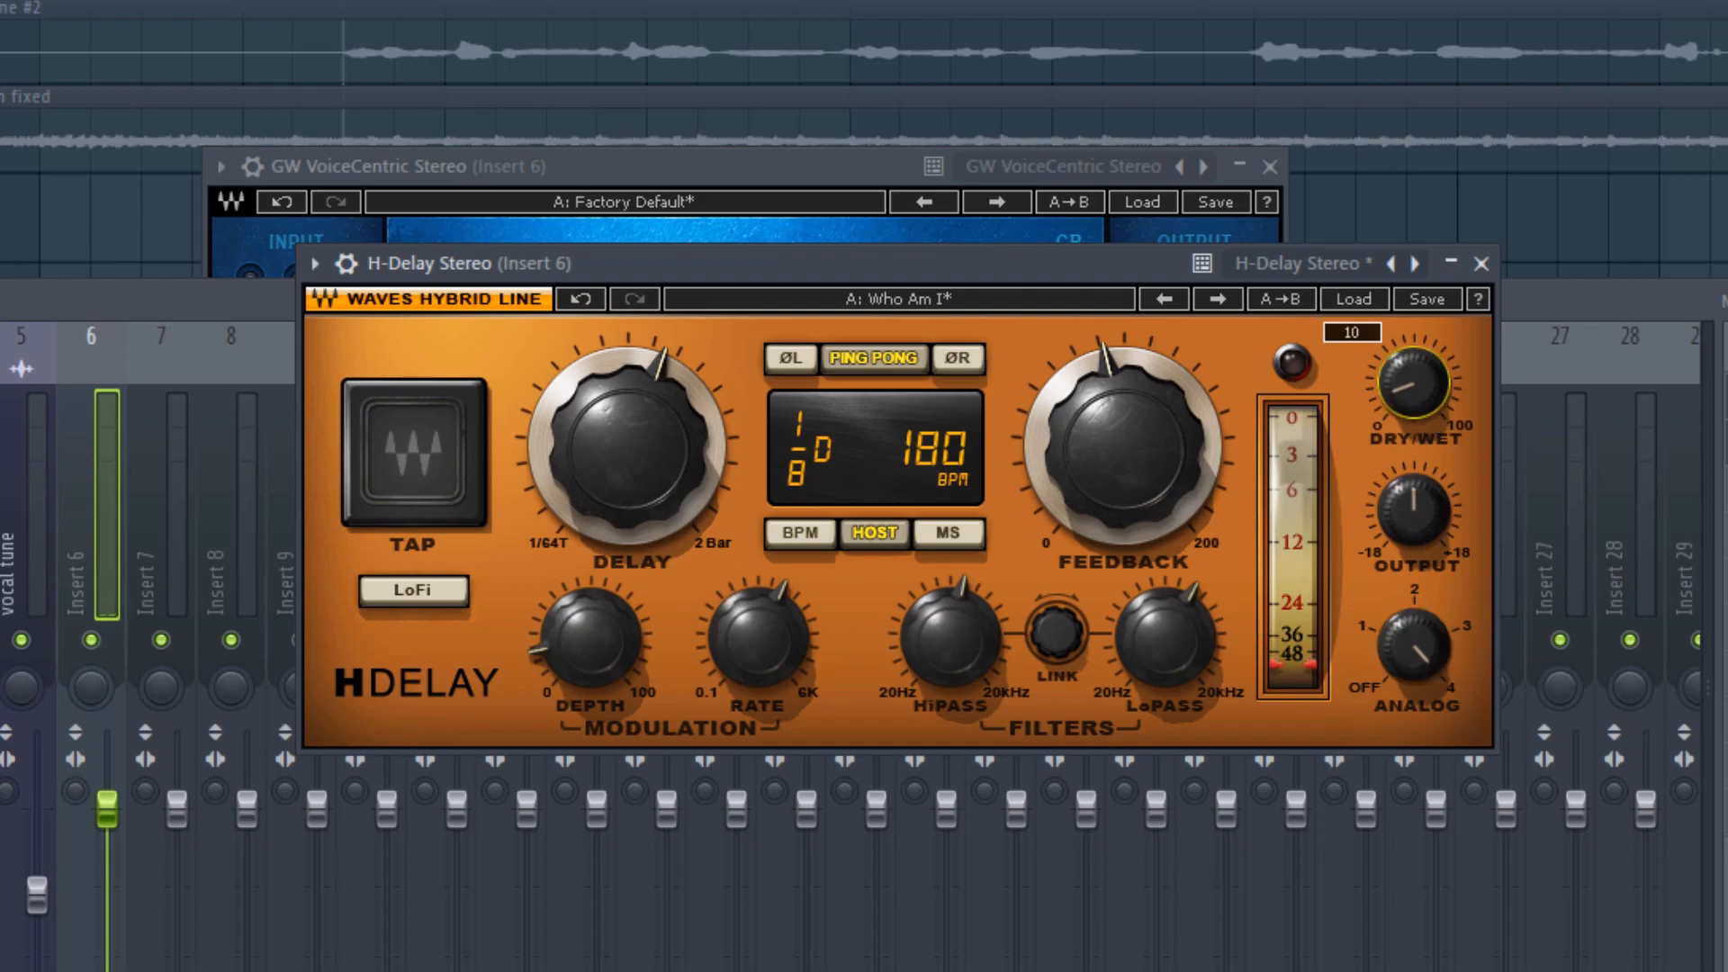
drag(1137, 393, 1113, 462)
key(space)
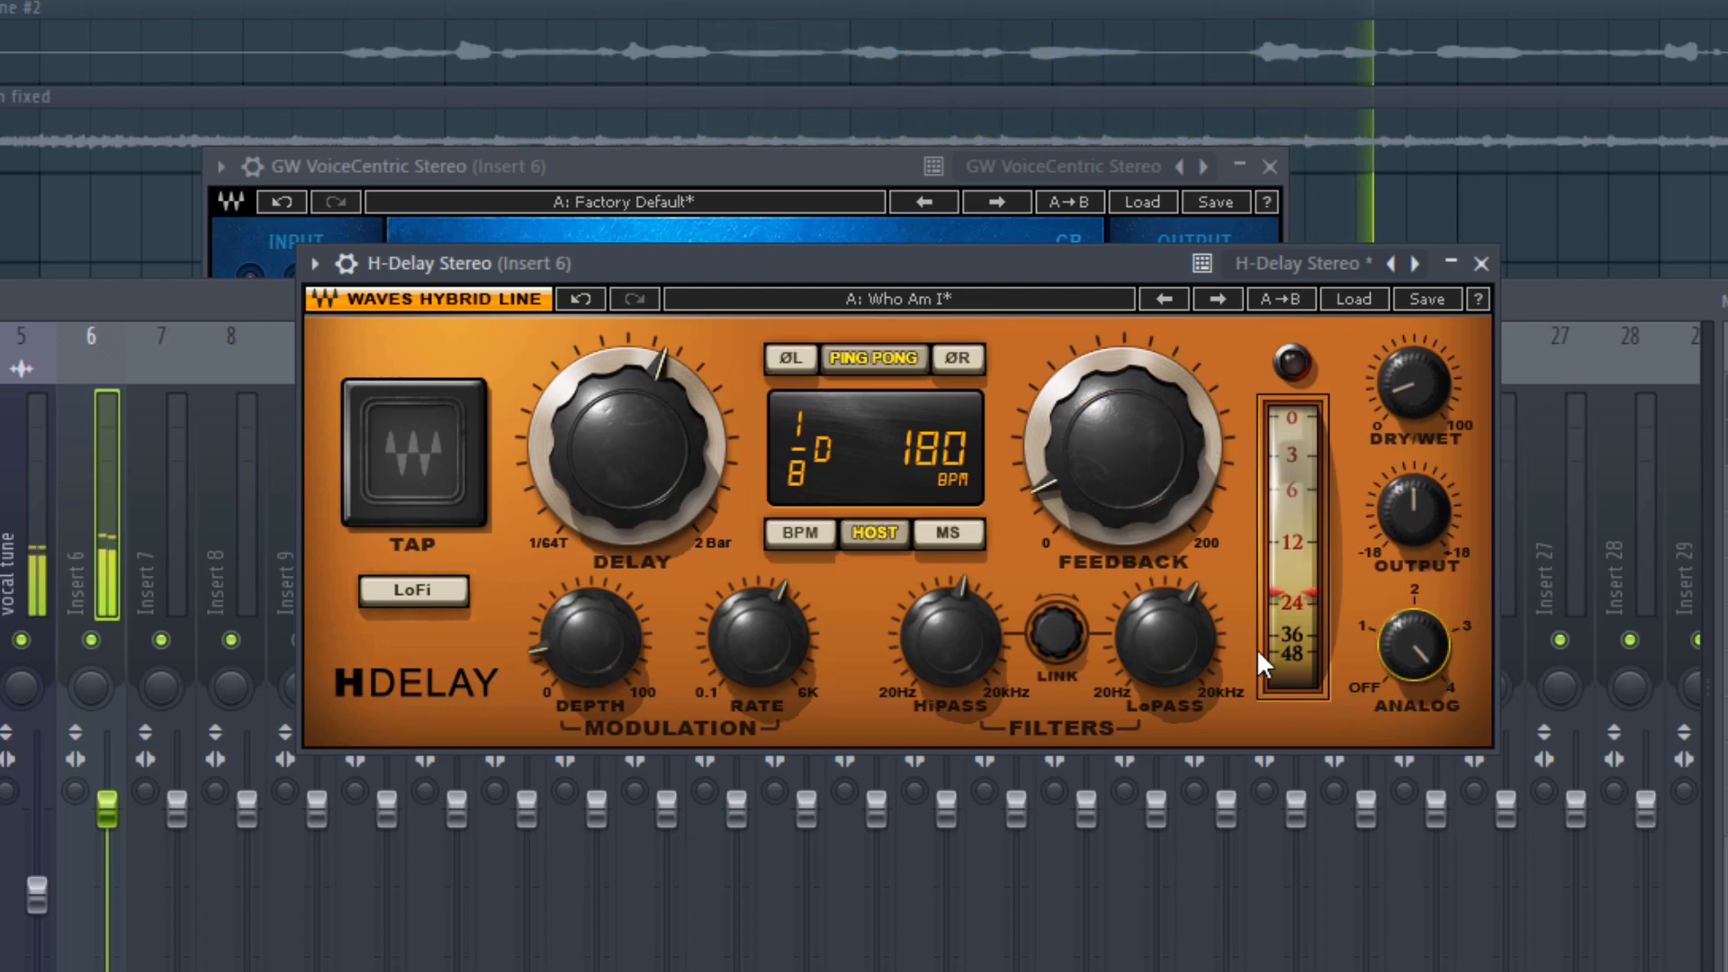
key(space)
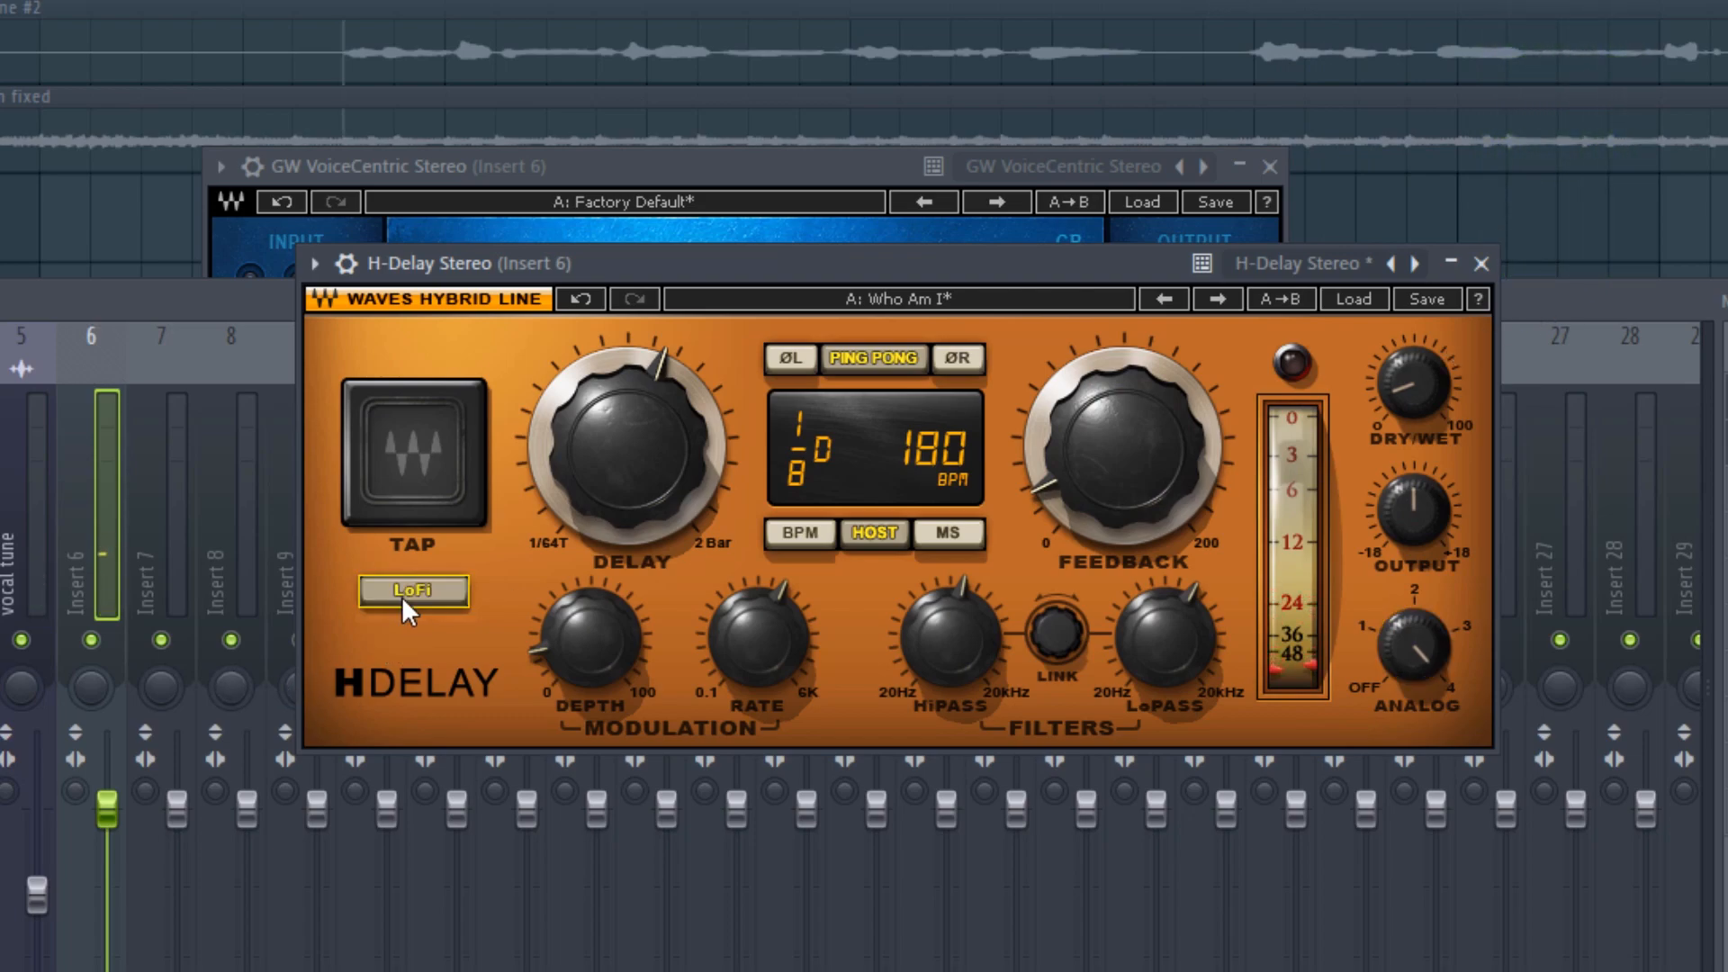
Set H-Delay's dry/wet mix to 14 while listening to the vocal.
key(space)
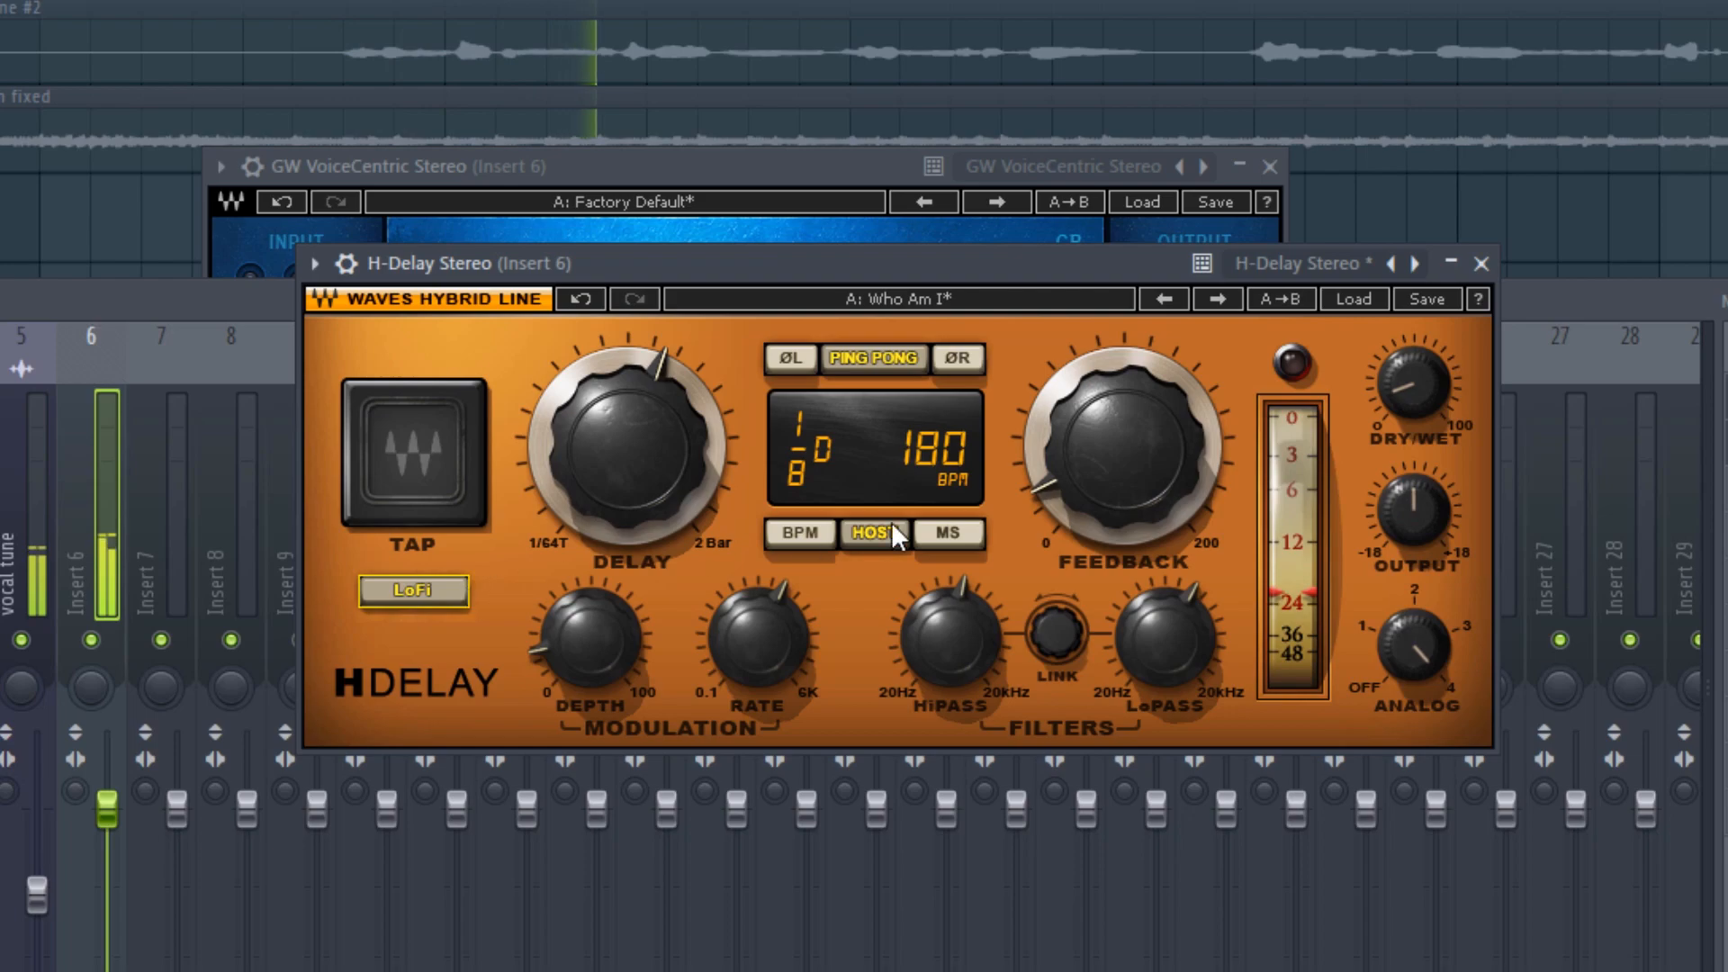
click(1403, 412)
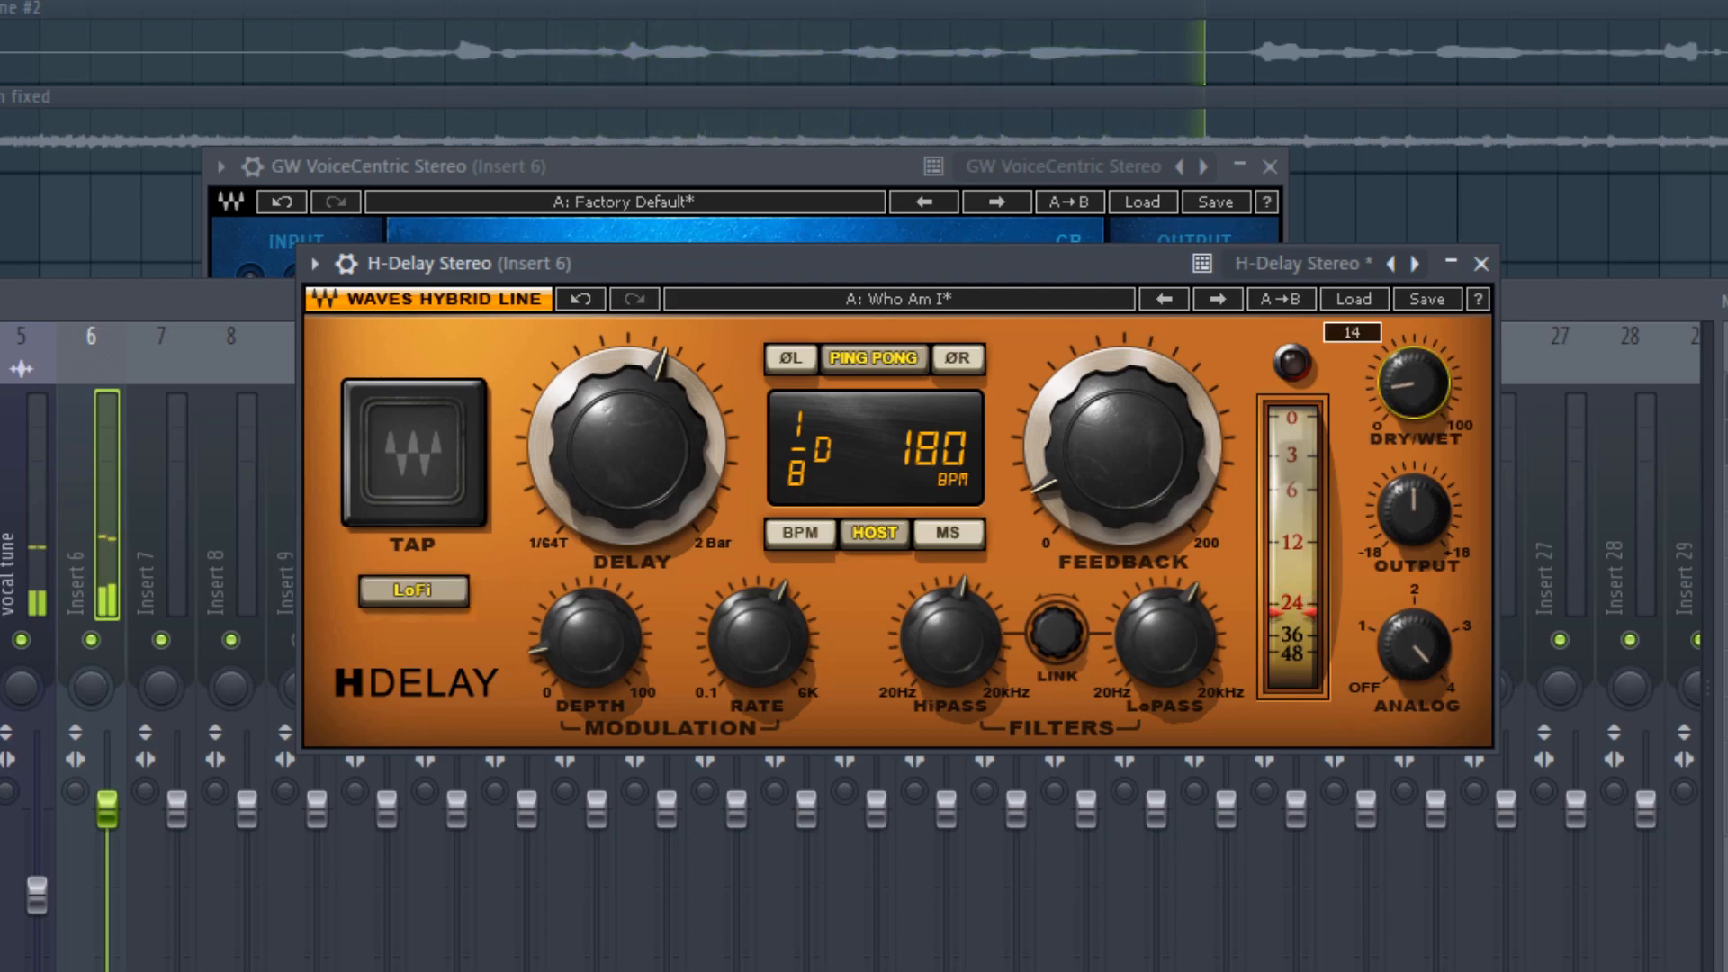
click(1681, 299)
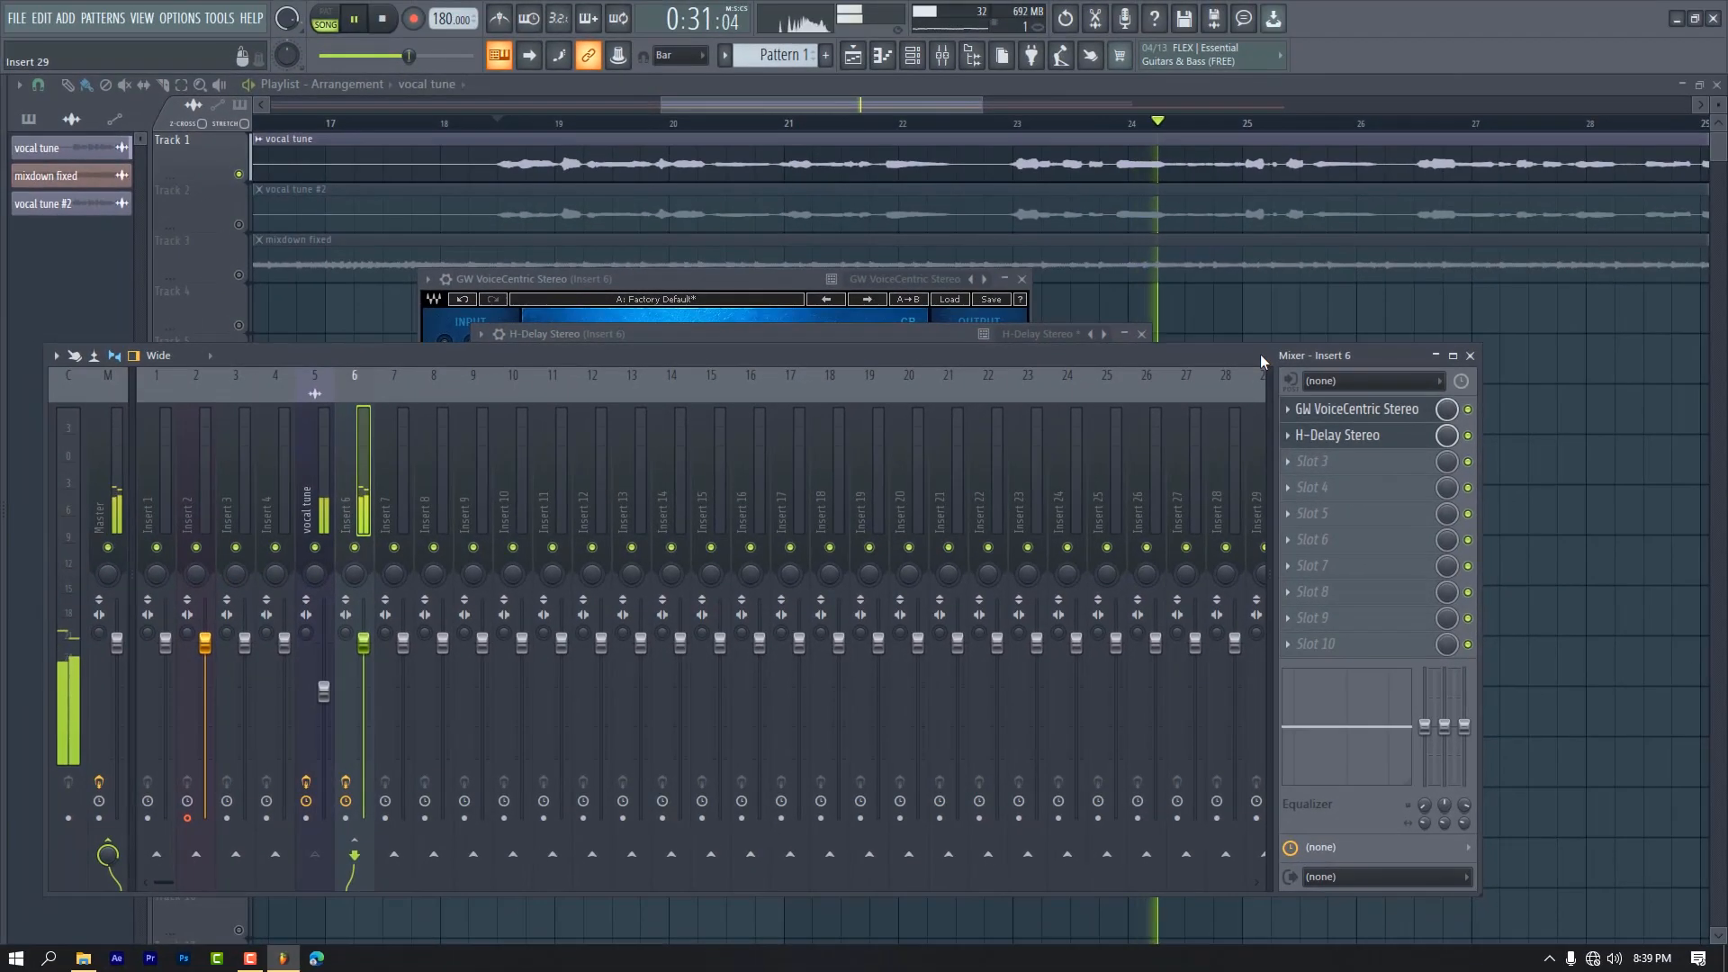
Audition the delayed vocal together with the unmuted mixdown fixed instrumental, with H-Delay's settings open.
click(1008, 0)
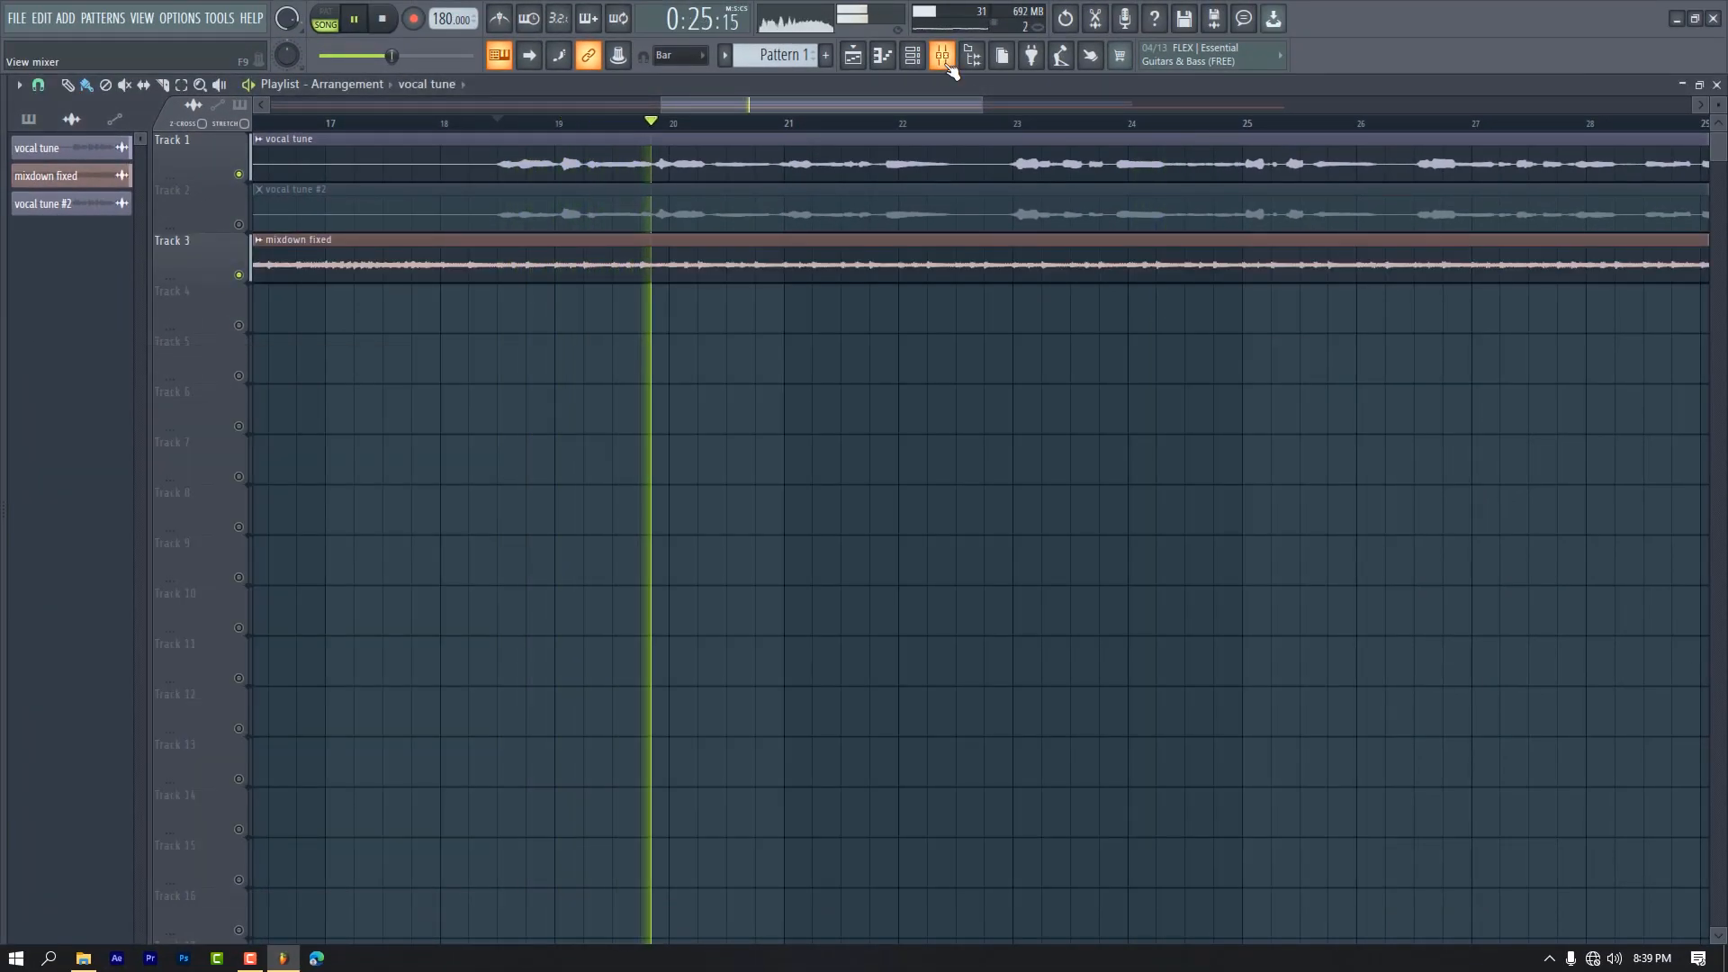
key(space)
click(943, 56)
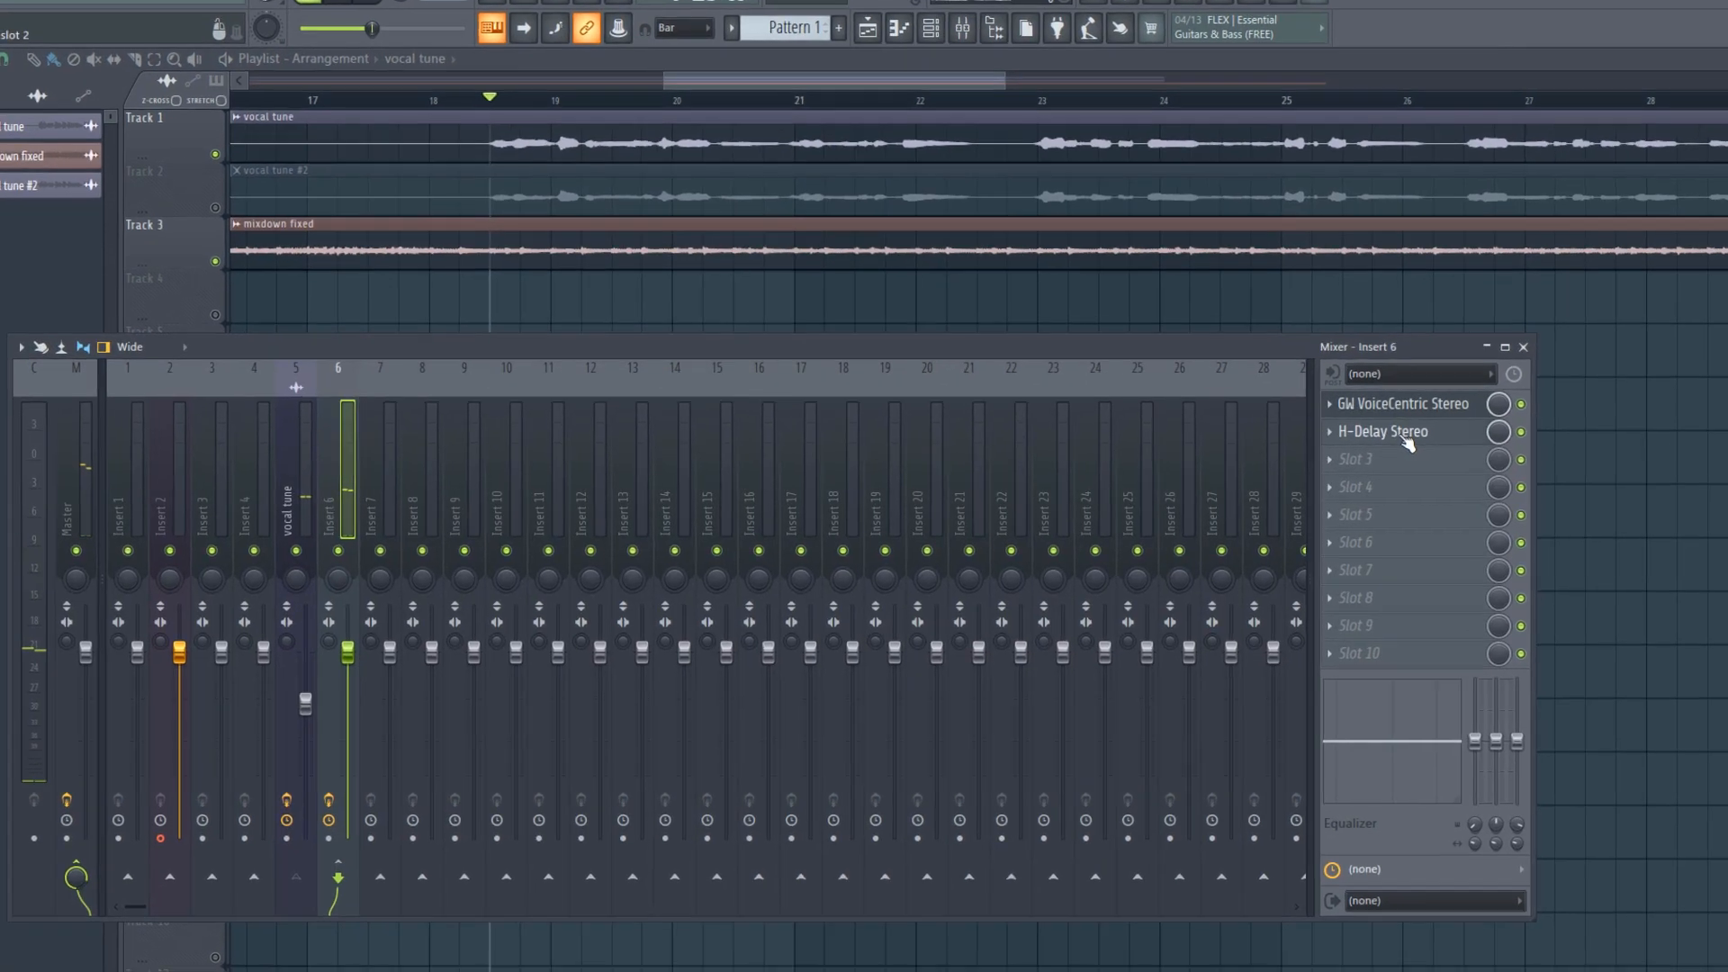
click(1404, 432)
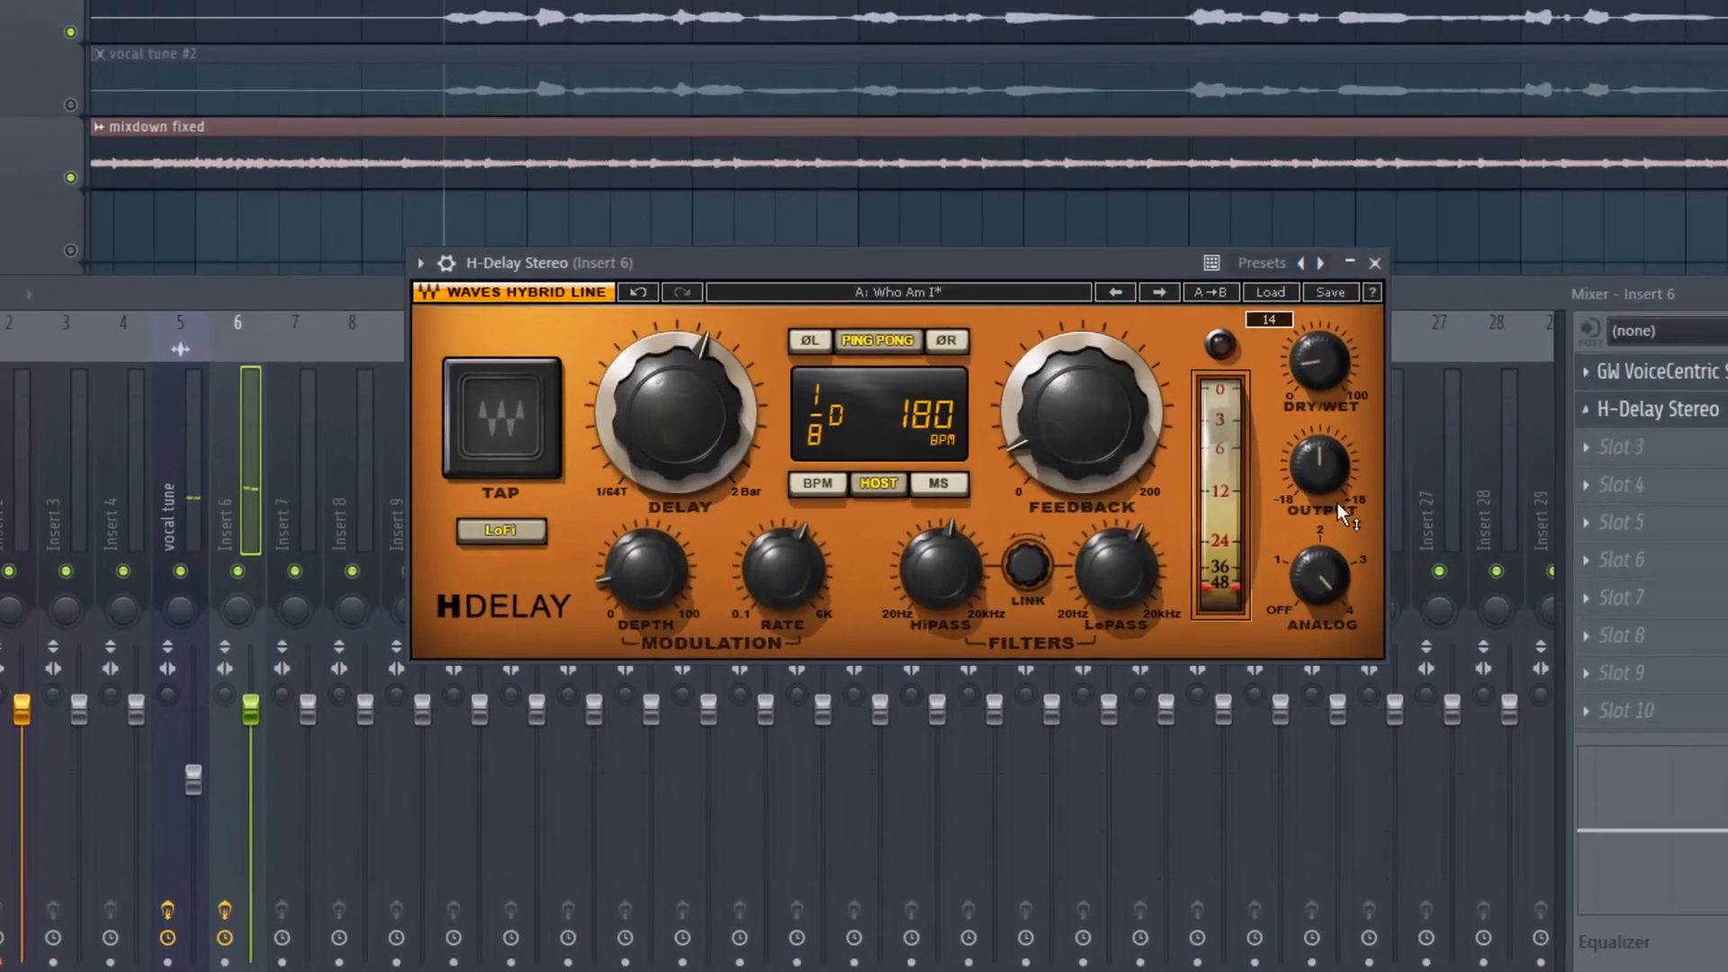
key(space)
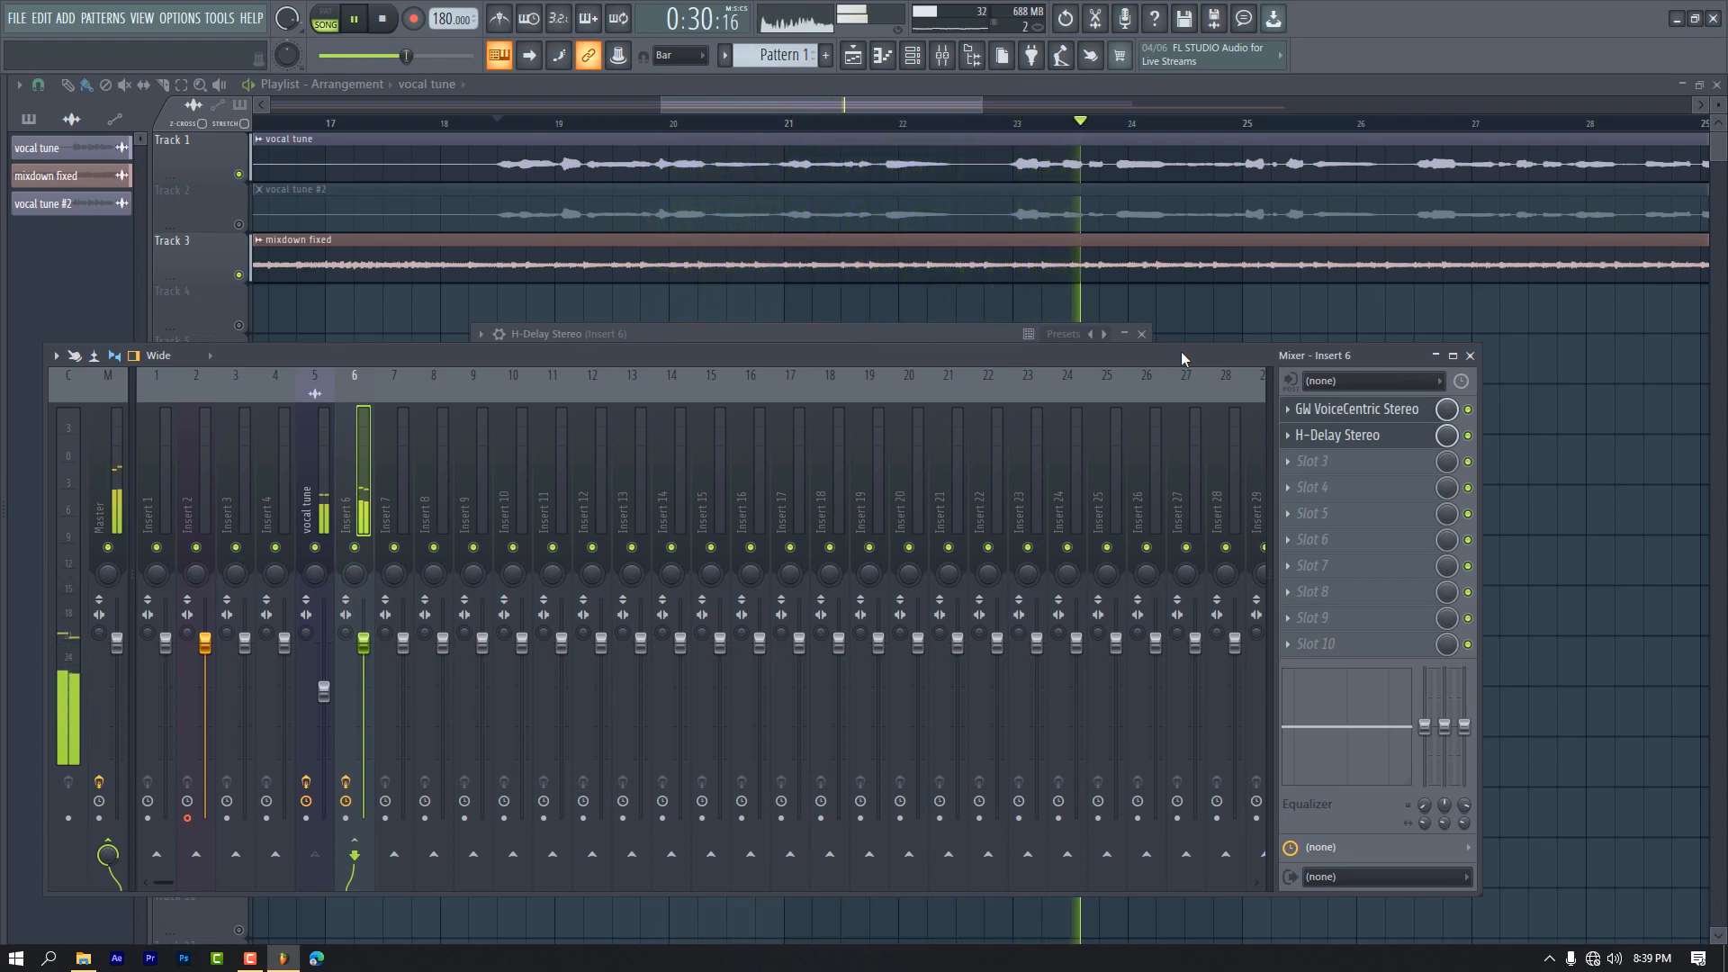
key(space)
Load ValhallaVintageVerb into slot 3 of Insert 6 with the Sanctuary preset Vocal Spread.
click(1300, 470)
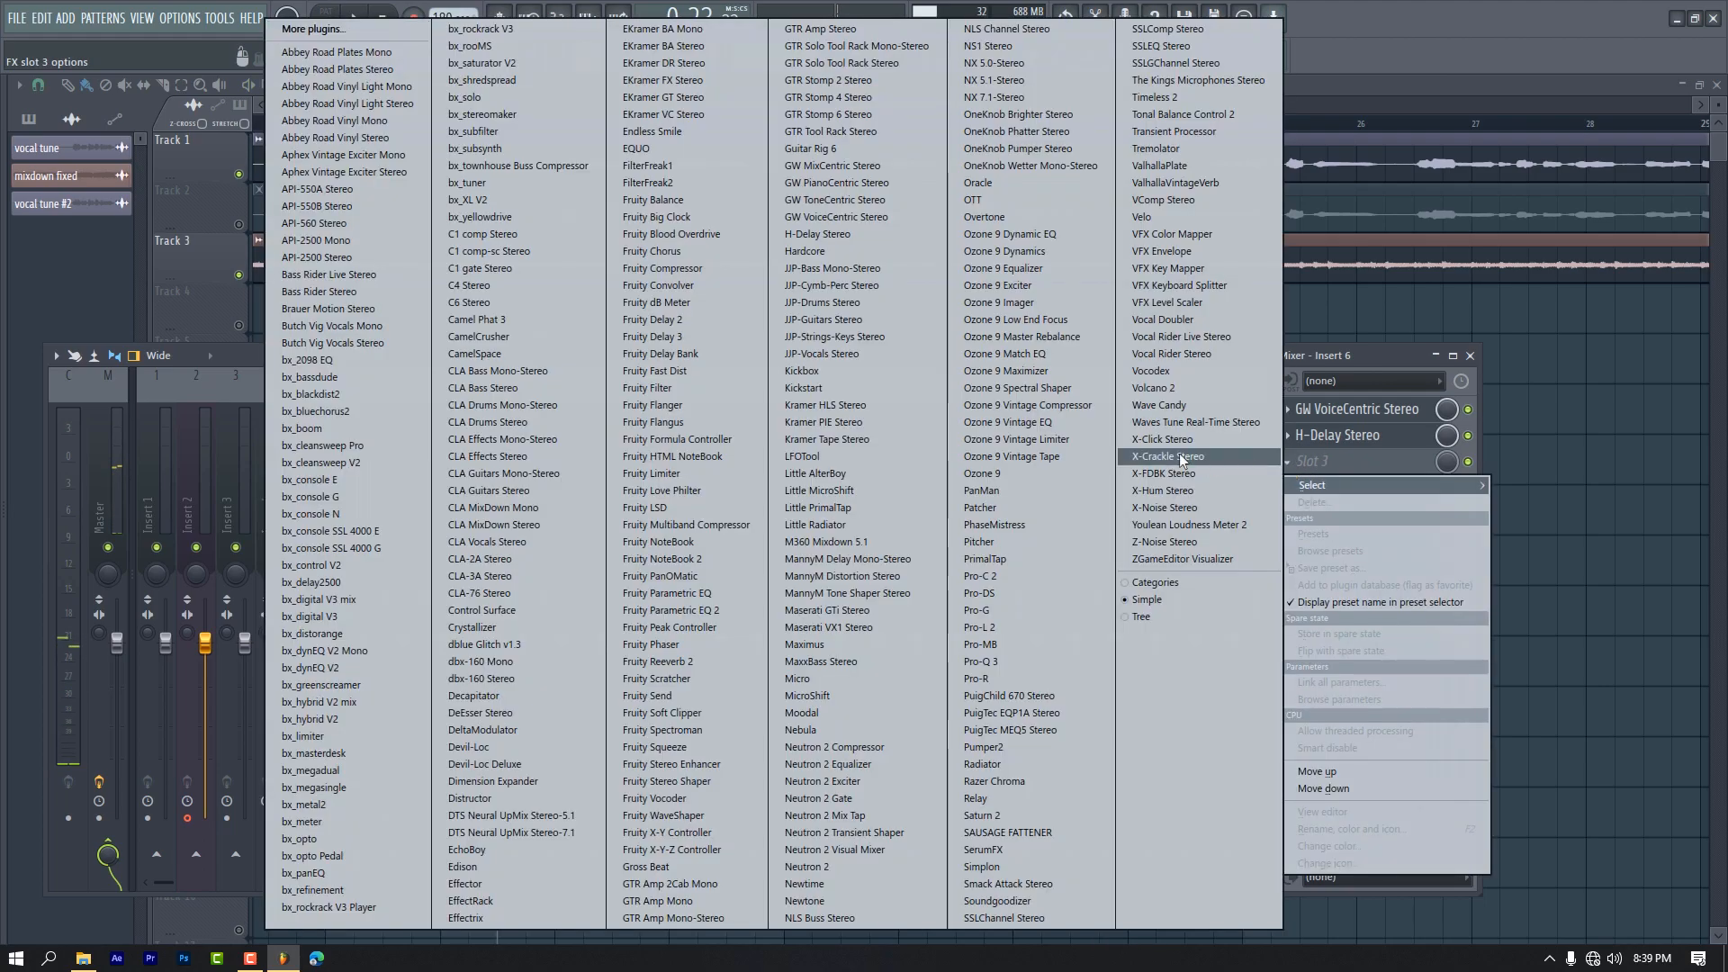
click(1206, 253)
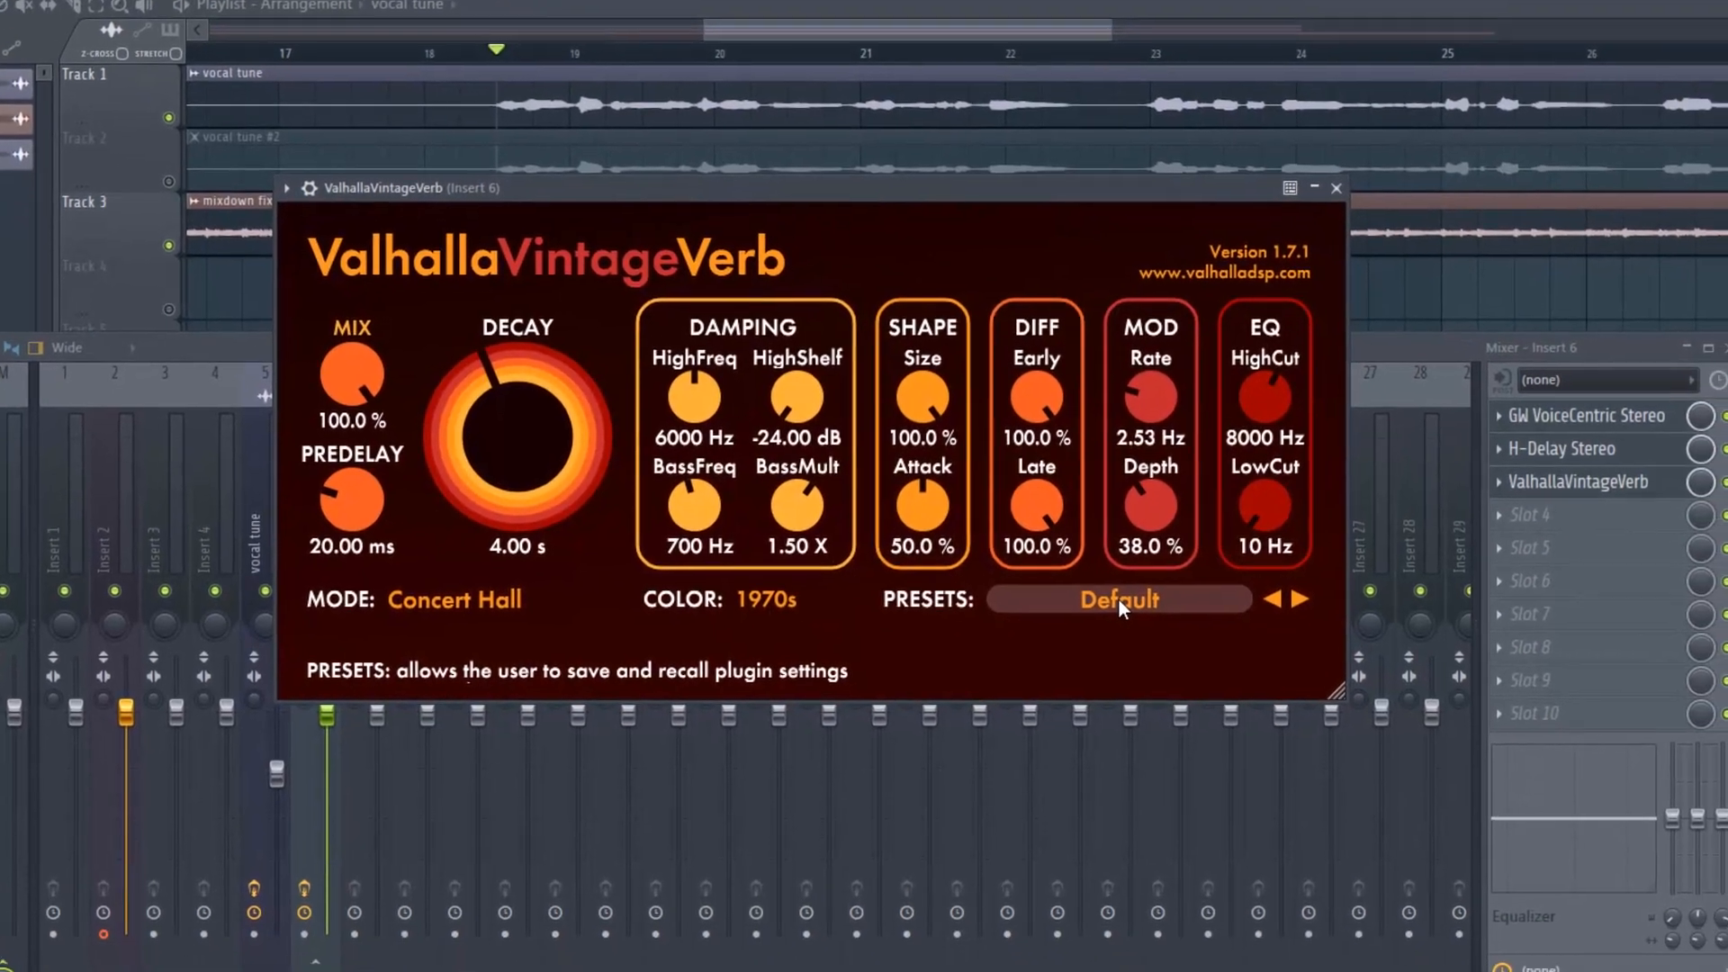
click(990, 556)
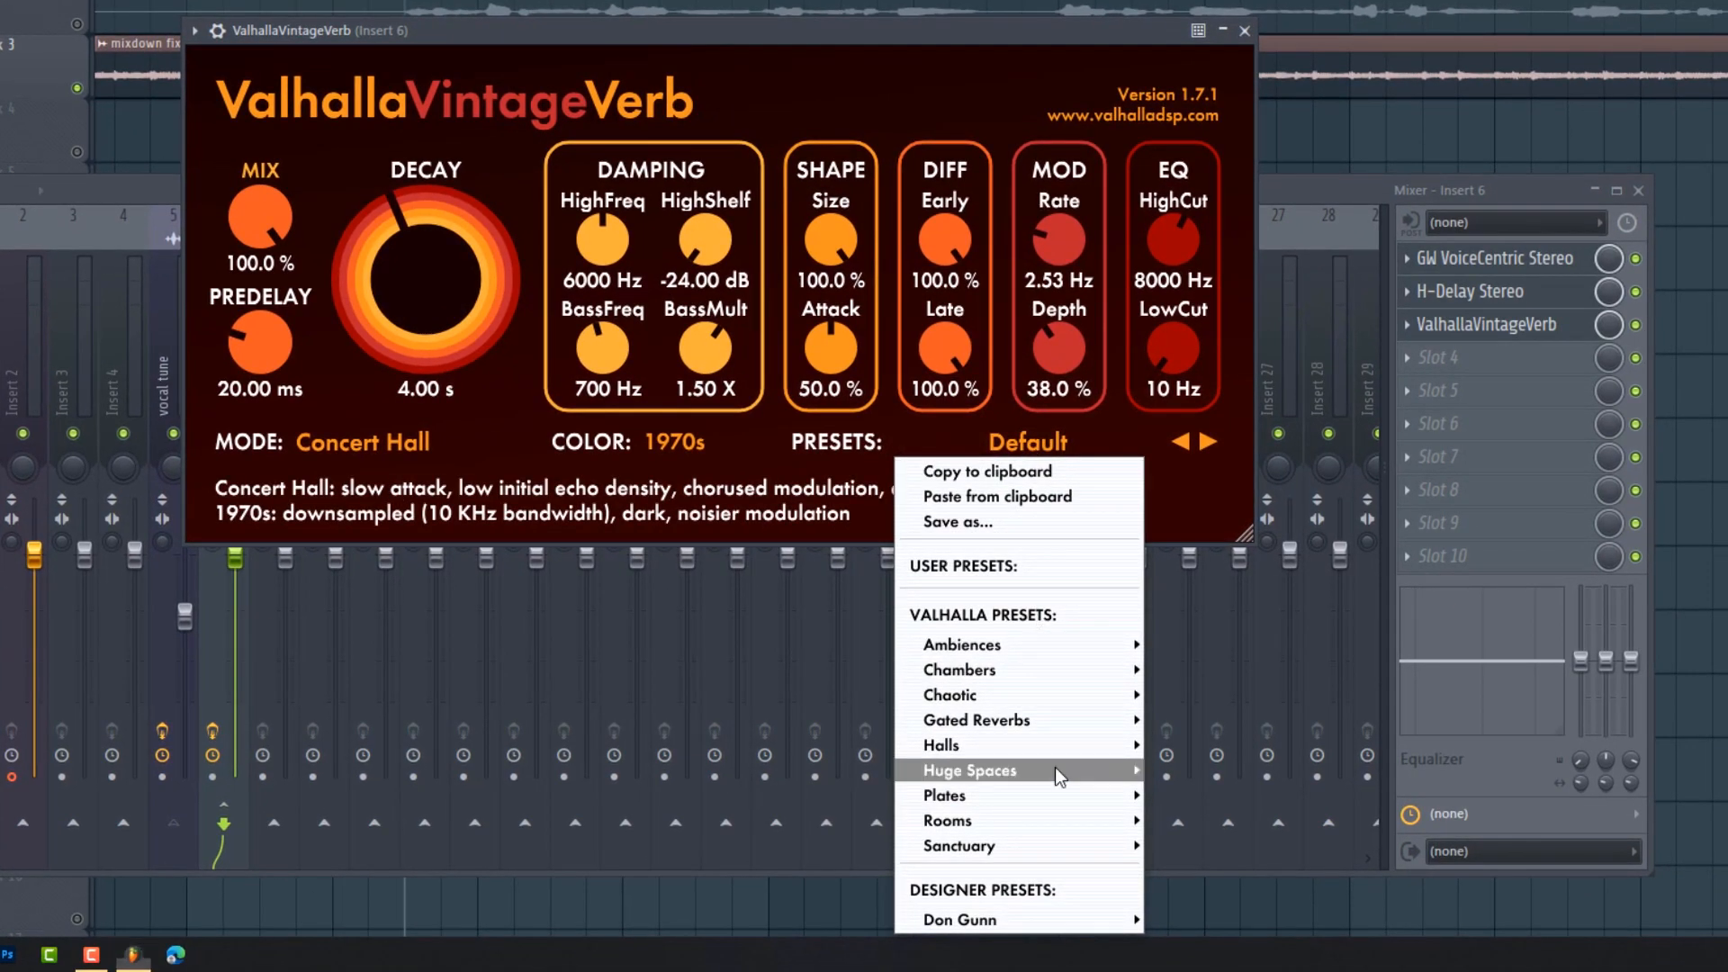
mouse_move(1059, 837)
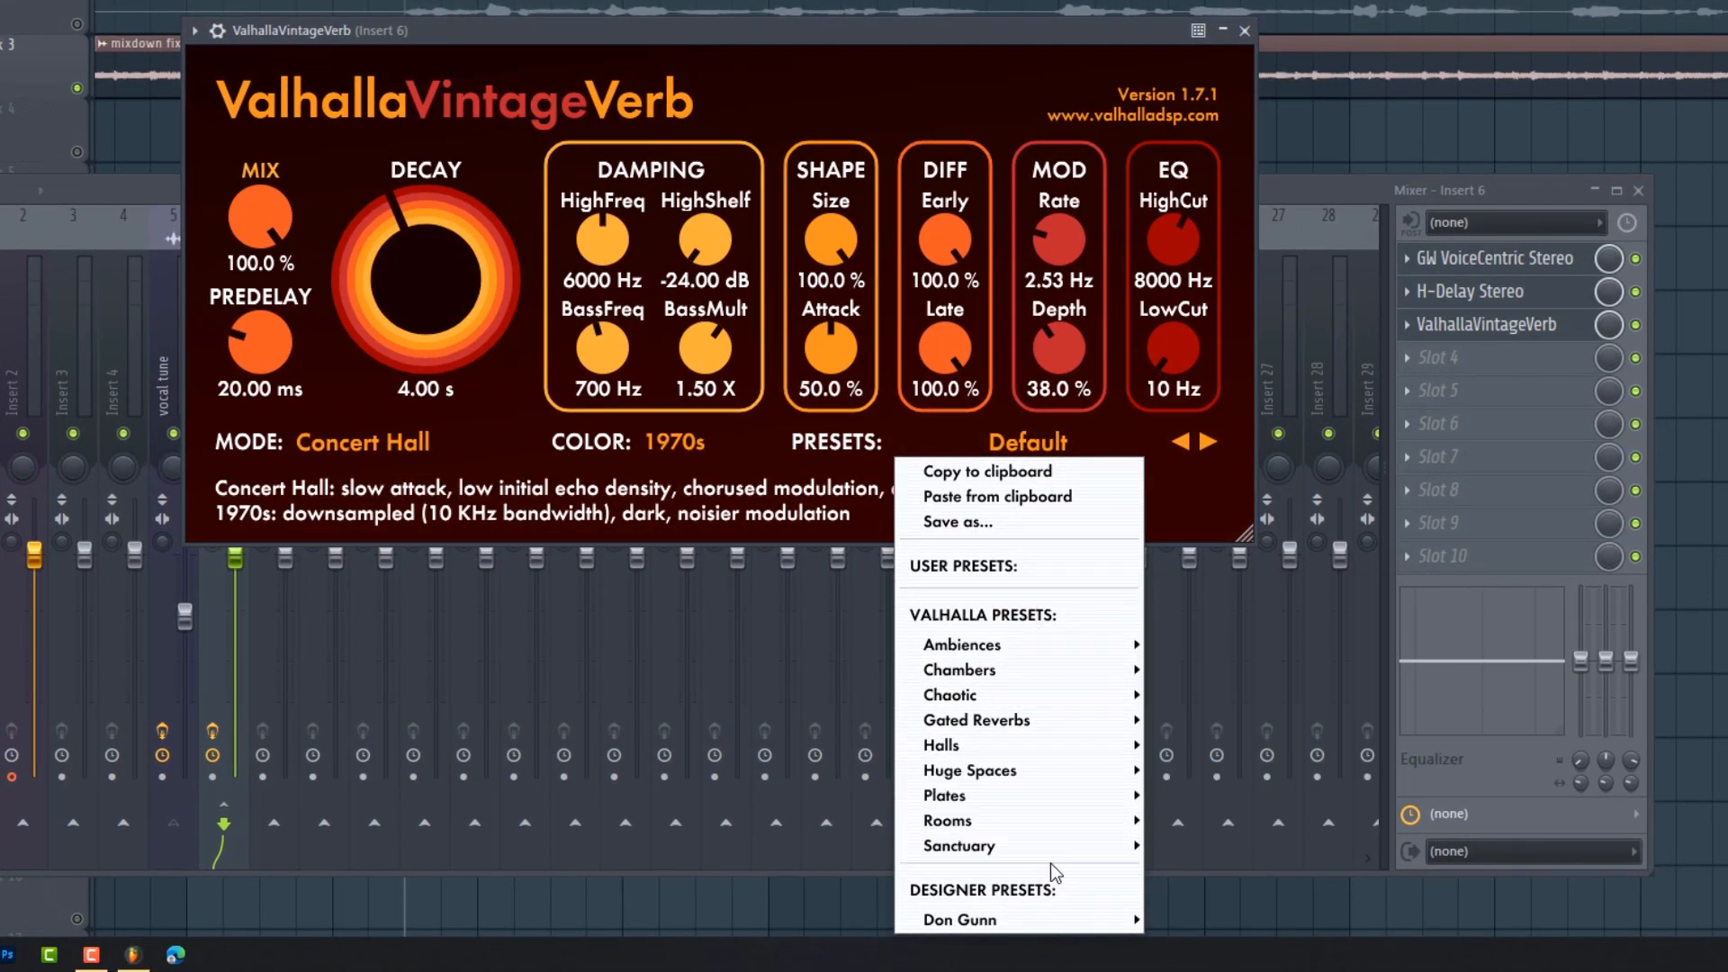
click(1202, 846)
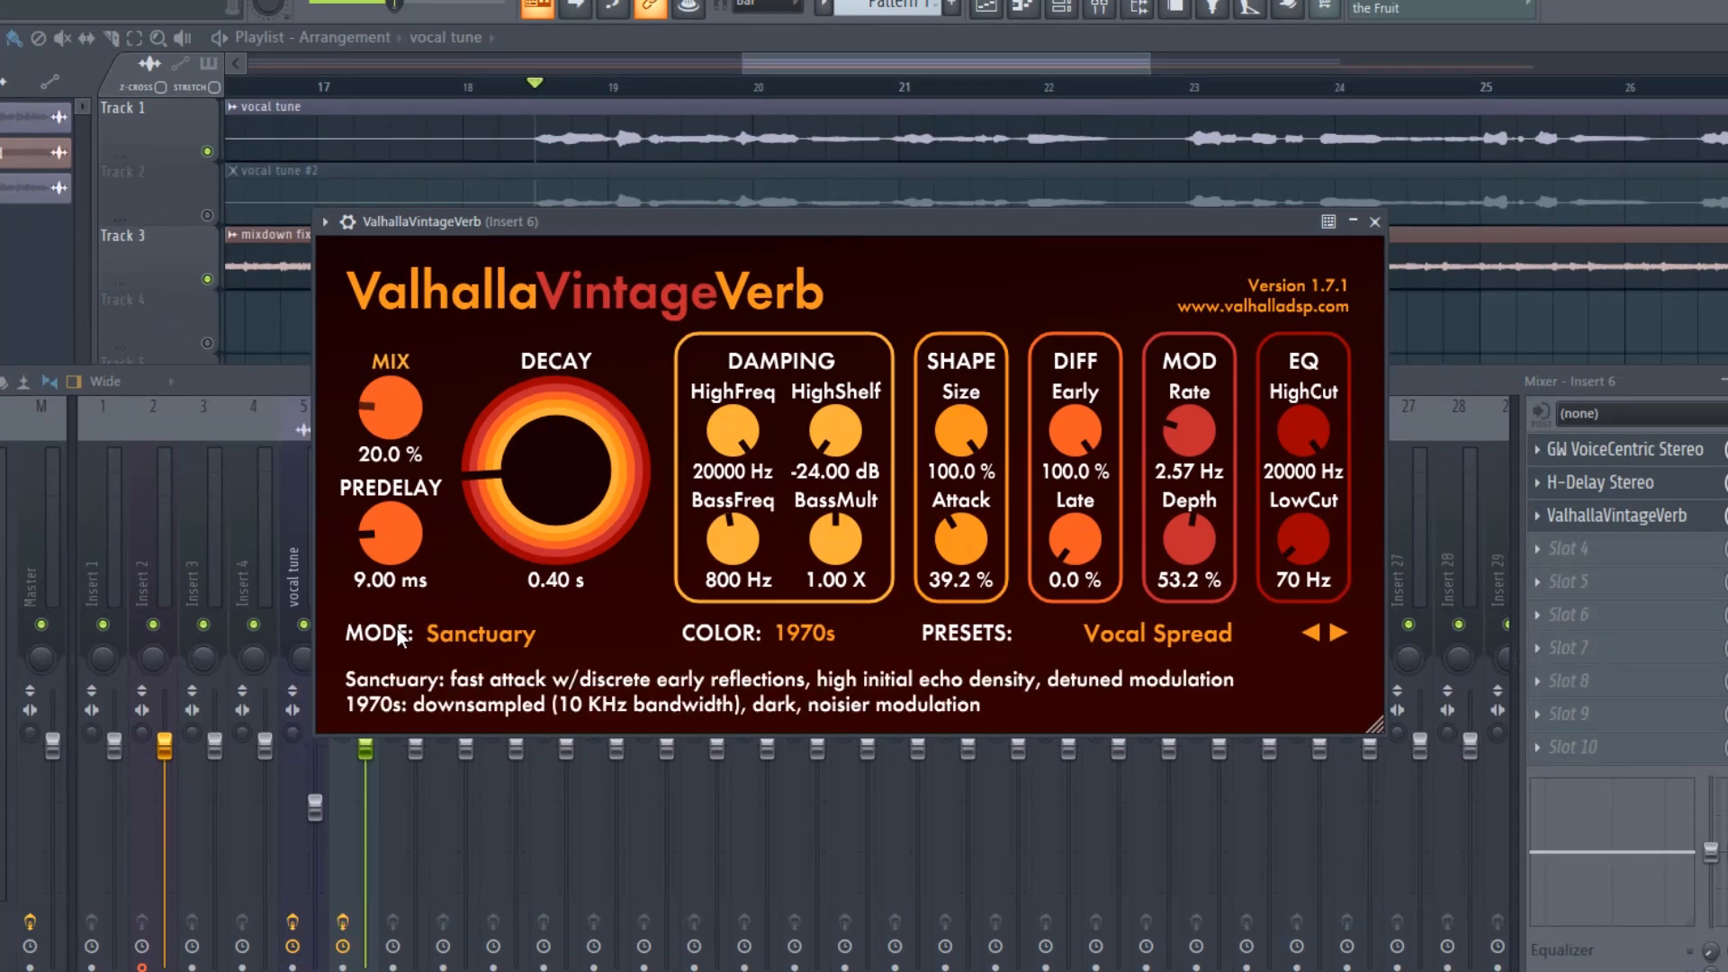
Set VintageVerb's mix to 17.6 % and lower the Insert 6 fader slightly while auditioning the vocal.
drag(397, 628, 397, 634)
key(space)
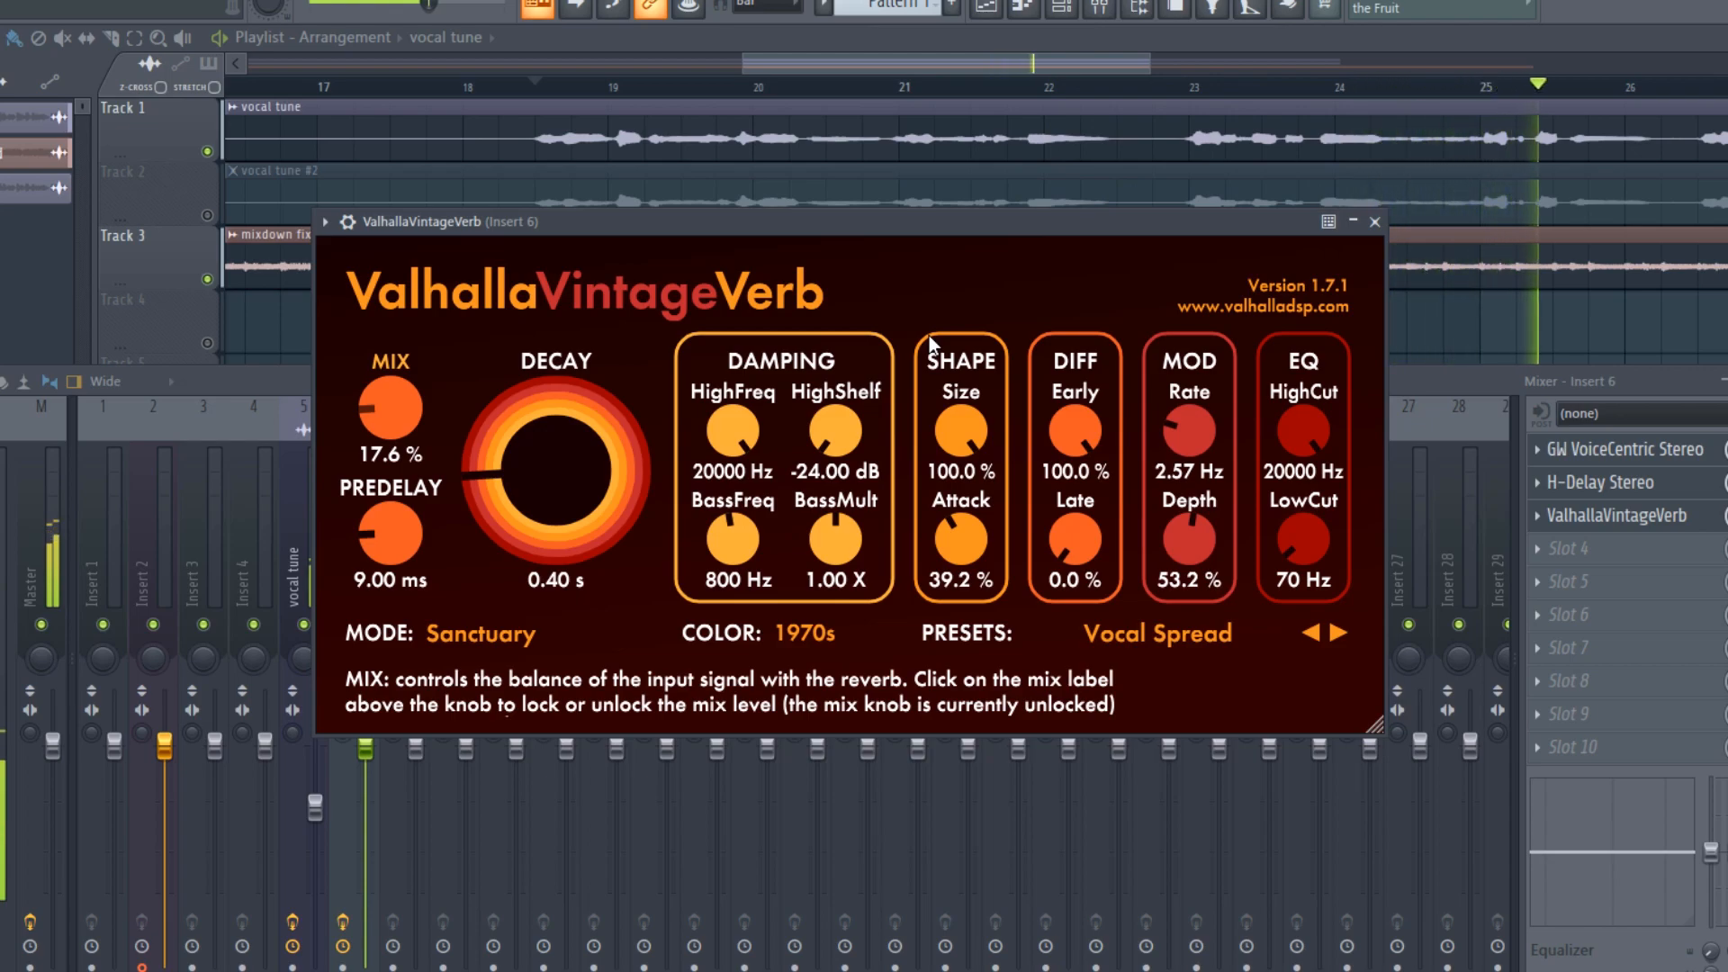
click(1661, 484)
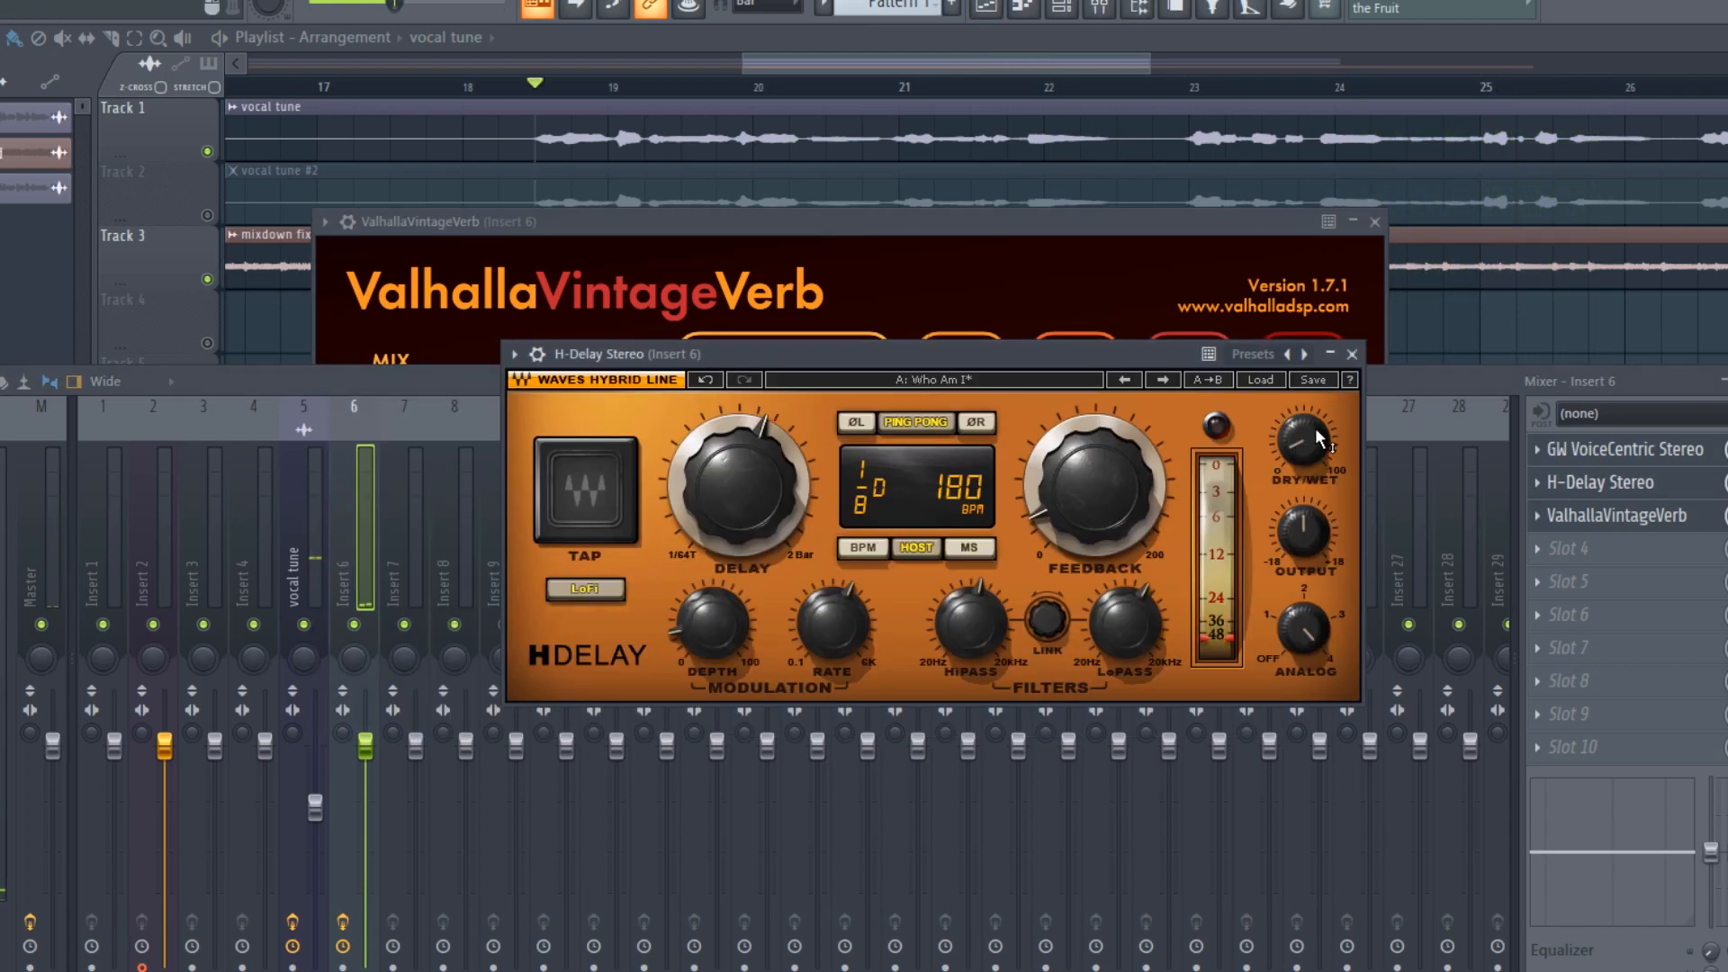
click(1424, 387)
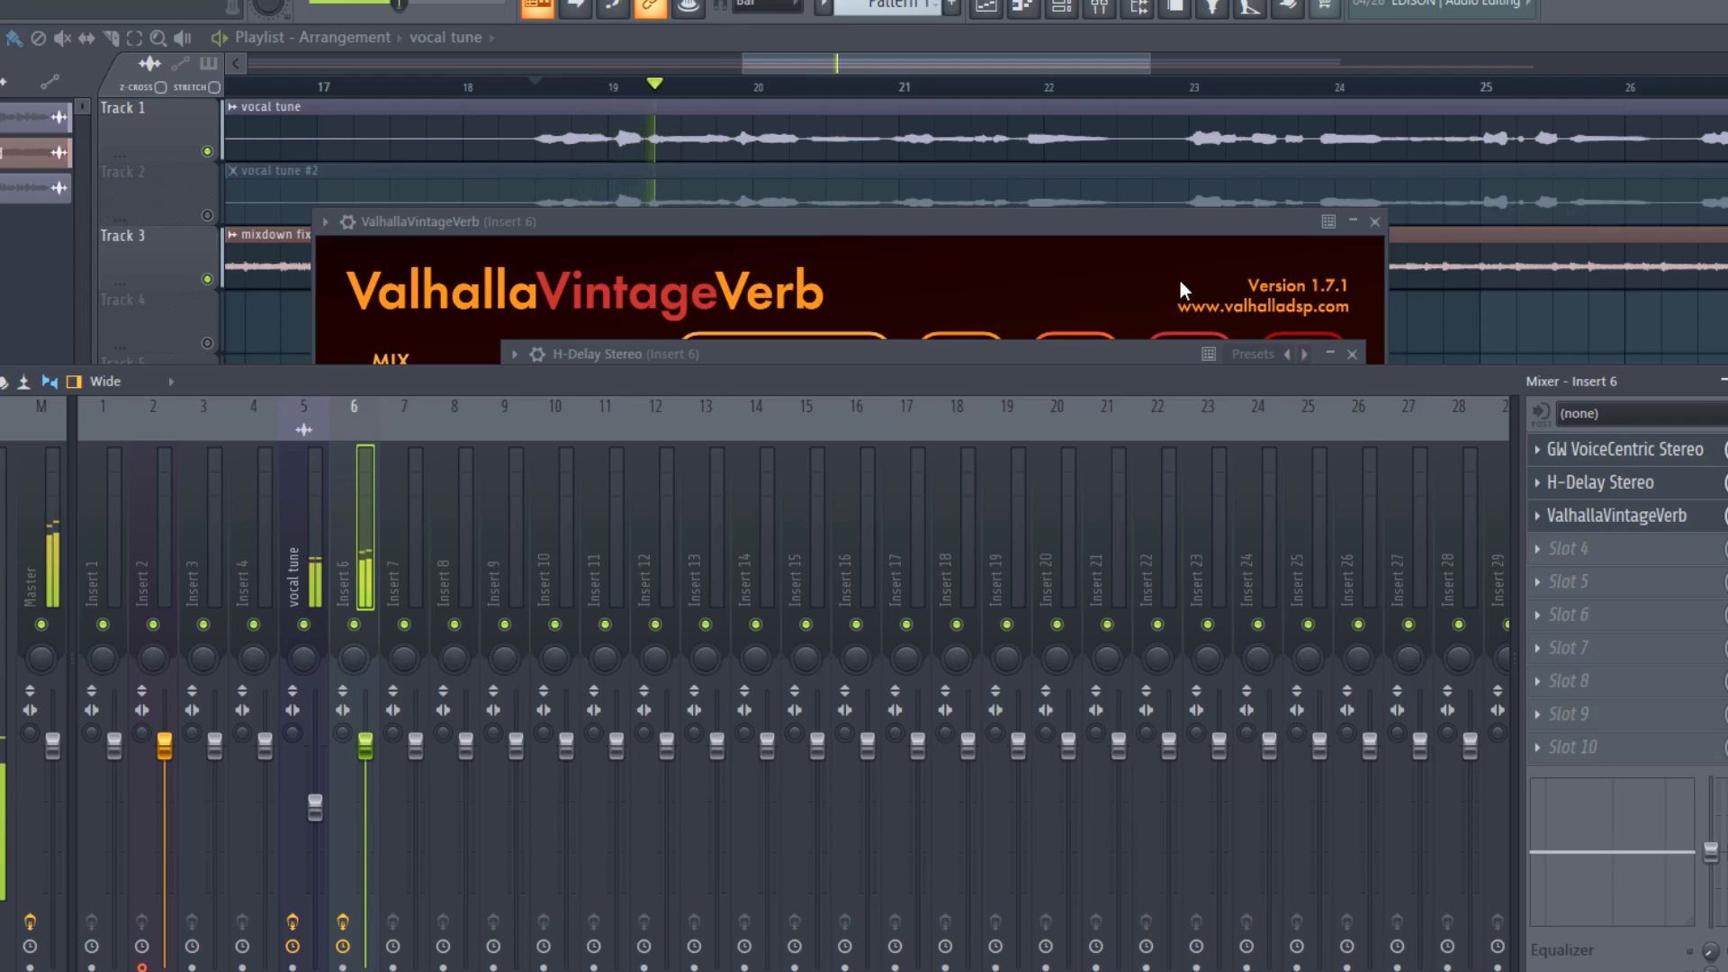
click(1109, 219)
click(1535, 383)
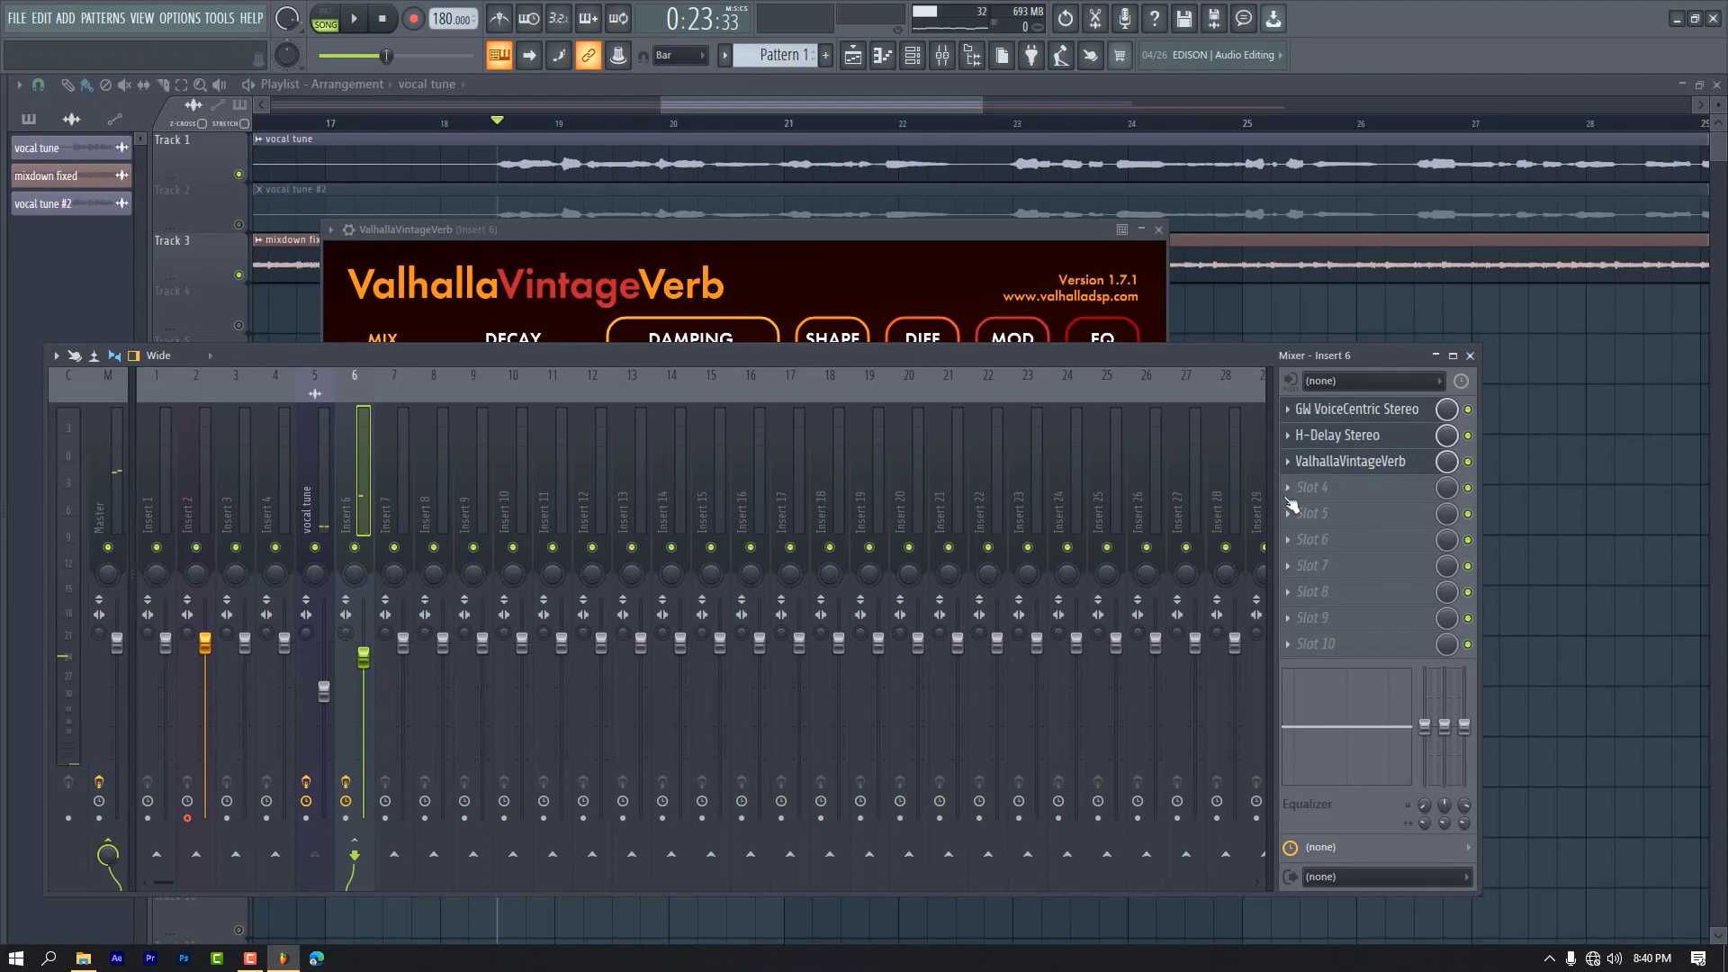
Load ValhallaPlate into slot 4 of Insert 6 and move its window over the middle of the mixer.
click(1291, 487)
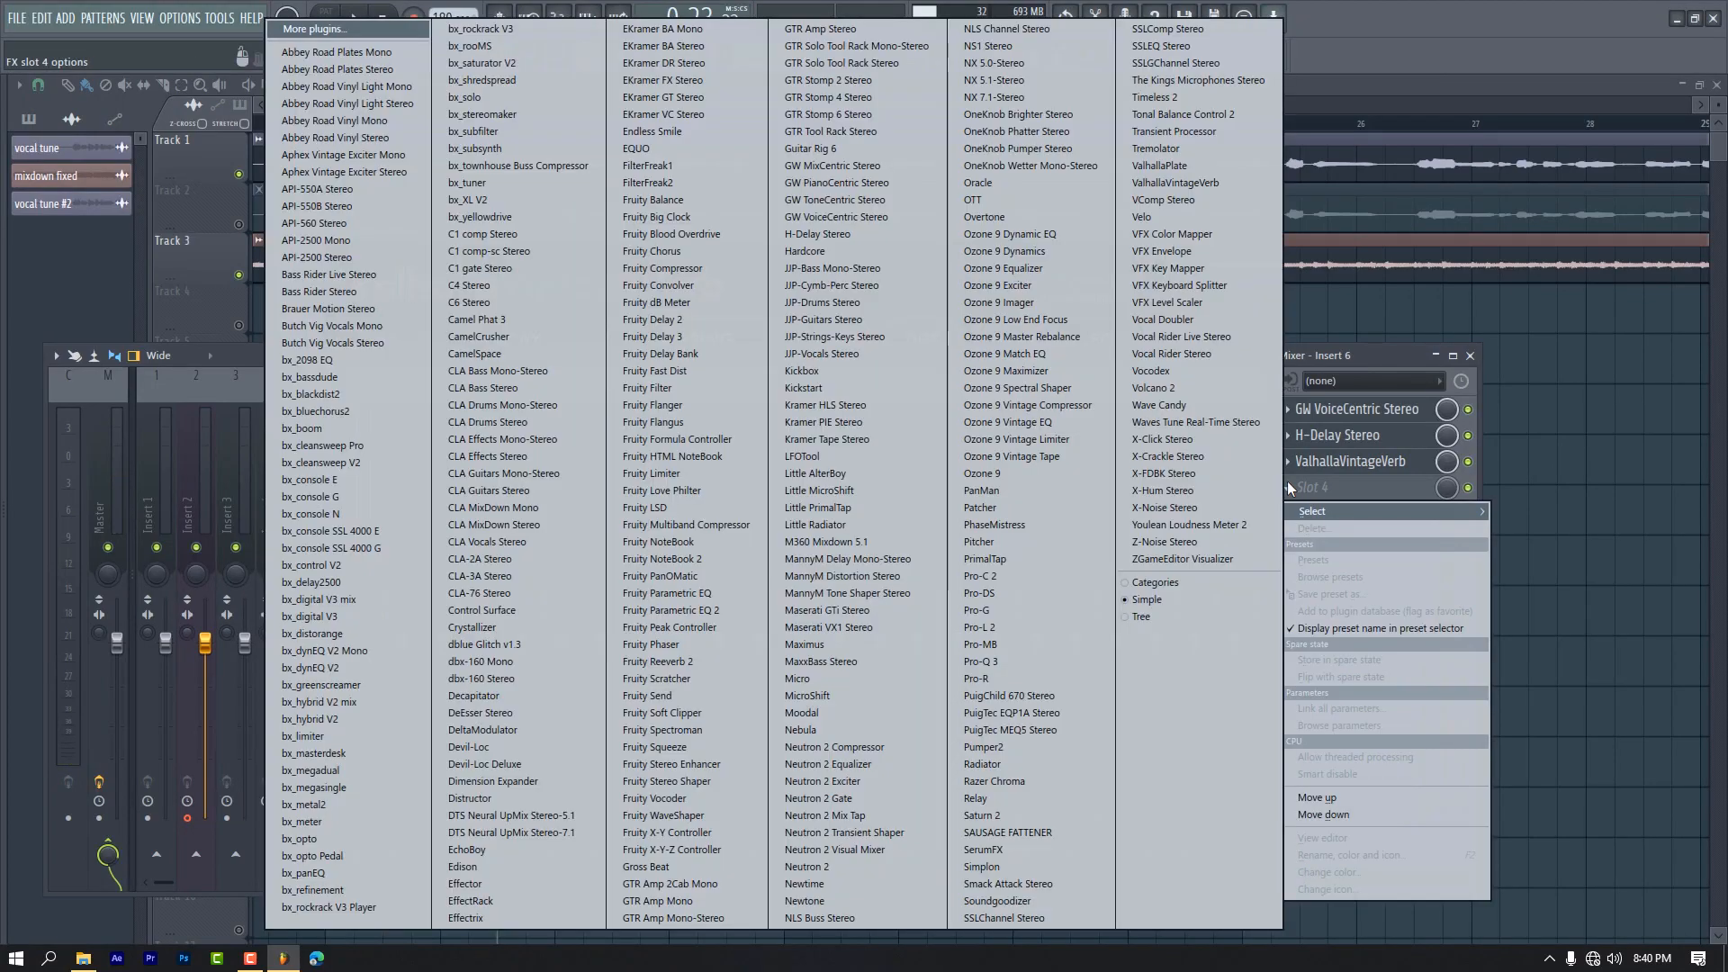
click(1165, 166)
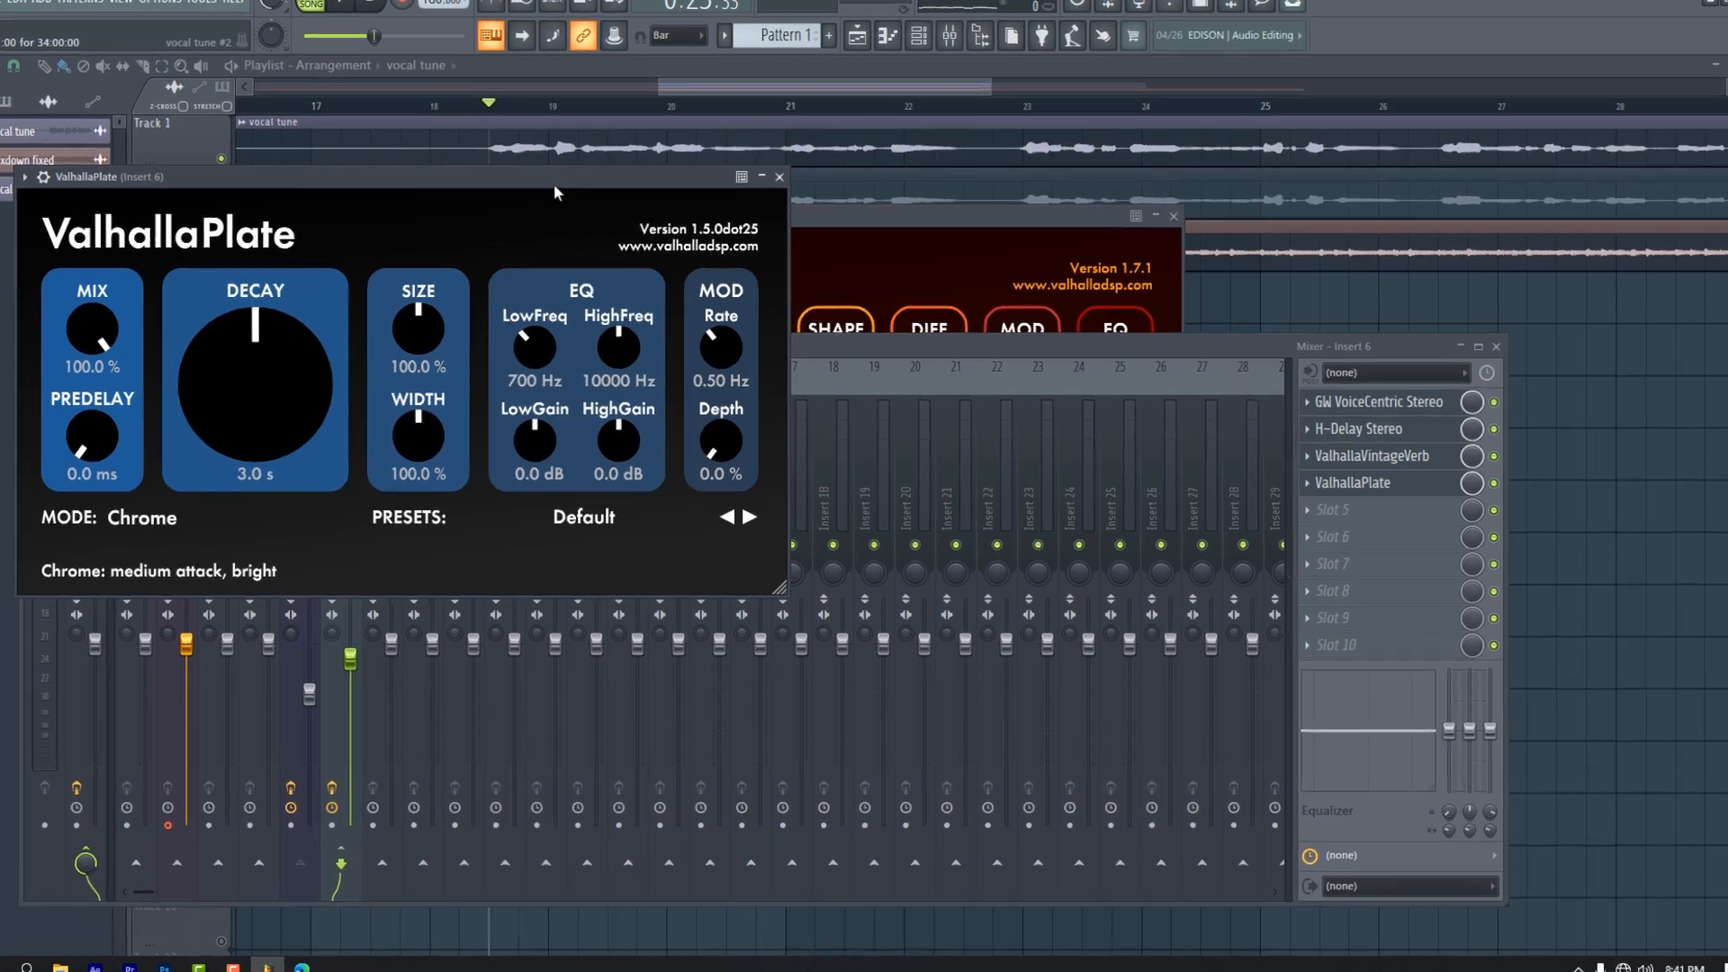
drag(558, 192, 972, 368)
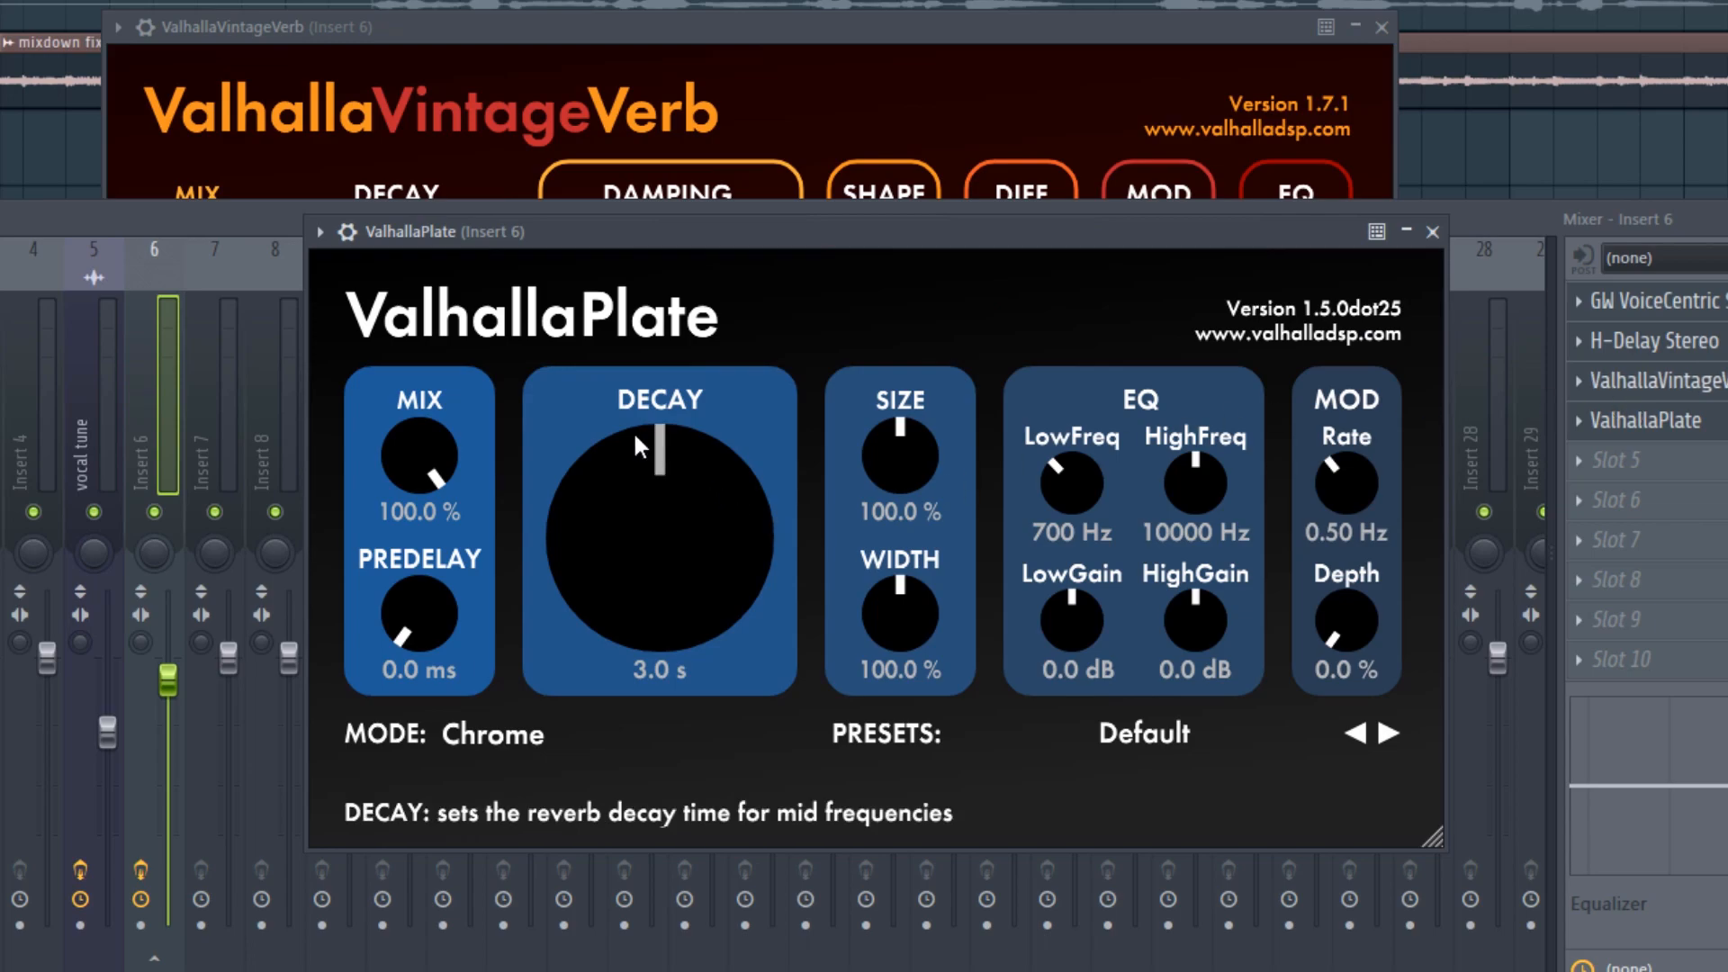
Set ValhallaPlate's mix to 19.2 % and its decay to 2.2 s.
drag(418, 450, 402, 570)
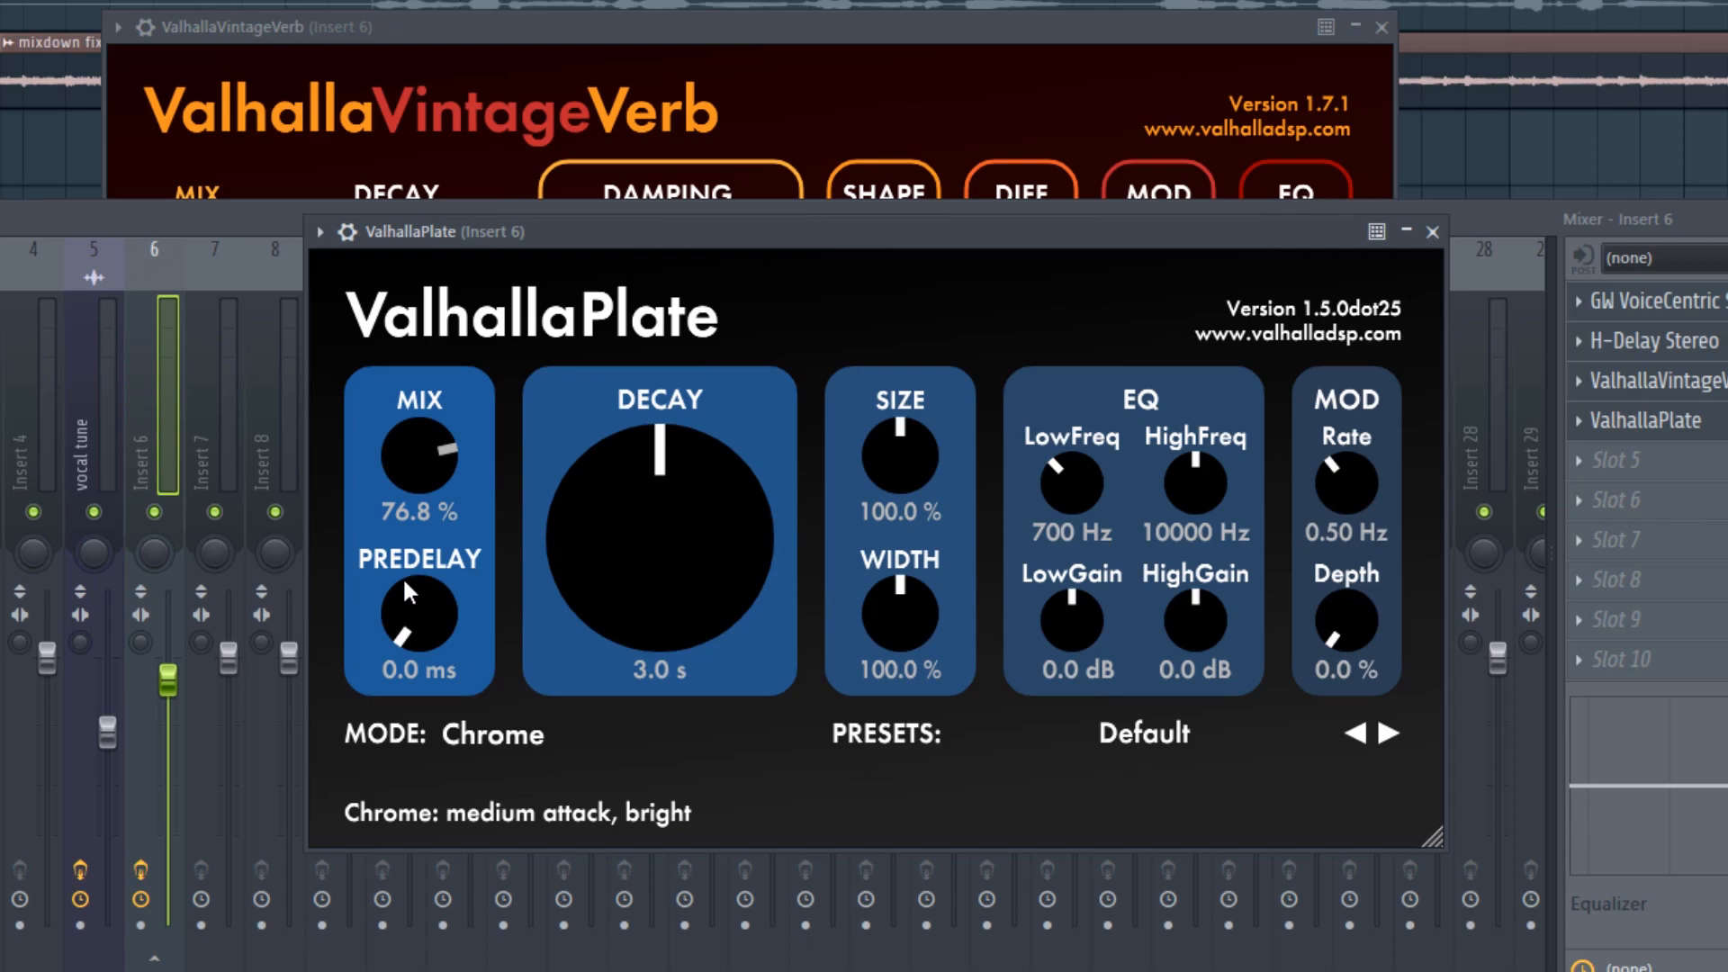
drag(403, 660, 531, 328)
drag(402, 490, 399, 506)
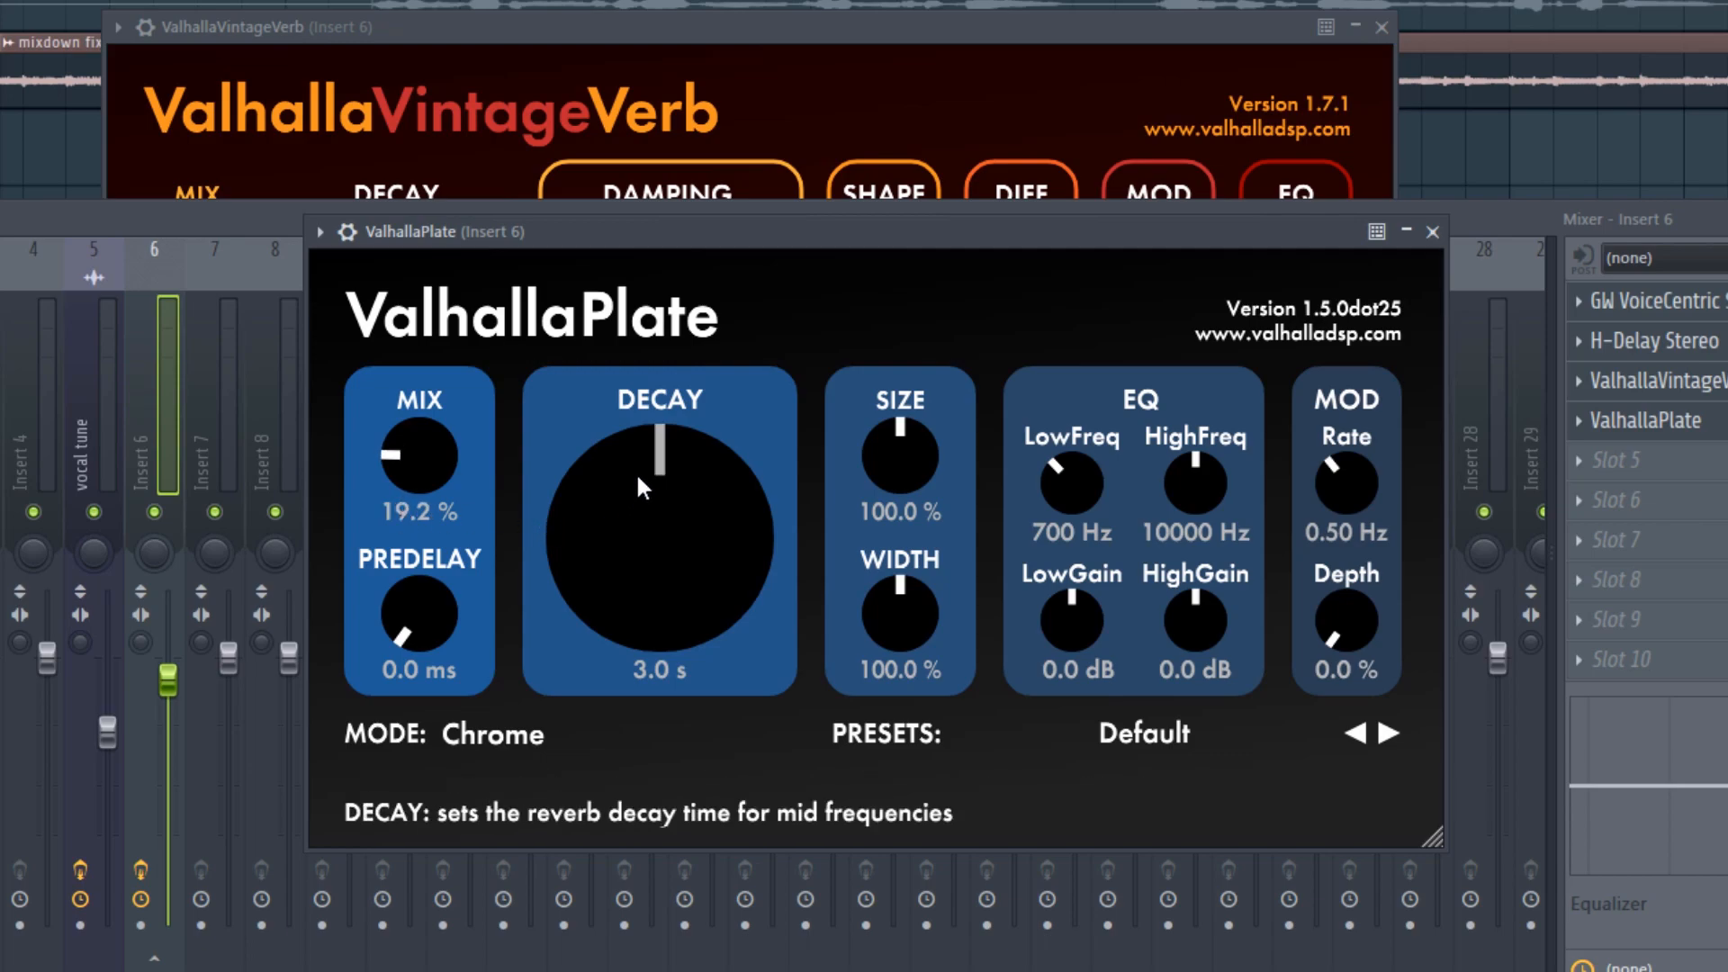
drag(635, 479, 637, 508)
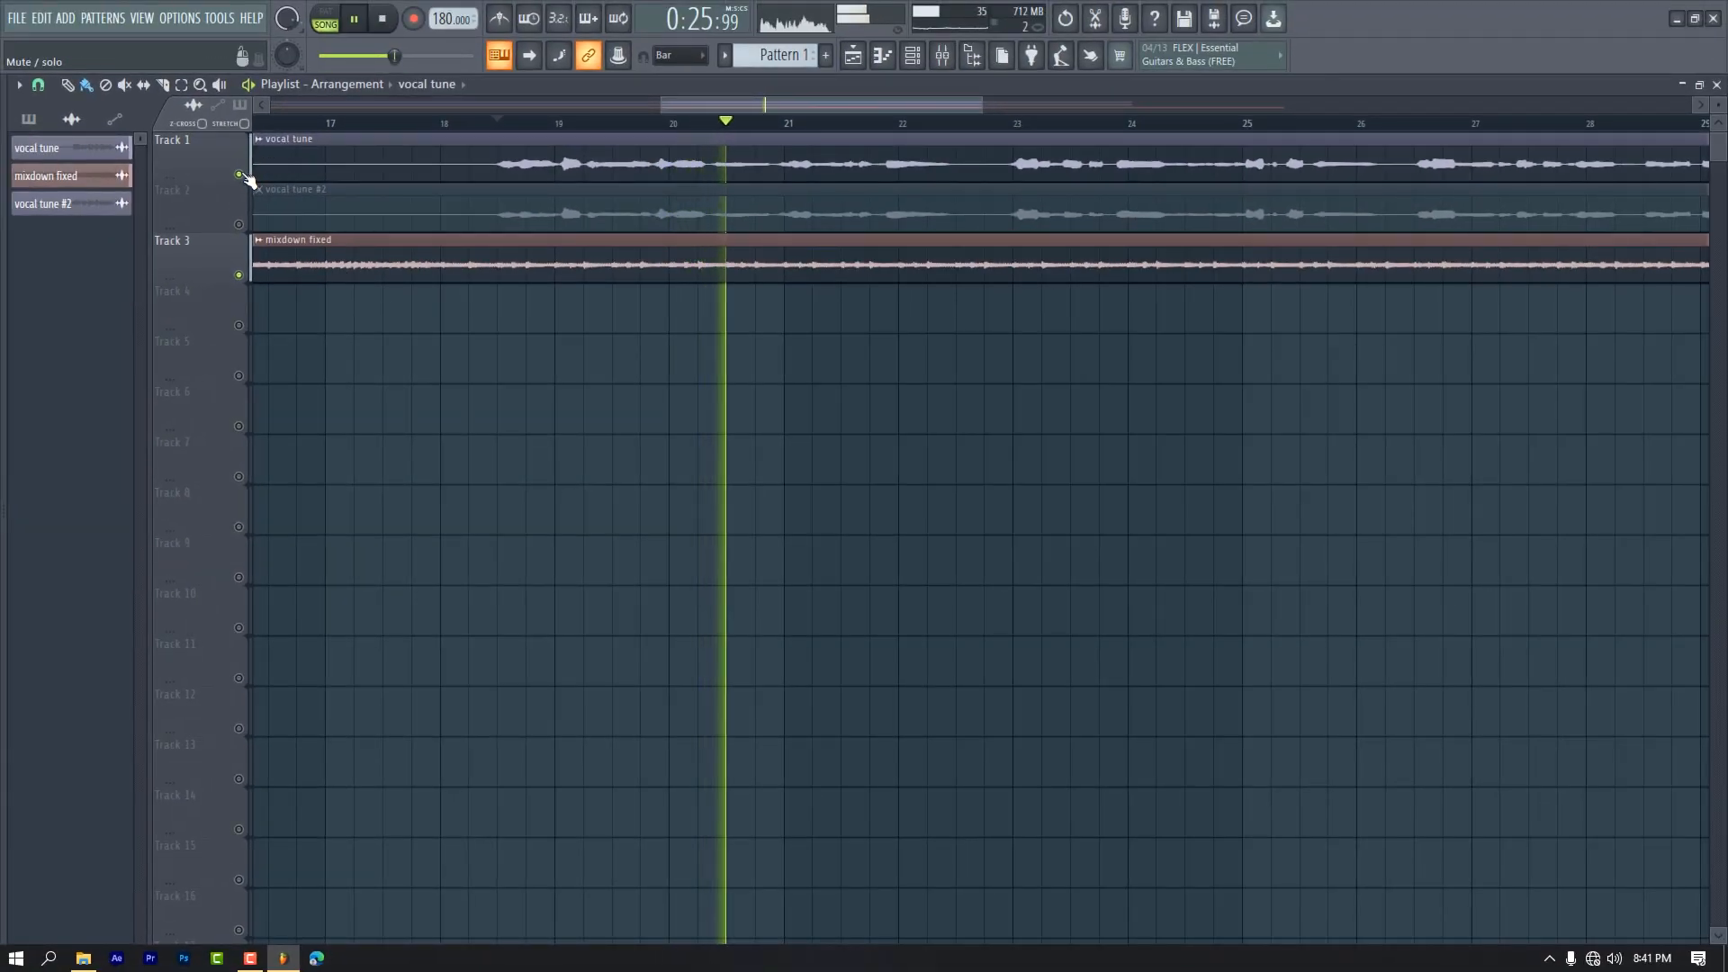
Solo the vocal on Track 1 and listen to it with ValhallaPlate's settings open.
right_click(242, 175)
click(943, 56)
click(1332, 487)
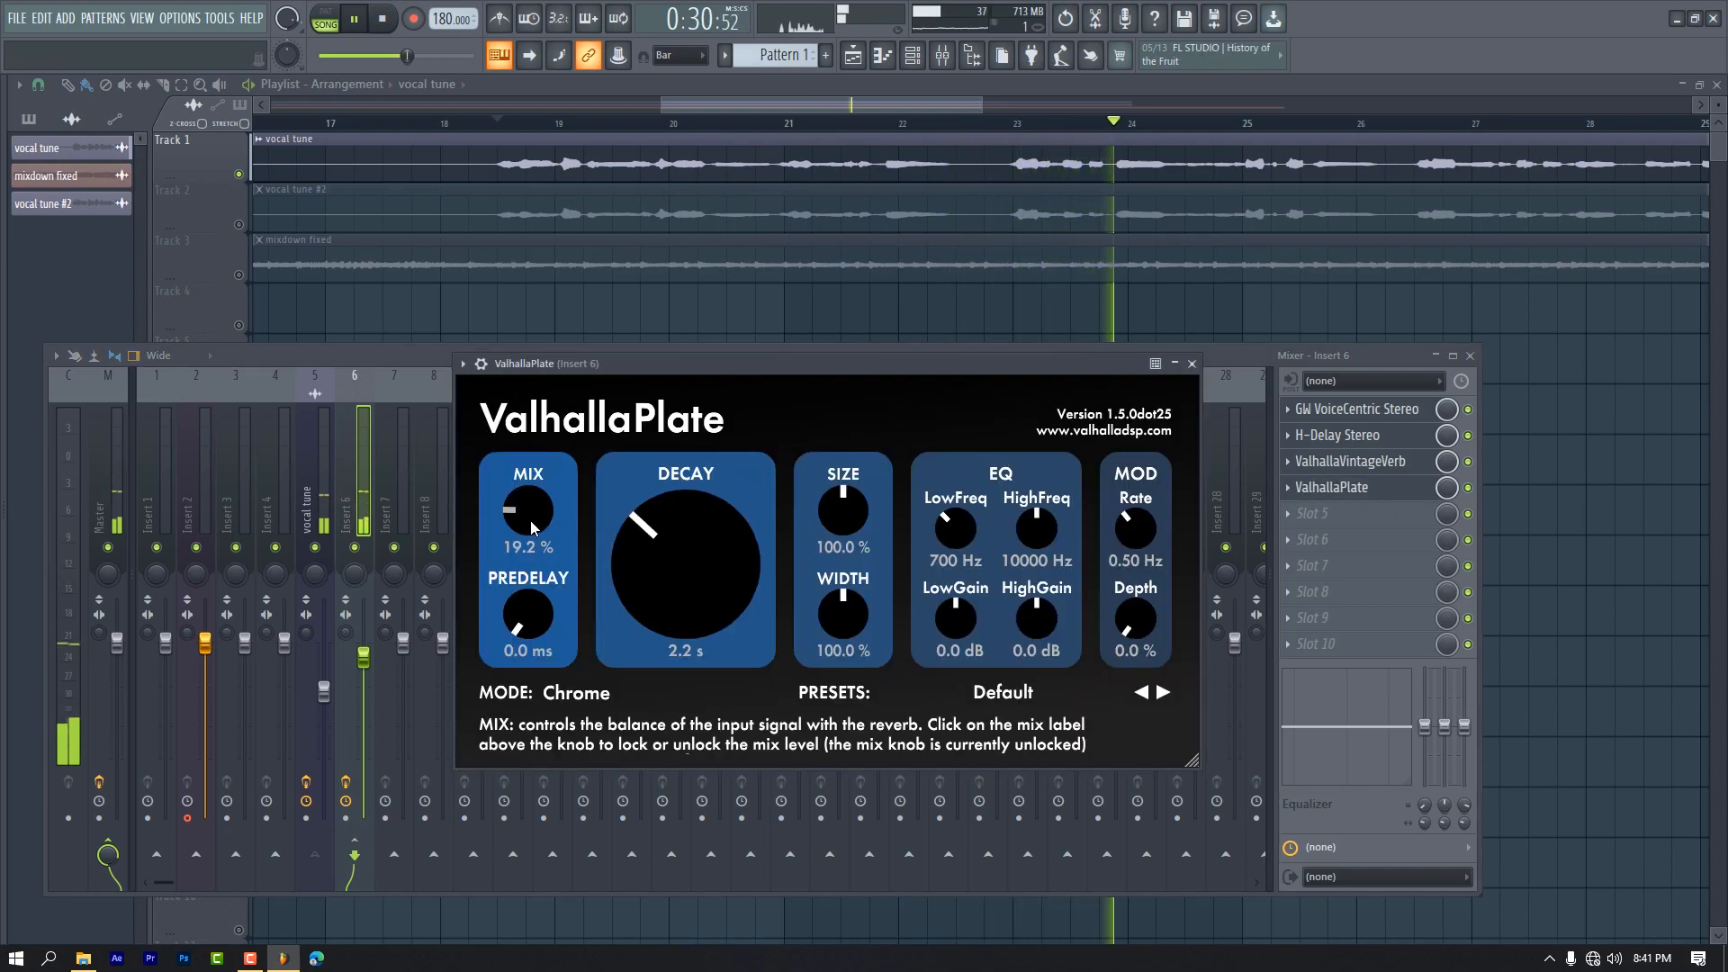
click(1244, 359)
Compare the vocal with ValhallaPlate bypassed and with effects processing on the vocal tune and Insert 6 mixer tracks off and on.
click(1468, 487)
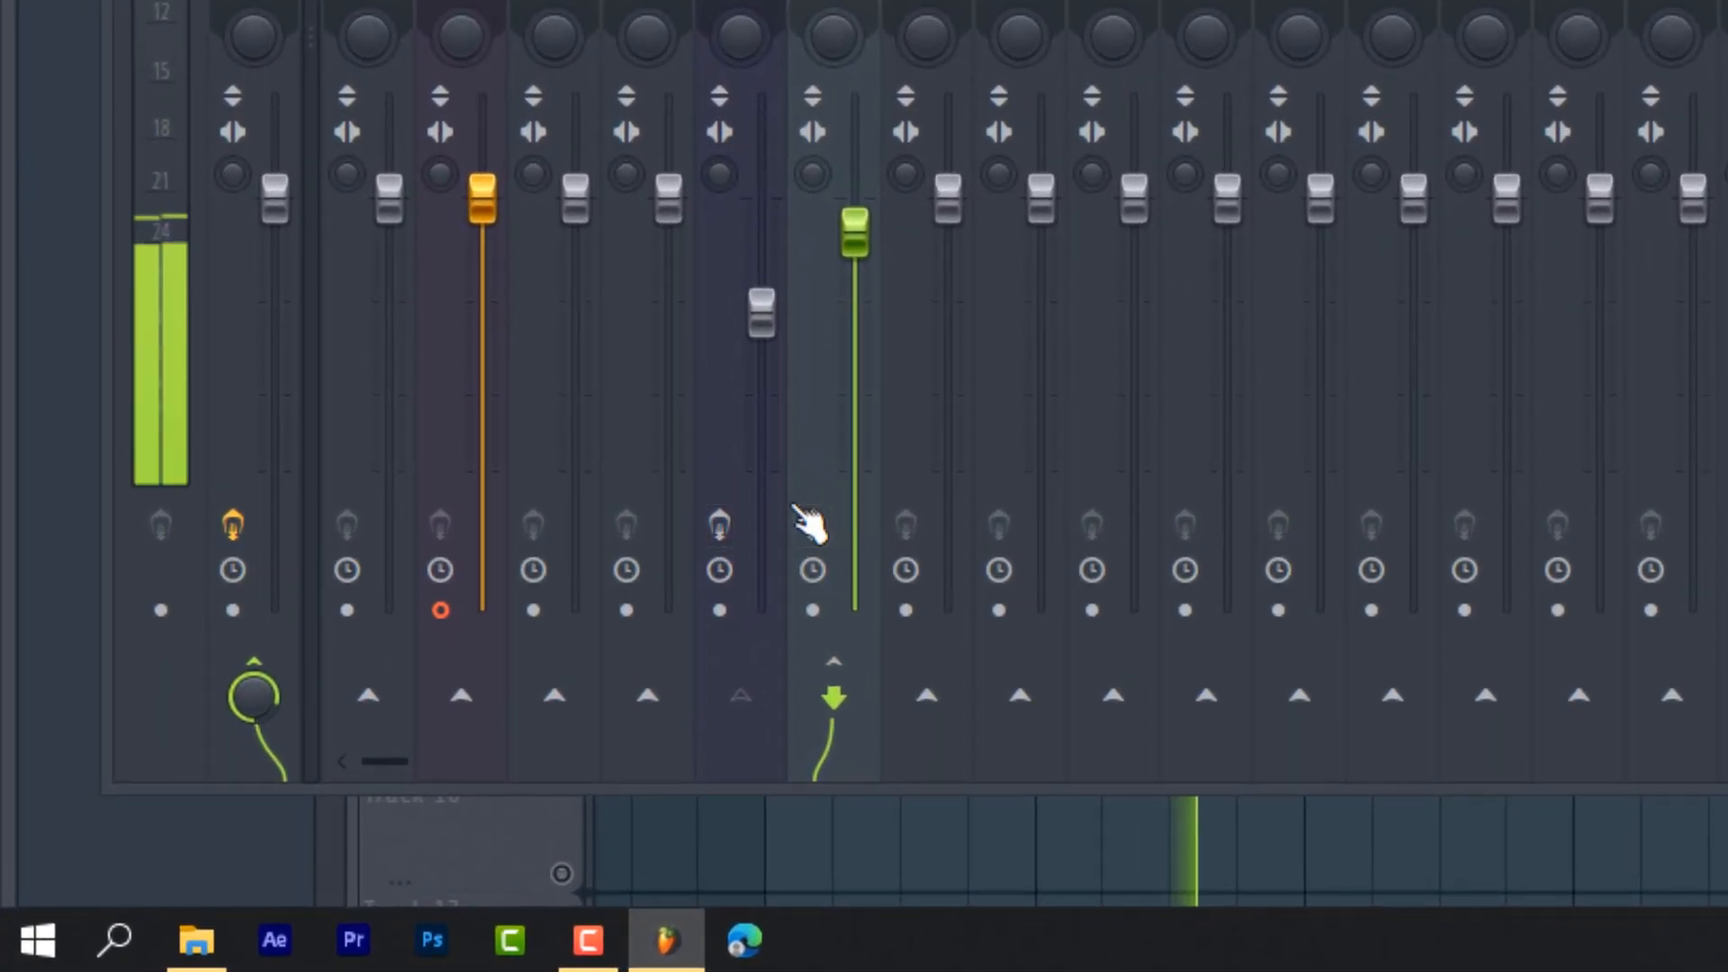
click(719, 525)
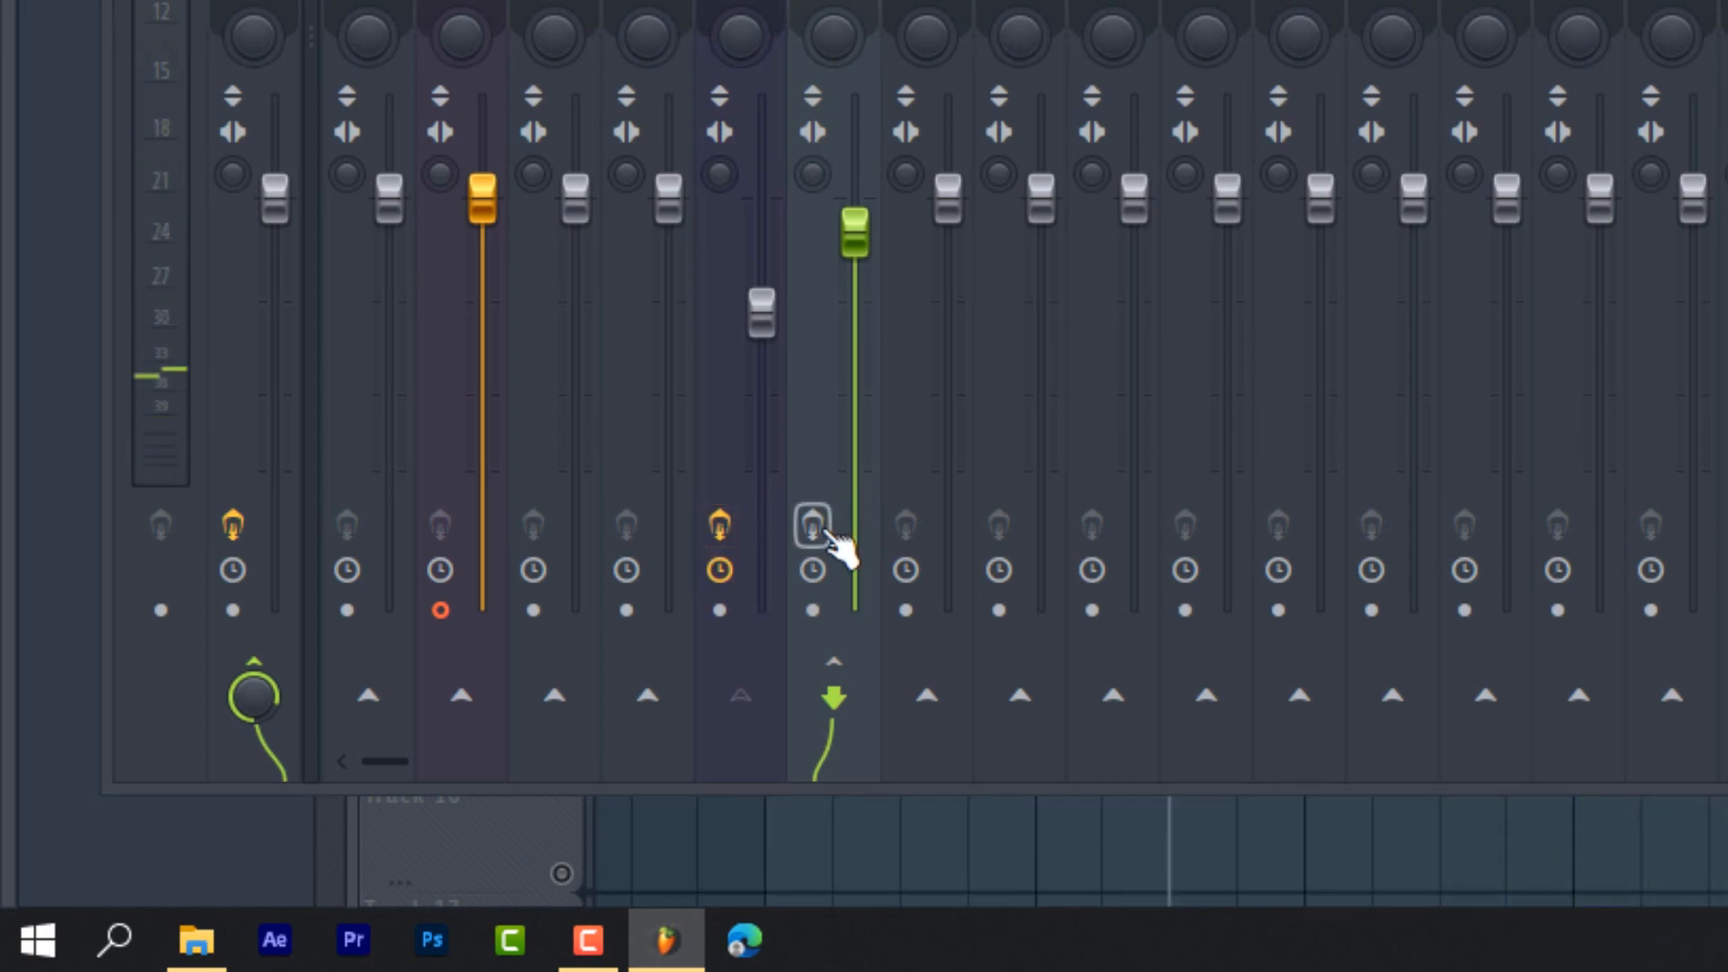
key(space)
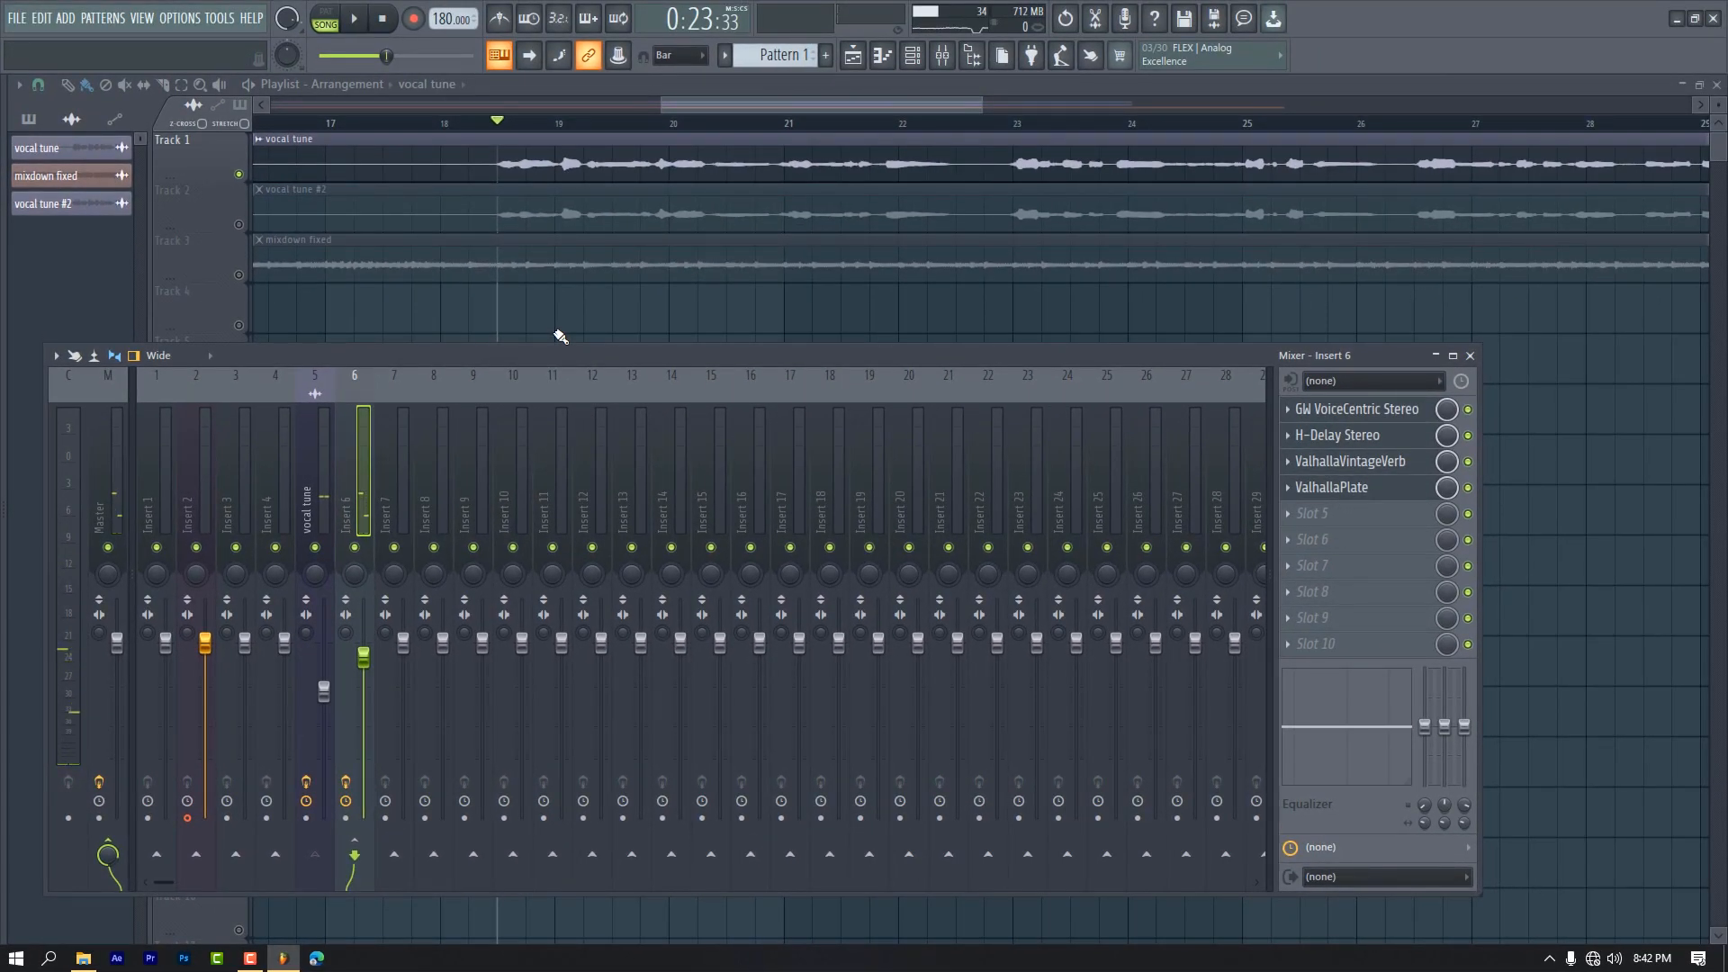
Load the CLA-2A Stereo compressor into slot 6 of Insert 6.
click(559, 337)
click(1312, 539)
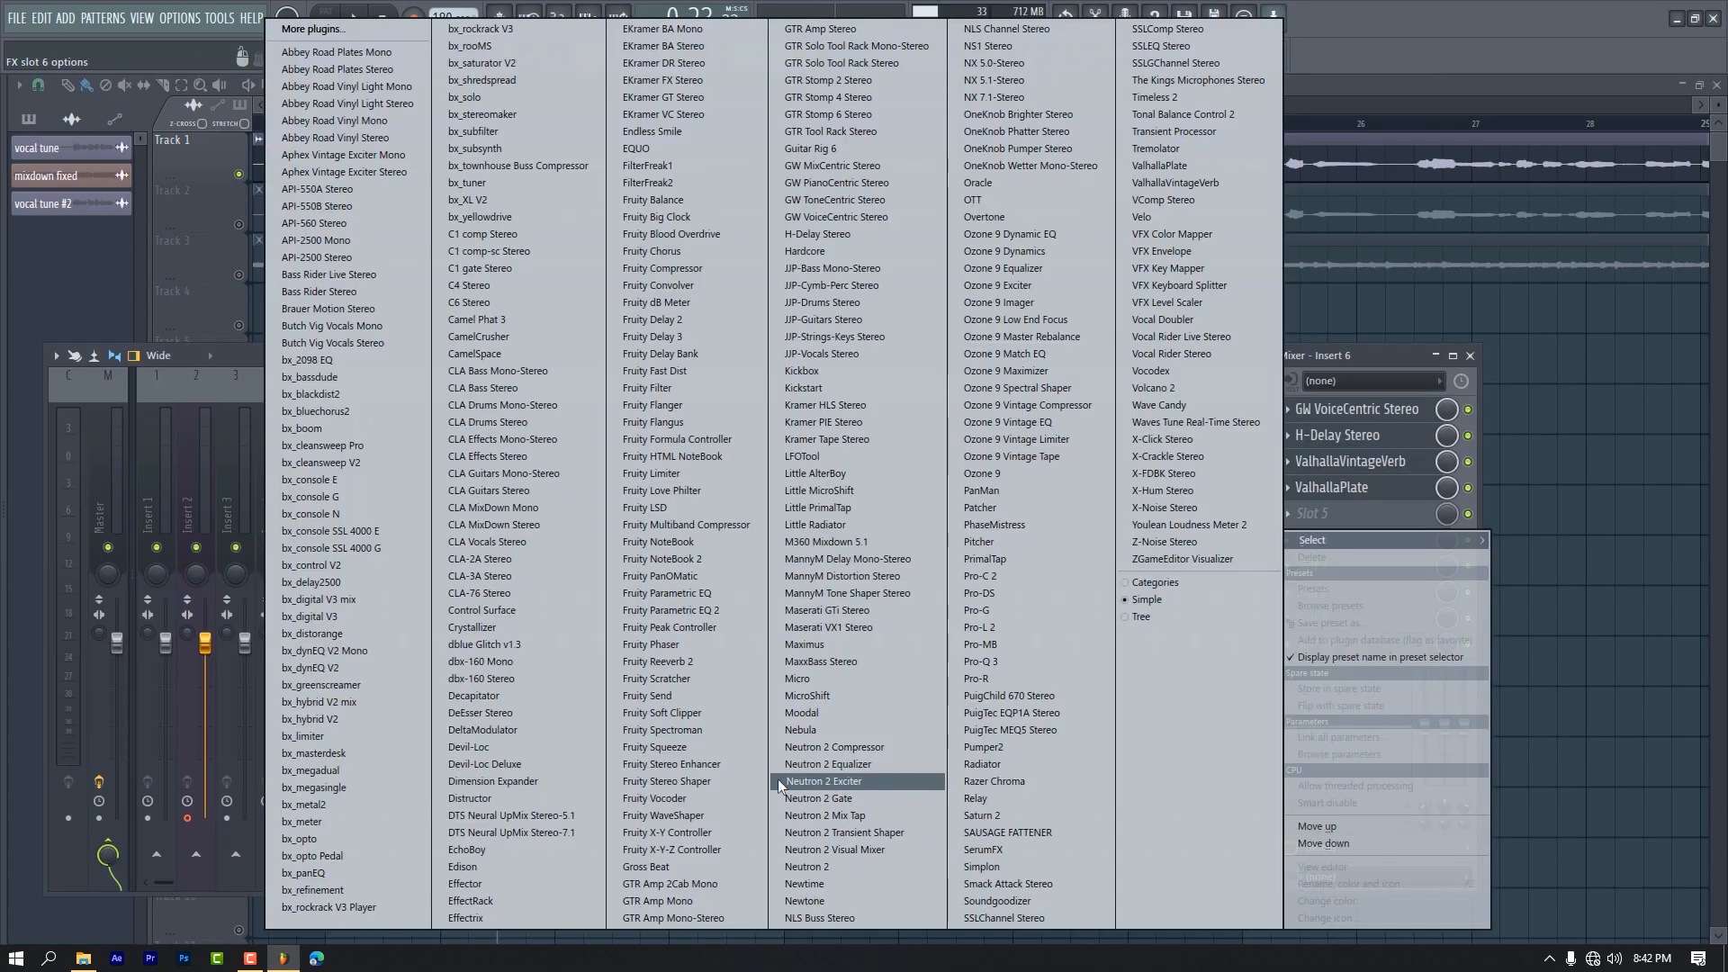
click(490, 560)
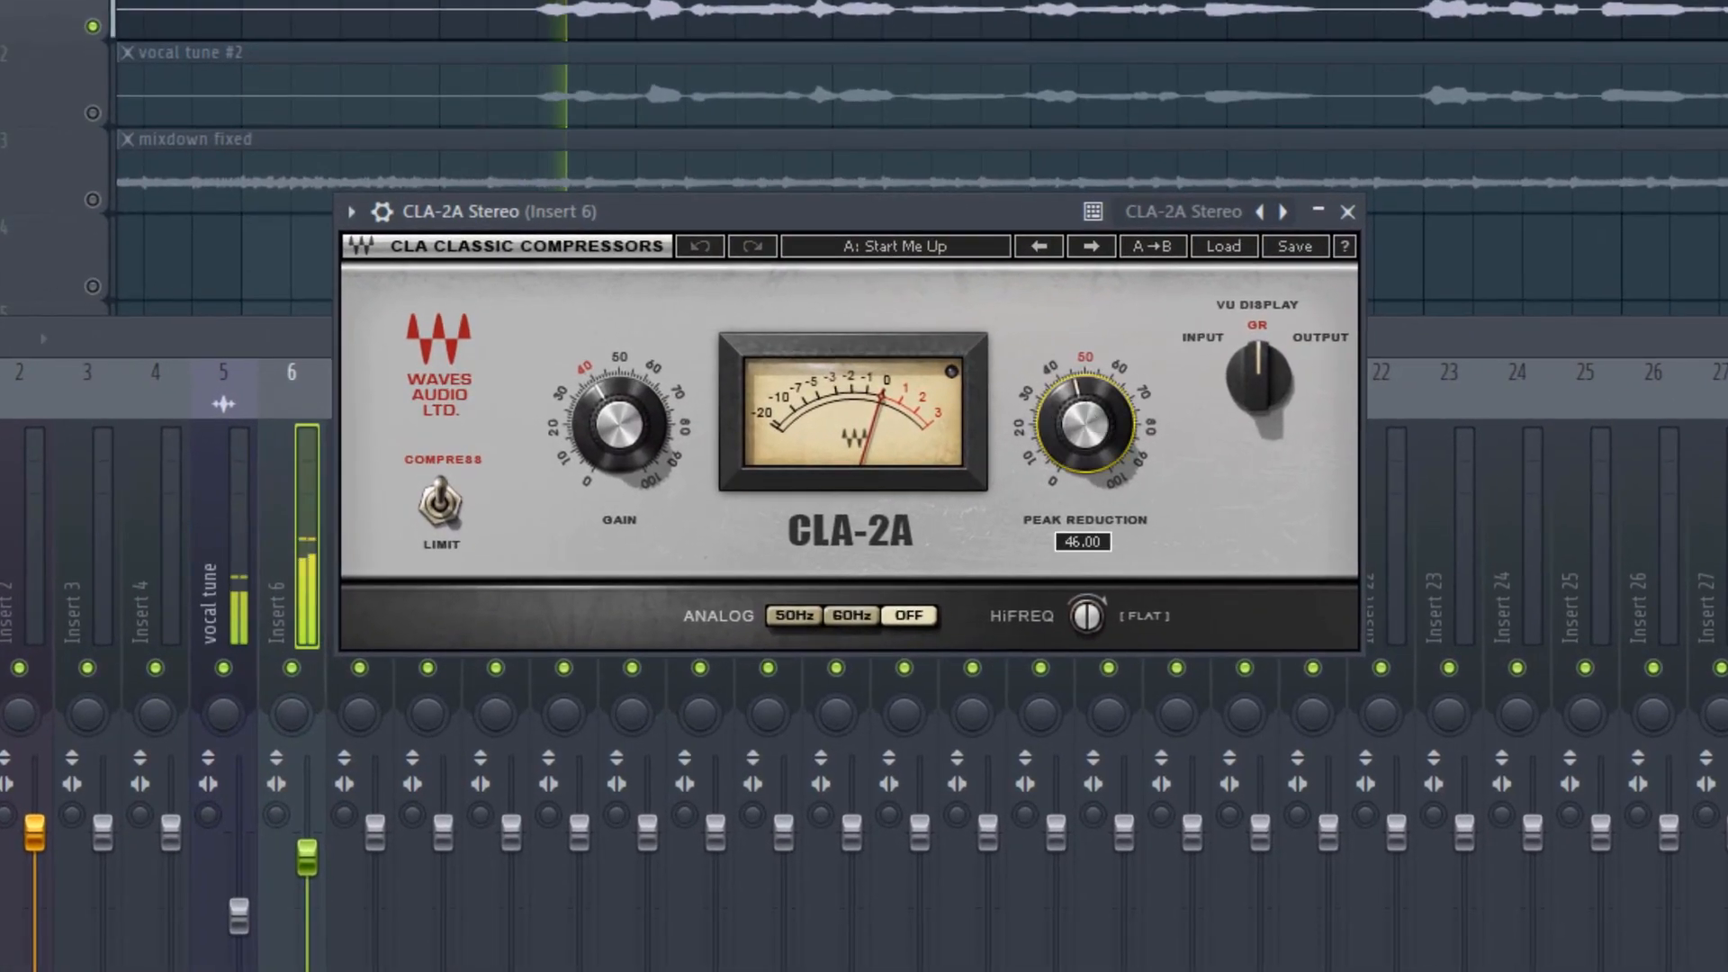
Raise CLA-2A's peak reduction to about 62 while playing the vocal.
drag(1098, 440, 1098, 416)
key(space)
key(space)
key(space)
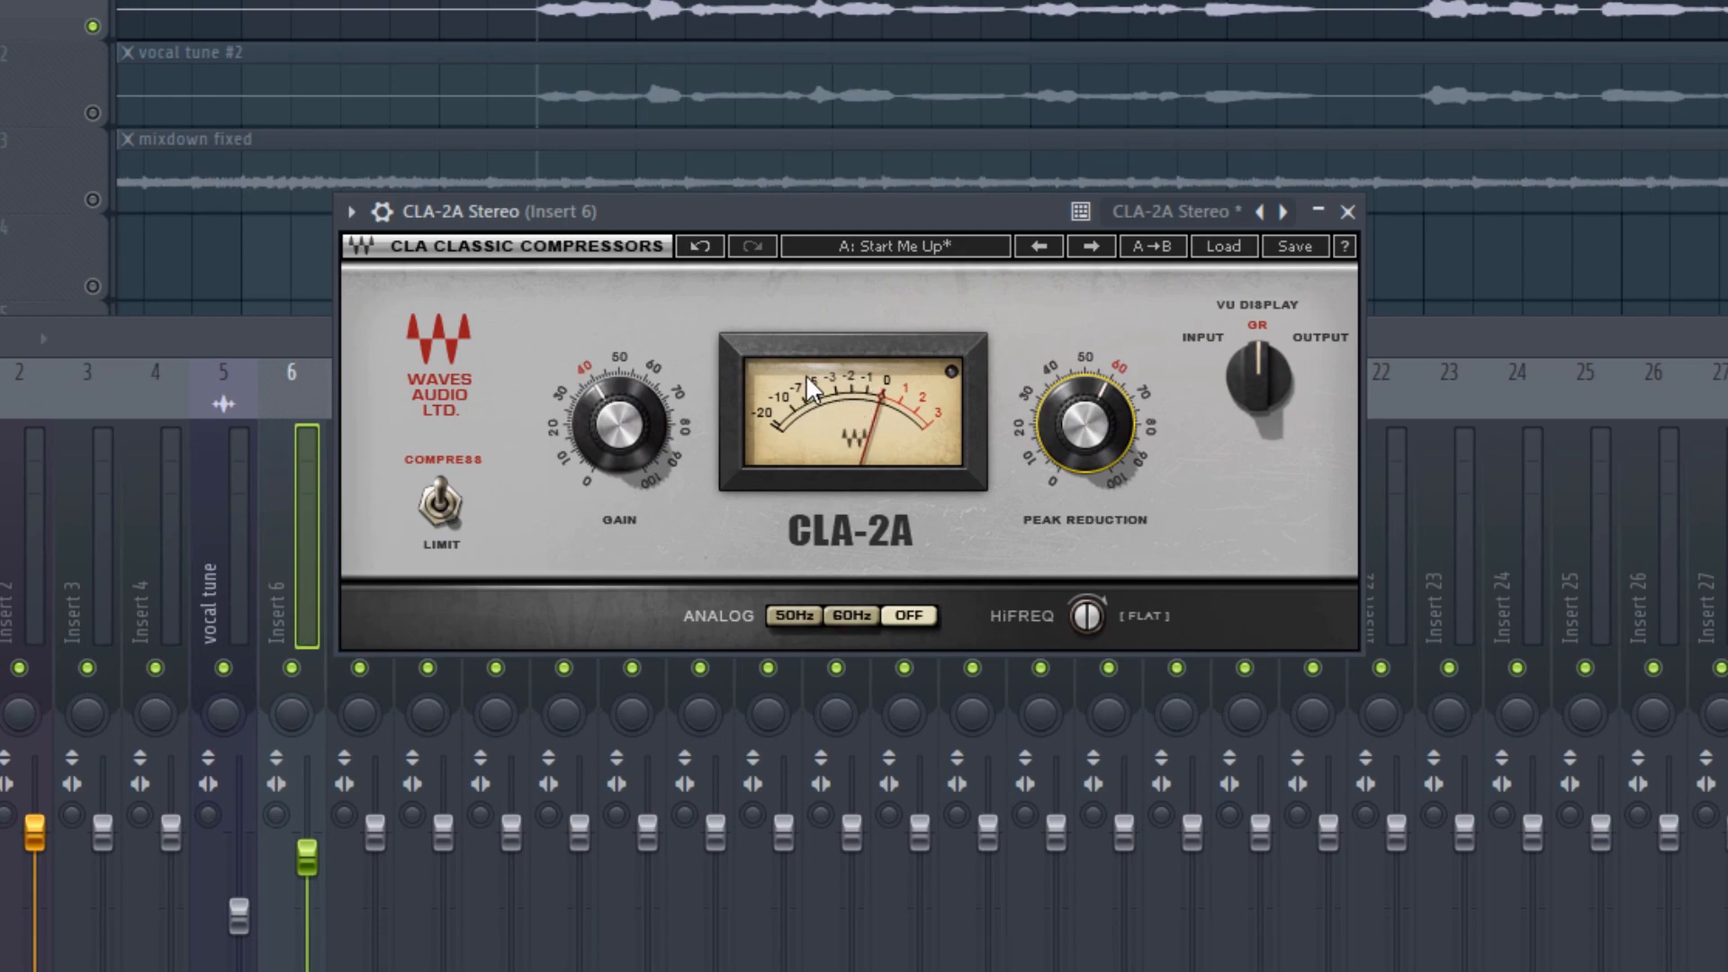
key(space)
drag(1098, 416, 1098, 416)
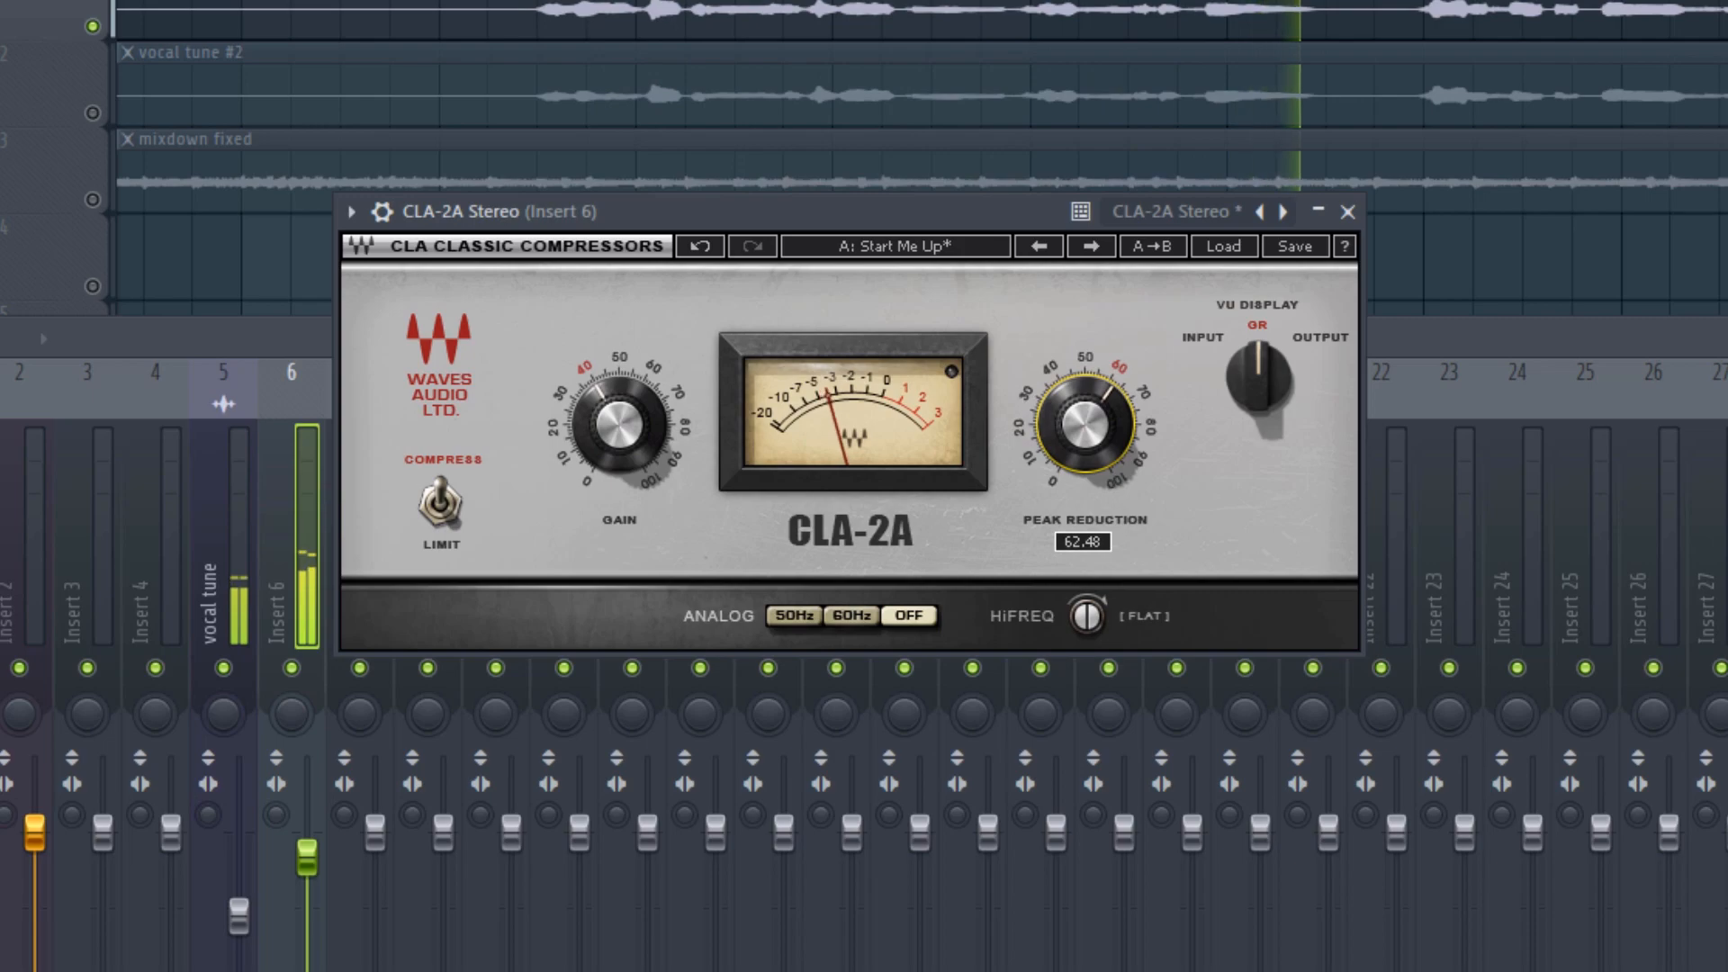
Adjust CLA-2A's gain and listen to the compressed vocal.
key(space)
drag(619, 424, 619, 424)
key(space)
click(1359, 364)
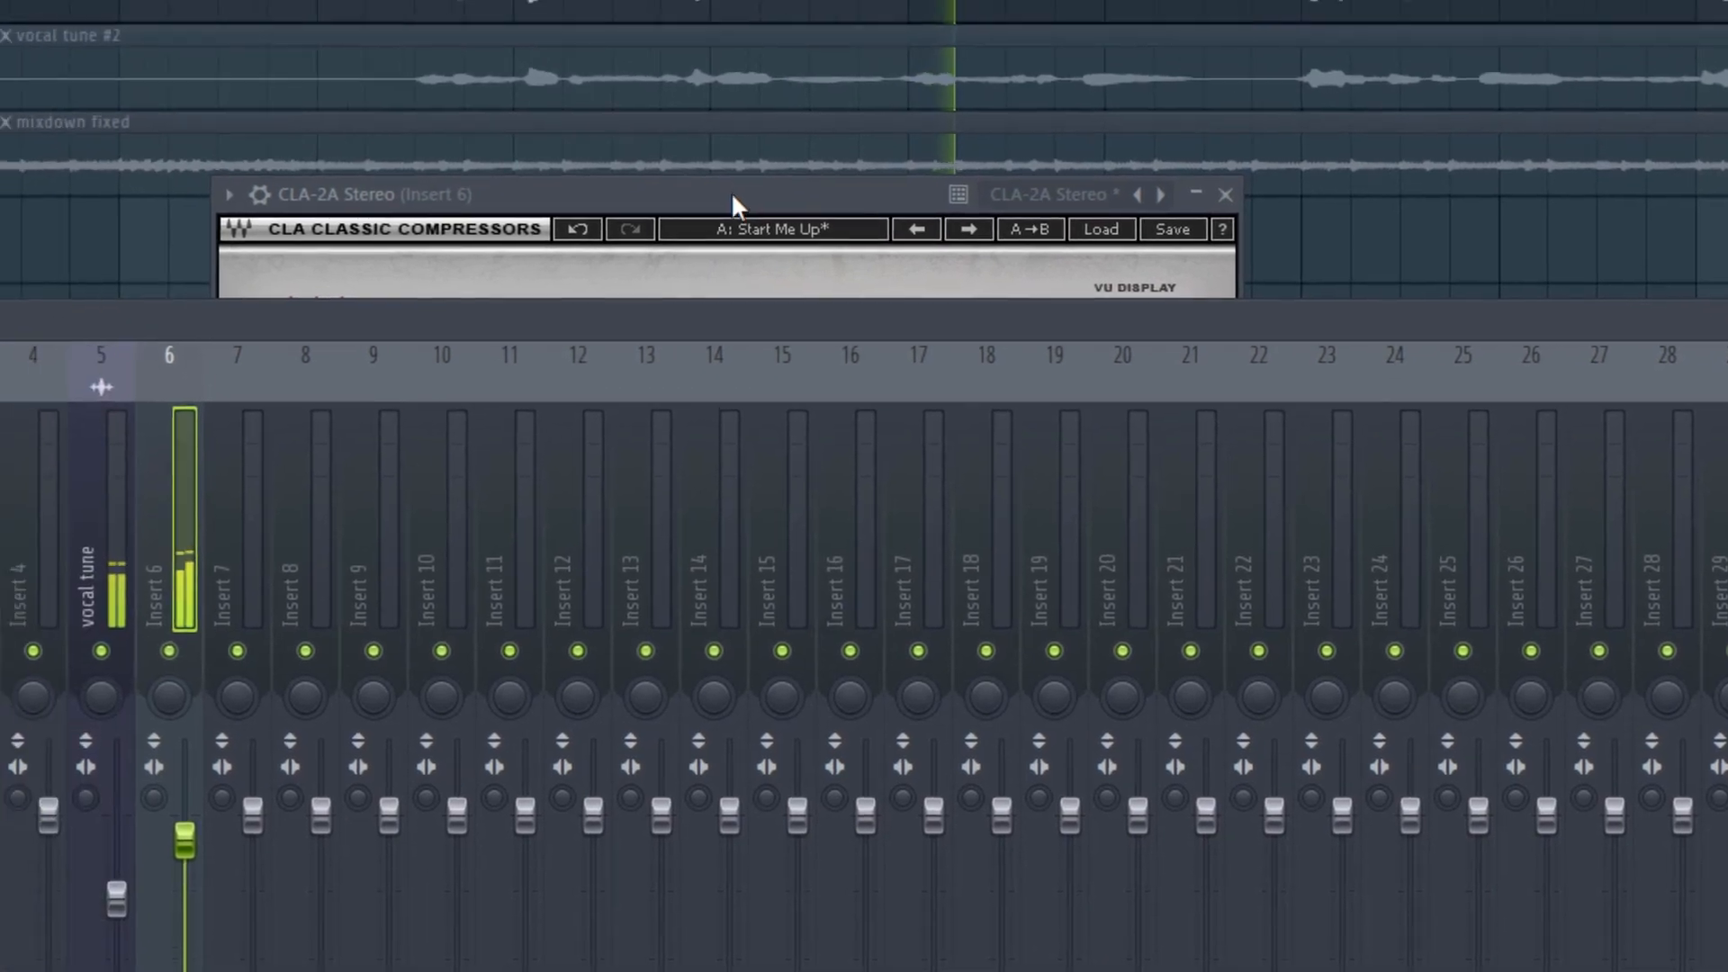
Toggle CLA-2A off and on during playback to compare the vocal with and without compression.
click(732, 193)
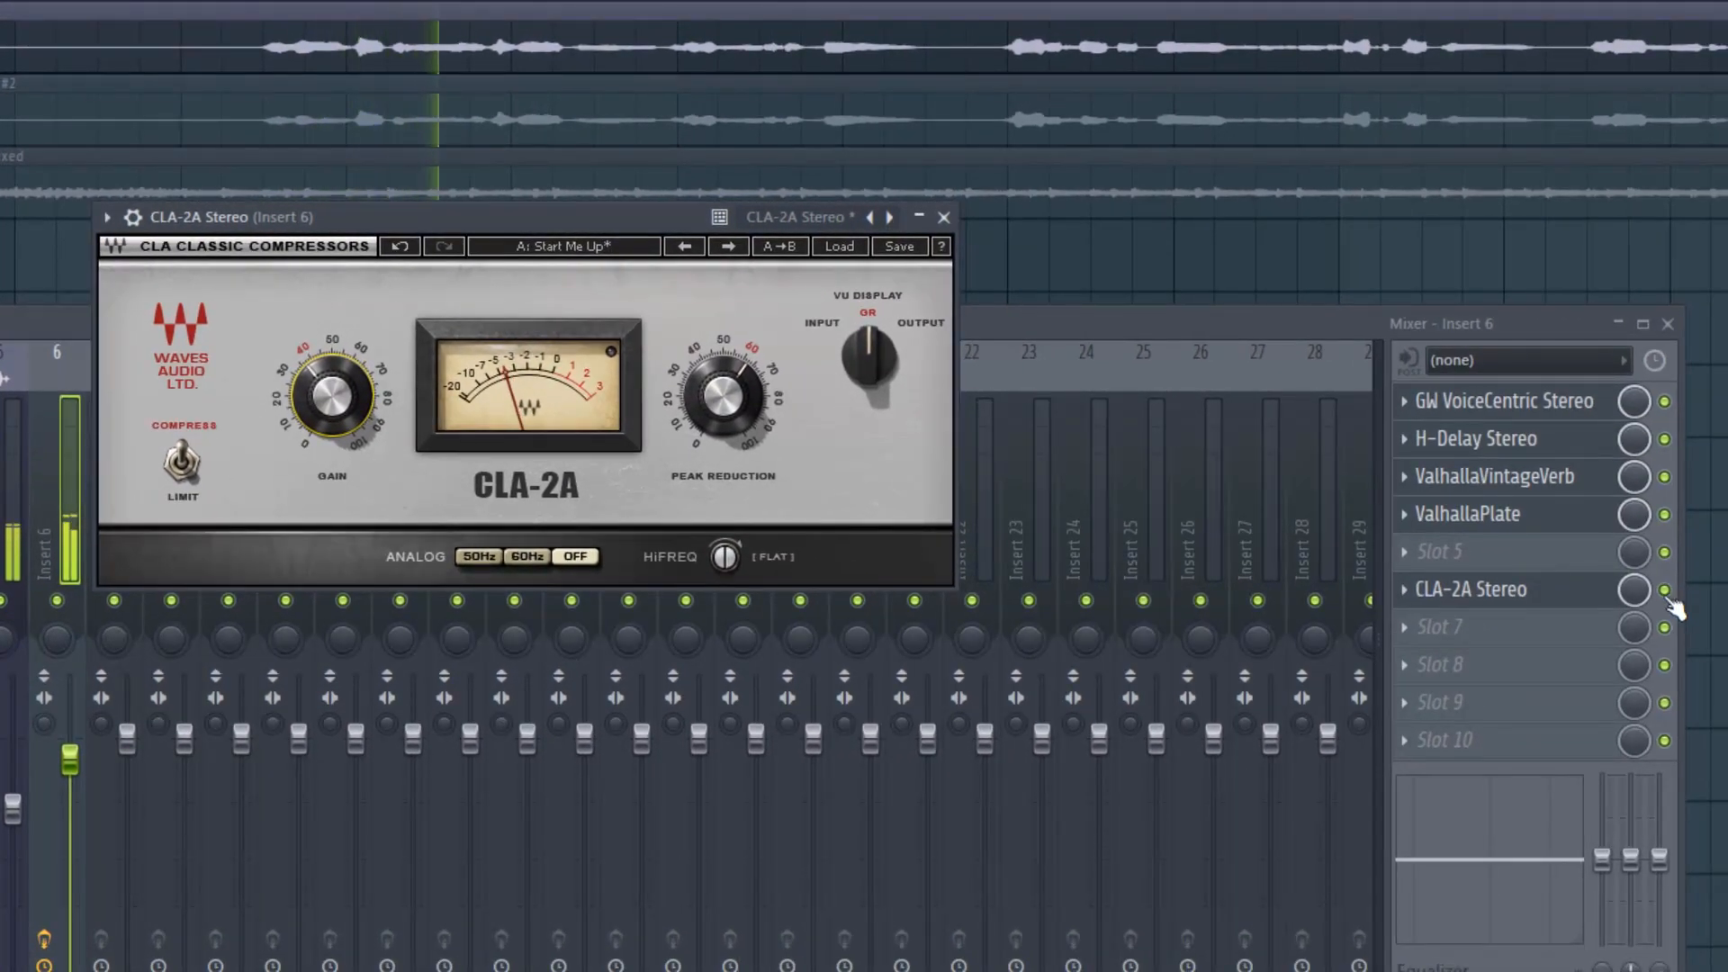
click(1666, 592)
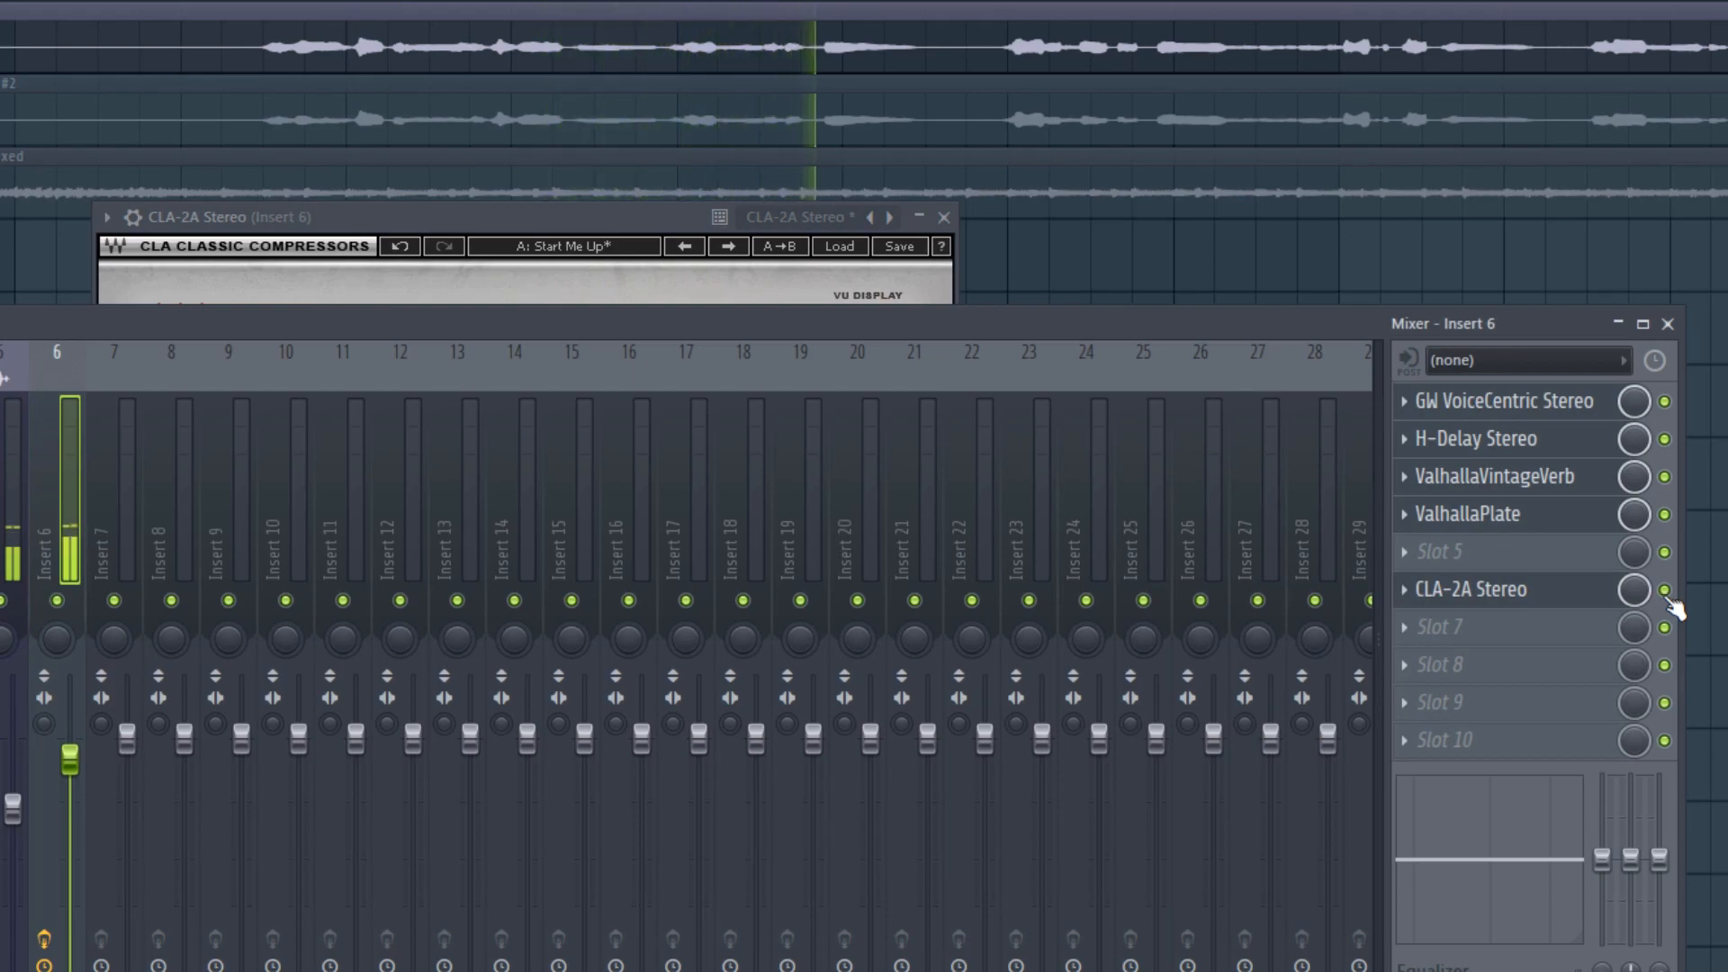
click(1666, 592)
click(1665, 591)
click(1665, 592)
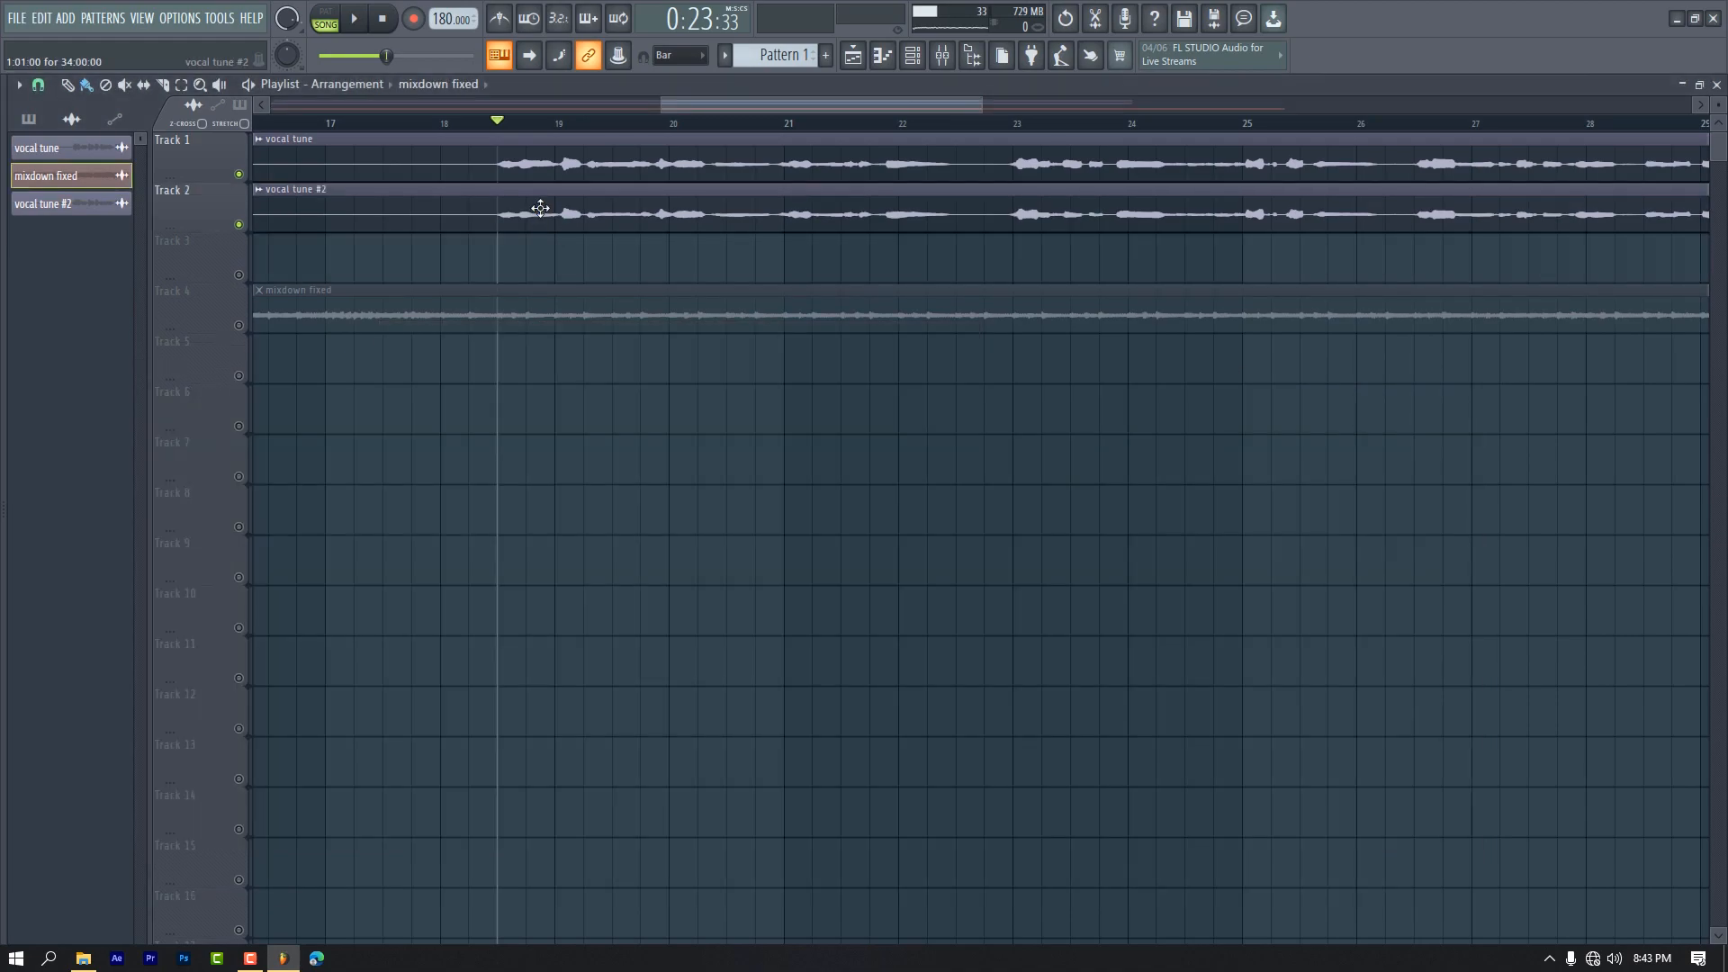
Route the vocal tune #2 clip to mixer track 7 and lower that track's fader during playback.
double_click(540, 208)
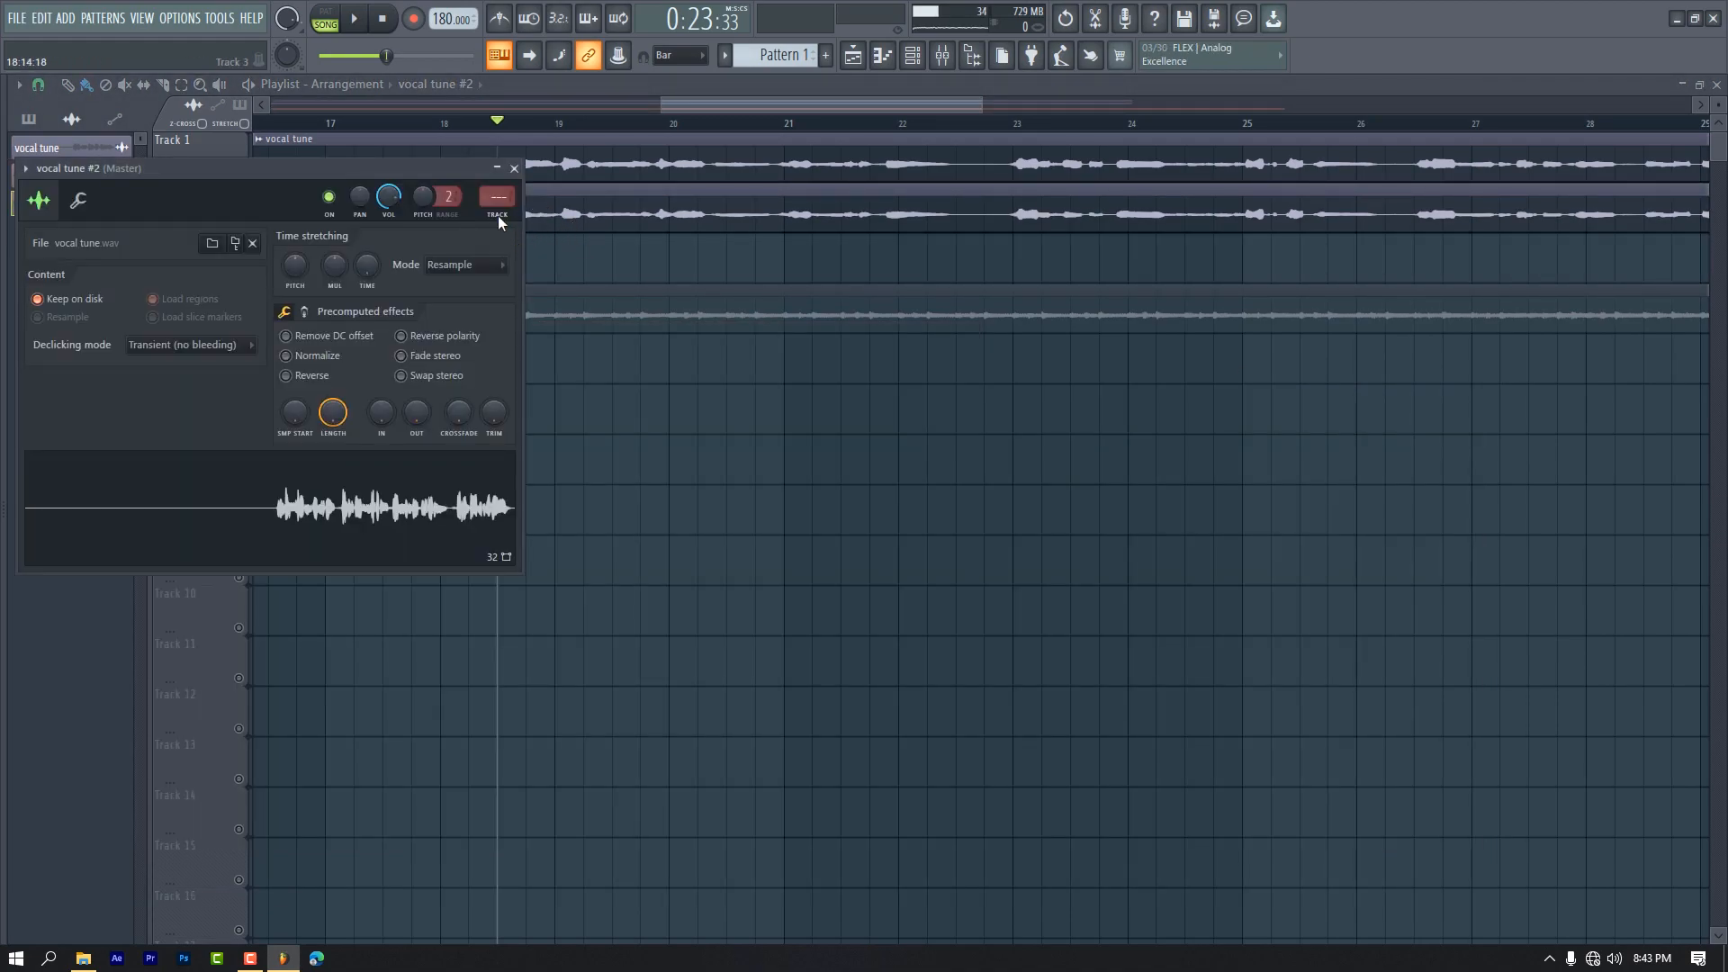
key(ctrl+l)
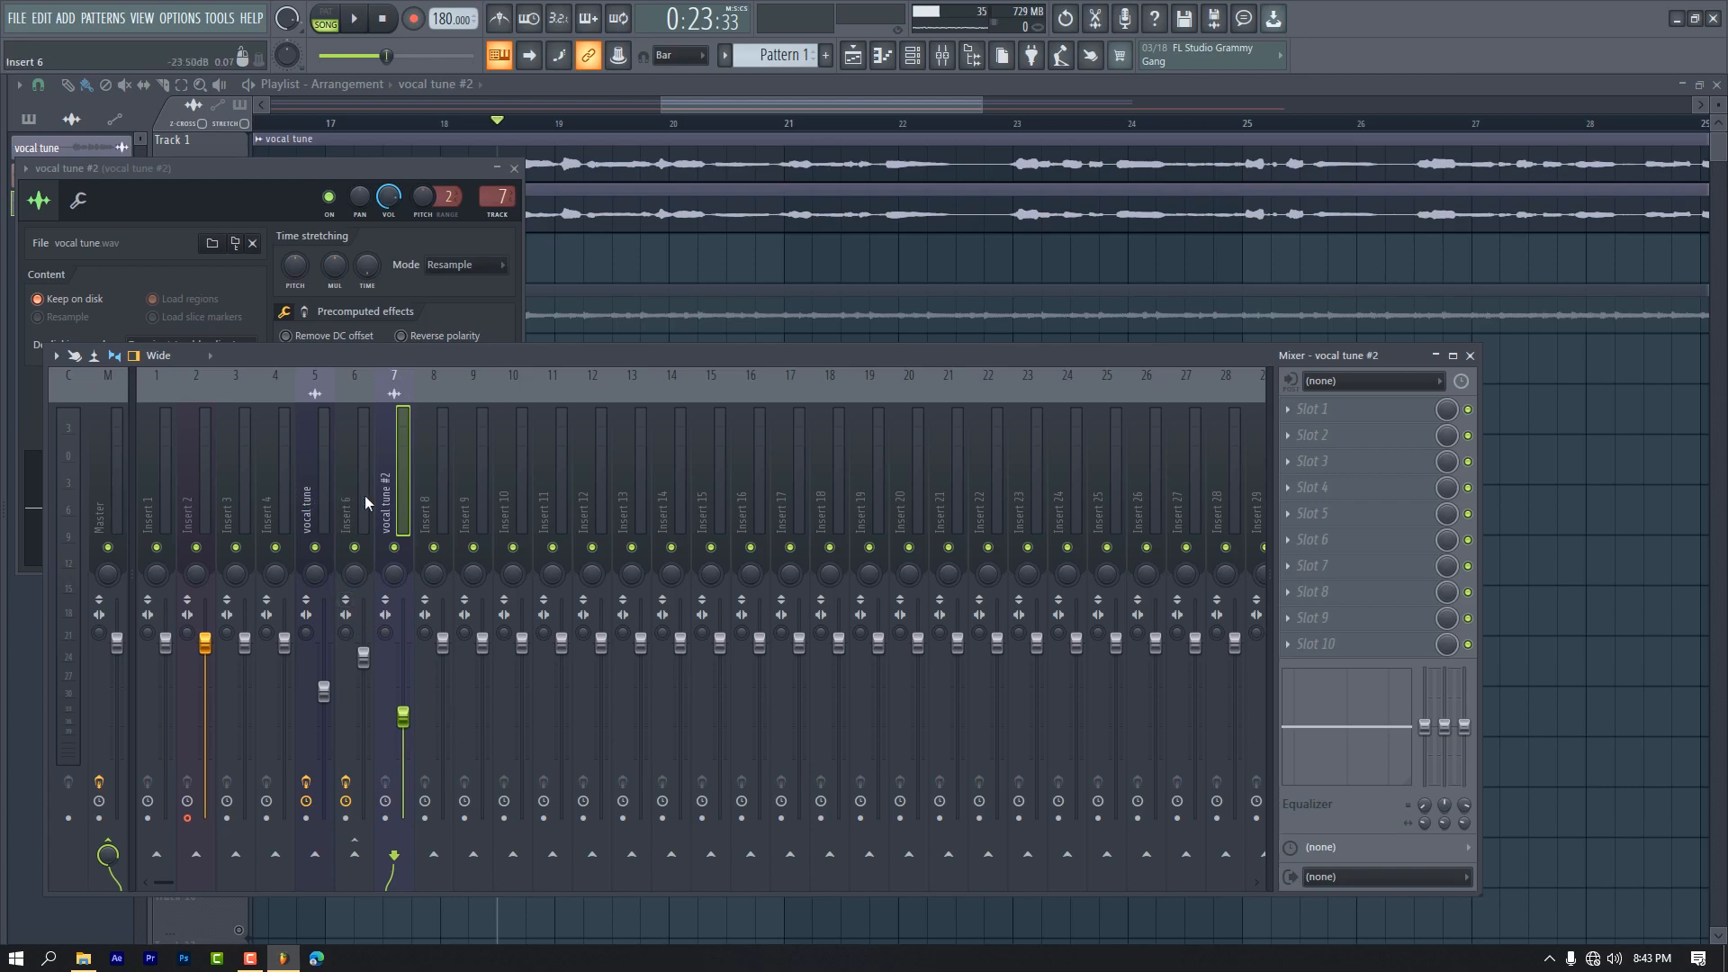
key(space)
drag(403, 716, 403, 731)
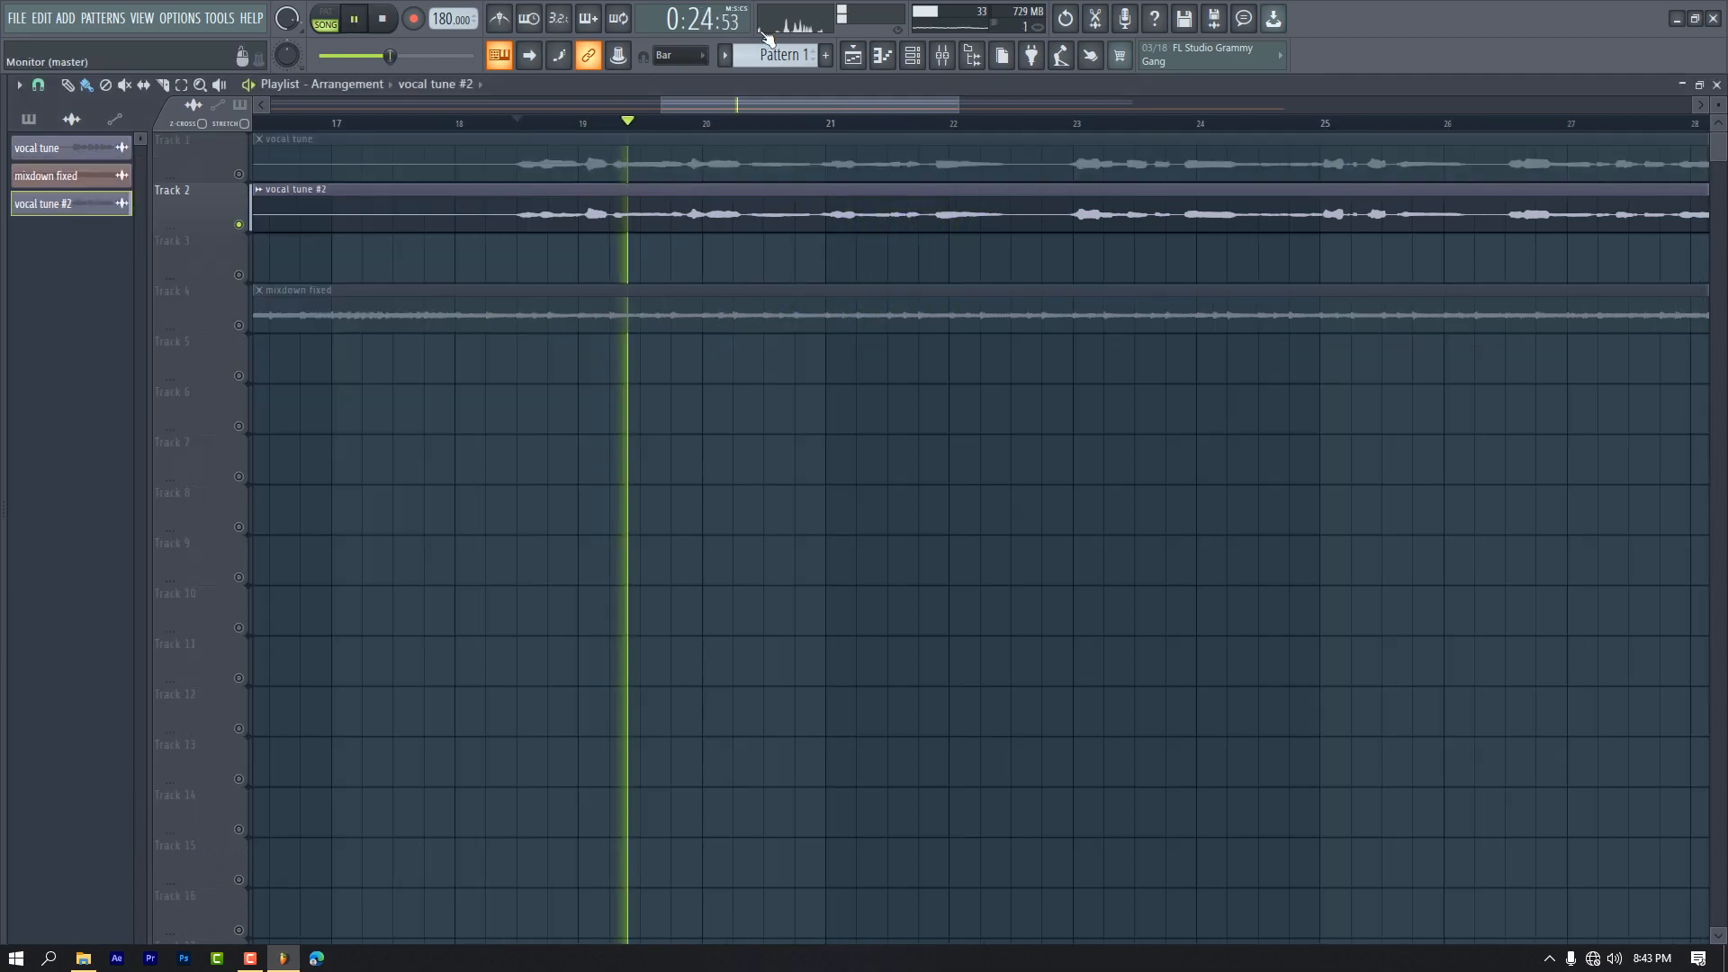
key(space)
Load Fruity parametric EQ 2 into slot 1 of the vocal tune #2 mixer track.
click(942, 54)
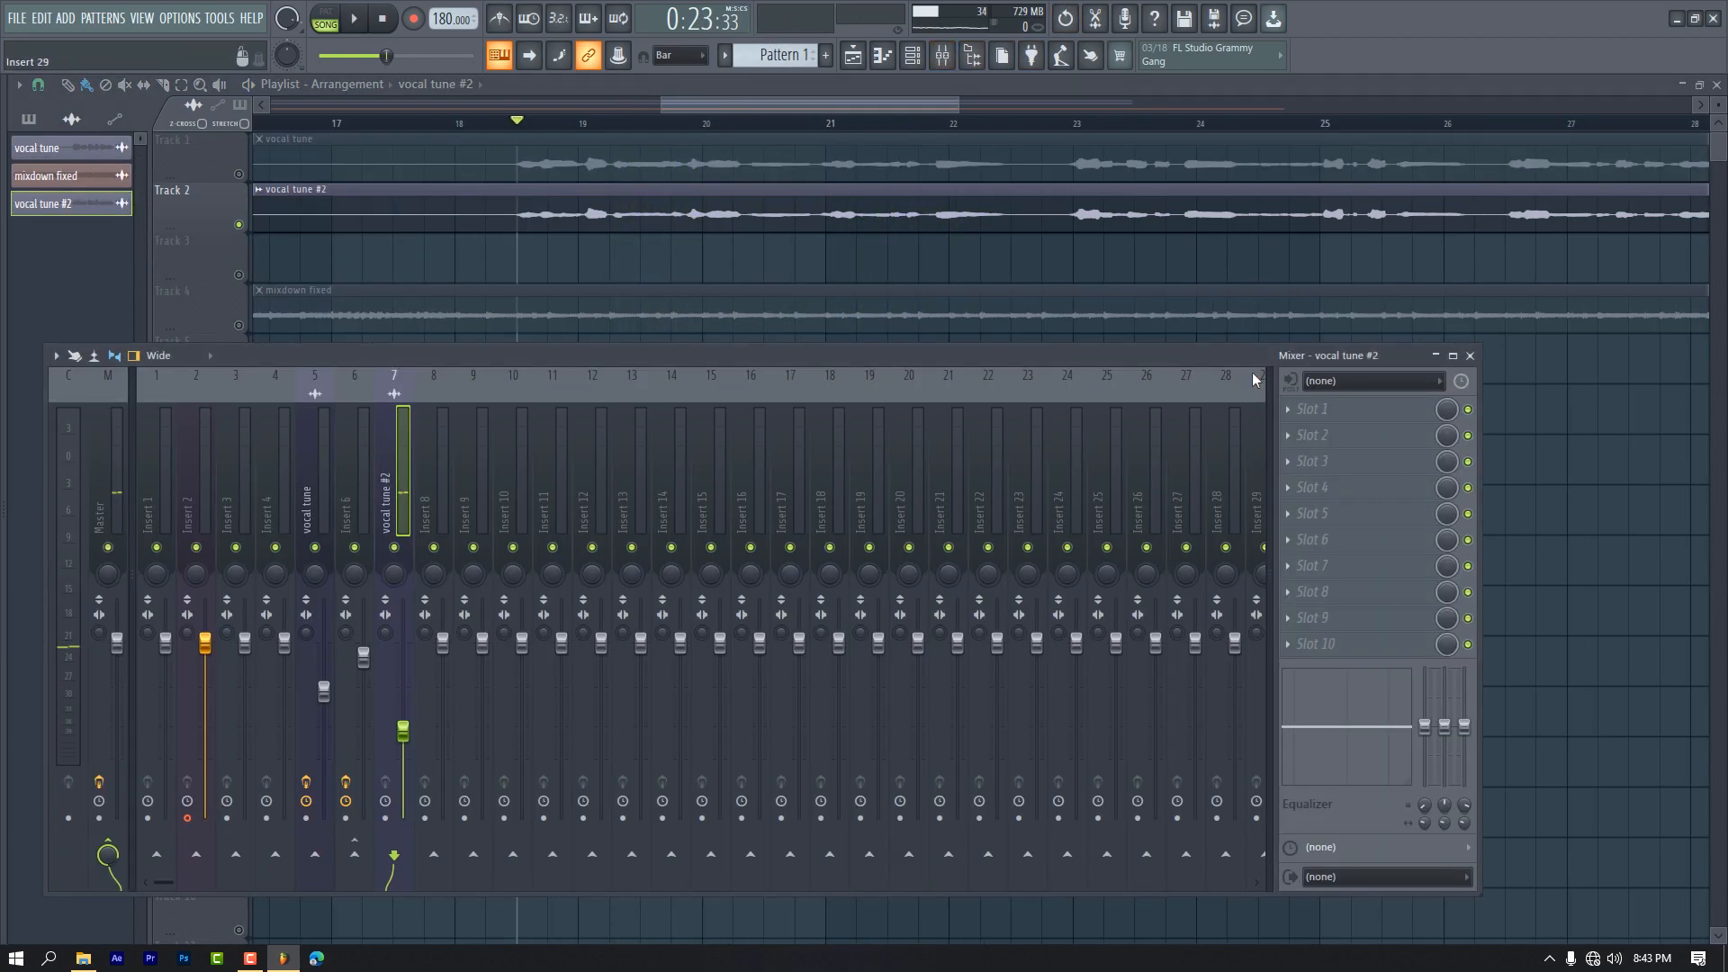
click(1301, 409)
click(692, 636)
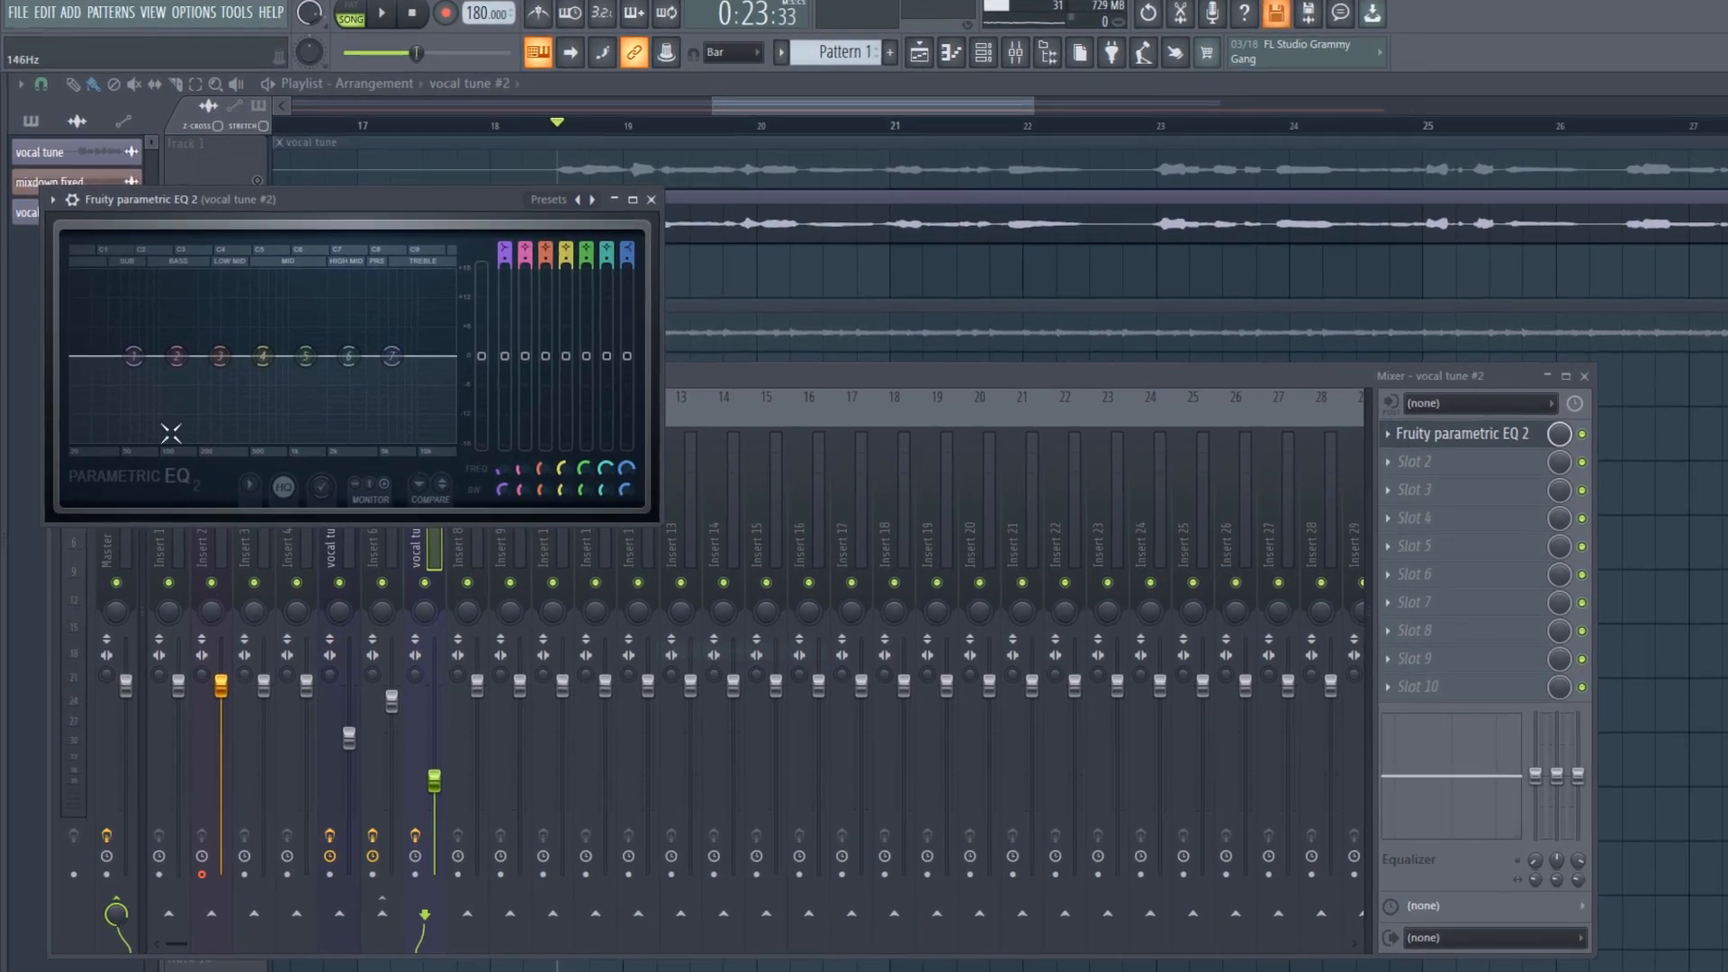
Shape the duplicate vocal's EQ during playback, cutting the lows steeply with band 1 and lowering the highs with band 7.
key(space)
drag(134, 358, 126, 408)
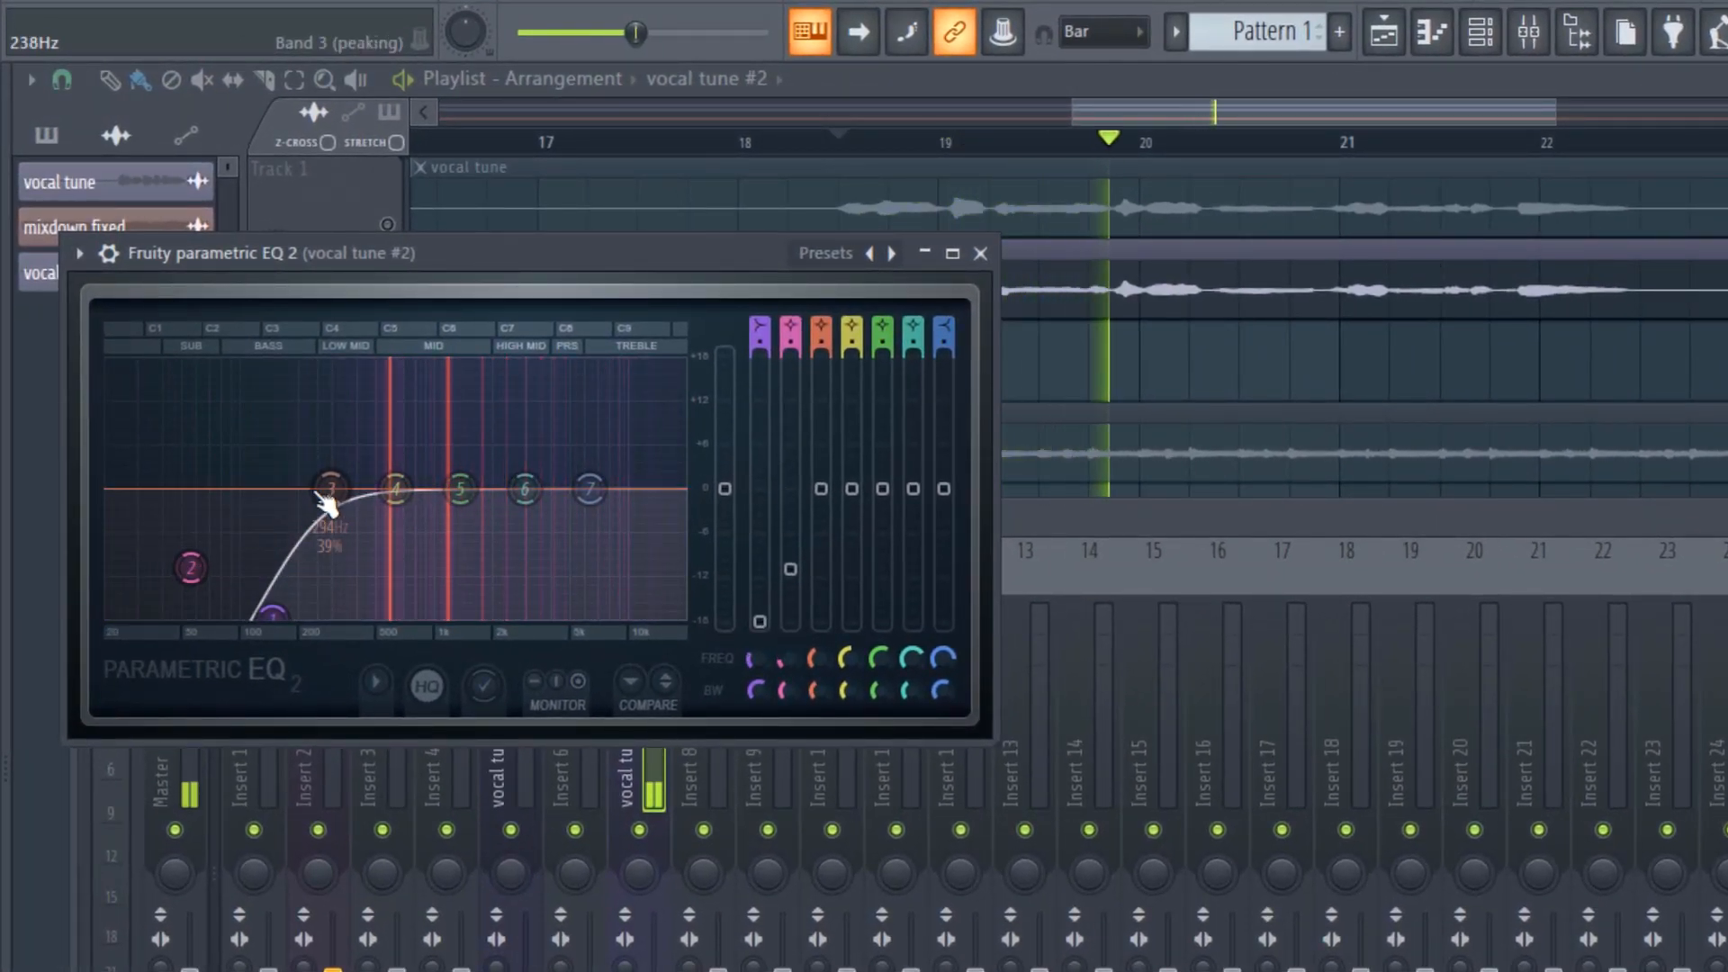
drag(320, 491, 316, 490)
key(space)
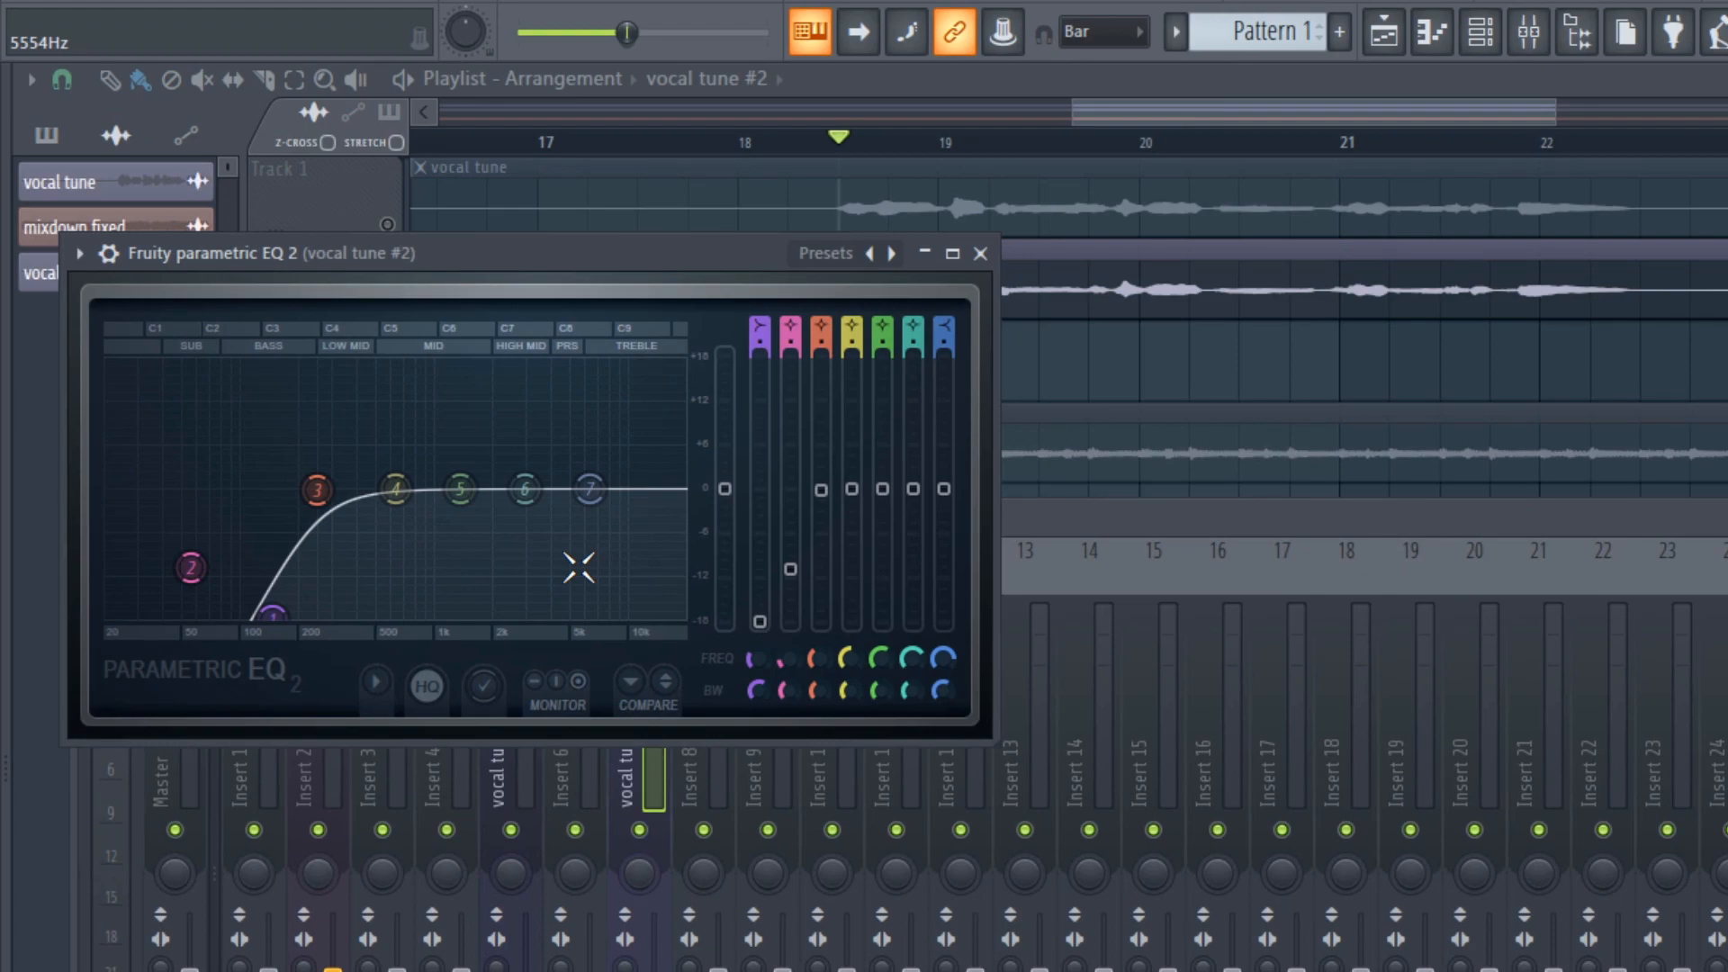
drag(589, 488, 575, 532)
key(space)
Load Fruity Stereo Shaper into slot 2 of vocal tune #2 and adjust its two crossed channel levels and delay.
click(1012, 510)
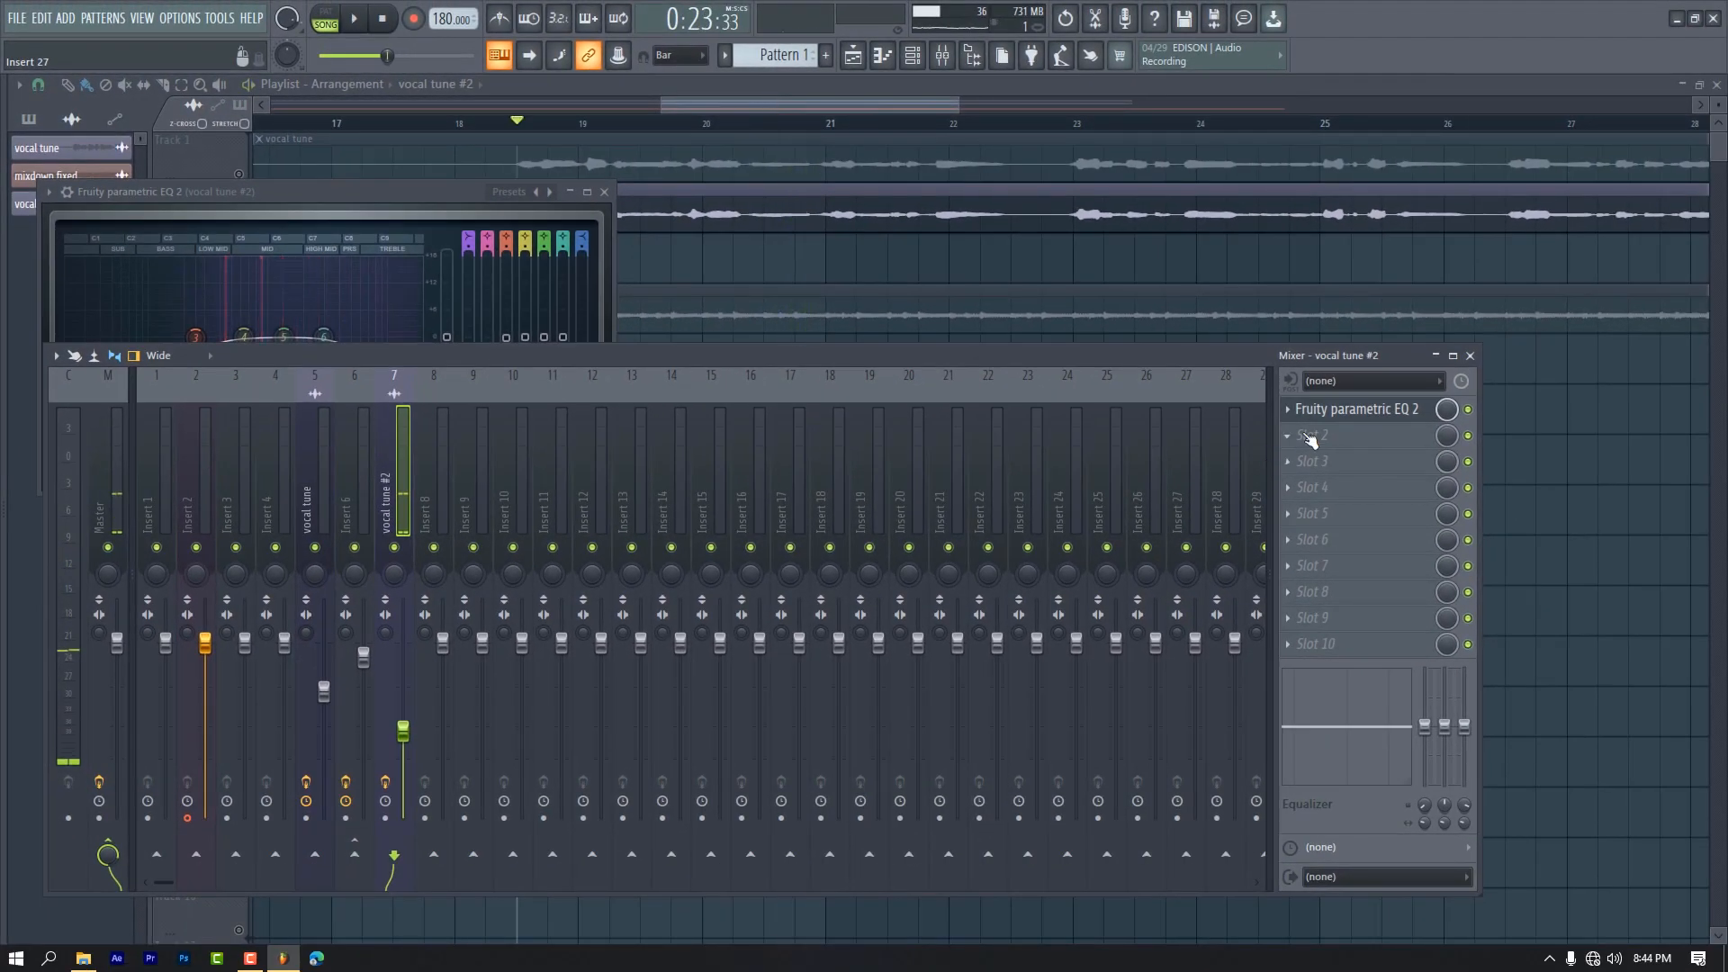
click(1289, 436)
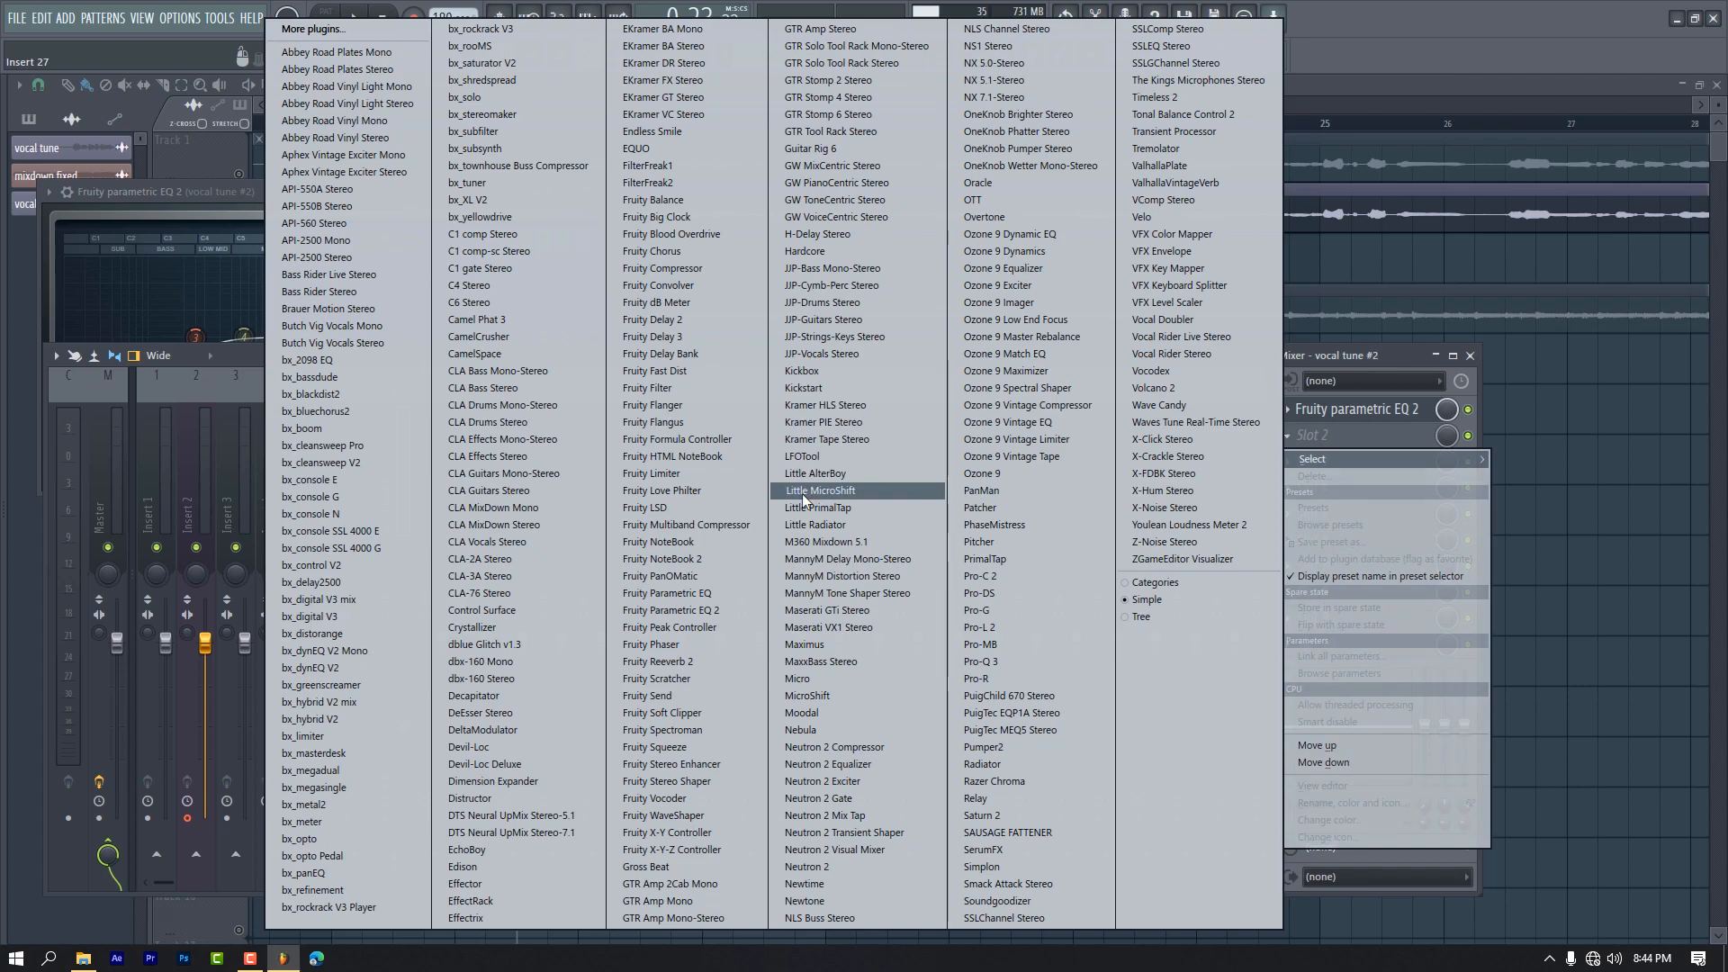
click(677, 781)
drag(160, 165, 796, 258)
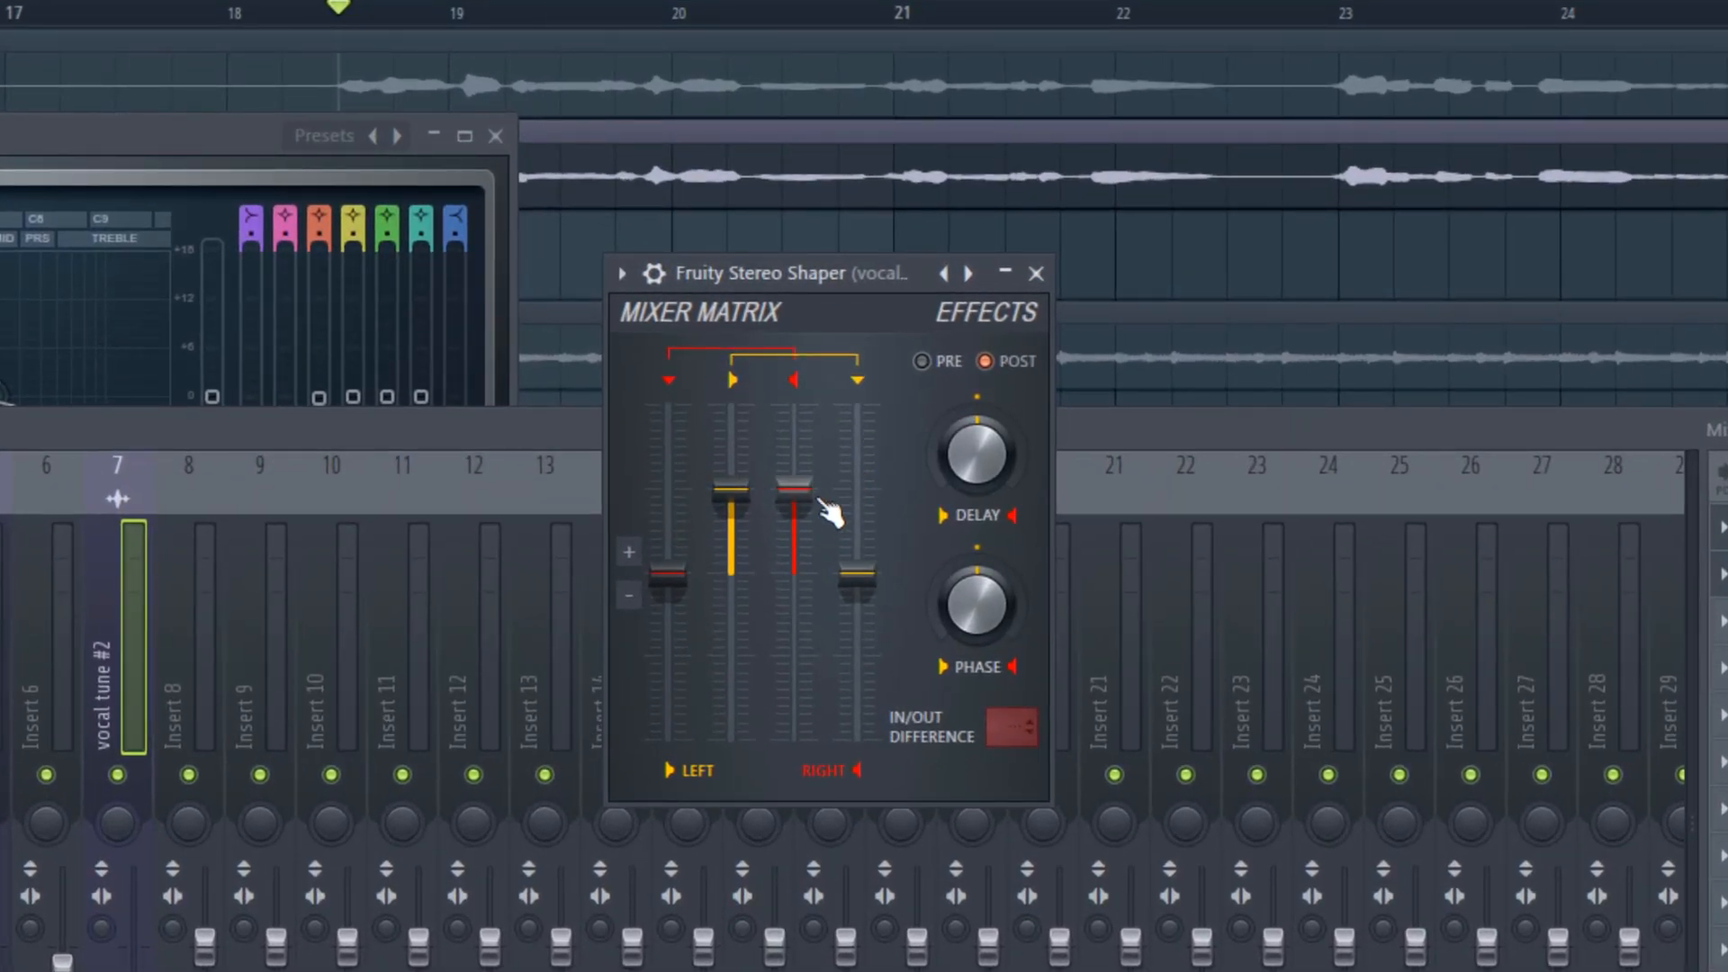
drag(970, 454, 971, 418)
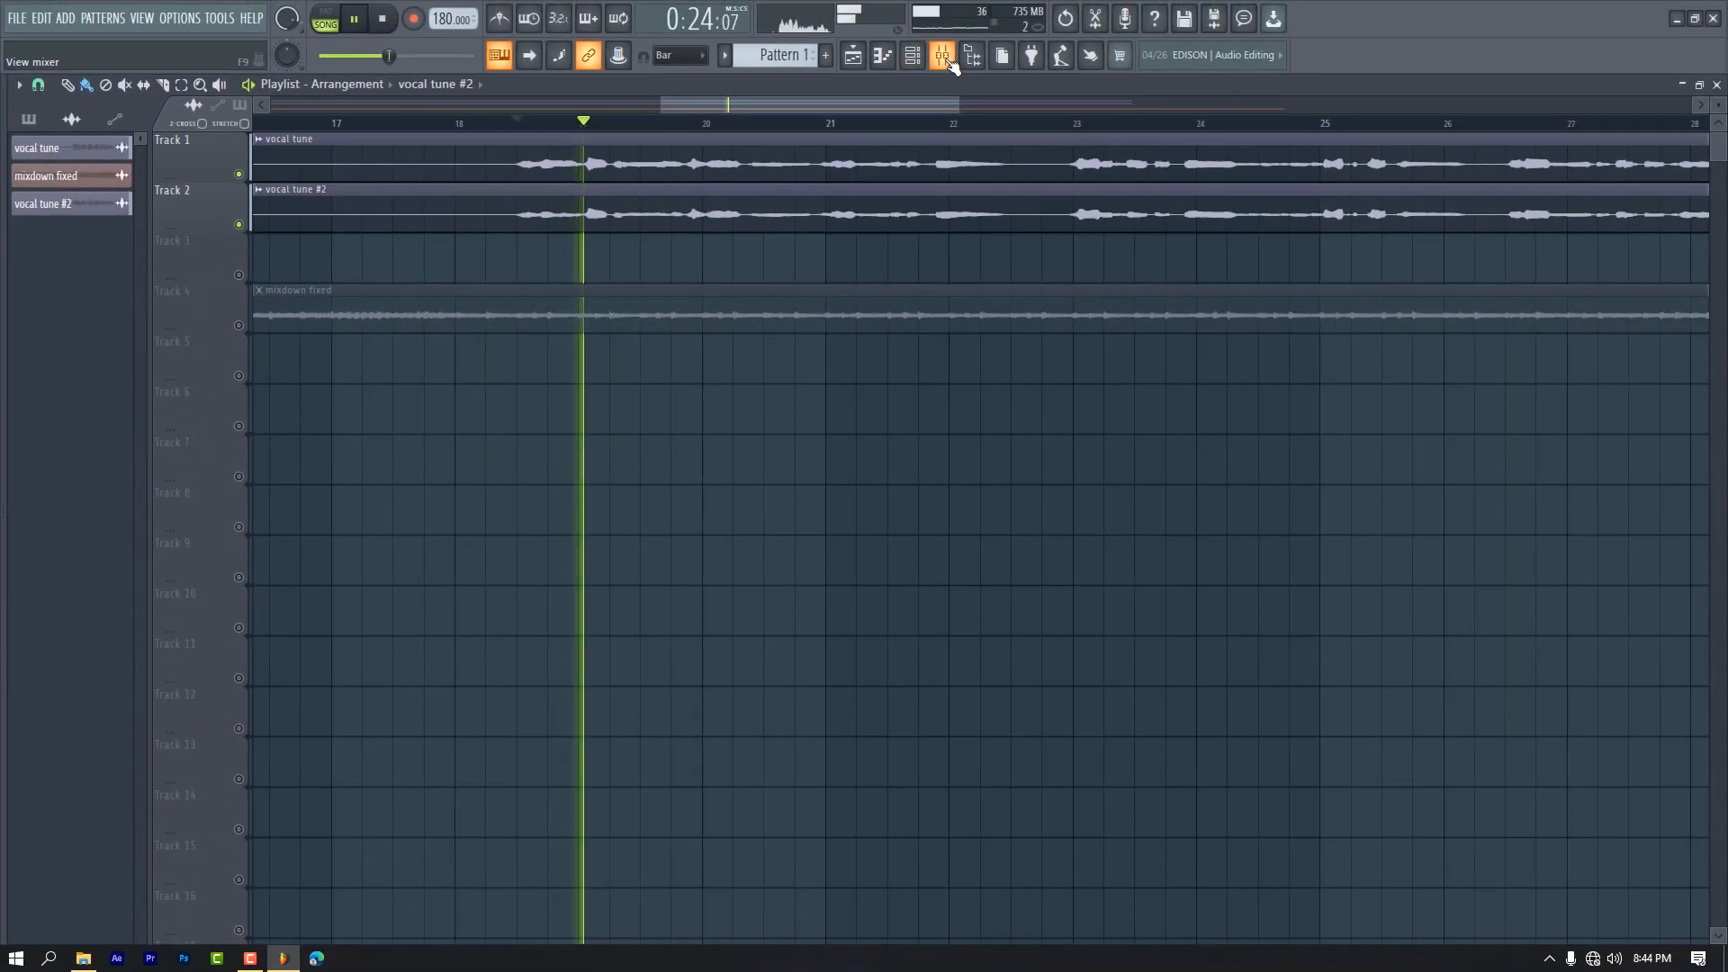
Raise the vocal tune #2 fader slightly while playing both vocals.
key(F9)
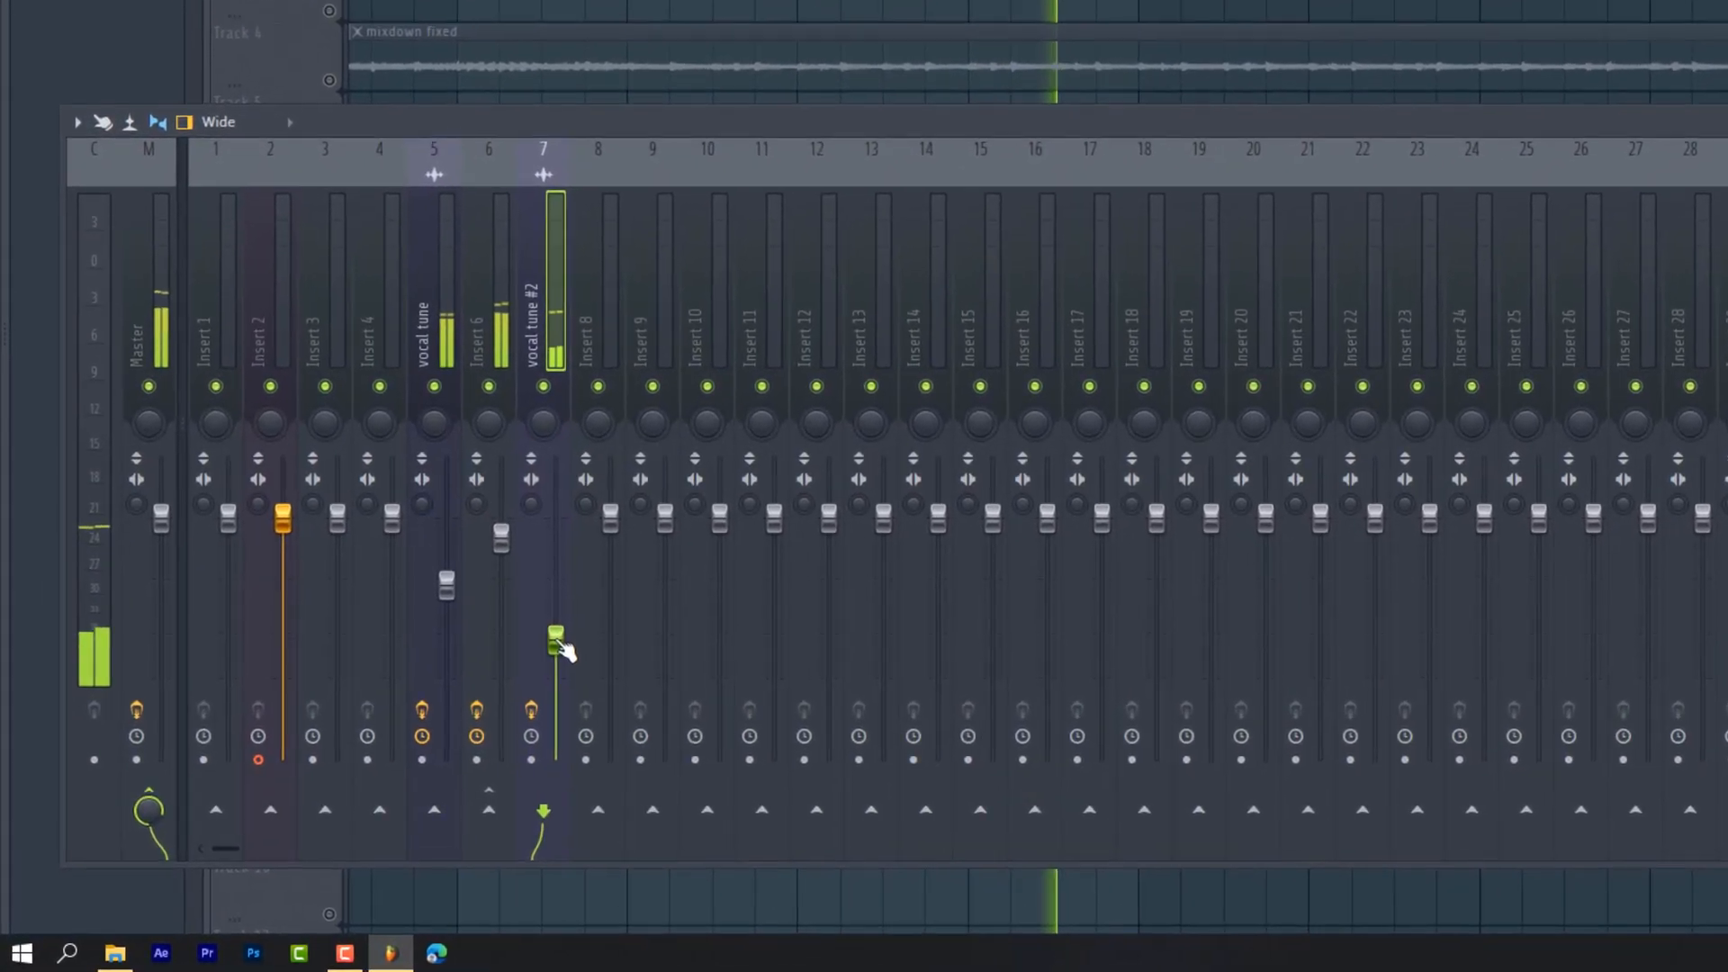
drag(438, 711, 439, 702)
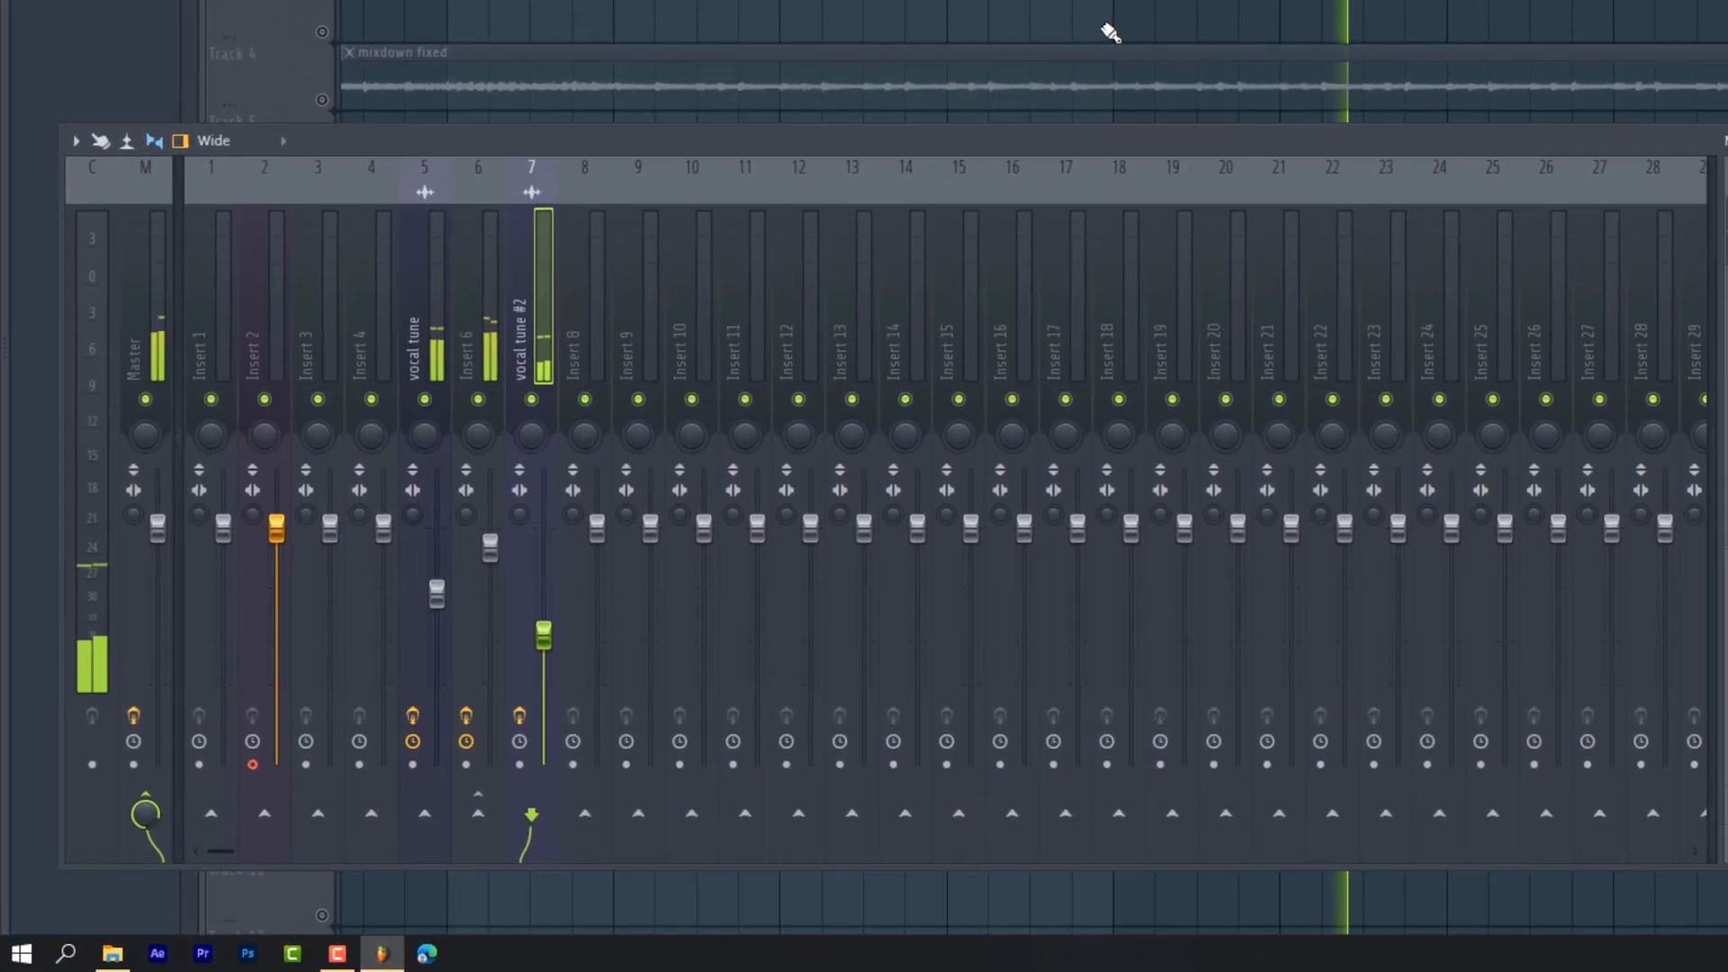
key(space)
Load API-2500 Stereo into slot 3 of vocal tune #2, apply the Backing Vox preset and check it during playback.
click(1368, 436)
mouse_move(1391, 458)
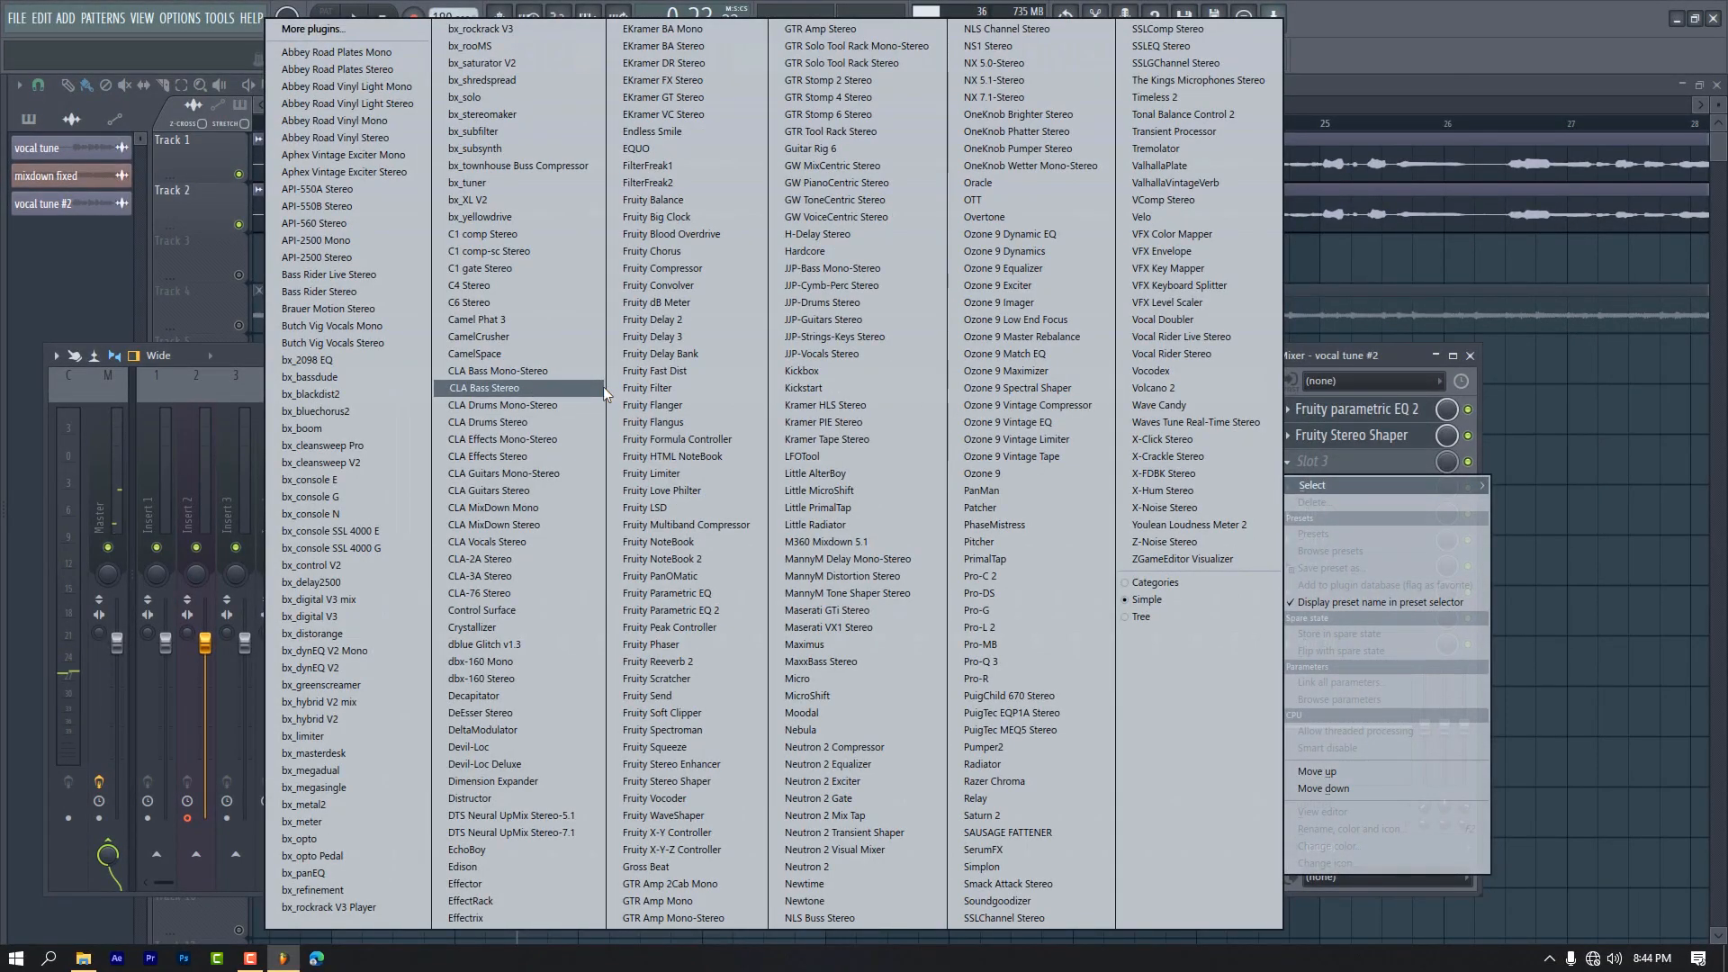
click(357, 257)
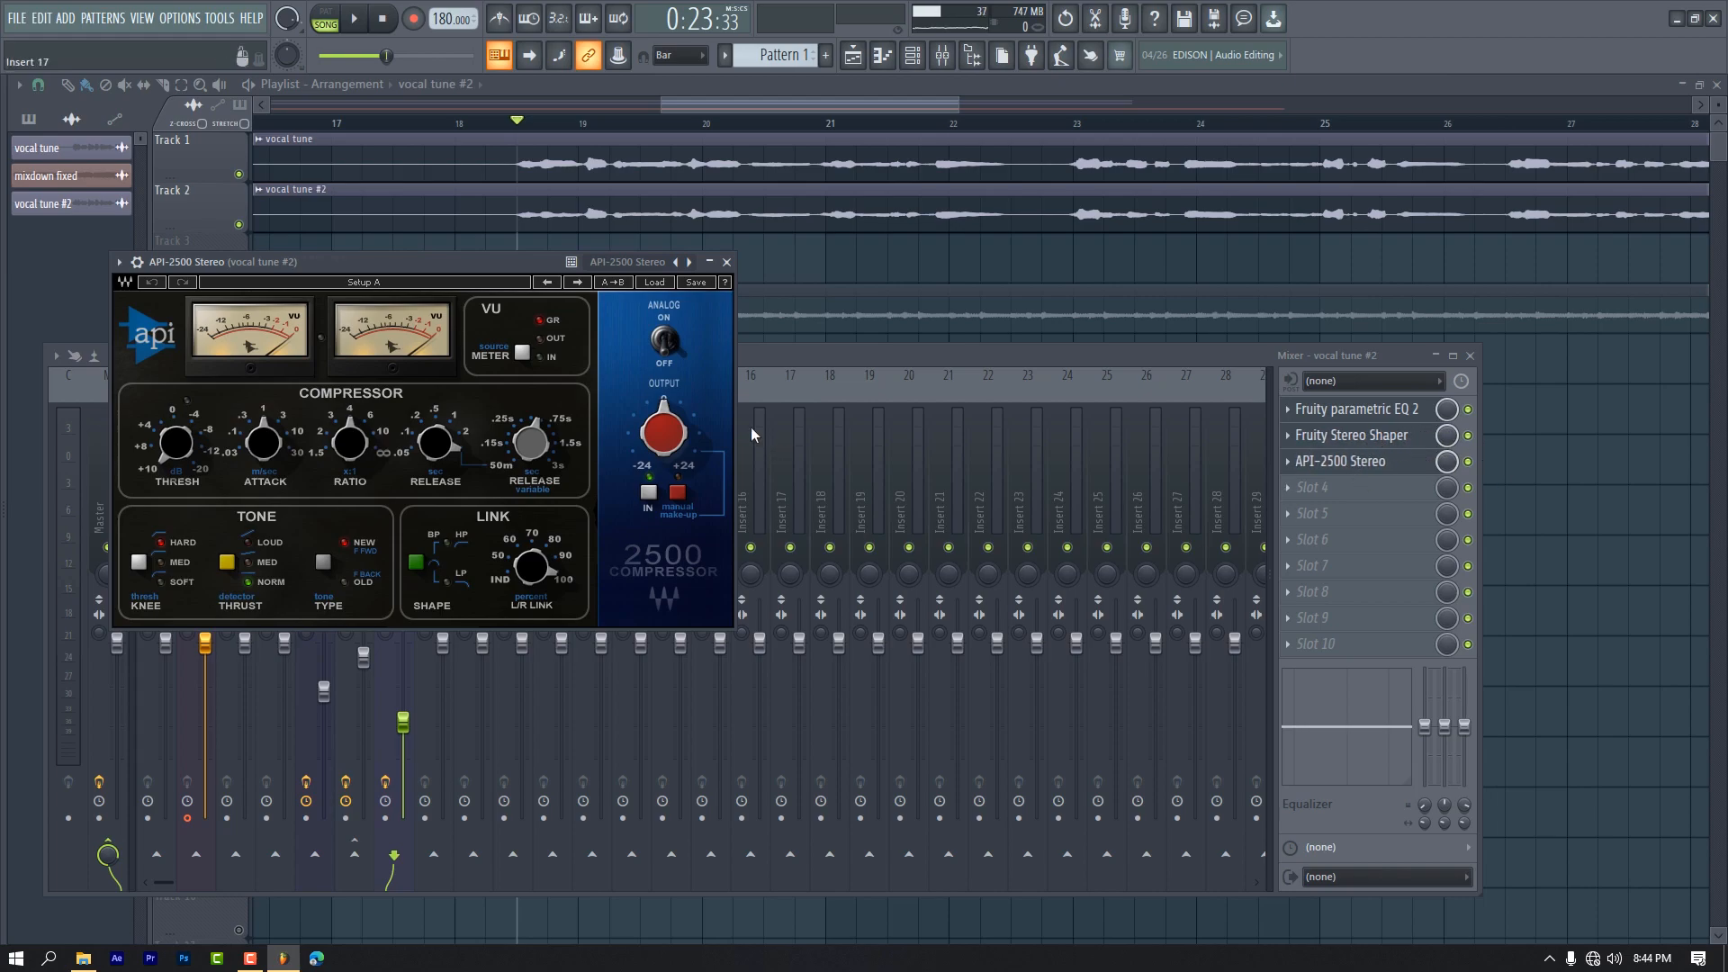
key(space)
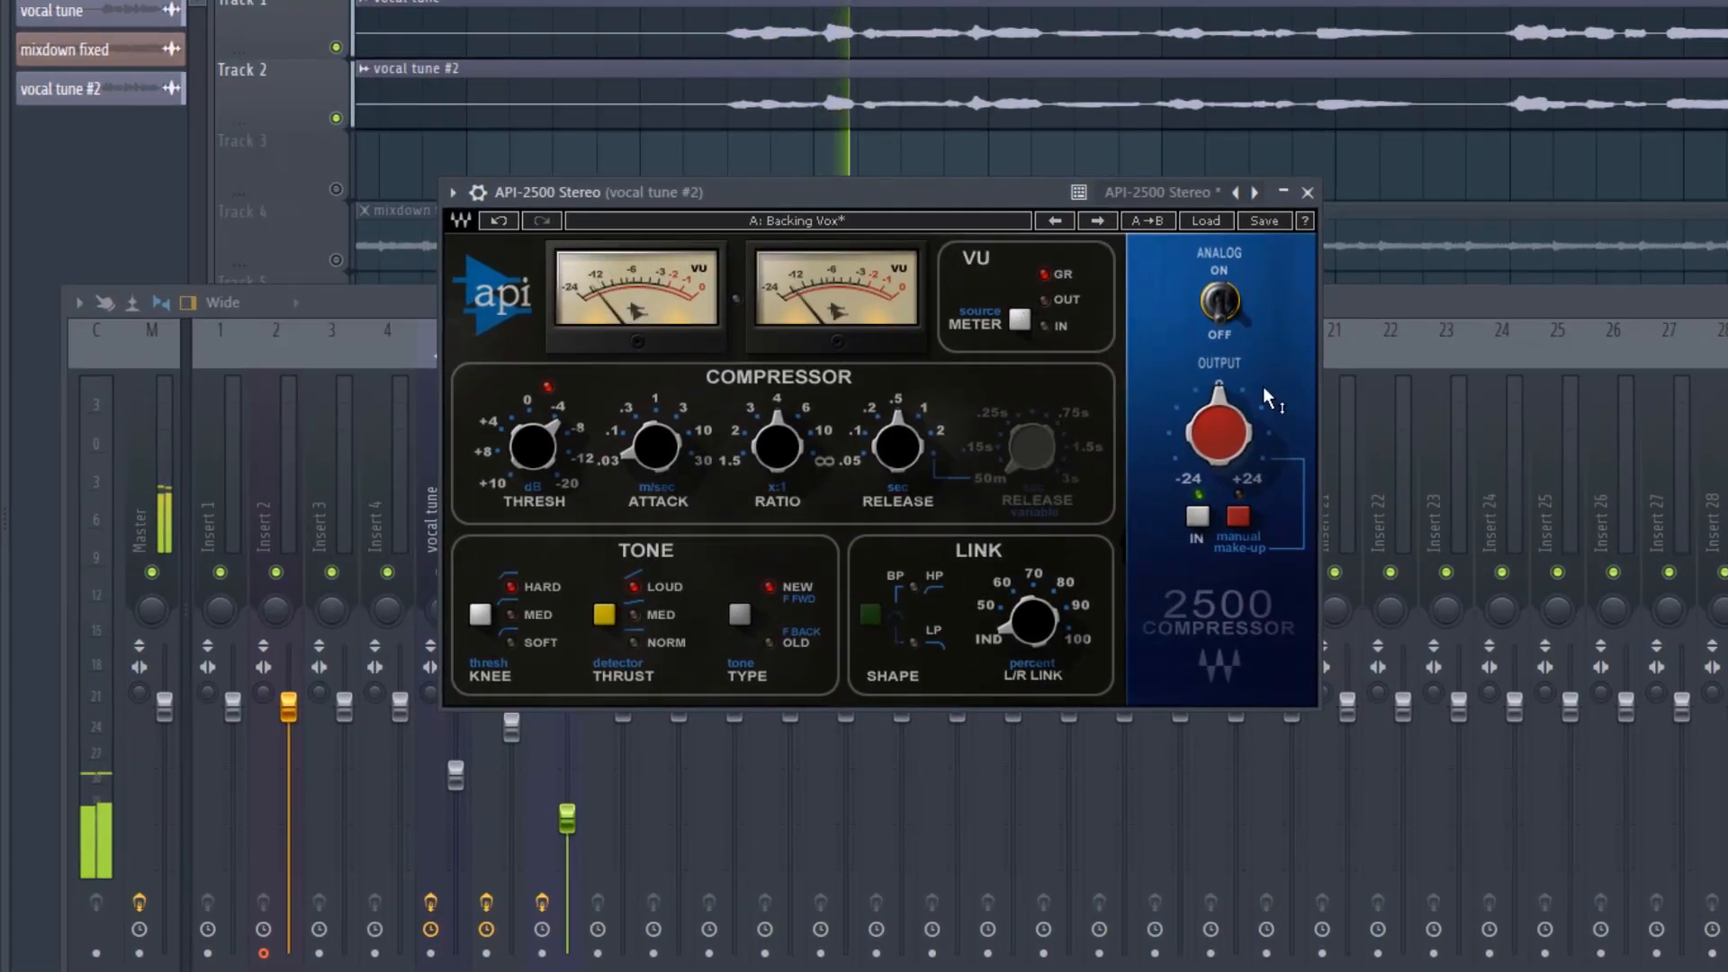
mouse_move(1219, 433)
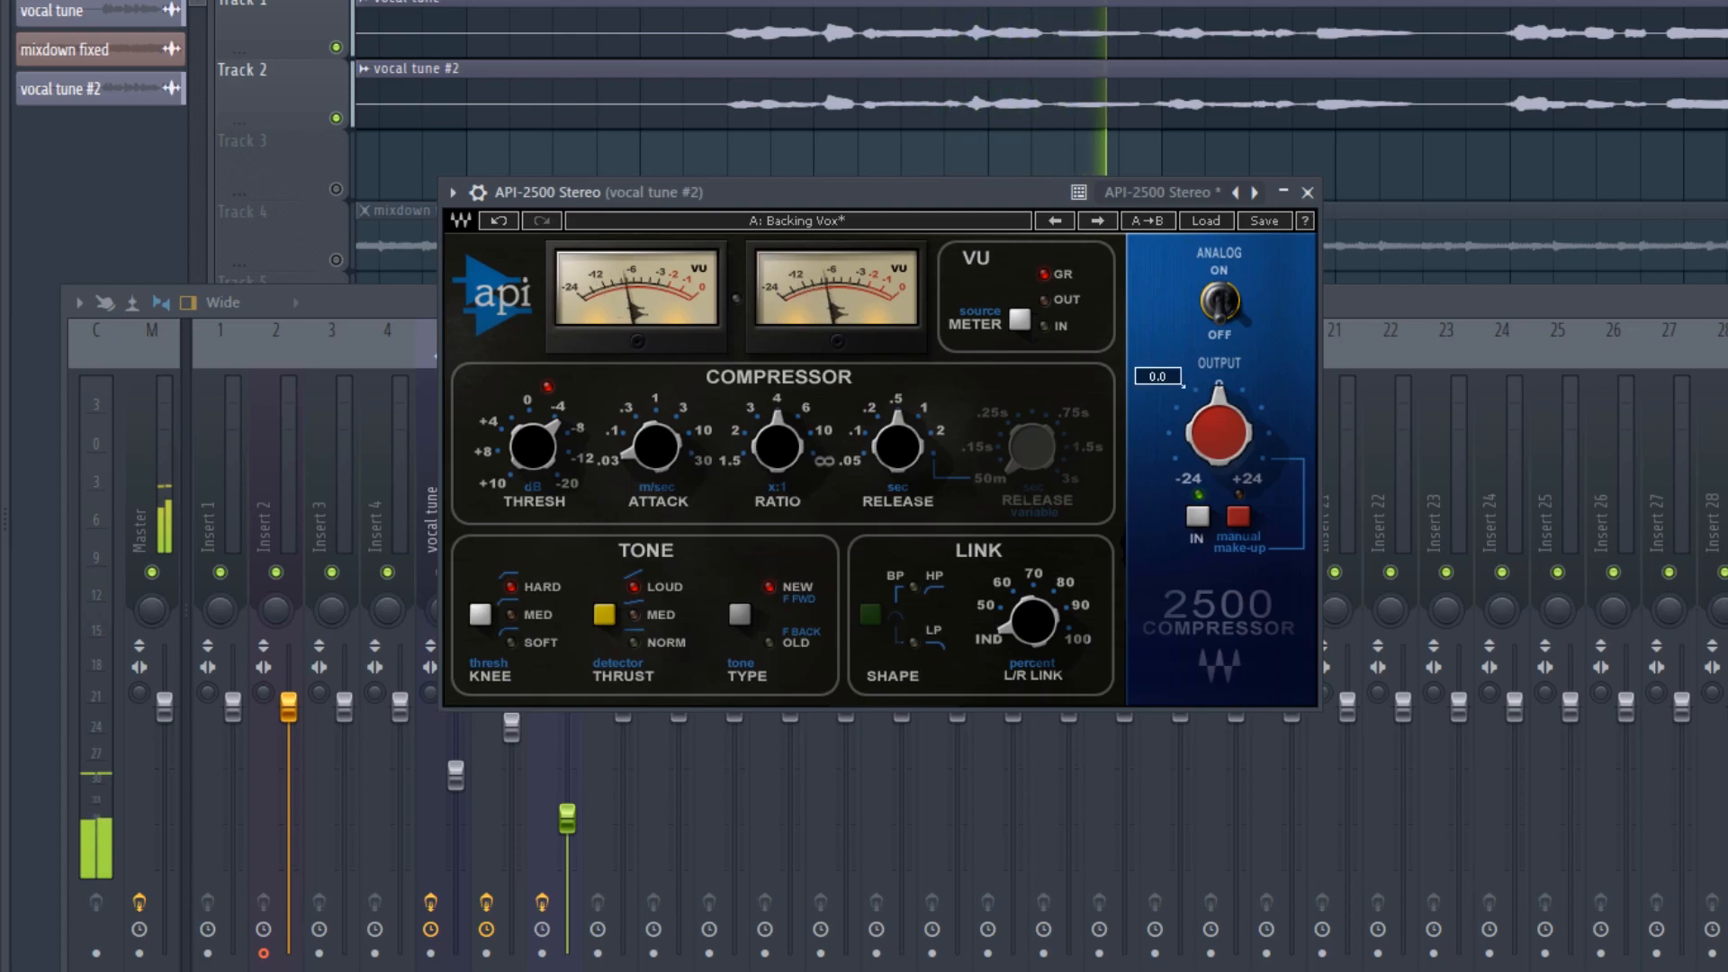
Raise the vocal tune #2 fader a little more to balance it after the compression.
click(1554, 310)
key(space)
drag(569, 754, 569, 740)
key(space)
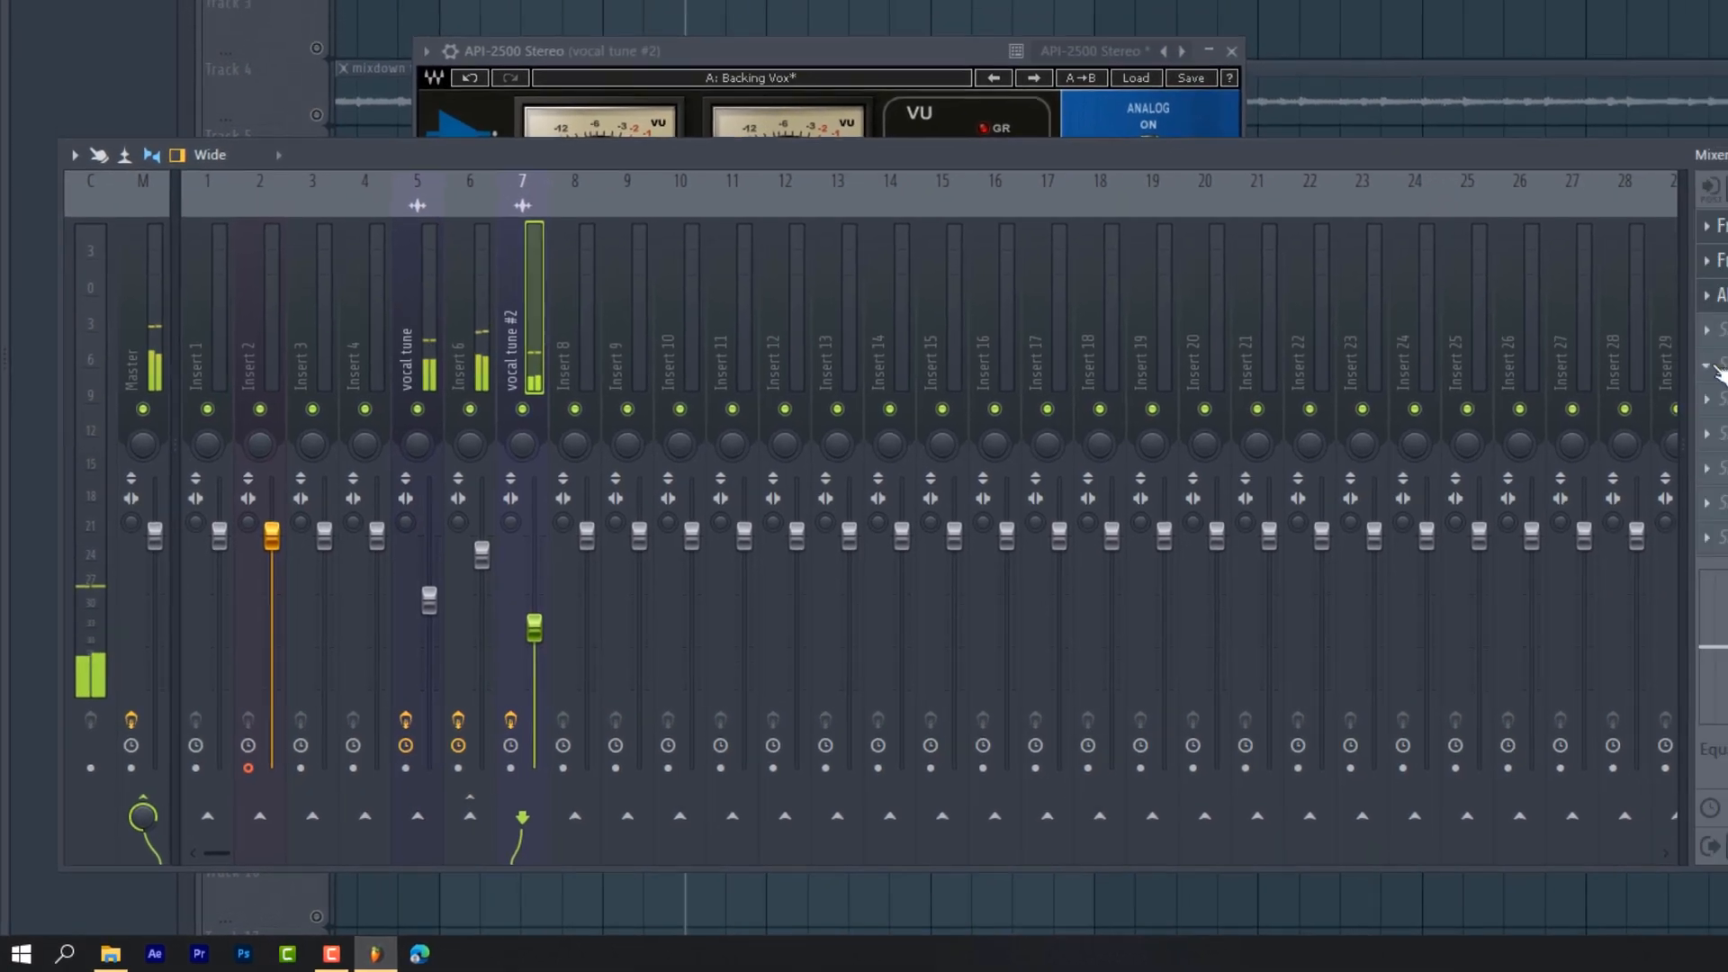
Load ValhallaPlate into slot 5 of vocal tune #2 and set its mix to 19.6 %.
click(1319, 513)
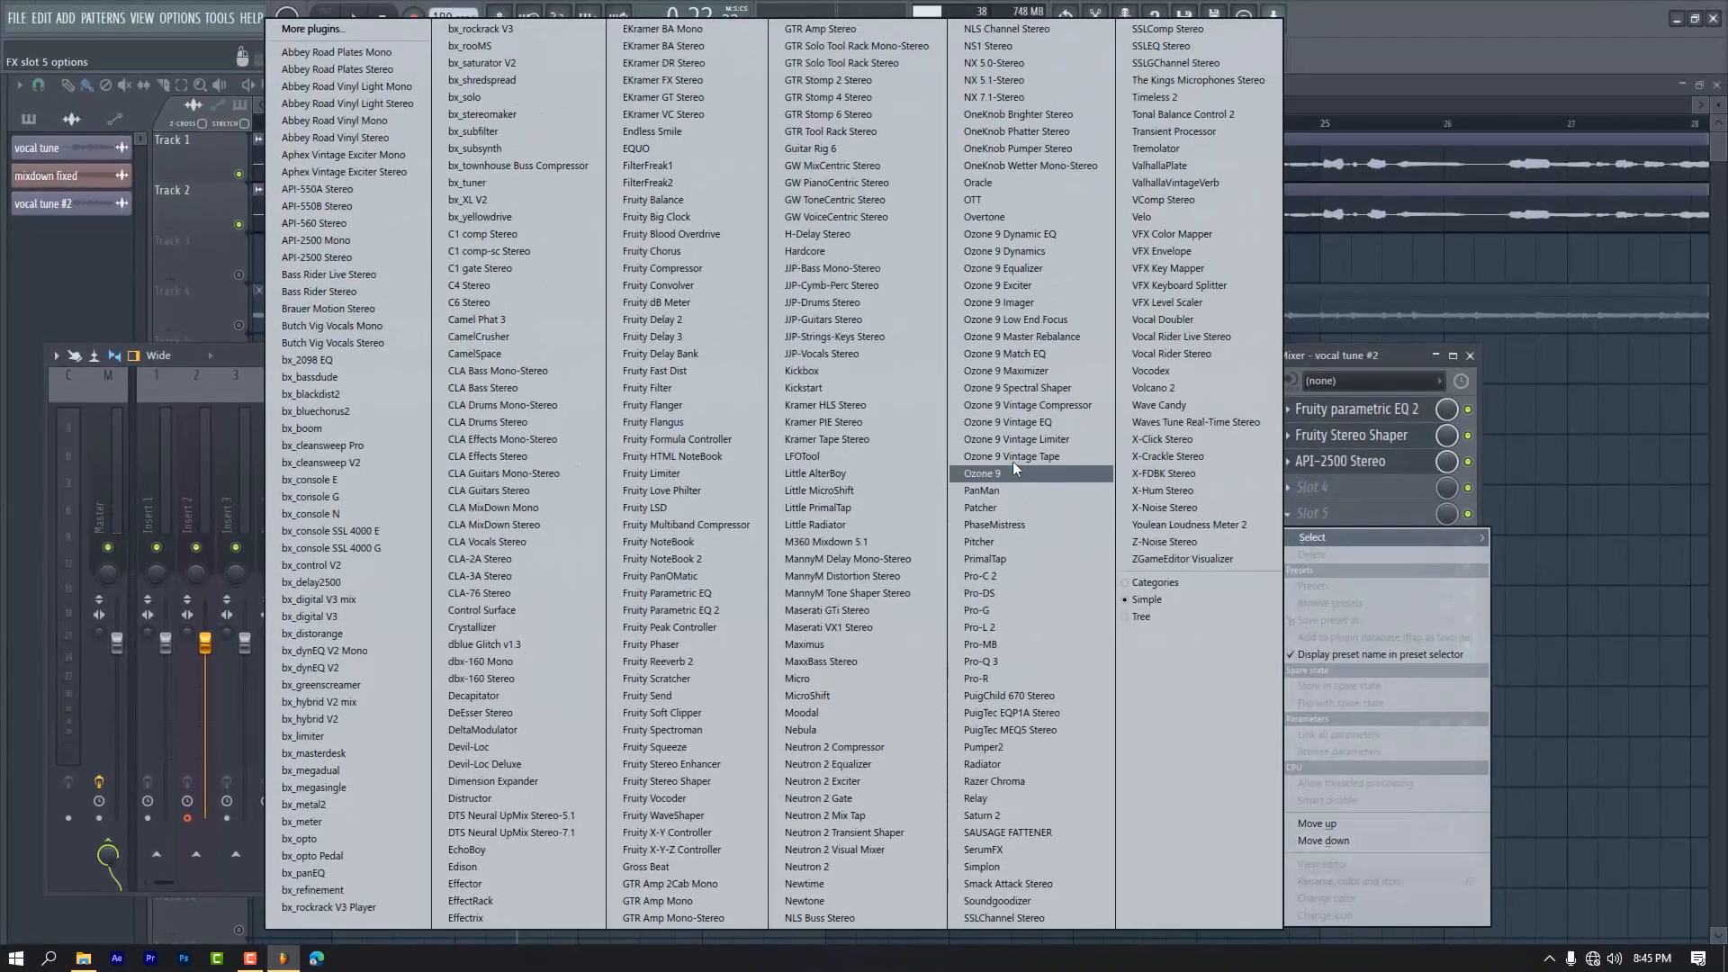
click(1161, 165)
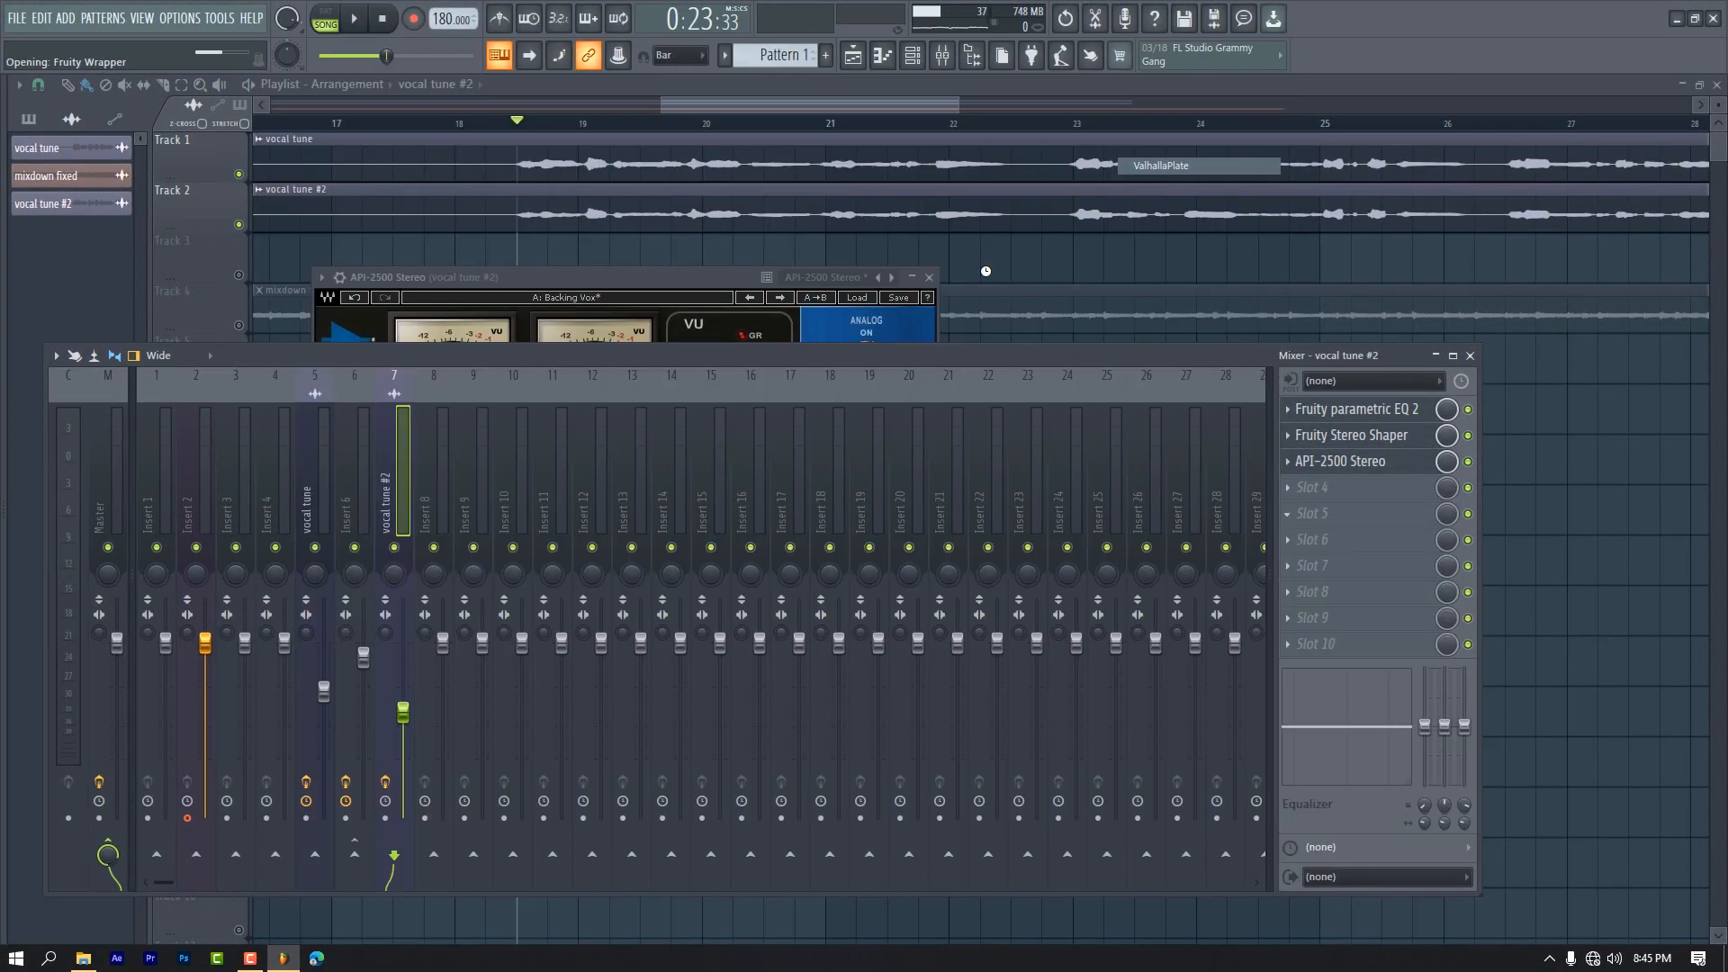
drag(162, 387, 180, 464)
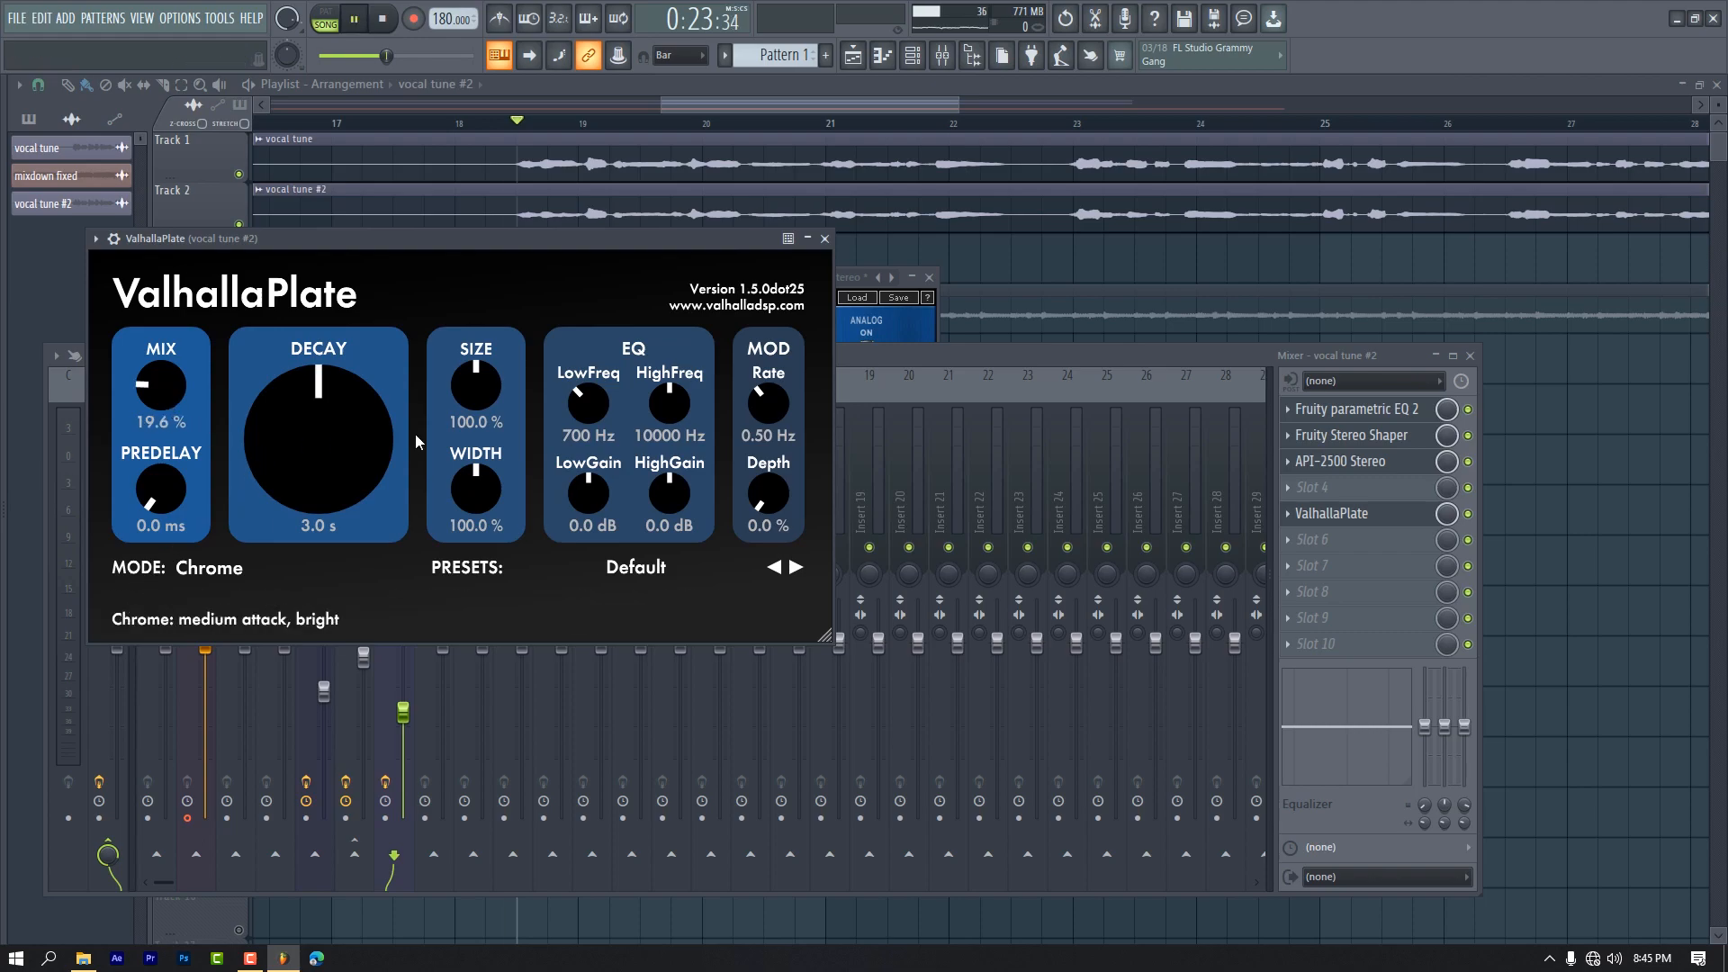
key(space)
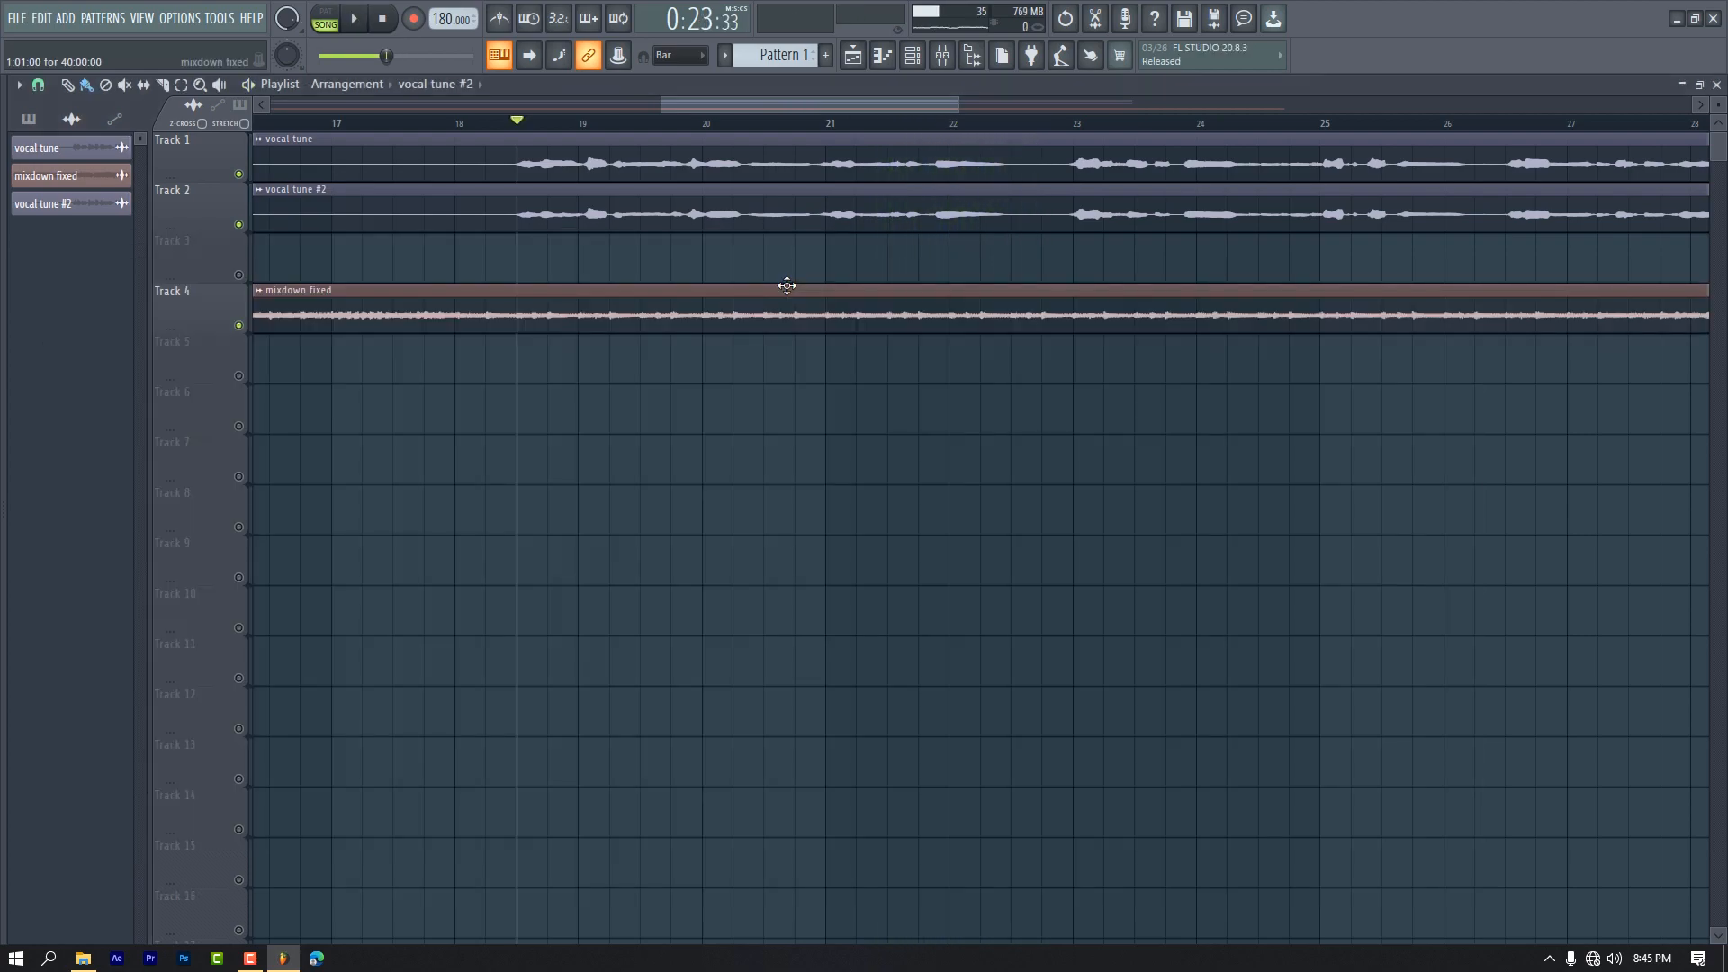
Check the duplicate vocal's level in the mixer while it plays with the instrumental.
click(942, 56)
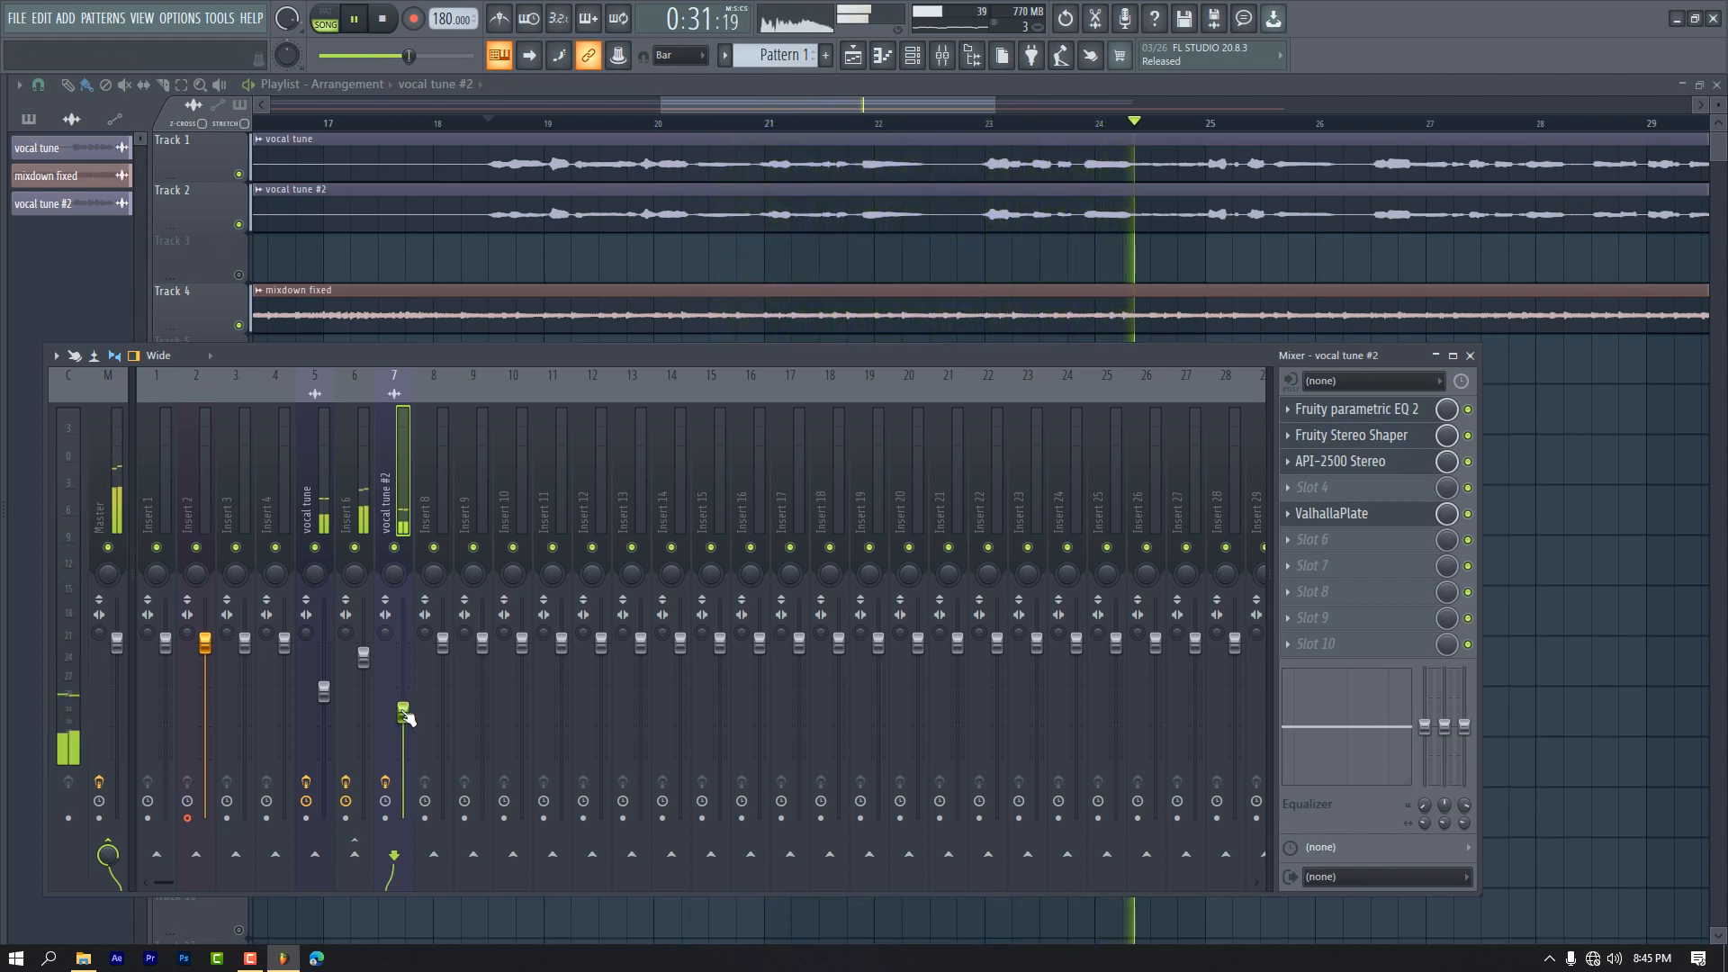
key(space)
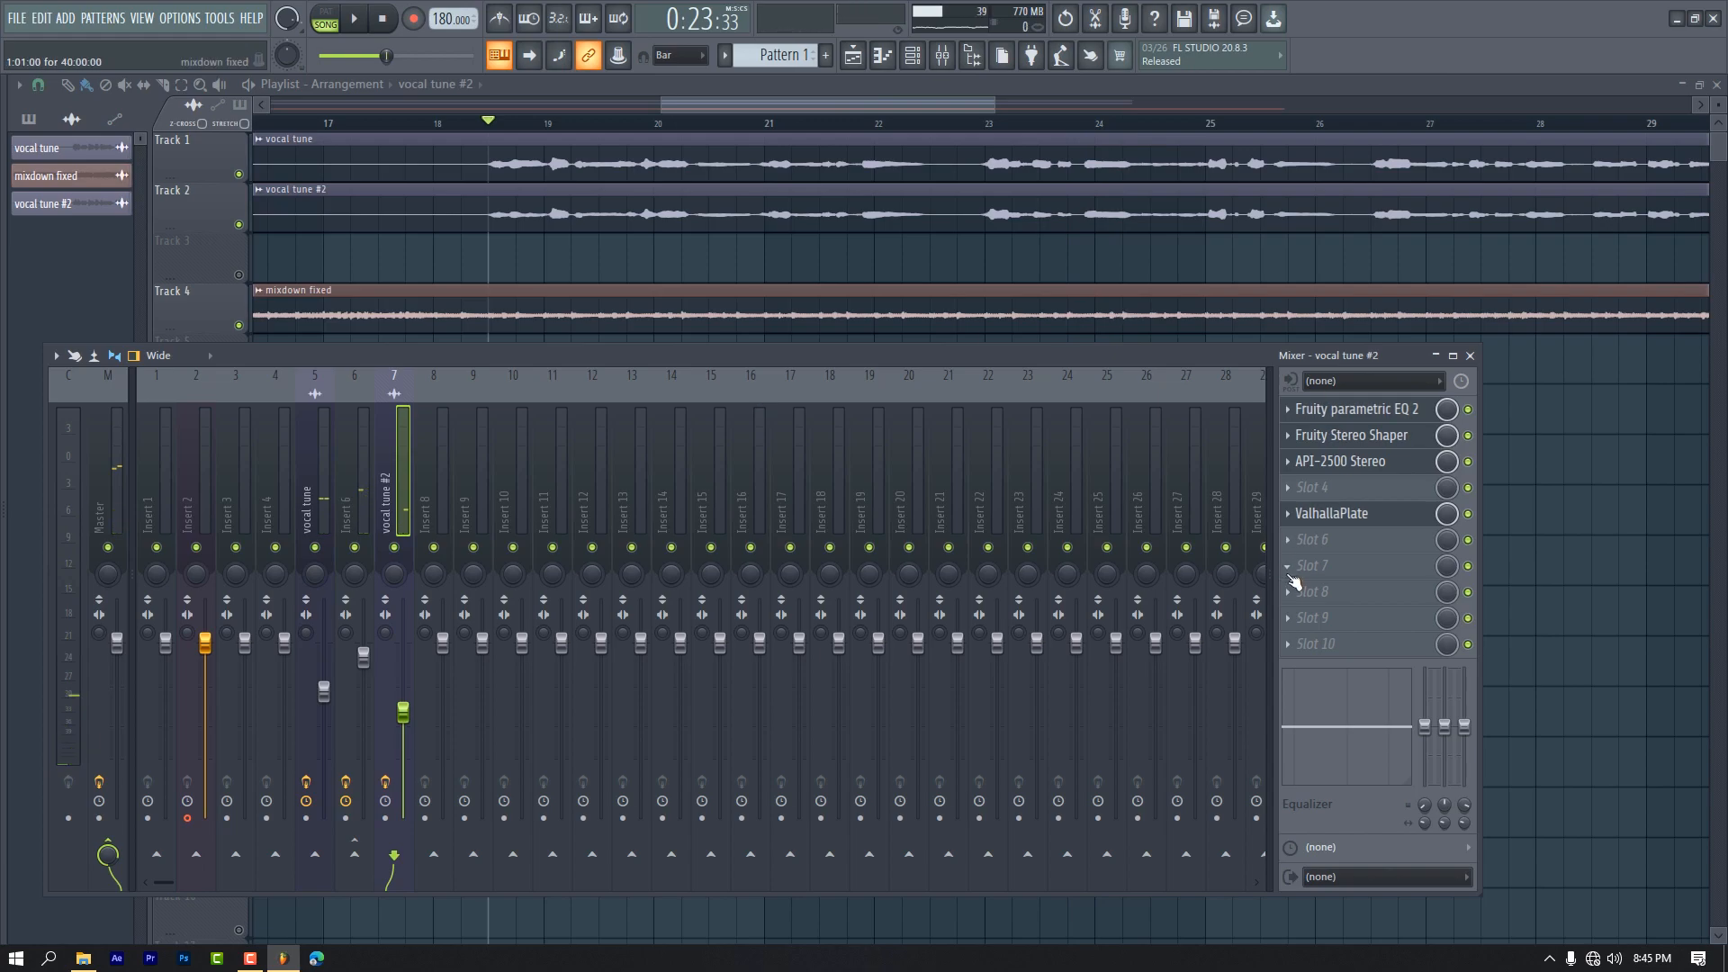
Load Fruity Balance into slot 7 of vocal tune #2 and create its volume automation clip on an unmuted Track 3.
click(1309, 590)
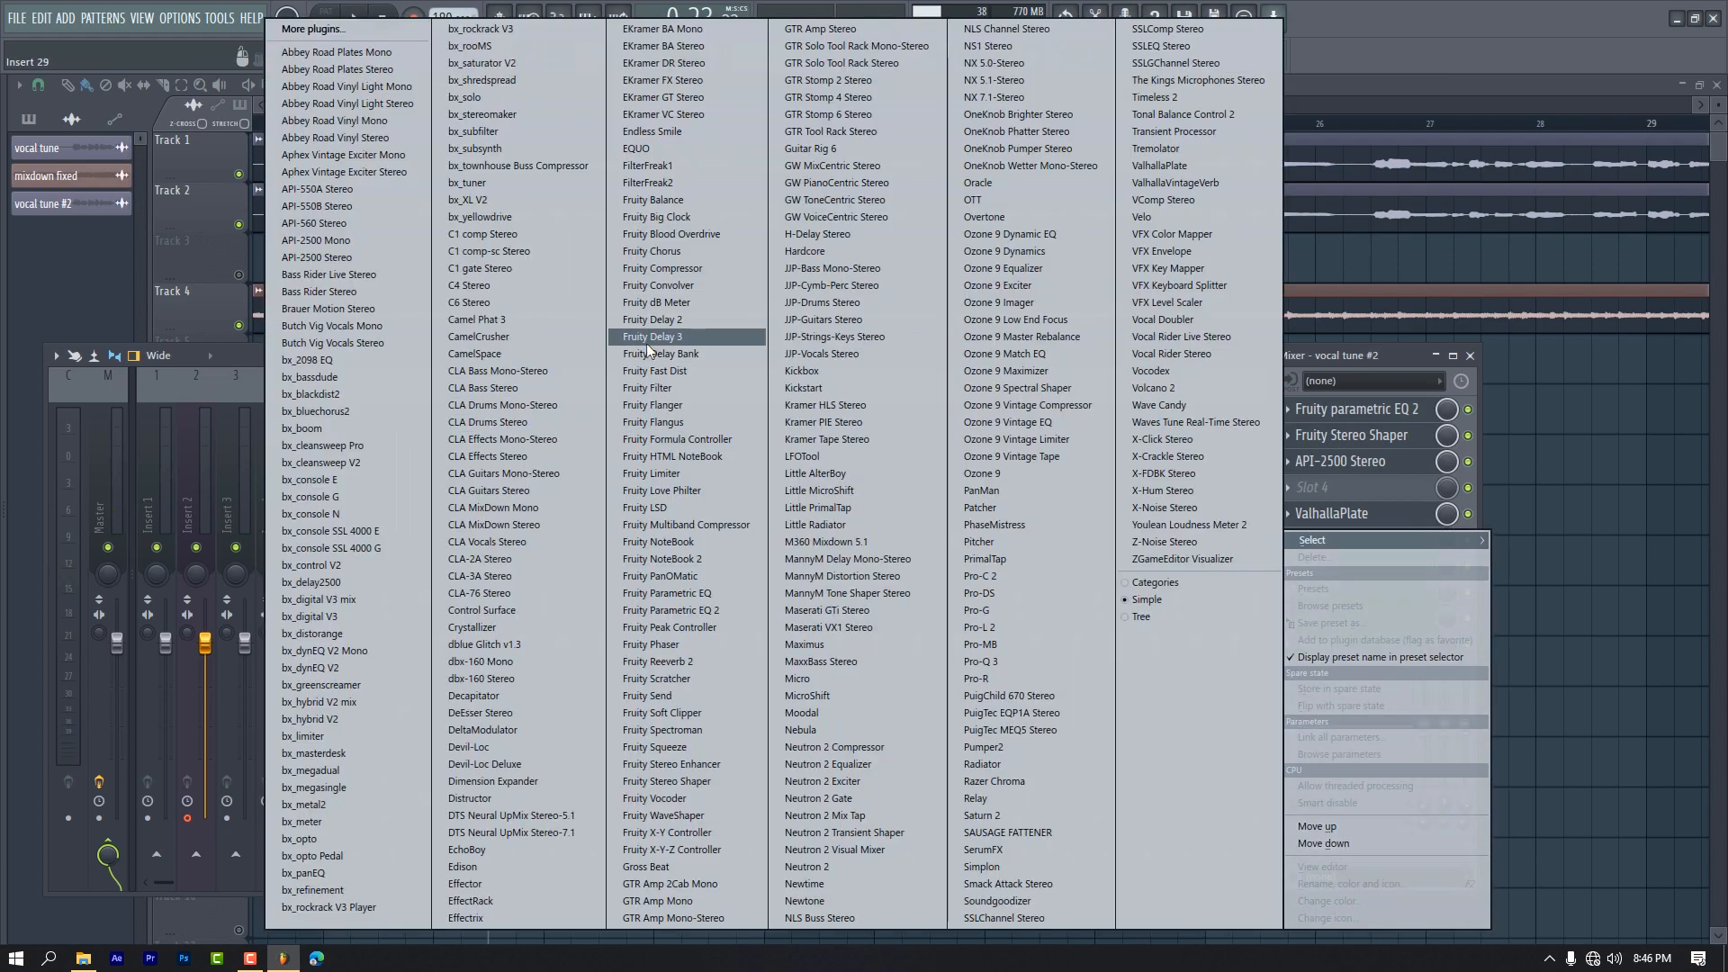
click(649, 200)
right_click(316, 391)
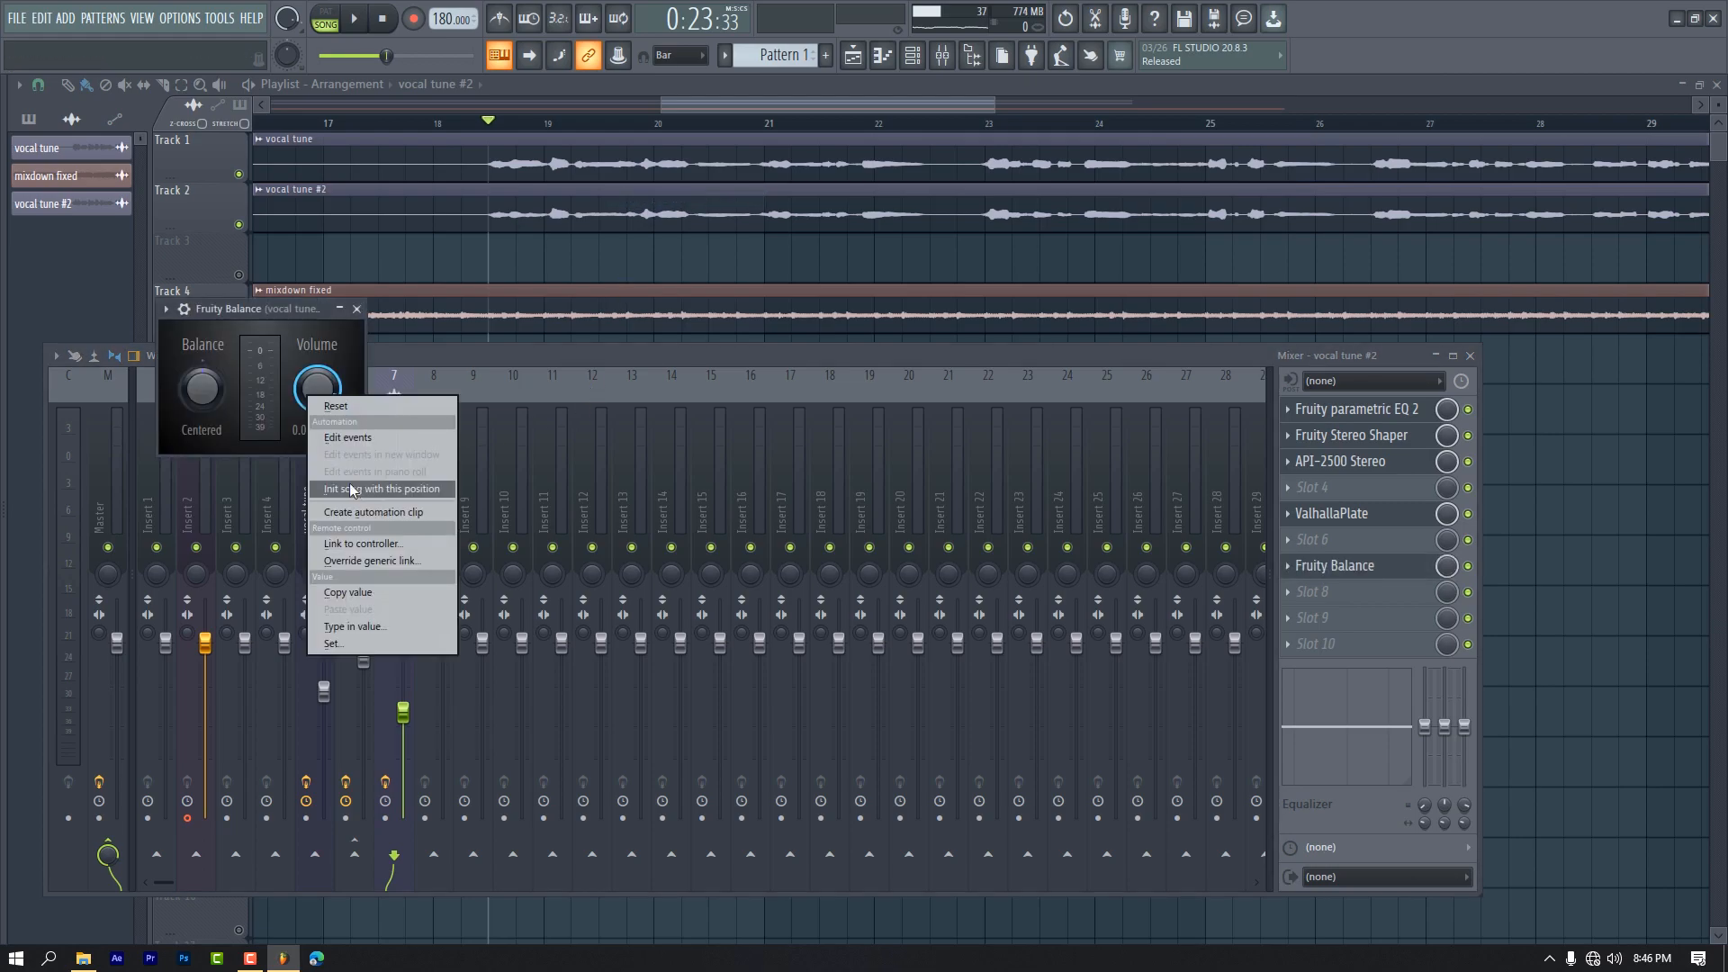
click(350, 509)
click(242, 284)
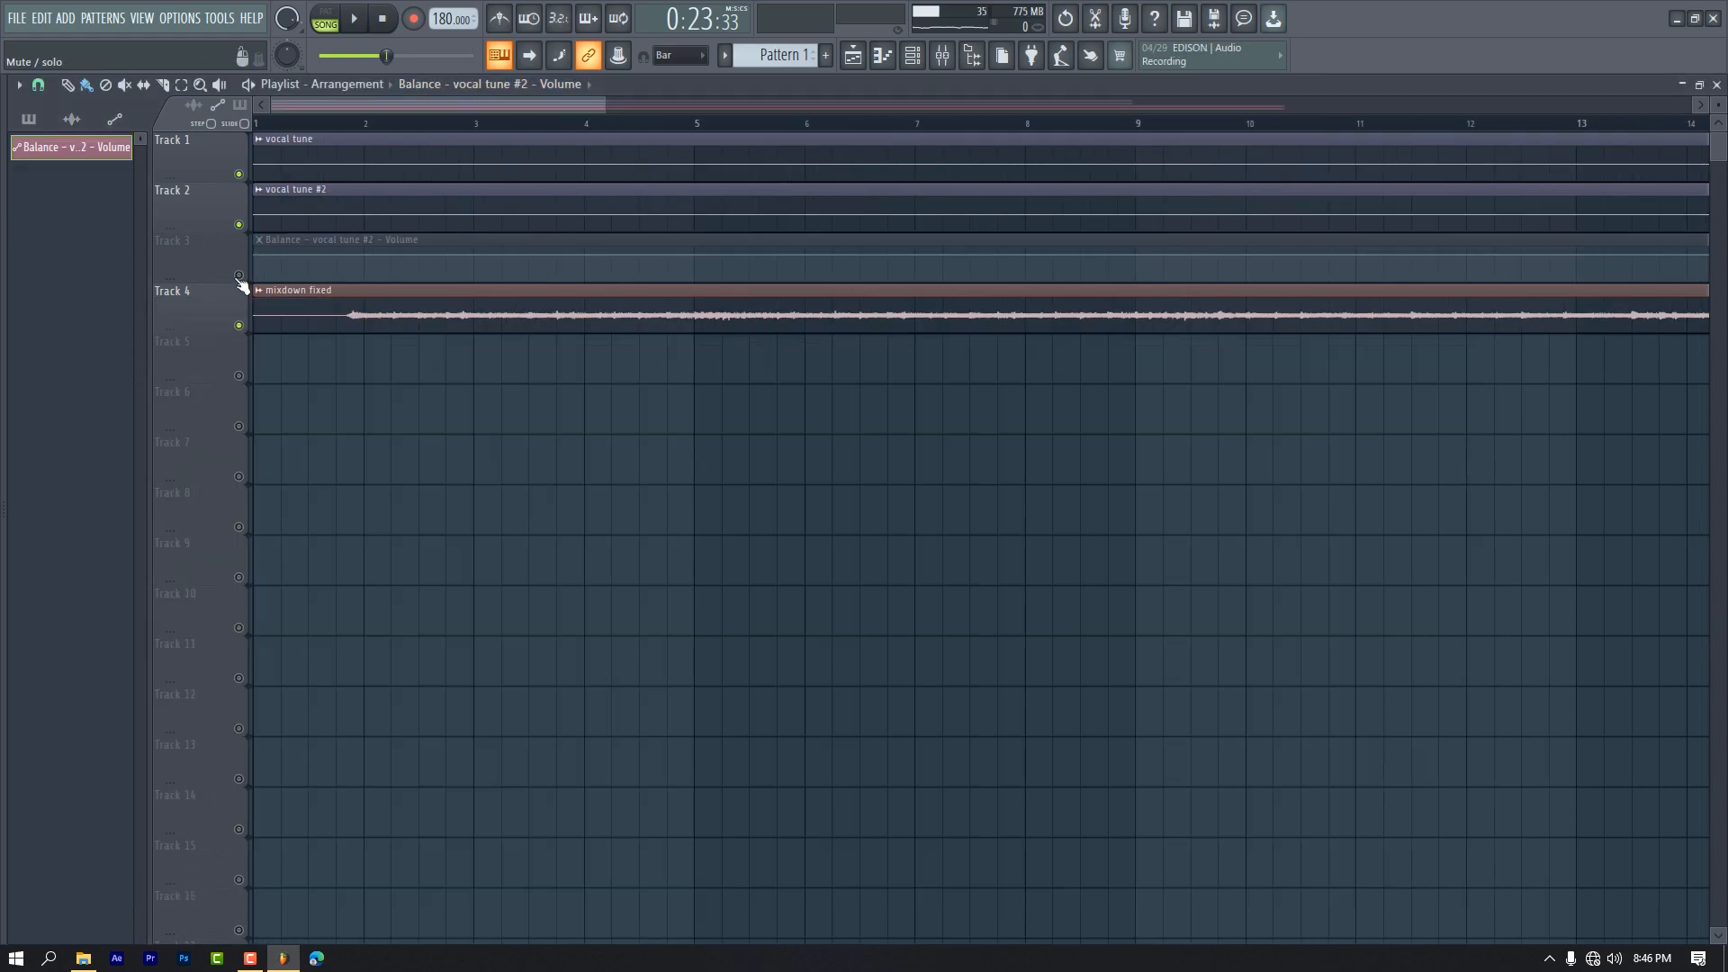
click(239, 276)
Lower the automated volume at about bar 18.5 and curve it back up just before bar 20, checking it during playback.
drag(552, 99, 666, 99)
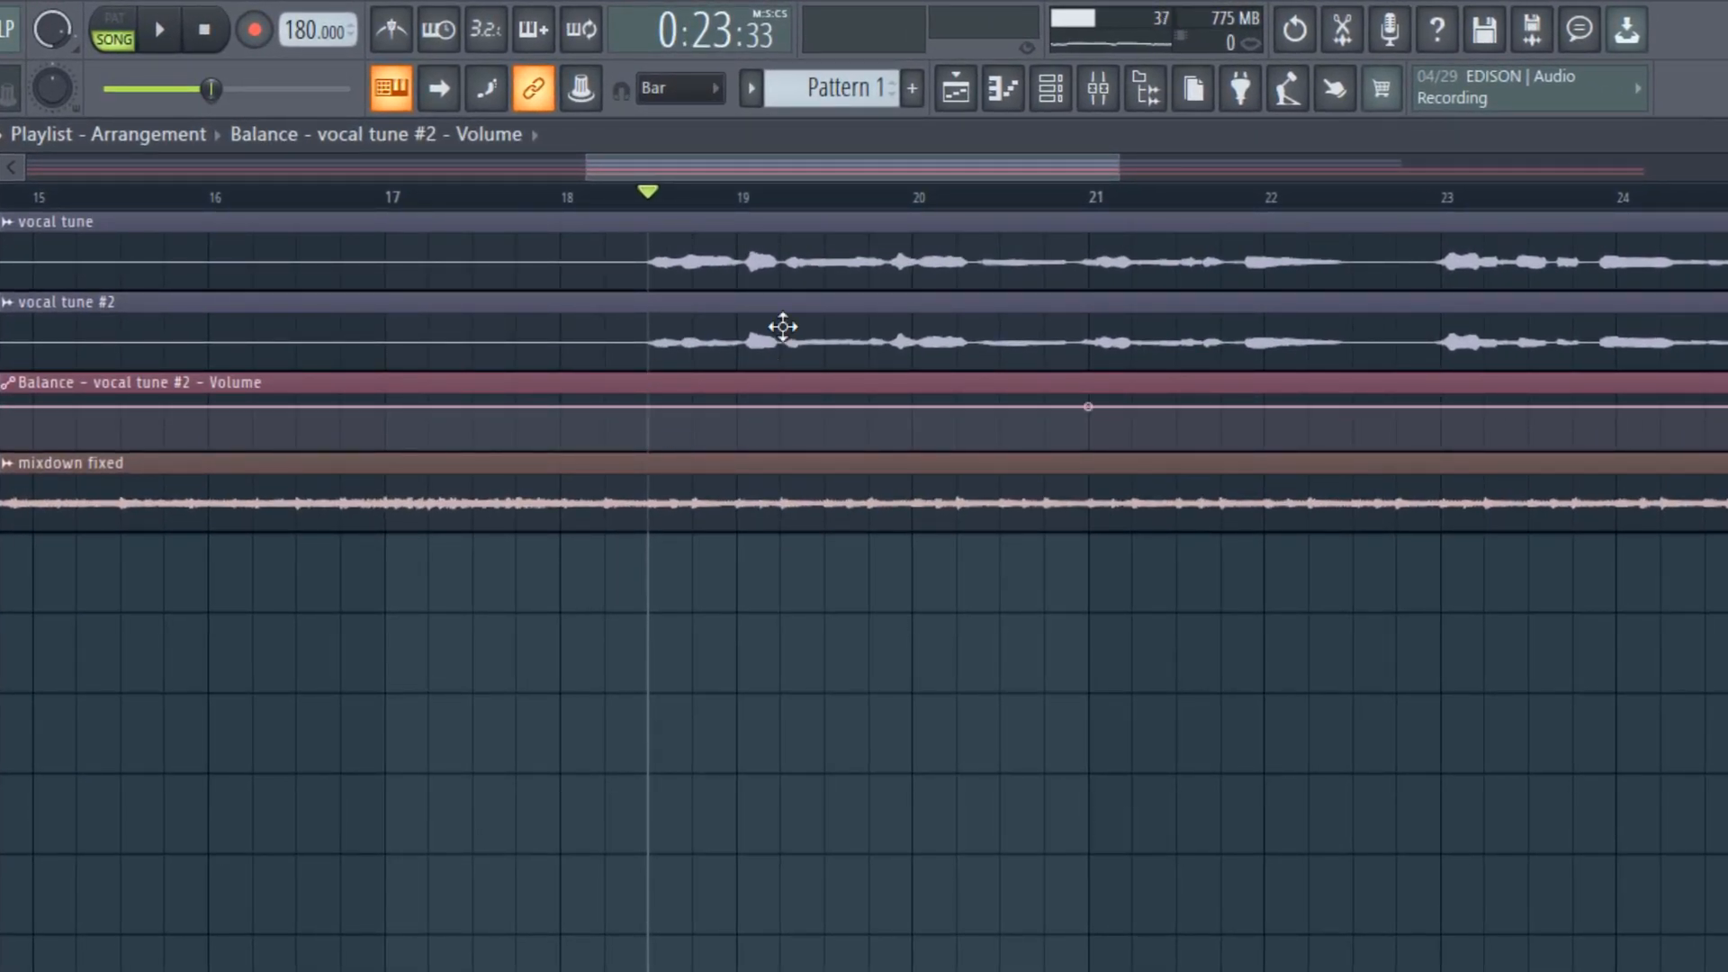
key(space)
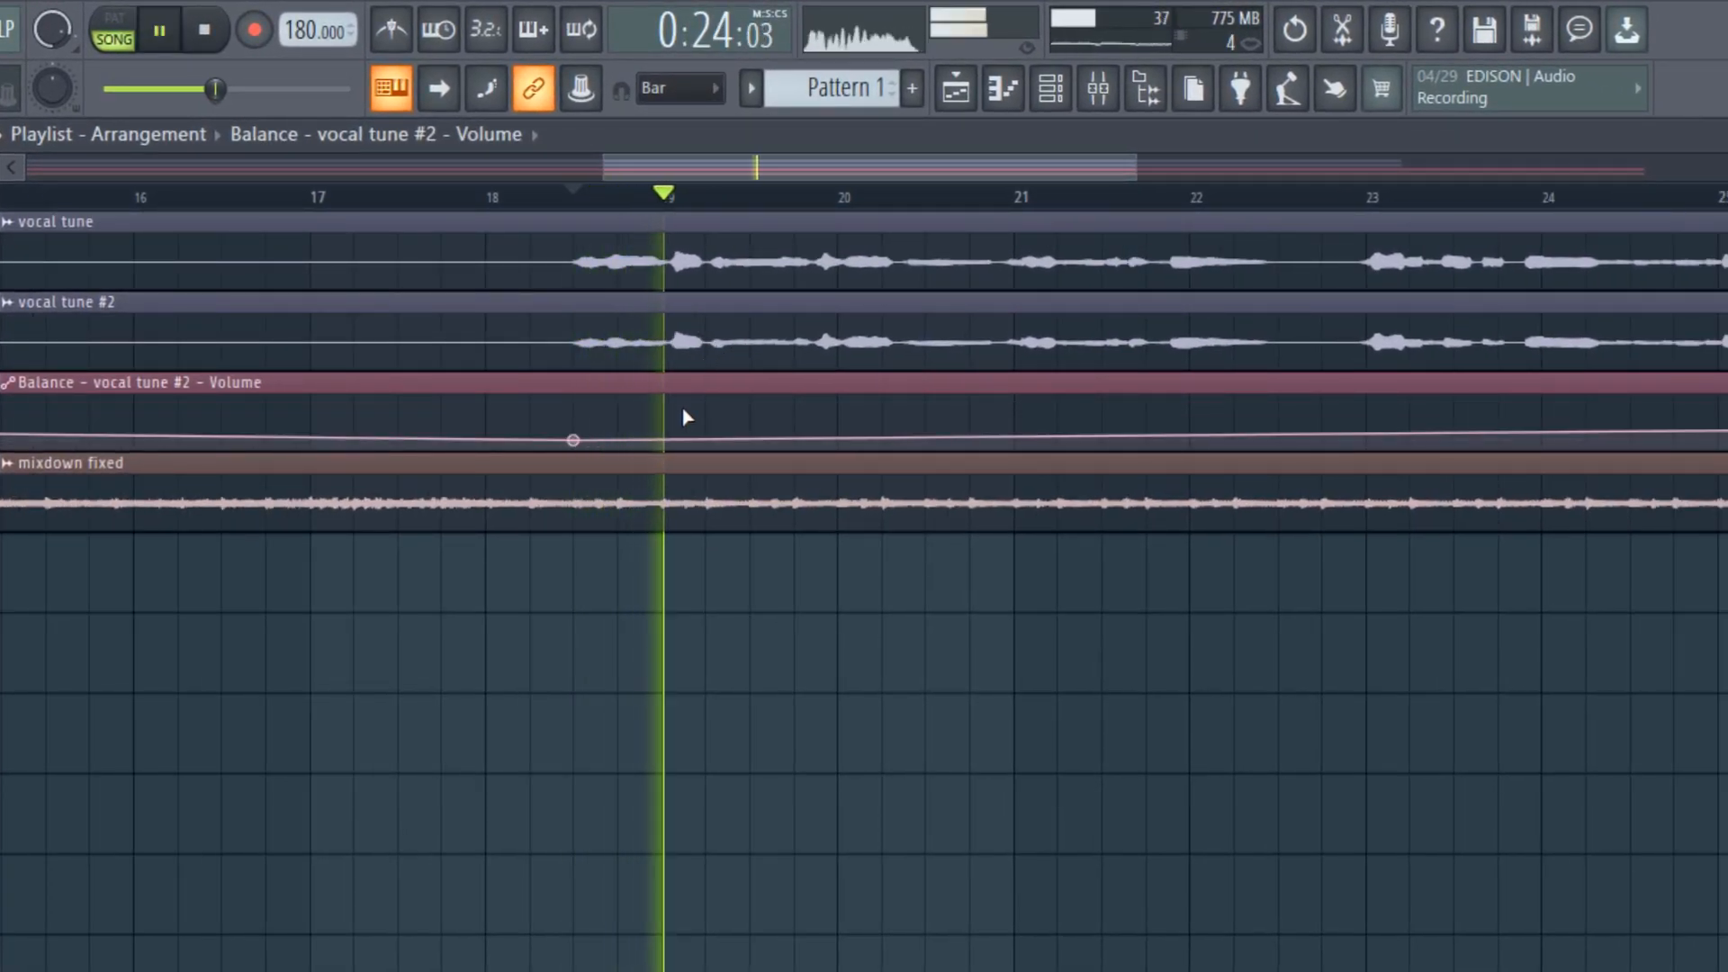
drag(686, 417, 640, 434)
key(space)
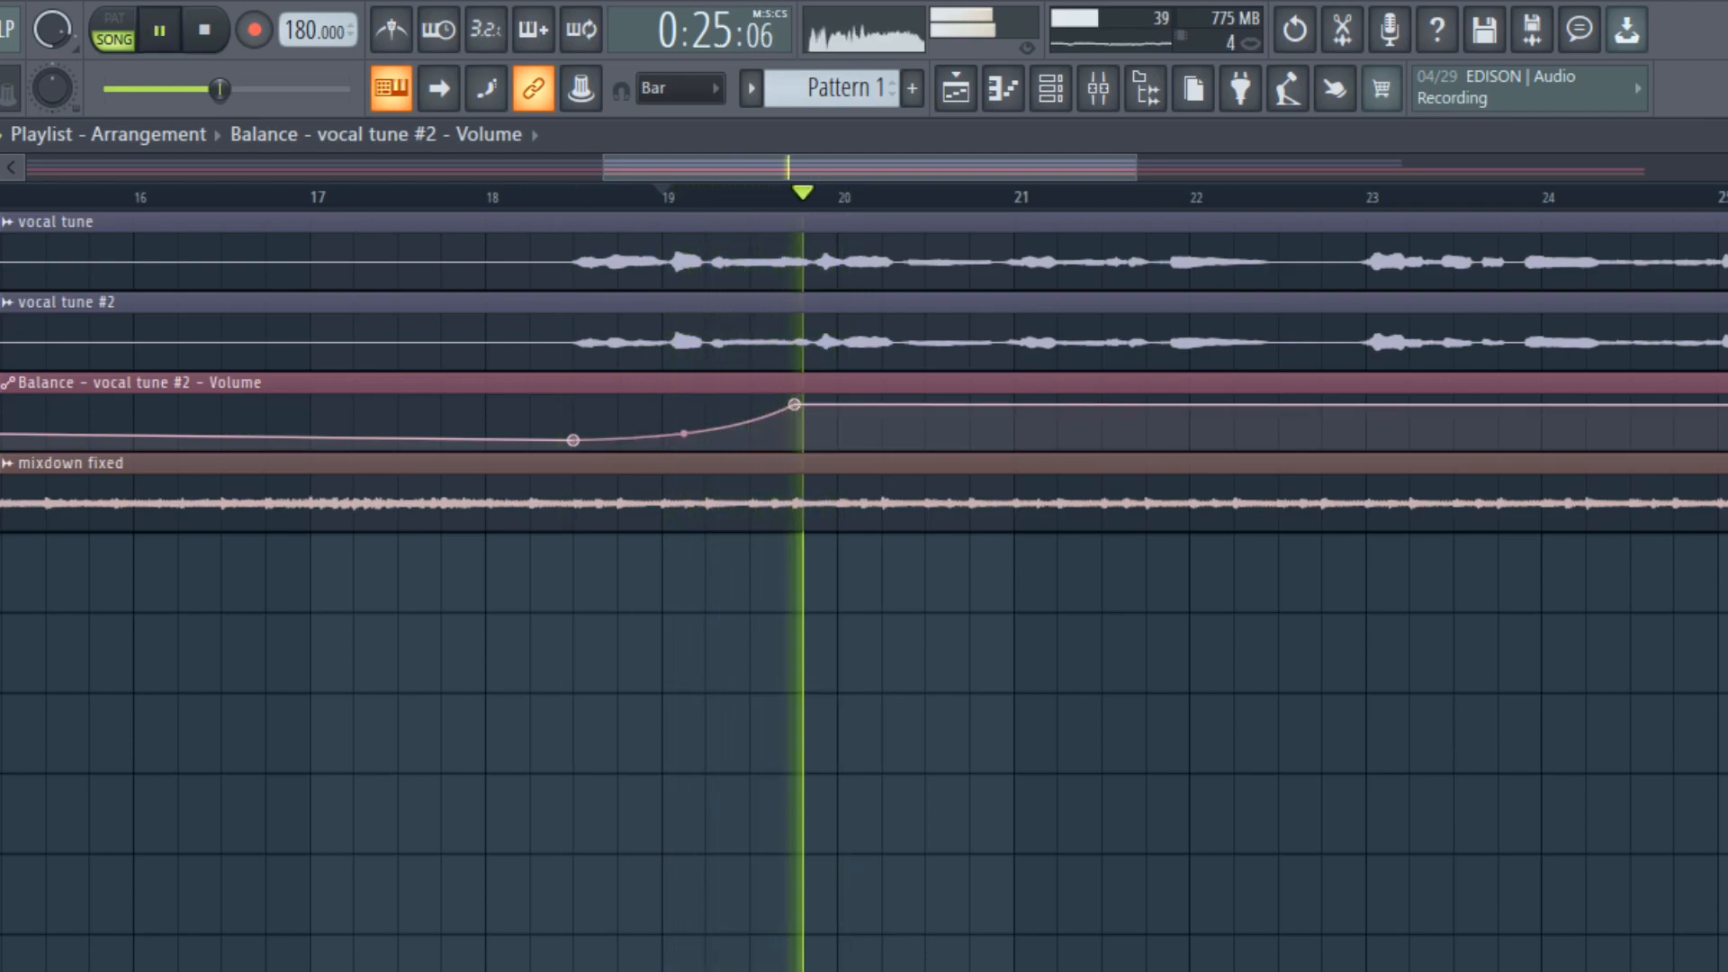
key(space)
key(space)
key(space)
drag(576, 440, 576, 435)
key(space)
key(space)
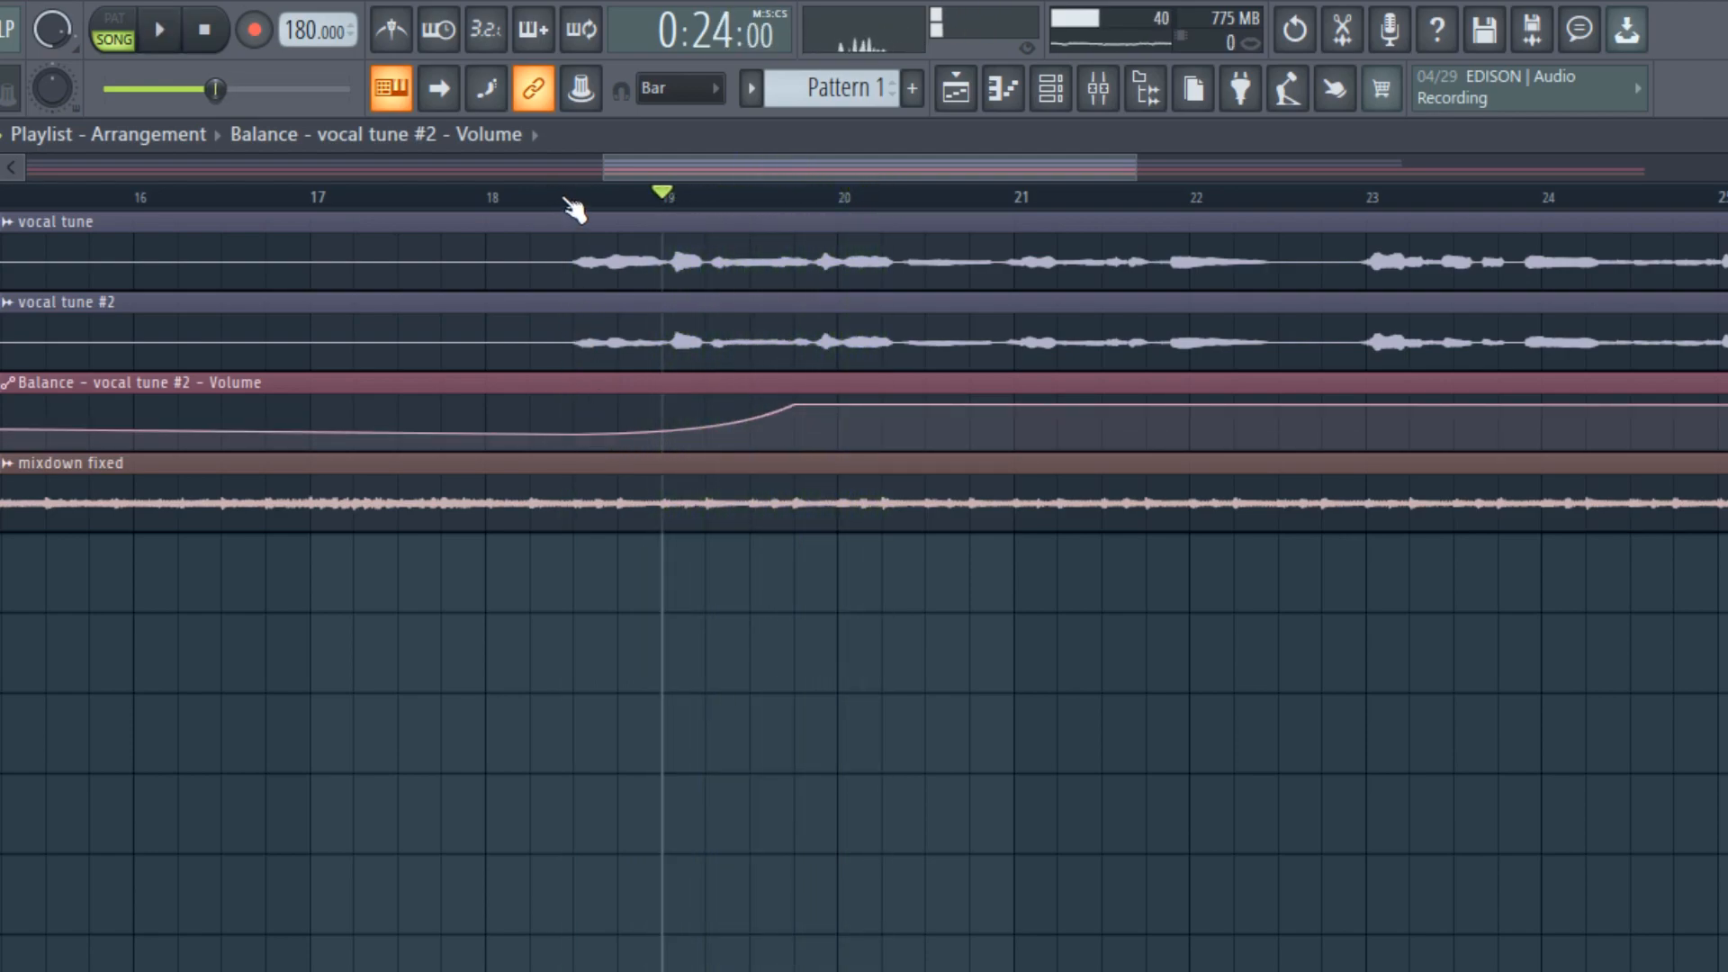
Hold the automation low until about bar 19.5, raise it quickly before bar 20 and dip it before bar 22.
click(571, 198)
key(space)
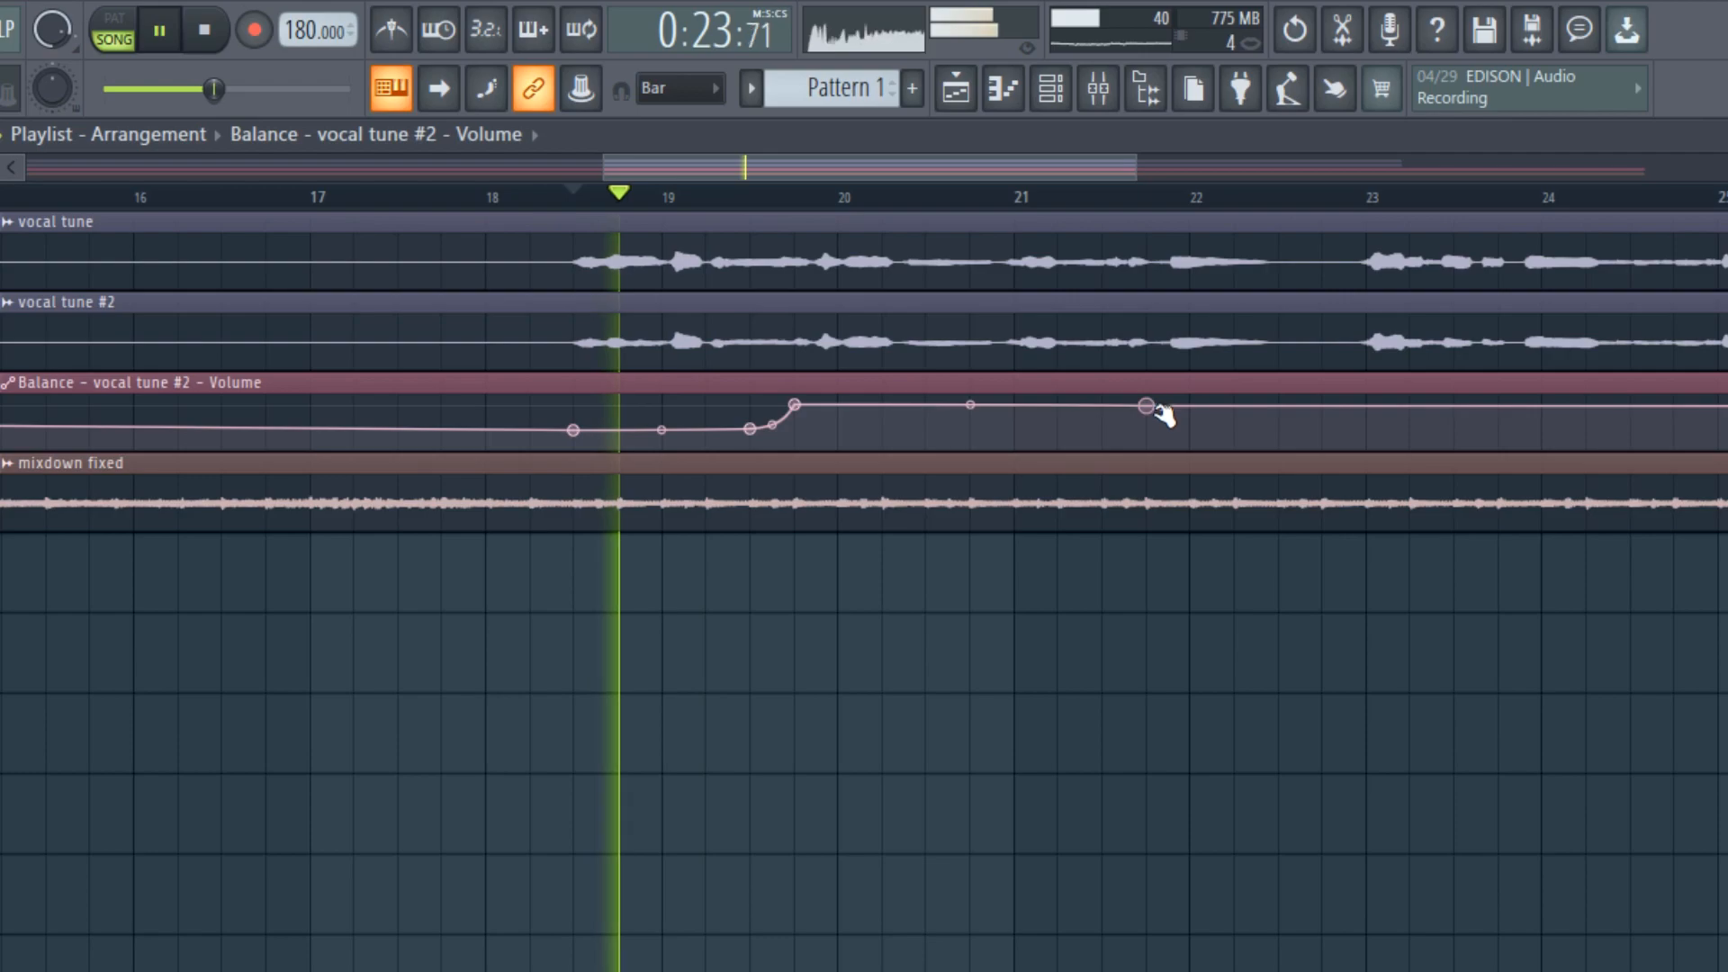
drag(1147, 405, 1146, 418)
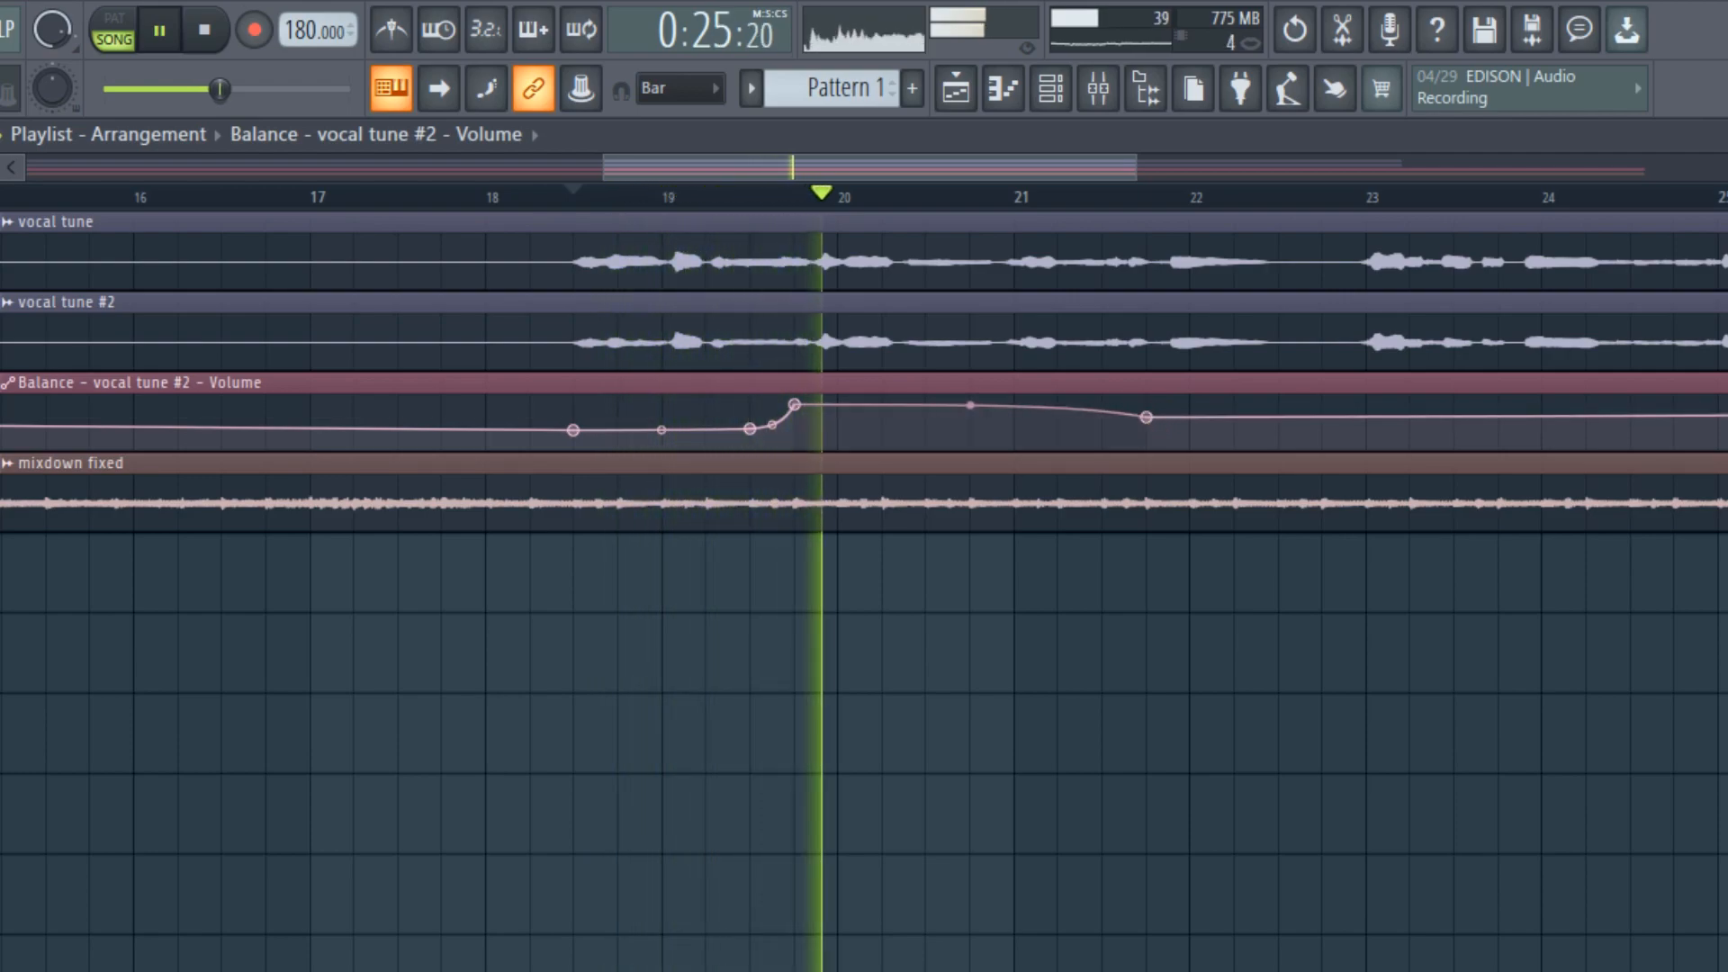
mouse_move(769, 432)
mouse_down()
mouse_move(768, 450)
mouse_move(838, 405)
mouse_up()
Extend the volume automation with dips near bars 23 and 26.5, each rising back to the upper level, while playing the mix.
click(751, 196)
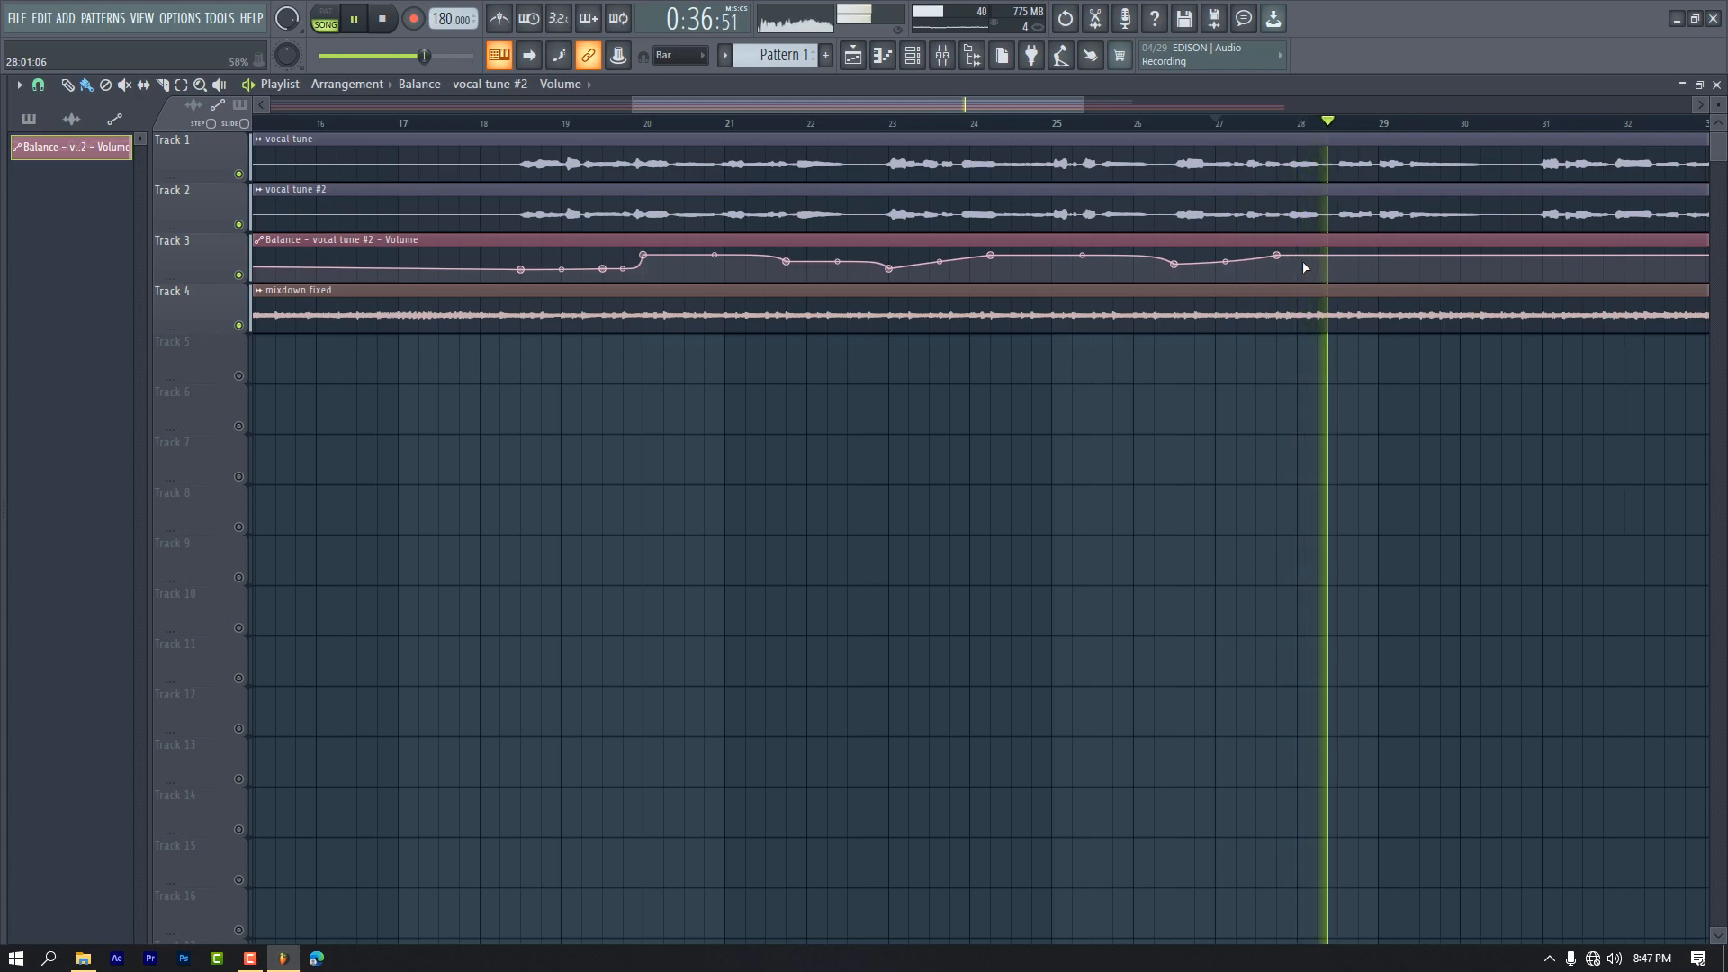
key(space)
drag(1068, 104, 1104, 115)
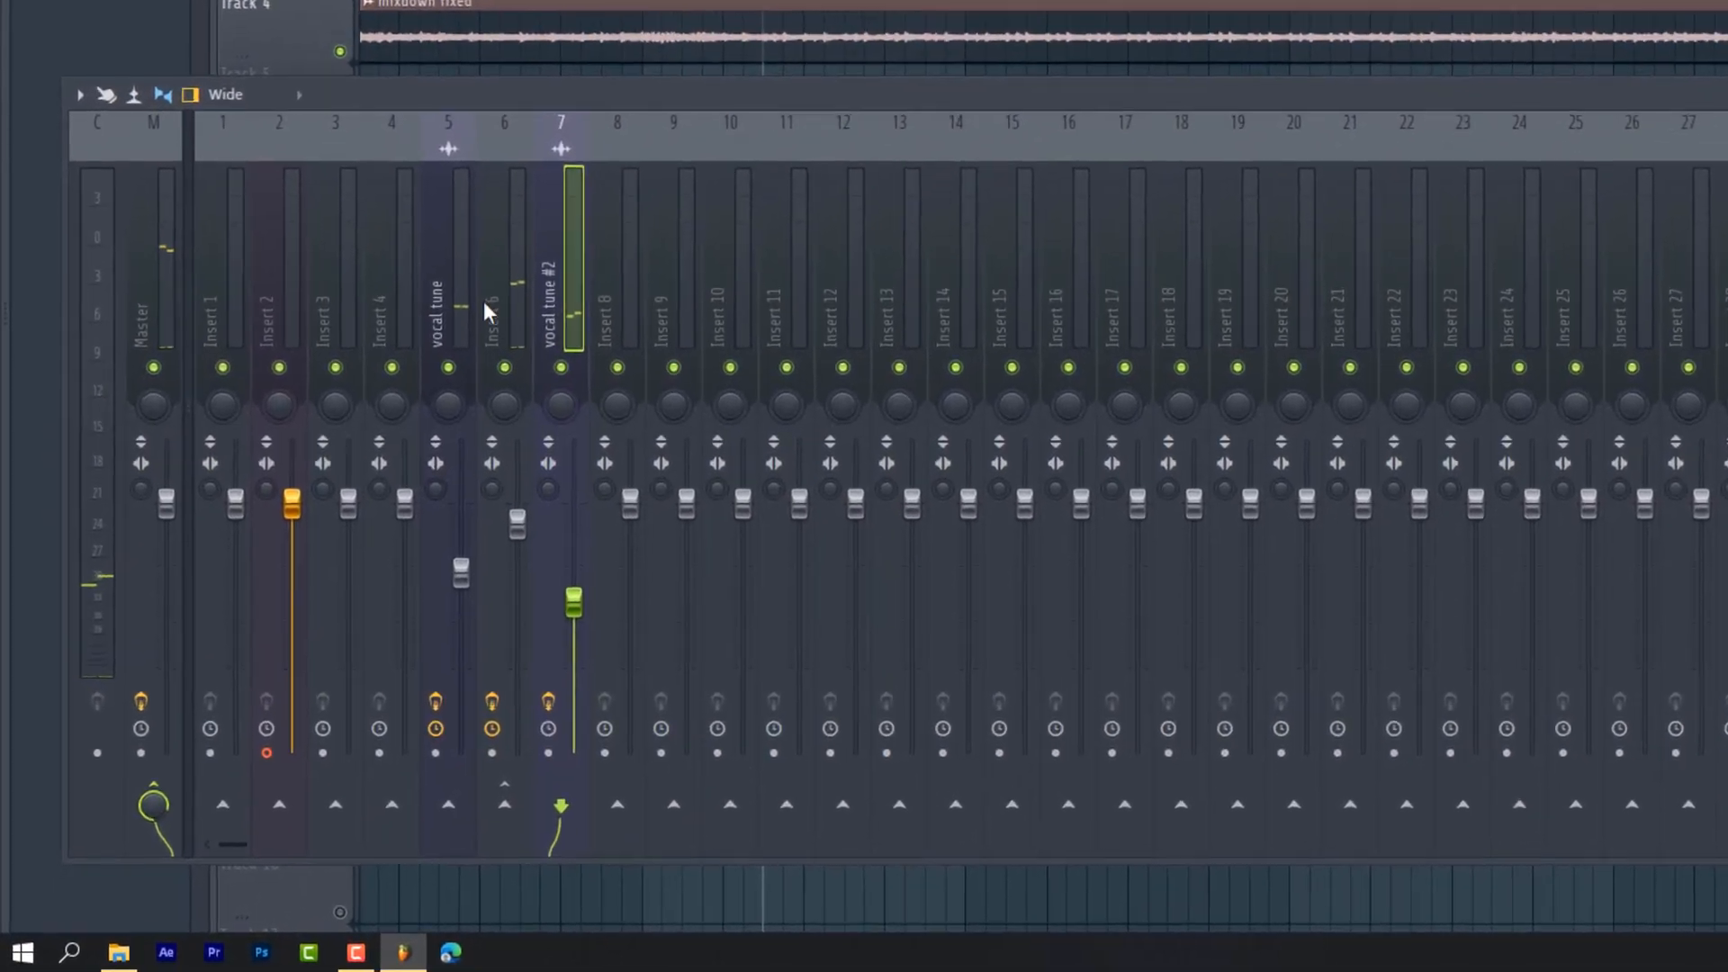
Route Insert 6 and vocal tune #2 to Insert 8 only, and select Insert 8.
click(362, 513)
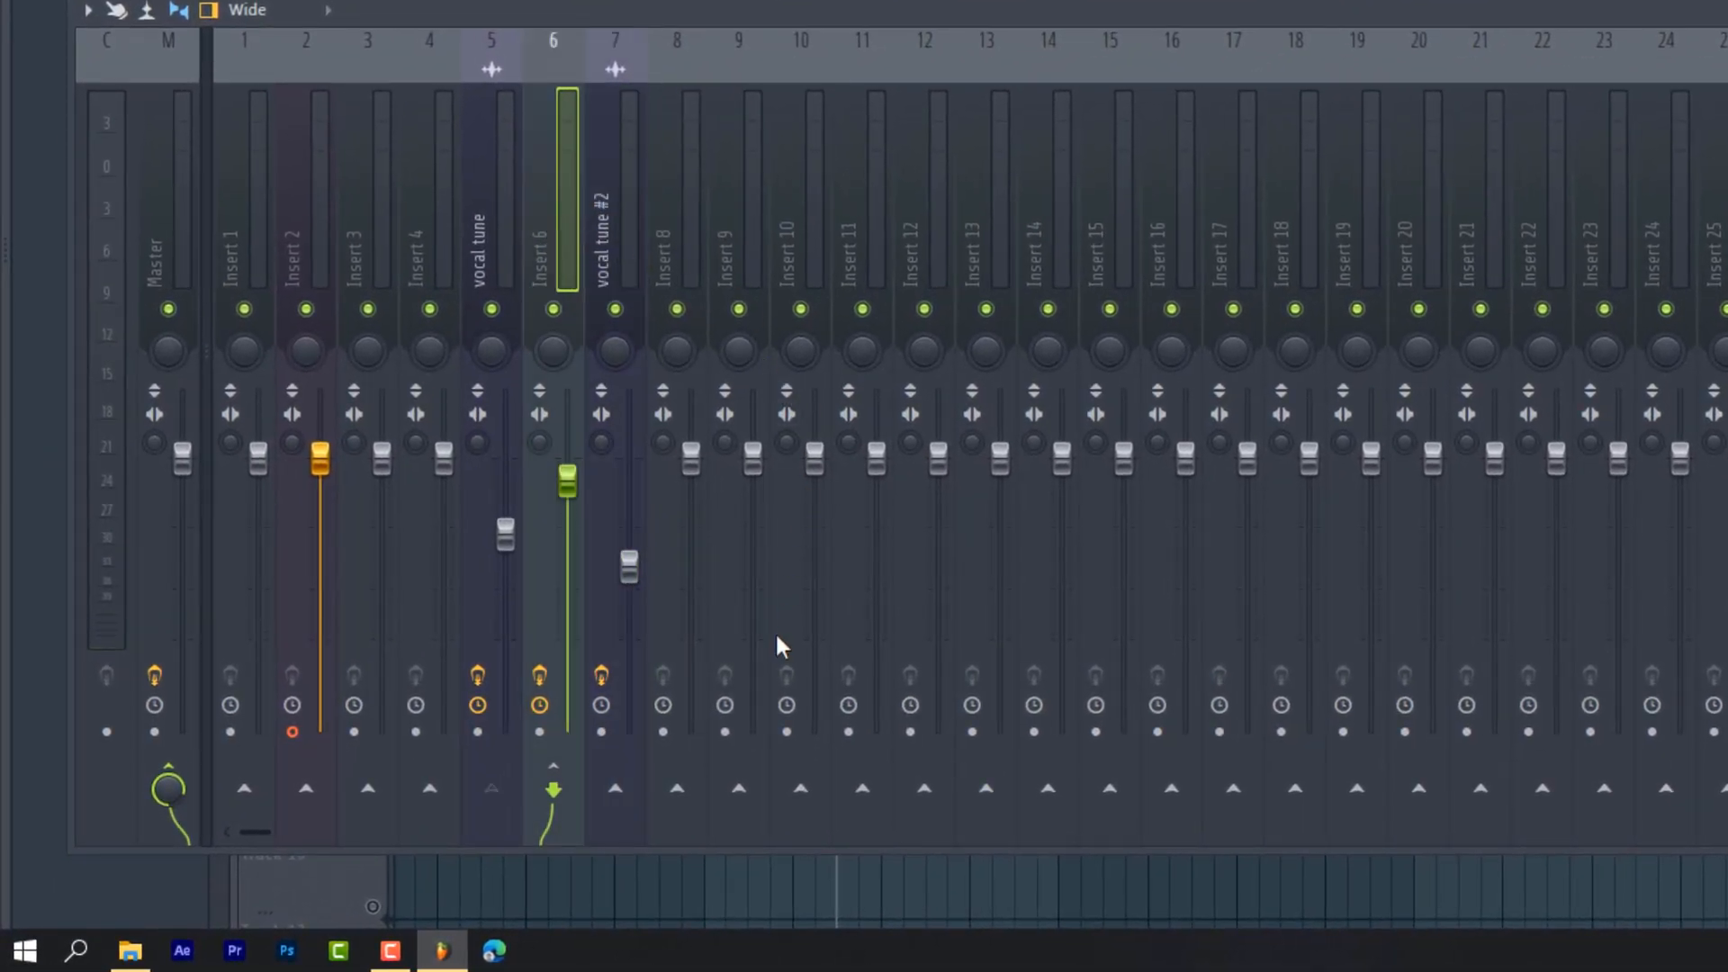
click(610, 225)
right_click(684, 786)
click(720, 821)
click(678, 133)
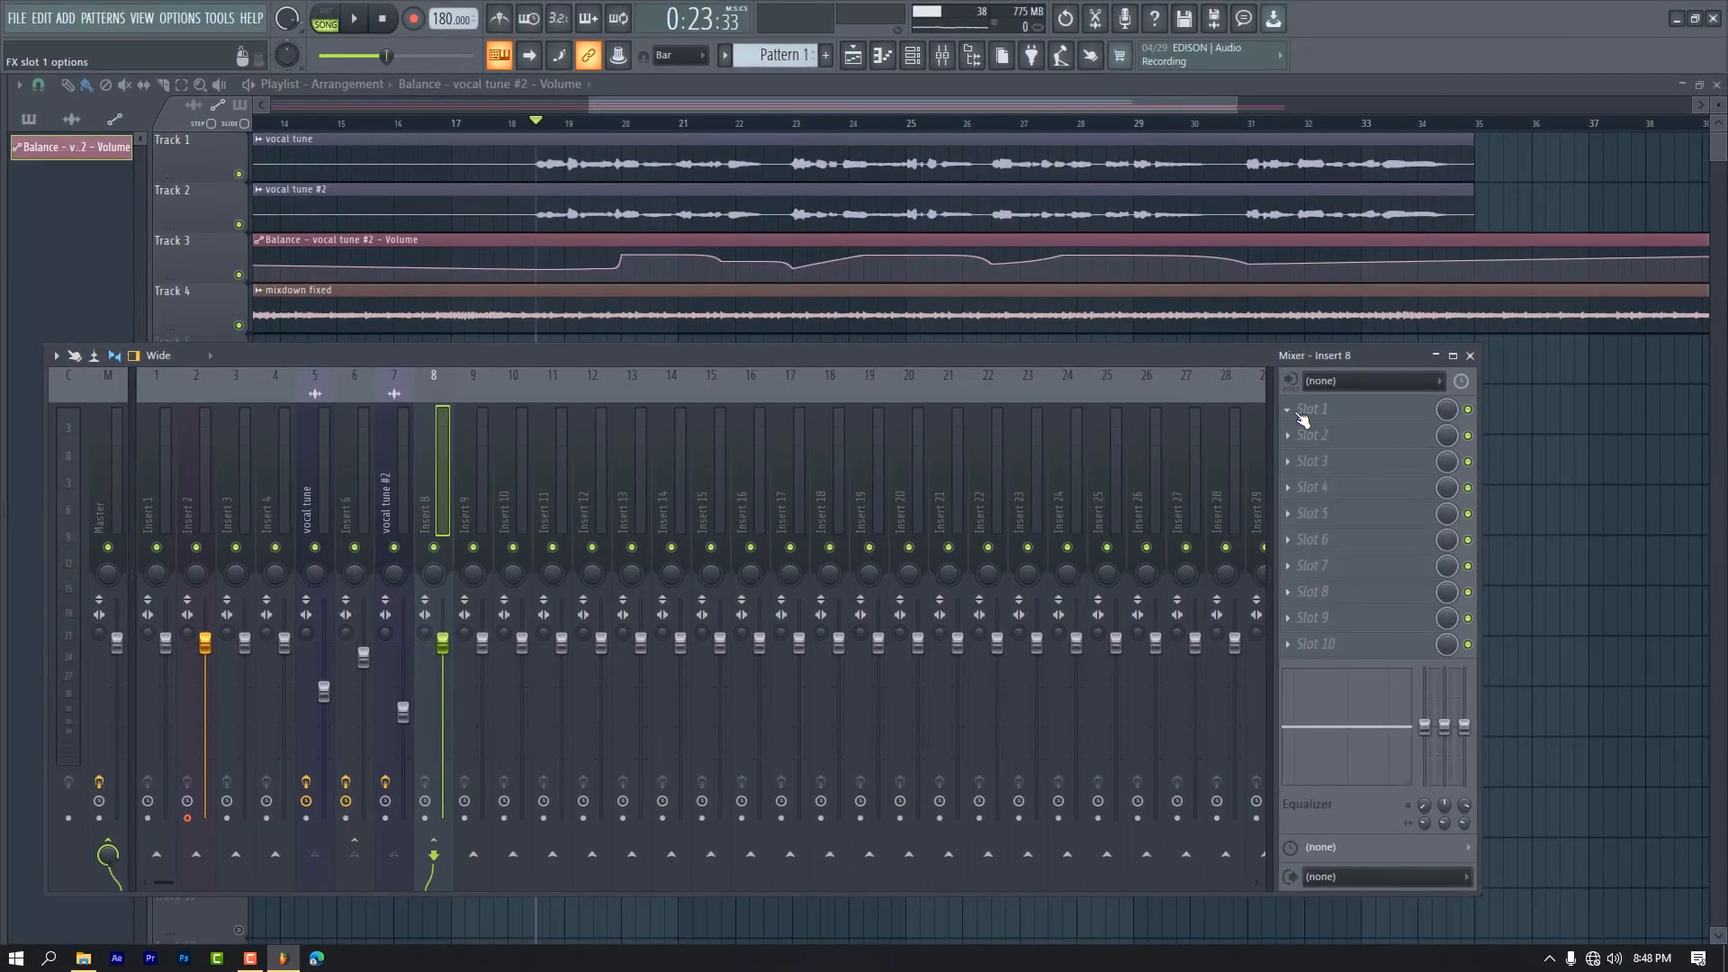
Load Kramer Tape Stereo into slot 1 of Insert 8, raise its record level to about 8.5 and adjust its flux during playback.
click(1425, 354)
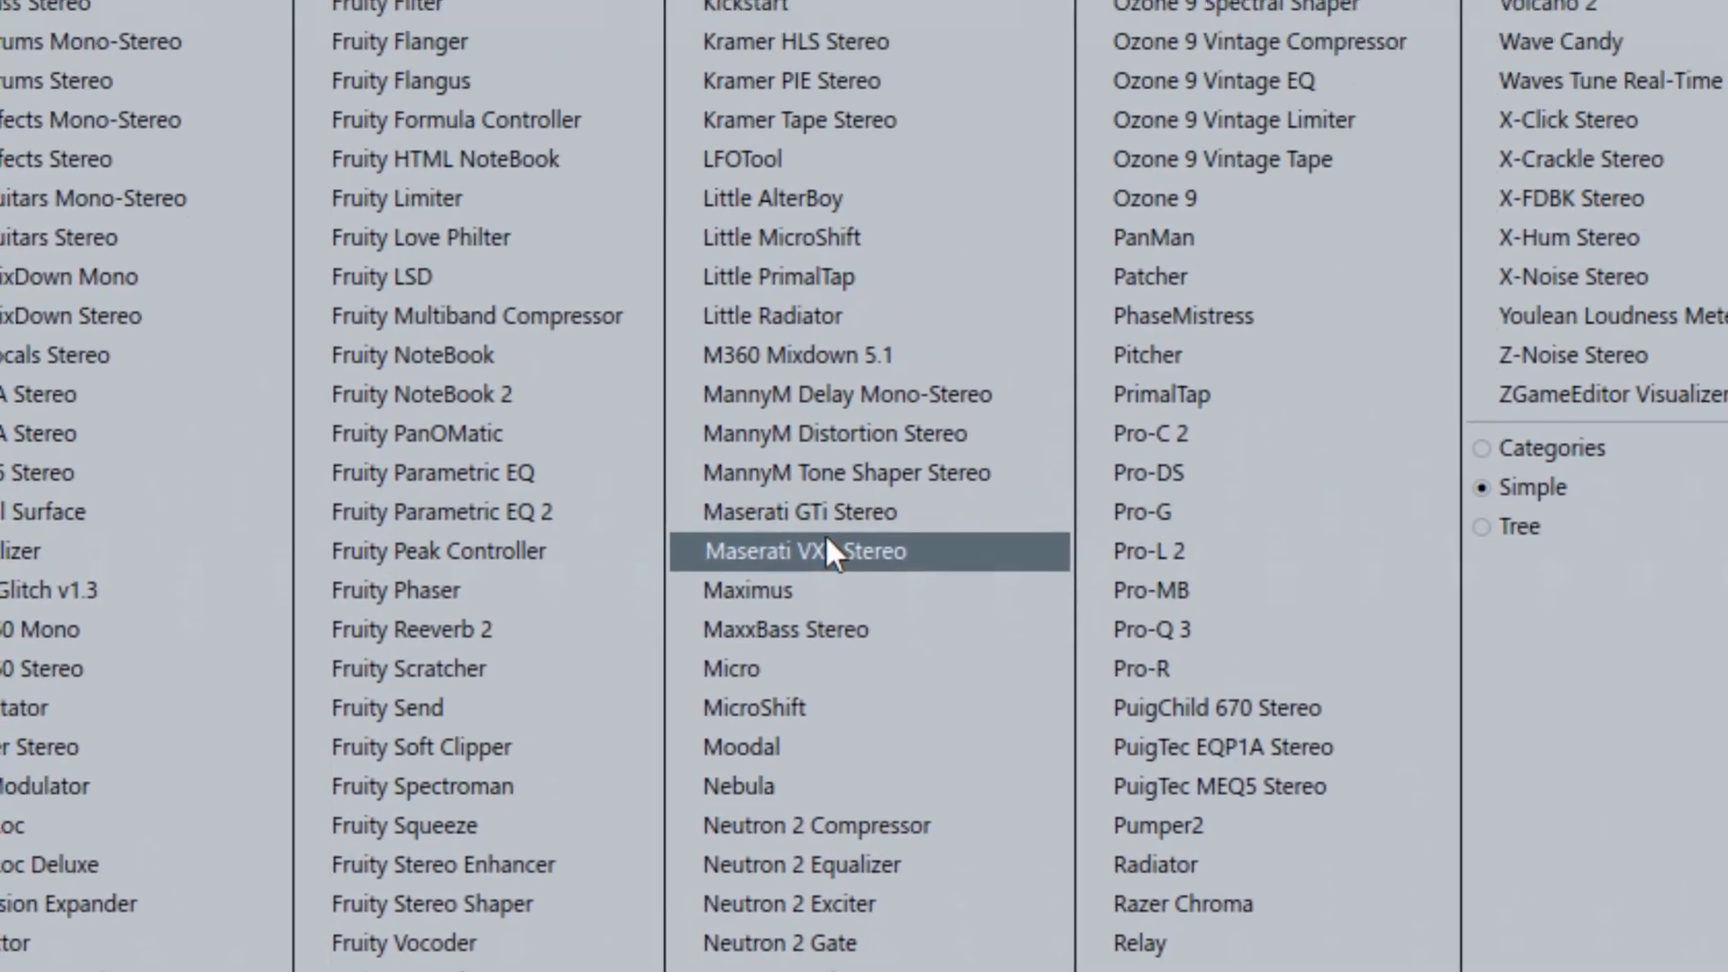
click(783, 120)
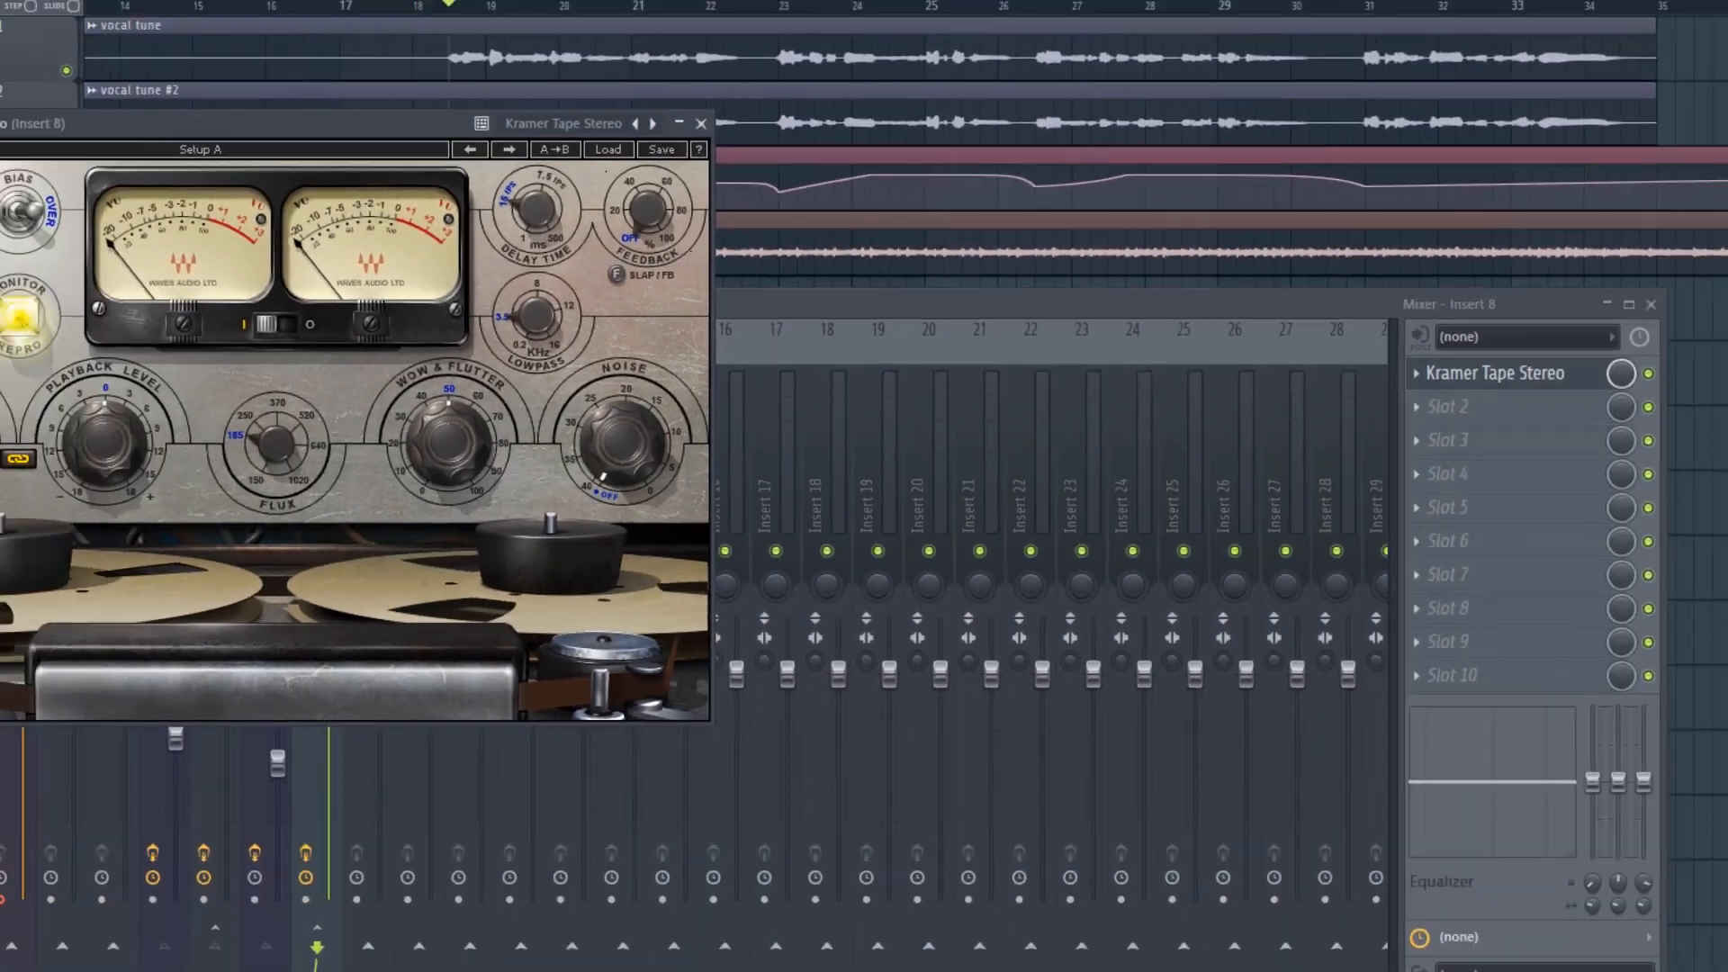
key(space)
drag(118, 464, 118, 416)
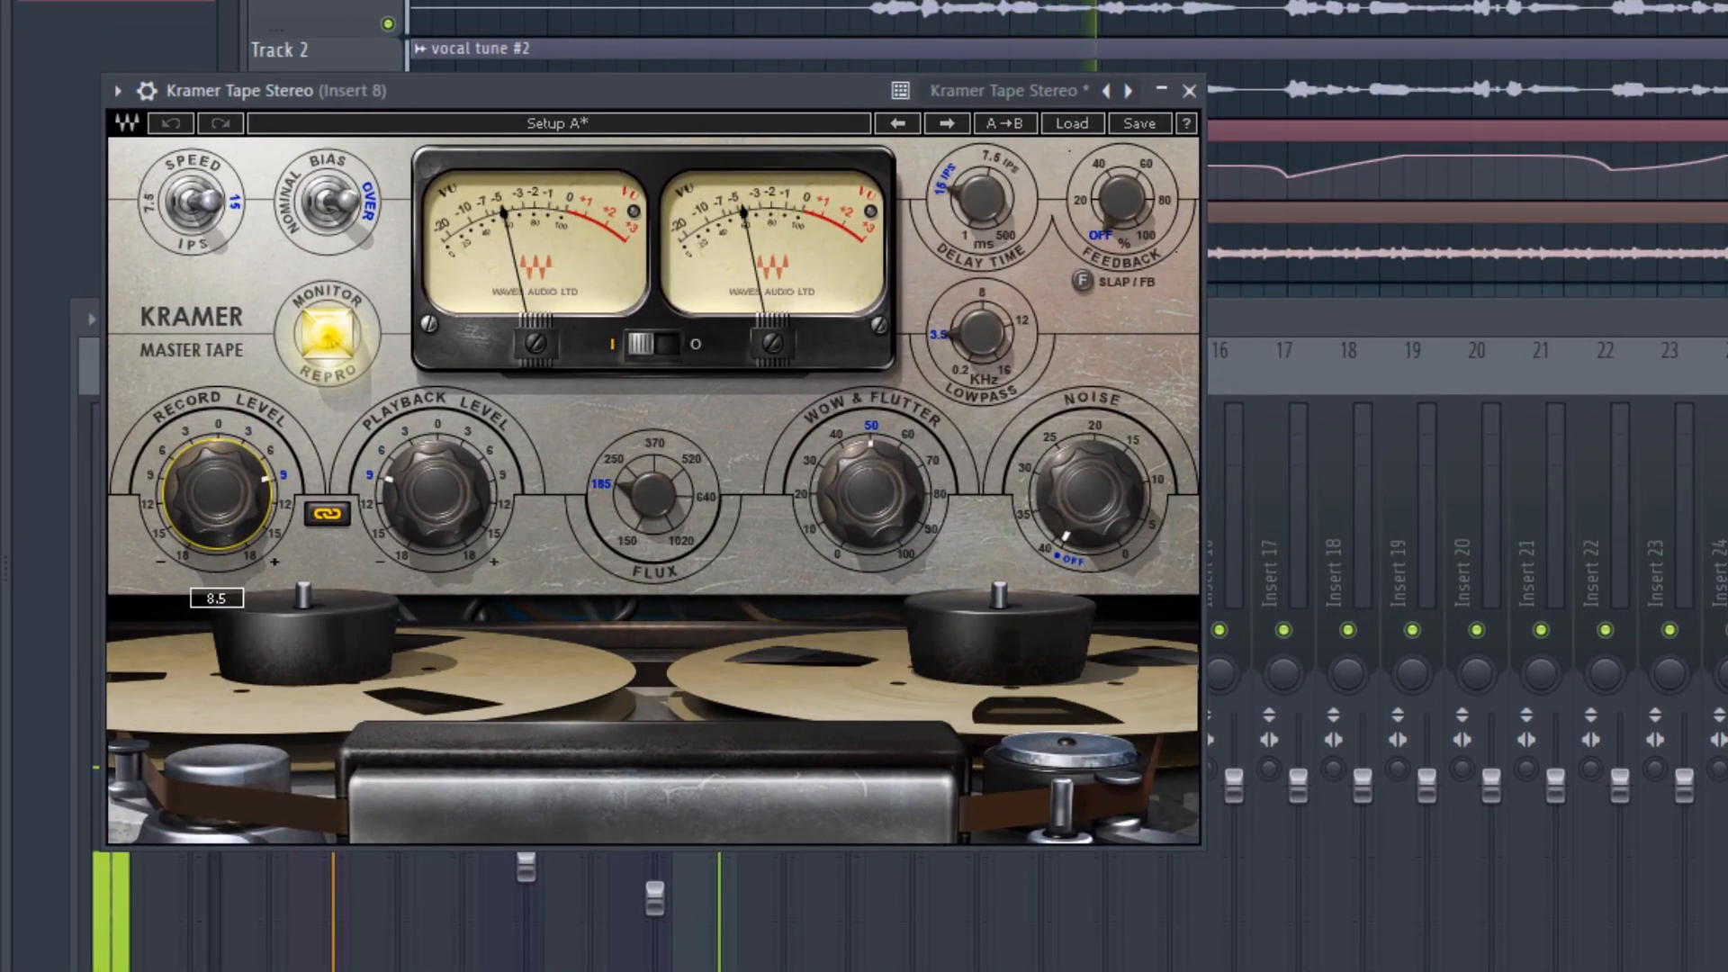
drag(594, 482, 594, 414)
drag(654, 494, 653, 522)
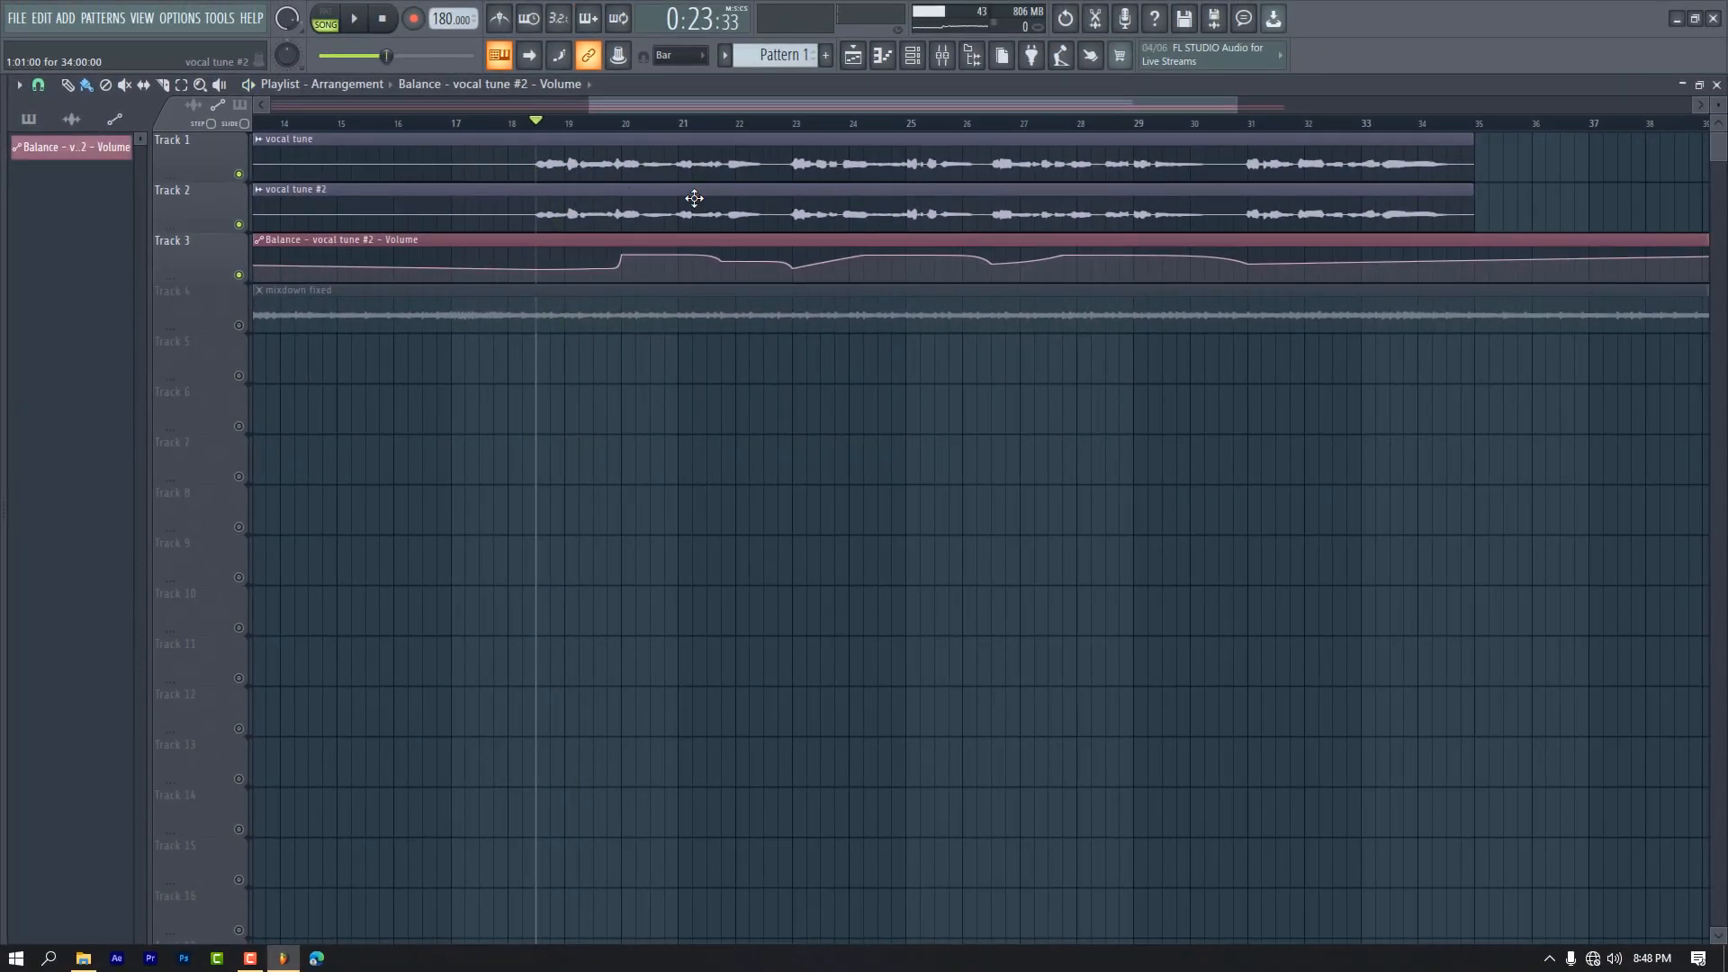
Play the vocals and fine-tune the Kramer Tape flux on Insert 8 to about 346.4.
key(space)
key(F9)
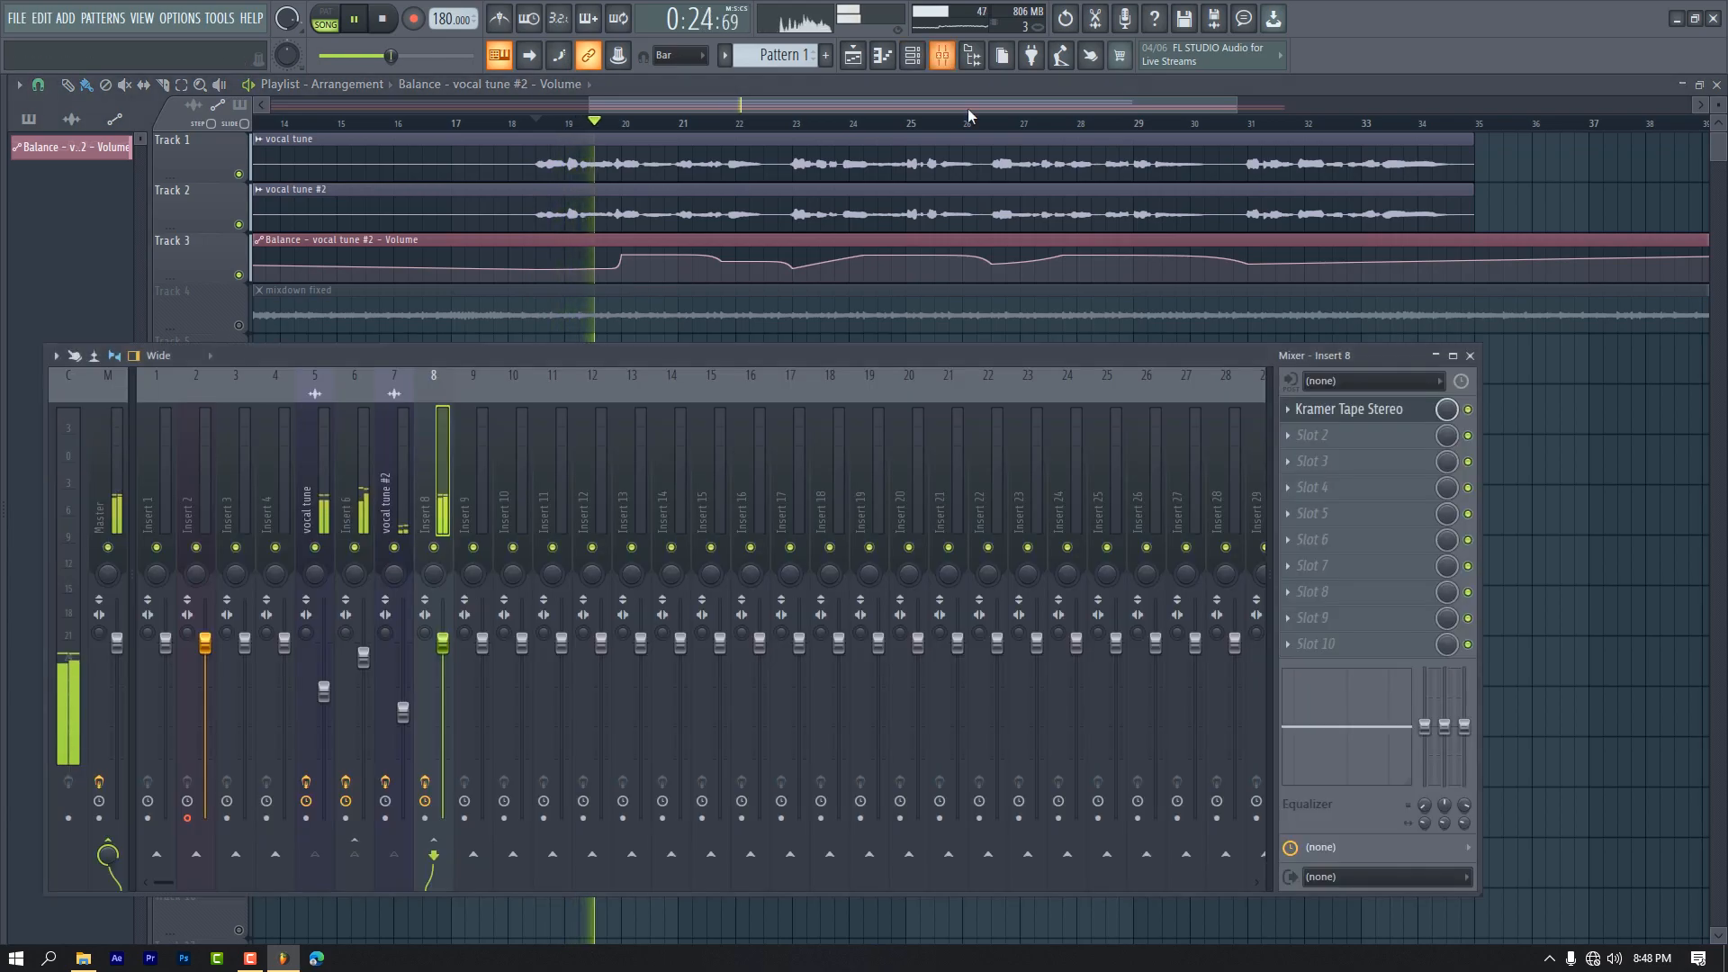
click(1387, 417)
key(space)
drag(401, 450, 401, 454)
key(space)
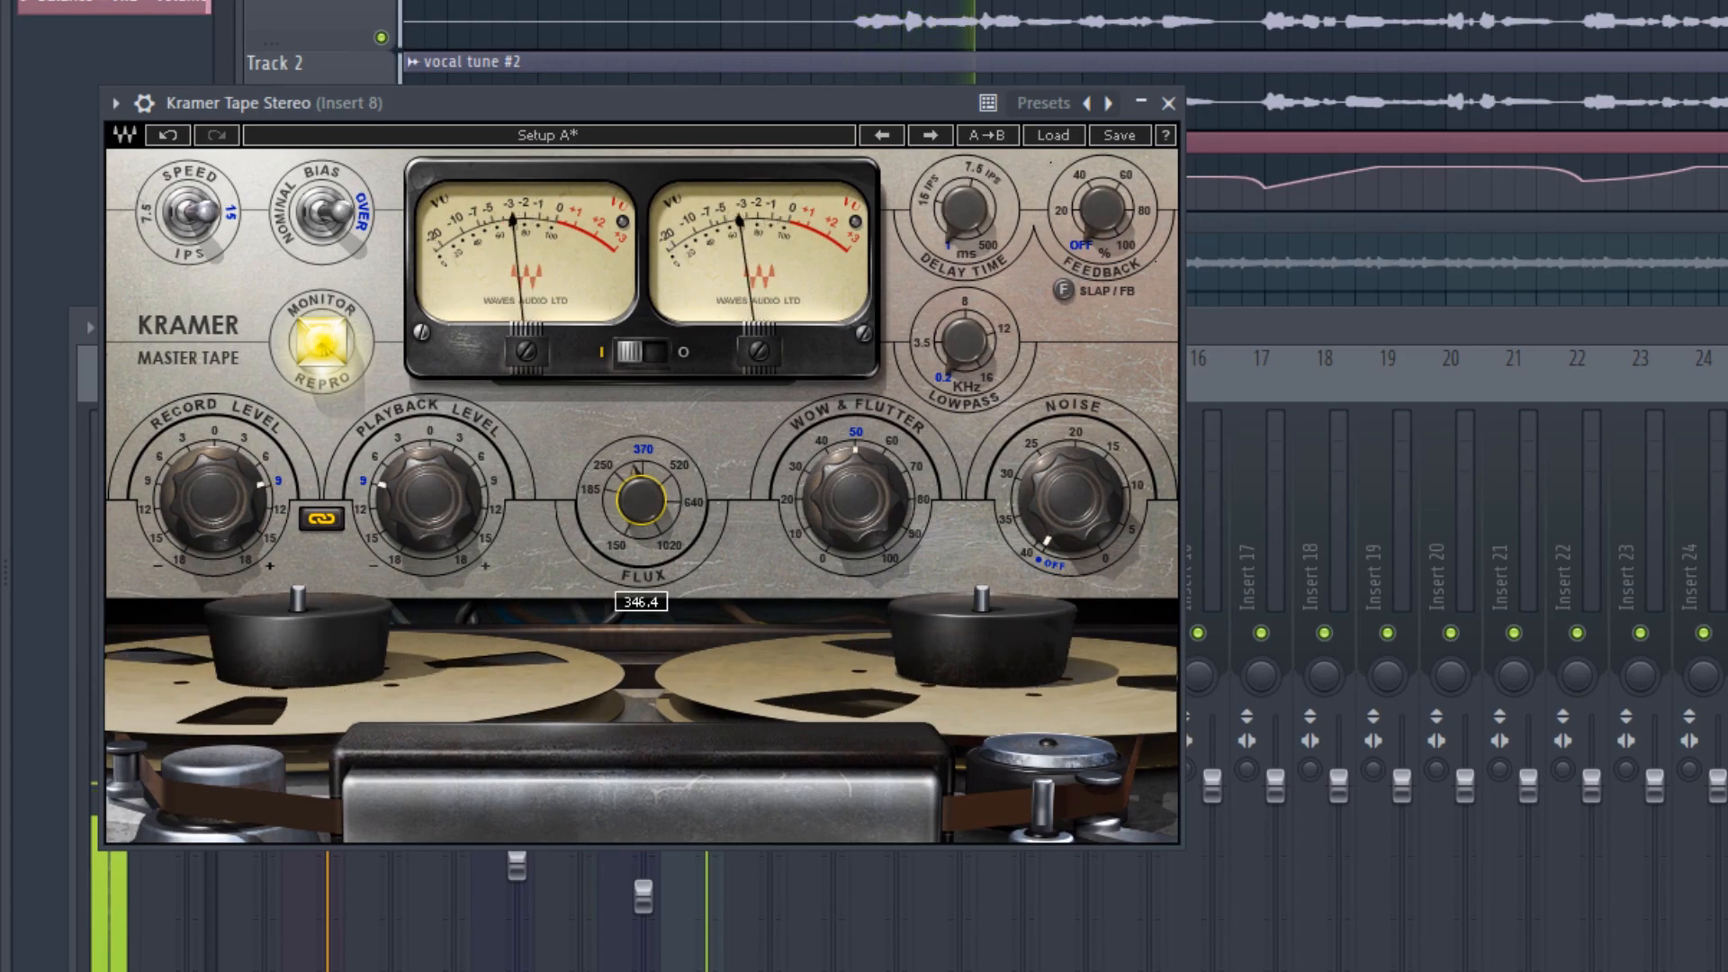
drag(641, 501, 641, 502)
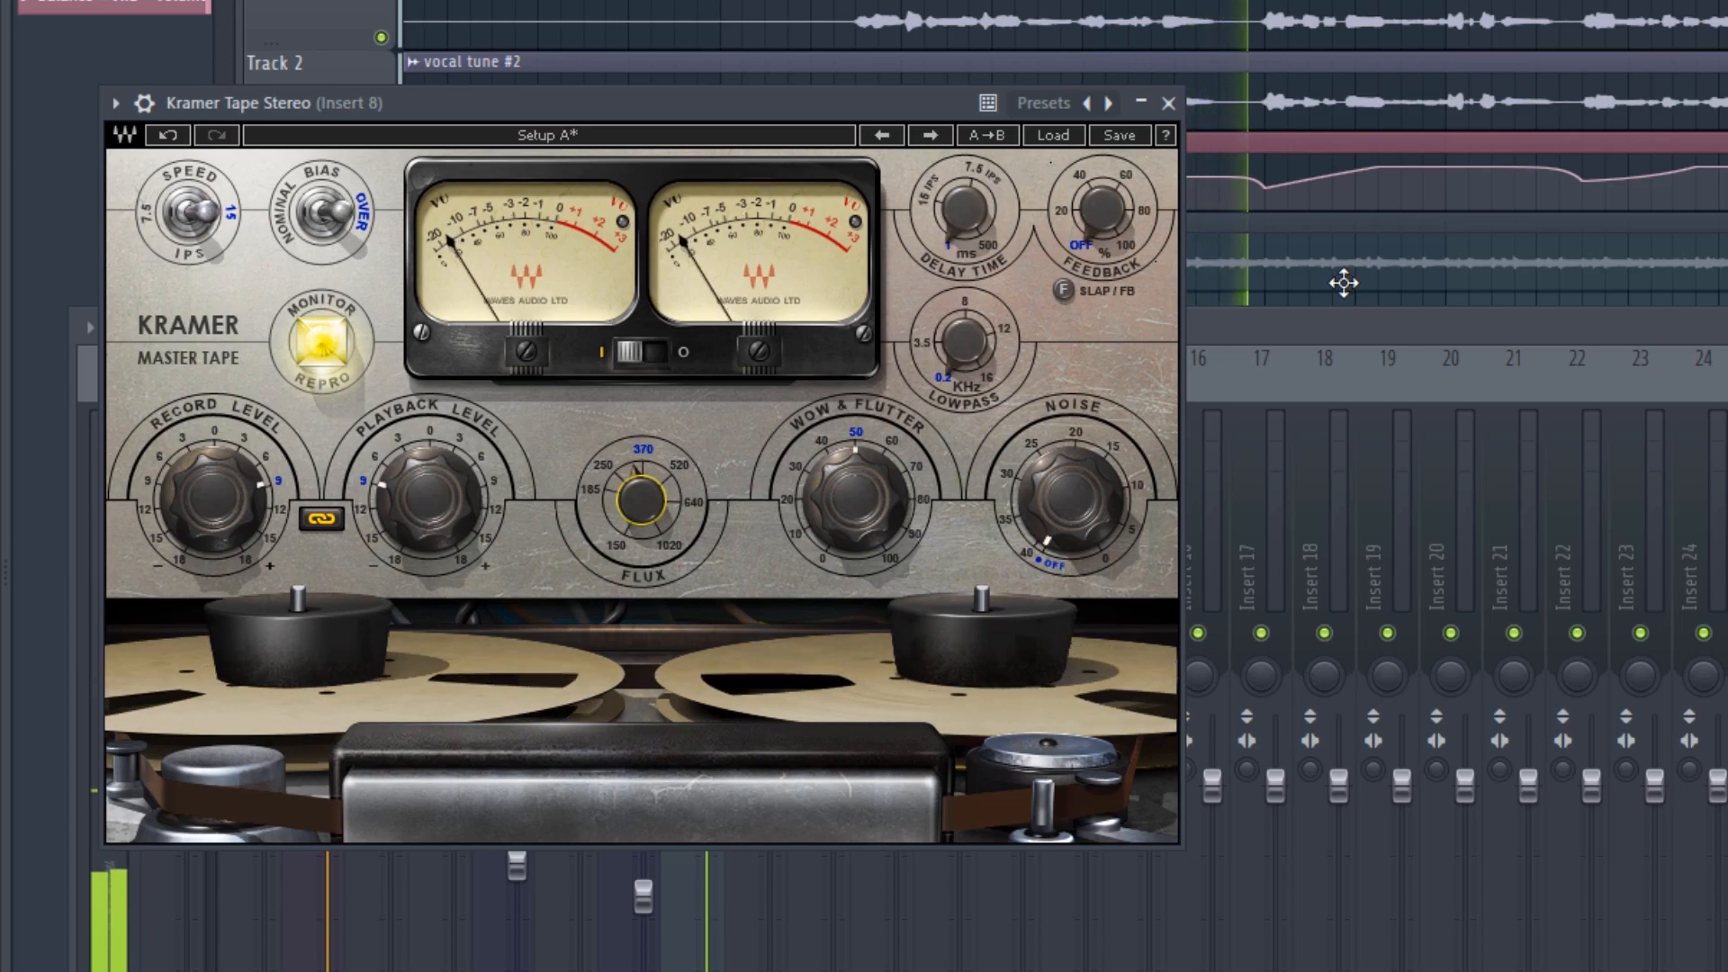
click(1332, 324)
Change the playlist snap setting and cut the silent gap between about bars 22.5 and 23 from the vocal tune clip.
drag(1234, 104, 900, 121)
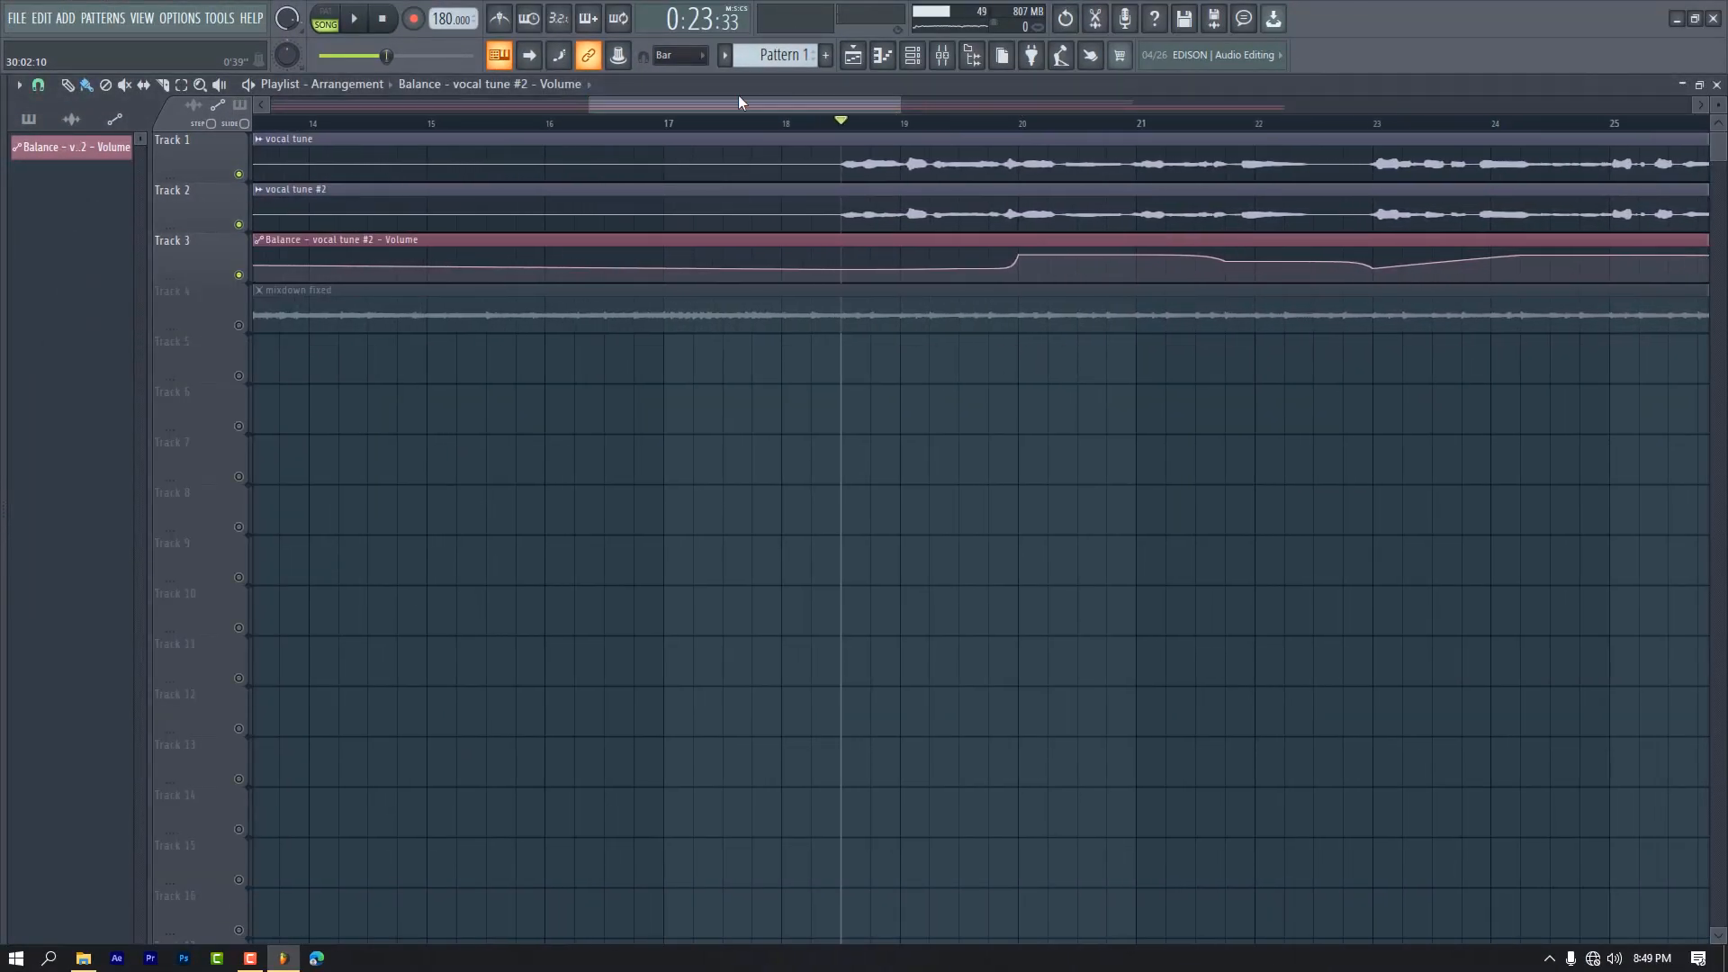
drag(598, 104, 650, 106)
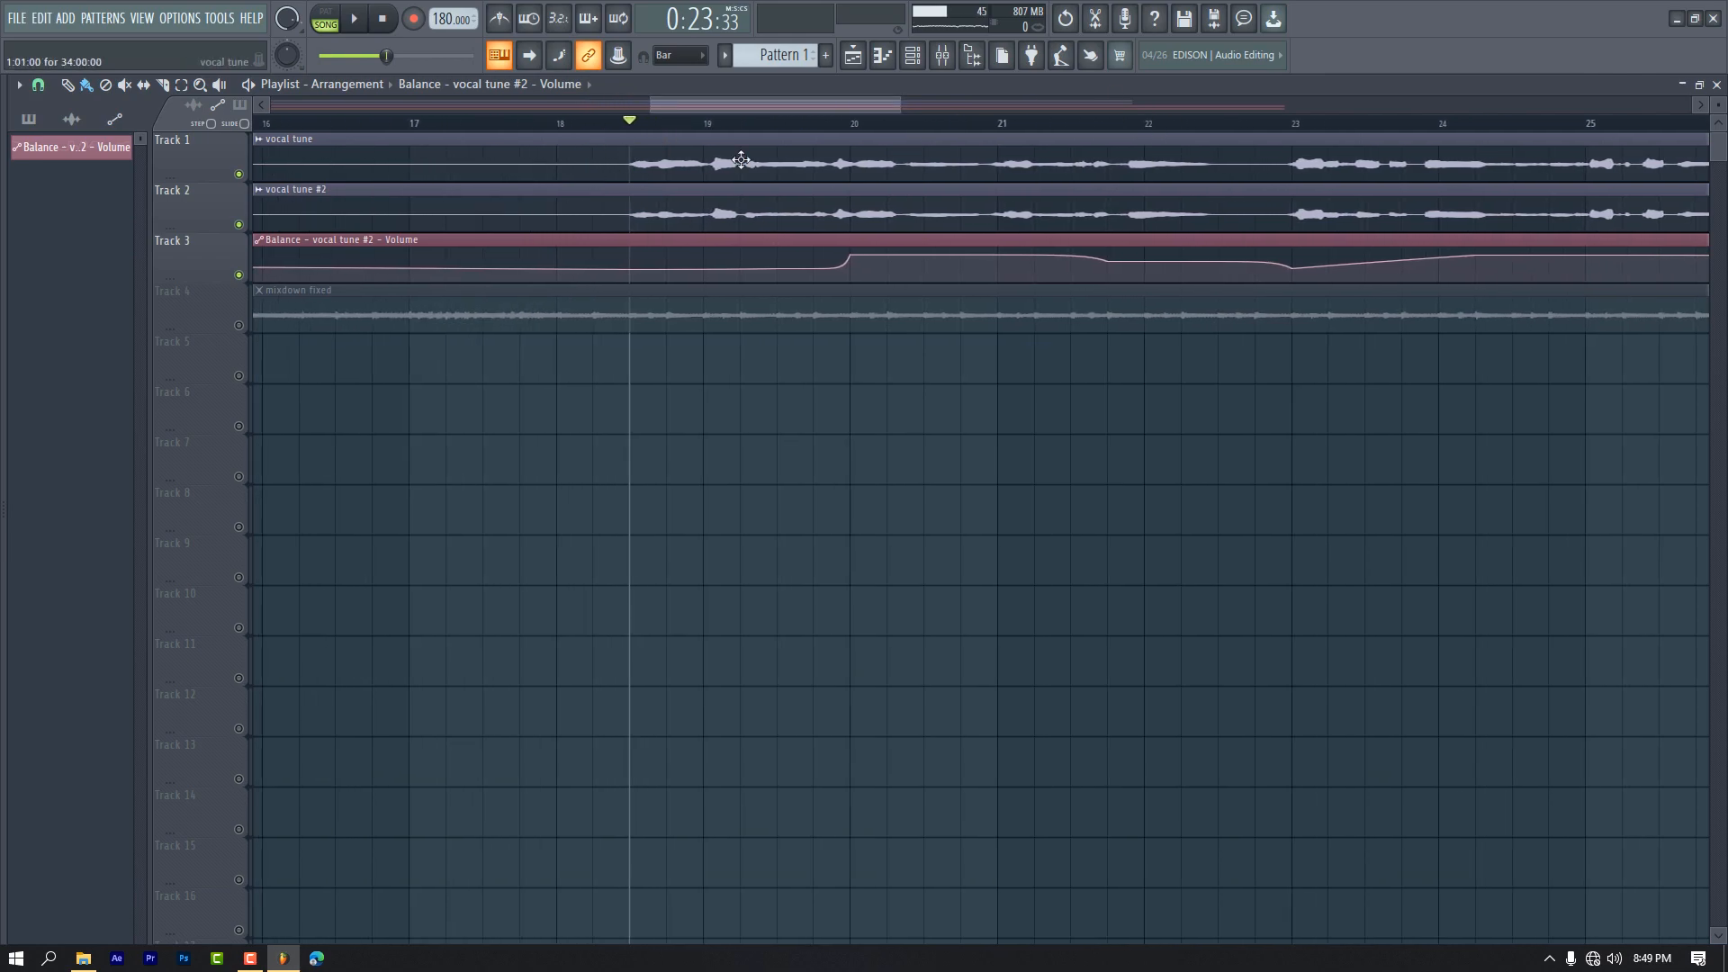
click(39, 84)
click(61, 206)
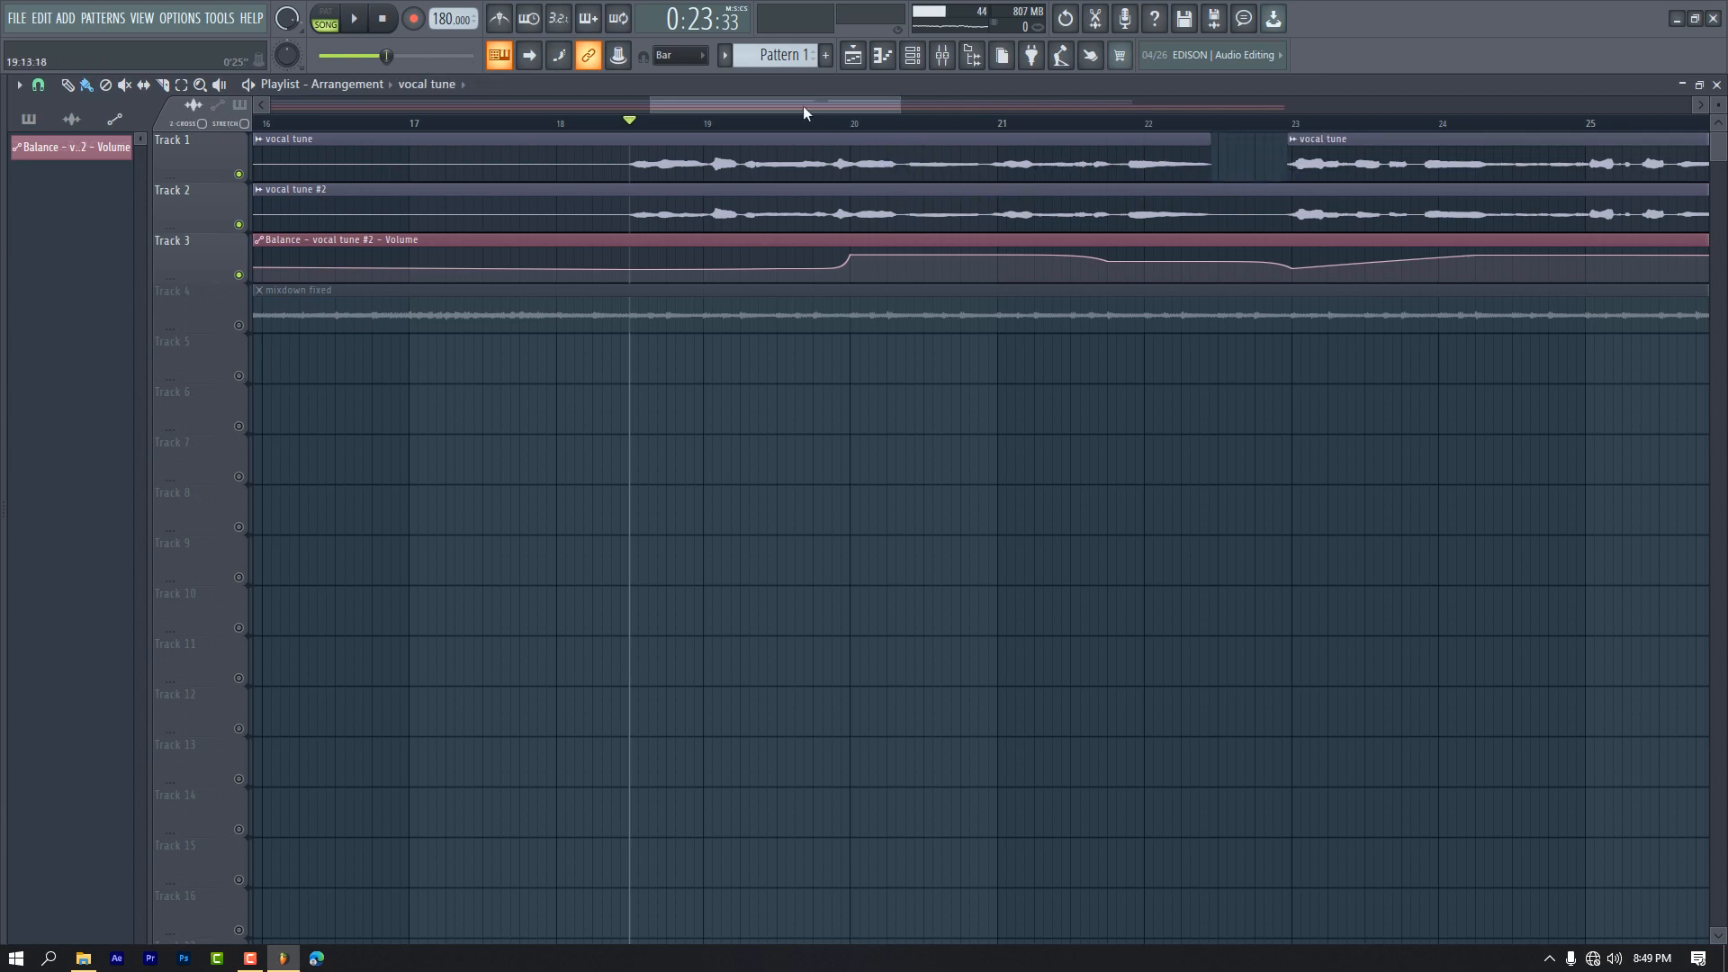
Set the vocal tune sample's declicking mode to Smooth (bleeding) and play the clip edge near bar 22.
drag(794, 110, 875, 111)
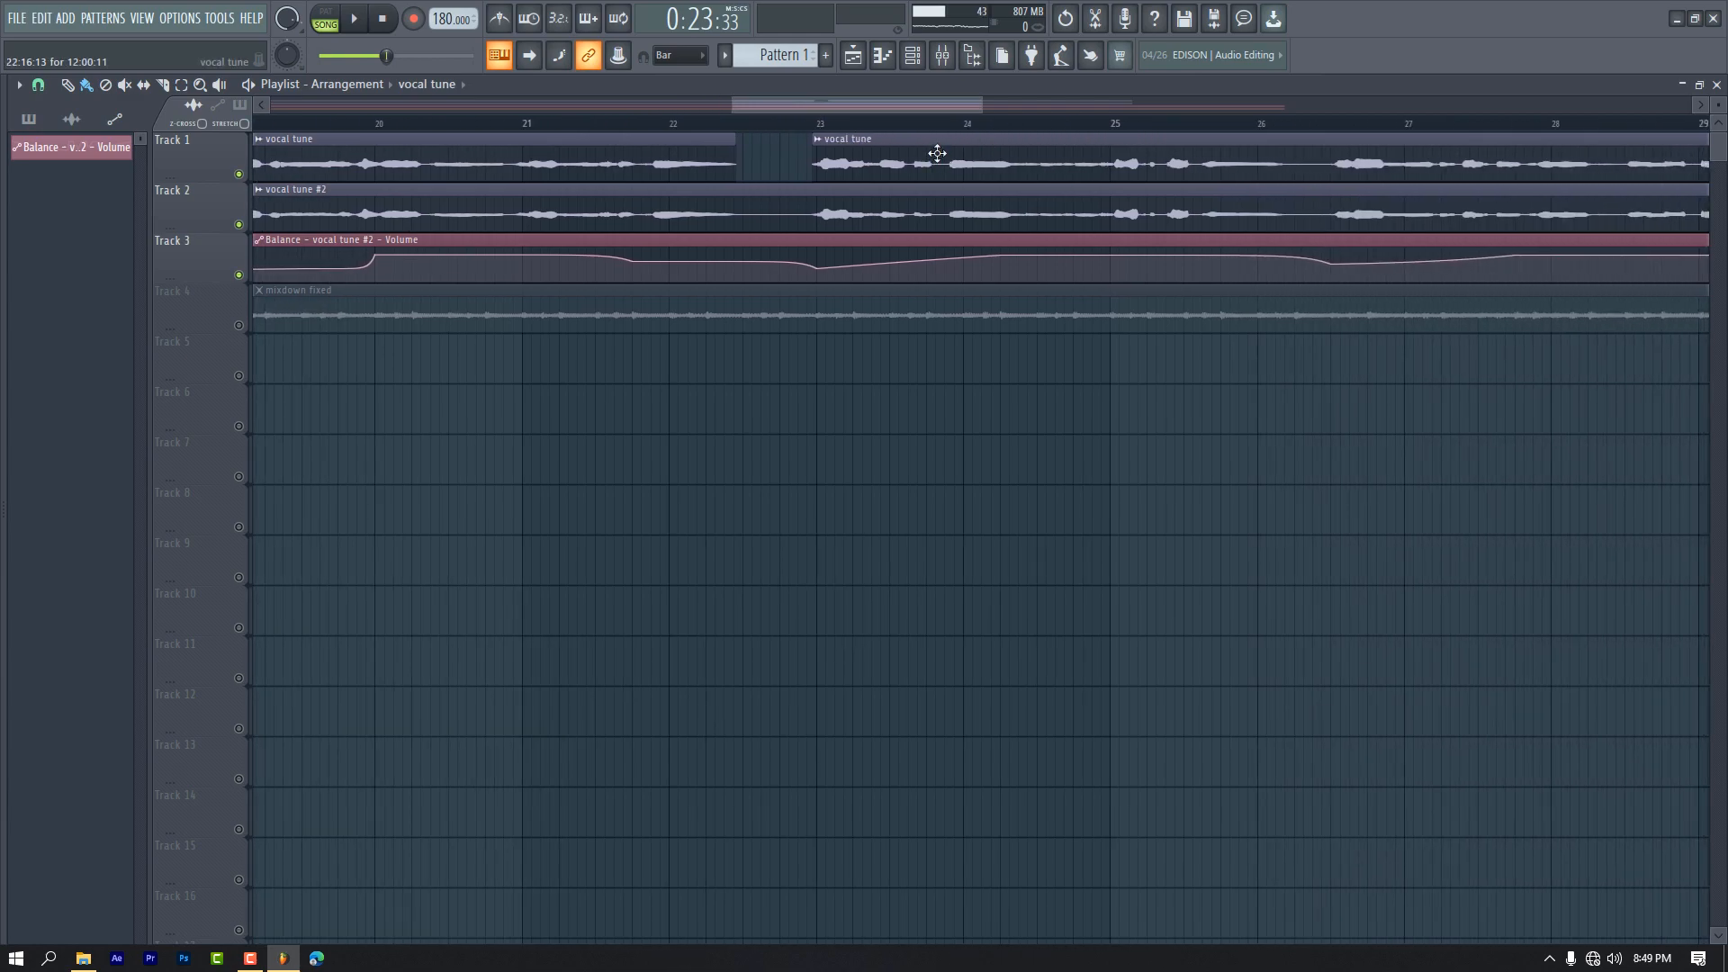
drag(984, 106, 1254, 135)
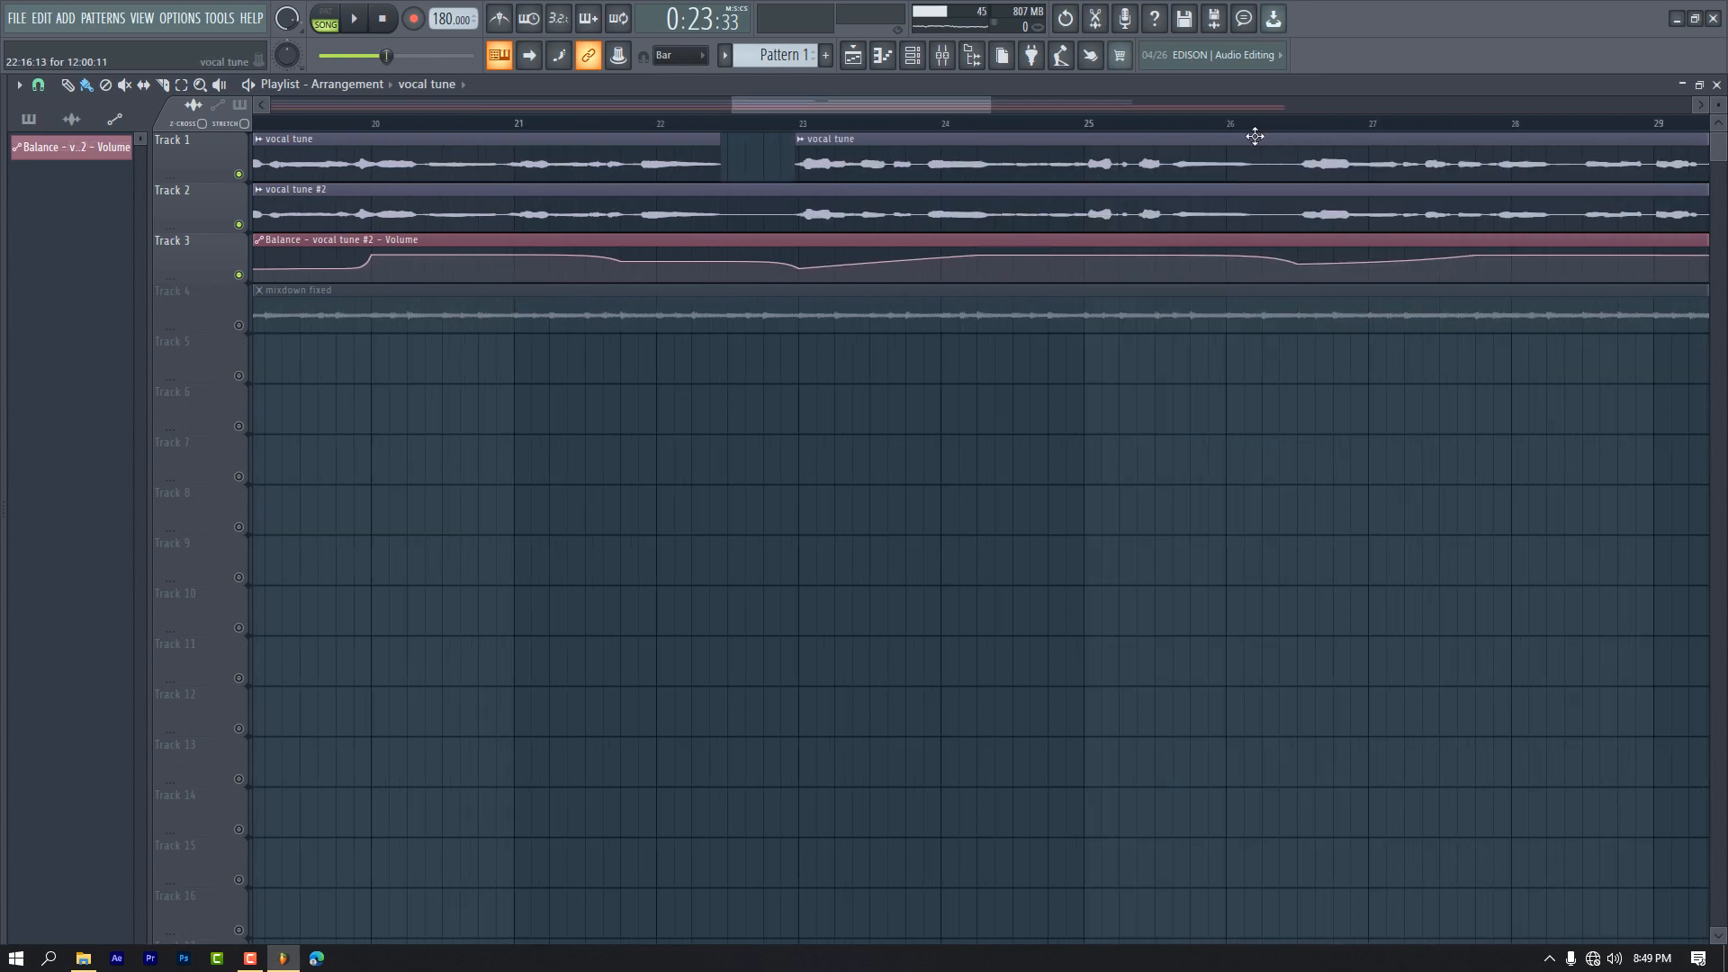
double_click(574, 154)
click(320, 486)
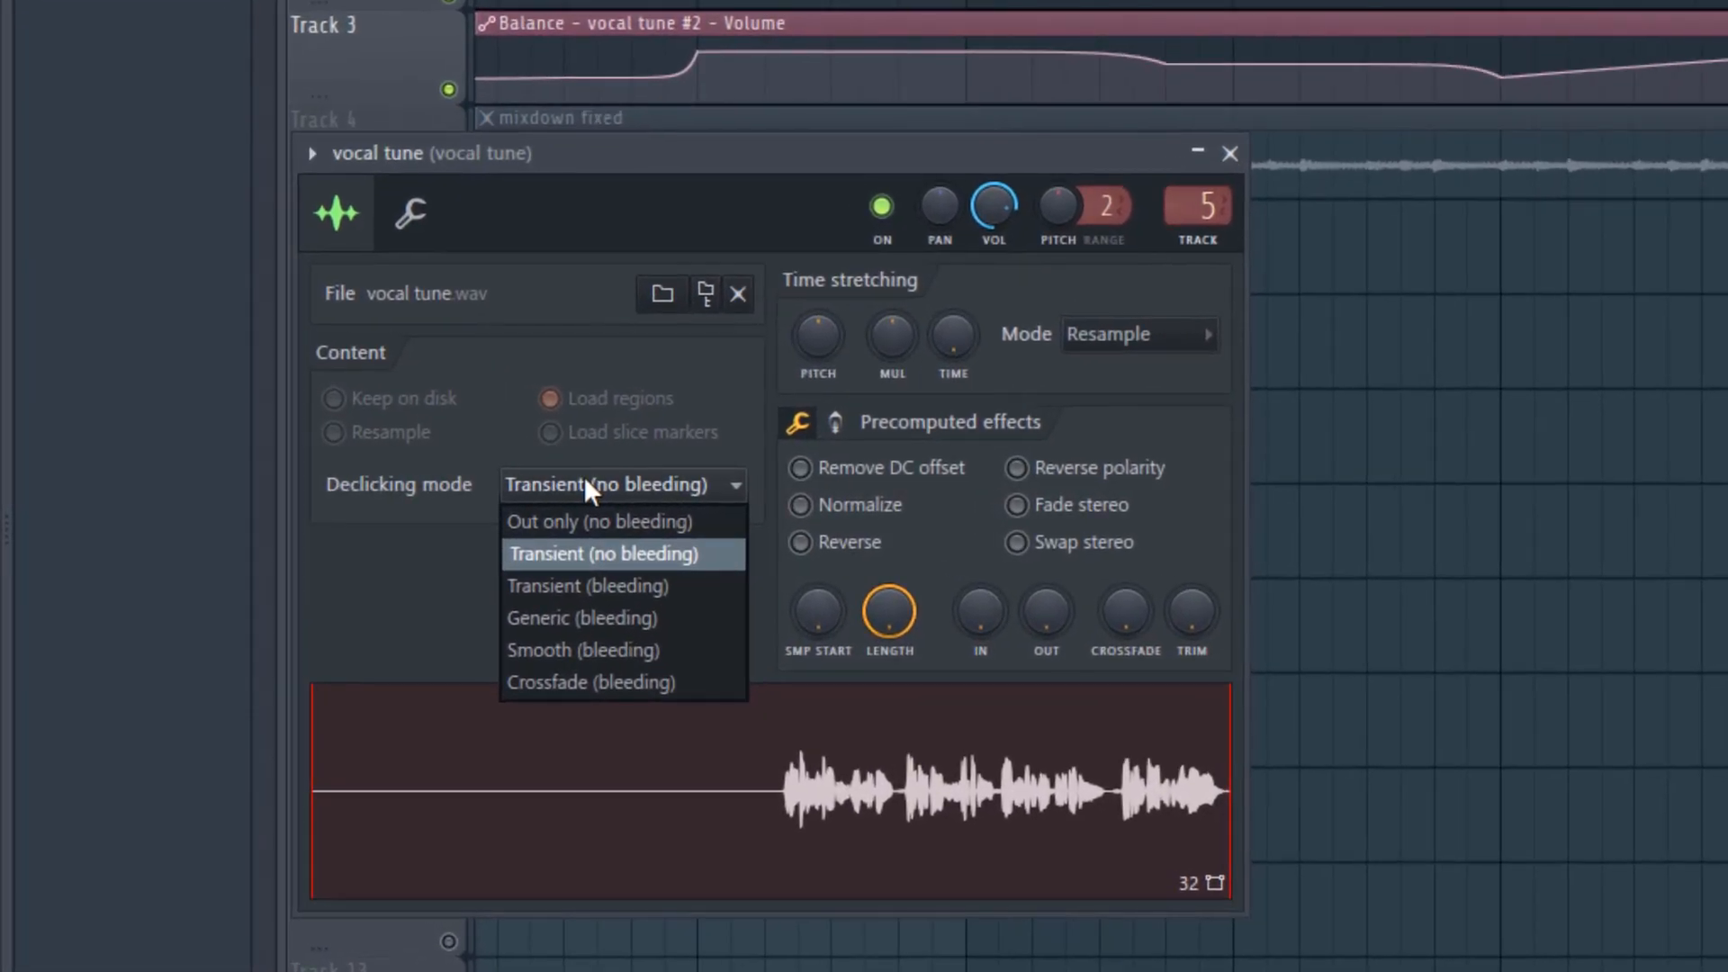
click(584, 650)
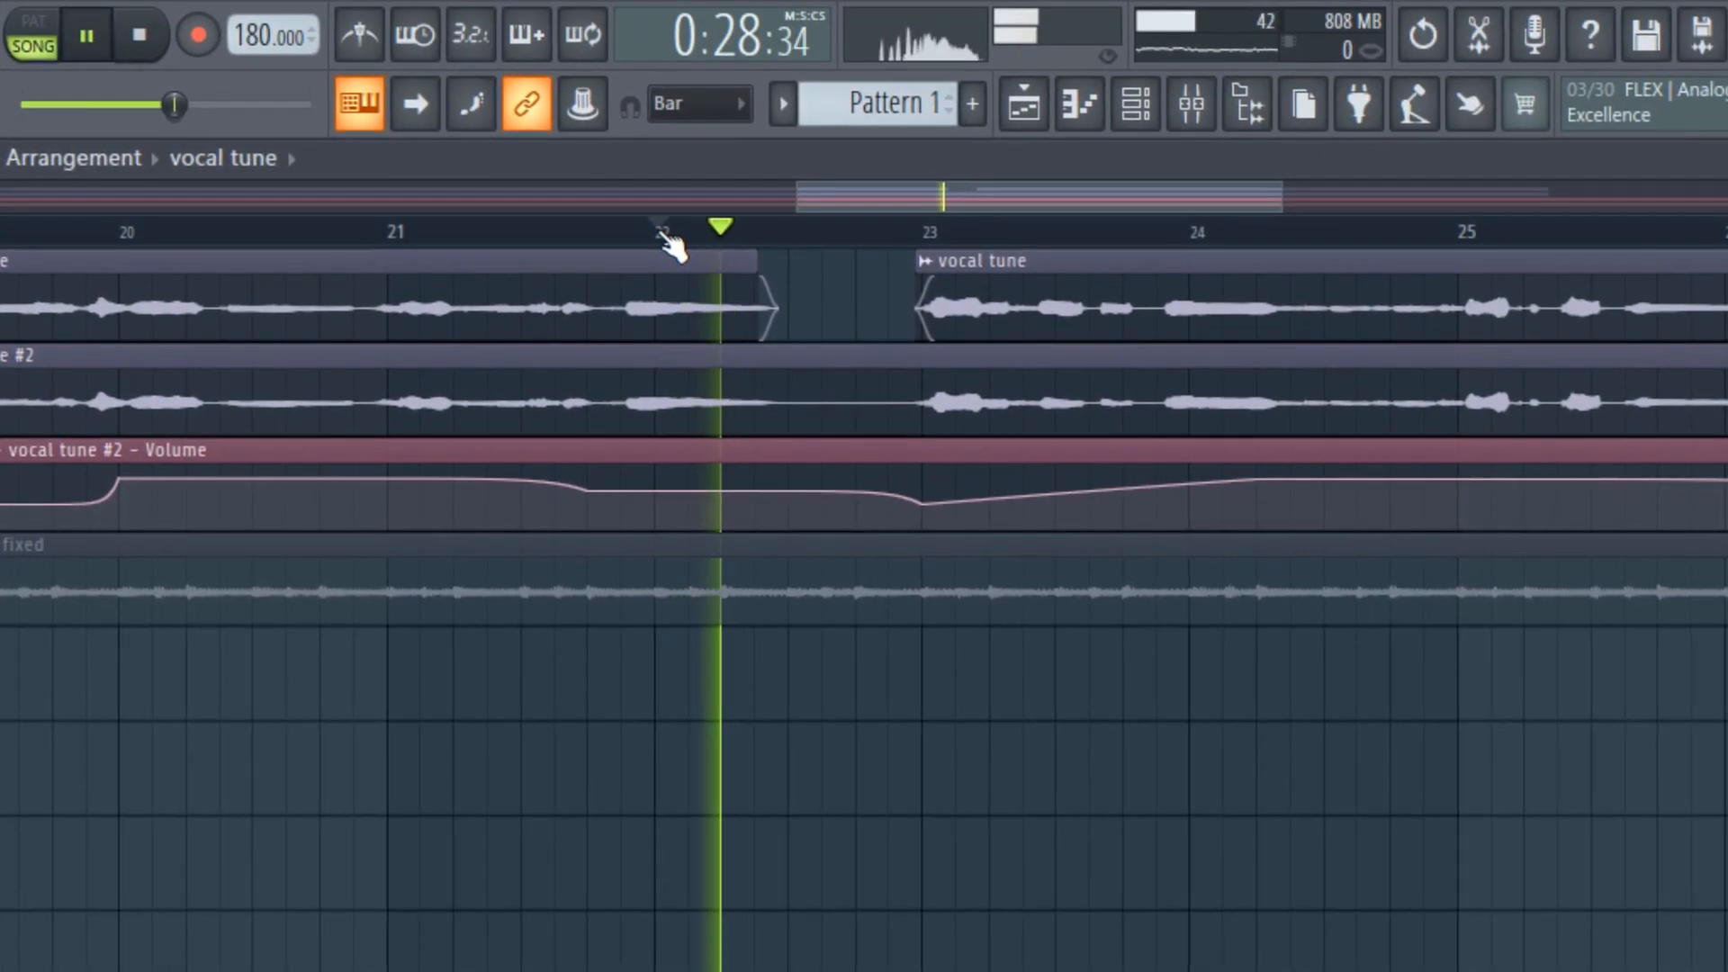
key(space)
Remove the vocal tune silence before about bar 18.3, split vocal tune #2 there, unmute the instrumental and play the mix.
drag(1247, 204, 1261, 200)
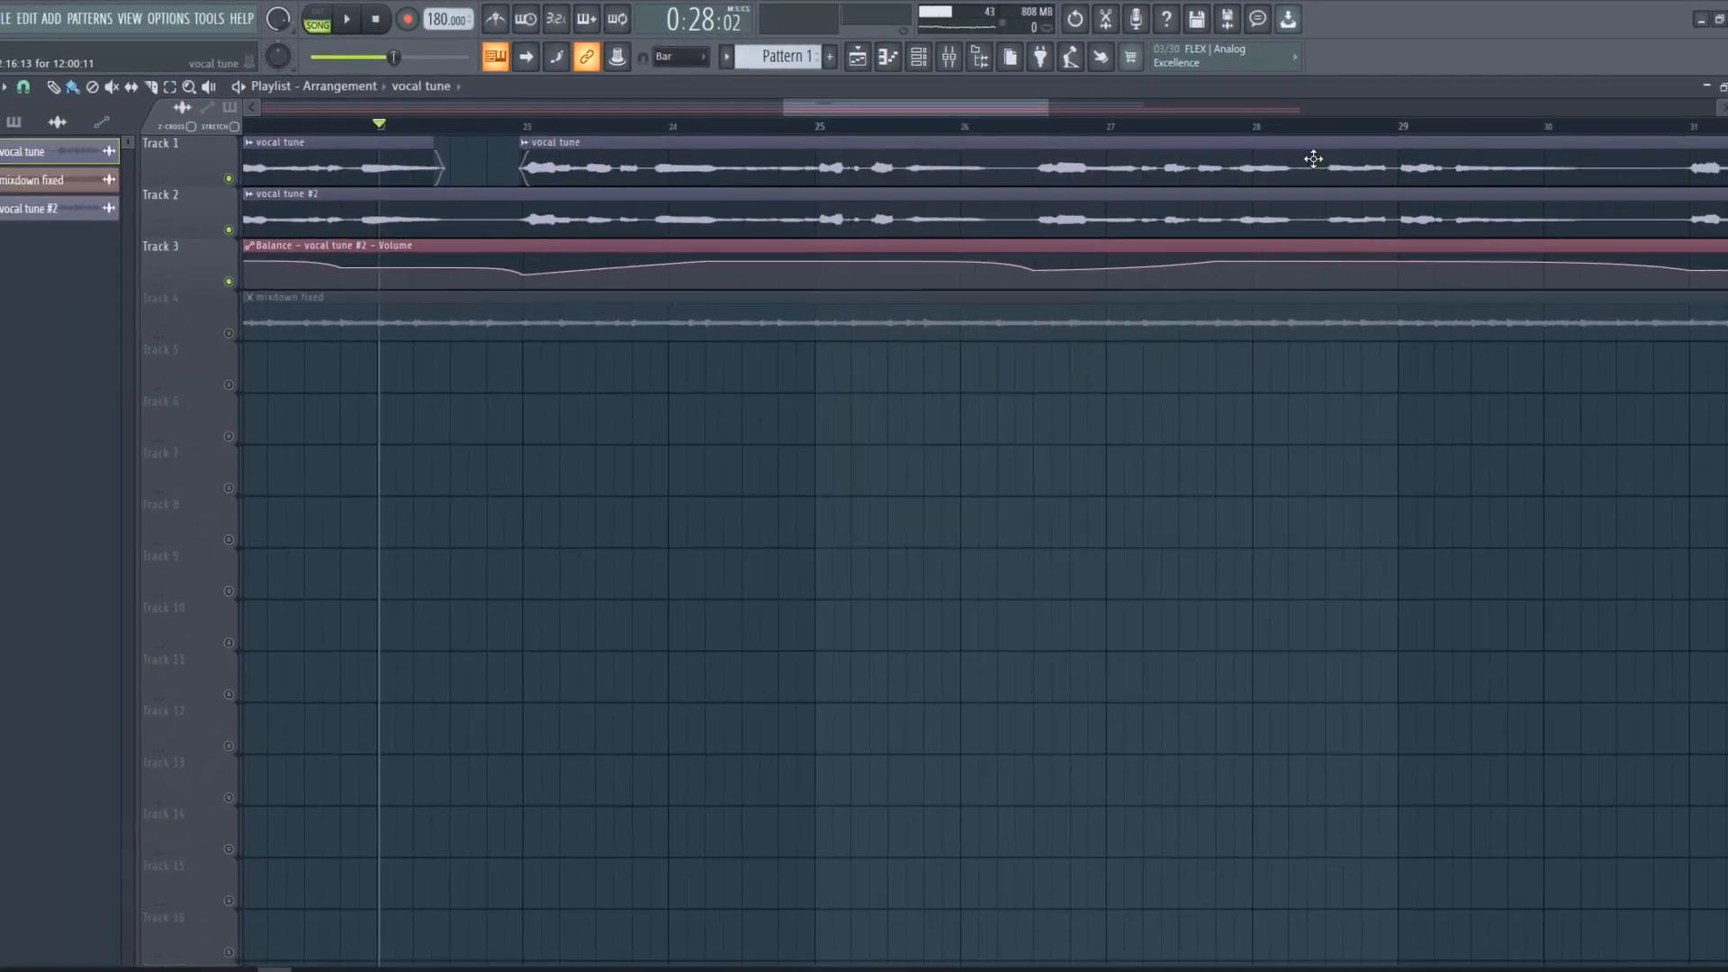
drag(999, 103, 919, 115)
drag(786, 108, 687, 108)
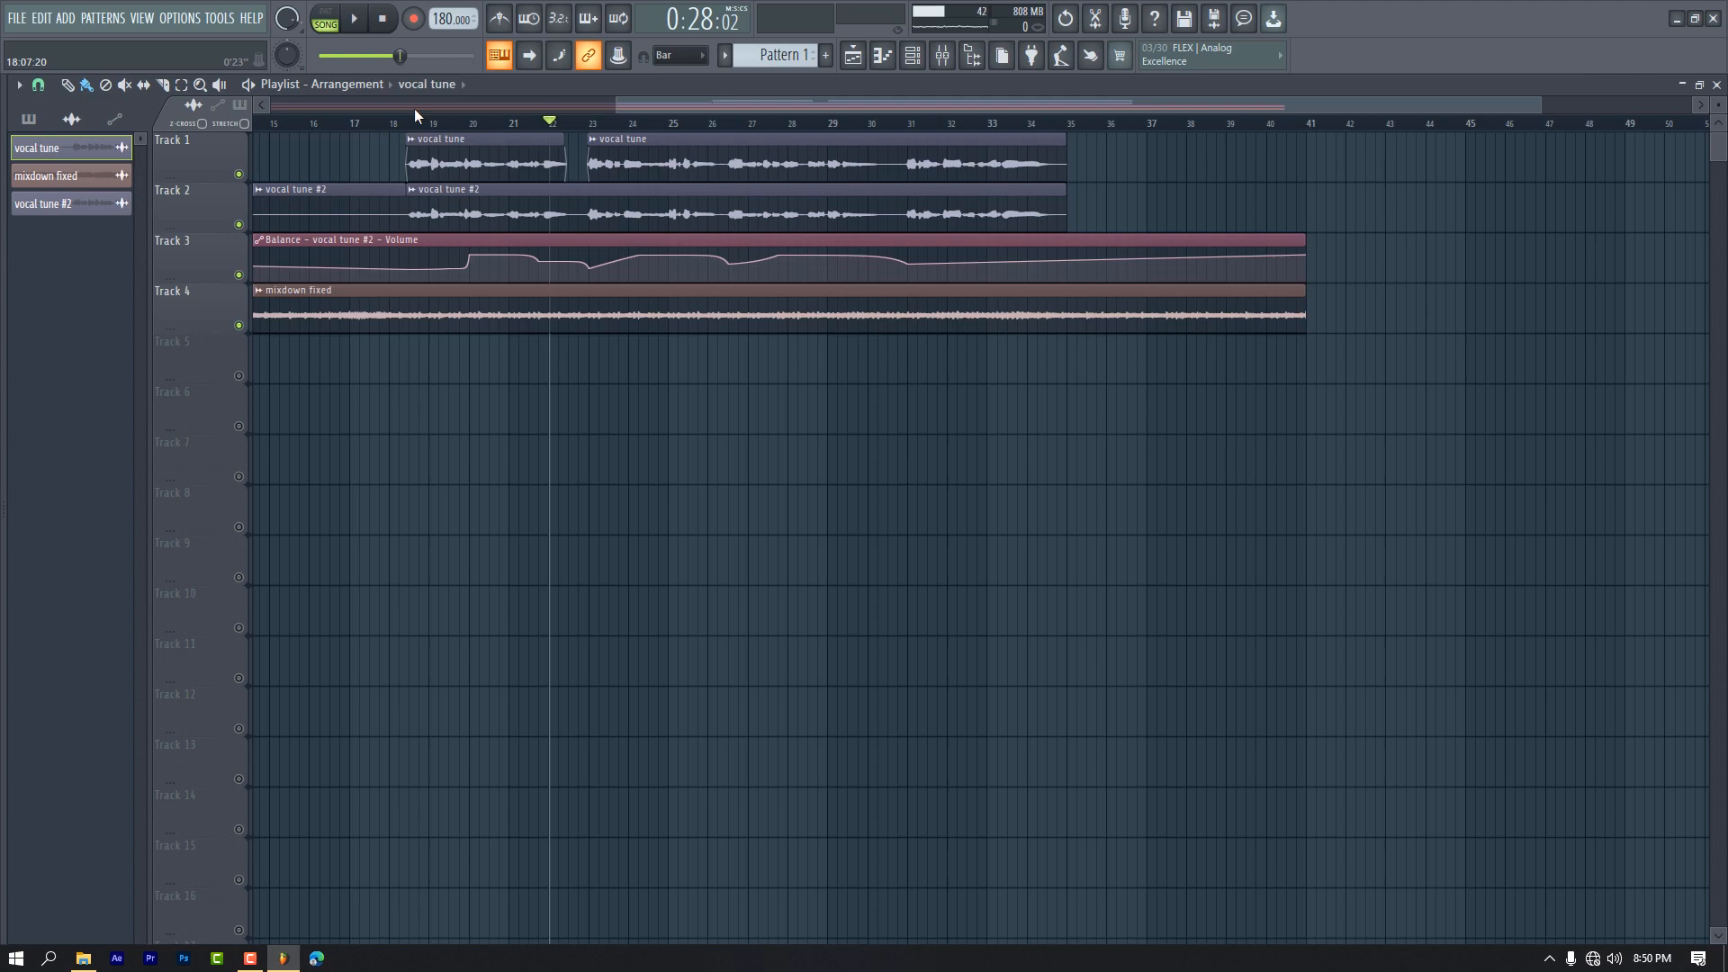
click(405, 128)
key(space)
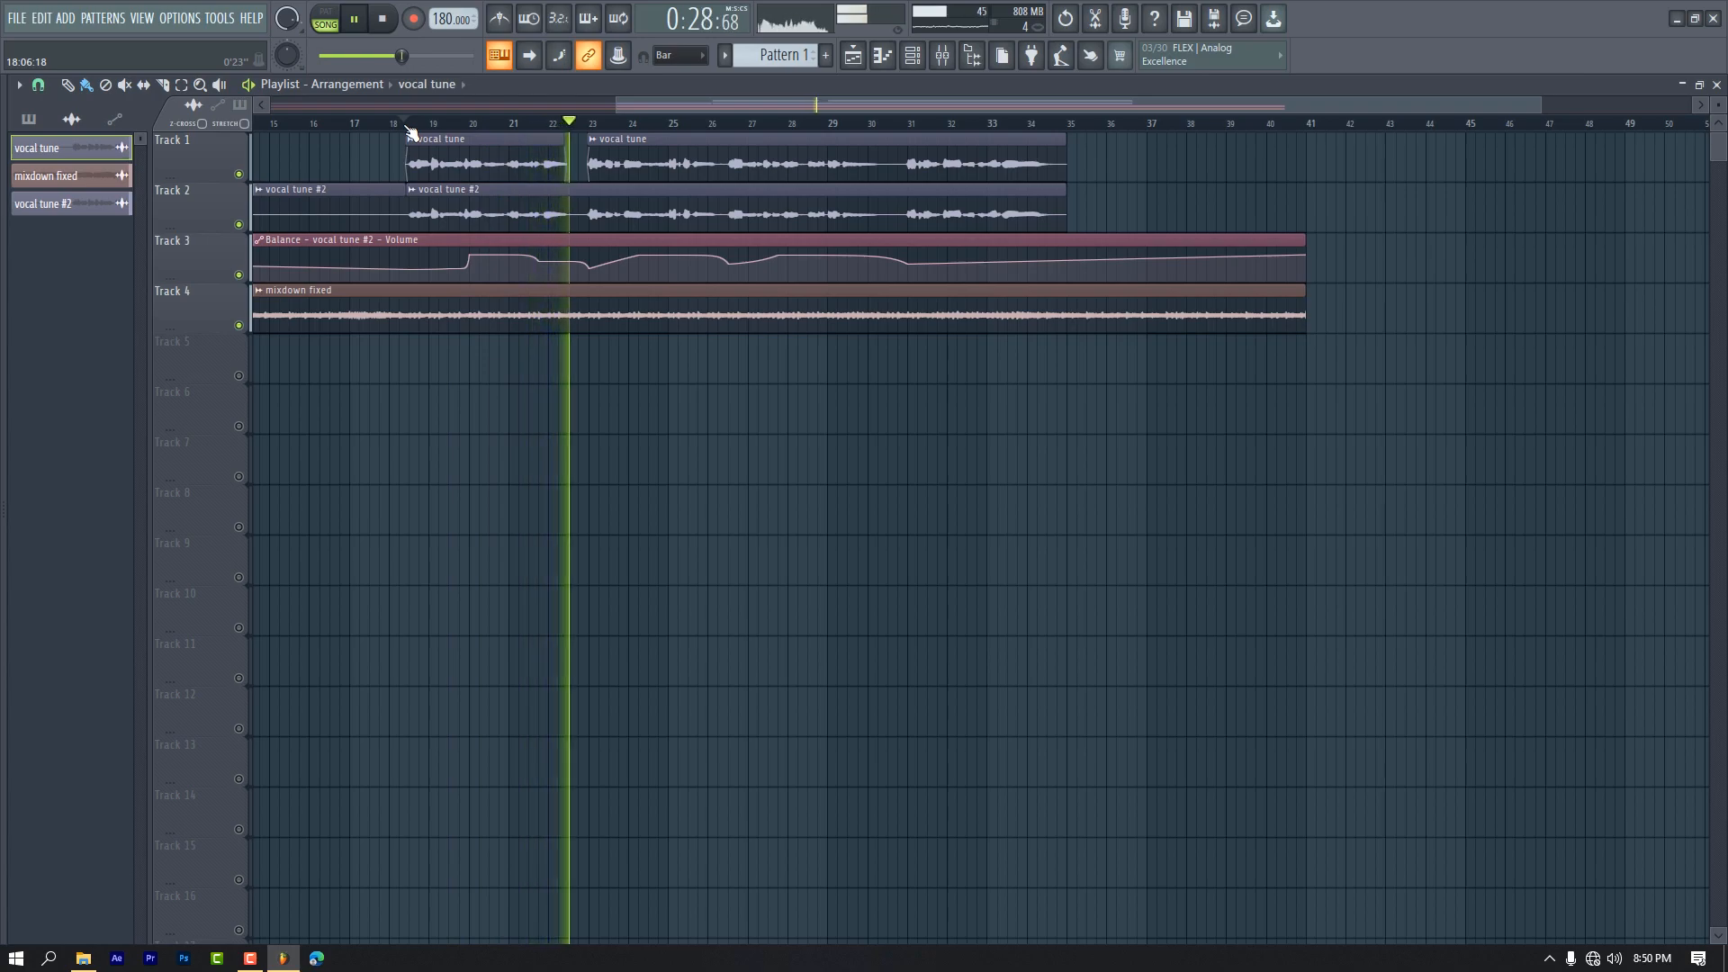
Lower Insert 6's fader to about -4.2 dB while playing the mix, and check the system speaker volume.
click(942, 55)
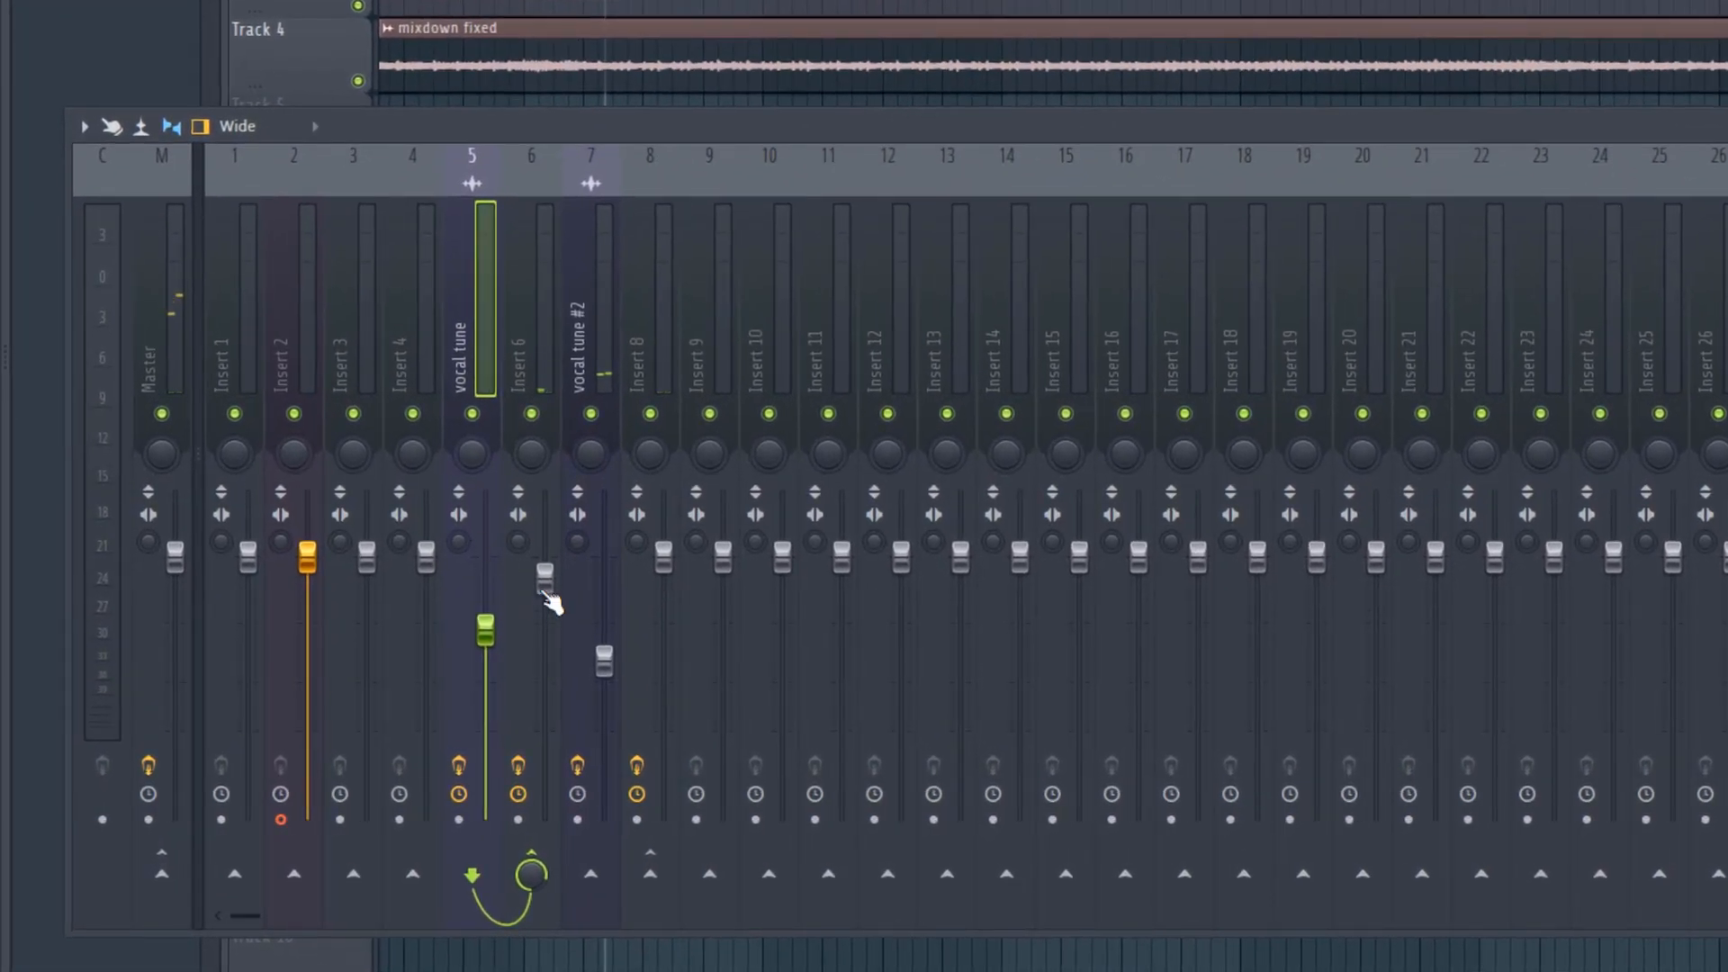
drag(547, 587, 546, 605)
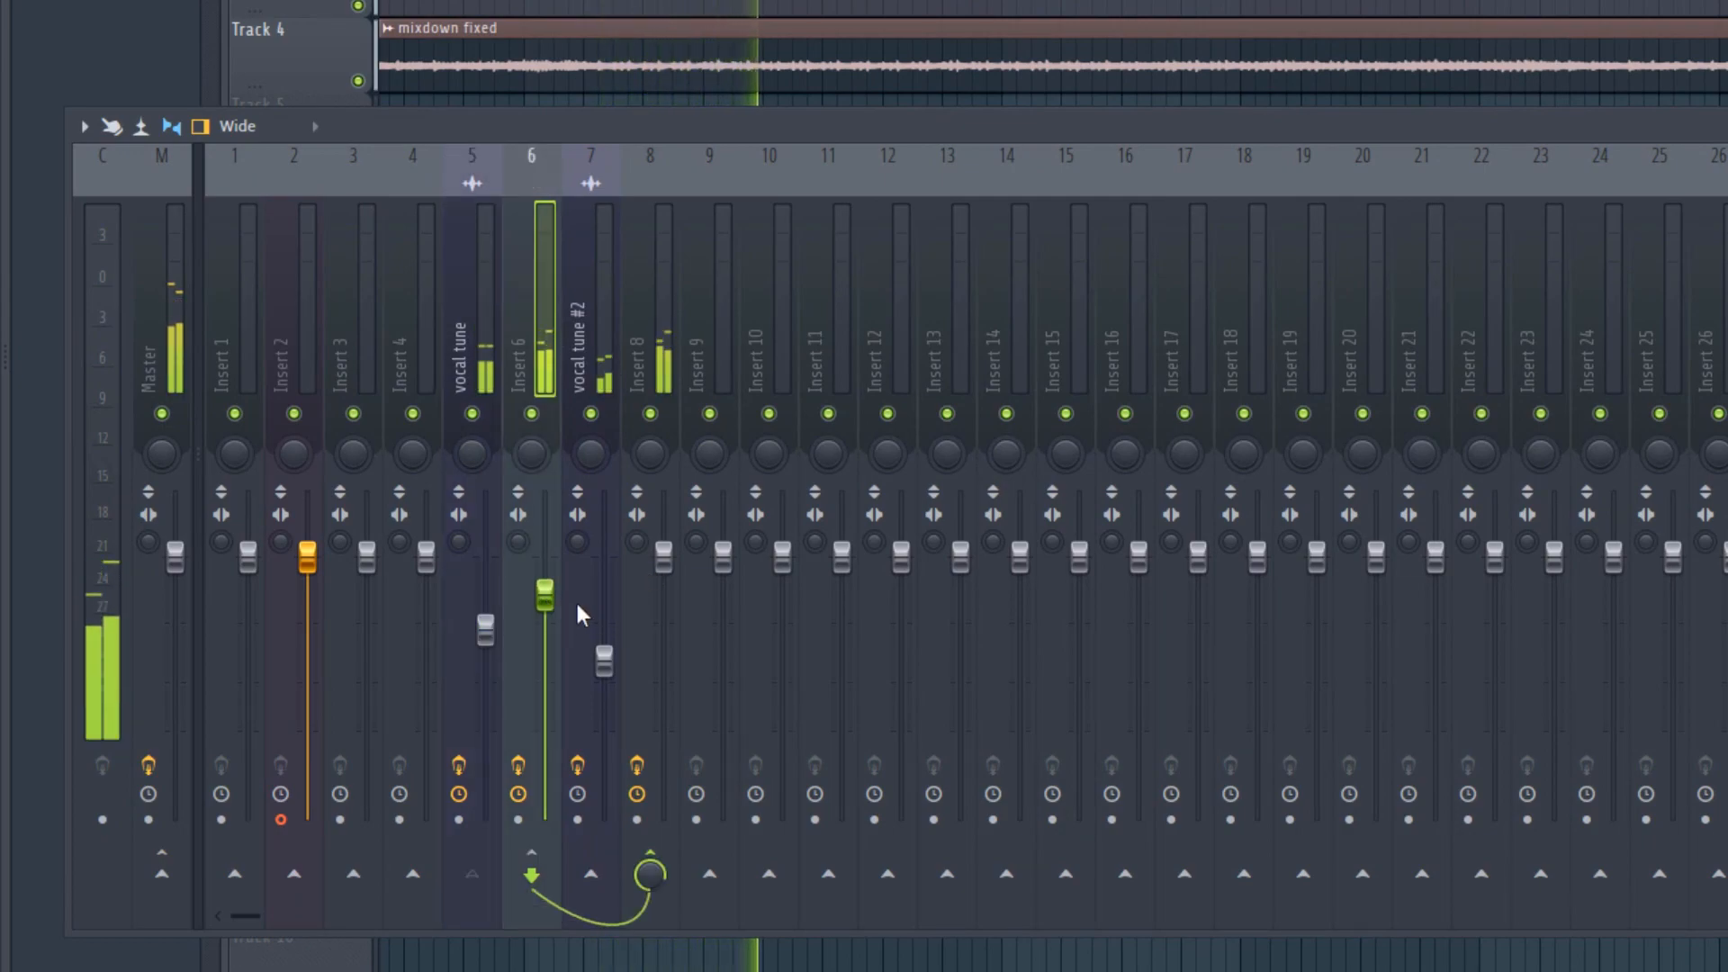
drag(547, 605, 547, 610)
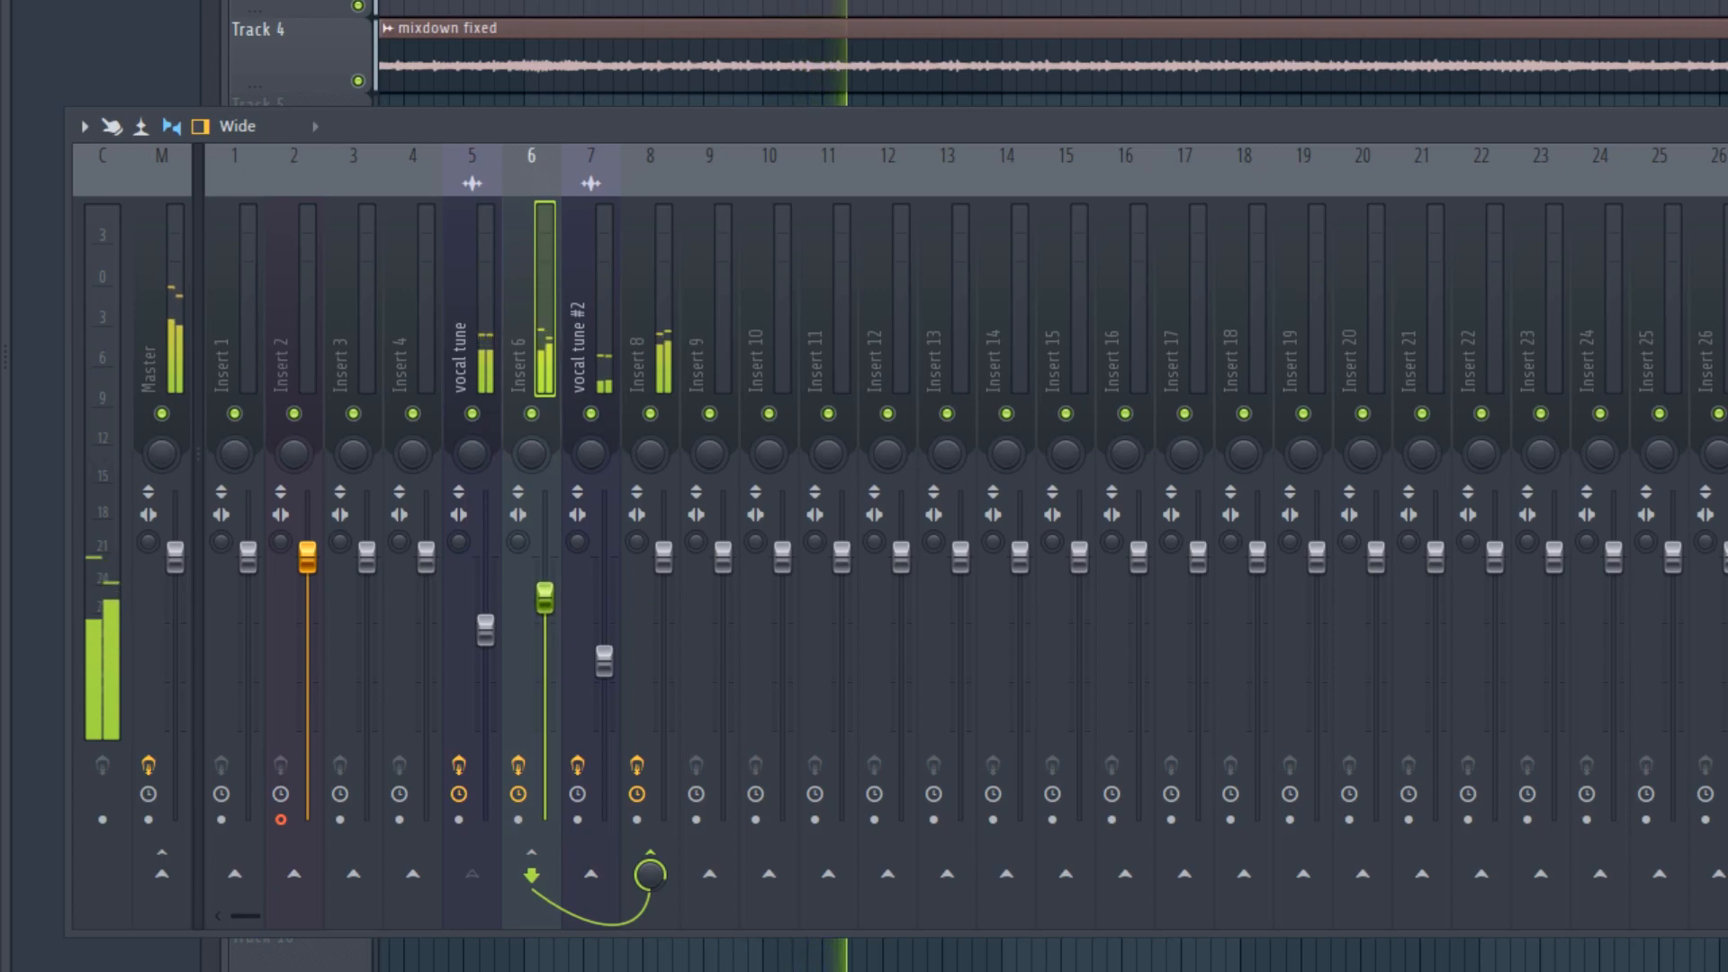
key(space)
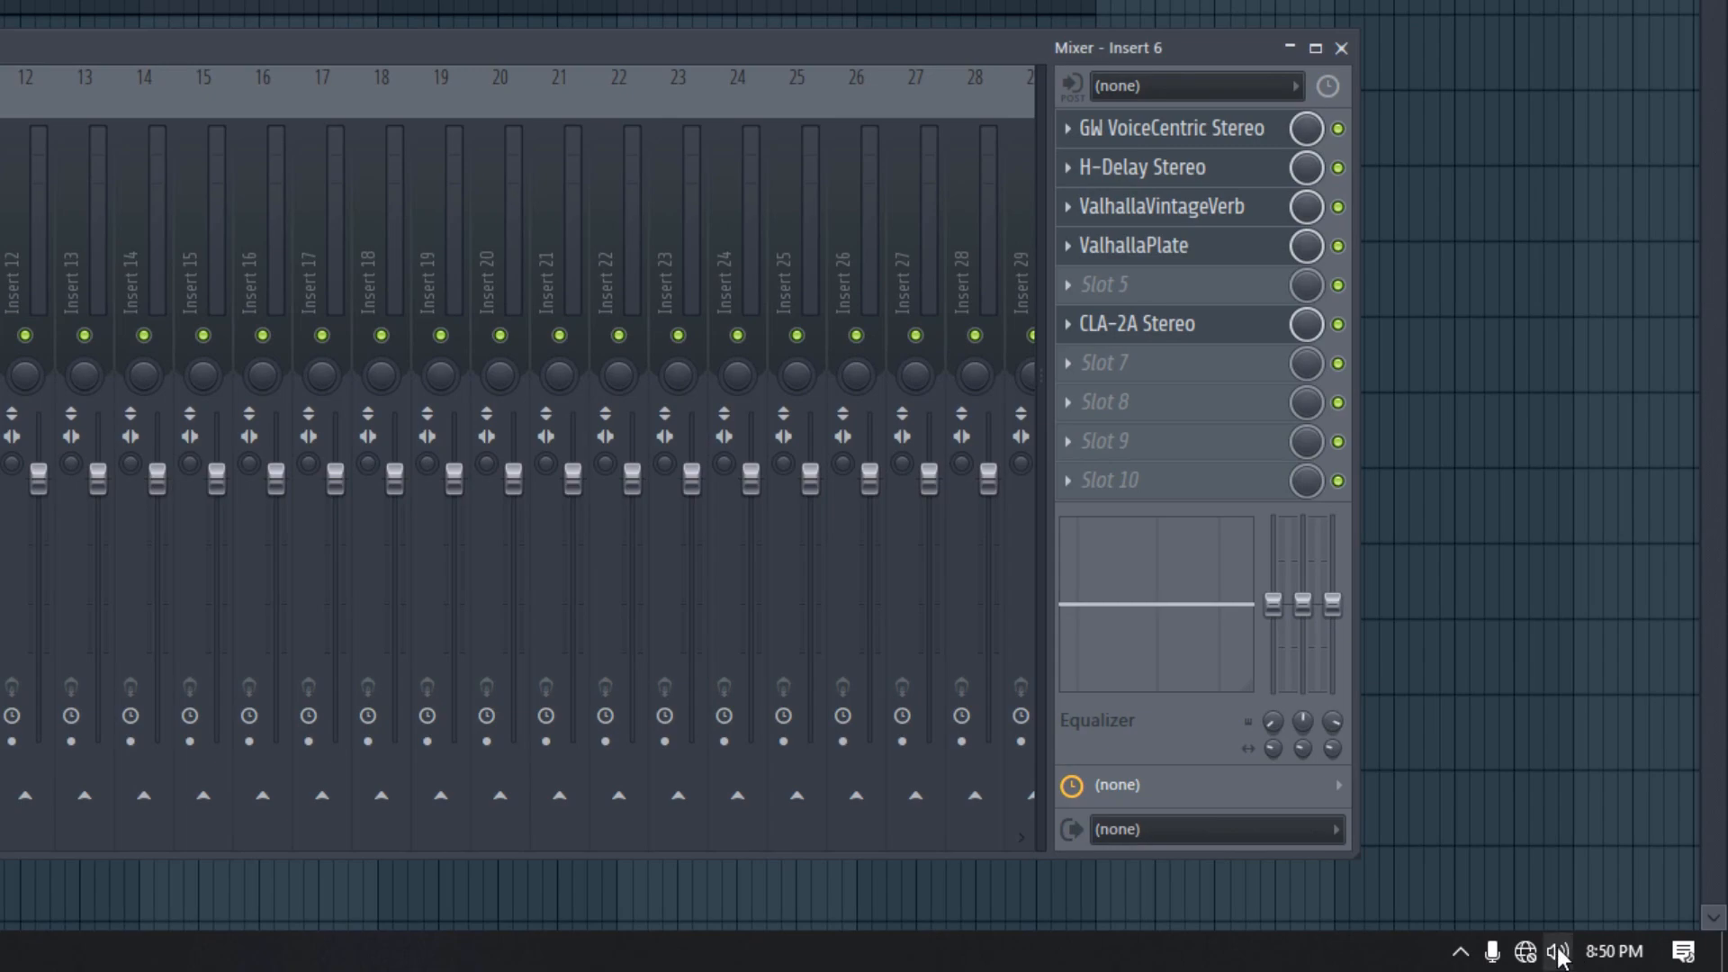
click(1558, 953)
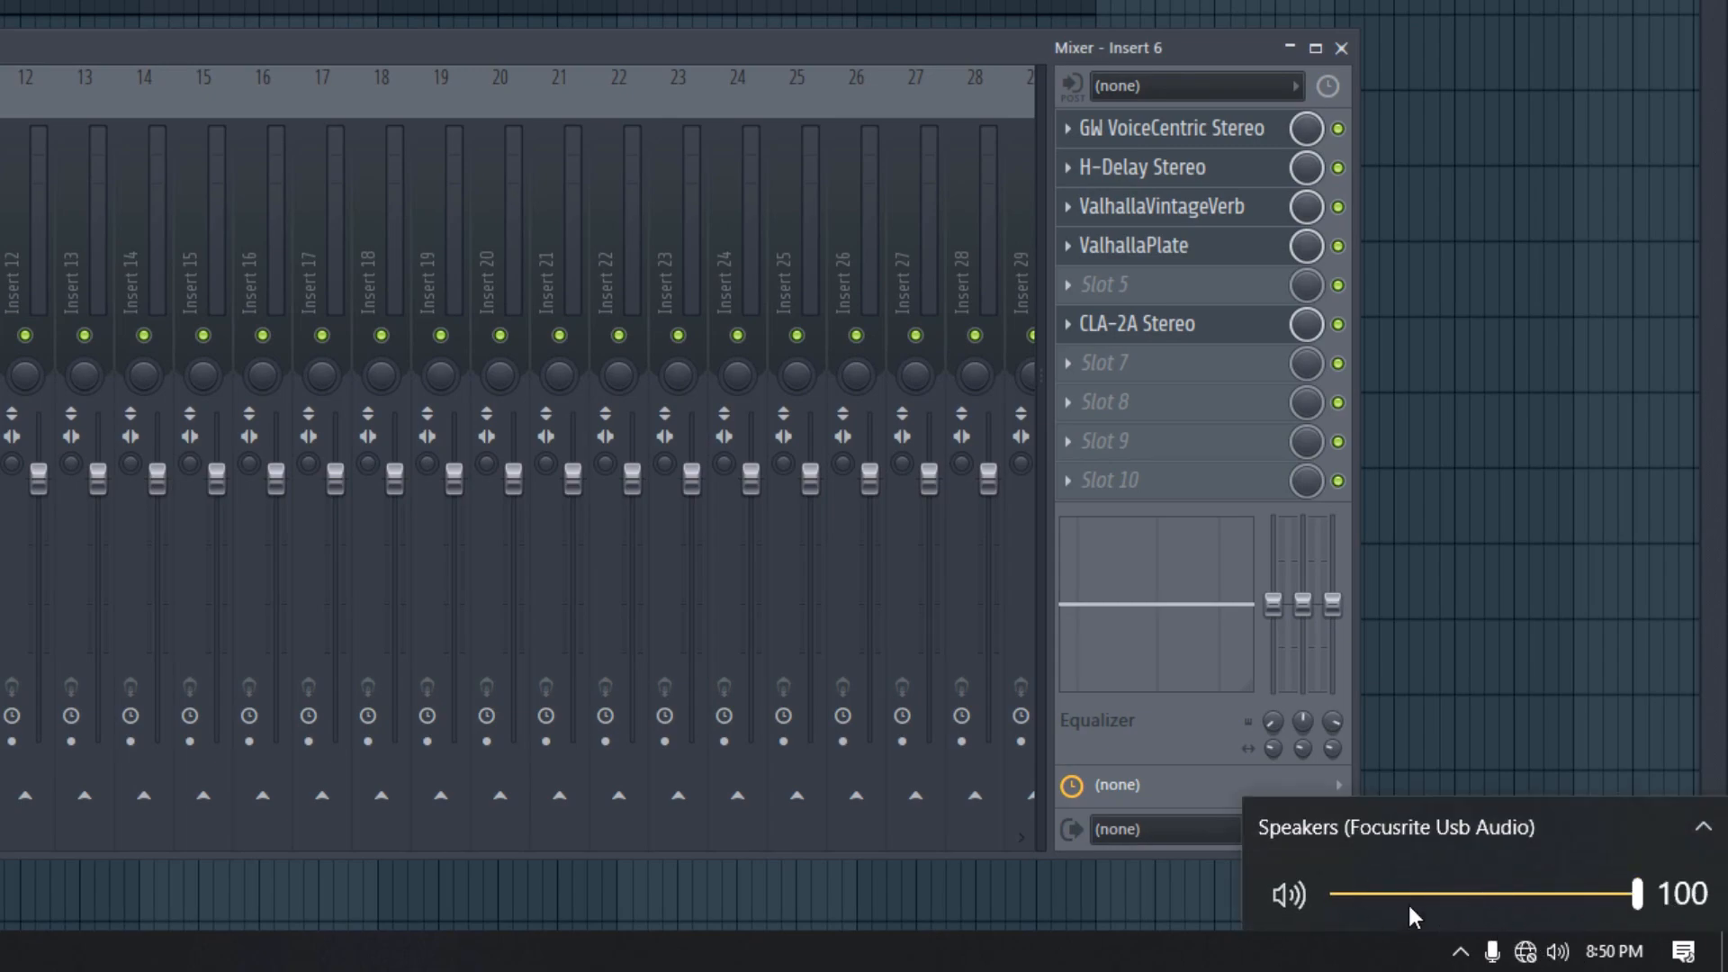
click(727, 52)
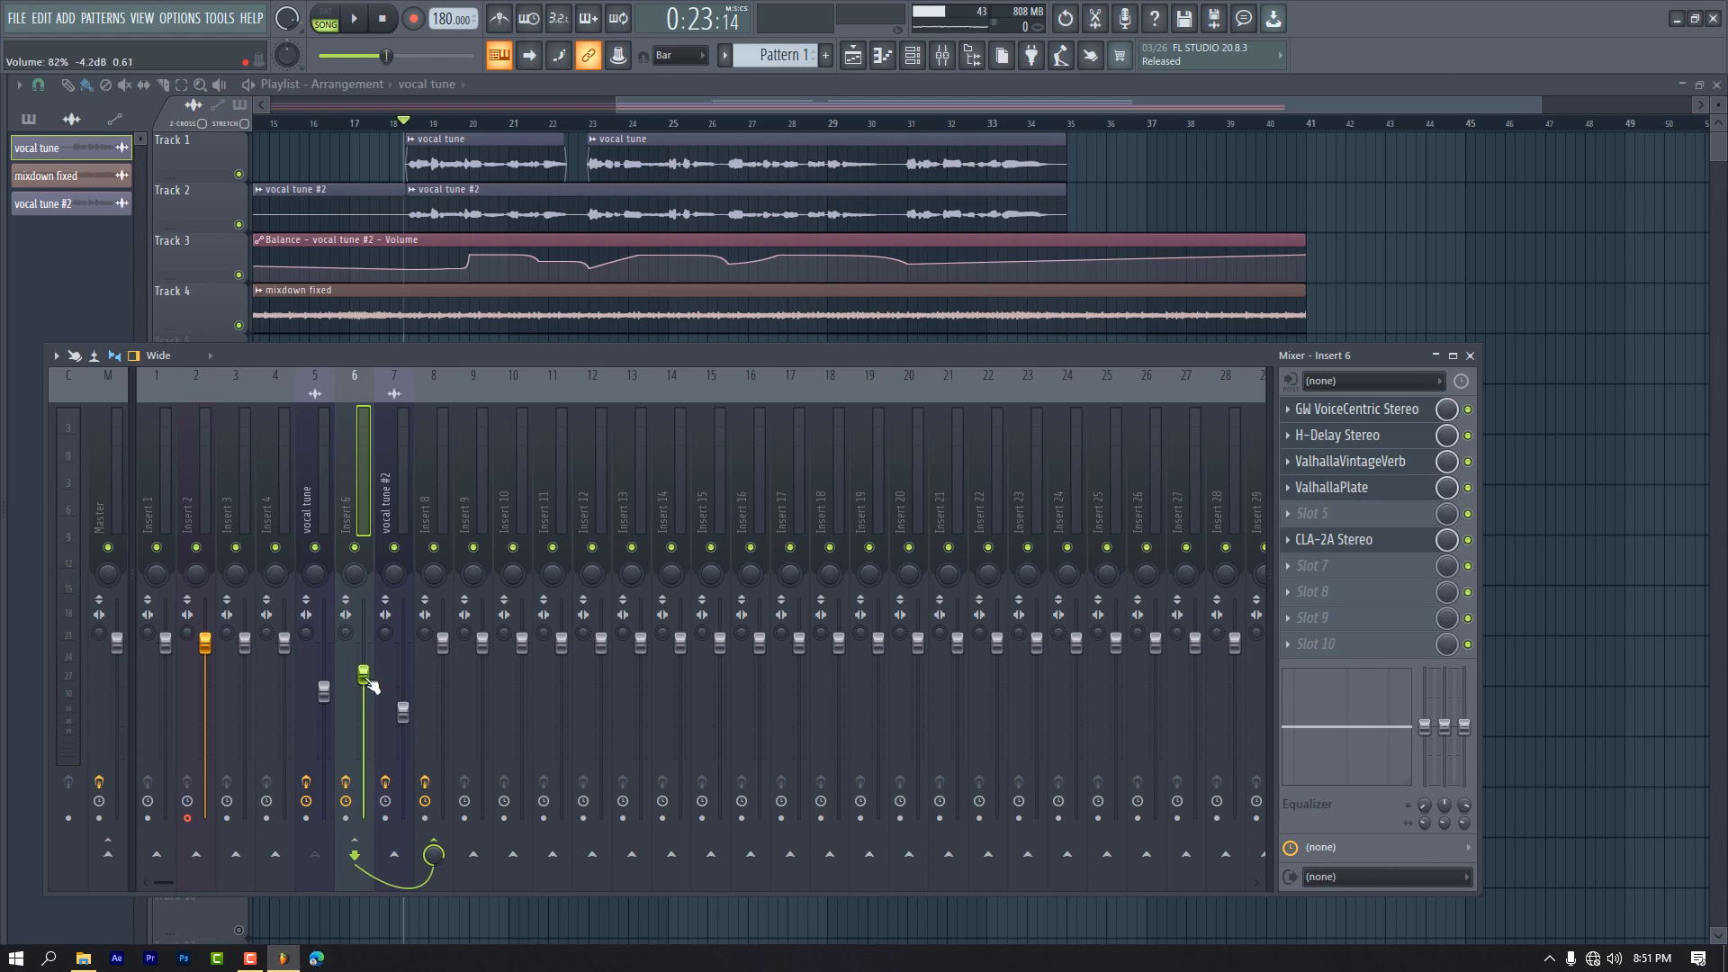
Lower Insert 6's fader slightly further and set vocal tune #2's fader to about -10.9 dB during playback.
key(space)
drag(369, 680, 369, 687)
key(space)
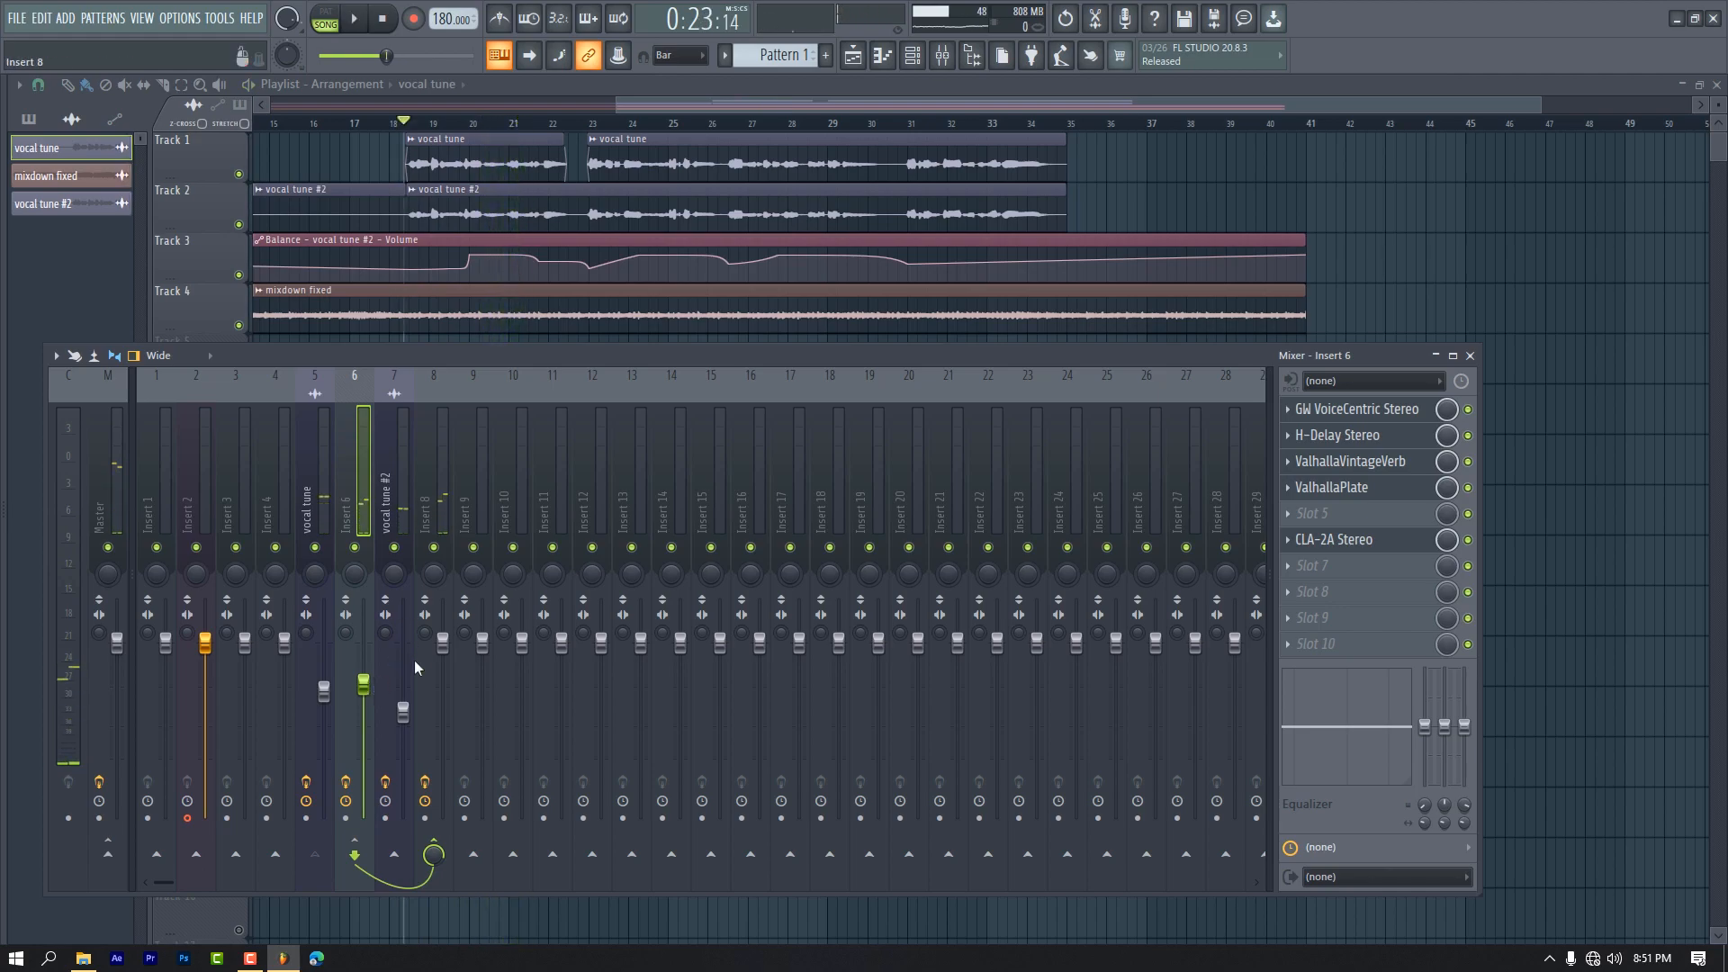
click(403, 711)
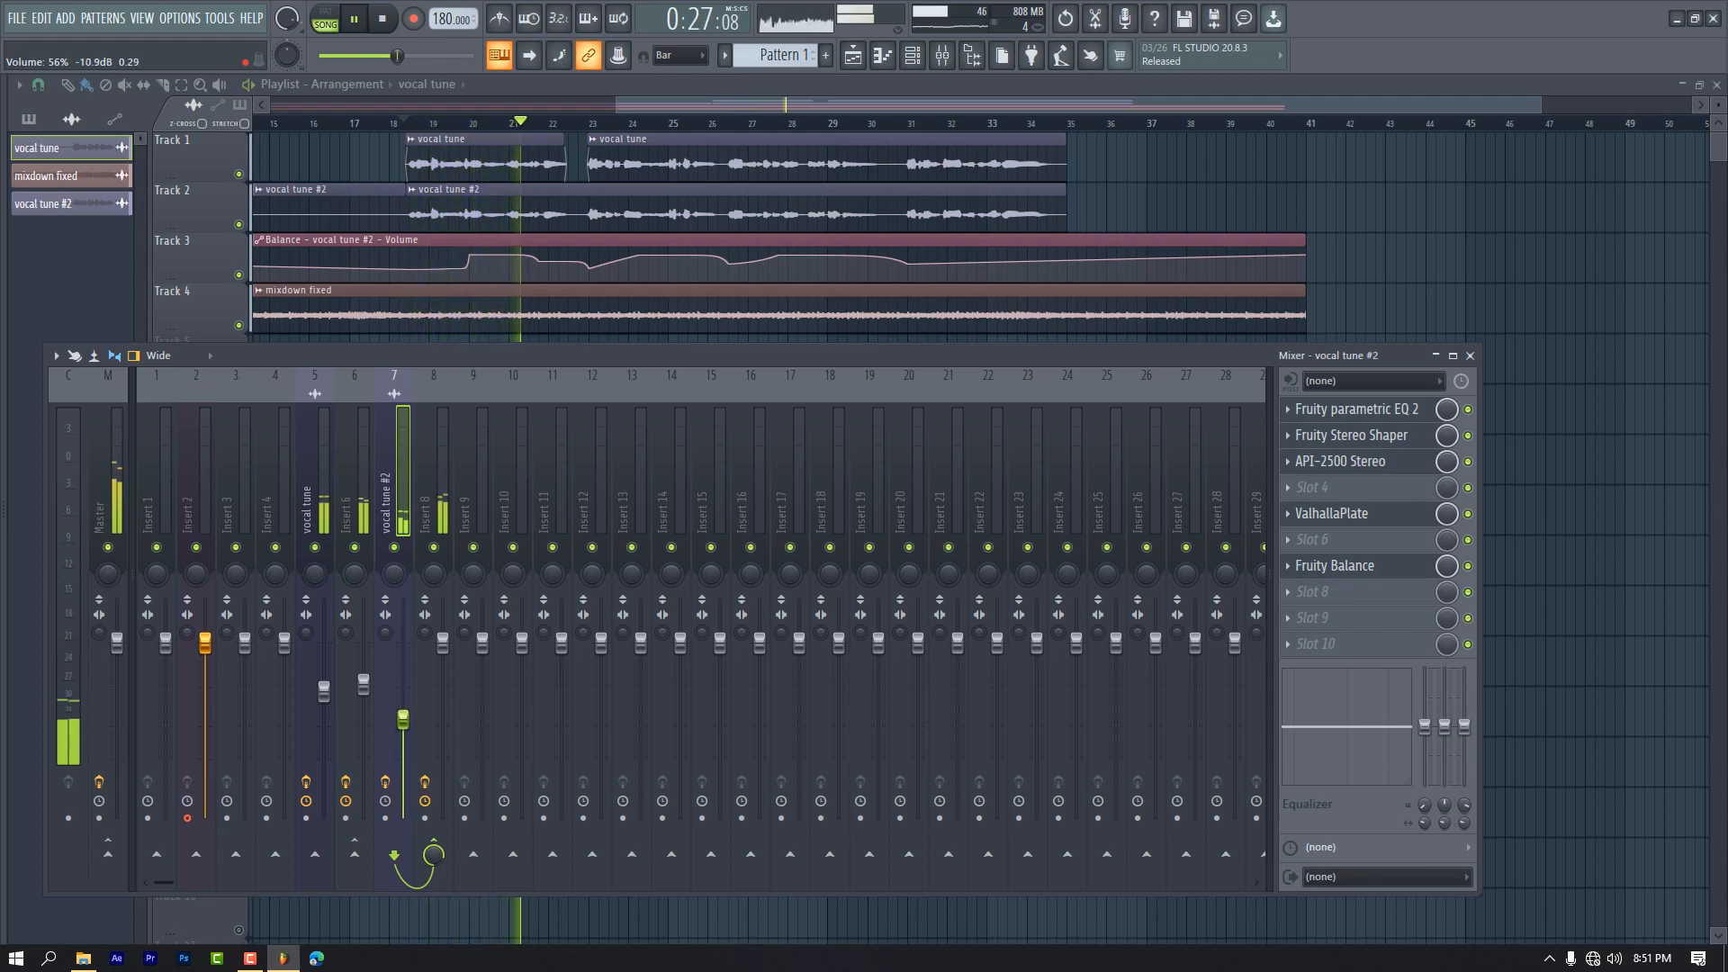
key(space)
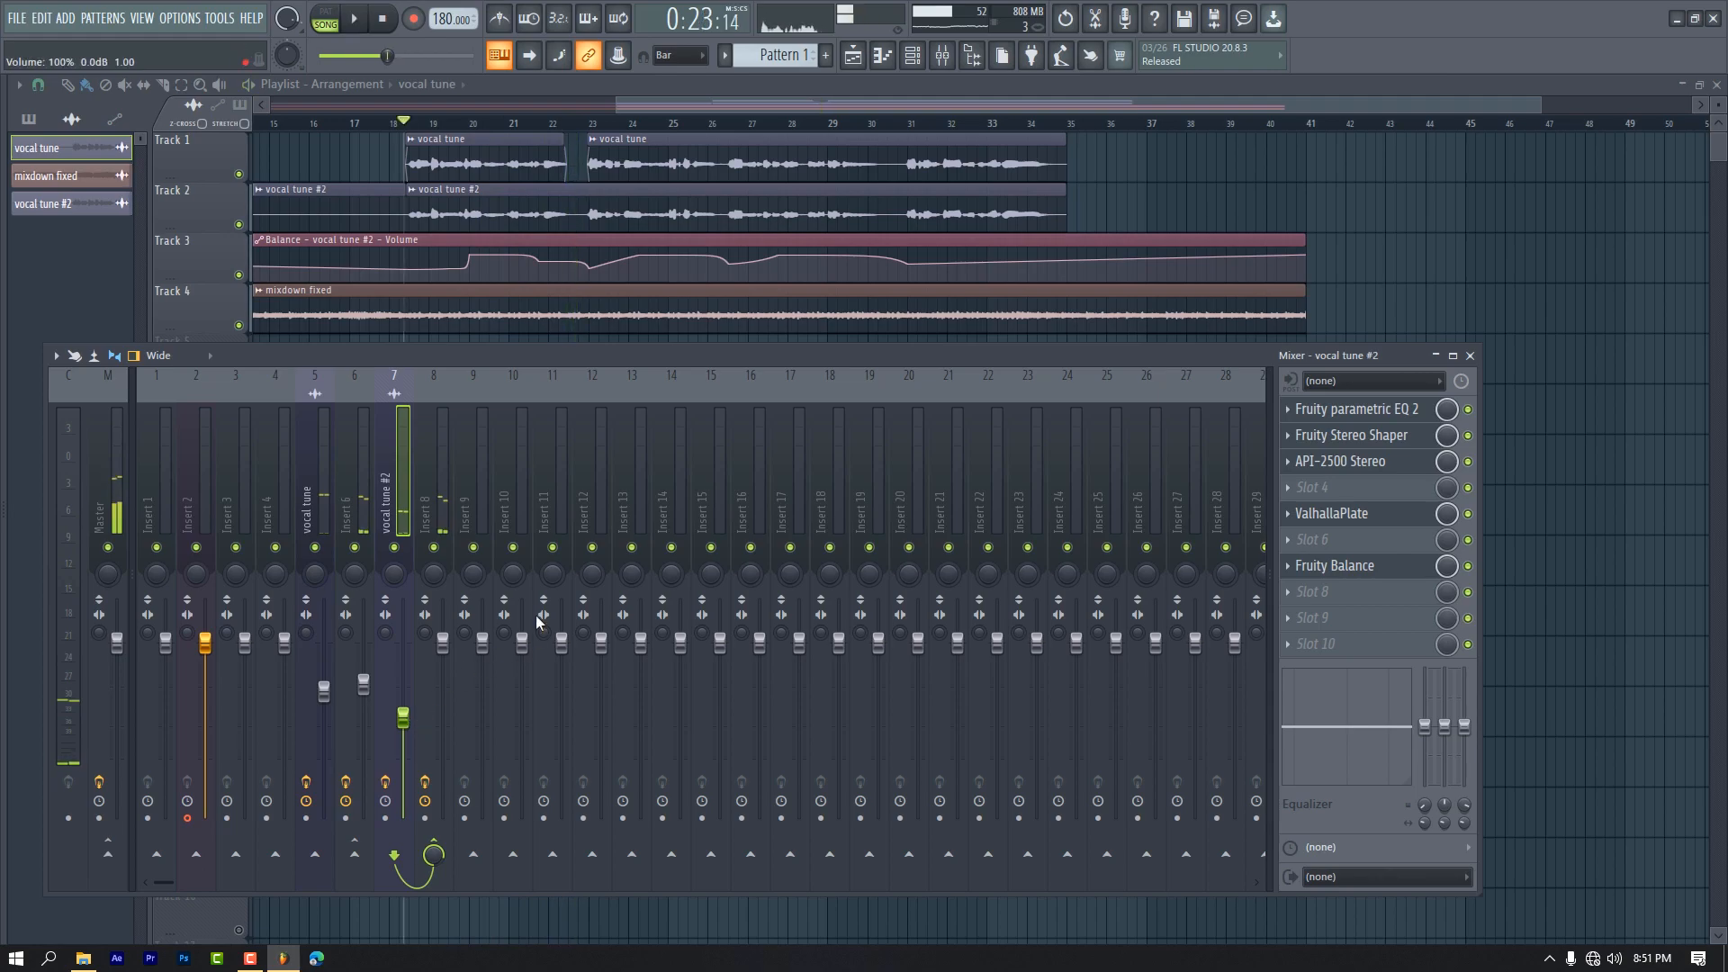
Hide the mixer and play the full mix from about bar 18 to check the vocal balance.
key(F9)
key(space)
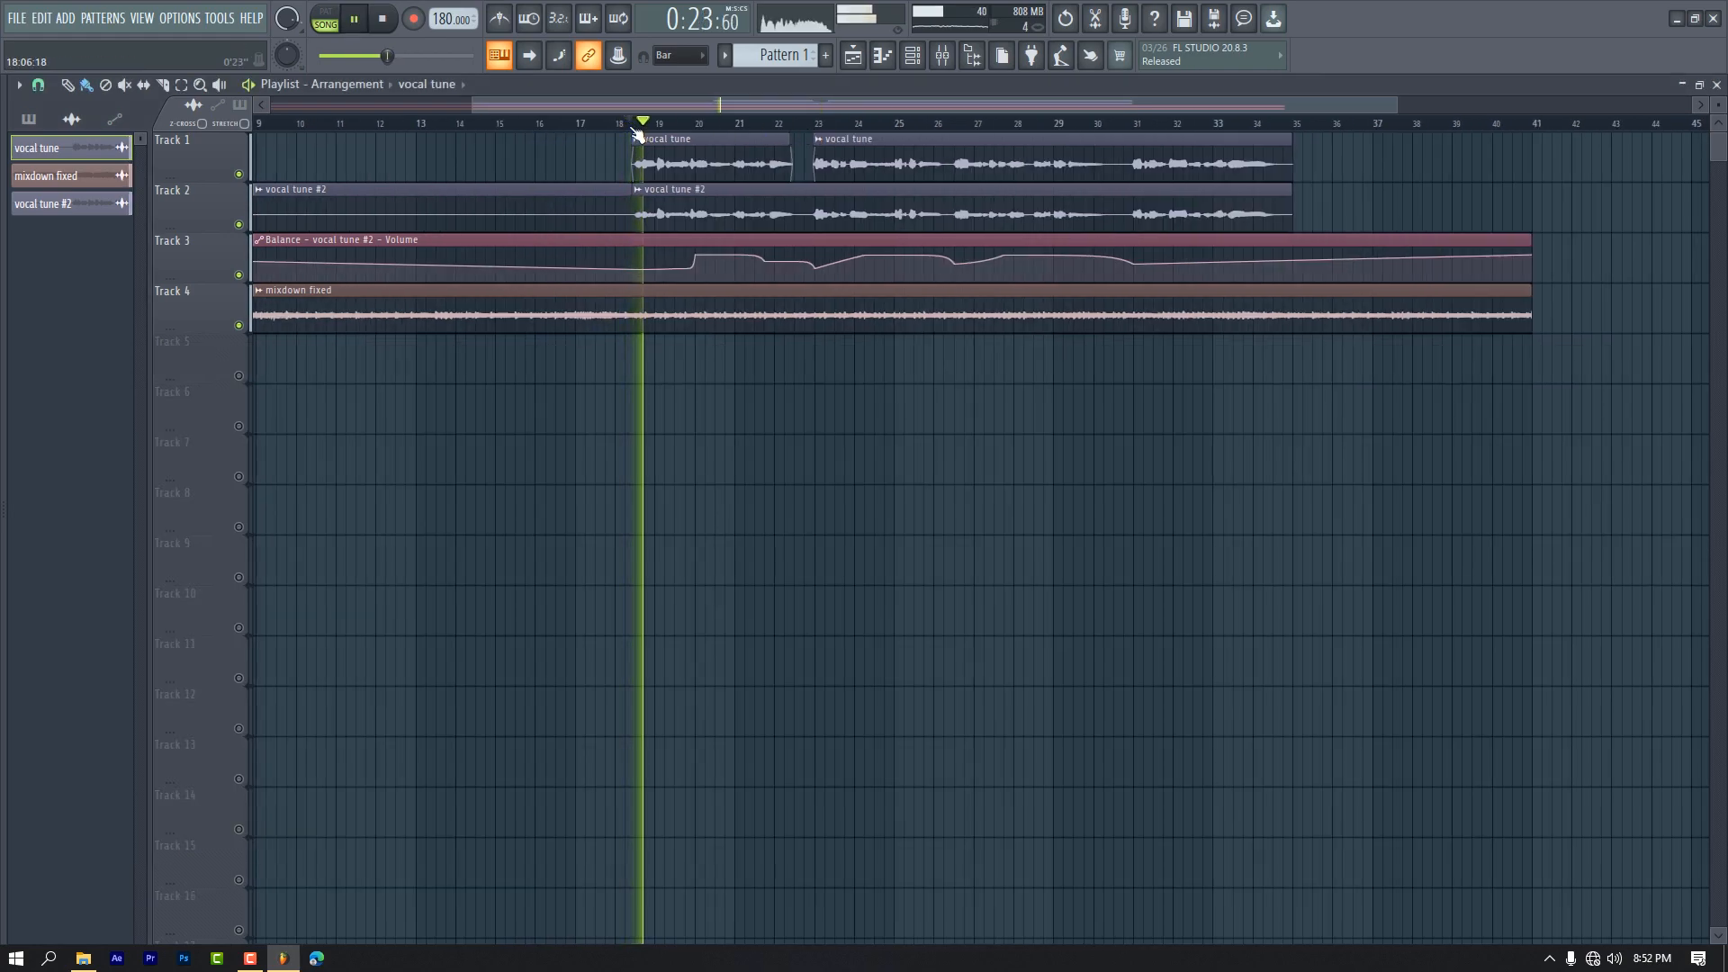
key(space)
key(space)
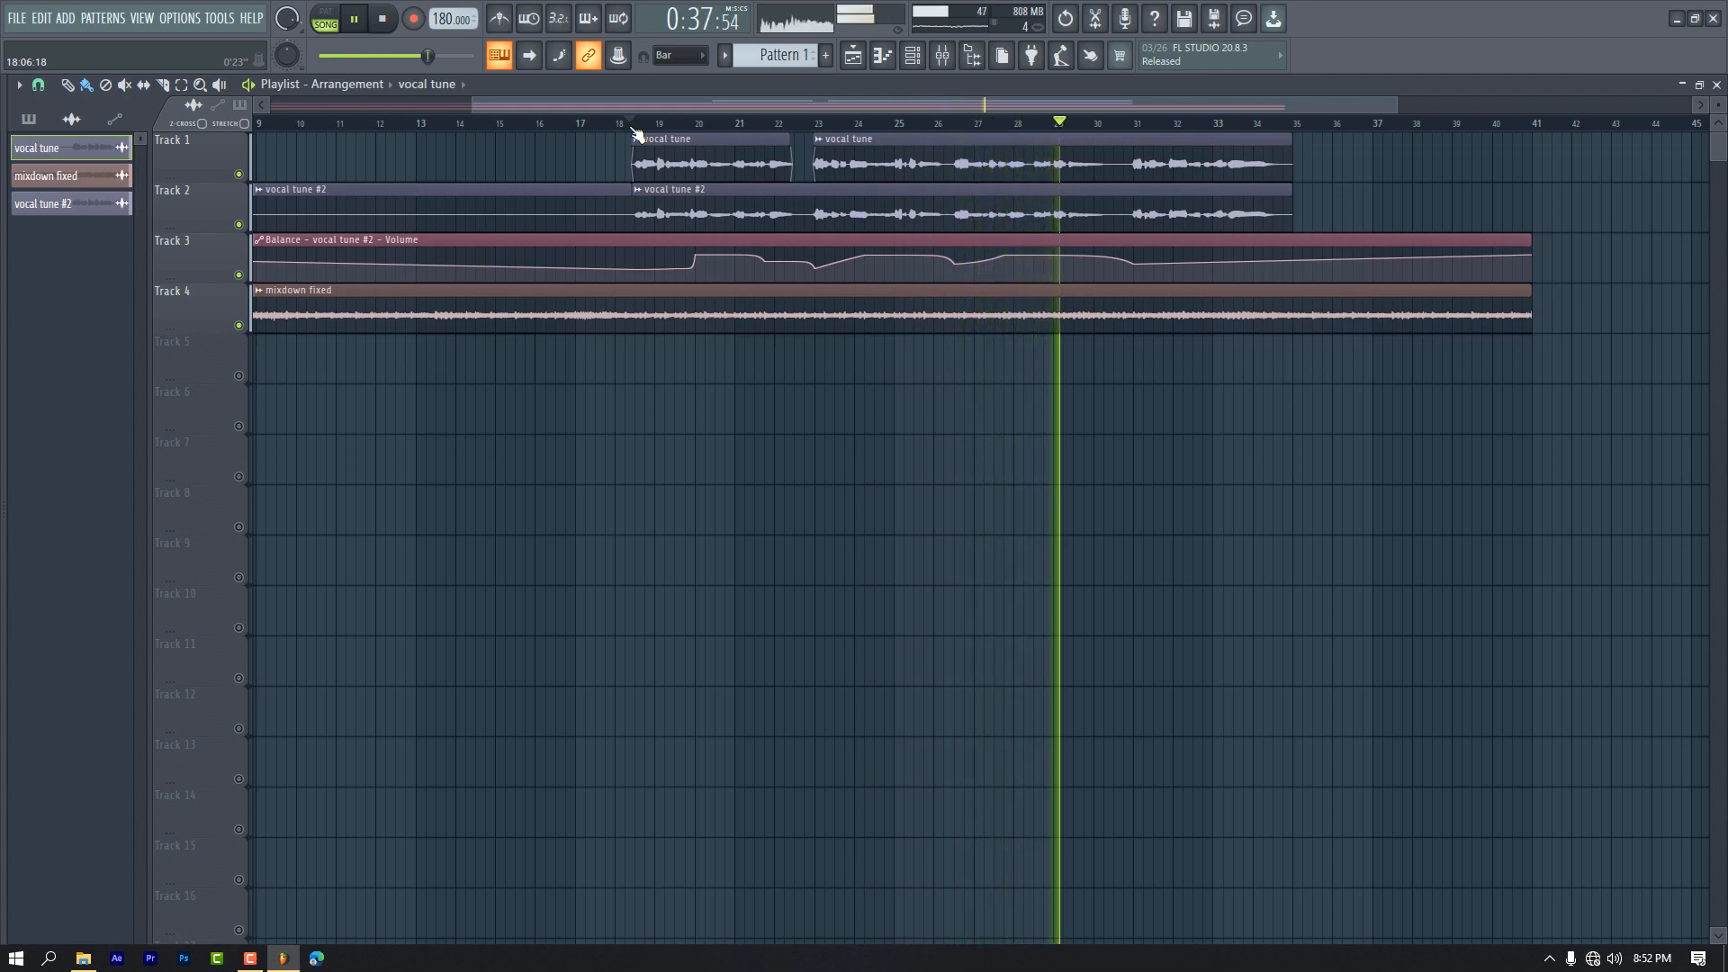
key(space)
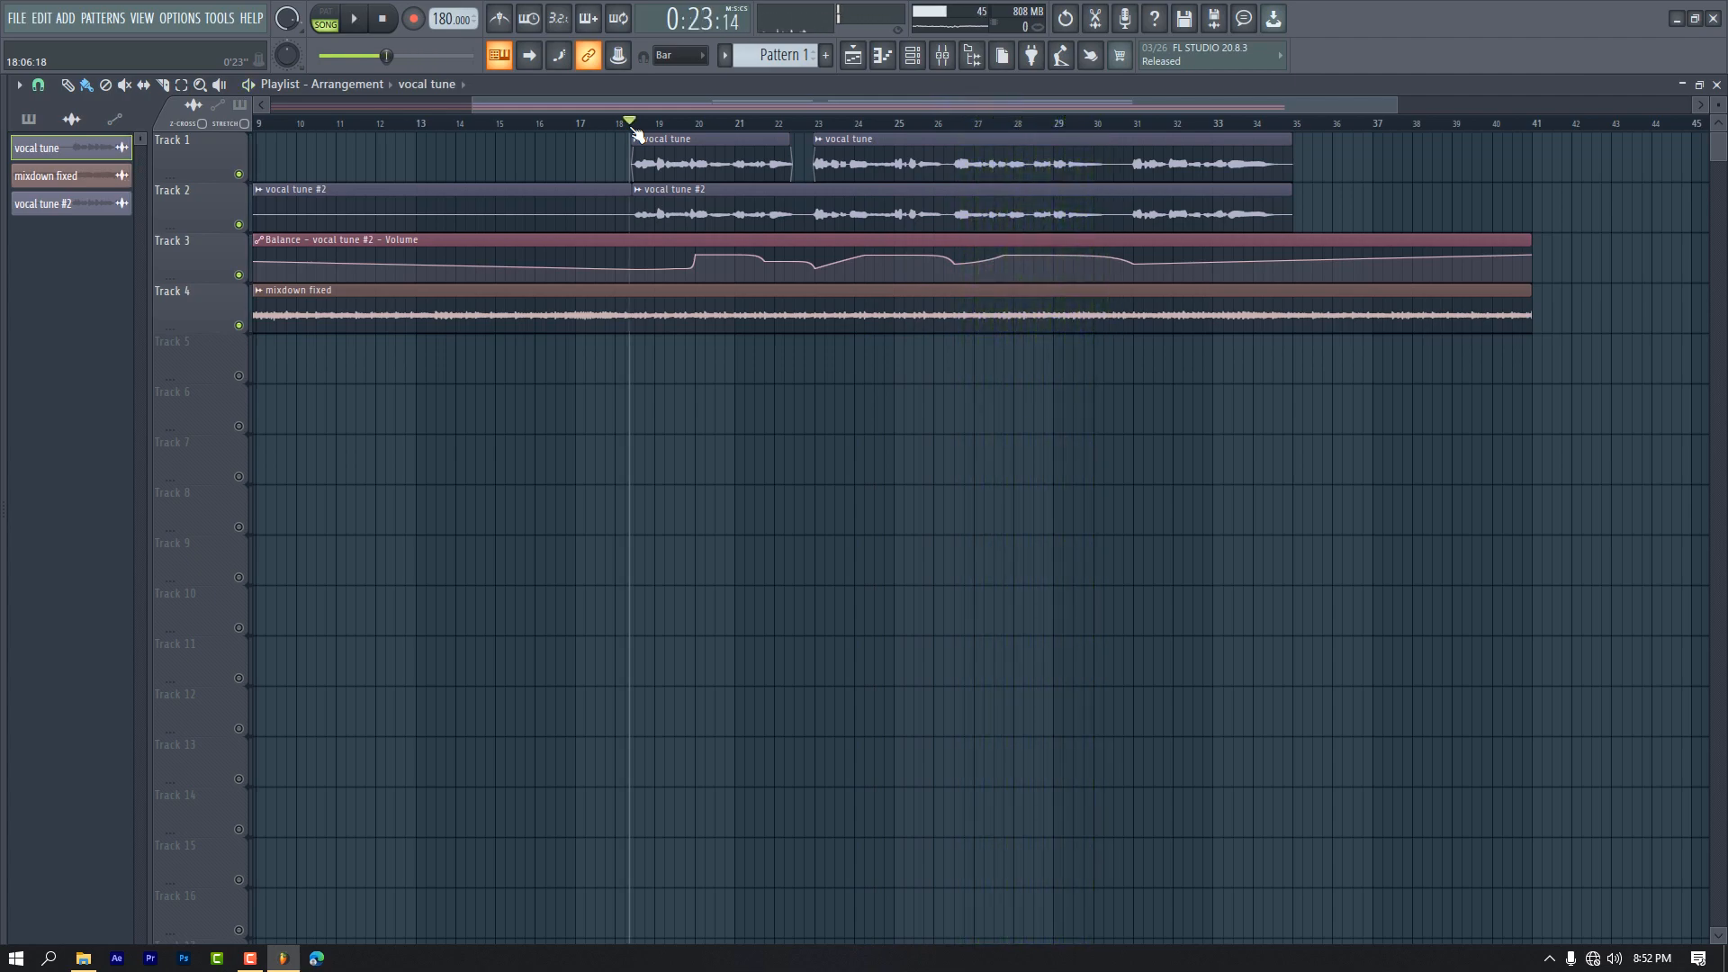